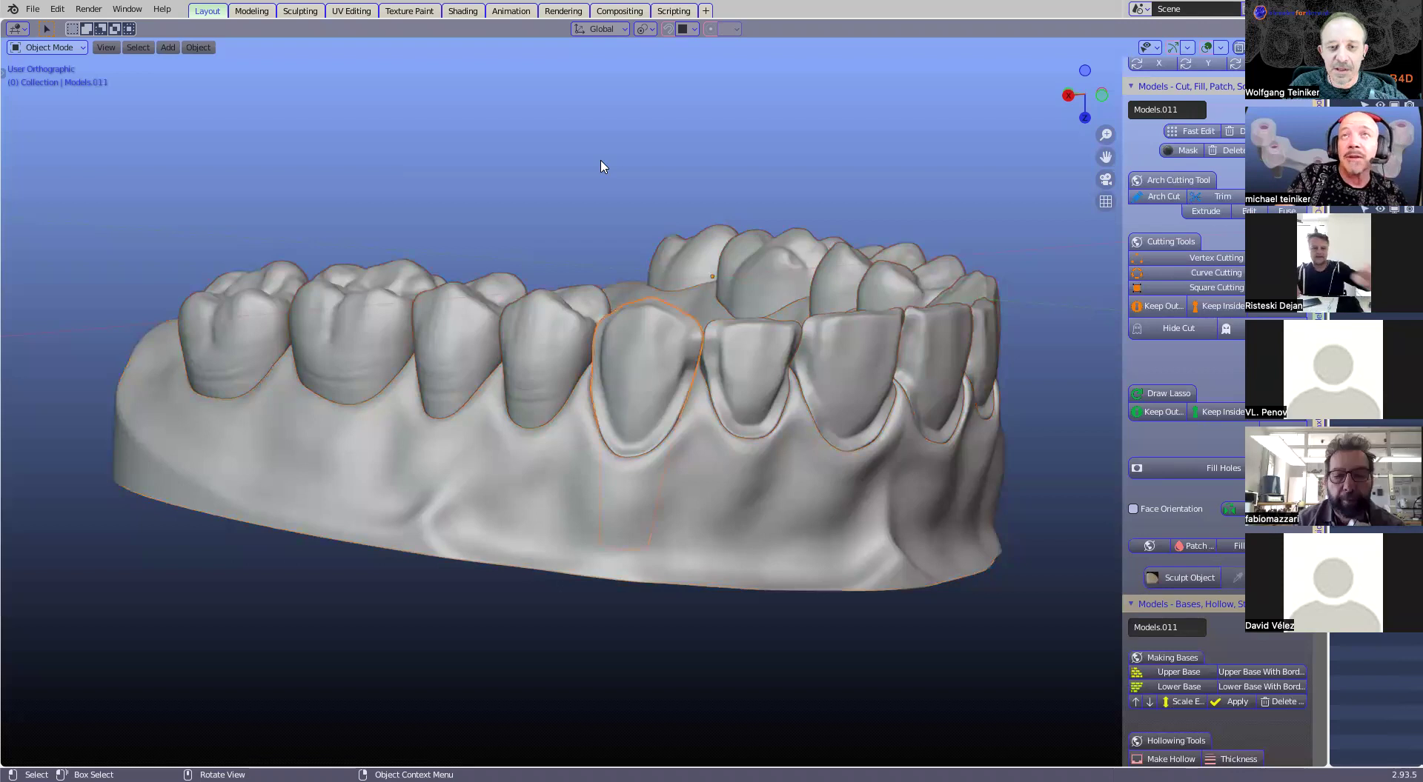
Step: Examine the segmented dental model and its separate teeth from the side, front and chewing surfaces
scroll(840, 450, "down", 2)
middle_click_drag(810, 440, 735, 437)
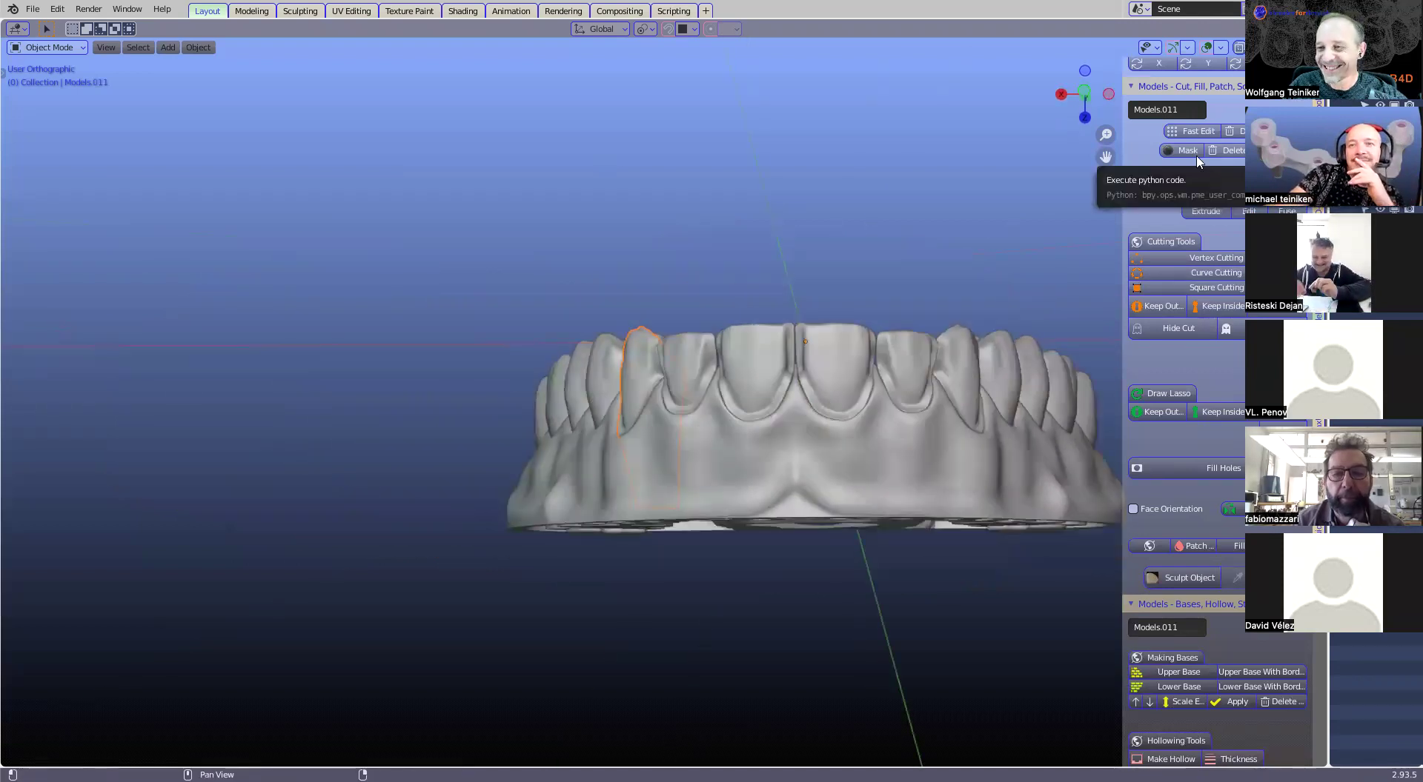
left_click(754, 465)
scroll(754, 464, "up", 3)
middle_click_drag(753, 464, 543, 368)
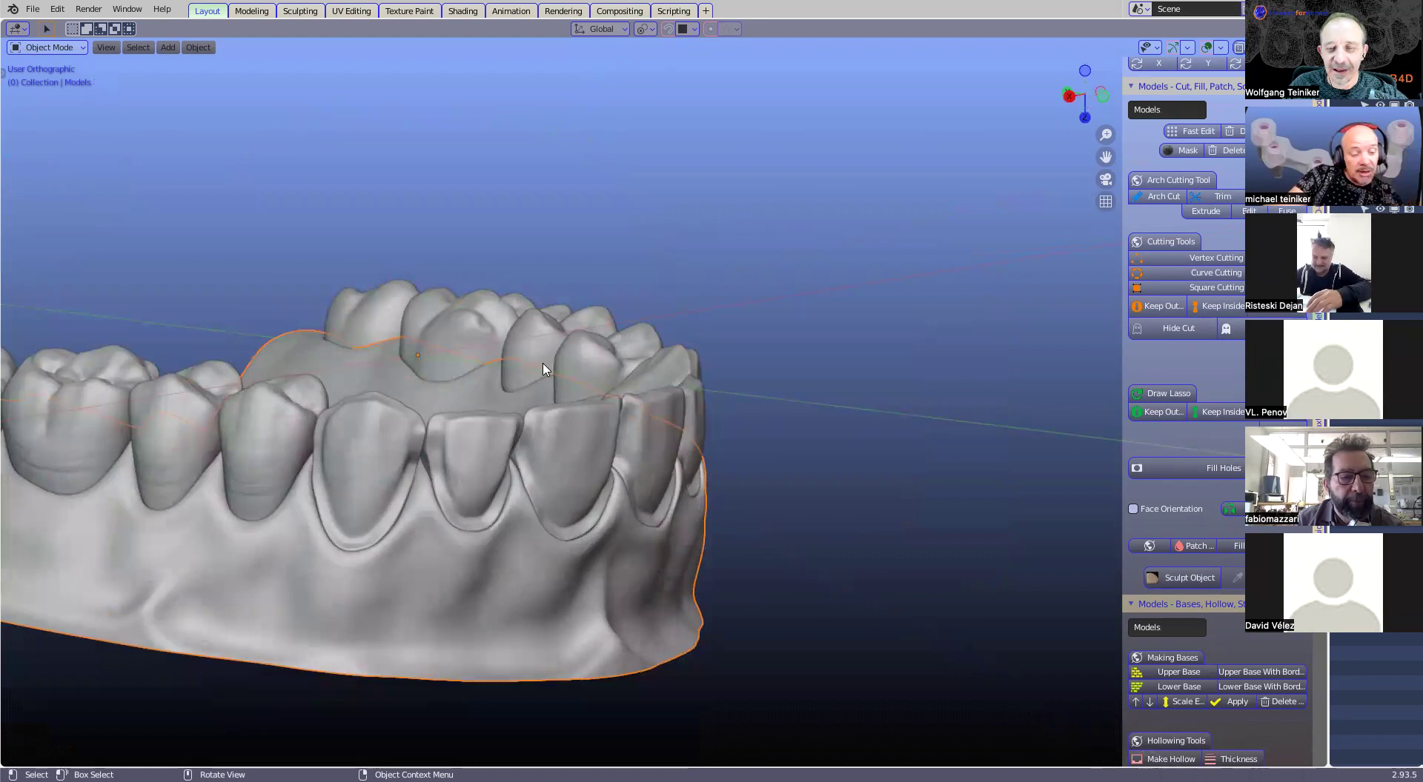
middle_click_drag(489, 419, 765, 311)
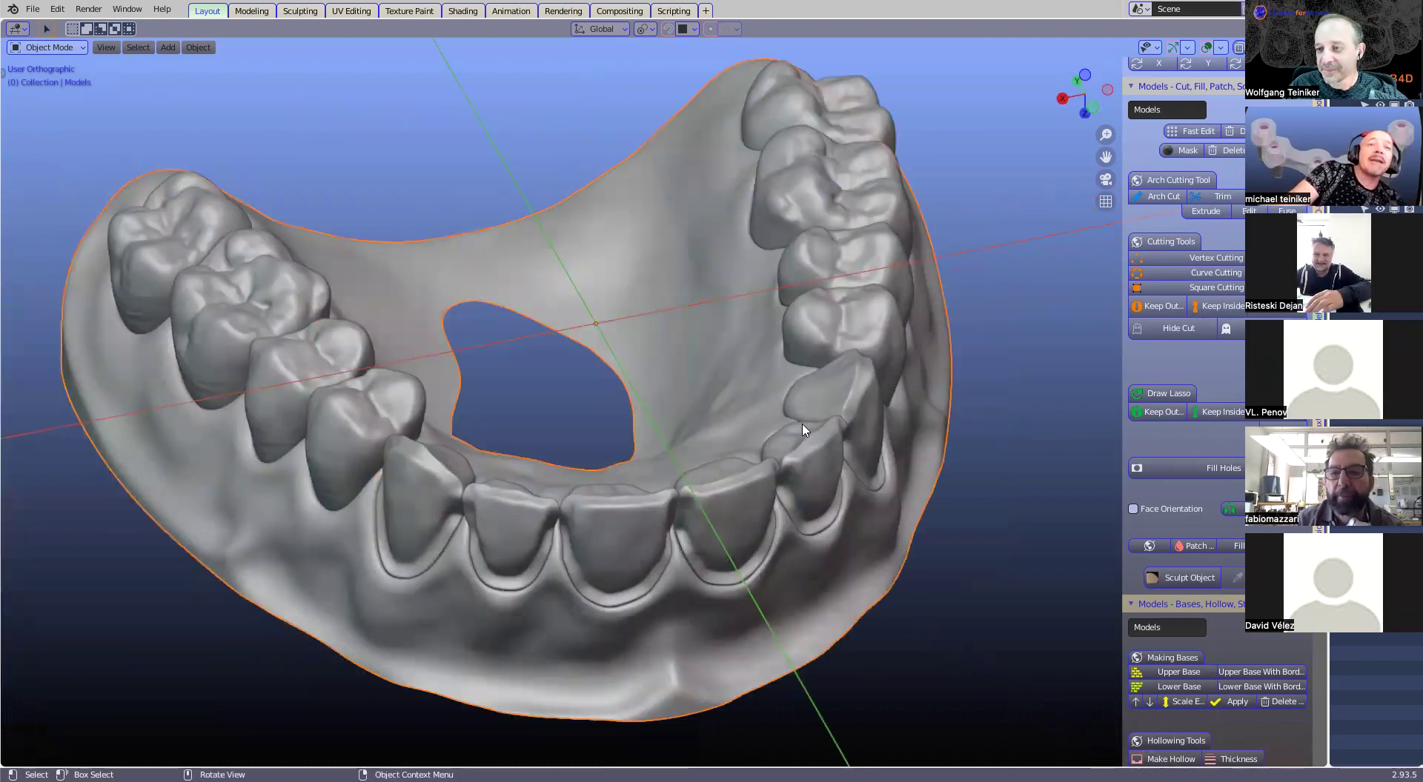
middle_click_drag(701, 408, 723, 364)
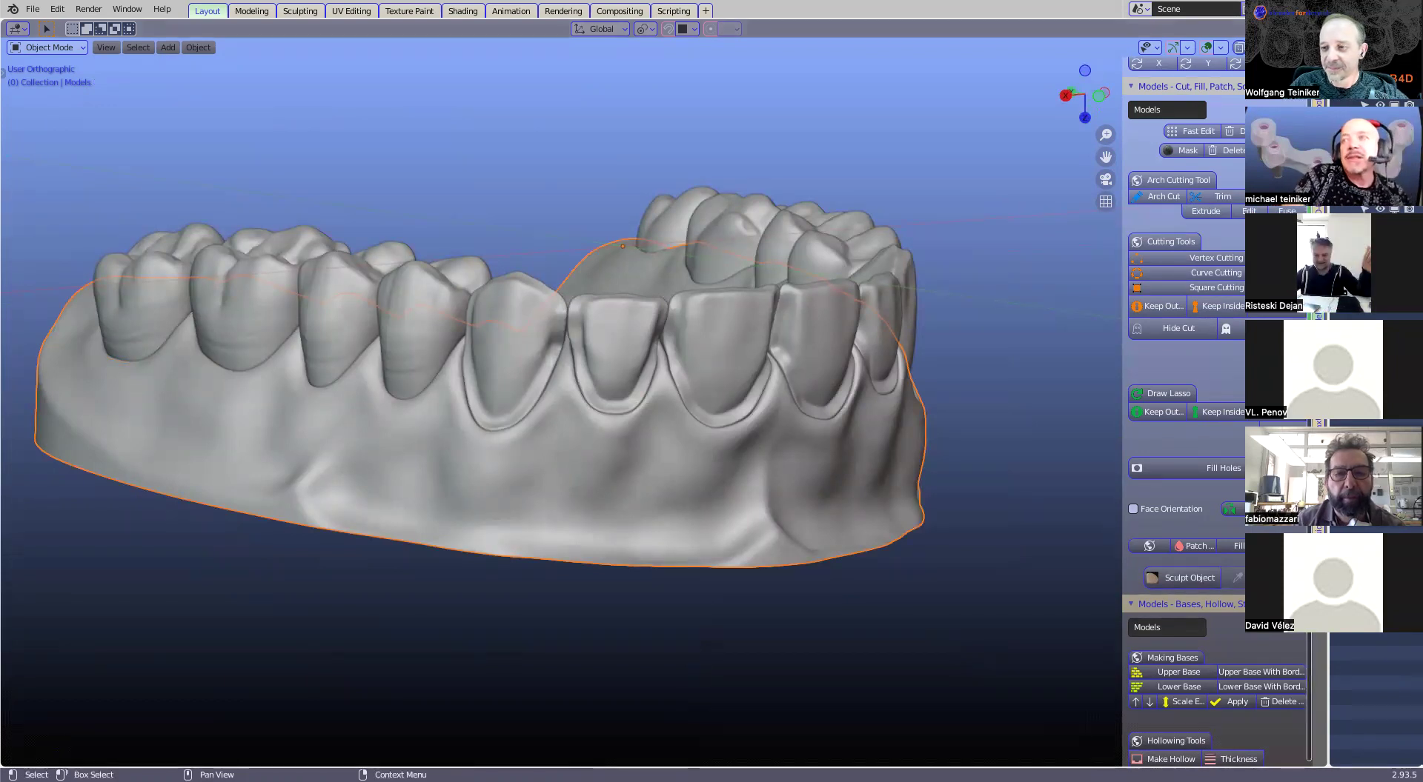
left_click_drag(1328, 445, 1398, 445)
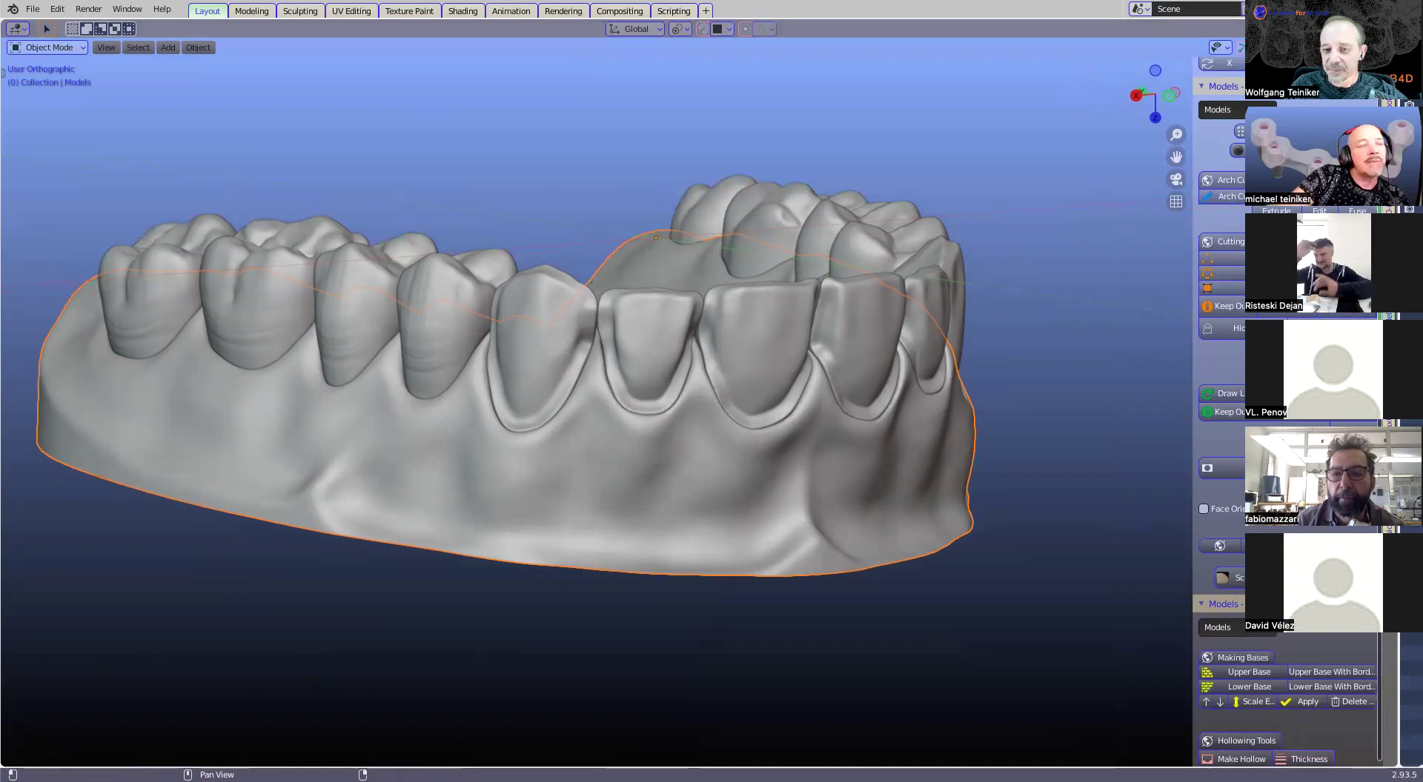
middle_click_drag(499, 469, 466, 468)
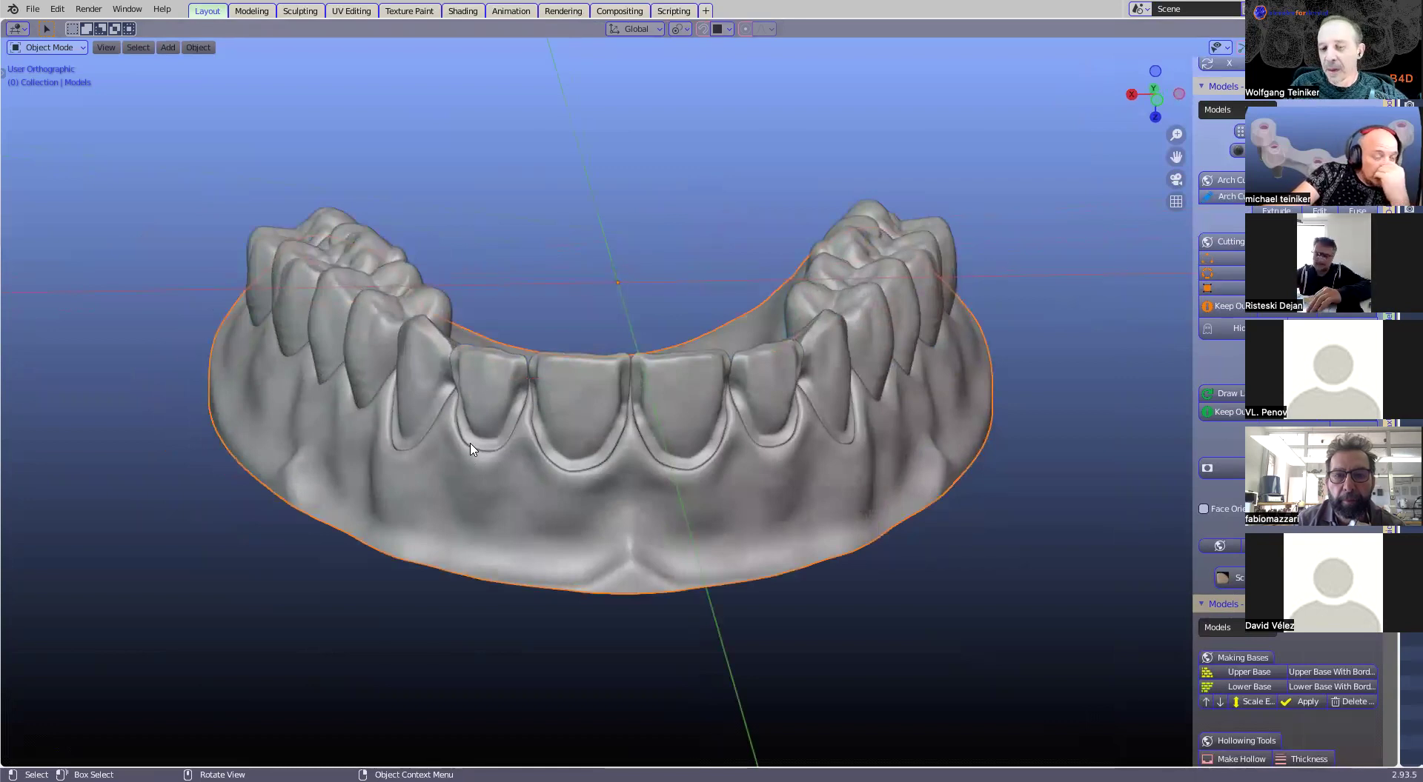
Step: Hide one upper central incisor to inspect its socket in the model, and unhide it again
middle_click_drag(636, 419, 713, 416)
scroll(794, 455, "up", 4)
left_click(713, 416)
key("h")
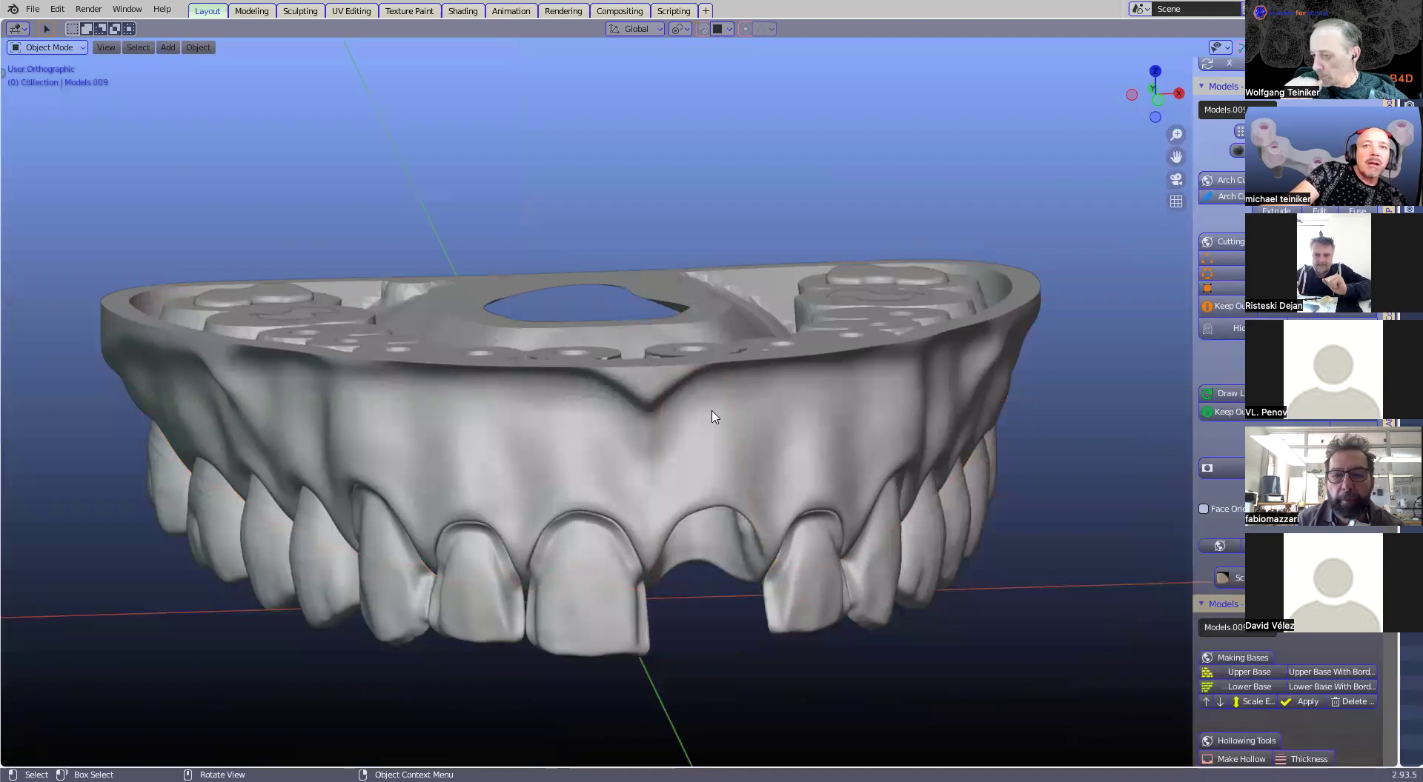
key("alt+h")
Step: Hide the gum base to inspect the separate teeth with their roots, unhide it, and reselect the base
left_click(577, 424)
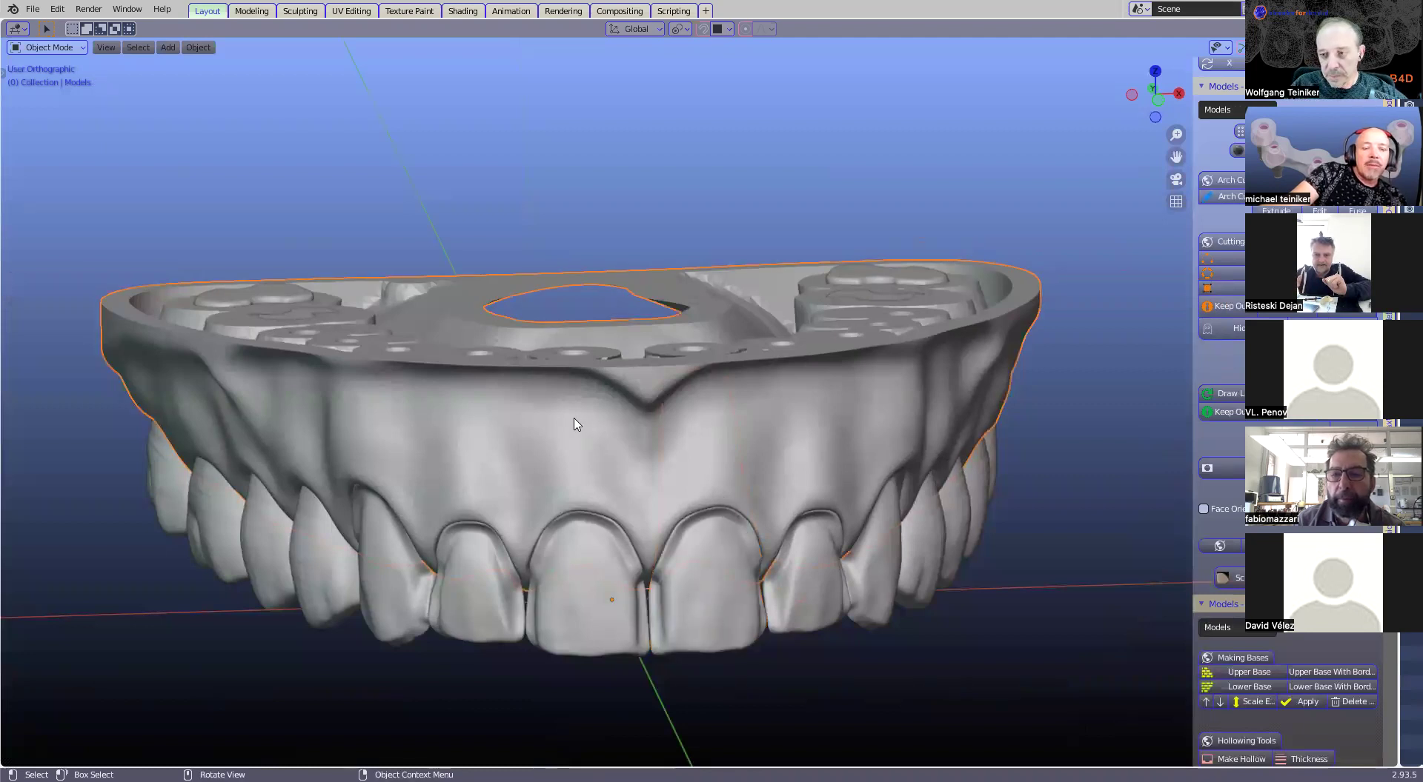
key("h")
middle_click_drag(612, 452, 603, 389, "shift")
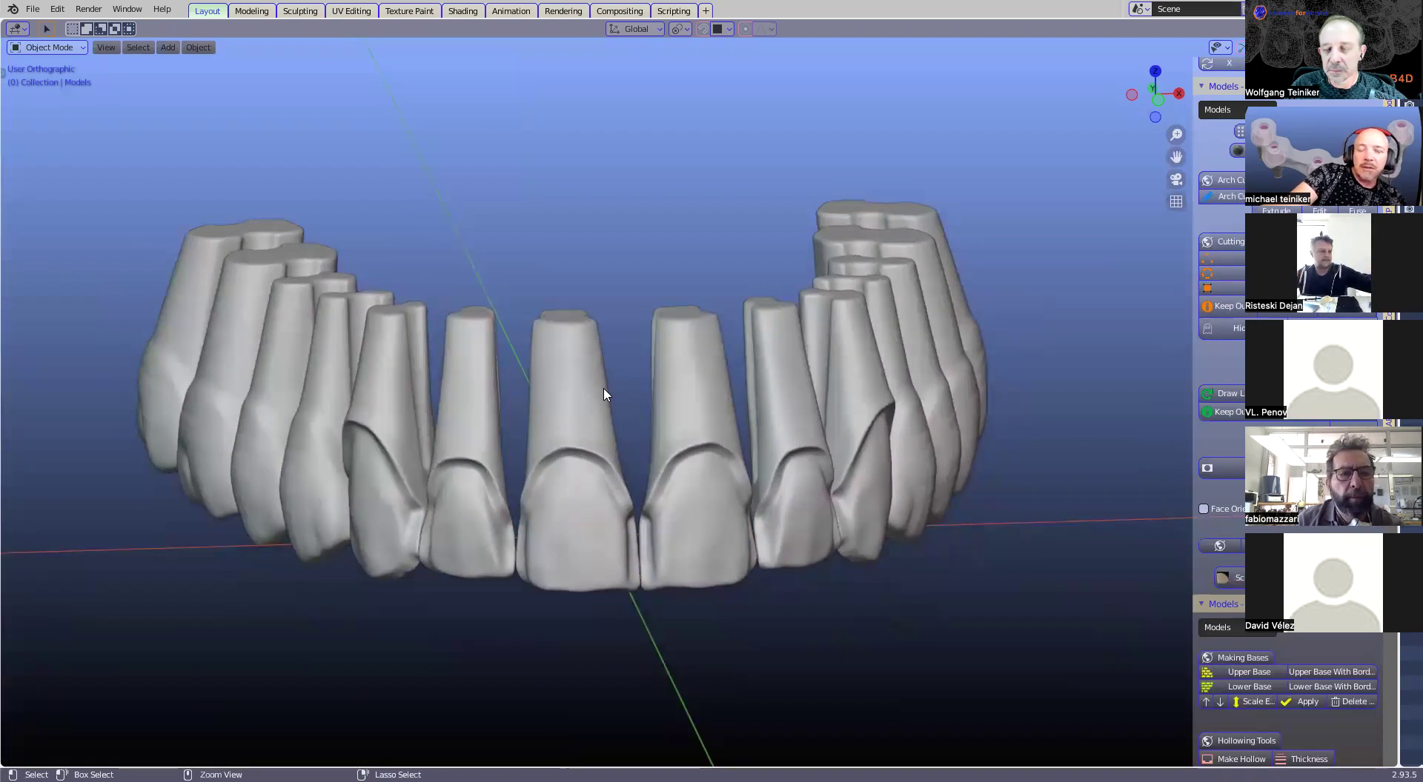
key("alt+h")
left_click(604, 393)
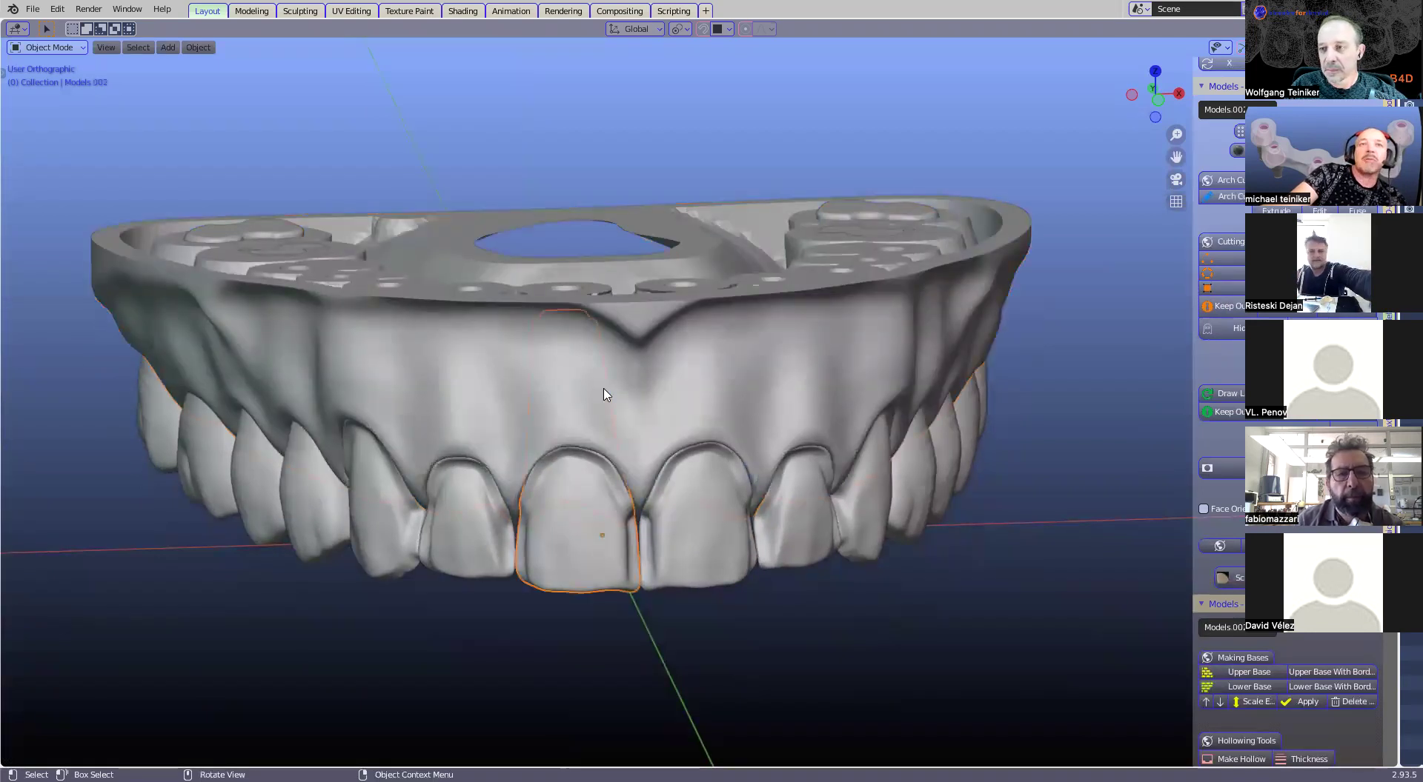
left_click(699, 380)
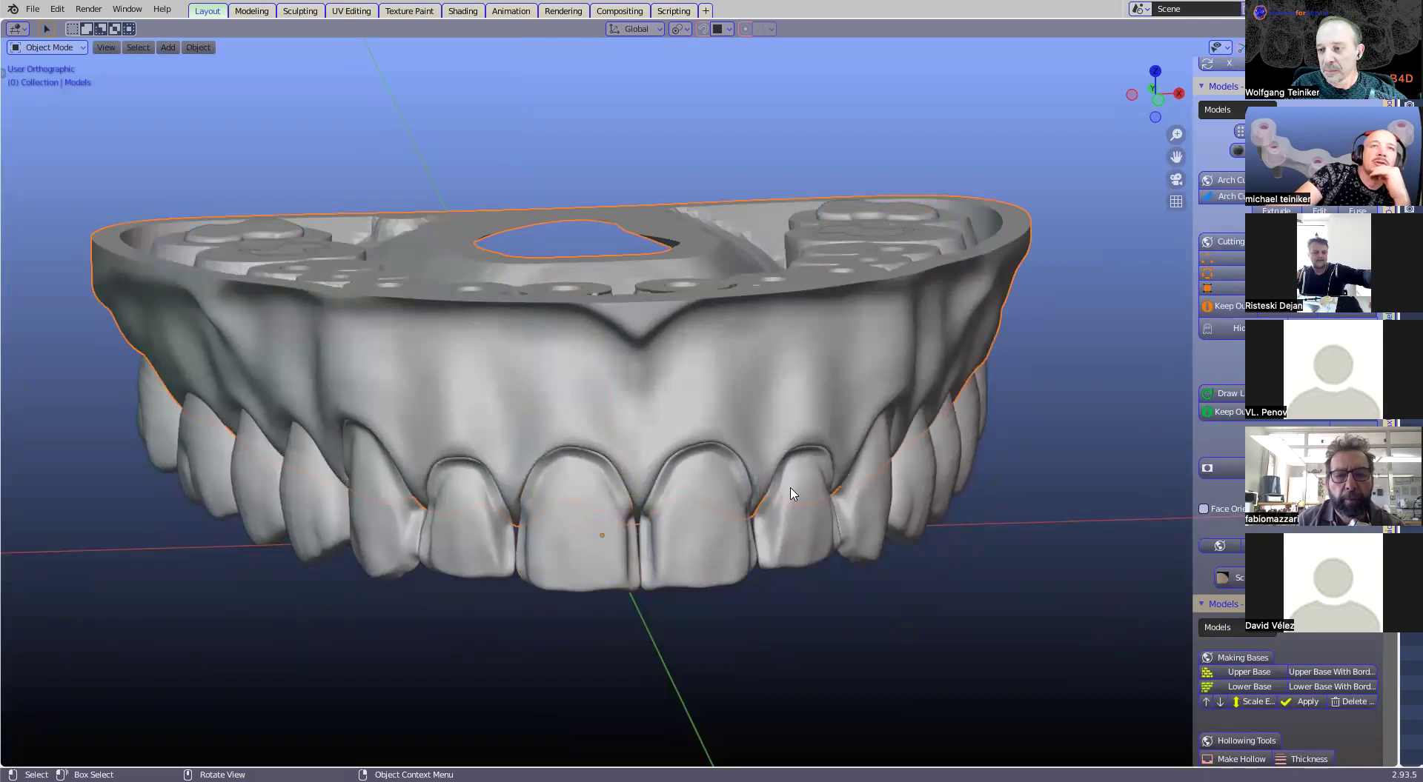
Step: Select the base and all teeth with a first molar as the active object, and assign them as the working model in the Crown module
middle_click_drag(979, 472, 503, 340)
scroll(503, 352, "up", 2)
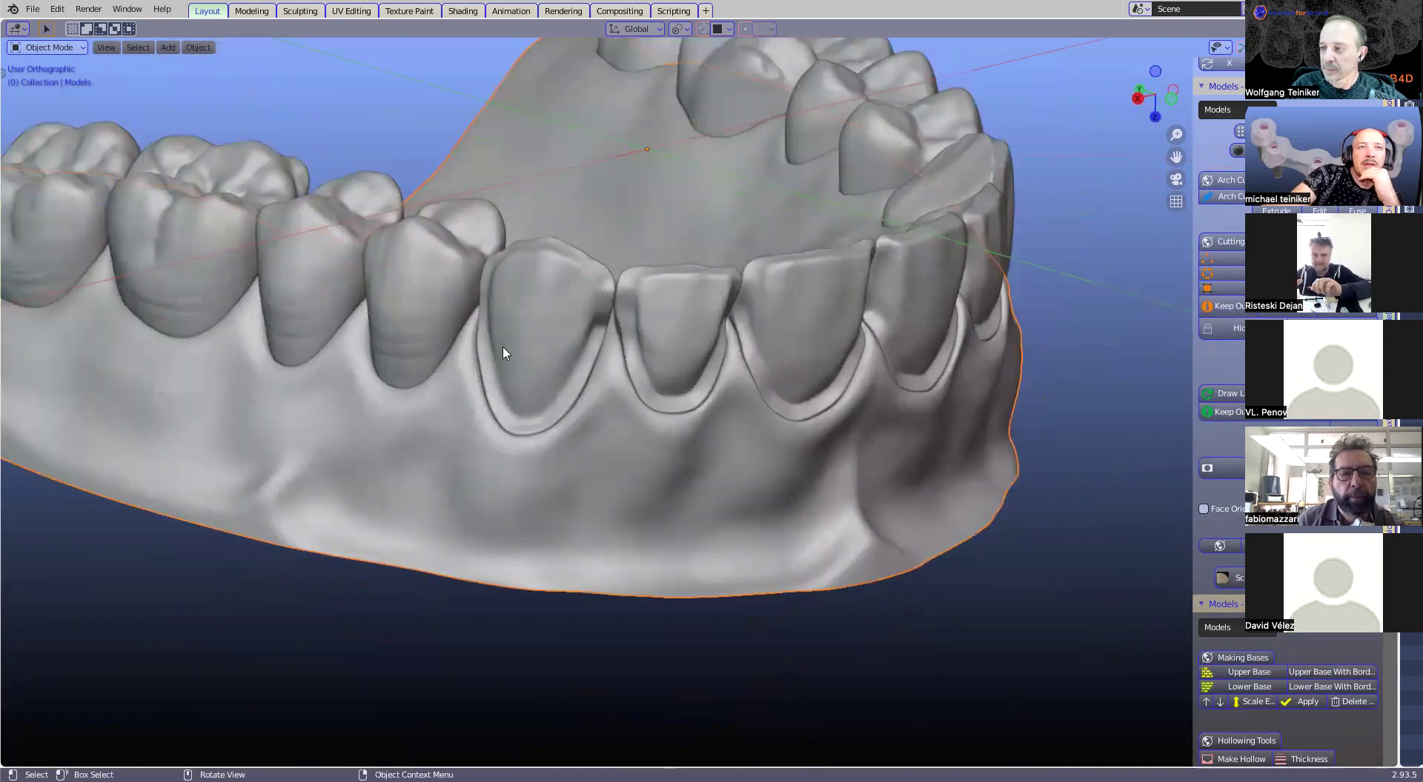
left_click(350, 258)
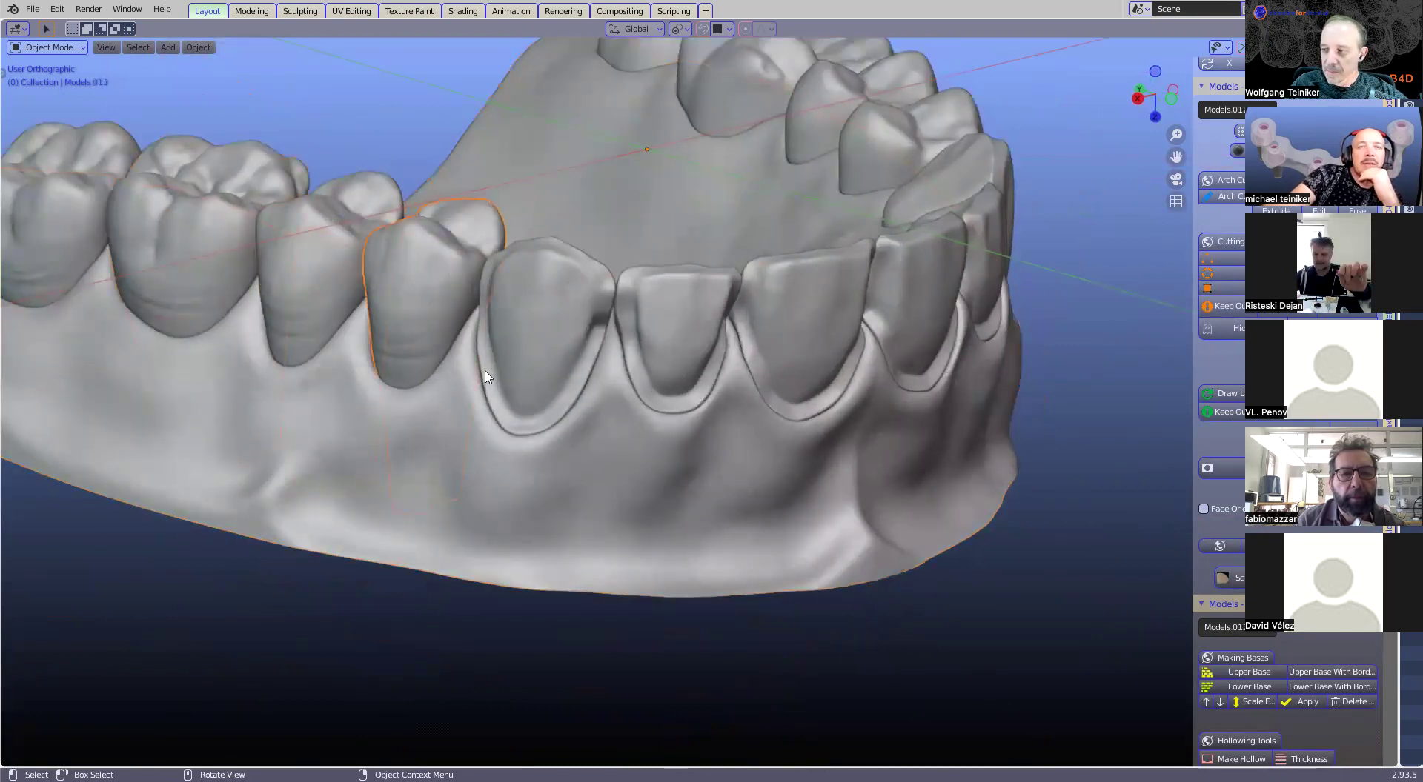
middle_click_drag(543, 452, 741, 509)
scroll(741, 509, "down", 2)
middle_click_drag(811, 479, 789, 566, "shift")
key("a")
left_click(439, 434, "shift")
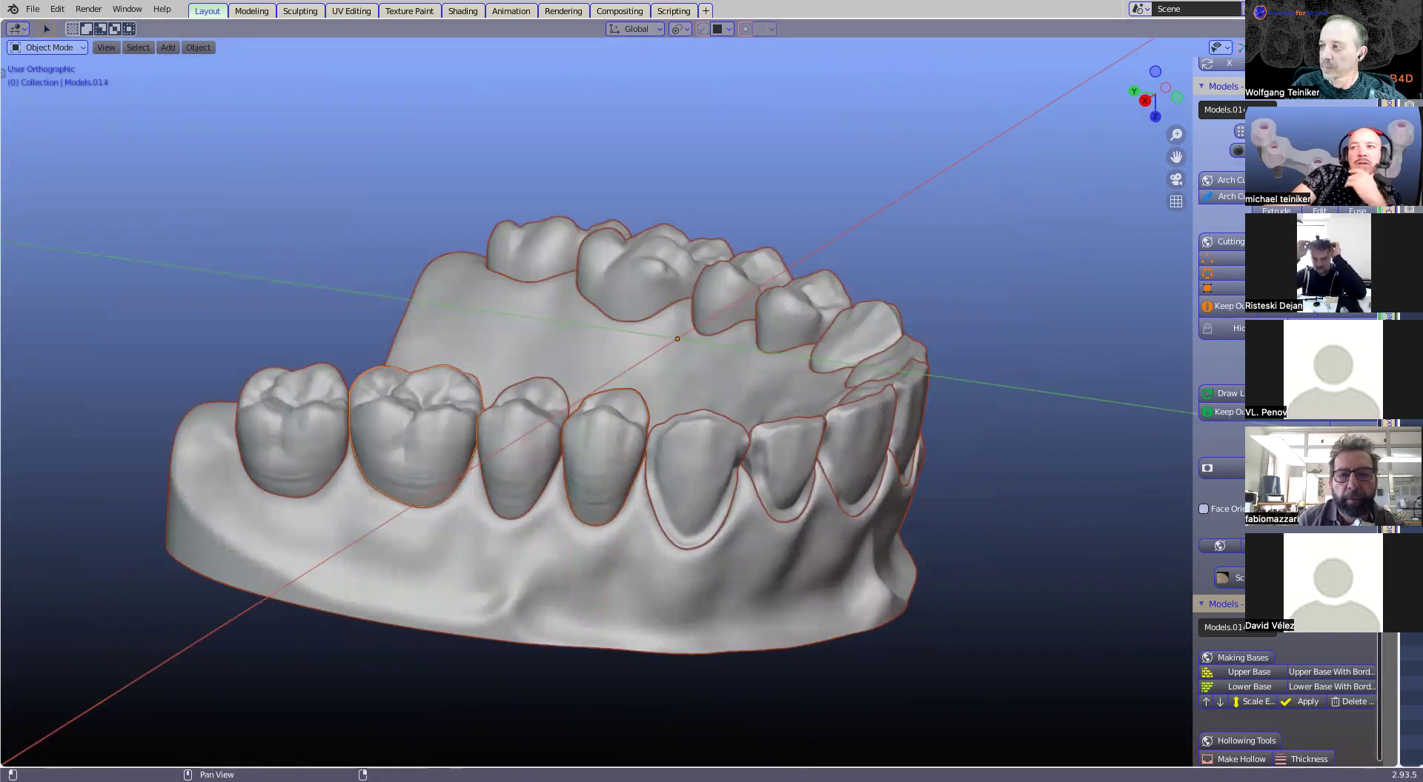
left_click(1389, 356)
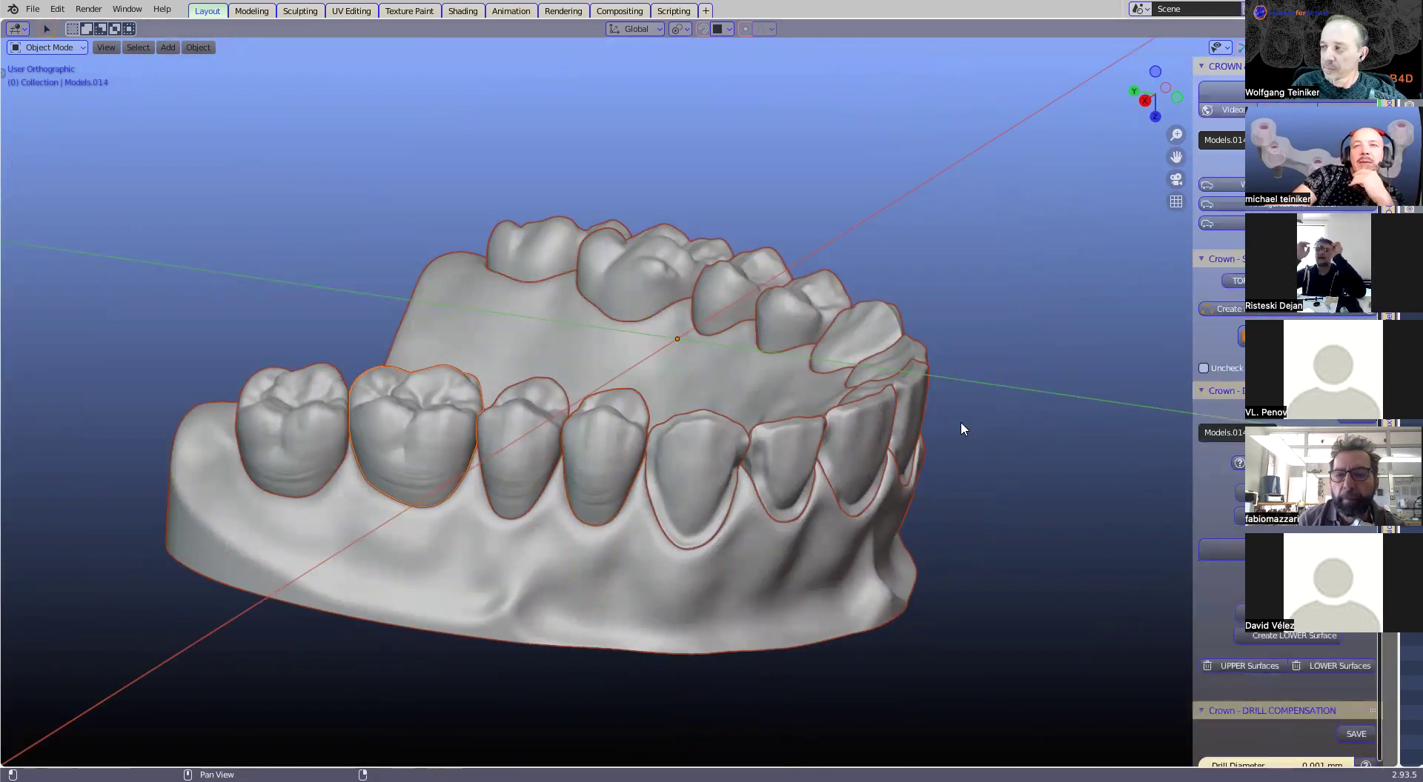
middle_click_drag(648, 442, 375, 311)
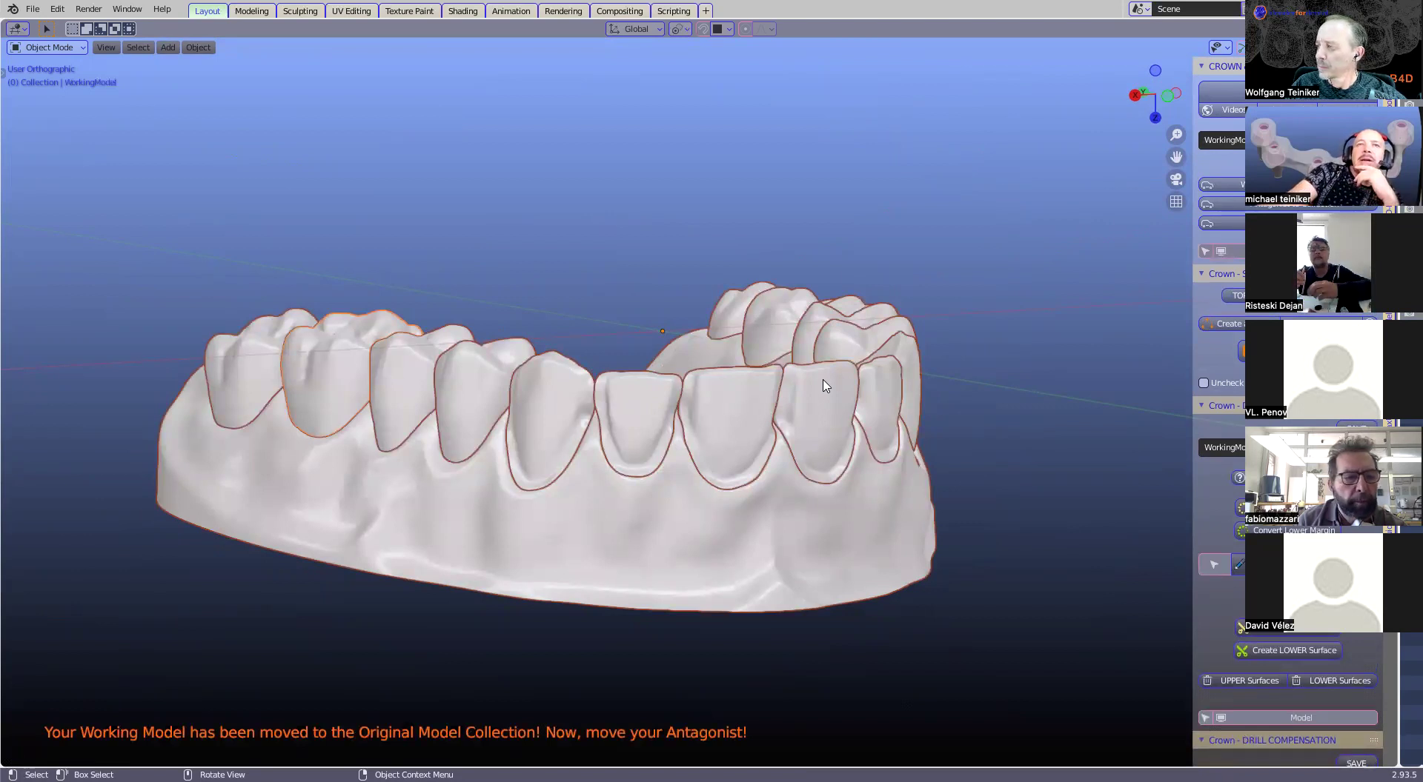
middle_click_drag(825, 396, 889, 504)
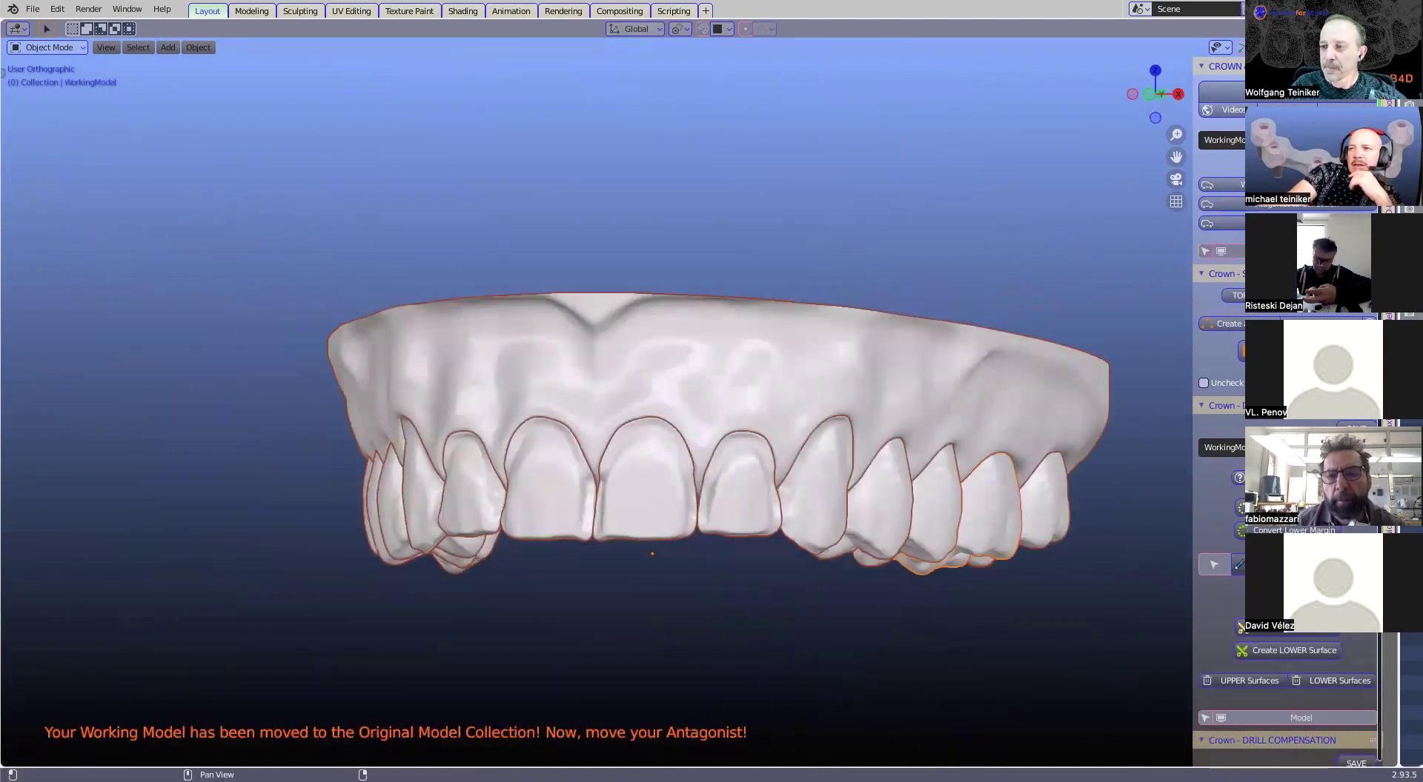
Step: Load the B4D components library and choose the Ruthinium Acry Smart tooth library
left_click(1389, 317)
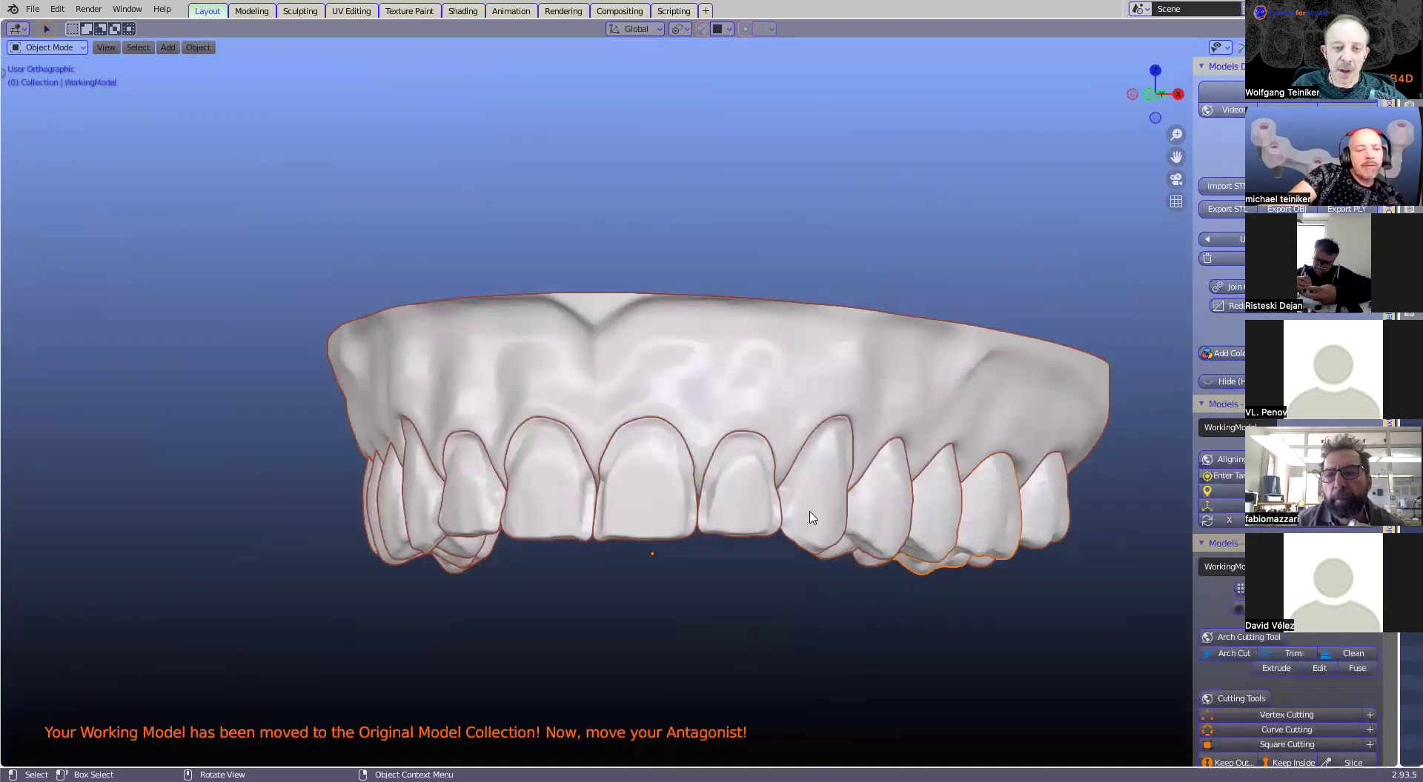
middle_click_drag(893, 507, 492, 483, "shift")
scroll(510, 490, "up", 2)
scroll(638, 499, "down", 2)
middle_click_drag(600, 504, 508, 520)
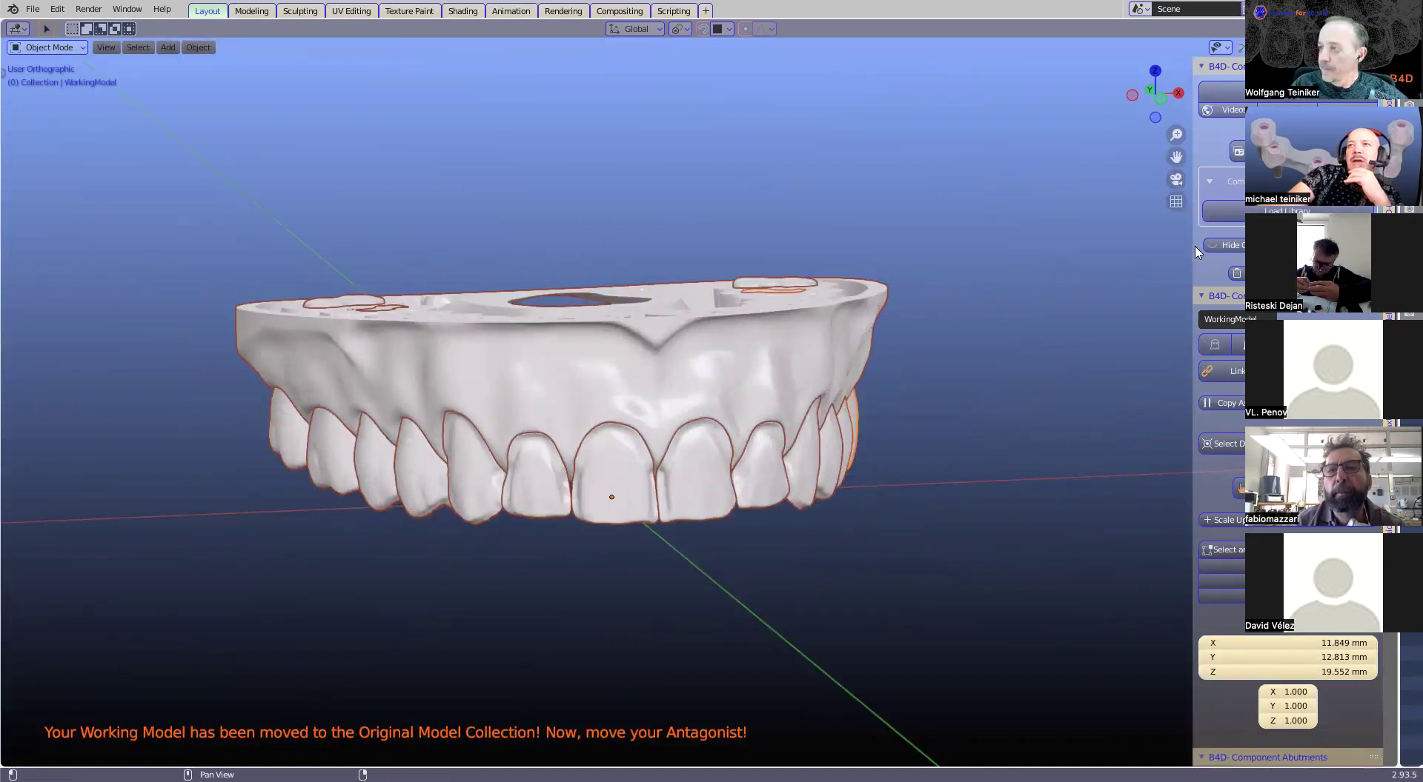
left_click_drag(1192, 252, 1036, 252)
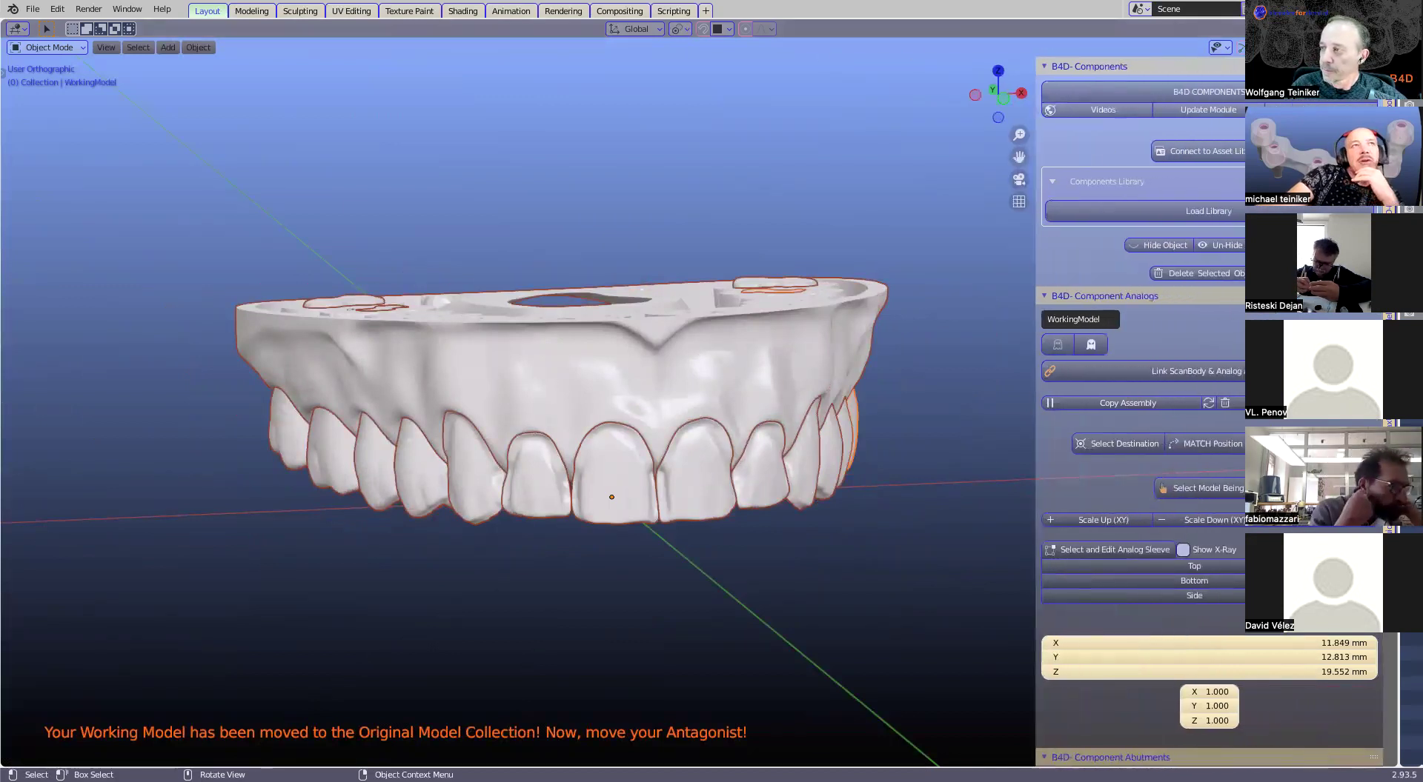
left_click(1232, 213)
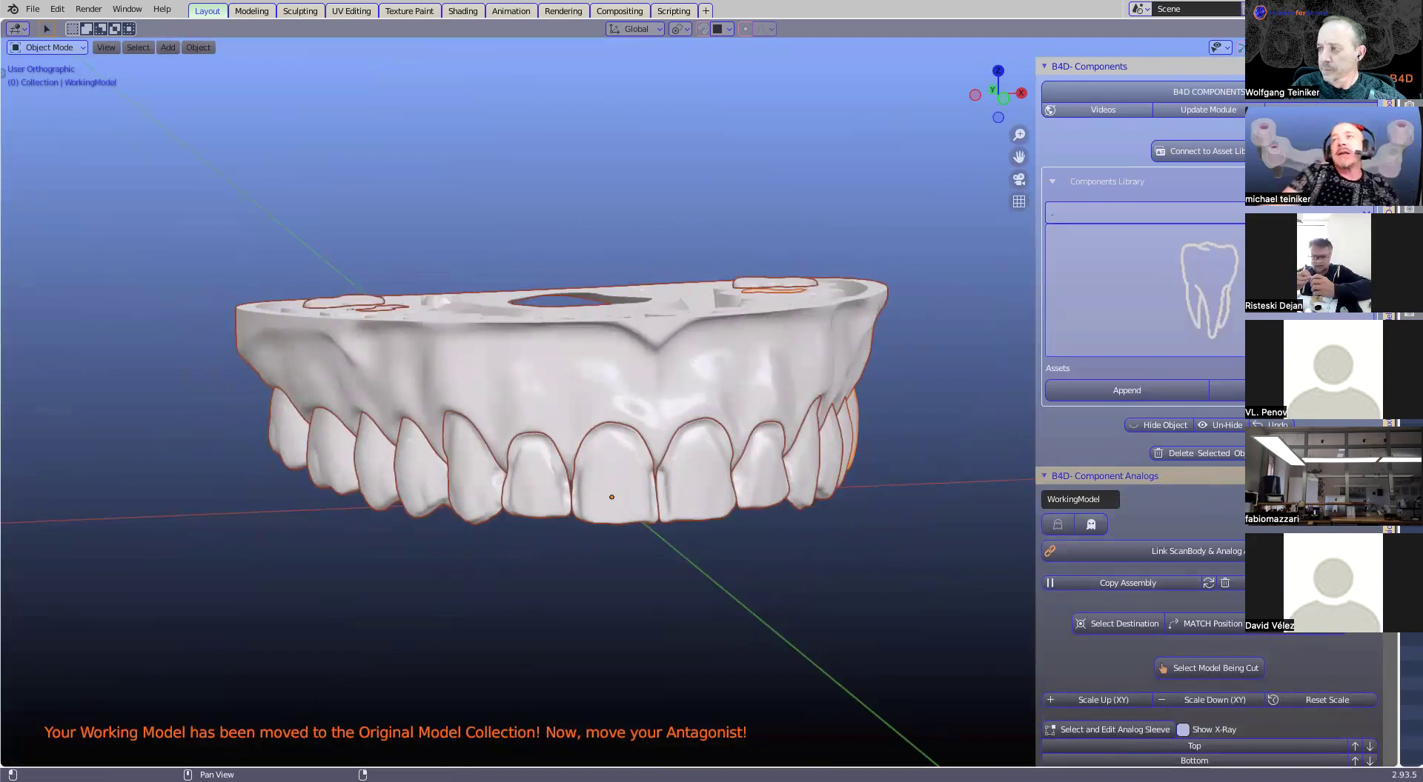
left_click(1220, 222)
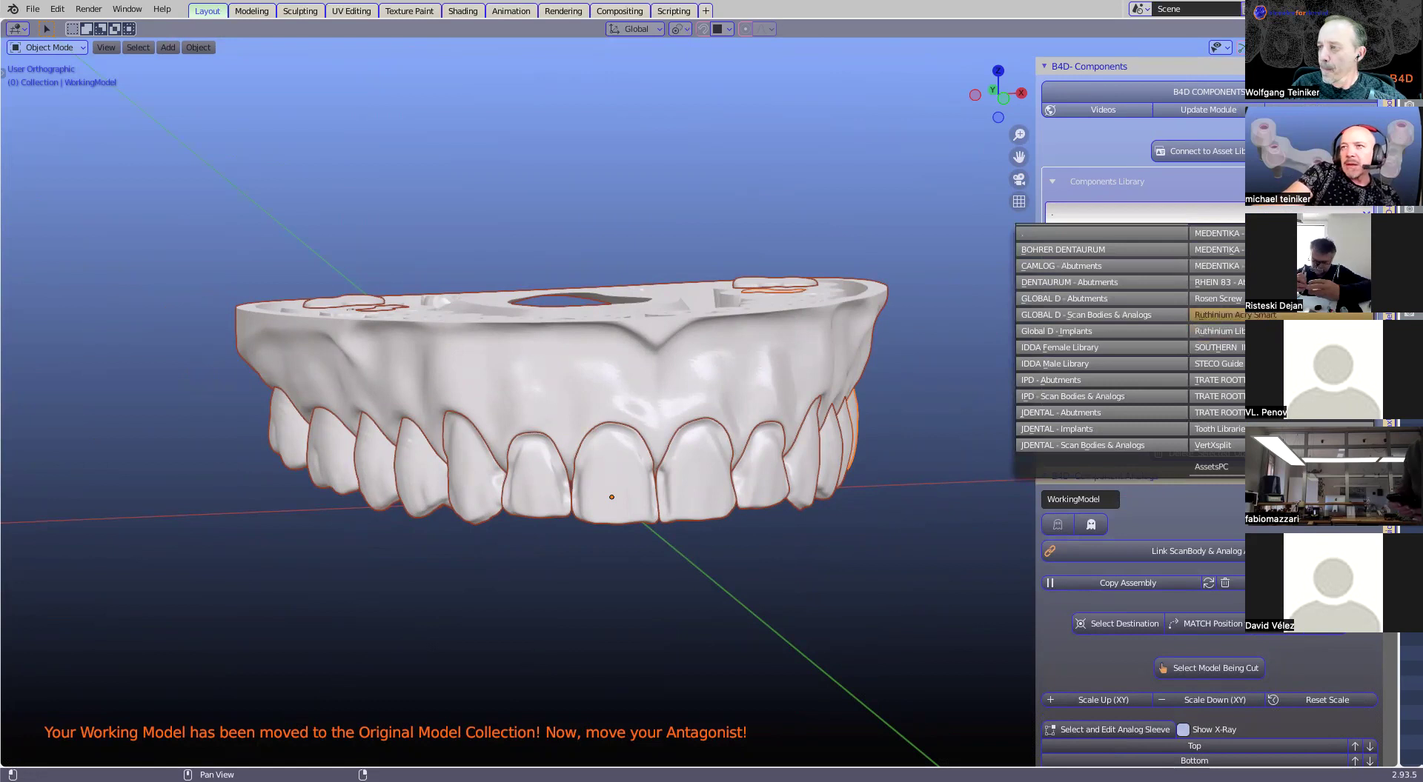
left_click(1219, 315)
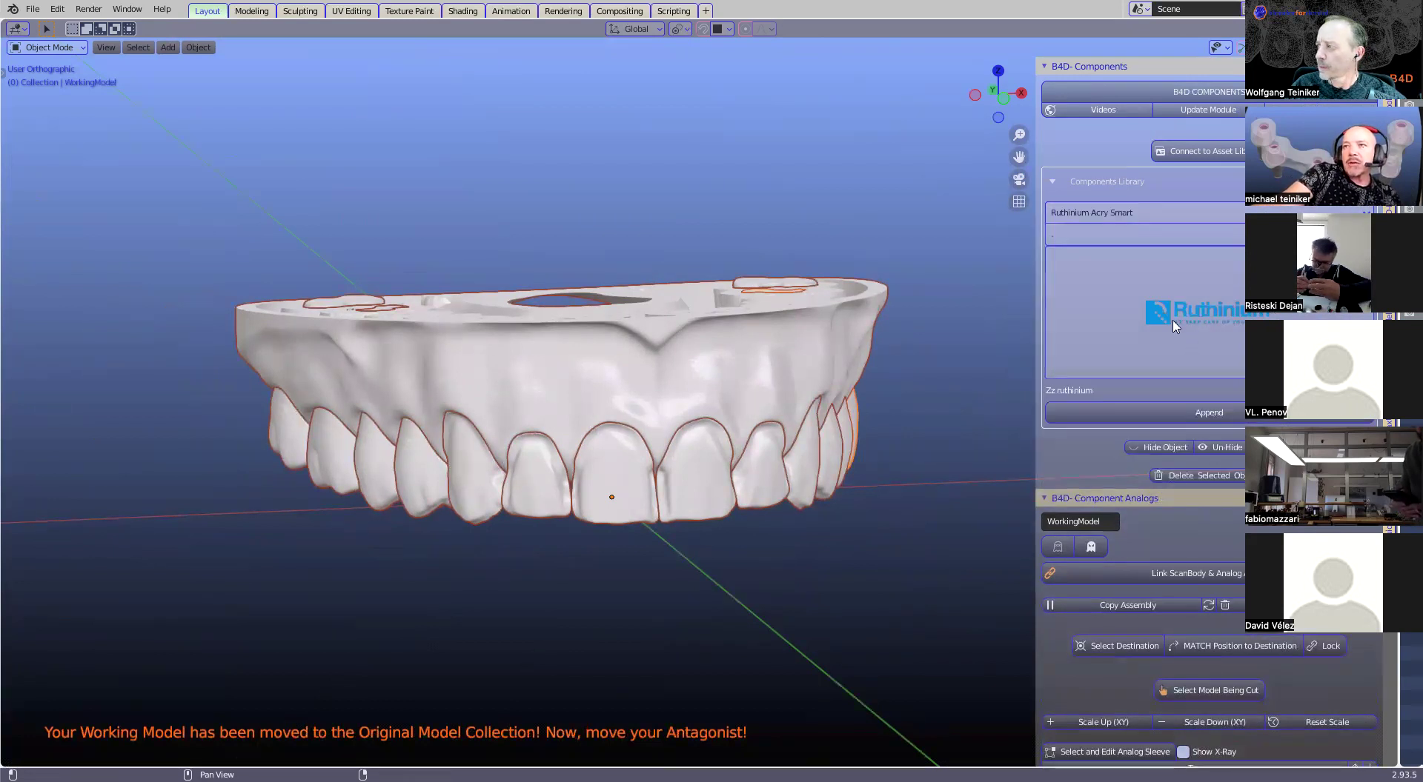
Step: Append the Ts14 anterior tooth set from the 1.UPPER category to the scene
left_click(1215, 234)
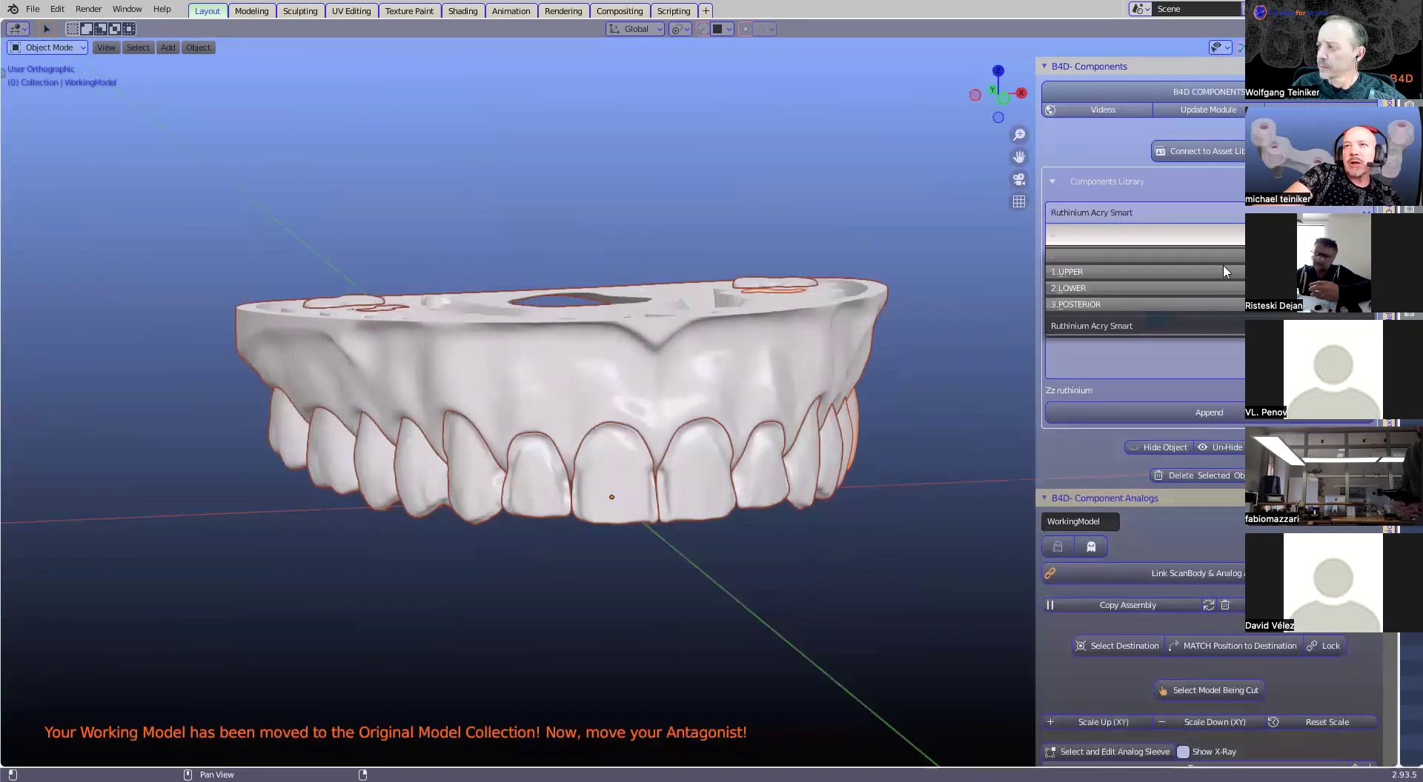
left_click(1223, 269)
left_click(1236, 306)
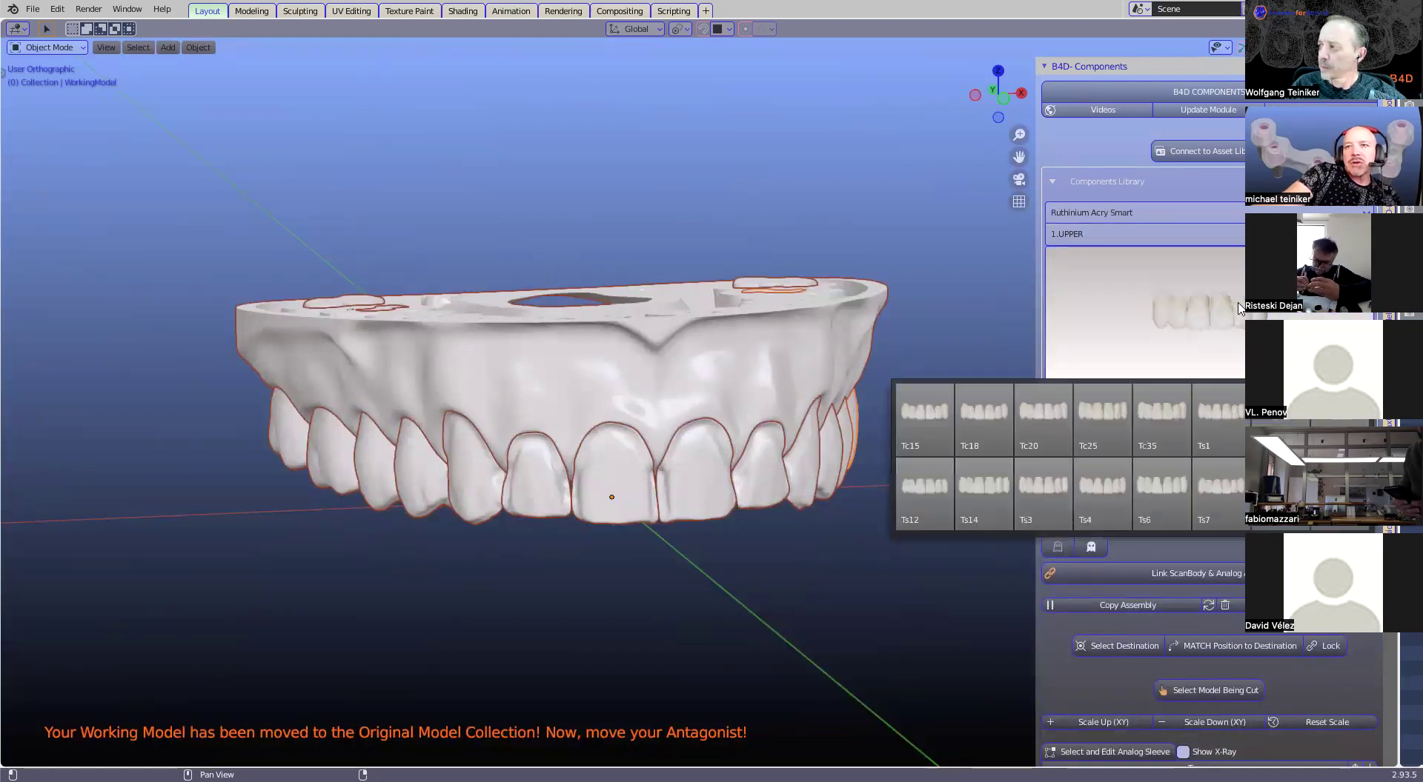
left_click(985, 510)
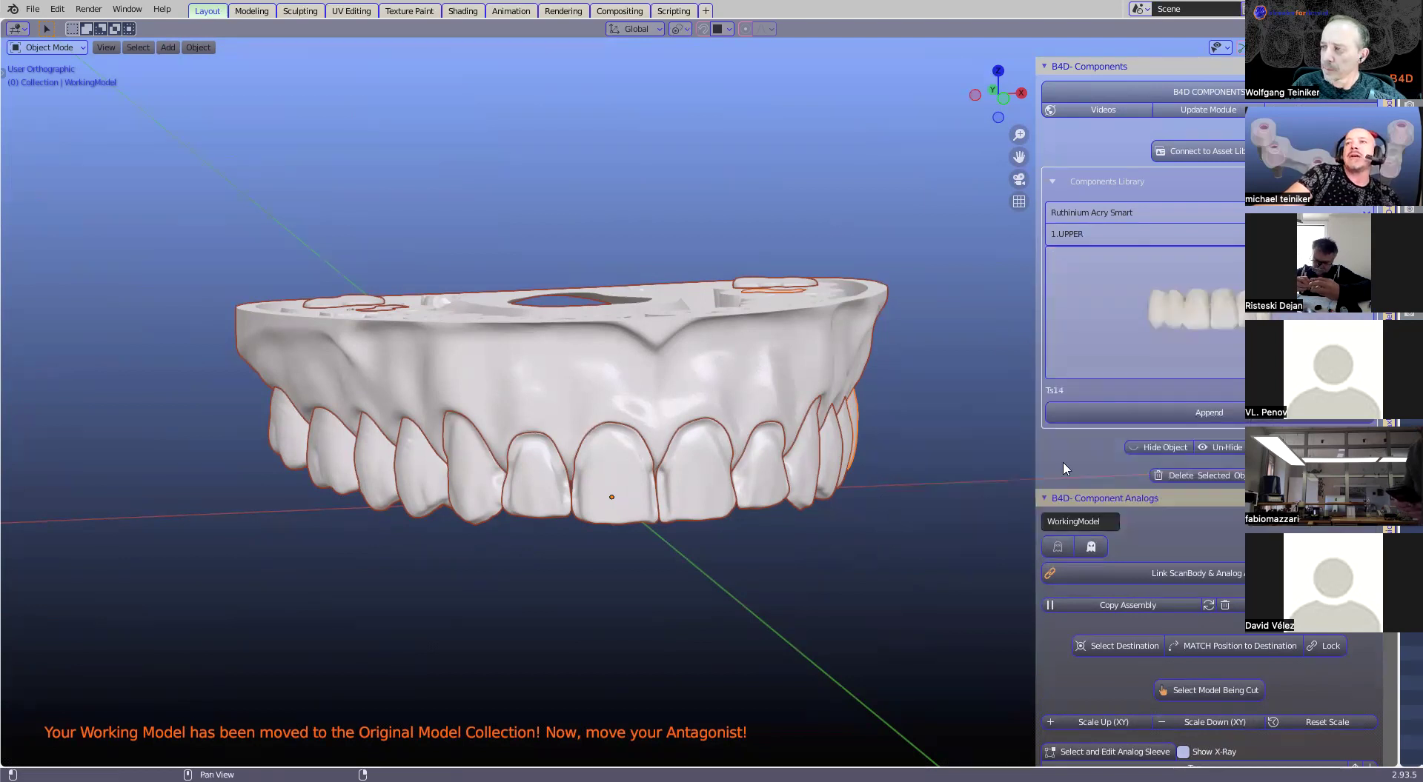
left_click(1182, 419)
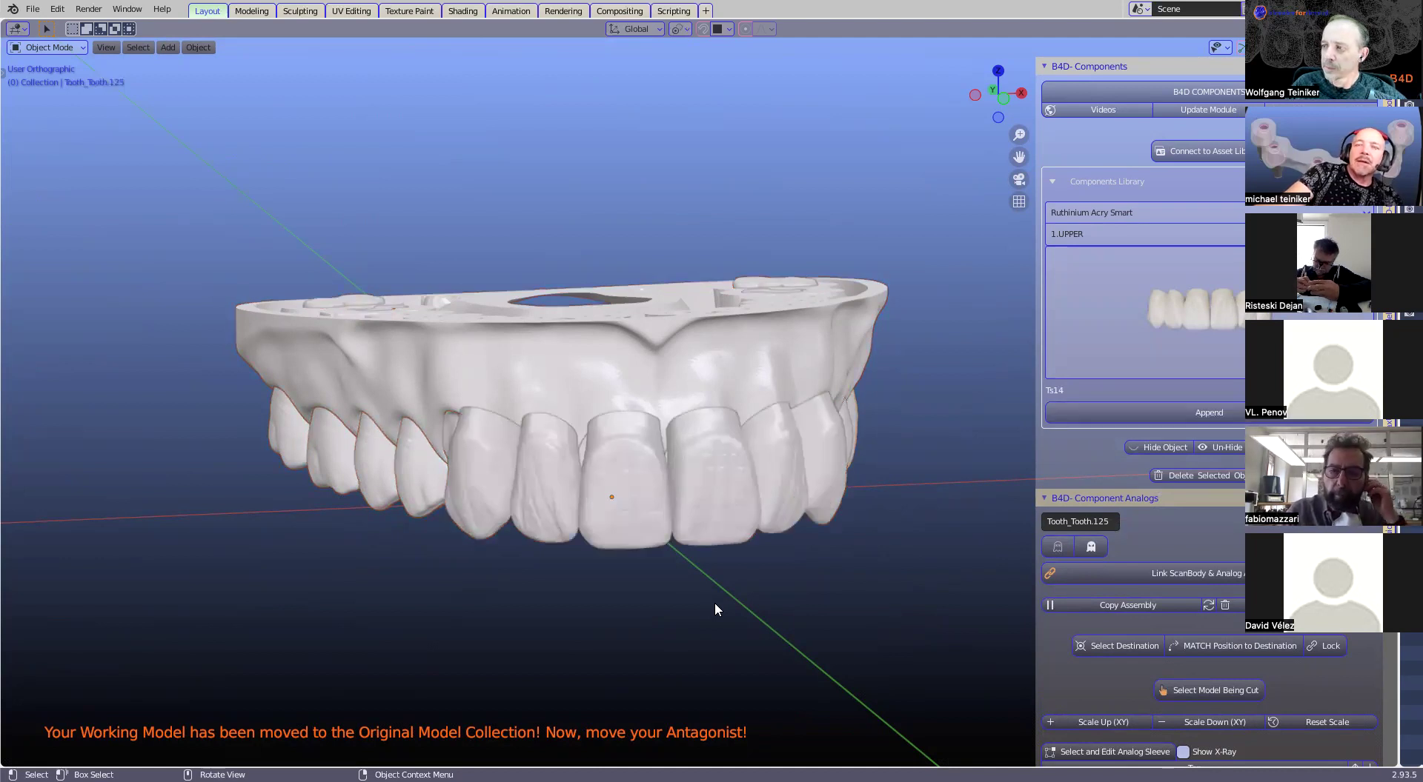
Step: Move the appended anterior teeth into the WaxUp collection and mark all six of them as the chosen teeth
mouse_move(715, 601)
middle_mouse_down()
mouse_move(701, 507)
mouse_move(714, 586)
middle_mouse_up()
left_click(1390, 423)
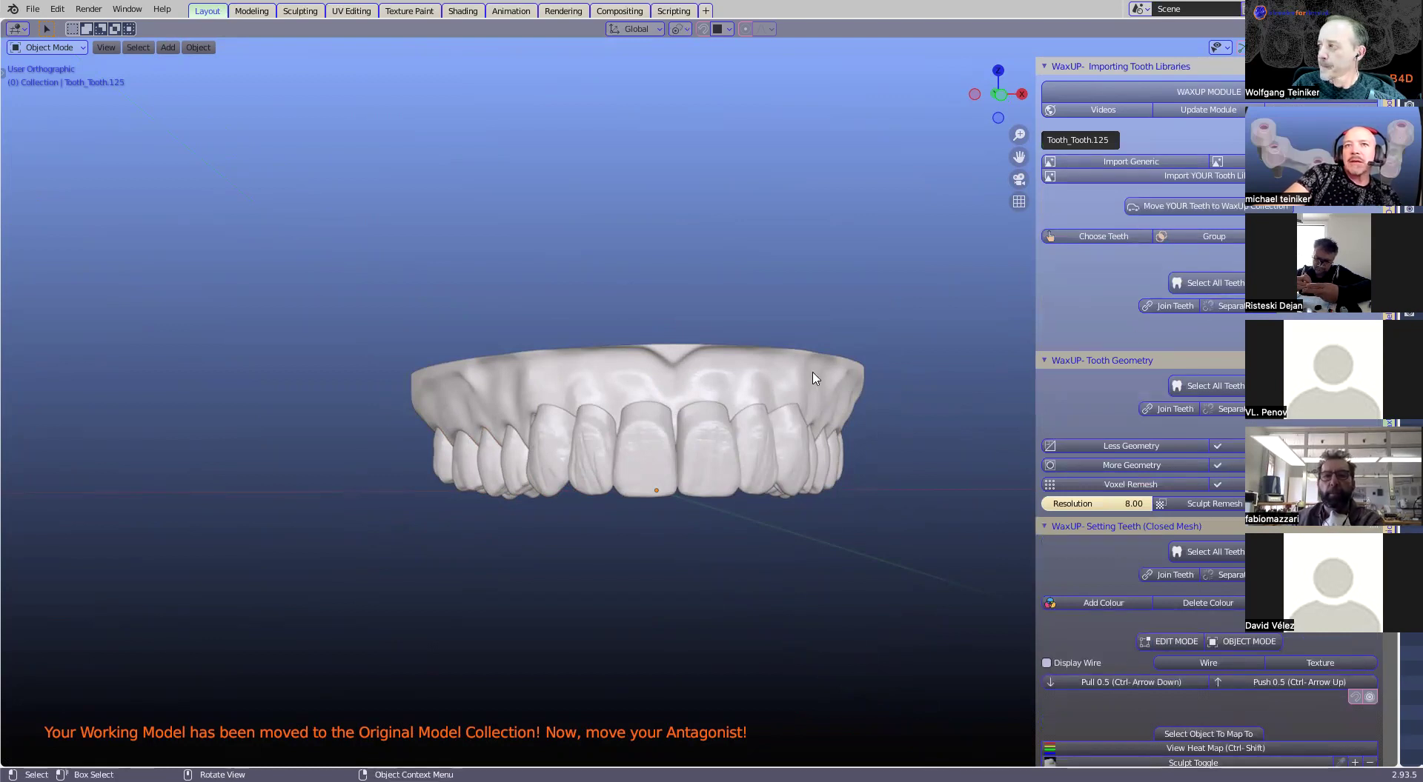
left_click(705, 470)
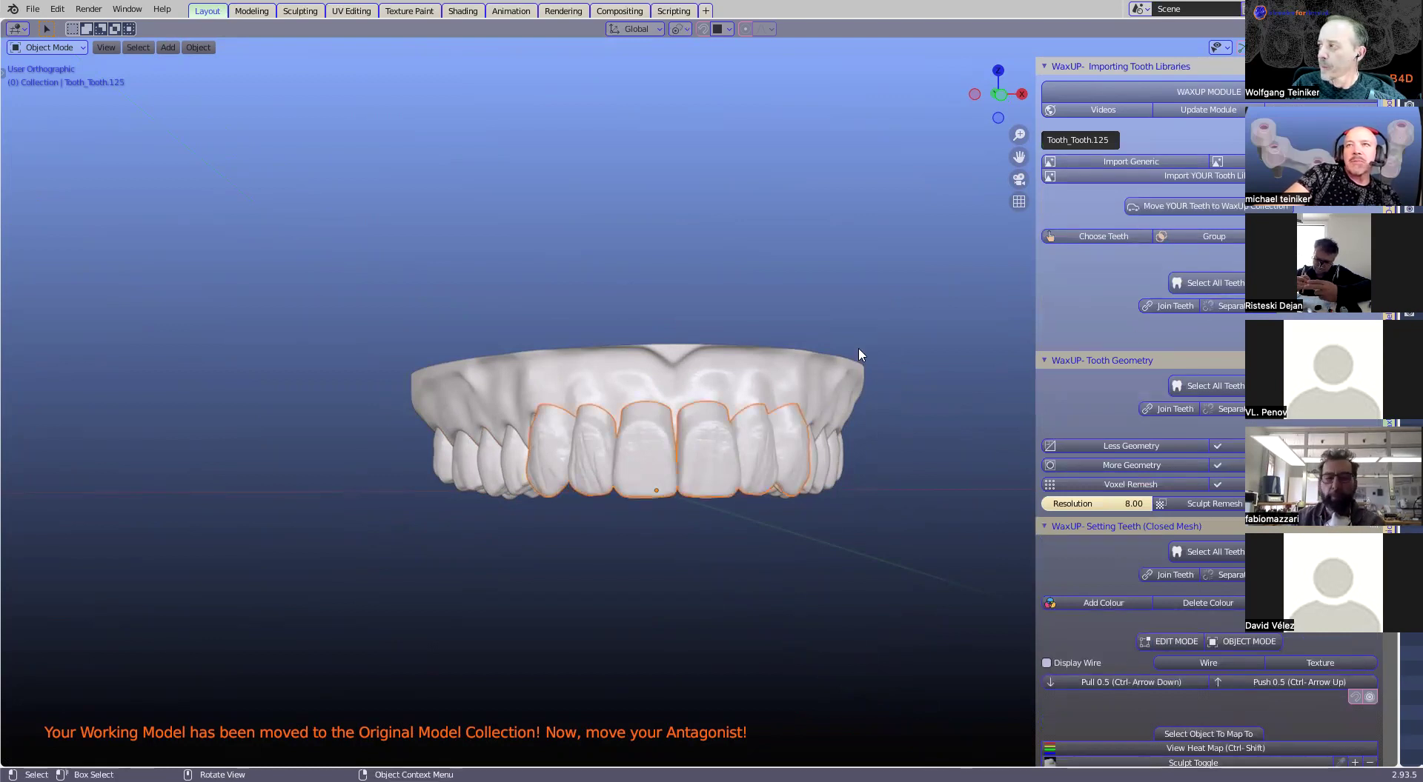
left_click(1239, 208)
left_click(1104, 236)
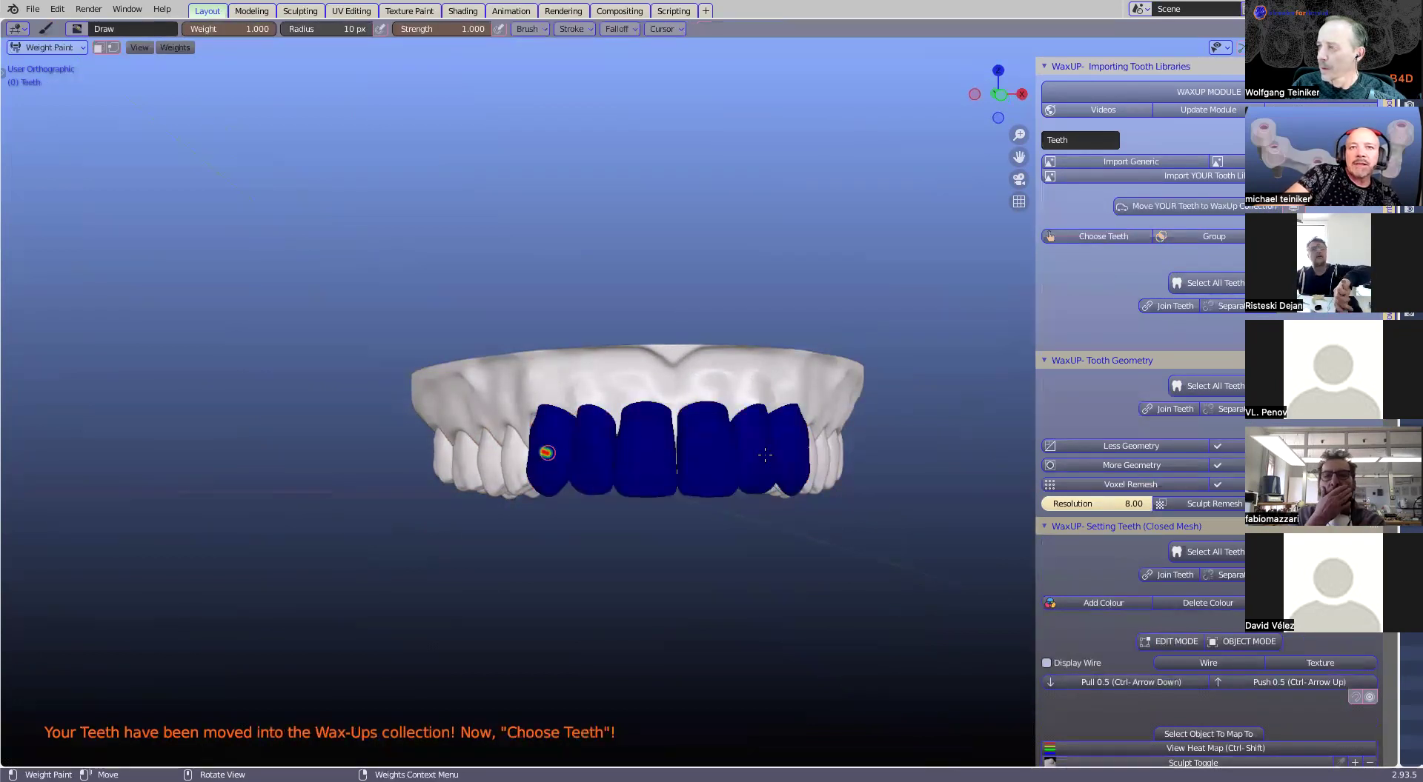
left_click_drag(543, 452, 783, 454)
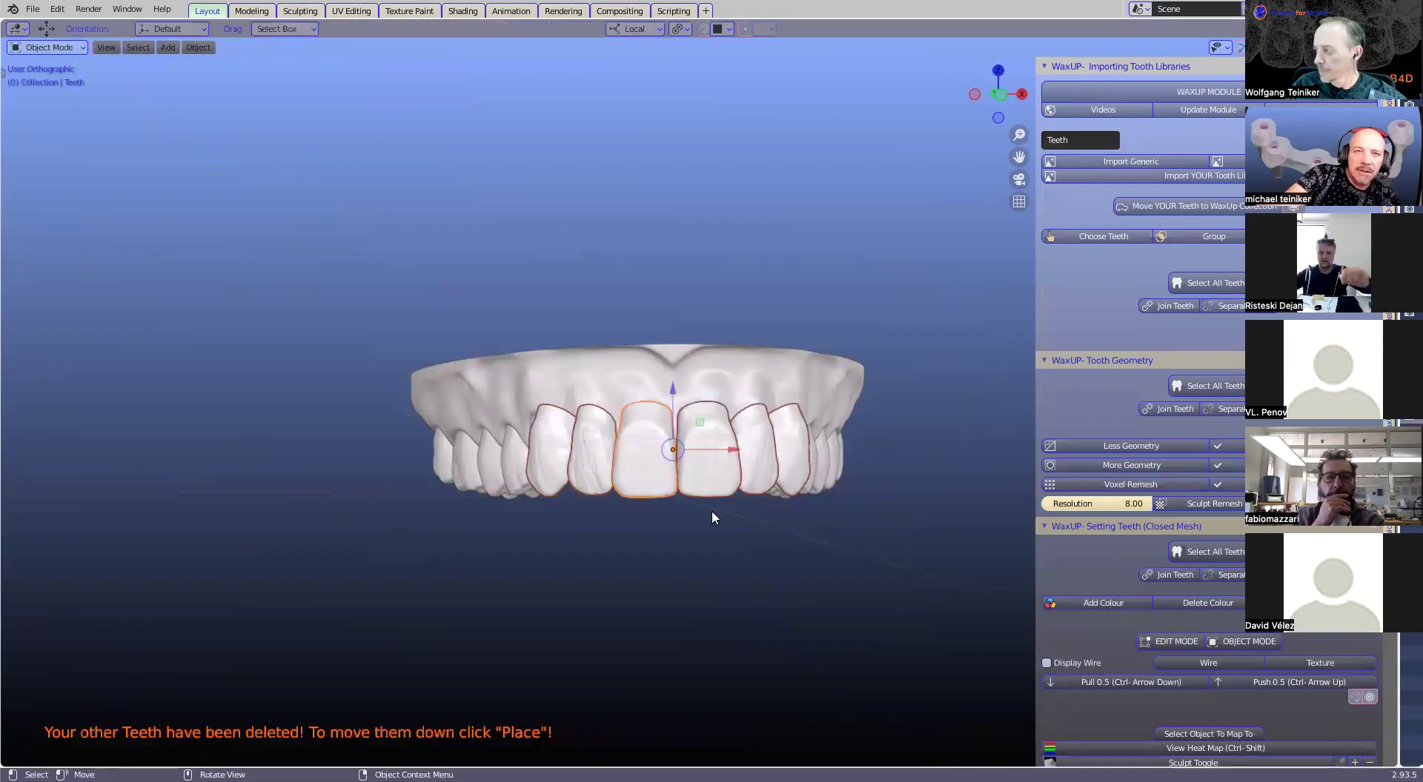
Step: Move the six library teeth back about 6.8 mm along their local Y axis onto the model's anterior arch
middle_click_drag(714, 601, 703, 405)
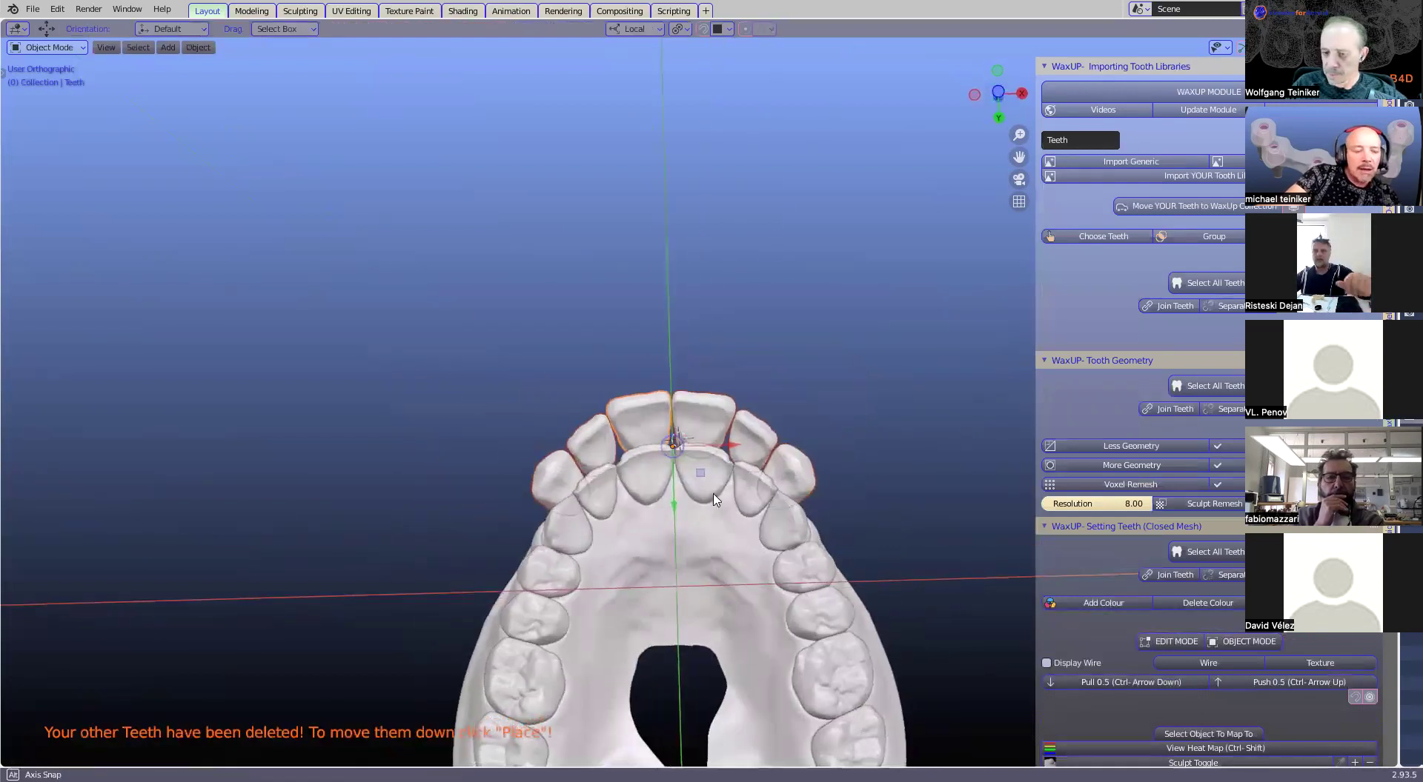
middle_click_drag(698, 545, 628, 375, "shift")
key("g")
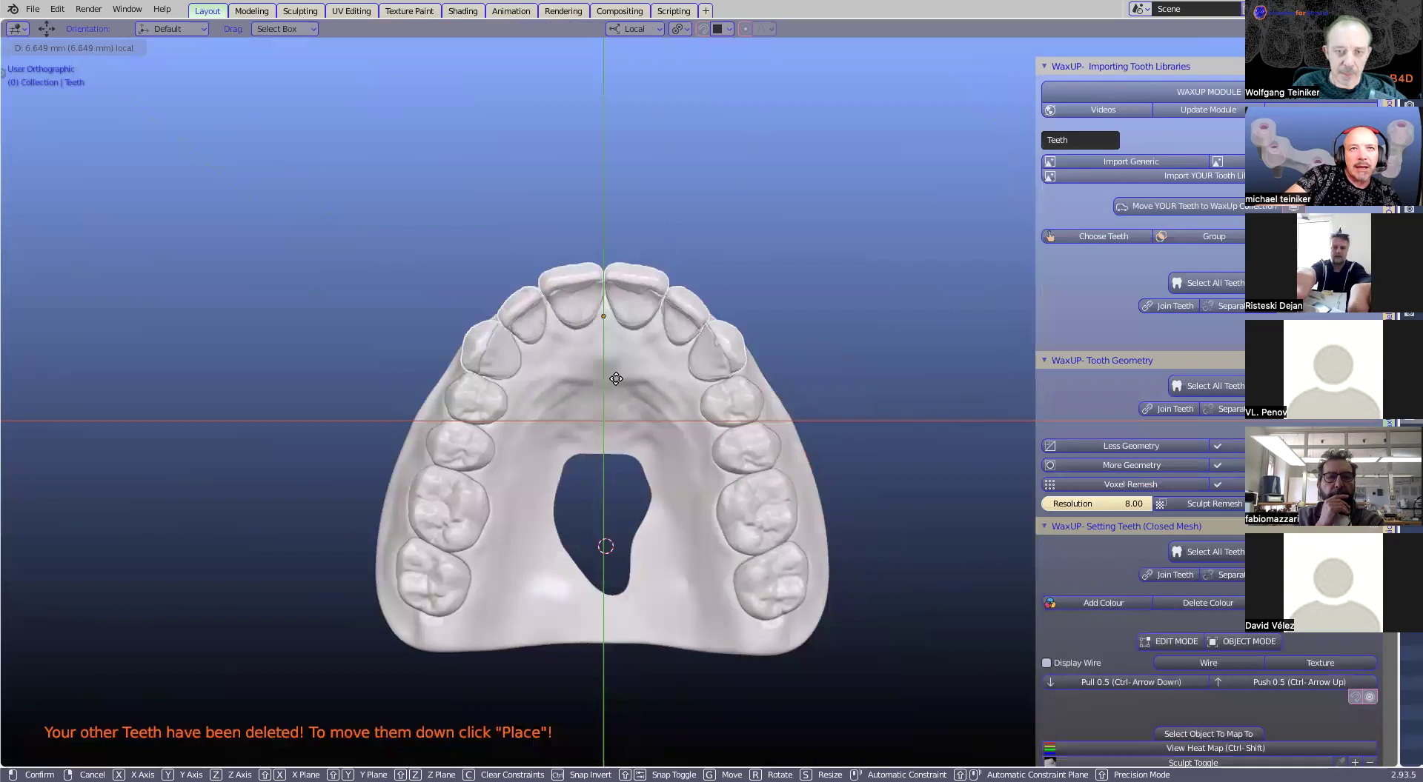
left_click(616, 379)
middle_click_drag(616, 378, 622, 606)
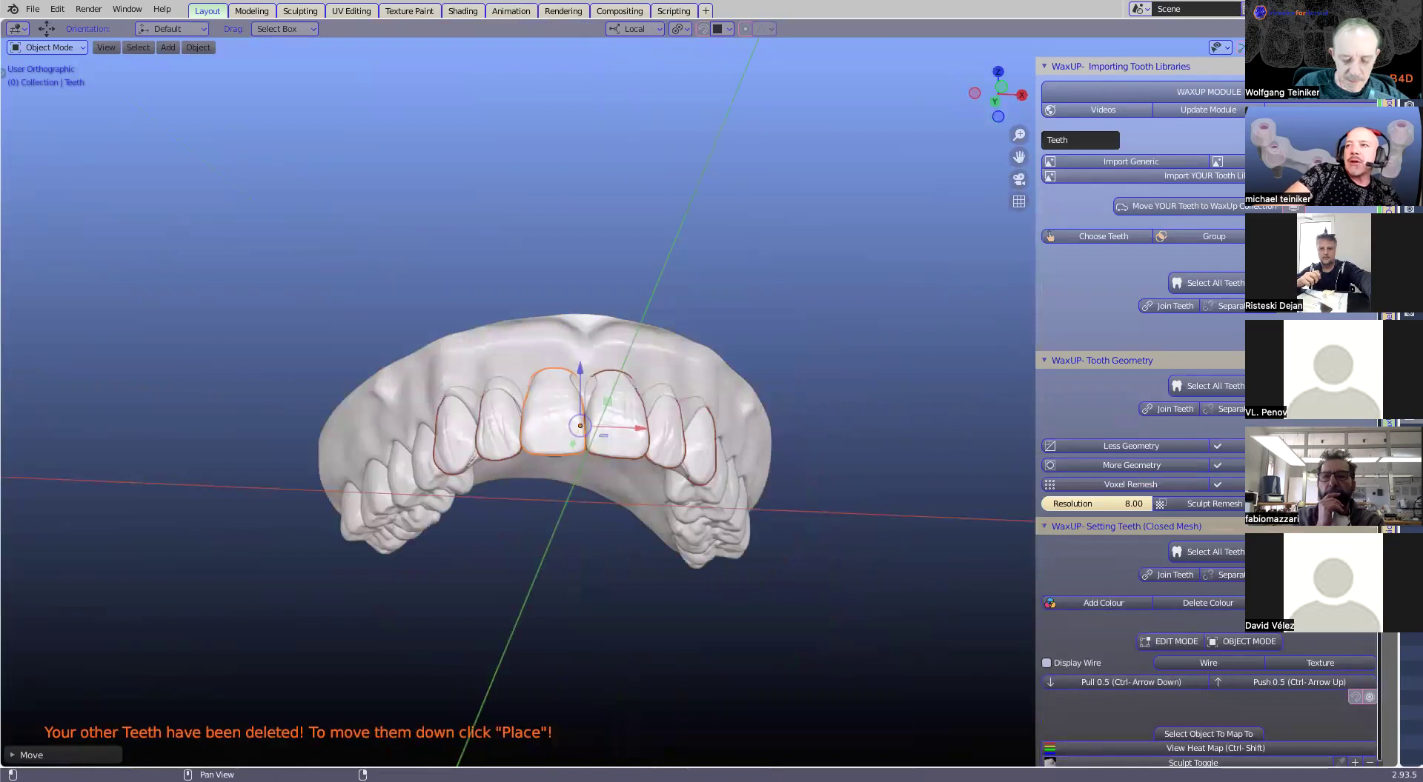
Step: Switch to the Crown & Bridge module and move the six selected library teeth to its teeth collection
left_click(1390, 297)
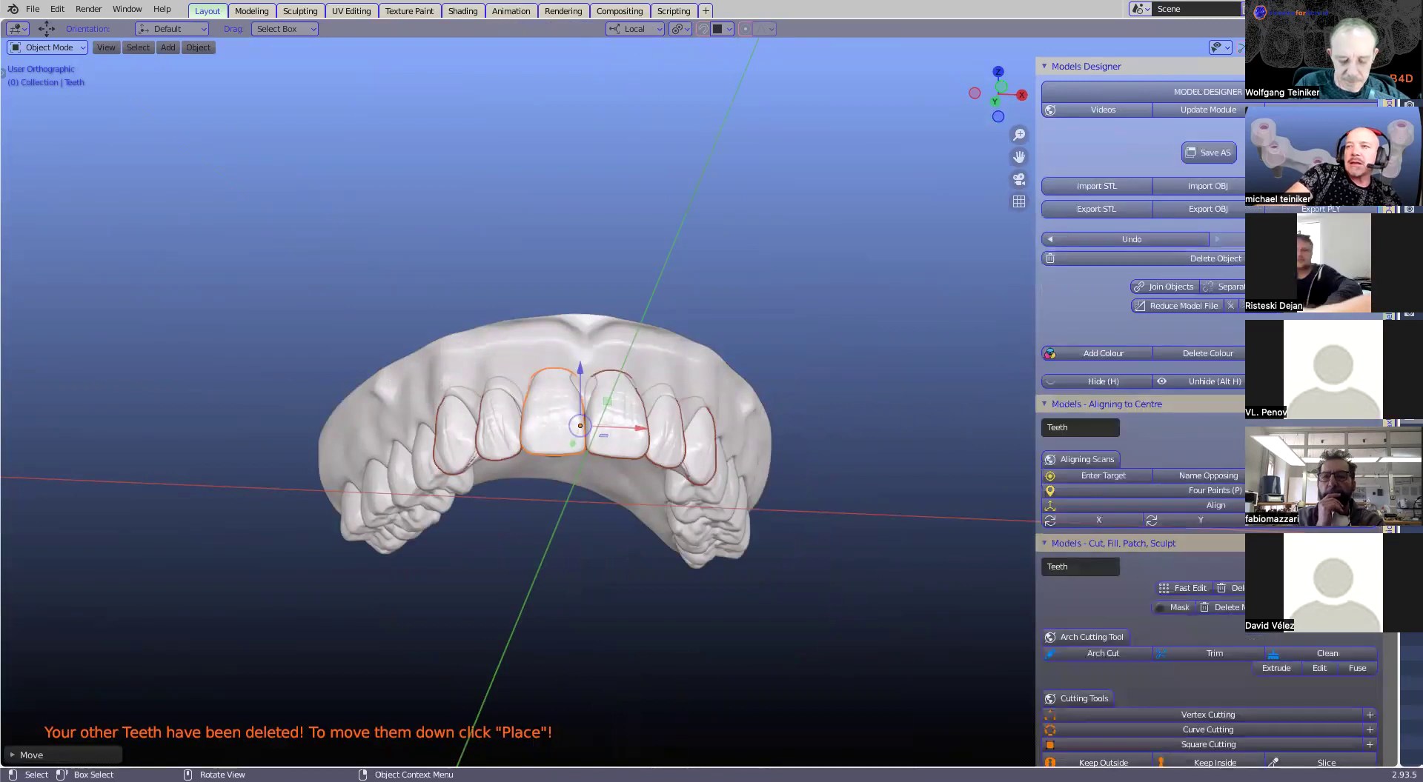
left_click(1389, 367)
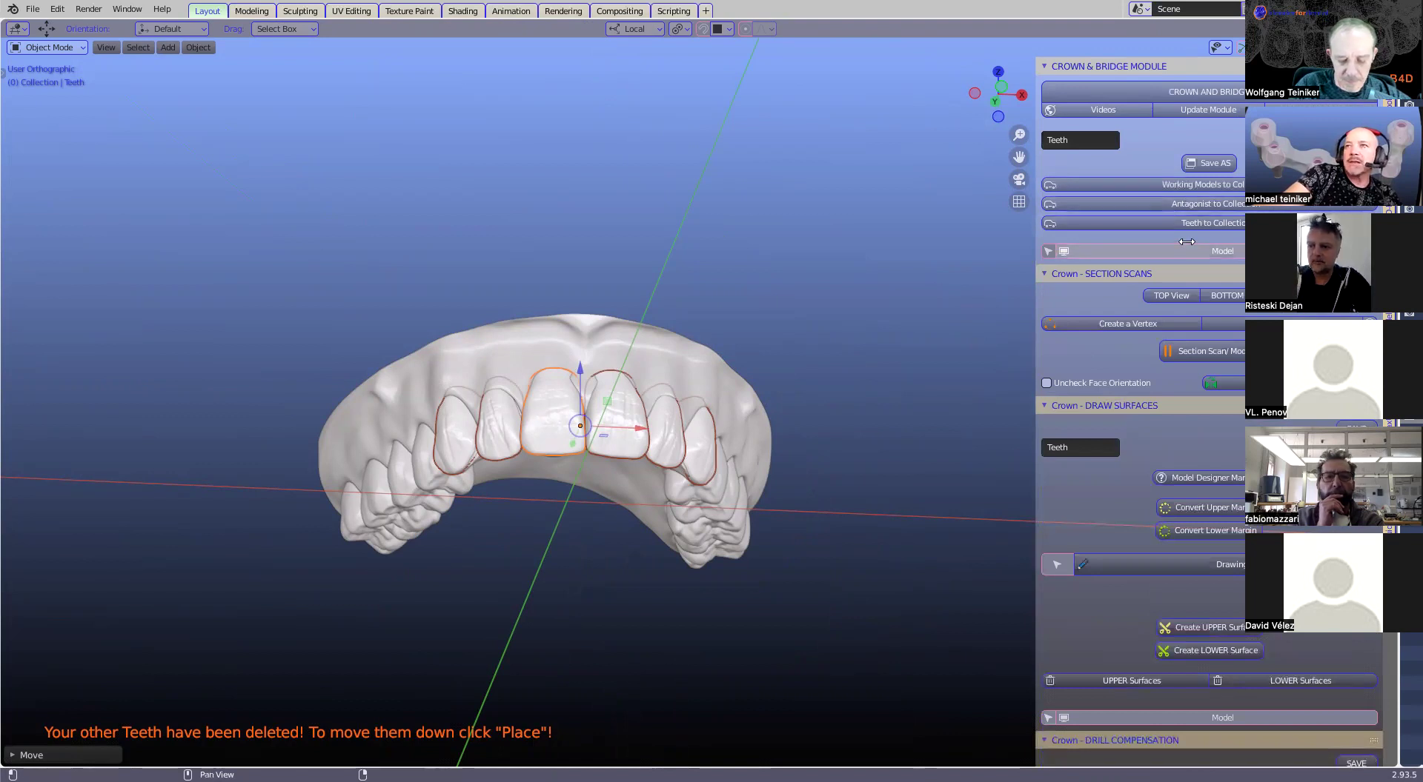
left_click(1219, 220)
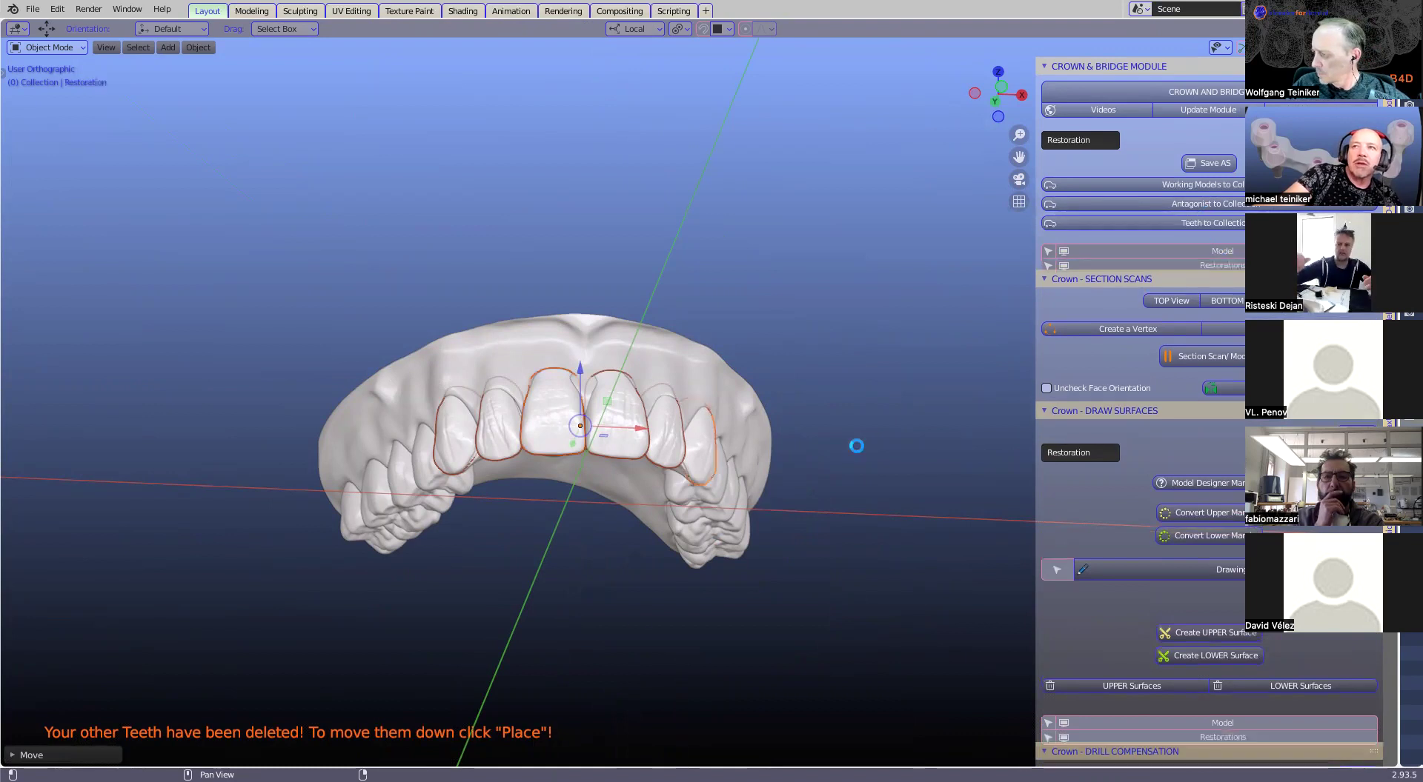
Step: Check the Model and Restorations visibility toggles and hide the restorations so only the segmented model is displayed
left_click(1185, 267)
left_click(1184, 267)
left_click(1194, 251)
left_click(1194, 251)
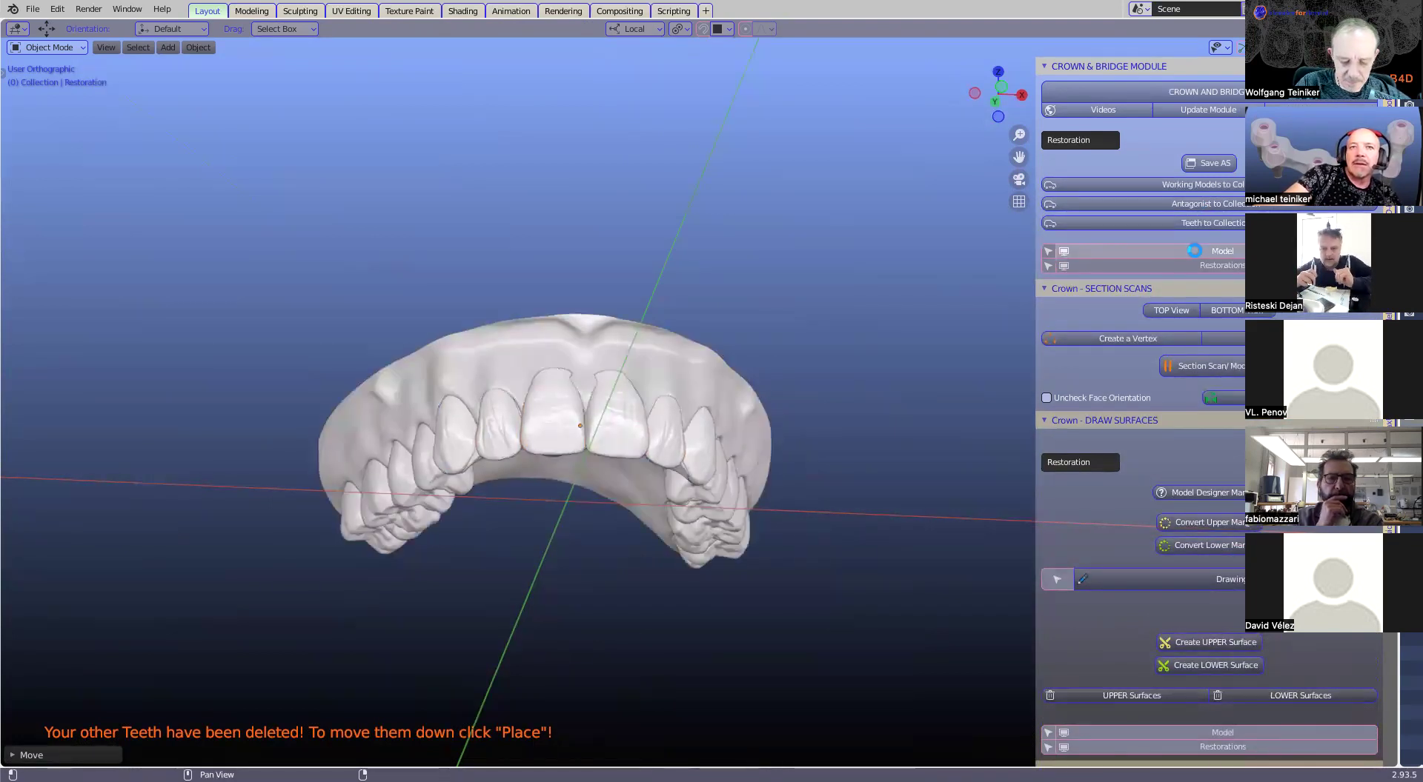
left_click(1198, 266)
left_click(1199, 266)
left_click(1198, 266)
Step: Start a margin drawing on the premolar beside the prepared canine and trace the line across its facial surface
middle_click_drag(823, 605, 650, 290)
scroll(690, 516, "up", 4)
left_click(606, 340)
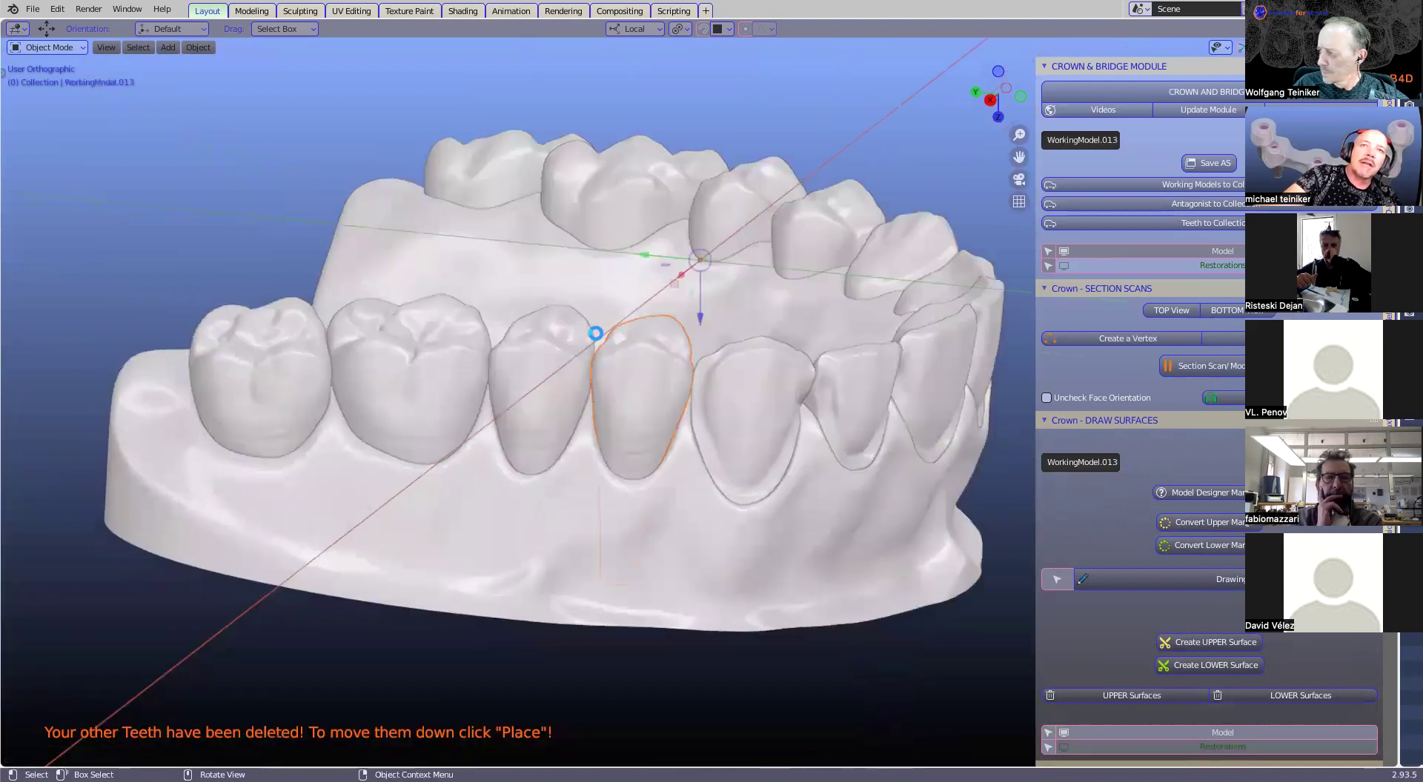
scroll(592, 335, "up", 1)
scroll(615, 503, "up", 1)
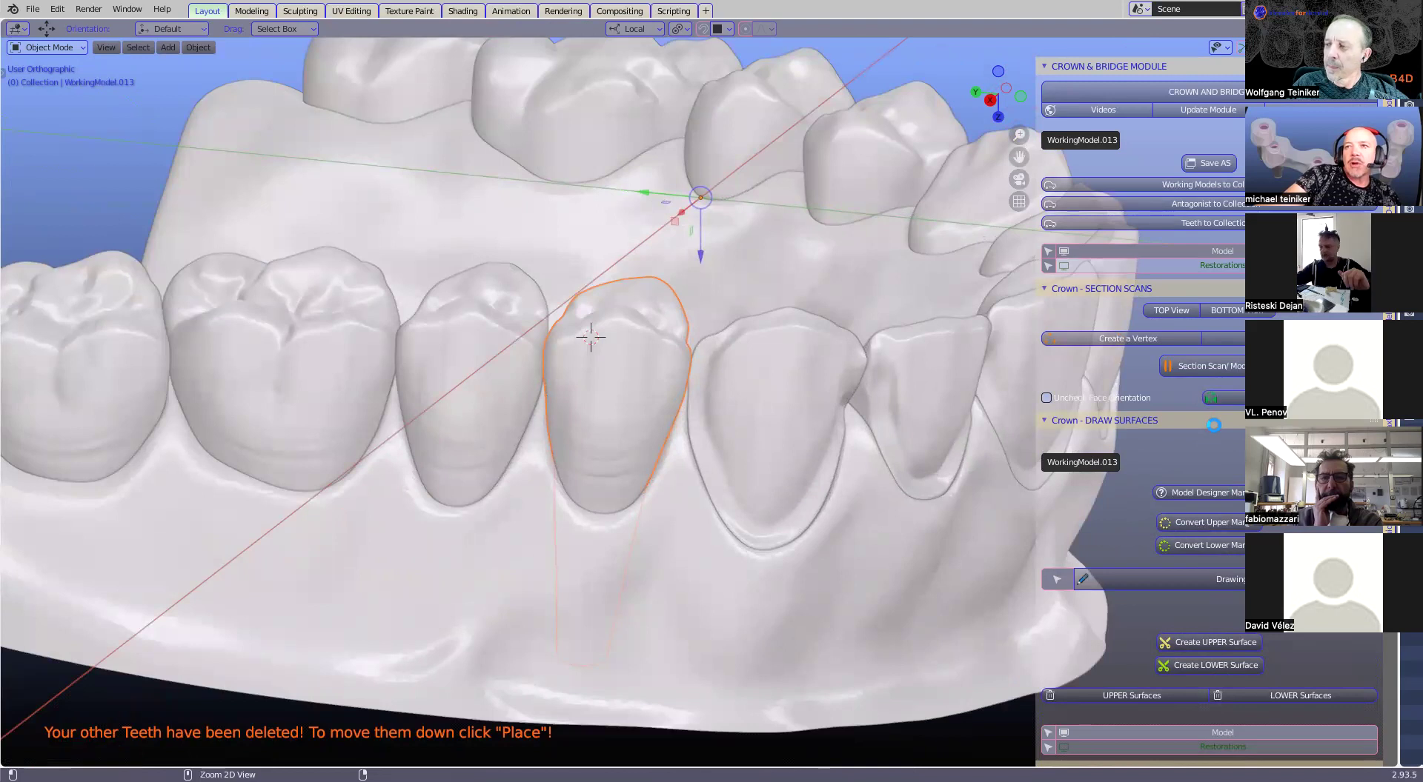
left_click(1213, 422, "ctrl")
left_click(1202, 270)
key("g")
left_click(605, 377)
middle_click_drag(605, 378, 658, 430)
key("e")
left_click(632, 415)
key("e")
left_click(676, 429)
key("e")
left_click(719, 420)
key("e")
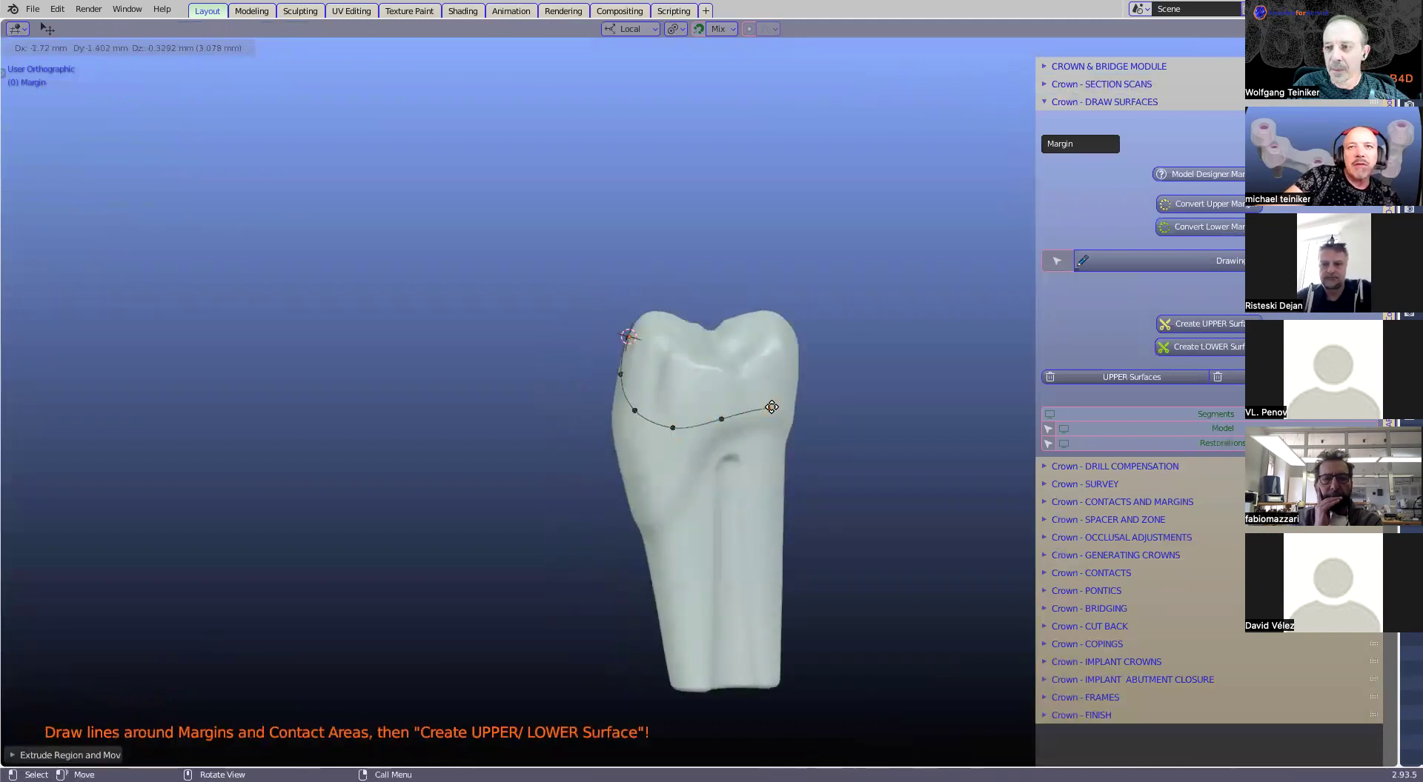
left_click(788, 408)
Step: Carry the premolar's line around its side and over the chewing surface back to the start, and create its upper surface
middle_click_drag(822, 407, 811, 411)
key("e")
left_click(825, 400)
key("e")
left_click(830, 369)
key("e")
left_click(831, 338)
key("e")
left_click(816, 311)
middle_click_drag(816, 311, 886, 404)
key("e")
left_click(778, 335)
key("e")
left_click(752, 342)
key("e")
left_click(725, 348)
key("e")
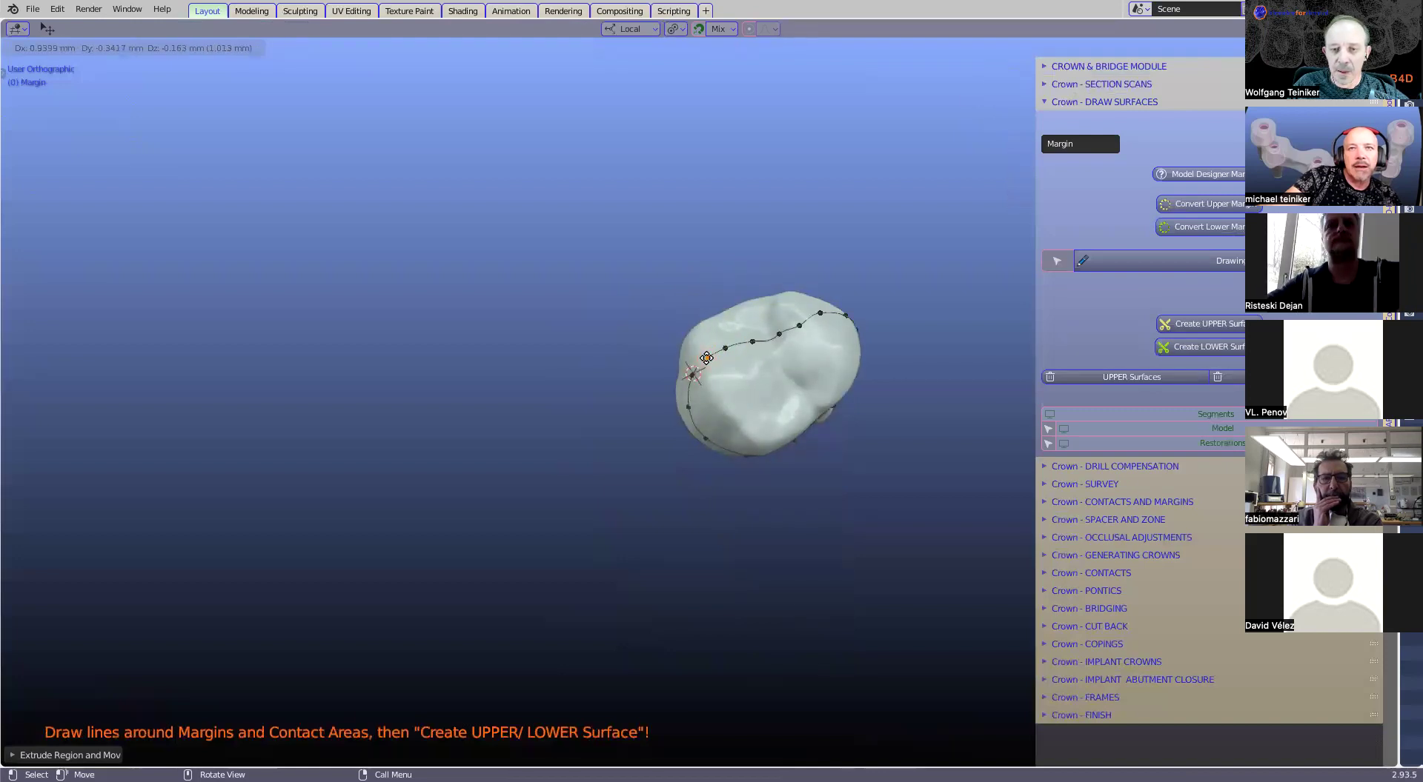
left_click(706, 358)
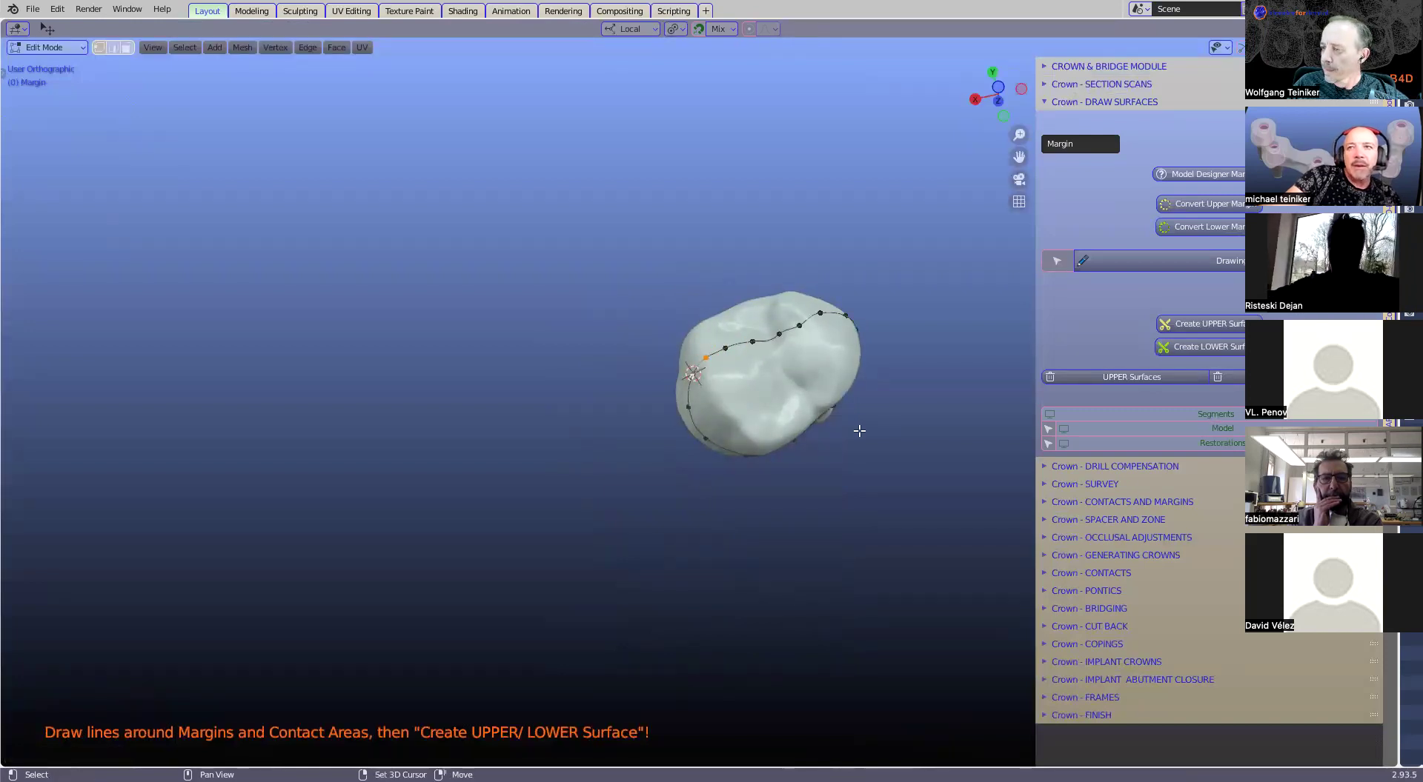
middle_click_drag(857, 429, 692, 464, "shift")
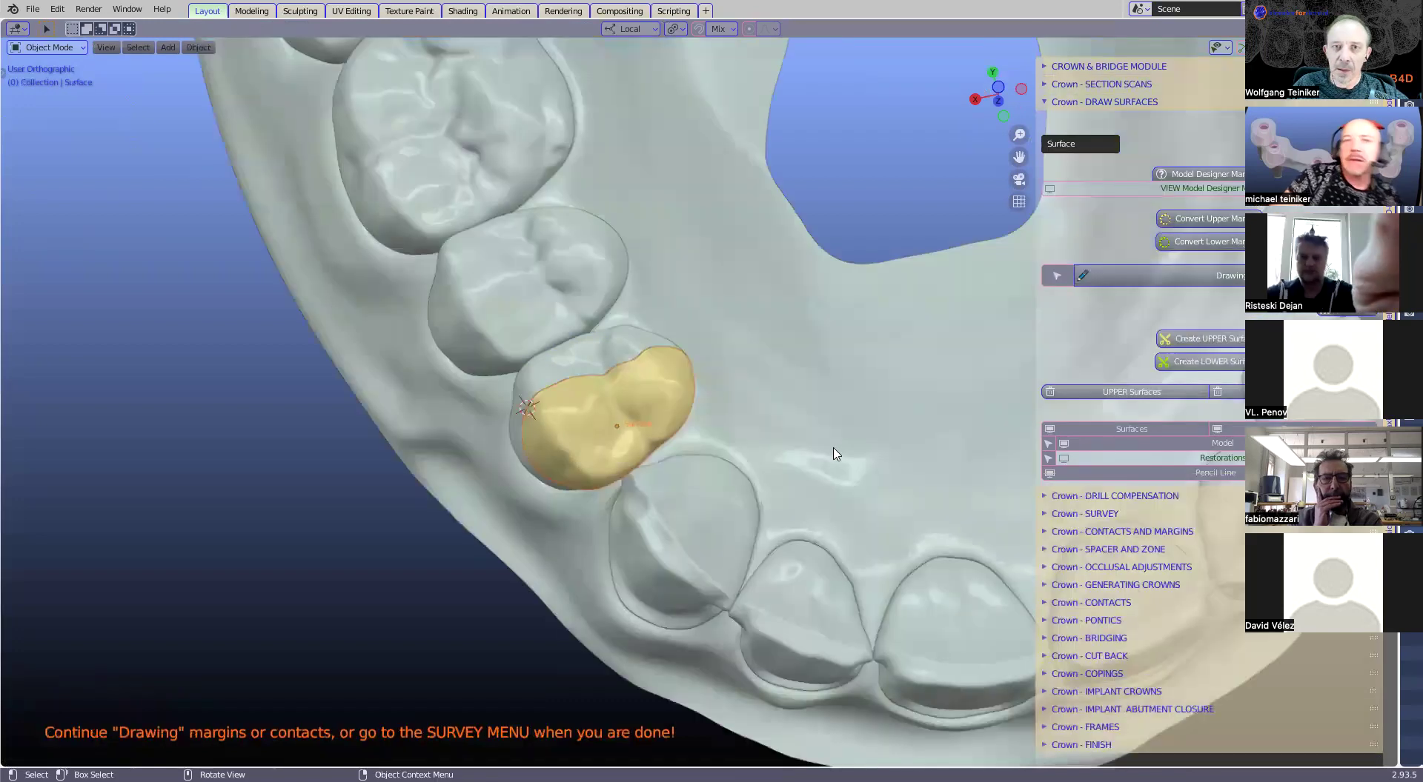
Step: Start a margin line at the neck of the prepared canine and trace it up the side facing the lateral incisor
middle_click_drag(722, 461, 664, 461)
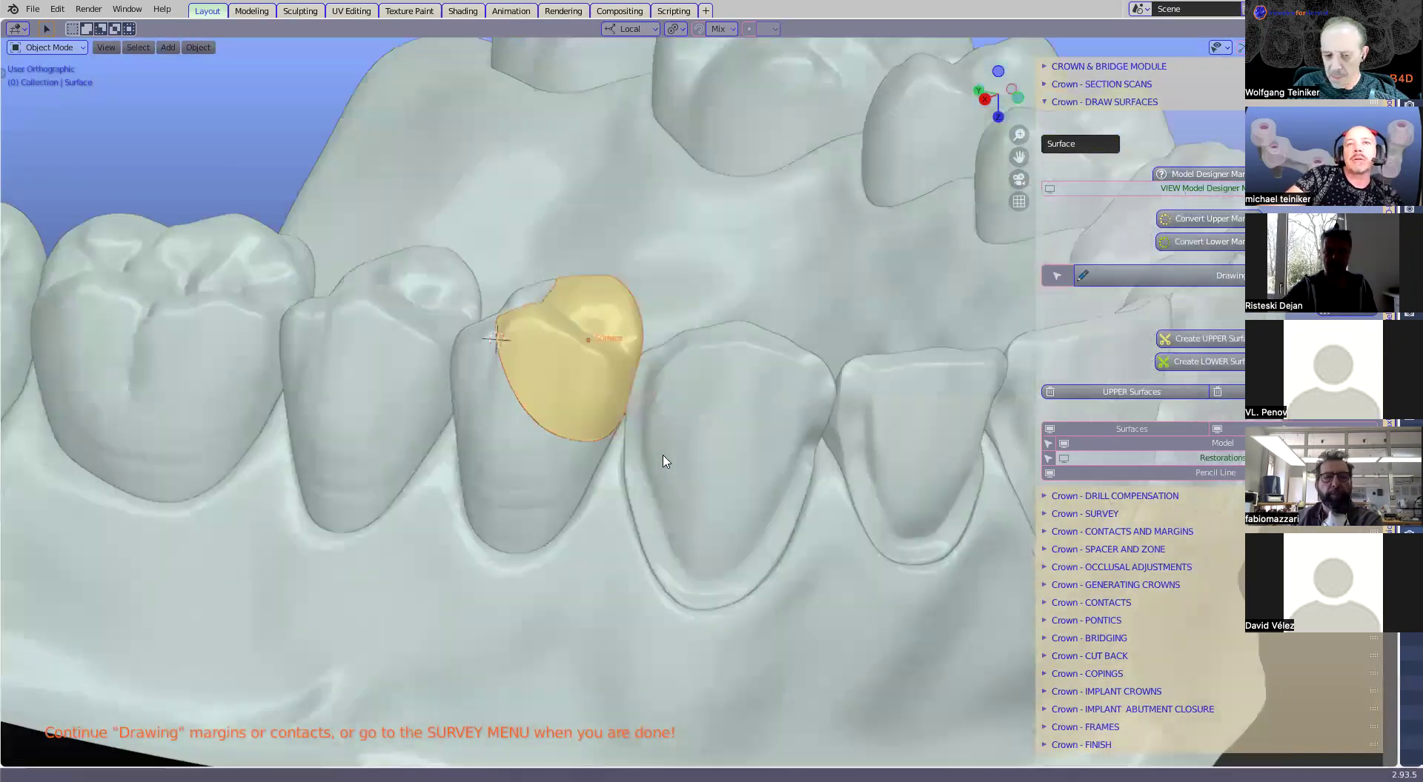
scroll(664, 461, "up", 4)
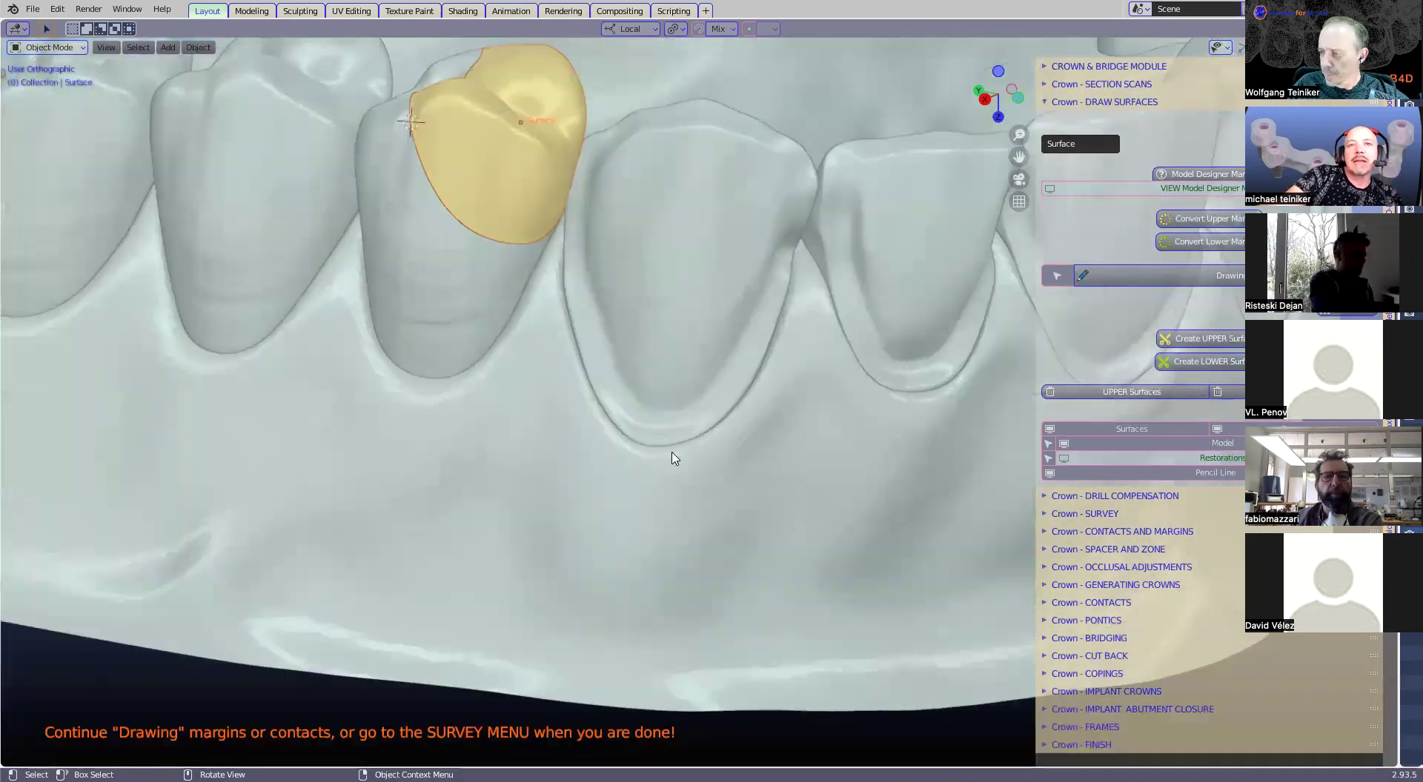
scroll(660, 457, "up", 2)
left_click(961, 334)
scroll(961, 333, "up", 1)
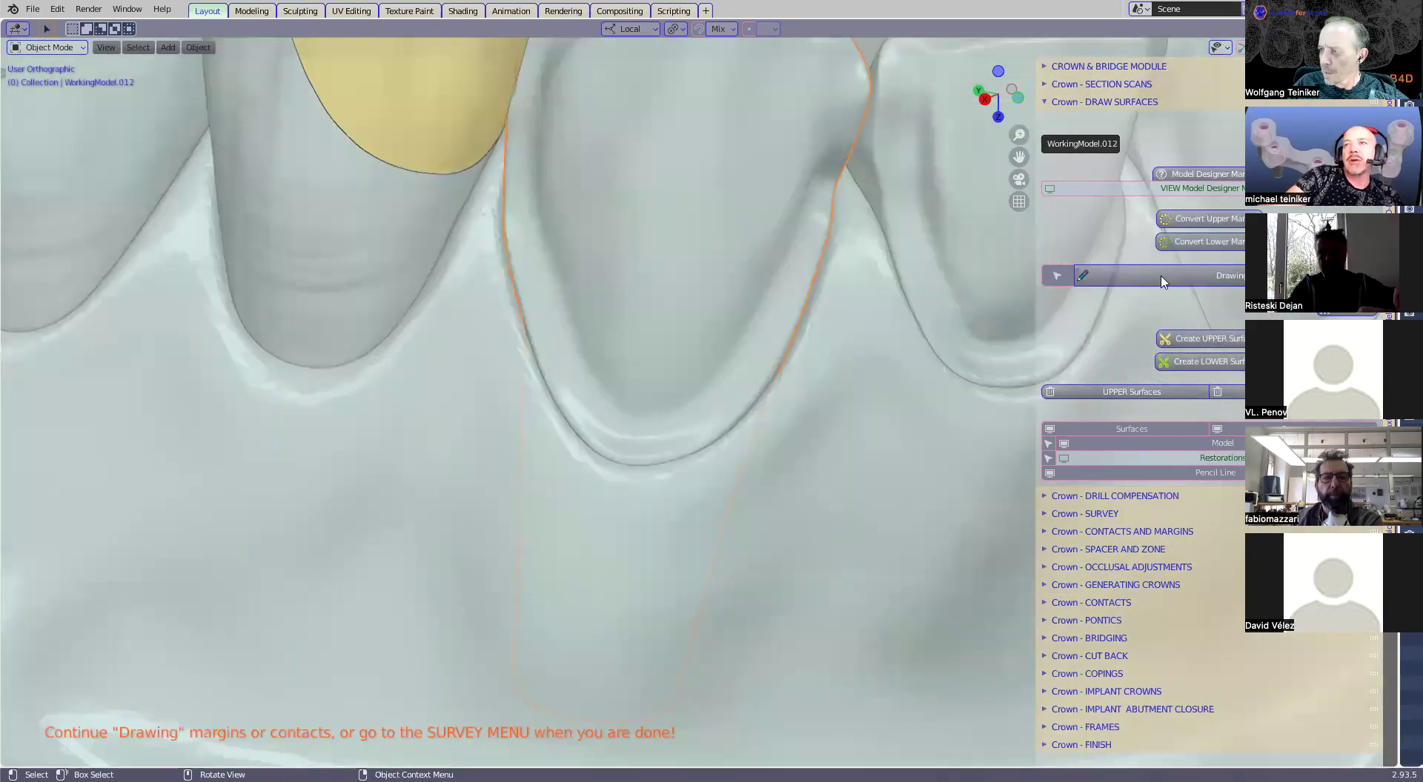
right_click(673, 453, "shift")
key("d")
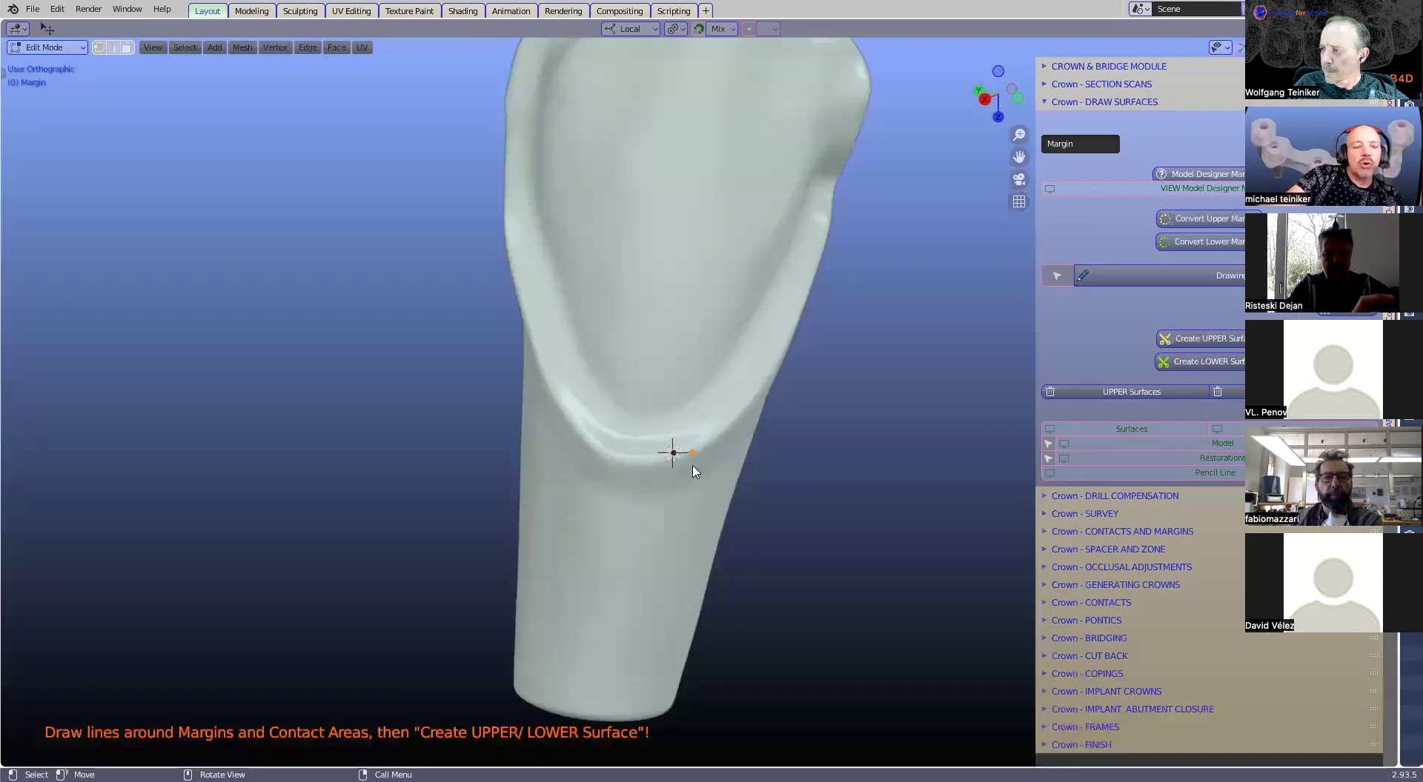
middle_click_drag(707, 455, 734, 430)
key("e")
left_click(738, 417)
key("e")
left_click(775, 373)
key("e")
left_click(803, 326)
key("e")
left_click(824, 278)
Step: Extend the canine's margin line through the contact area beside the lateral incisor up toward the incisal tip
middle_click_drag(840, 249, 533, 562)
key("e")
left_click(691, 390)
key("e")
left_click(687, 368)
key("e")
key("e")
left_click(669, 314)
key("e")
left_click(674, 277)
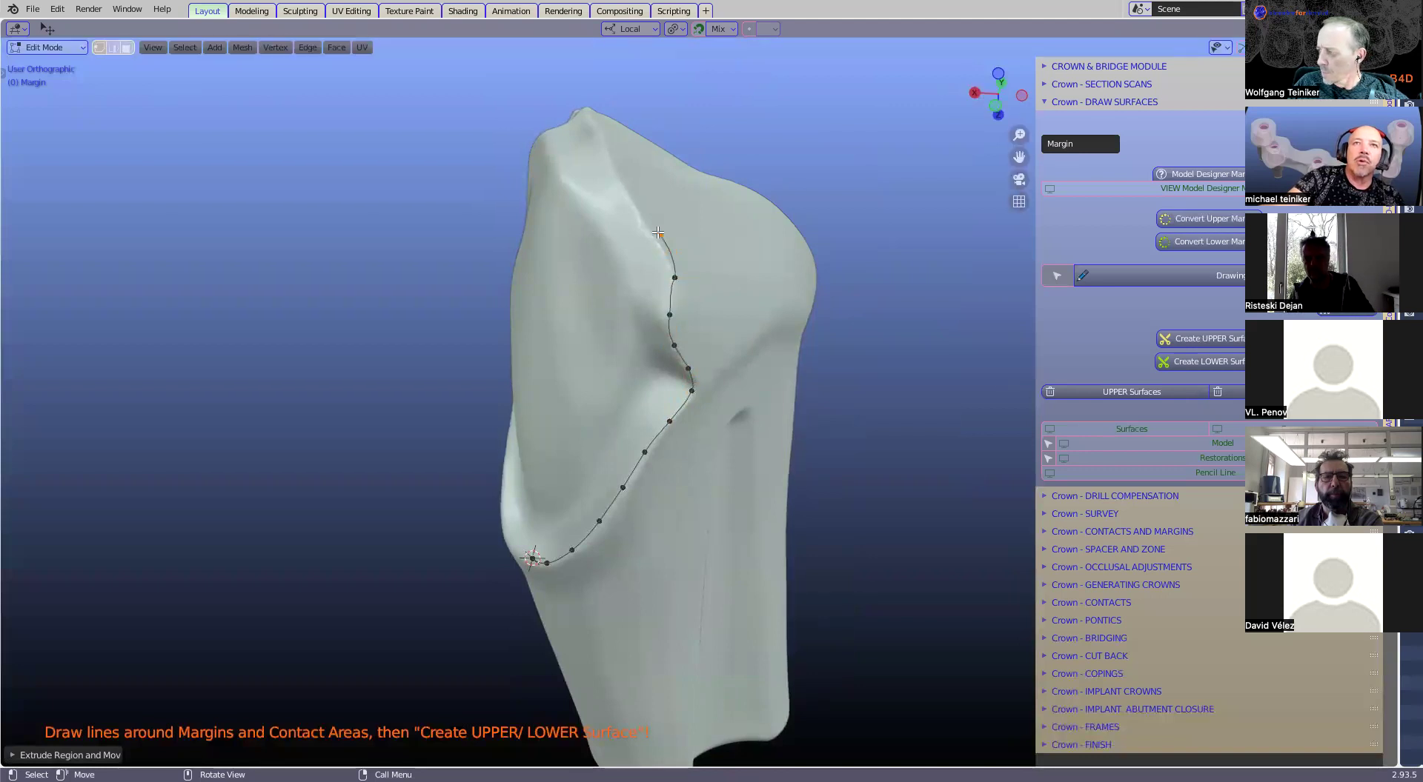
key("e")
left_click(659, 235)
key("e")
left_click(638, 201)
key("e")
left_click(612, 156)
Step: Continue the canine's margin line over the tip and along the incisal edge toward the premolar side
middle_click_drag(851, 216, 627, 441)
scroll(627, 441, "up", 2)
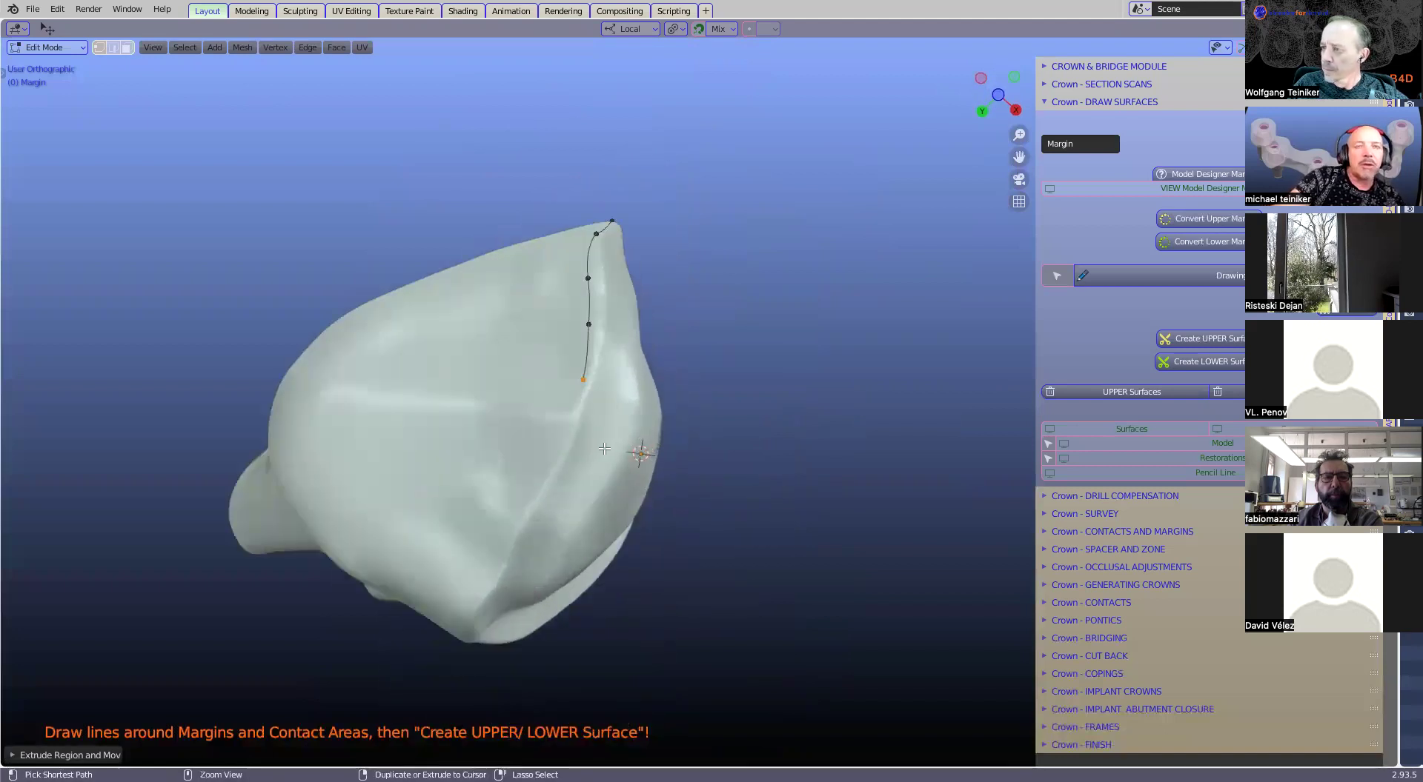
middle_click_drag(597, 330, 603, 256)
key("e")
left_click(609, 286)
key("e")
left_click(613, 335)
key("e")
left_click(611, 392)
key("e")
left_click(599, 440)
key("e")
left_click(589, 484)
key("e")
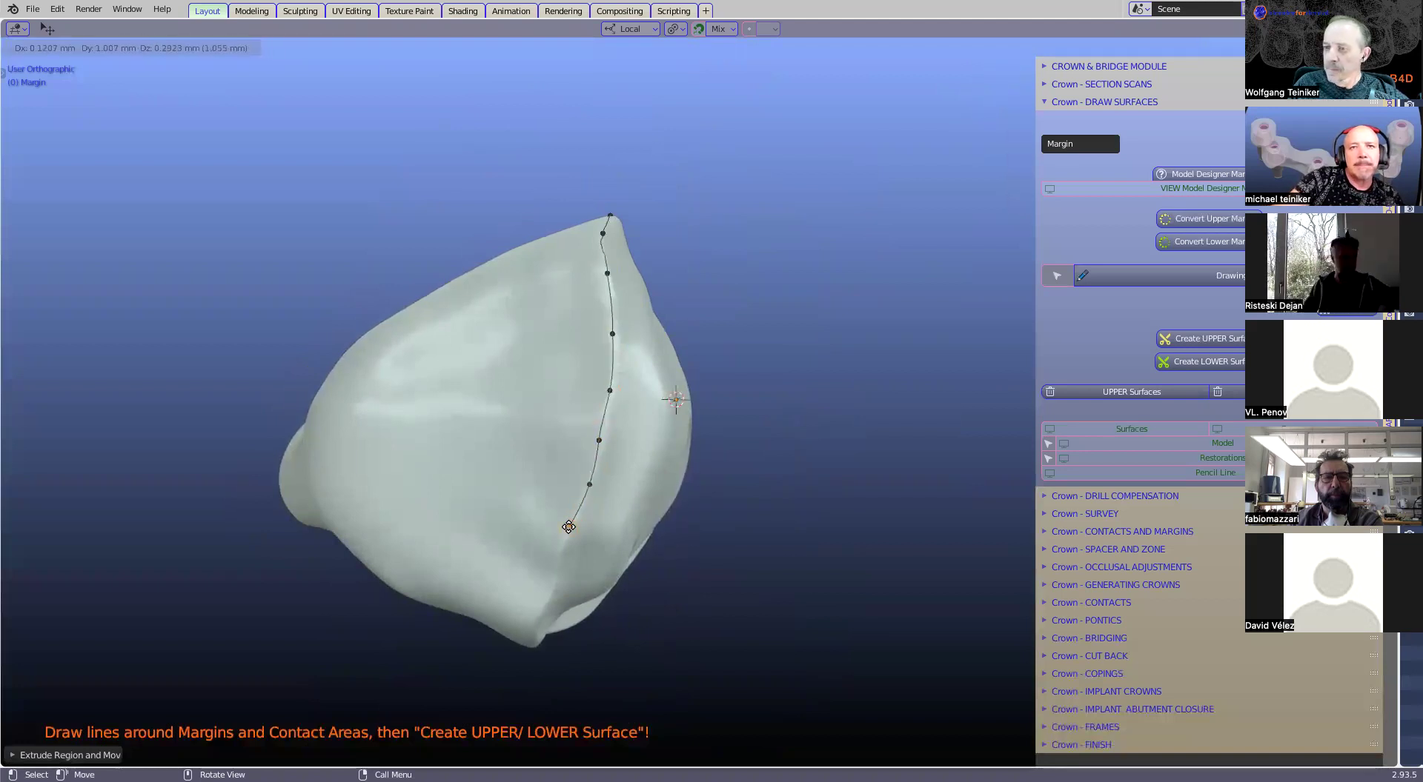
left_click(570, 528)
key("e")
left_click(558, 566)
key("e")
left_click(535, 621)
Step: Trace the canine's margin line down the premolar side back to the neck and create its upper surface
middle_click_drag(535, 621, 530, 326)
key("e")
left_click(532, 324)
key("e")
left_click(527, 365)
key("e")
left_click(522, 407)
key("e")
left_click(526, 460)
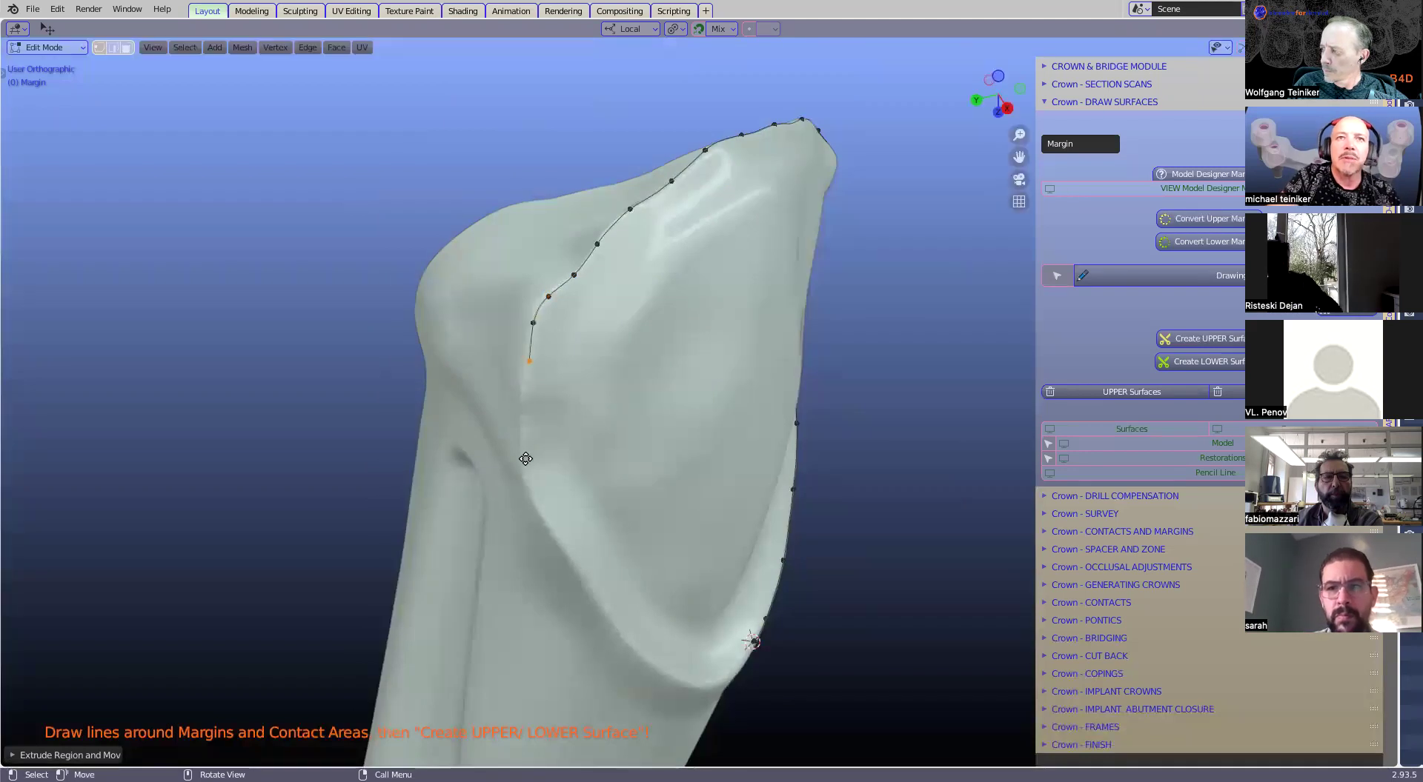
left_click(571, 563)
key("e")
left_click(613, 617)
key("e")
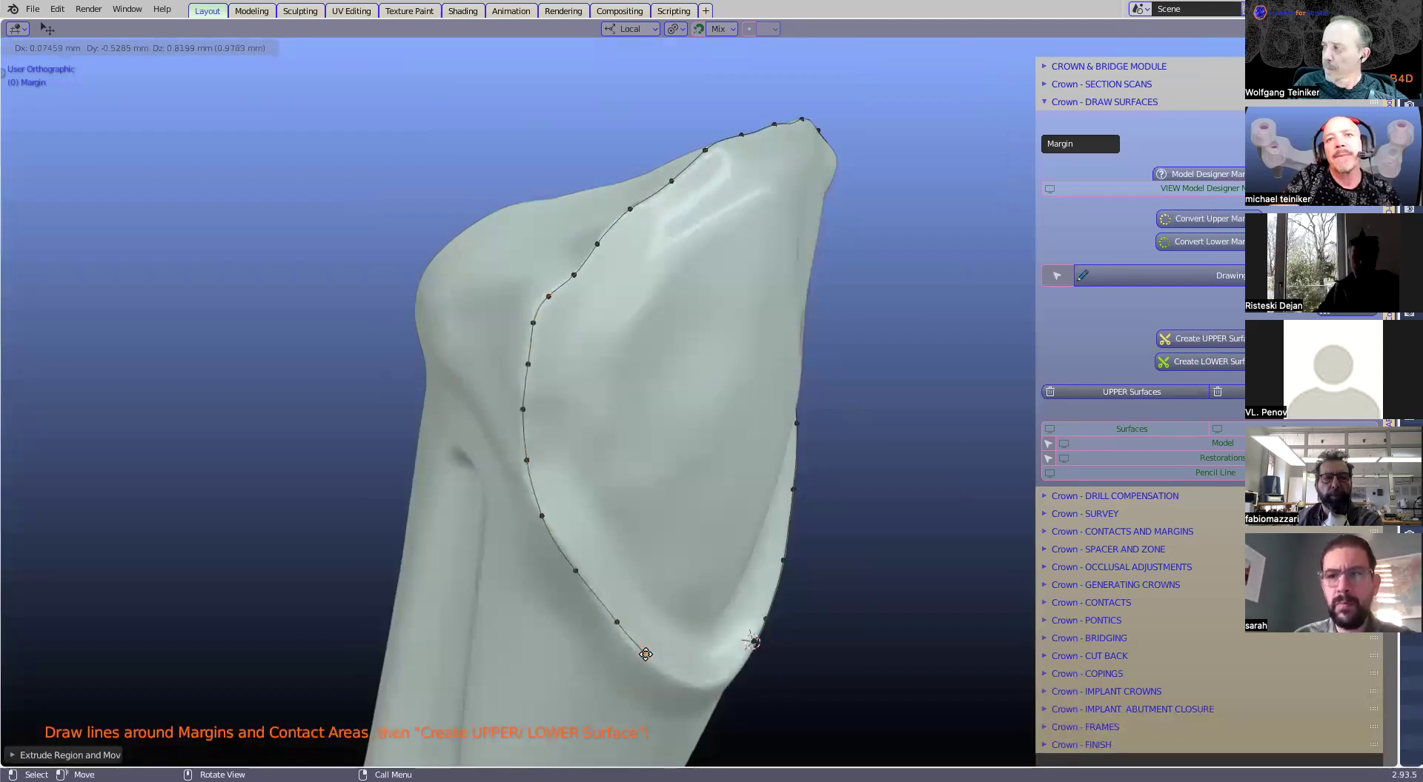
left_click(647, 655)
middle_click_drag(583, 613, 512, 536)
key("e")
left_click(471, 512)
key("e")
left_click(513, 533)
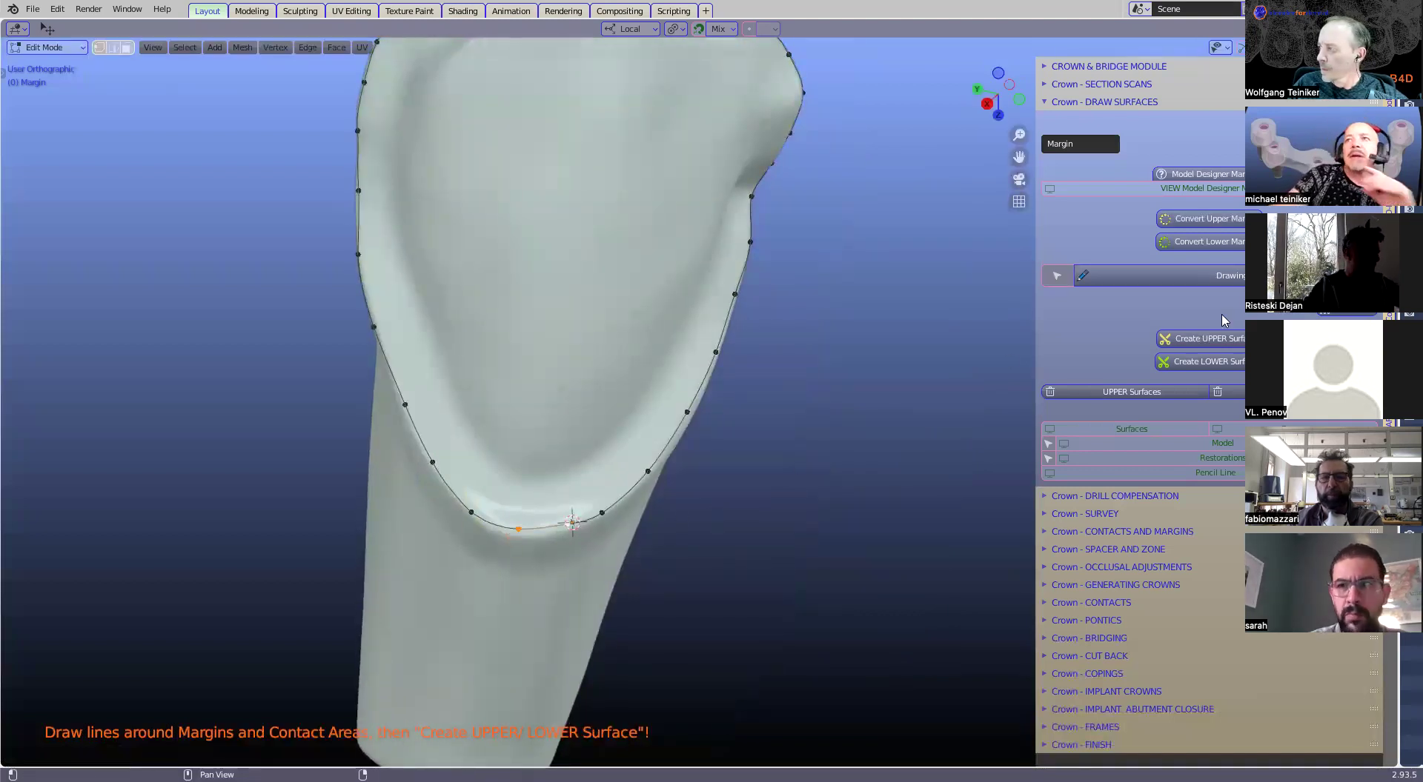
left_click(1211, 340)
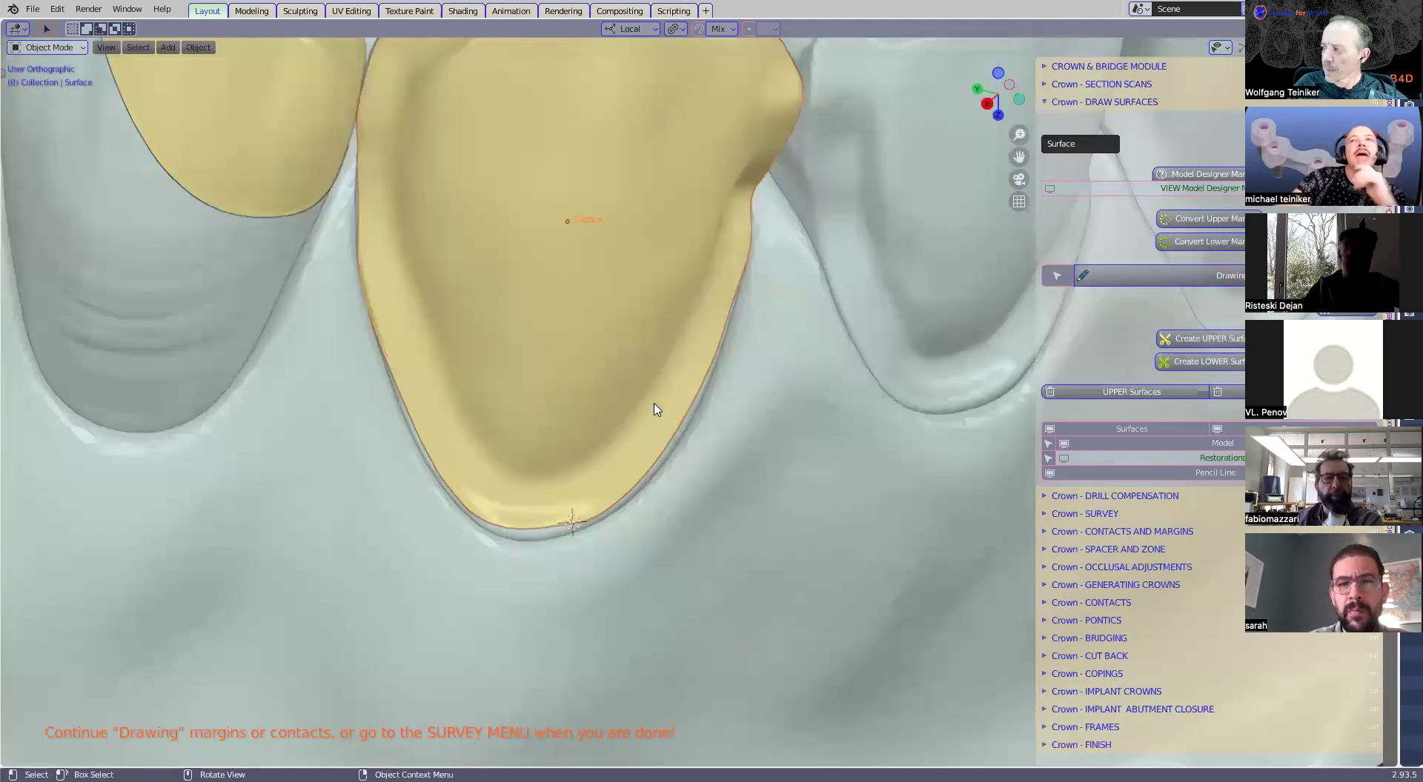
Step: Open the prepared file surfaces_cut.blend from the ZOOM_VENEERS folder
scroll(656, 353, "down", 6)
middle_click_drag(716, 375, 331, 471)
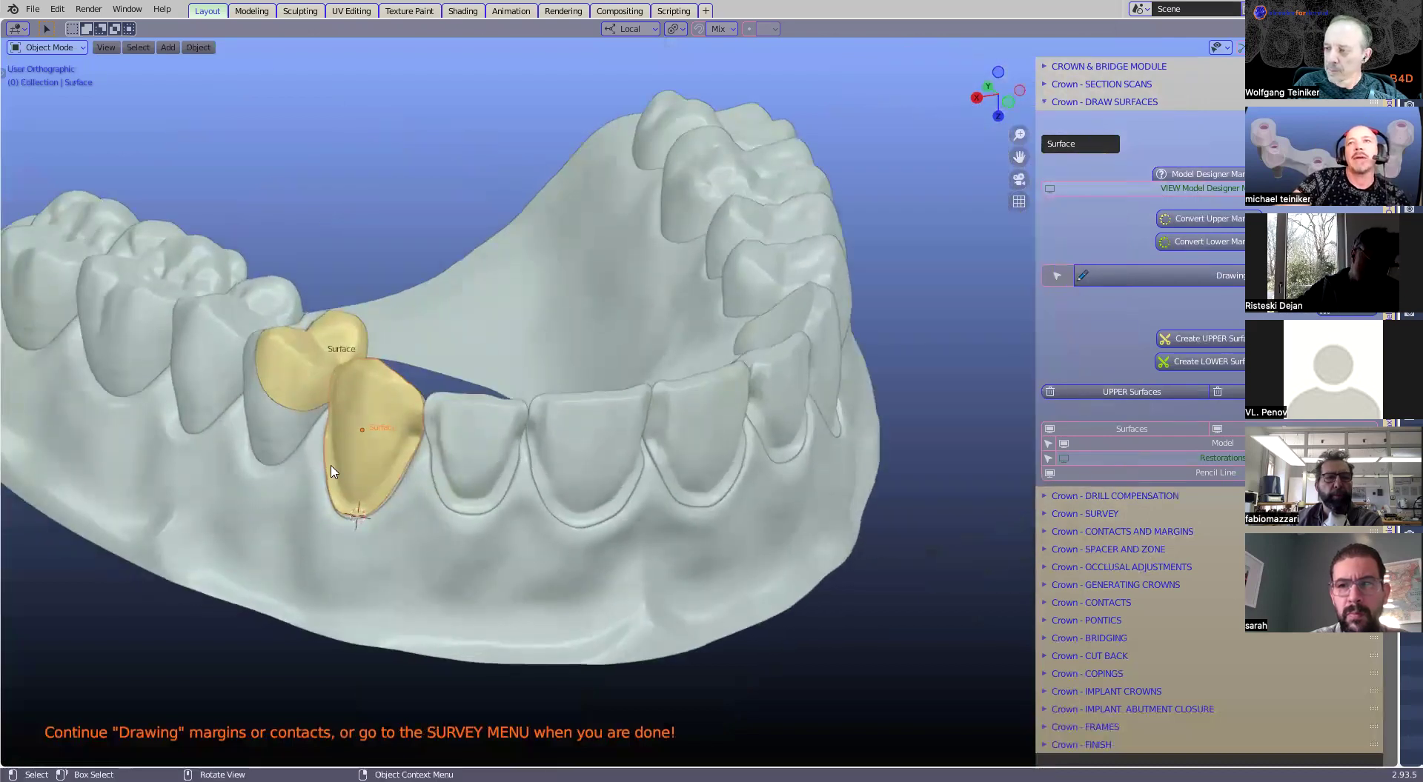
middle_click_drag(441, 455, 843, 421)
left_click(843, 421)
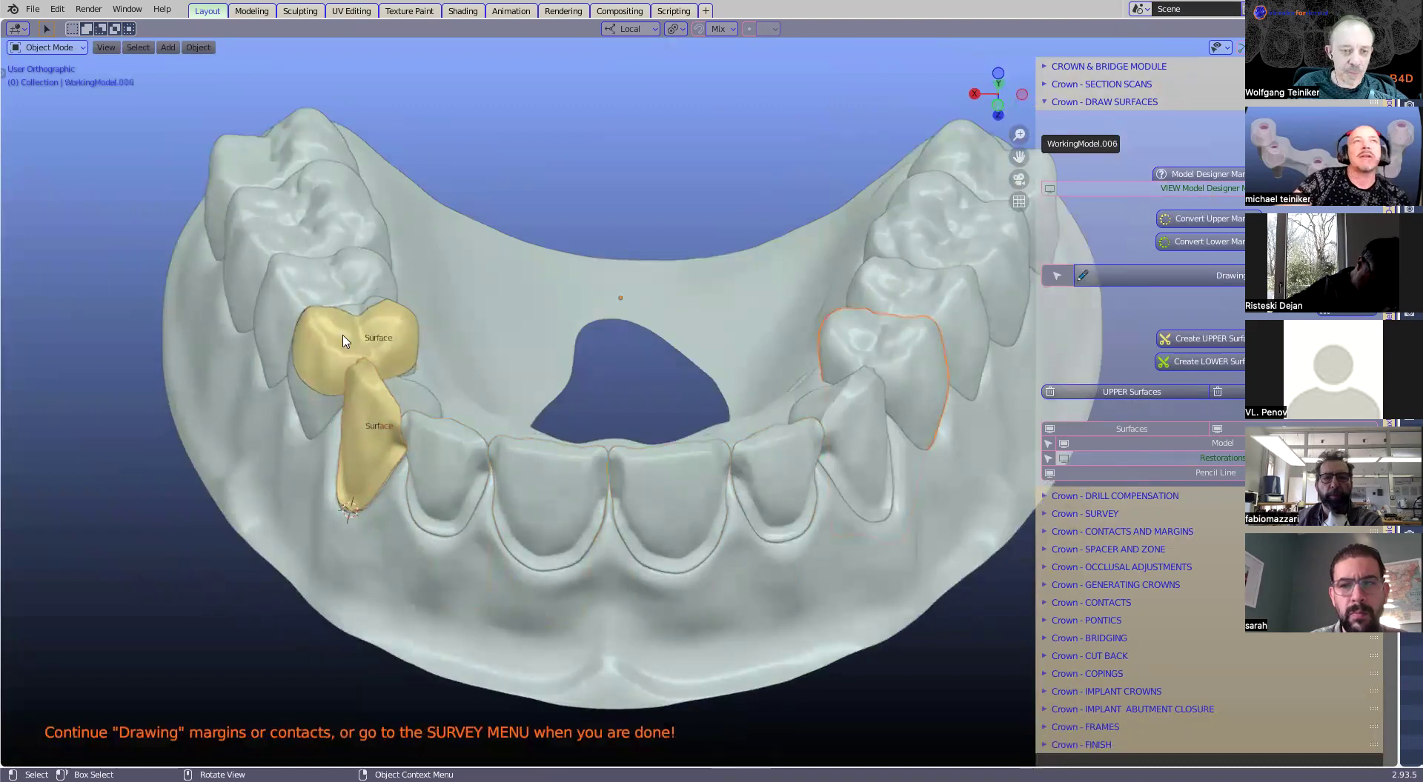
scroll(281, 322, "down", 1)
left_click(33, 9)
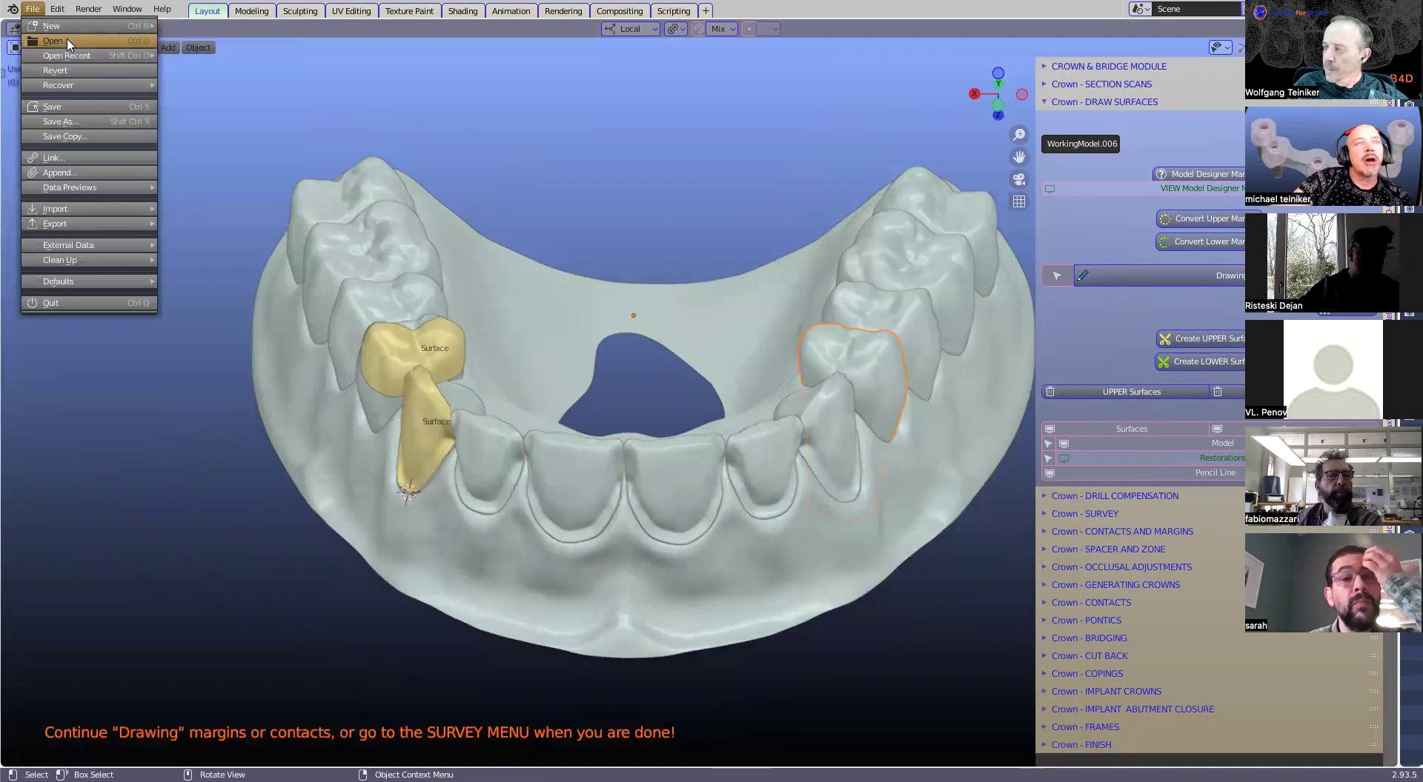
left_click(68, 42)
left_click(735, 417)
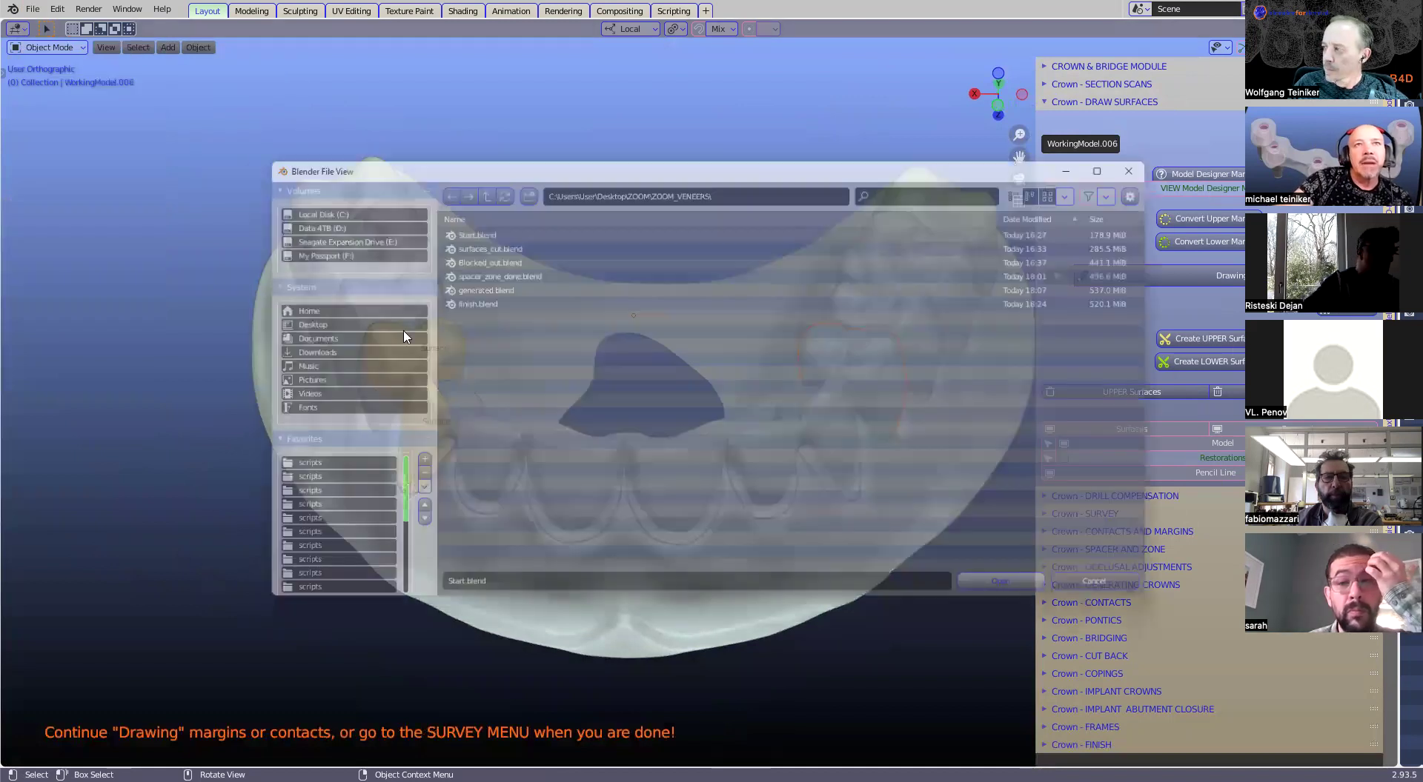
left_click(486, 241)
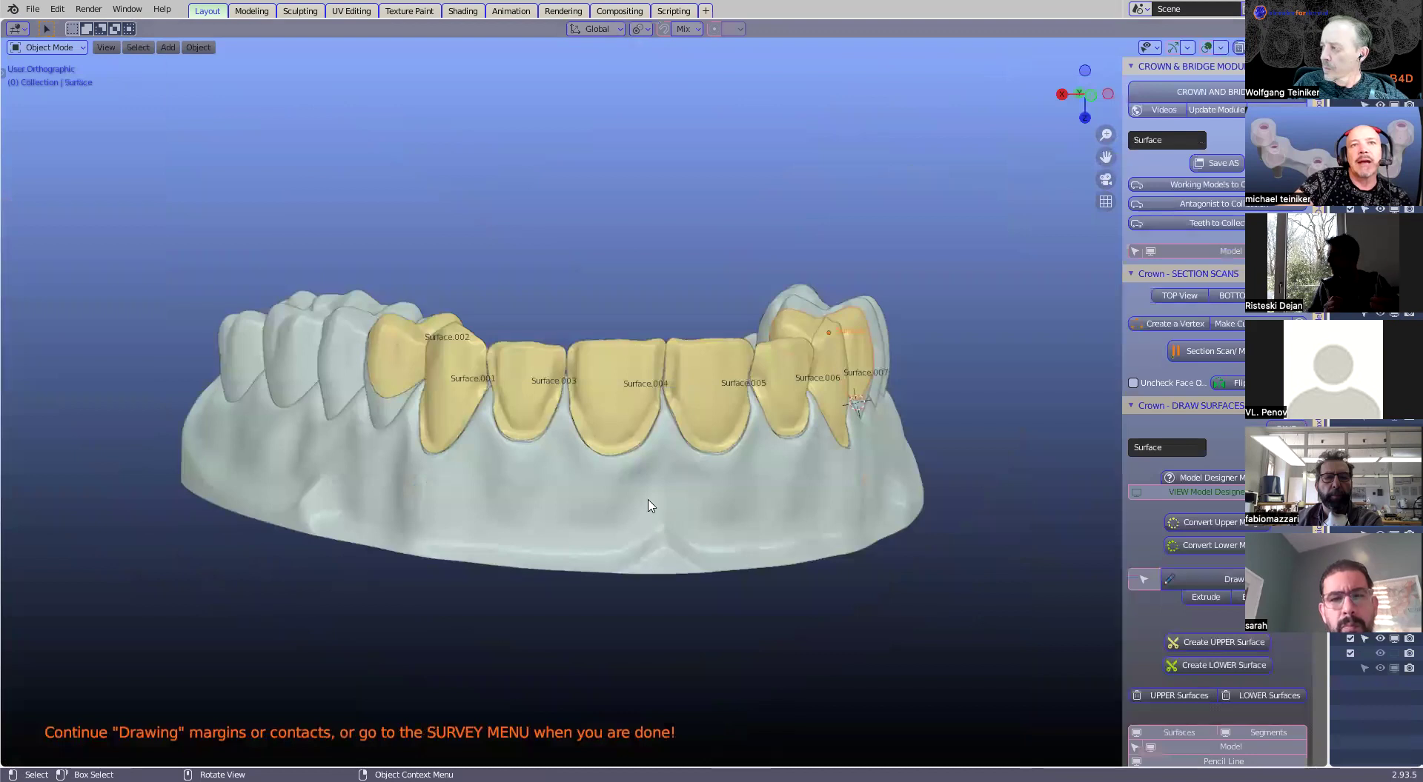
Step: Inspect the drawn surfaces around the arch and select the two premolar surfaces at either end of the row
middle_click_drag(648, 498, 661, 565)
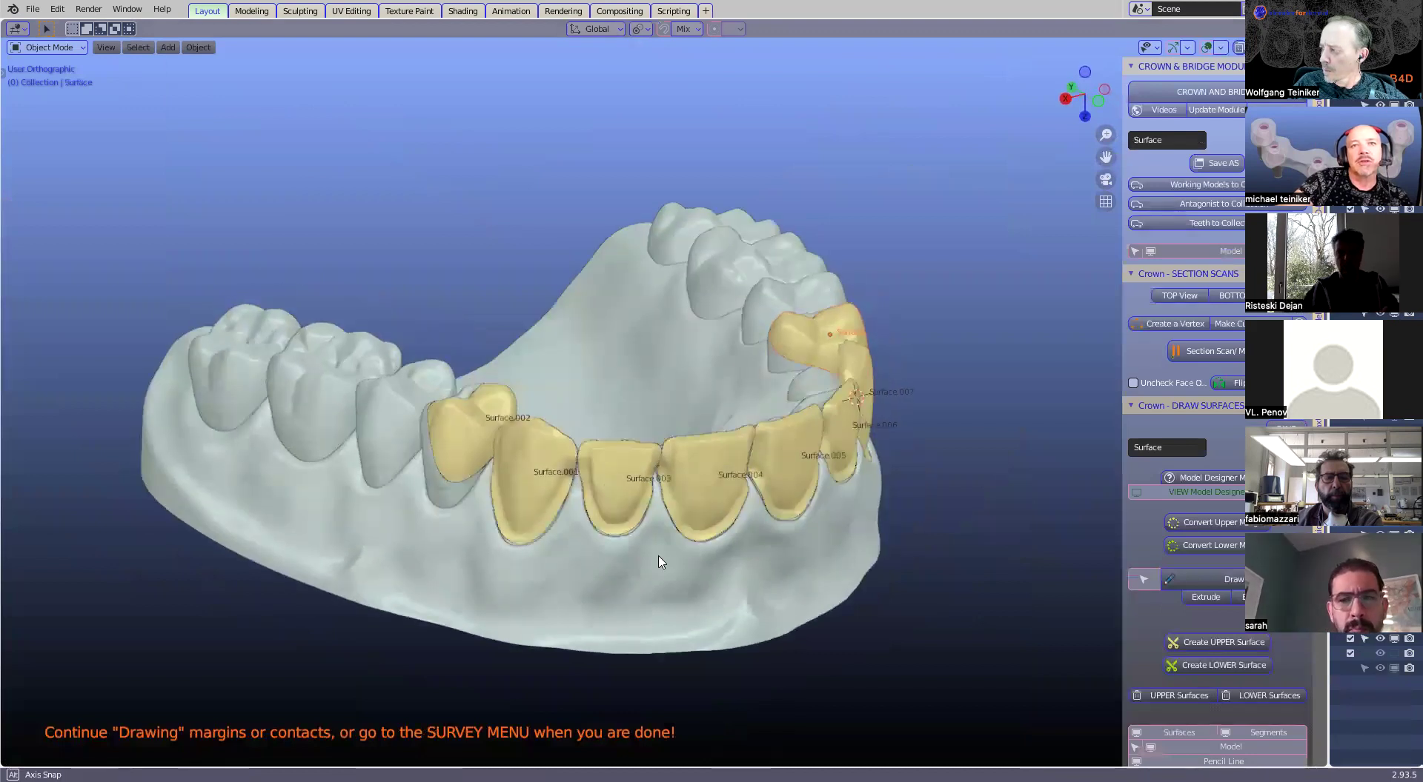
scroll(1024, 499, "up", 3)
scroll(1024, 499, "up", 2)
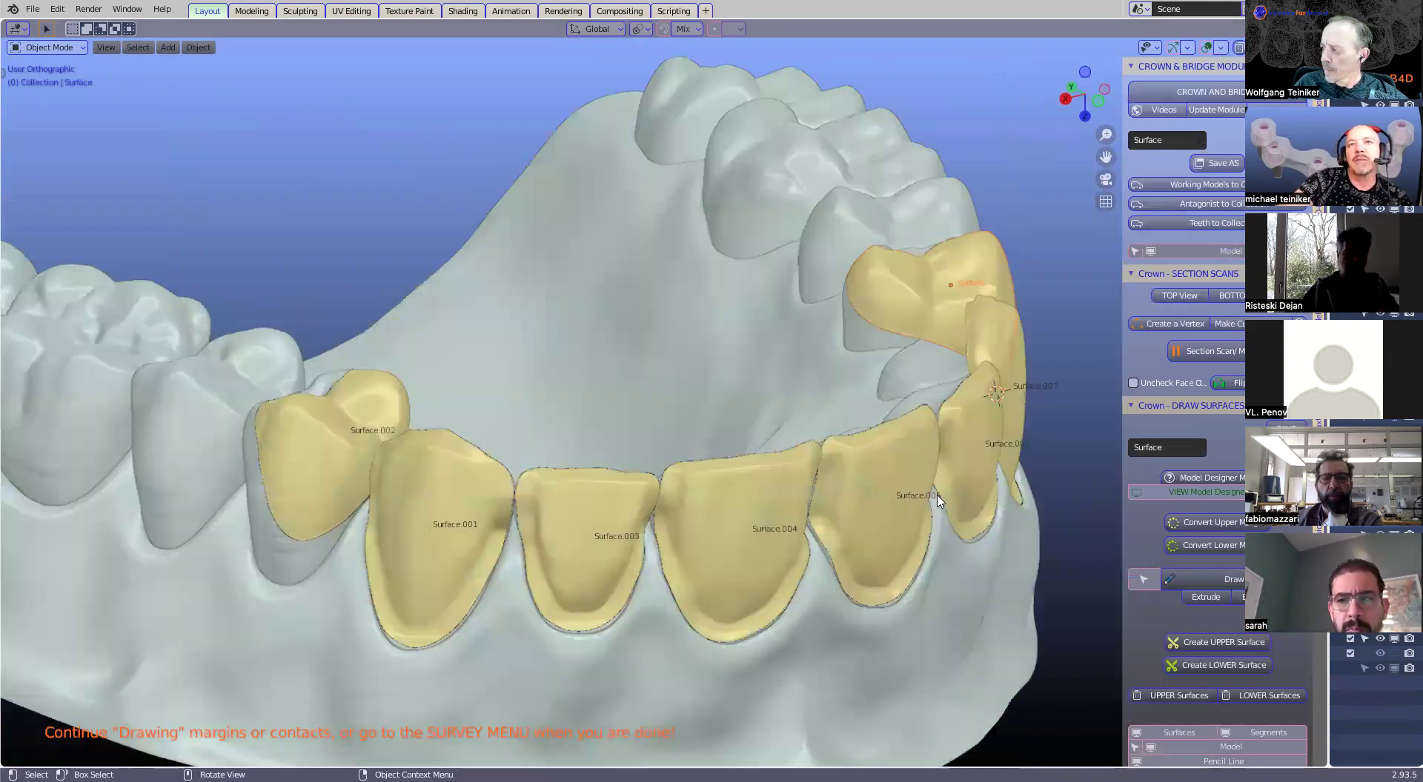
scroll(898, 426, "down", 3)
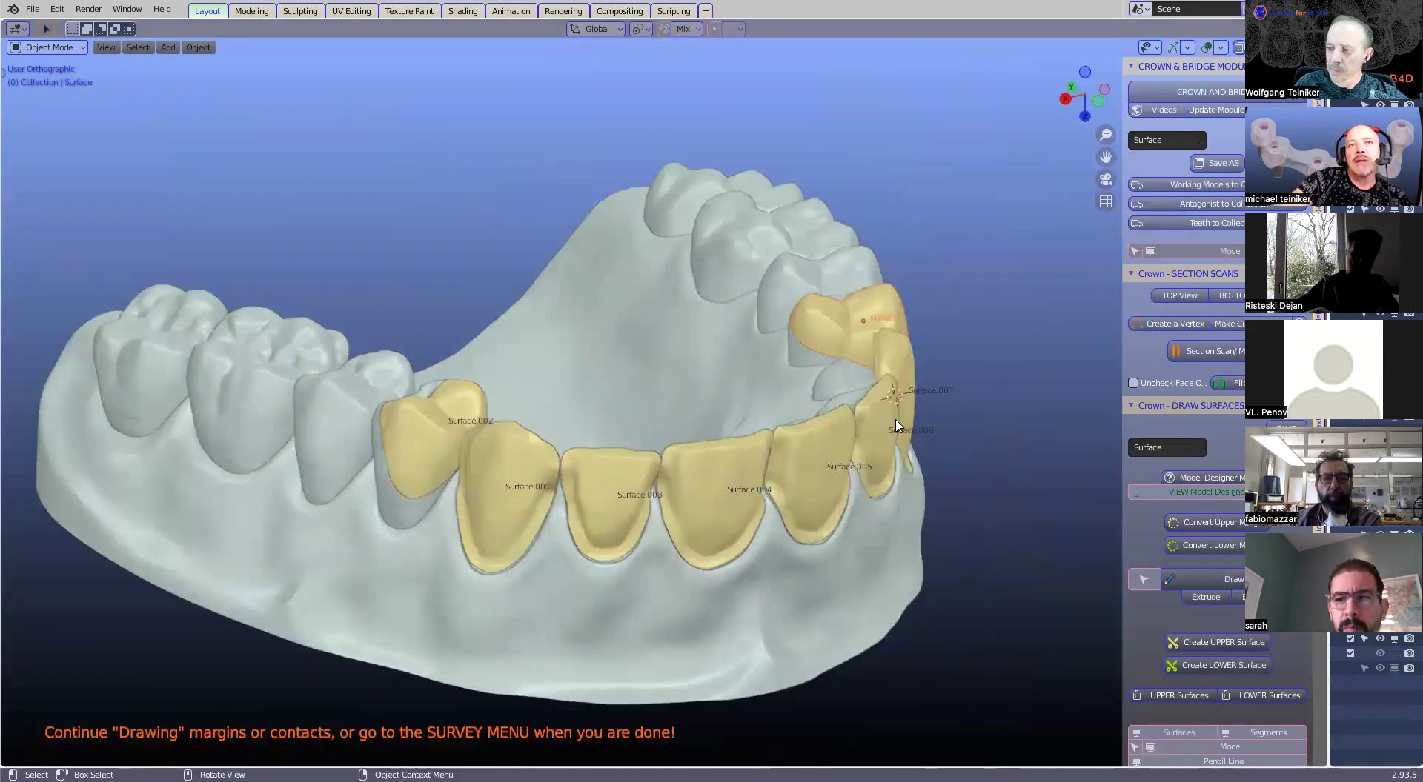
middle_click_drag(741, 390, 570, 393)
scroll(570, 393, "up", 1)
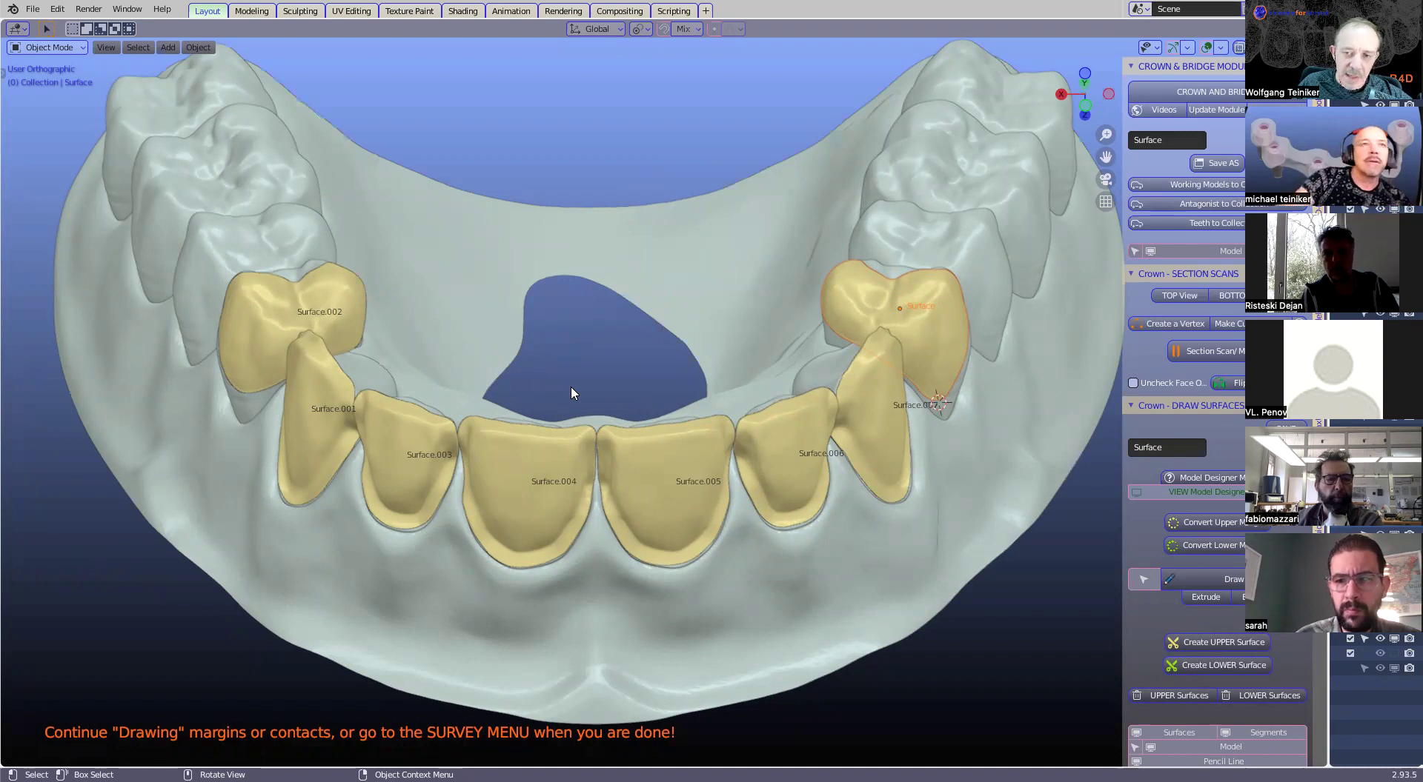
left_click(294, 311, "shift")
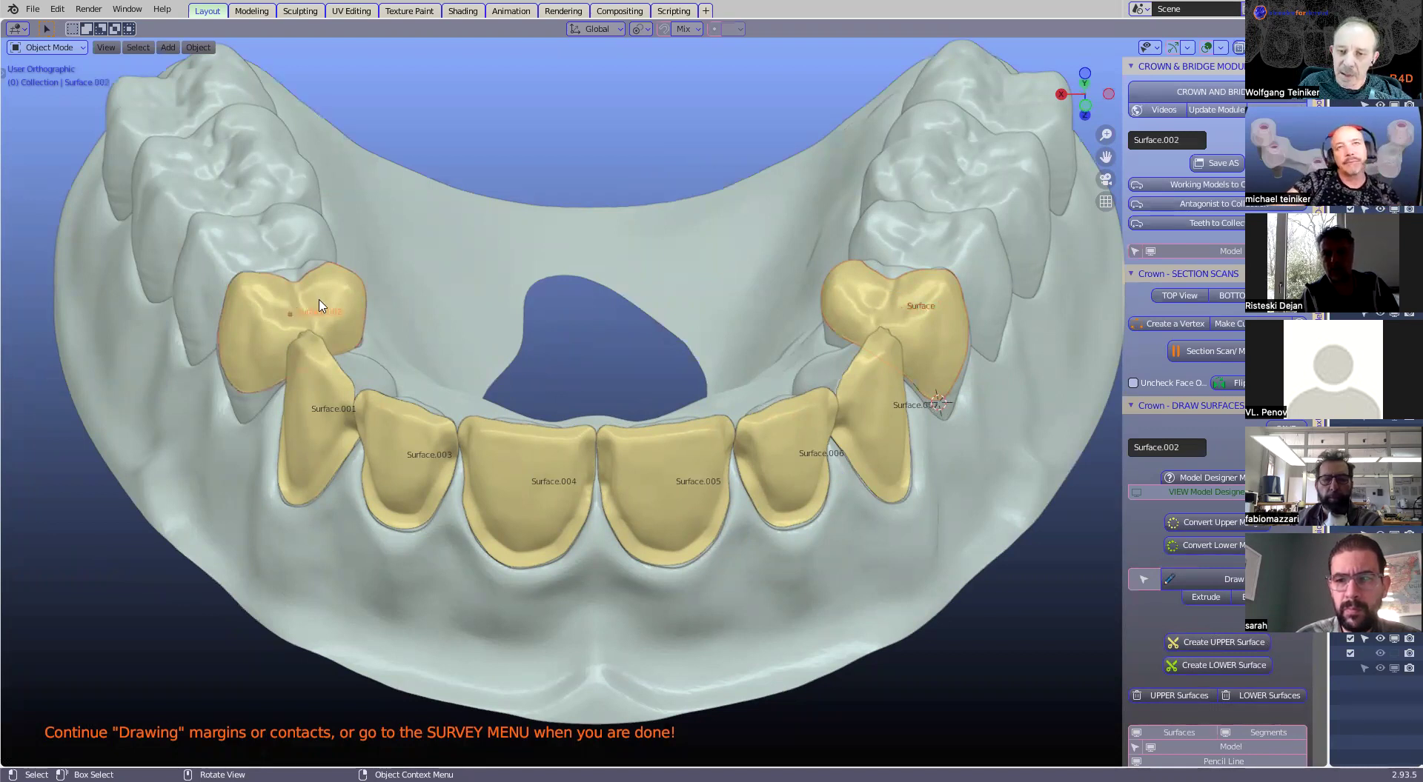
left_click(864, 296, "shift")
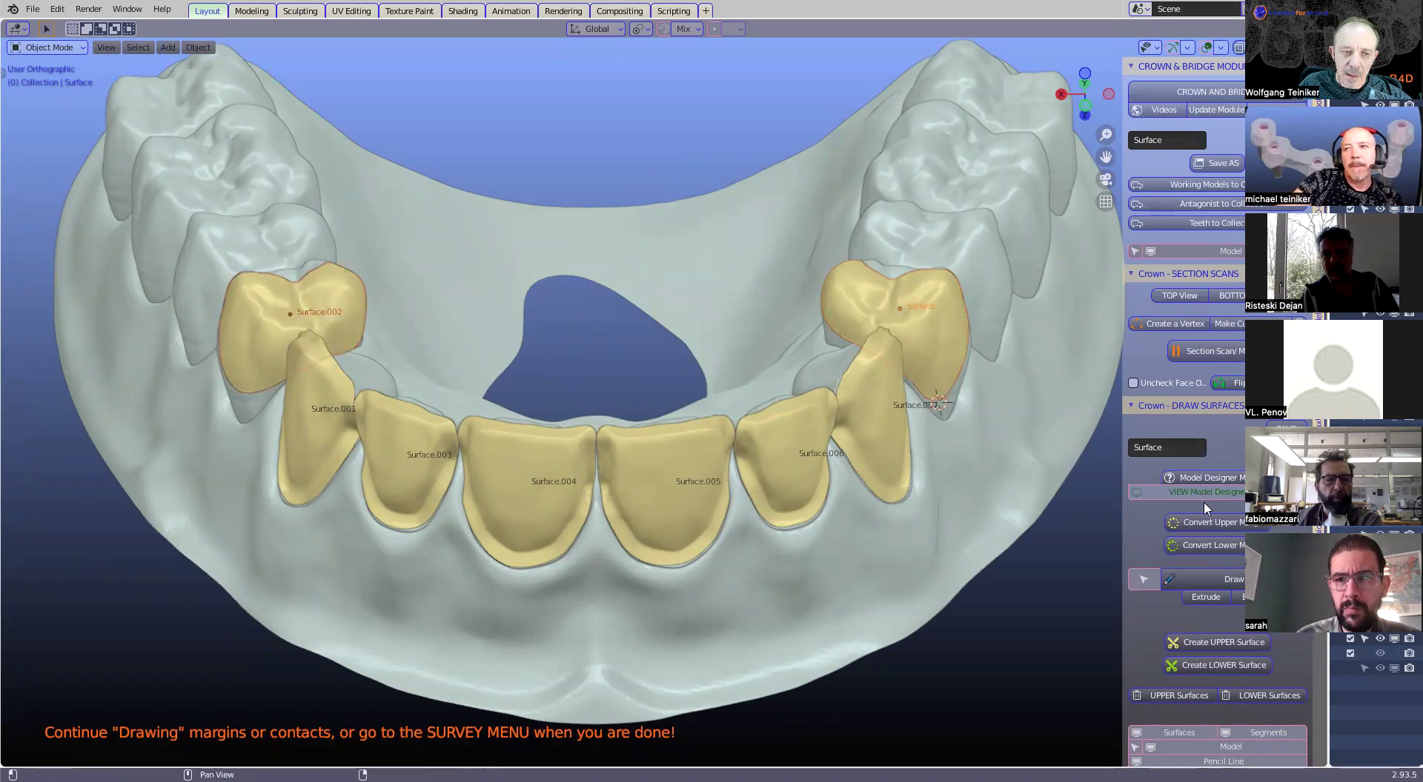
Step: Run the upper survey on the two selected premolar surfaces and center them in the bottom view
scroll(1203, 501, "down", 3)
scroll(1208, 514, "down", 9)
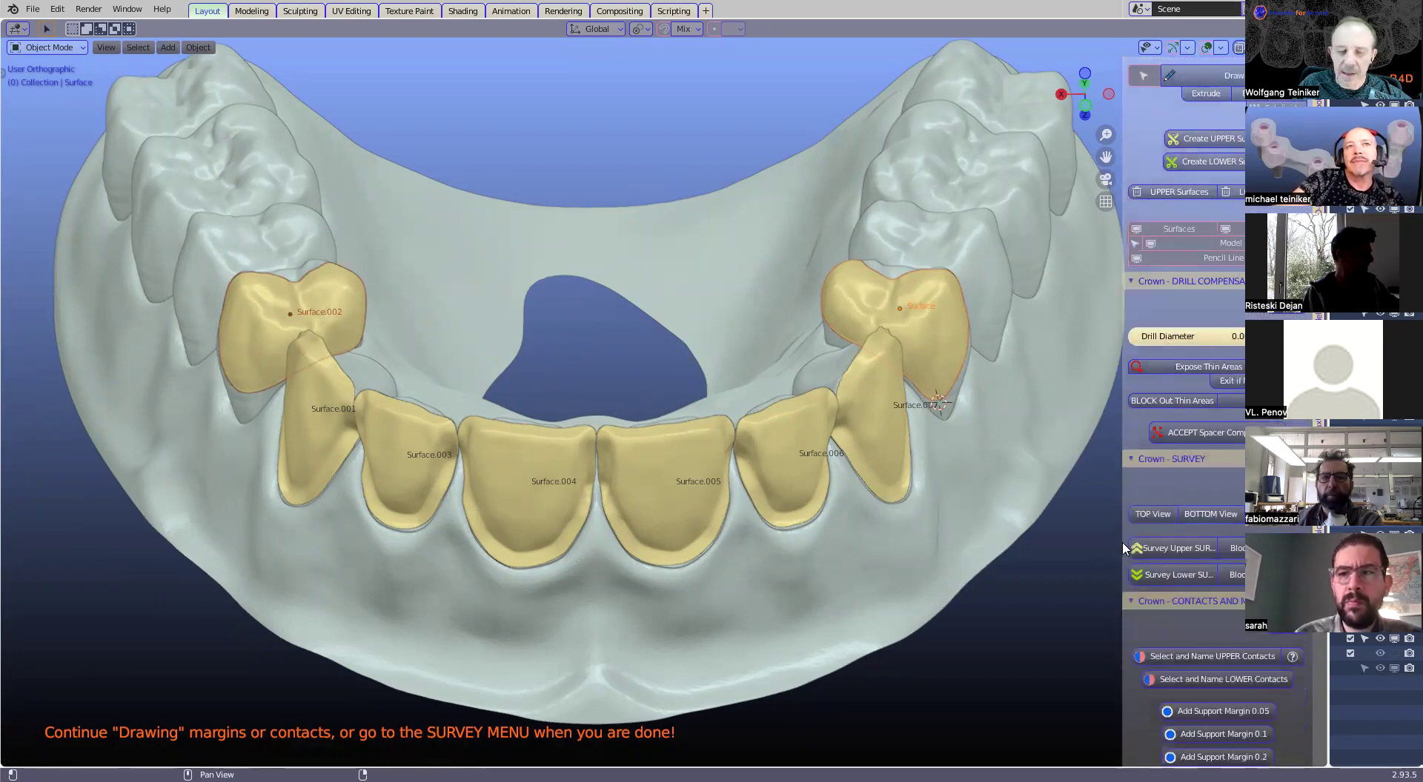
left_click(1178, 549)
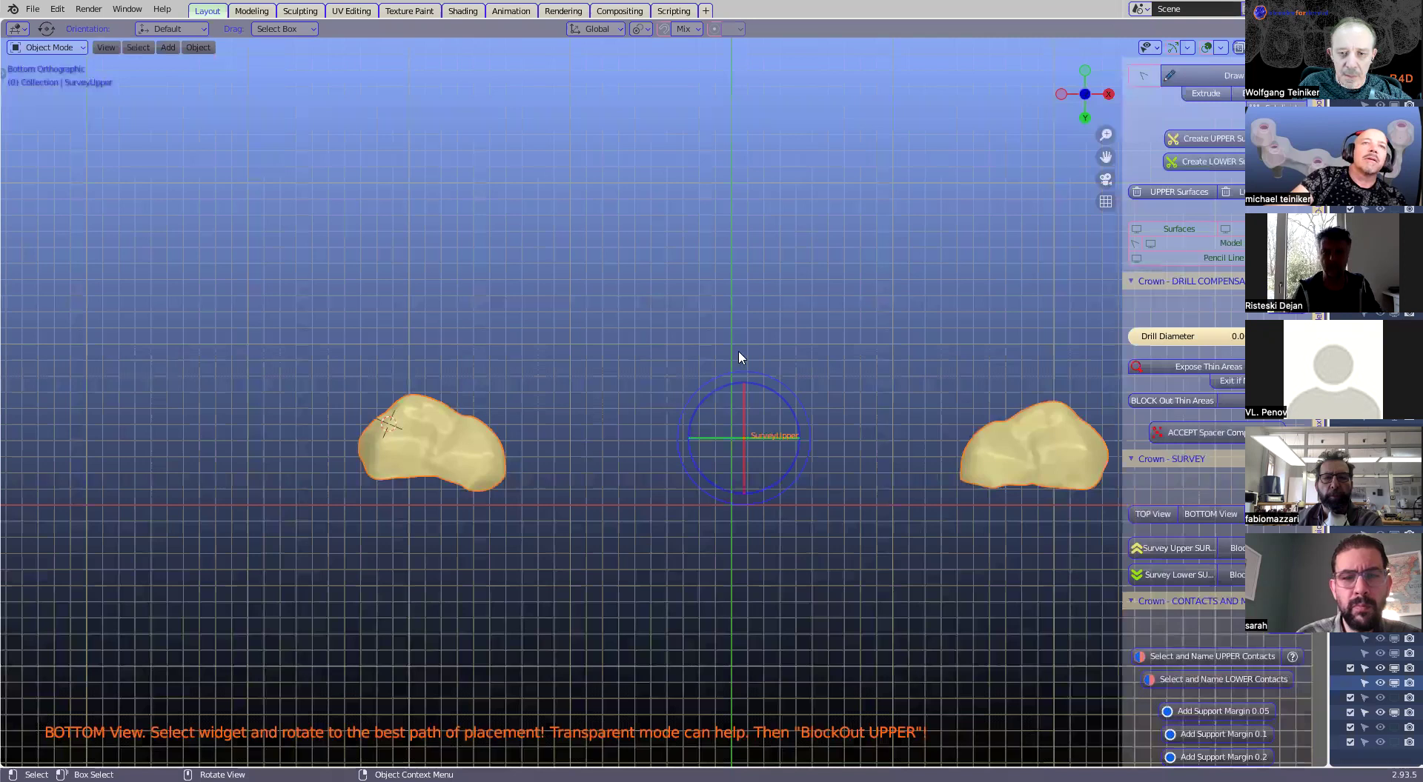
middle_click_drag(1023, 441, 894, 369, "shift")
scroll(894, 369, "up", 1)
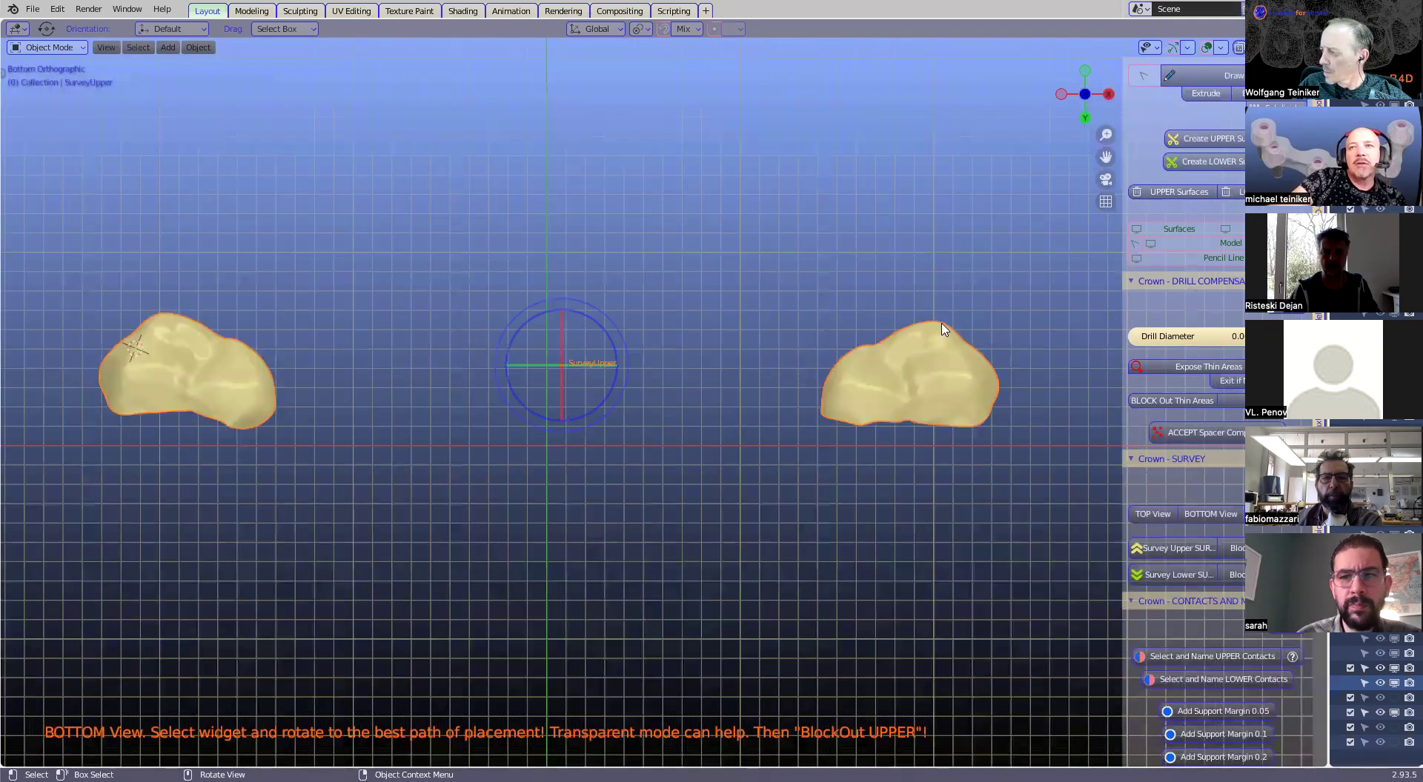
Step: Rotate the two premolar surfaces with the survey widget to the best path of placement and block them out
left_click_drag(585, 383, 587, 401)
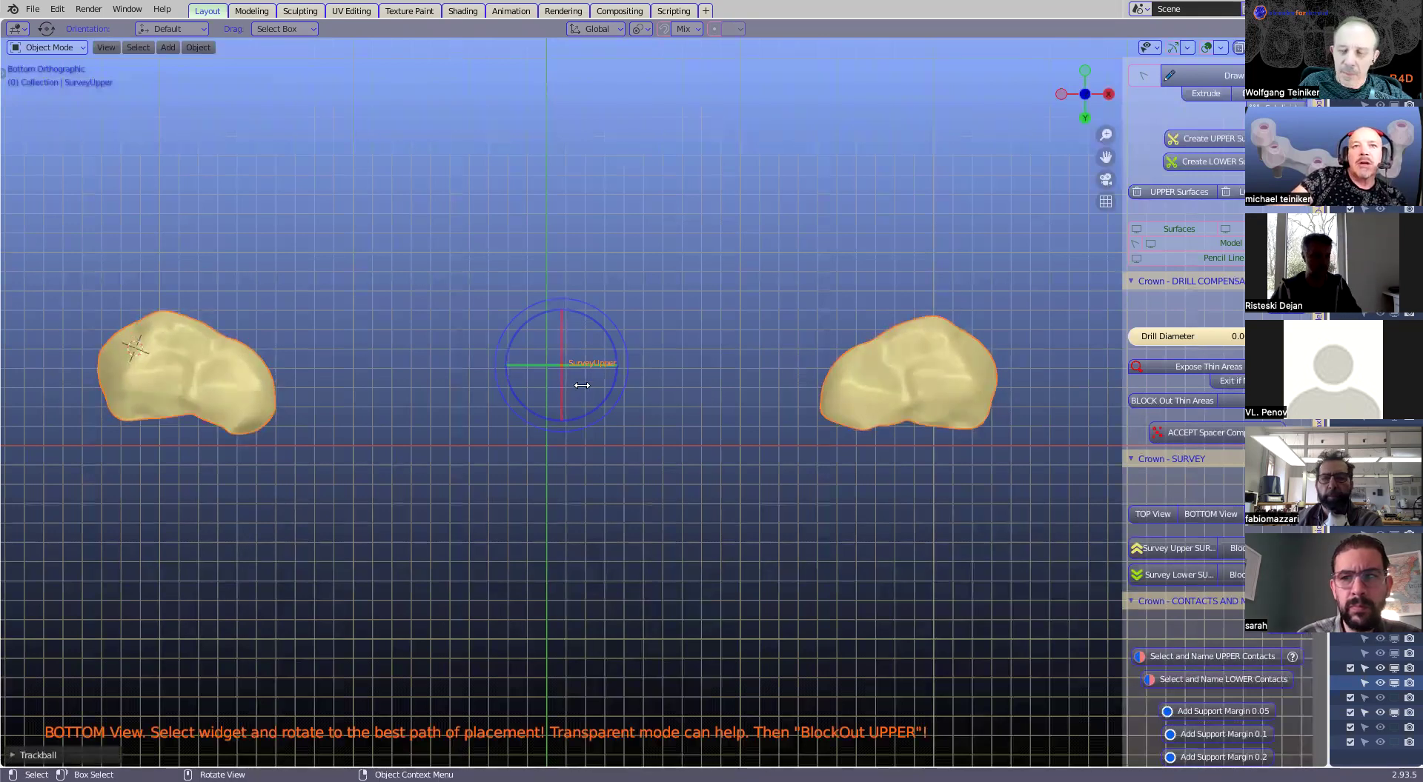
mouse_move(574, 356)
left_mouse_down()
mouse_move(581, 344)
mouse_move(597, 395)
mouse_move(565, 372)
left_mouse_up()
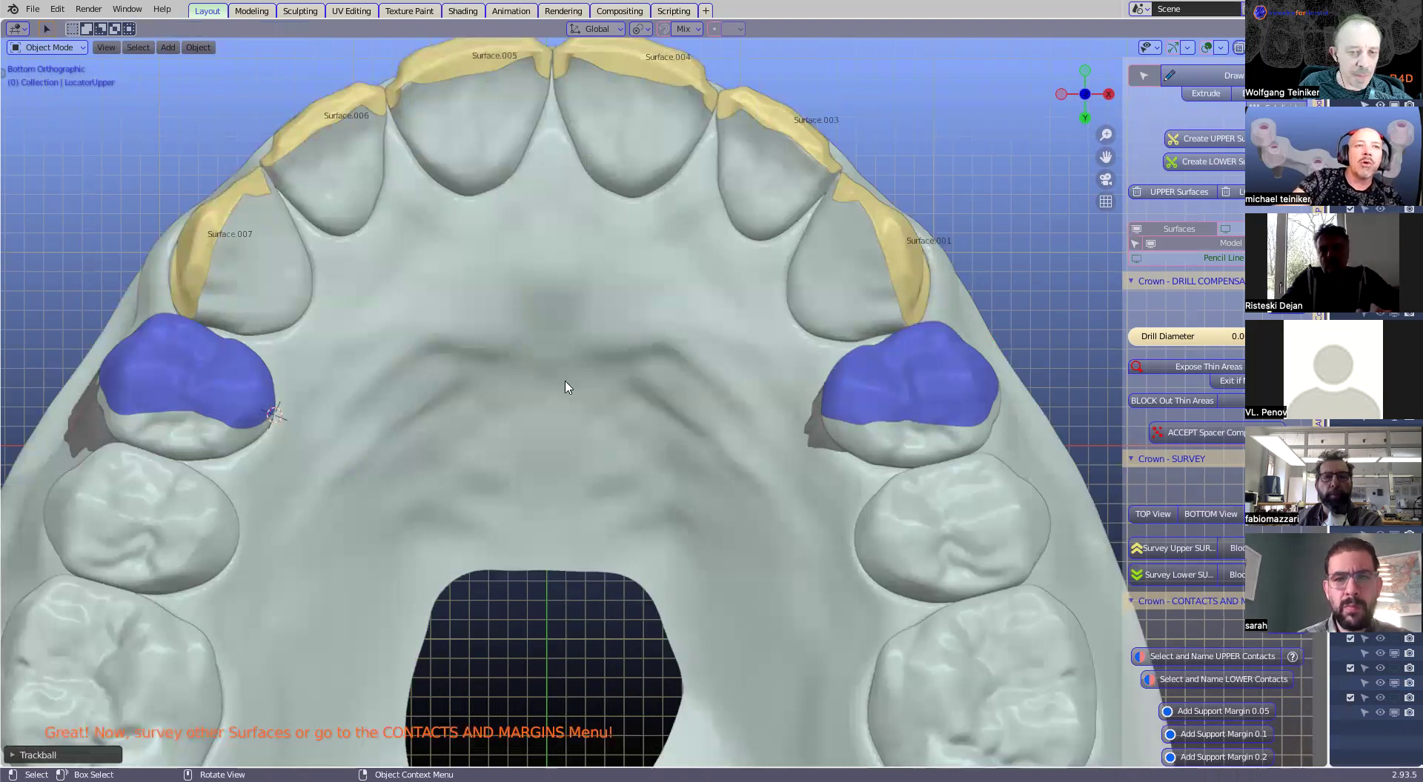
Step: Select the canine surface next to the surveyed premolar and run the upper survey on it in the bottom view
scroll(898, 354, "down", 3)
middle_click_drag(465, 415, 733, 450)
left_click(493, 455)
middle_click_drag(1080, 557, 598, 511)
scroll(732, 532, "up", 3)
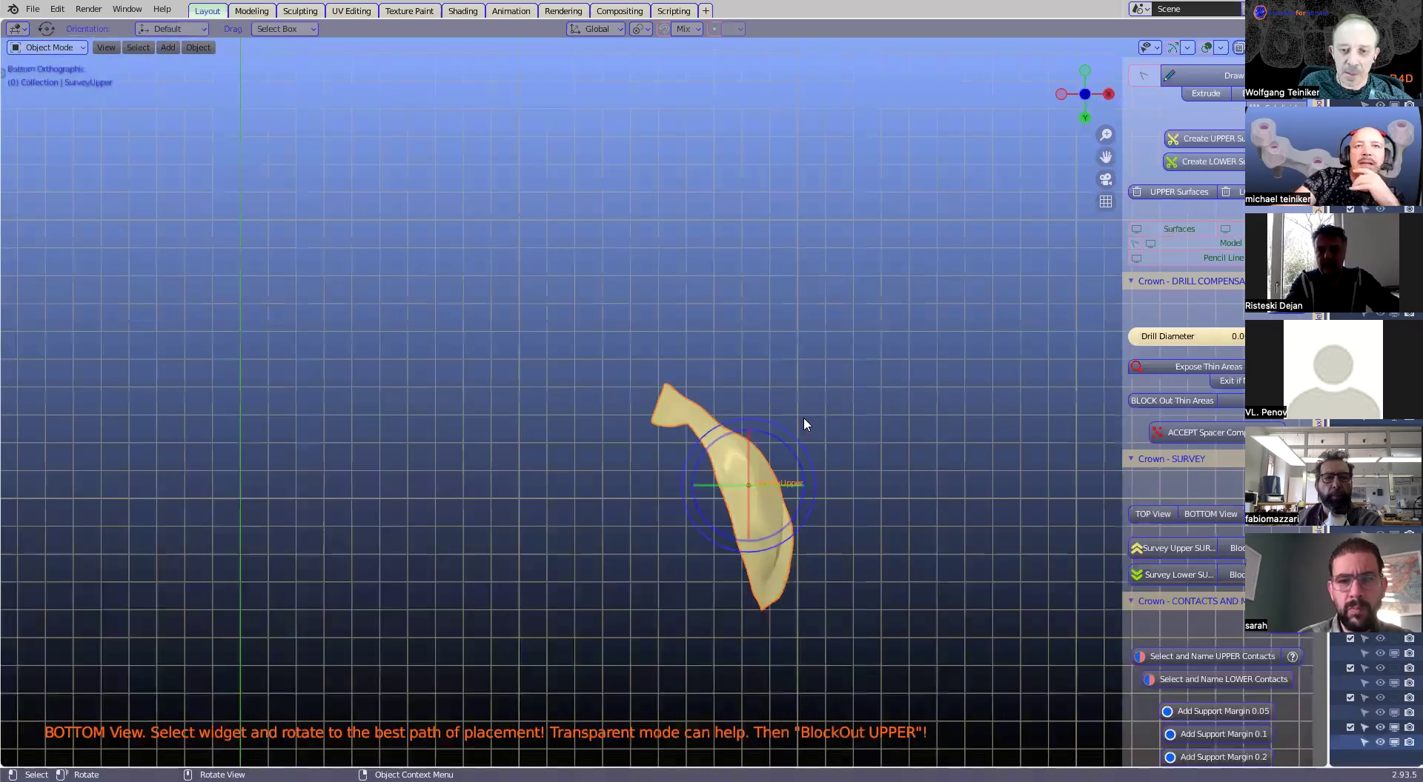
Step: Rotate the surveyed canine surface with the widget until its facial side faces the view as the path of placement
middle_click_drag(803, 416, 633, 334, "shift")
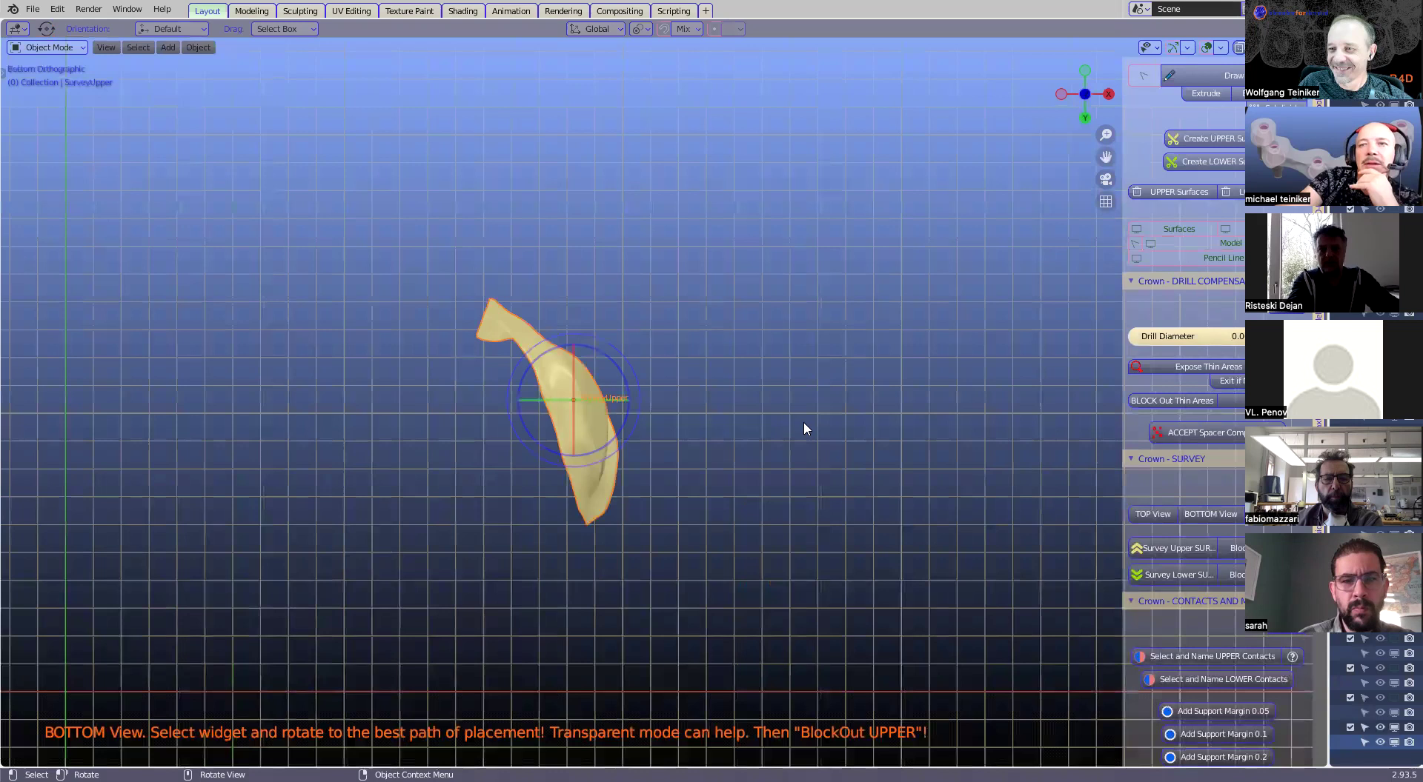
scroll(845, 495, "up", 4)
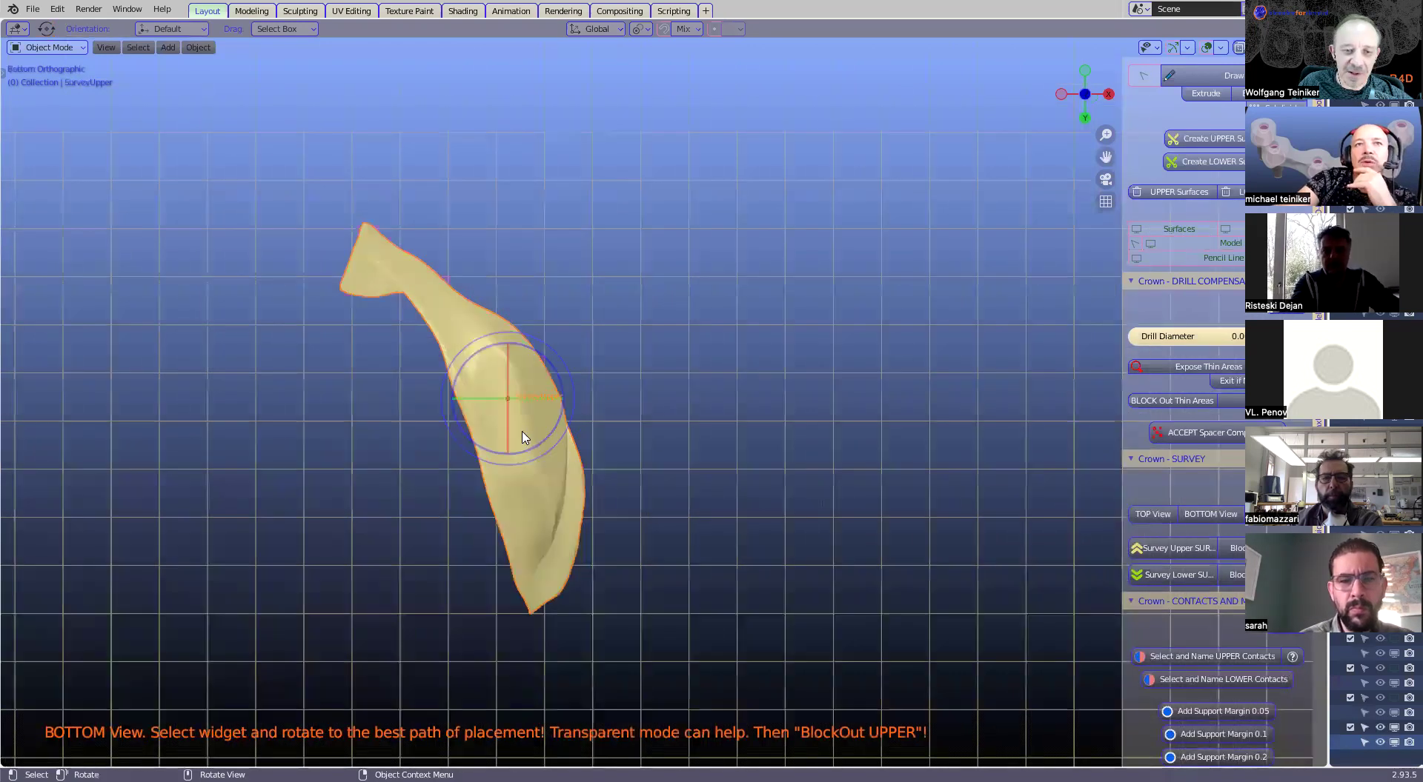
mouse_move(520, 439)
left_mouse_down()
mouse_move(557, 432)
mouse_move(441, 489)
mouse_move(454, 458)
mouse_move(520, 443)
left_mouse_up()
left_click_drag(420, 378, 441, 278)
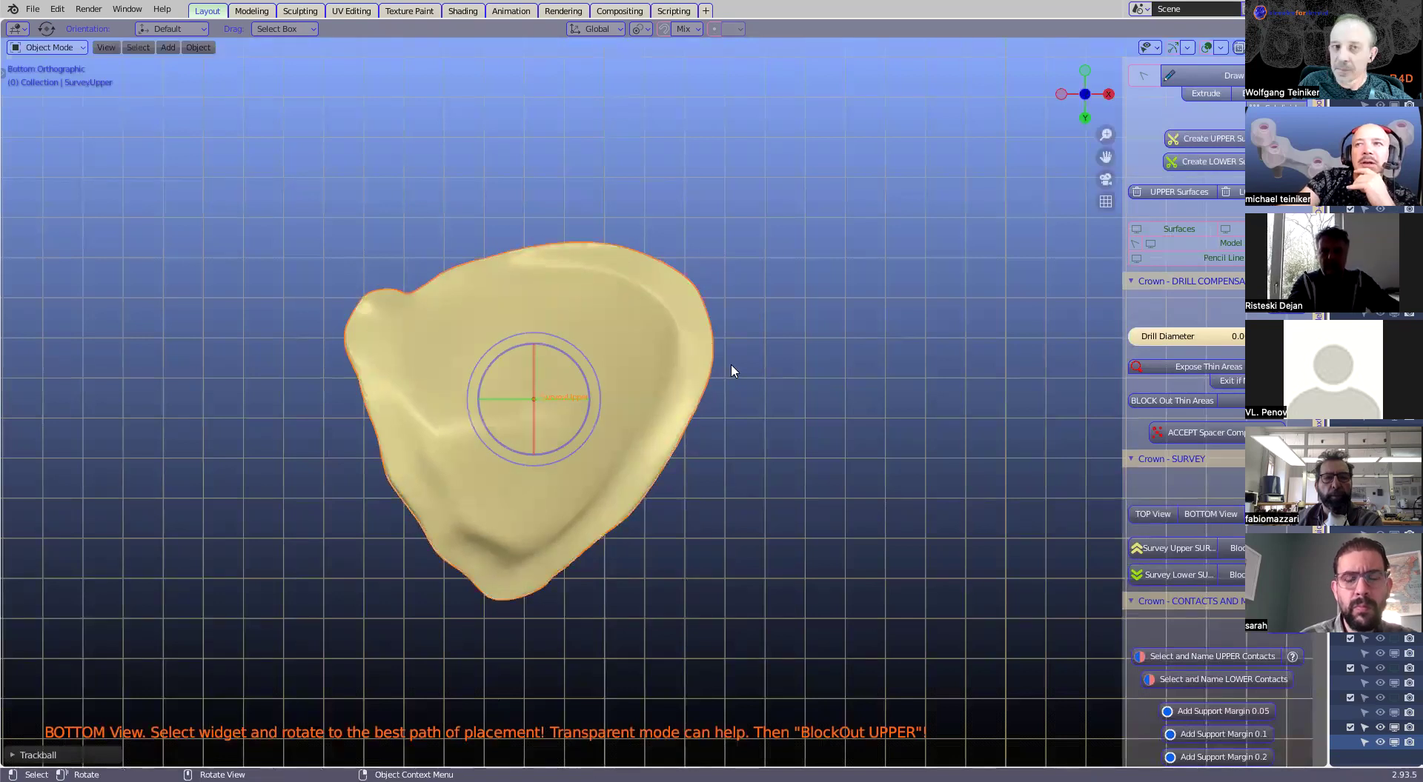
Step: Collapse all tool sections except Survey, turn on transparent mode and tilt the canine surface to expose its undercut areas
left_click(1184, 461, "ctrl")
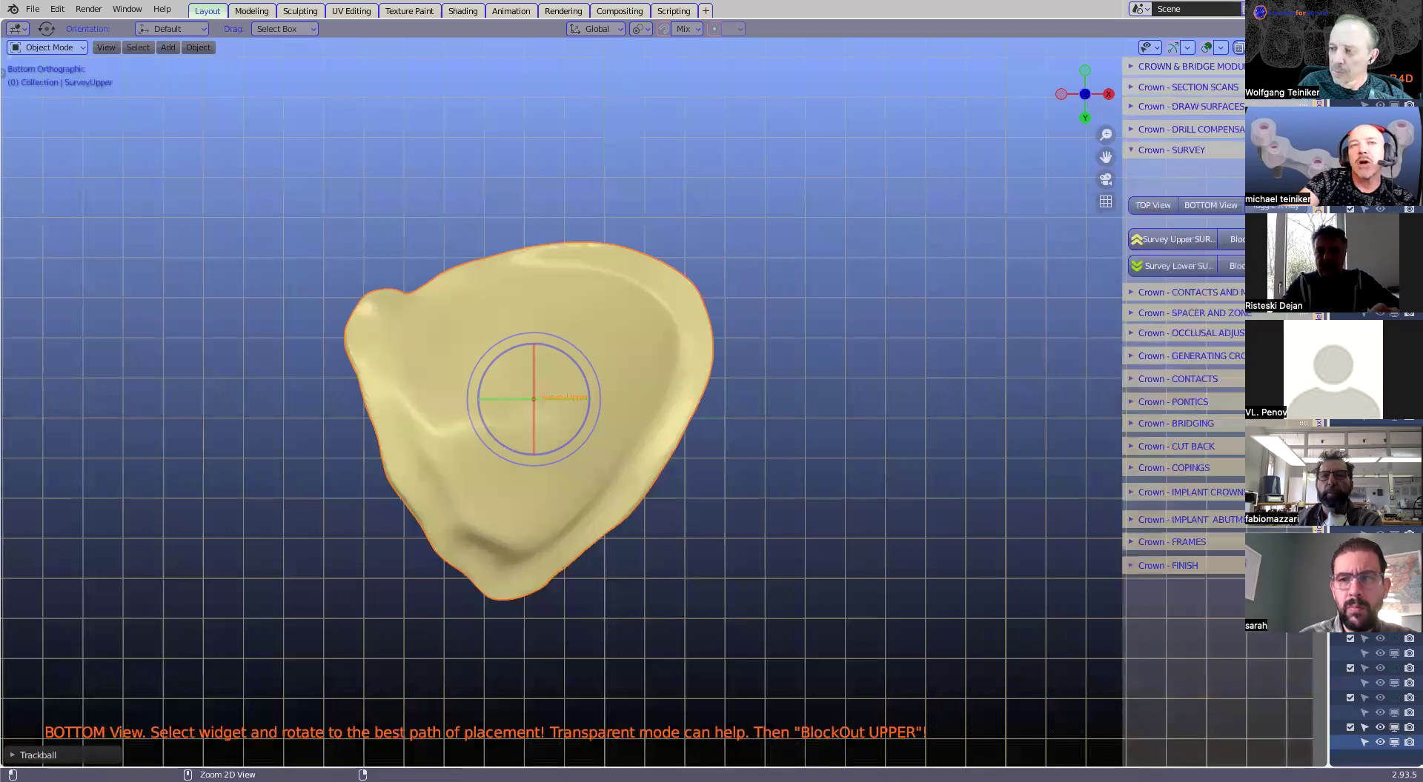
key("alt+z")
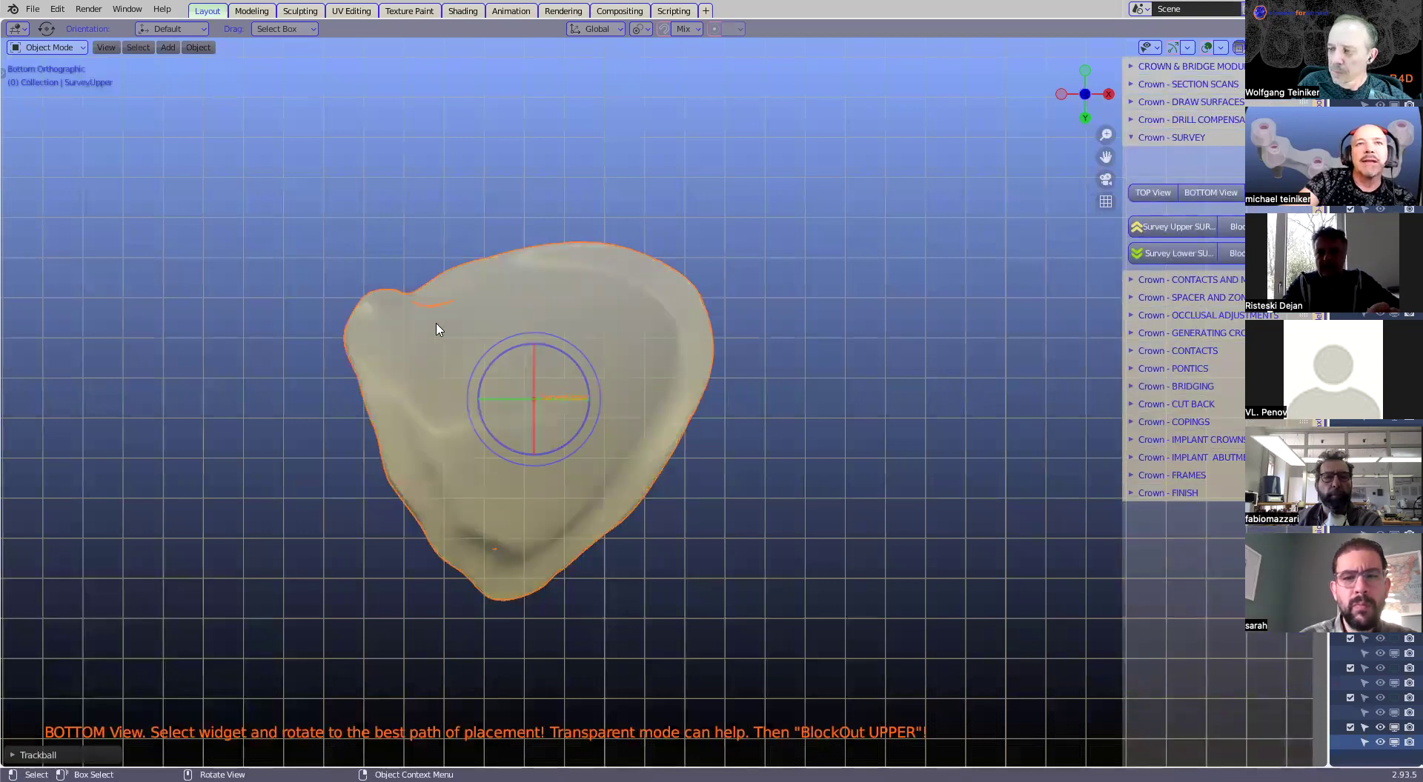
mouse_move(390, 257)
middle_mouse_down("shift")
mouse_move(317, 263)
mouse_move(401, 264)
middle_mouse_up("shift")
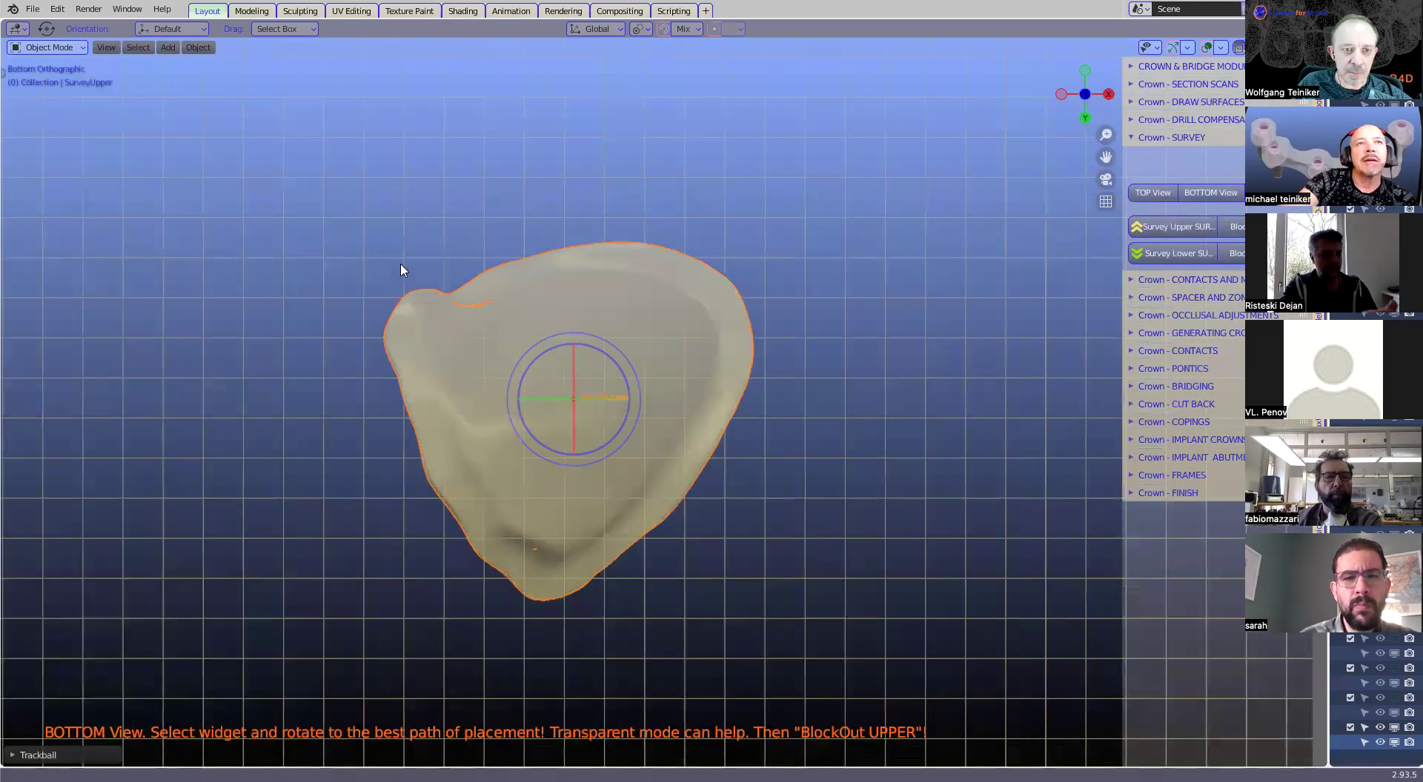
scroll(356, 241, "up", 3)
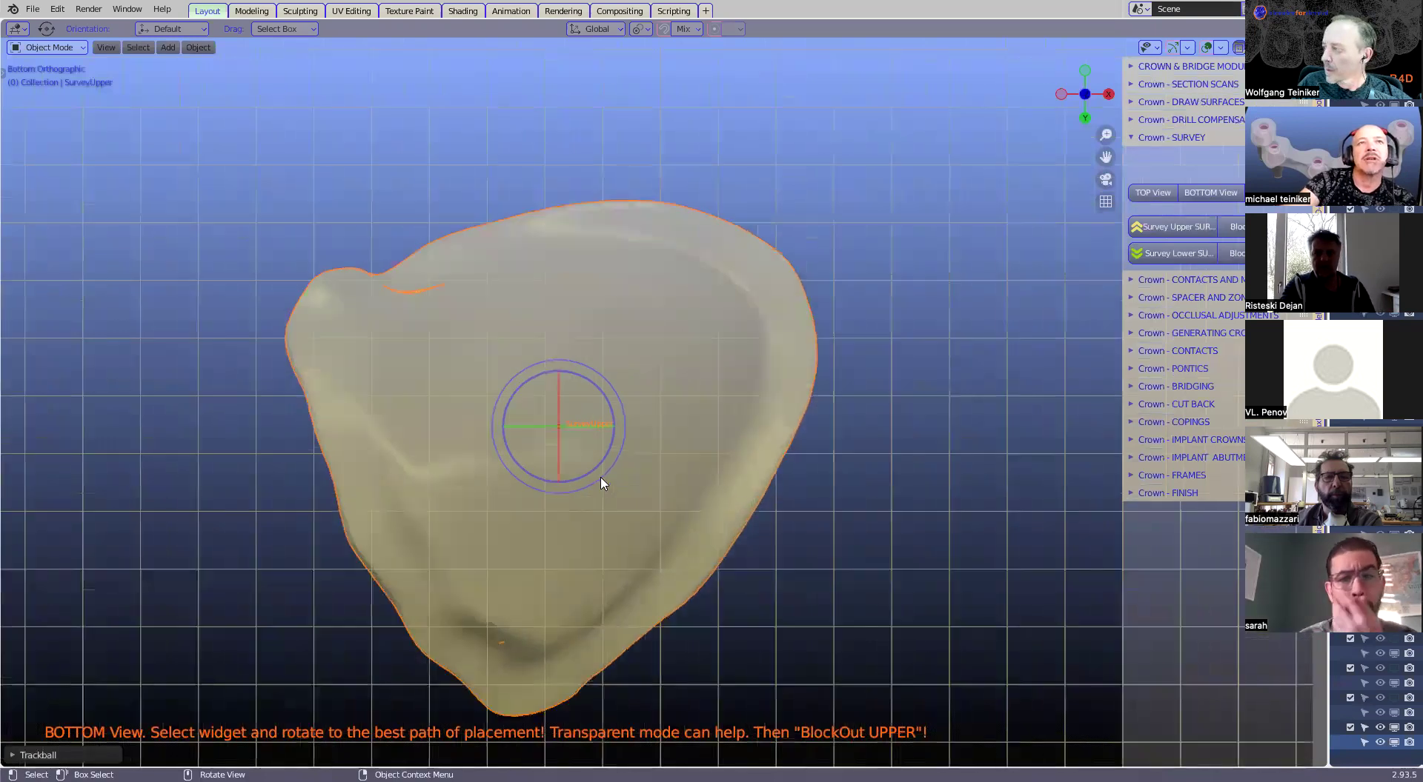
scroll(587, 443, "up", 1)
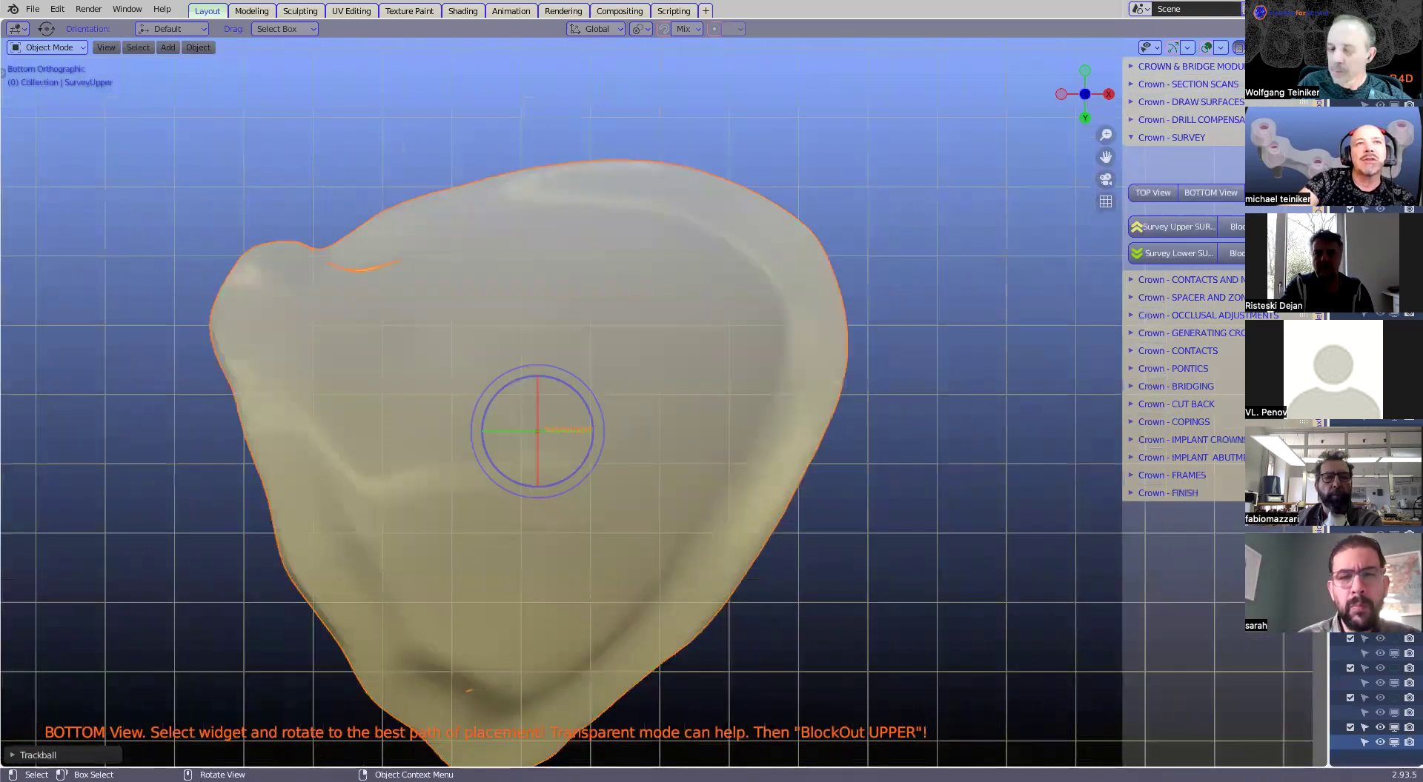
scroll(588, 439, "down", 1)
left_click_drag(583, 410, 305, 298)
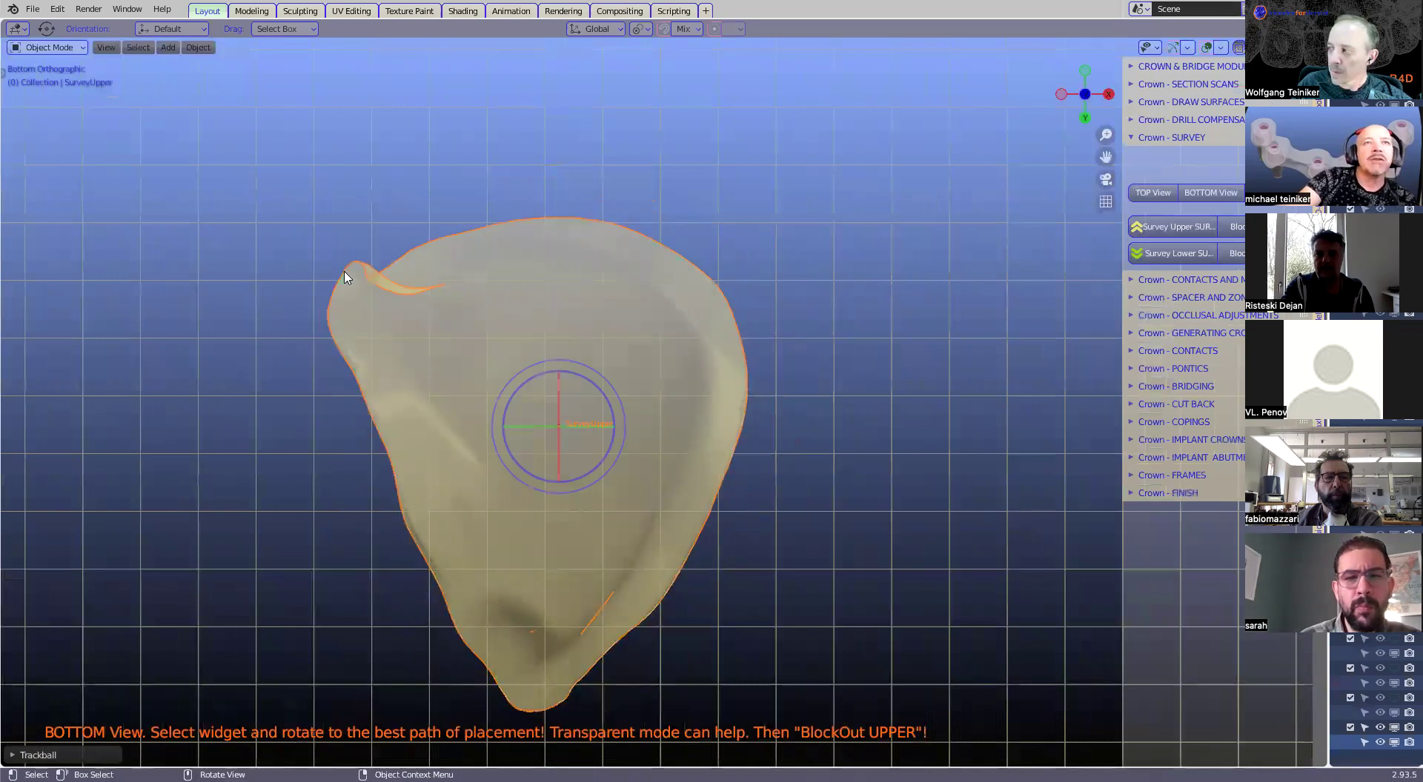
Step: Check the undercut at the canine surface's corner and rotate the surface back to a path of placement with minimal undercut
middle_click_drag(341, 260, 317, 281, "shift")
scroll(337, 255, "up", 1)
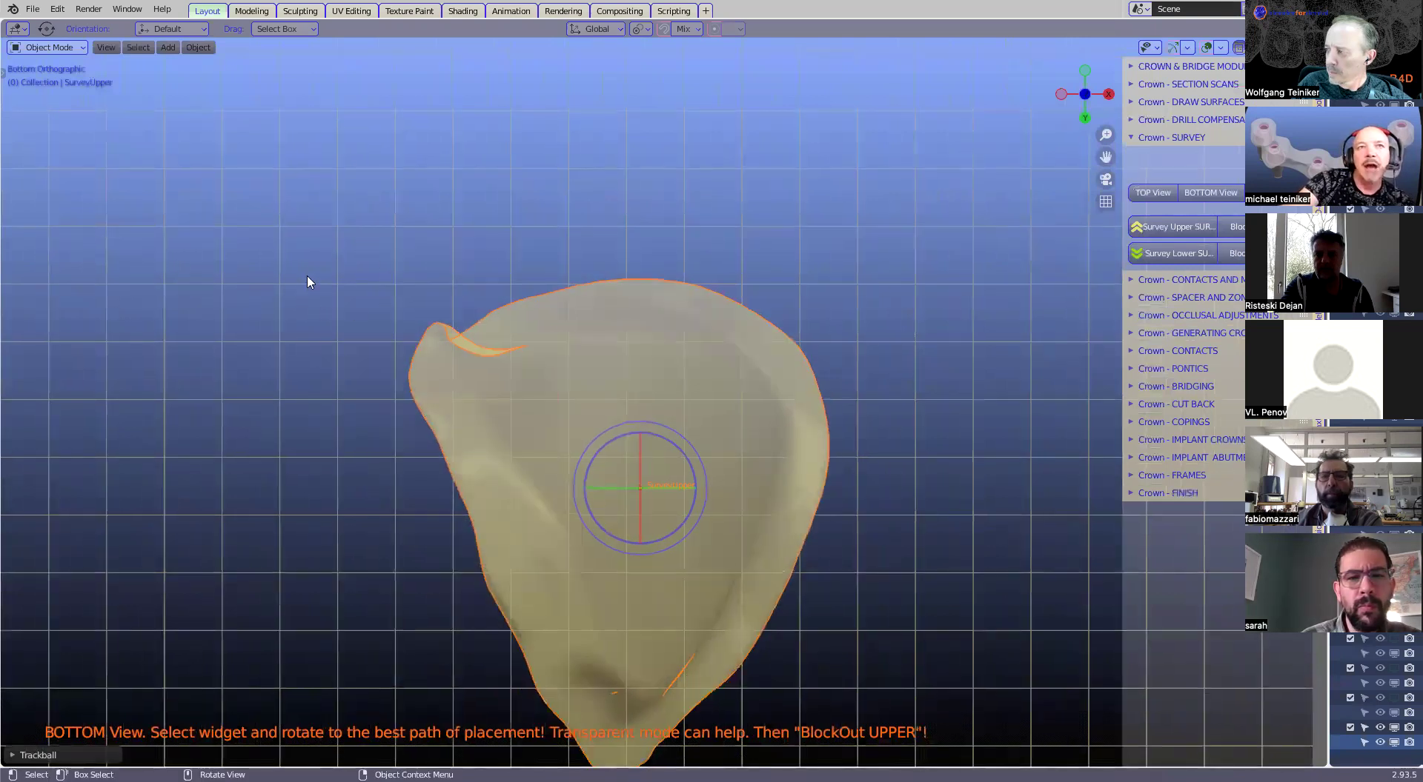
scroll(718, 475, "up", 1)
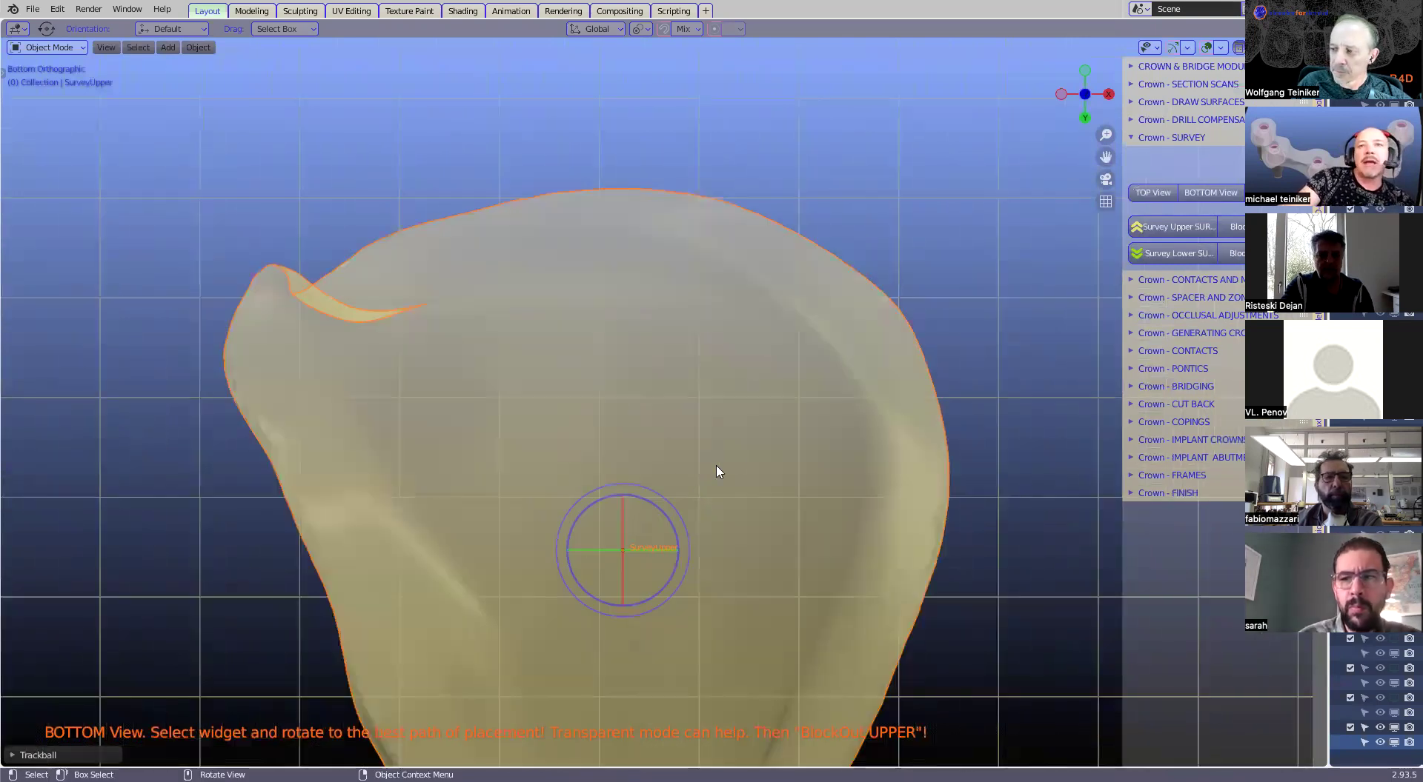
scroll(735, 336, "up", 1)
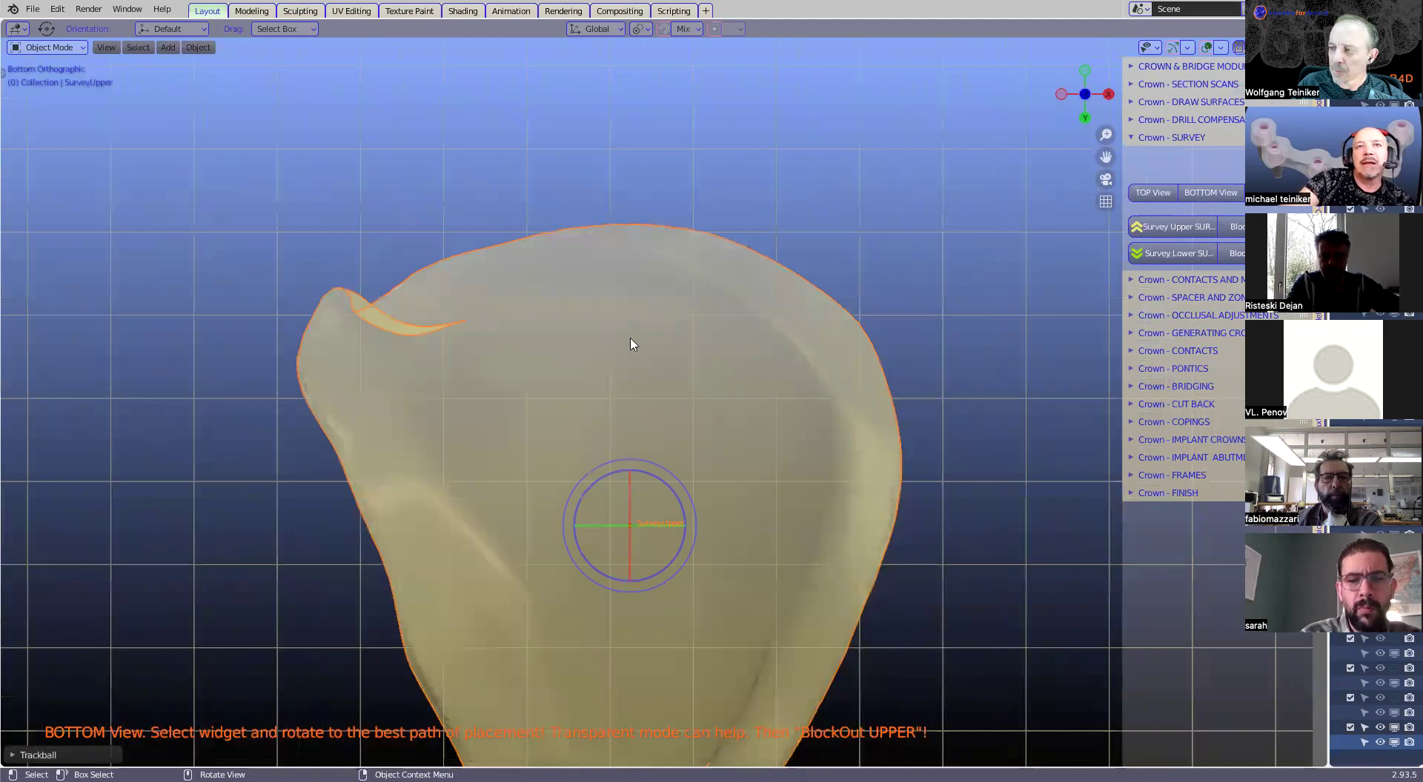
scroll(622, 348, "down", 1)
scroll(666, 400, "down", 1)
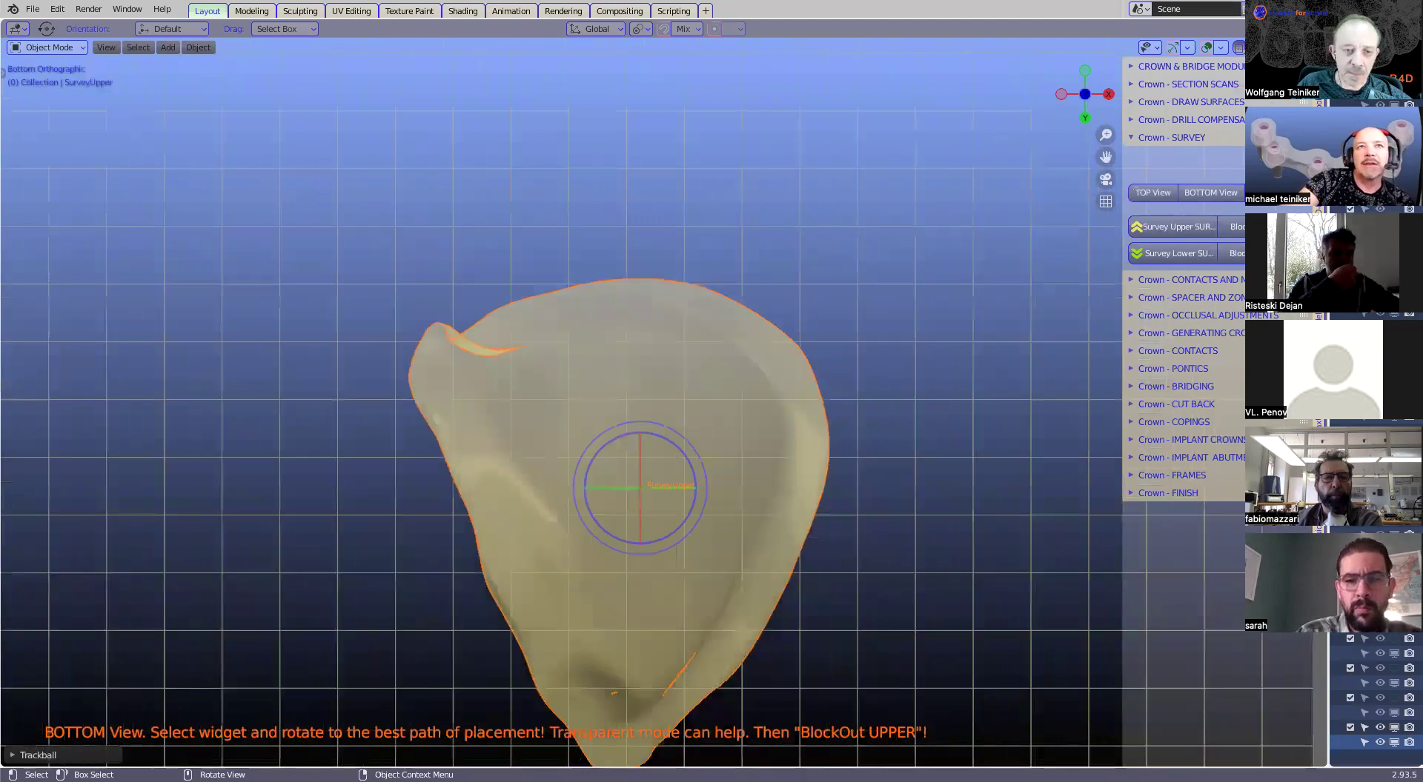
middle_click_drag(667, 424, 664, 400, "shift")
middle_click_drag(655, 448, 620, 346, "shift")
left_click_drag(619, 346, 340, 332)
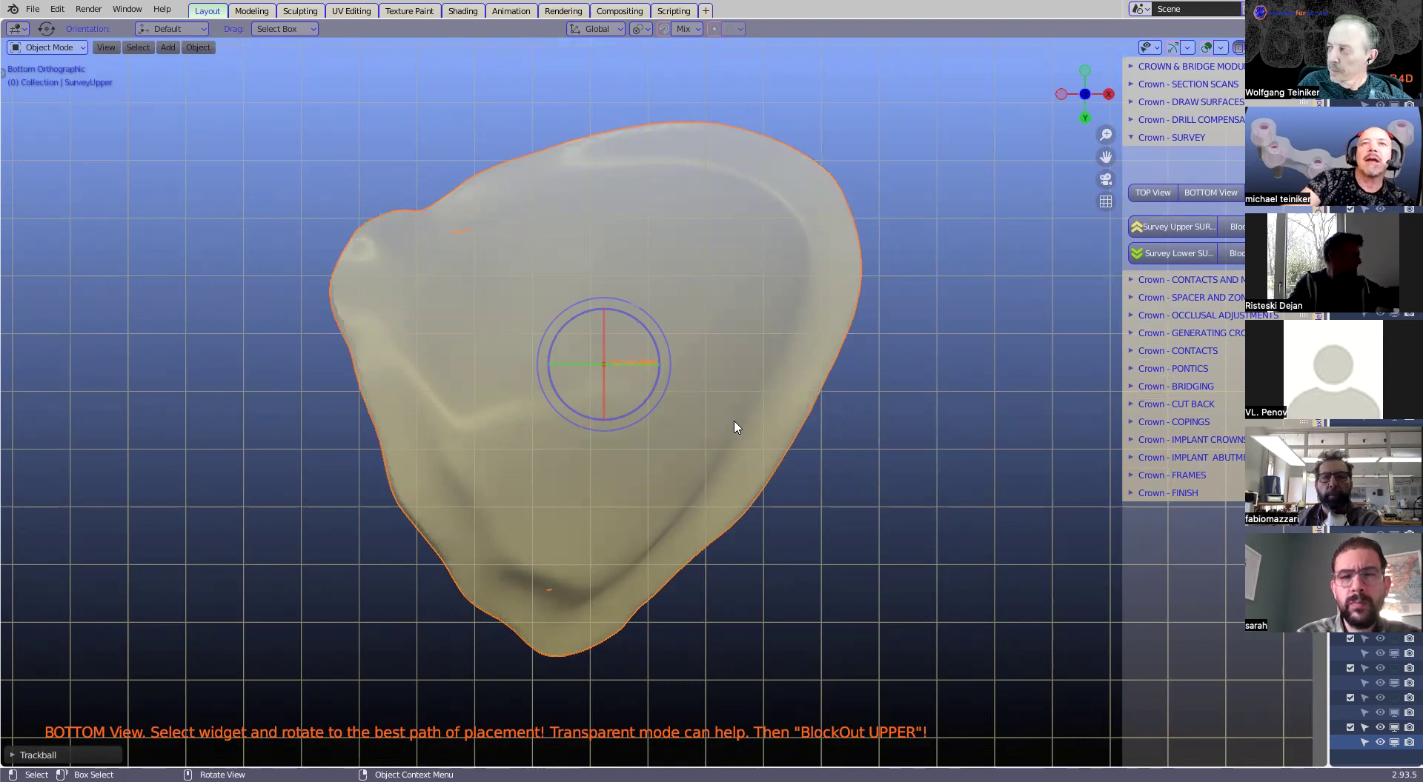
Step: Turn off transparent mode and block out the upper canine surface along the chosen path of placement
scroll(750, 427, "down", 2)
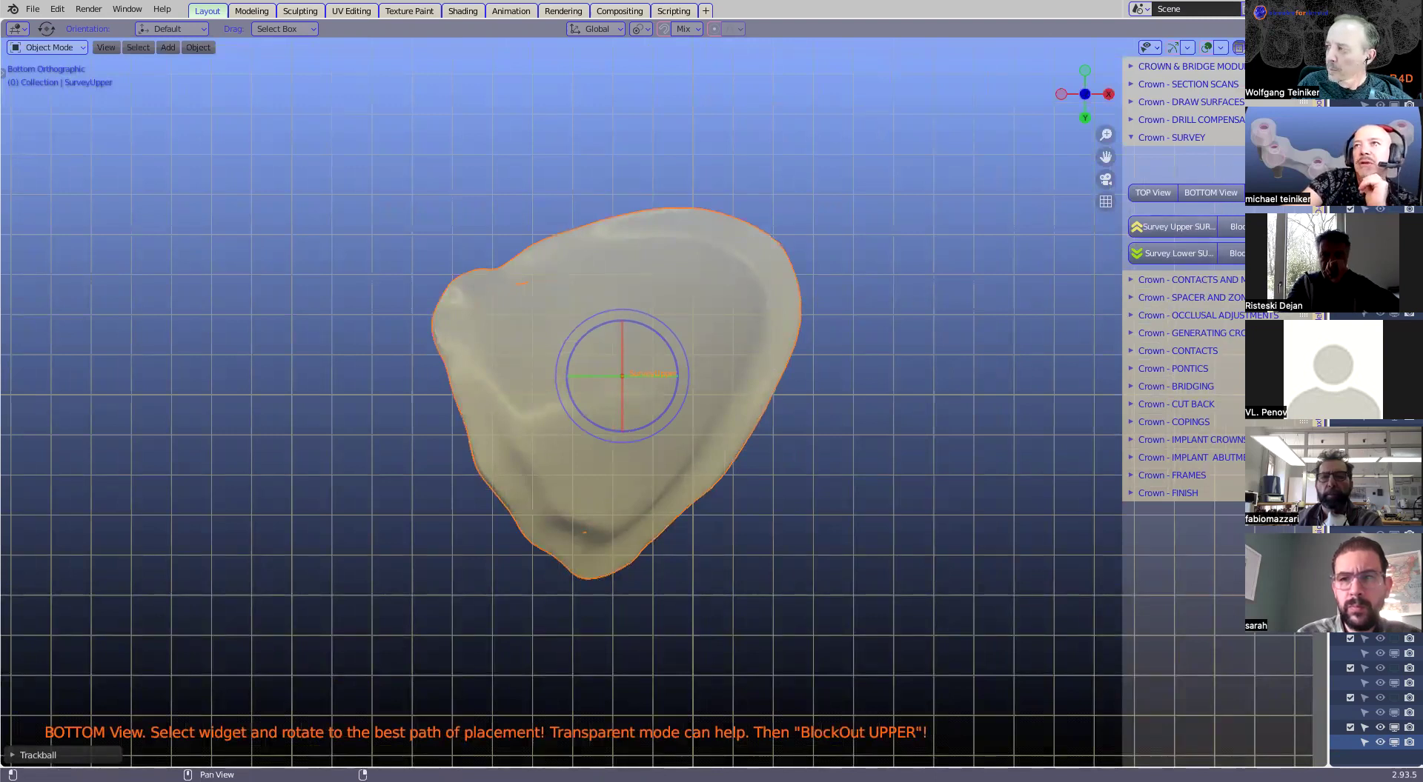
key("alt+z")
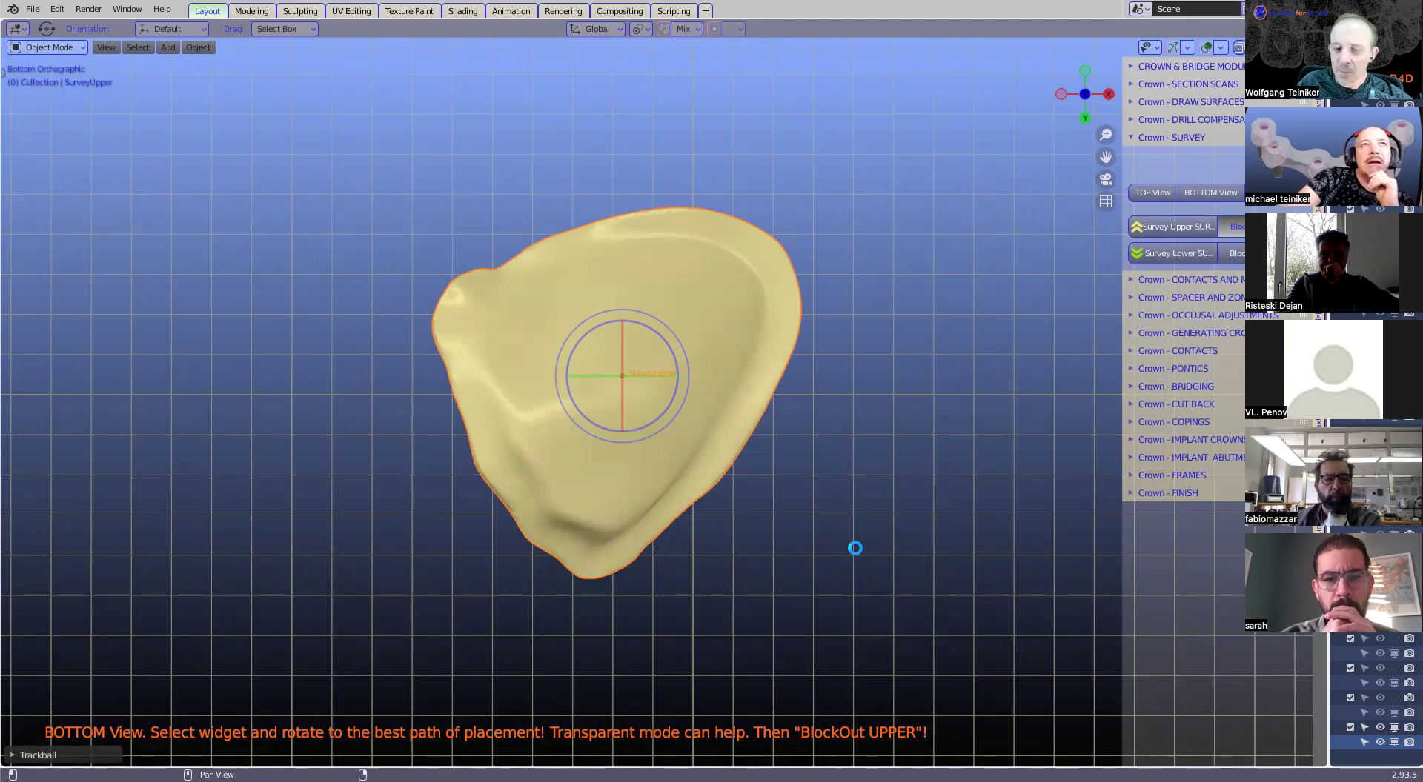
left_click(645, 492)
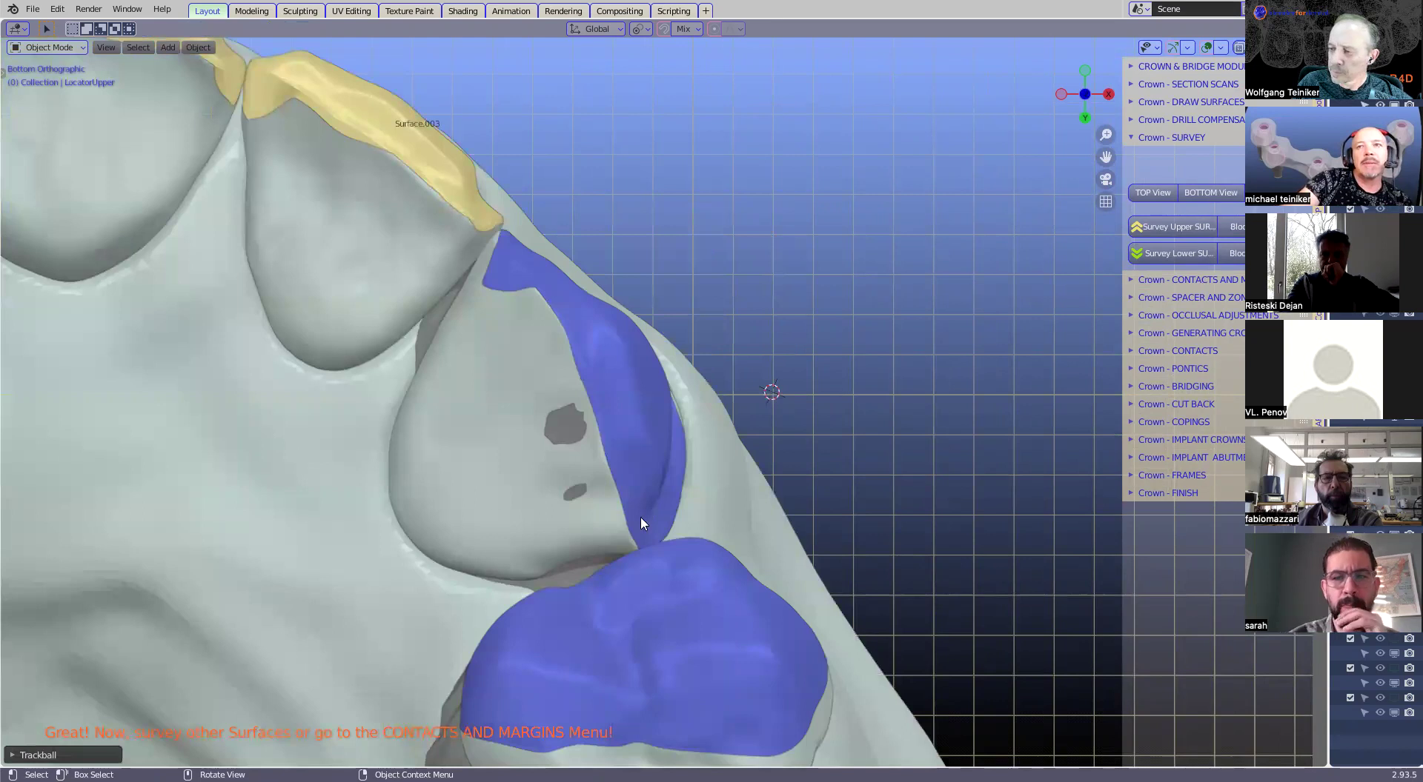
Step: Open the prepared file with all veneer surfaces already surveyed, without saving the changes to surfaces_cut.blend
scroll(482, 517, "down", 1)
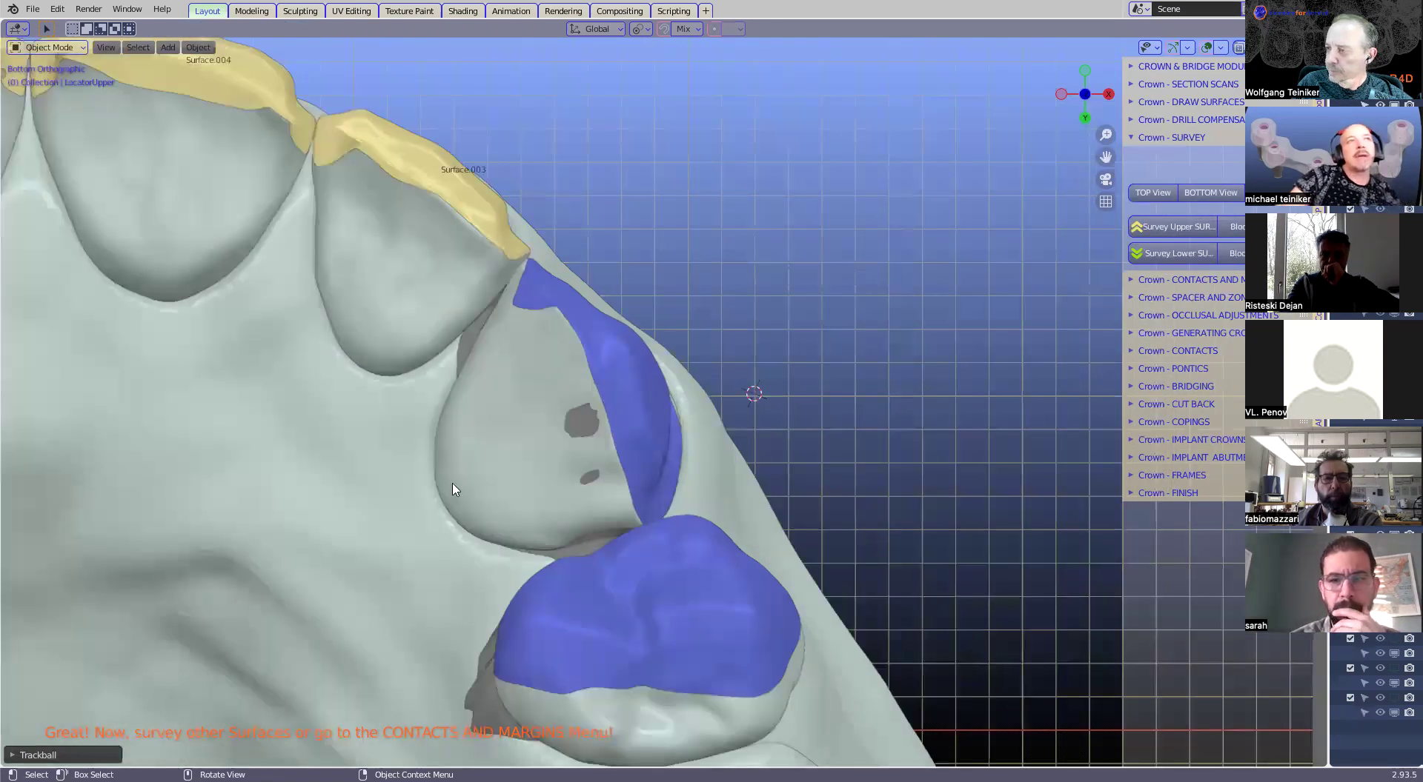
scroll(53, 47, "down", 4)
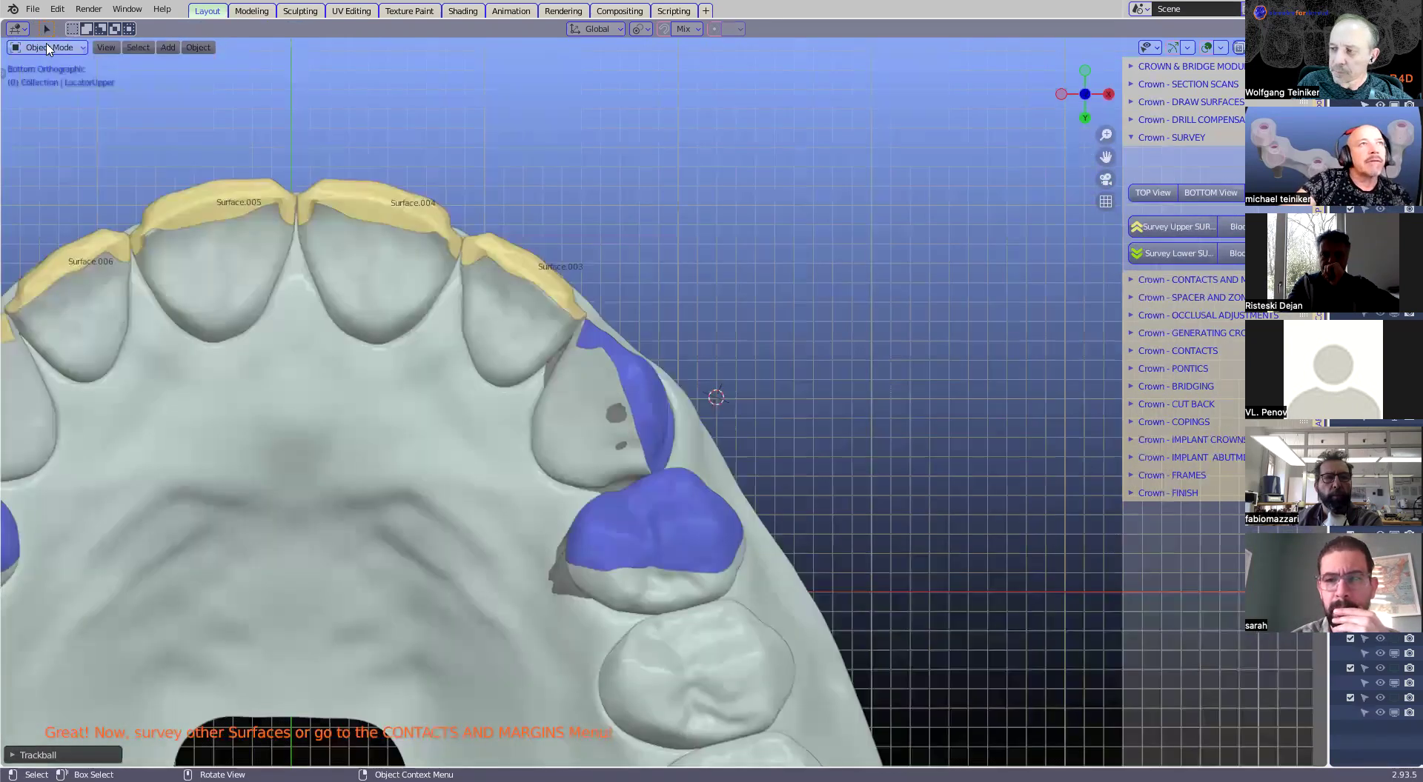
middle_click_drag(63, 45, 737, 423)
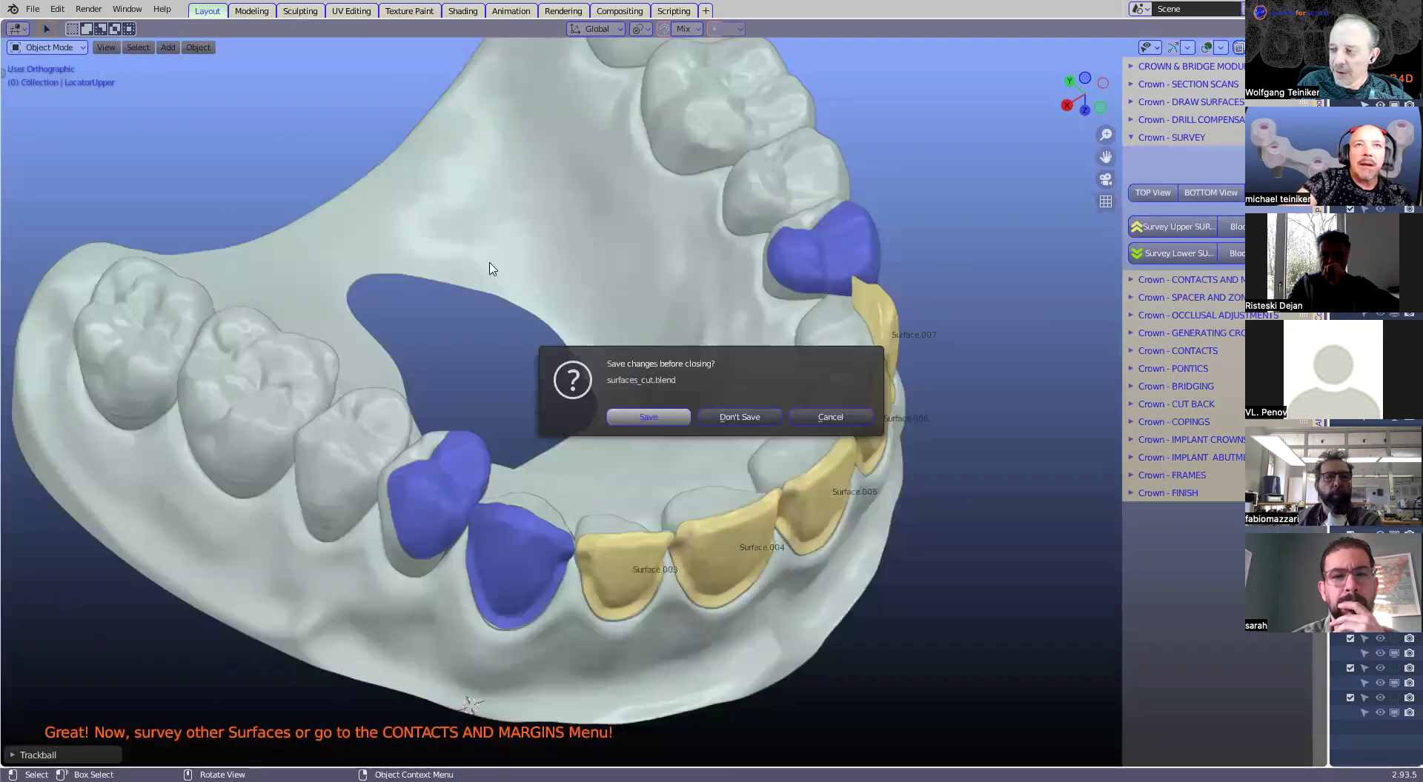
key("Escape")
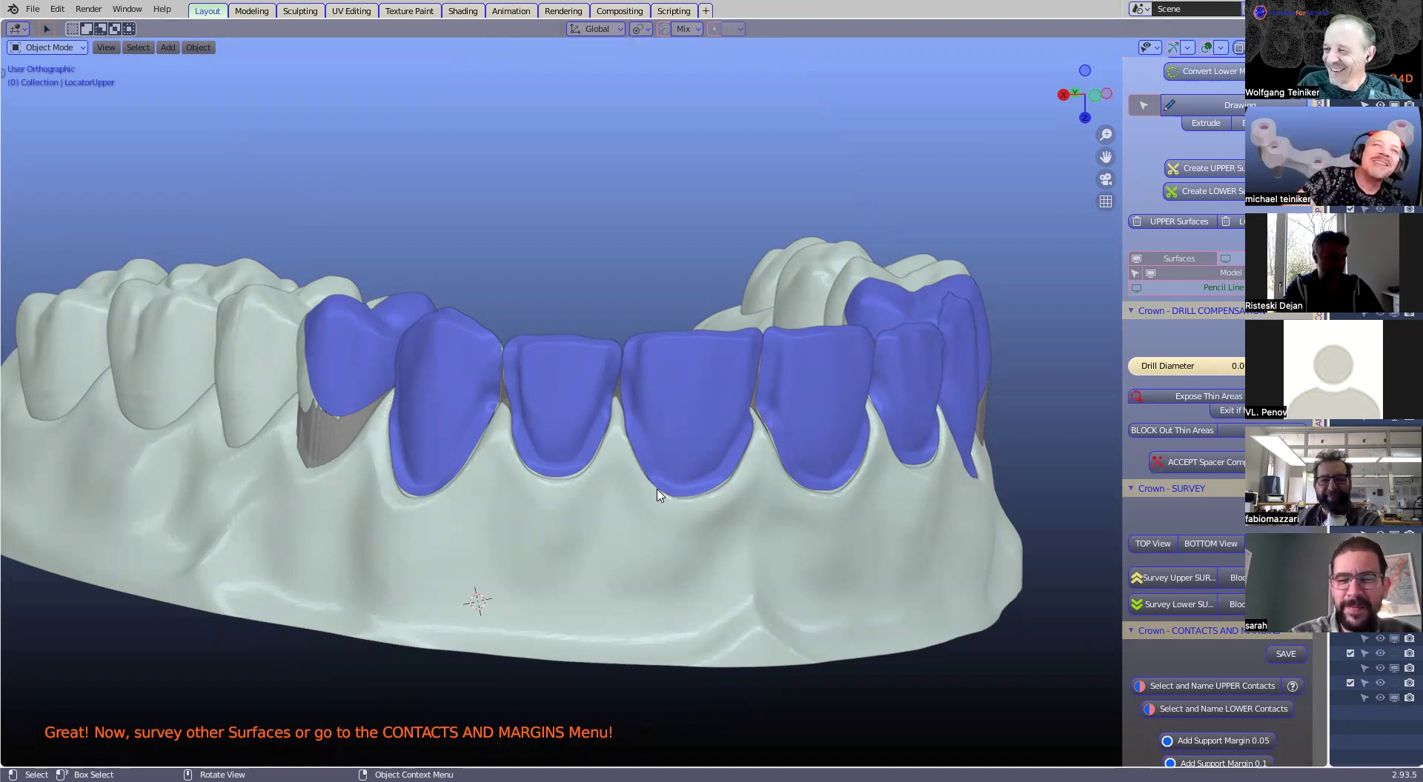
Step: Widen the tools sidebar and switch it to the Crown & Bridge Module
middle_click_drag(649, 461, 665, 572)
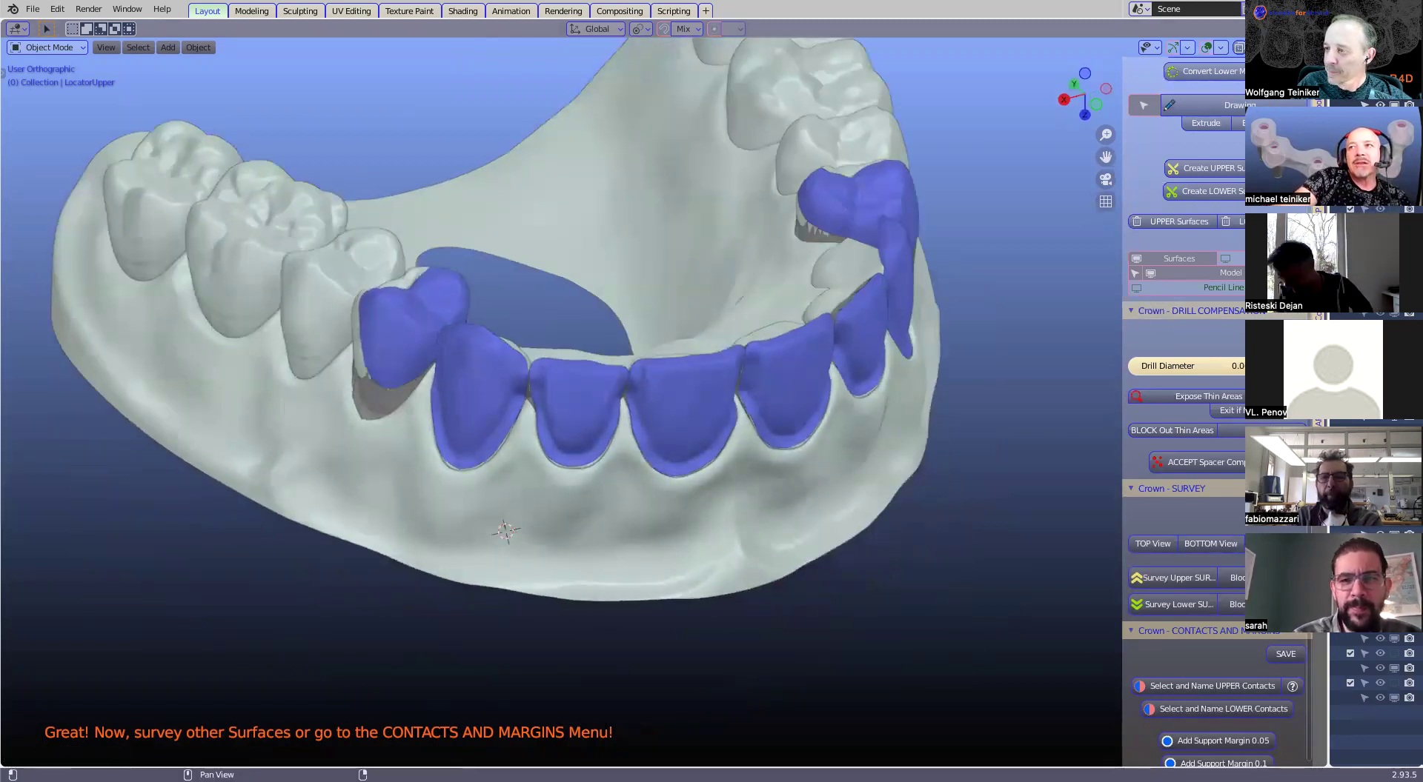
left_click_drag(1124, 337, 1045, 366)
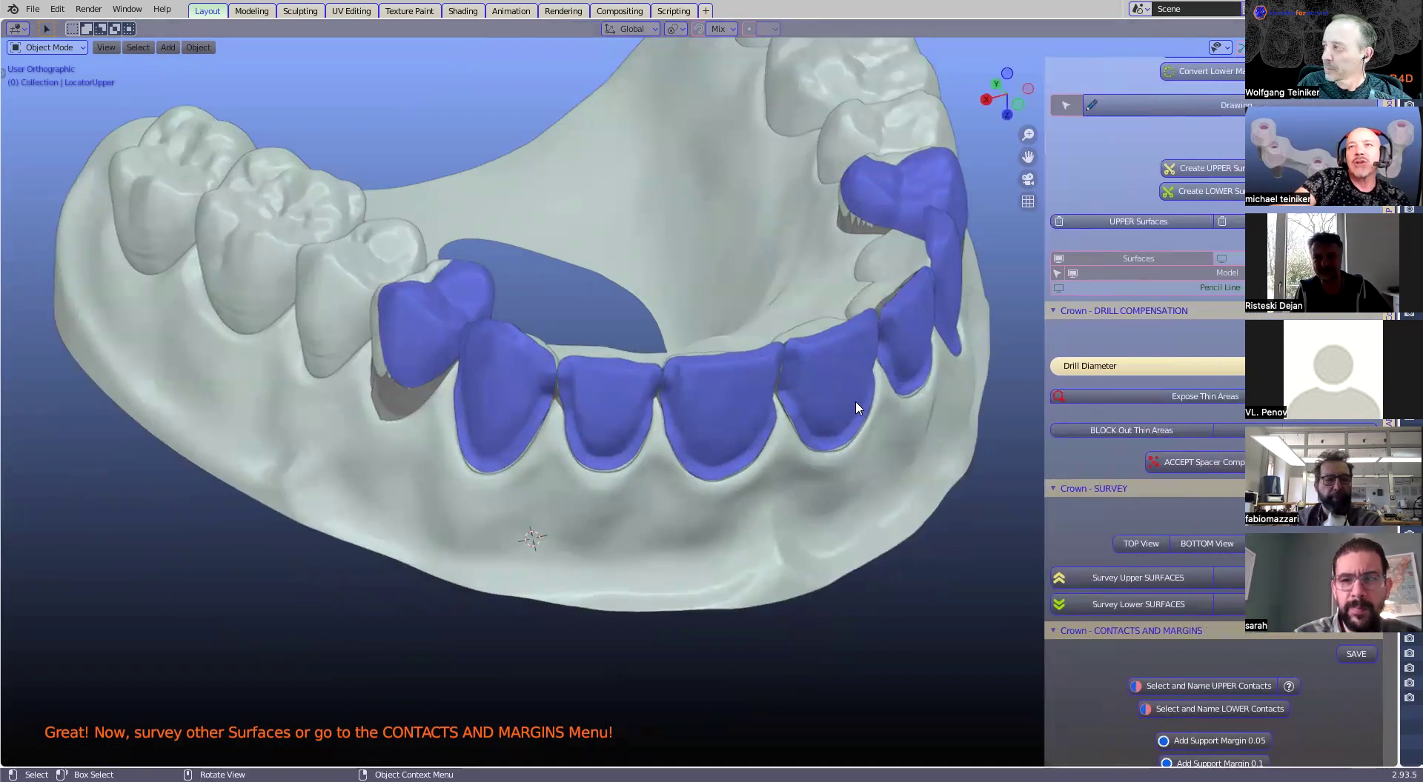
middle_click_drag(840, 447, 809, 537)
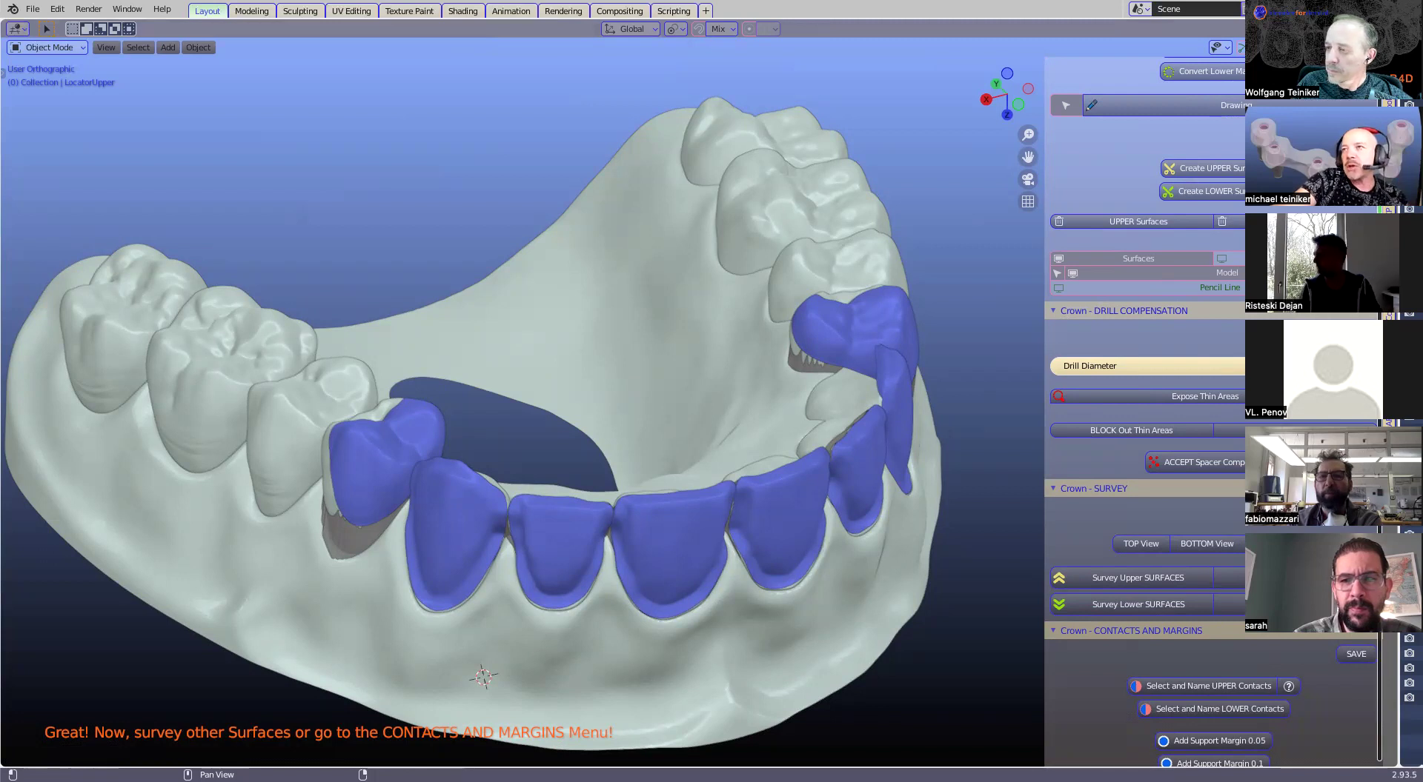
scroll(1145, 408, "up", 15)
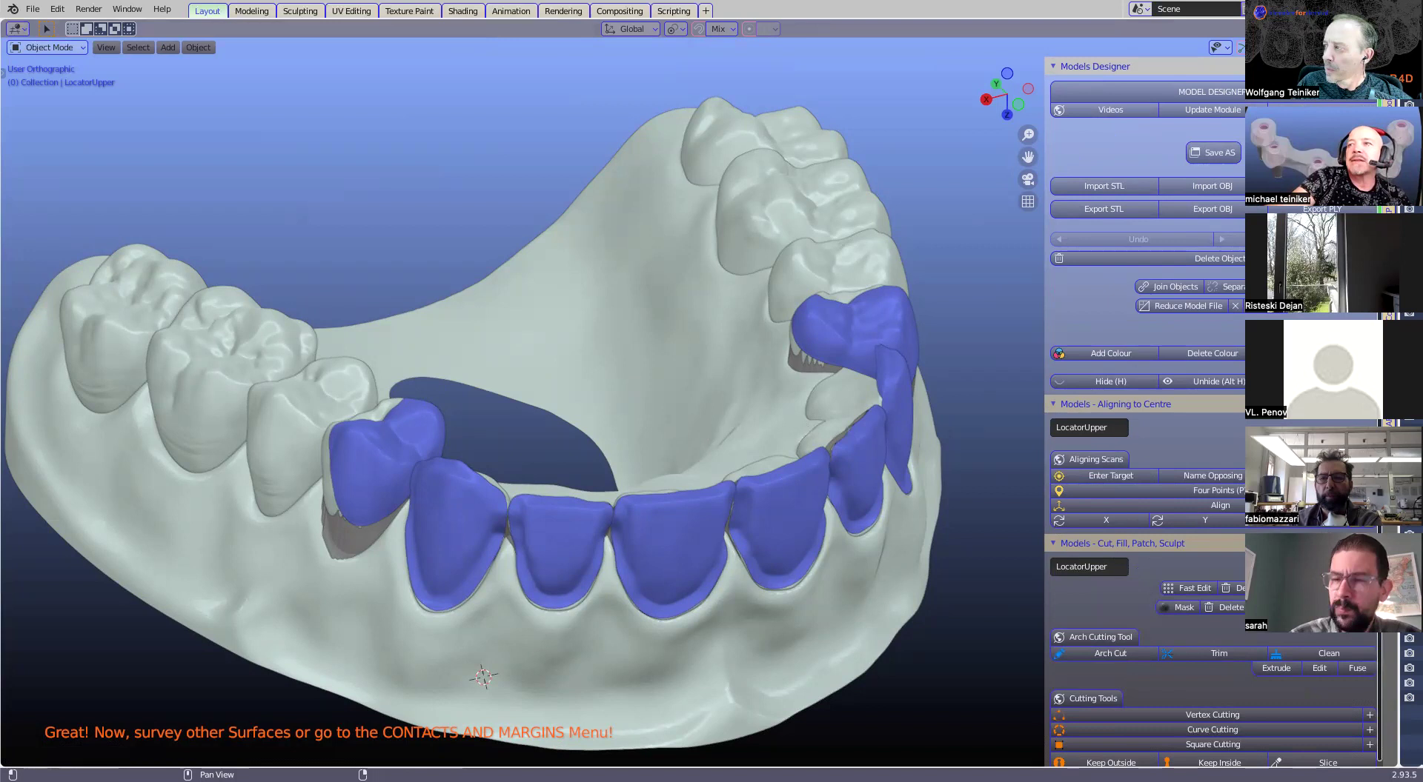
left_click(1388, 159)
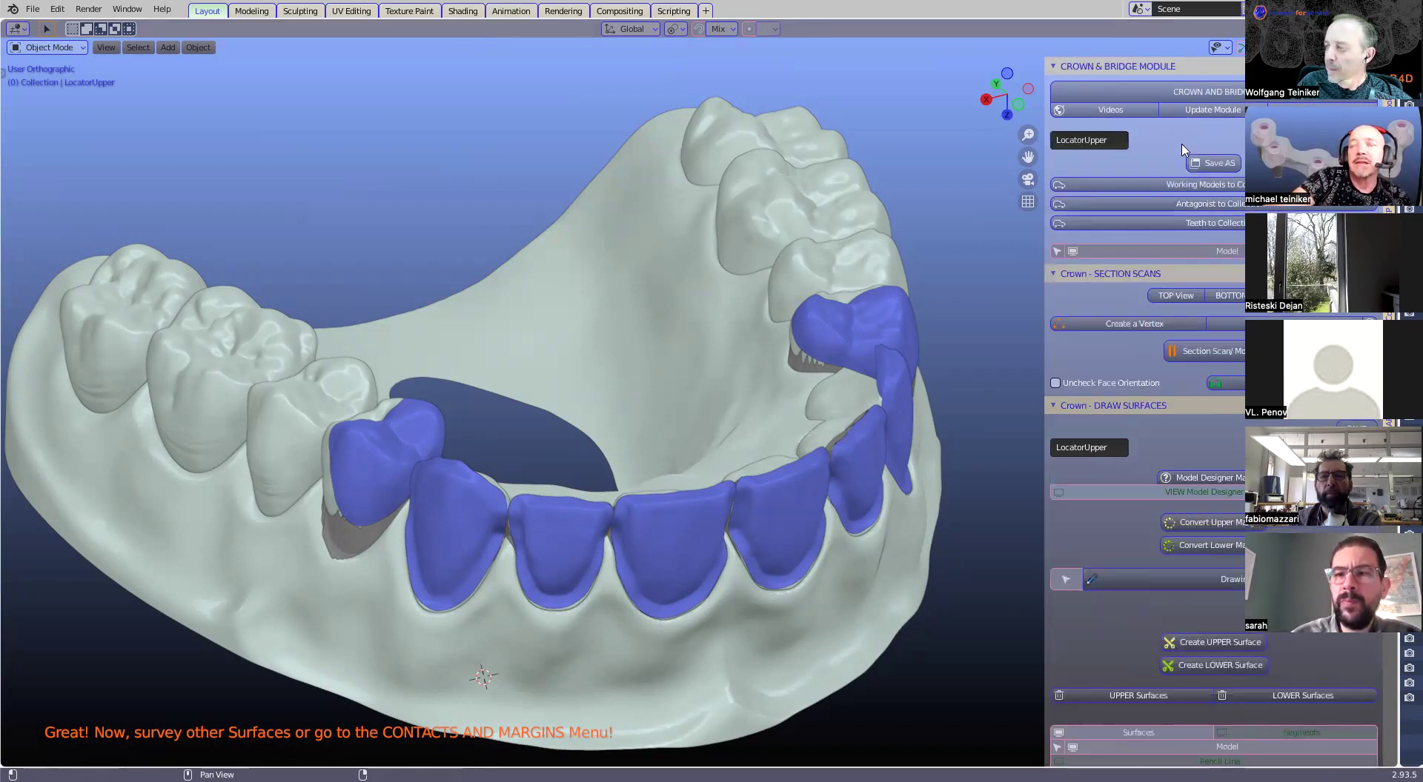
Step: Select the two surveyed premolar surfaces on either side of the arch and bring up the Contacts and Margins tools
scroll(724, 602, "down", 3)
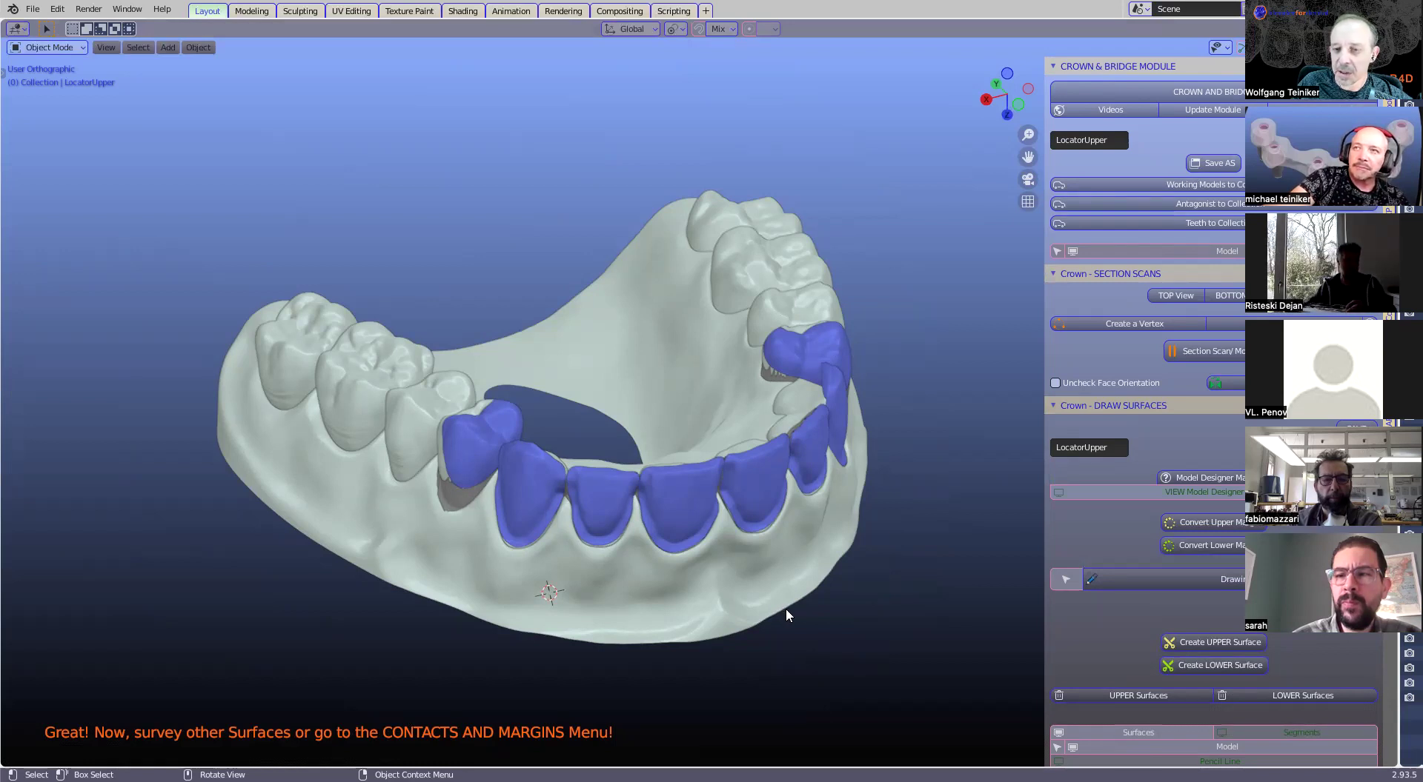
scroll(785, 613, "up", 3)
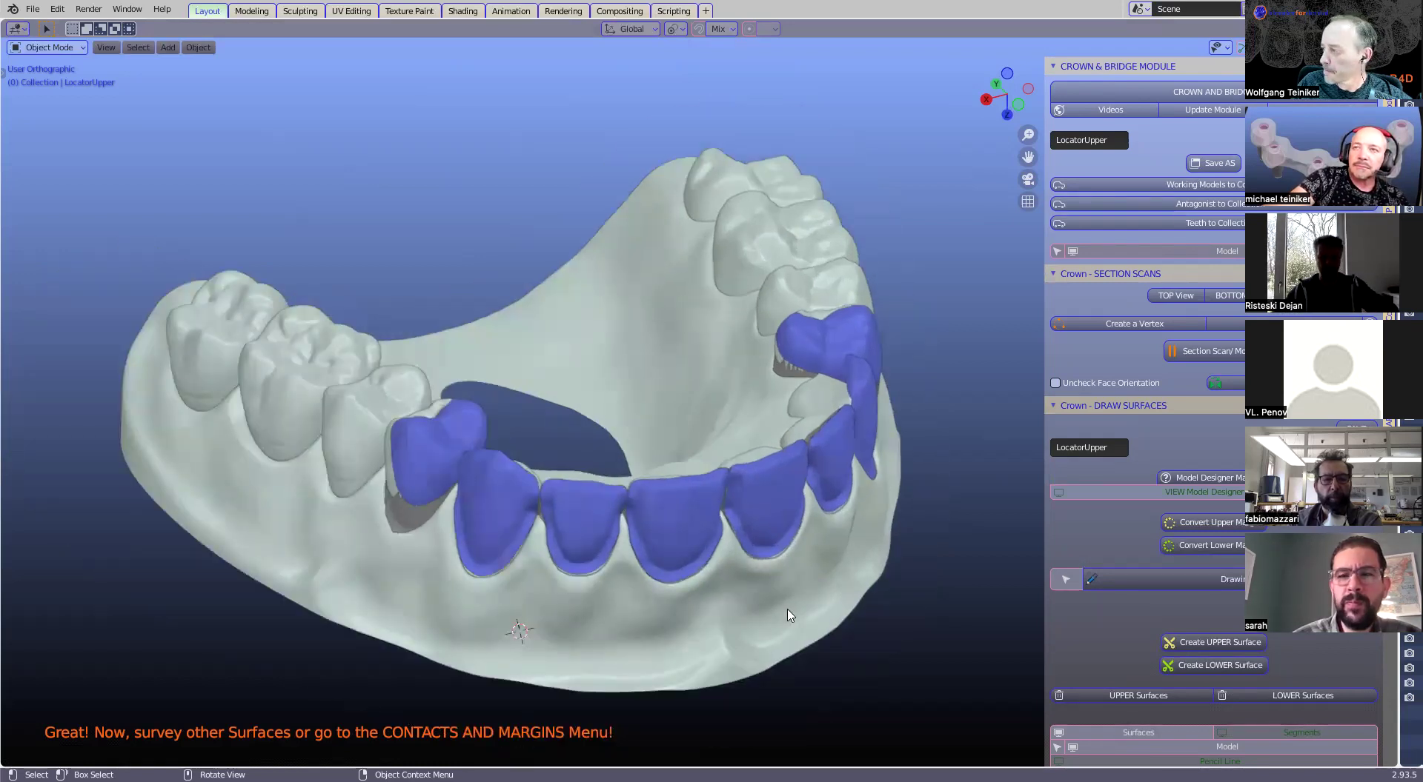
middle_click_drag(626, 574, 448, 565)
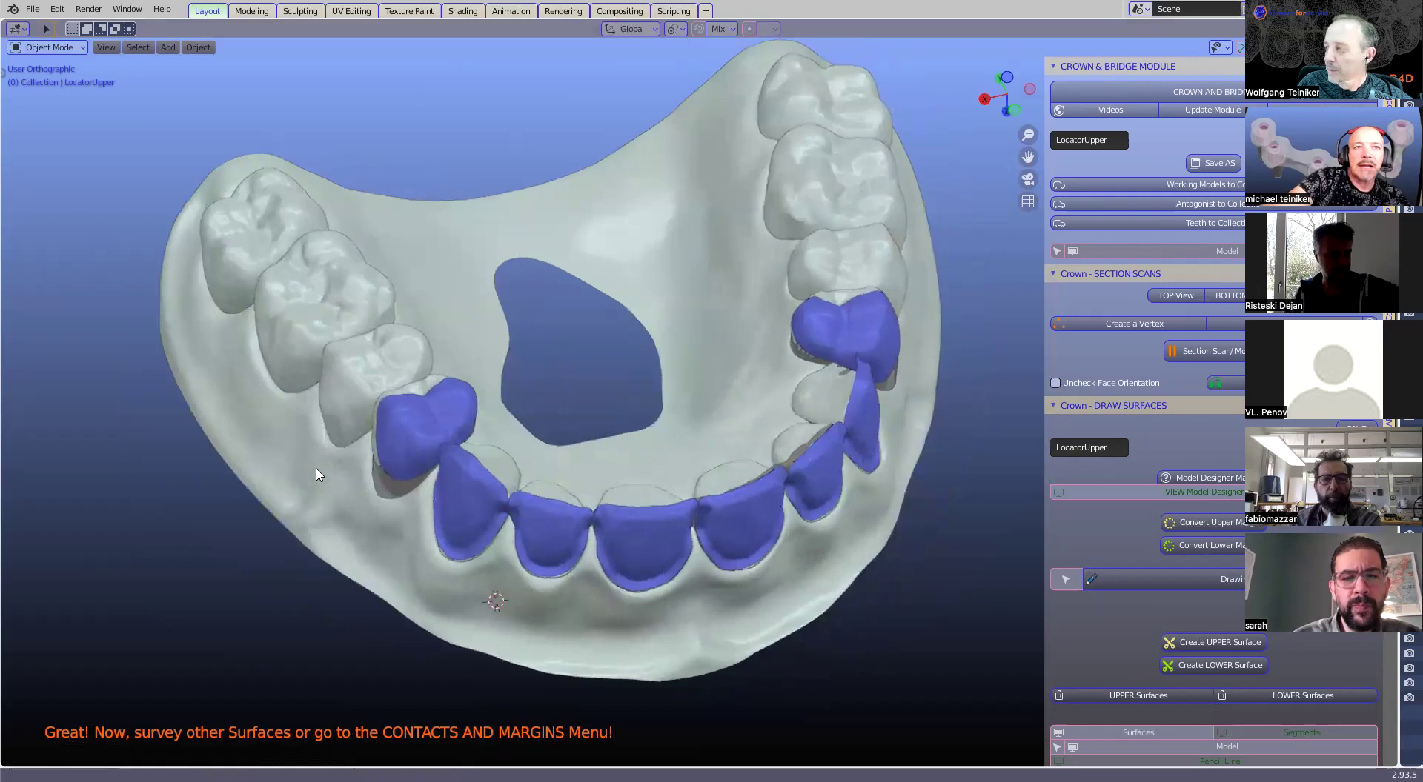
middle_click_drag(317, 475, 247, 515, "shift")
scroll(763, 364, "up", 1)
left_click(822, 367)
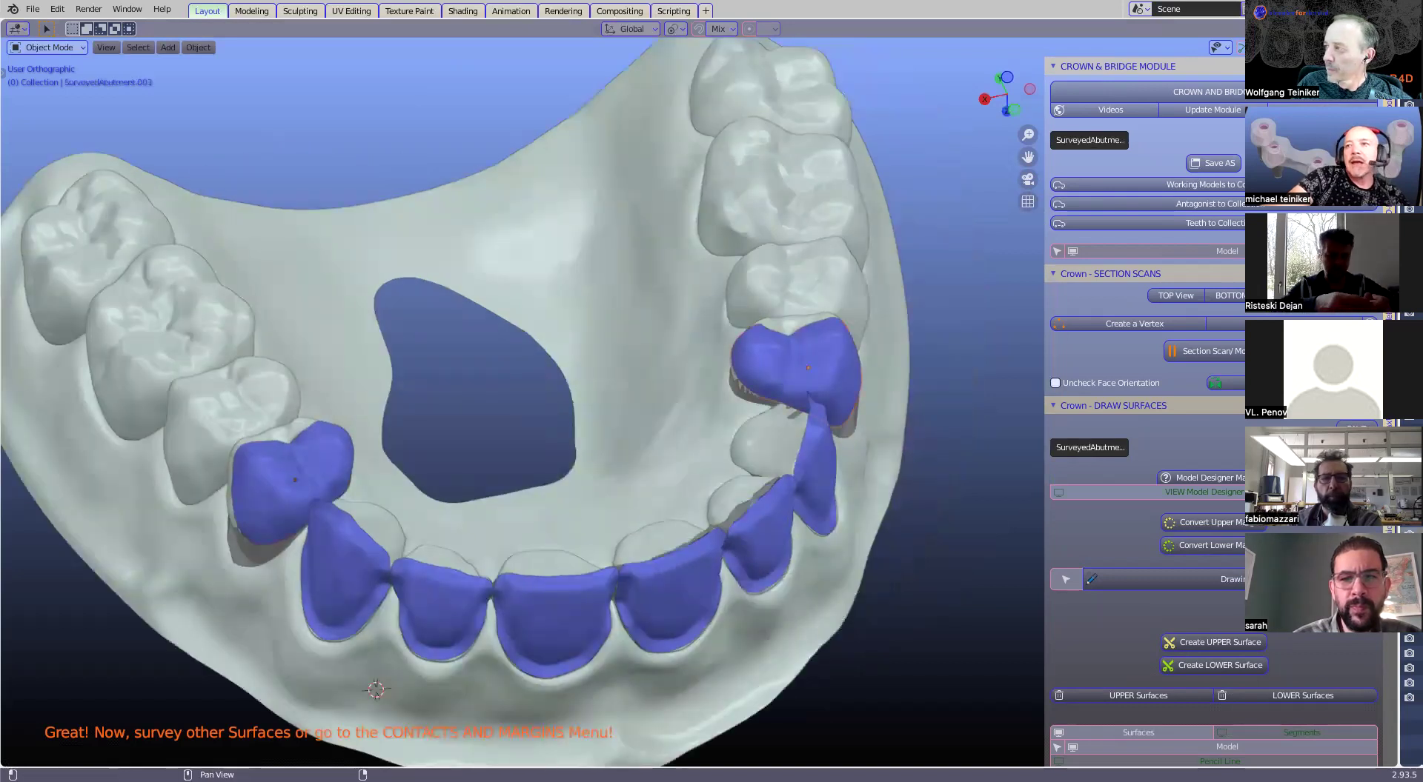
scroll(1141, 445, "down", 5)
scroll(1141, 445, "down", 3)
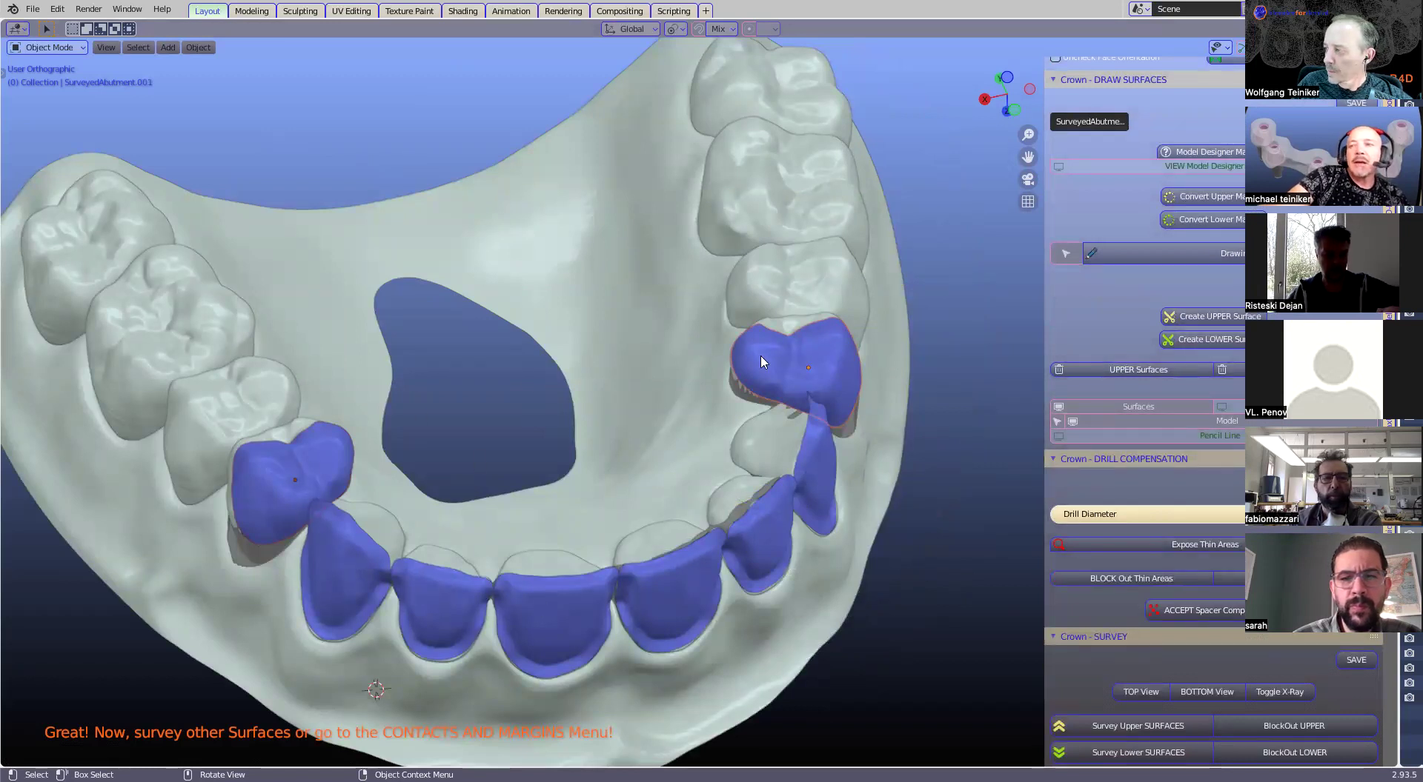
scroll(1141, 445, "down", 3)
scroll(1175, 516, "down", 8)
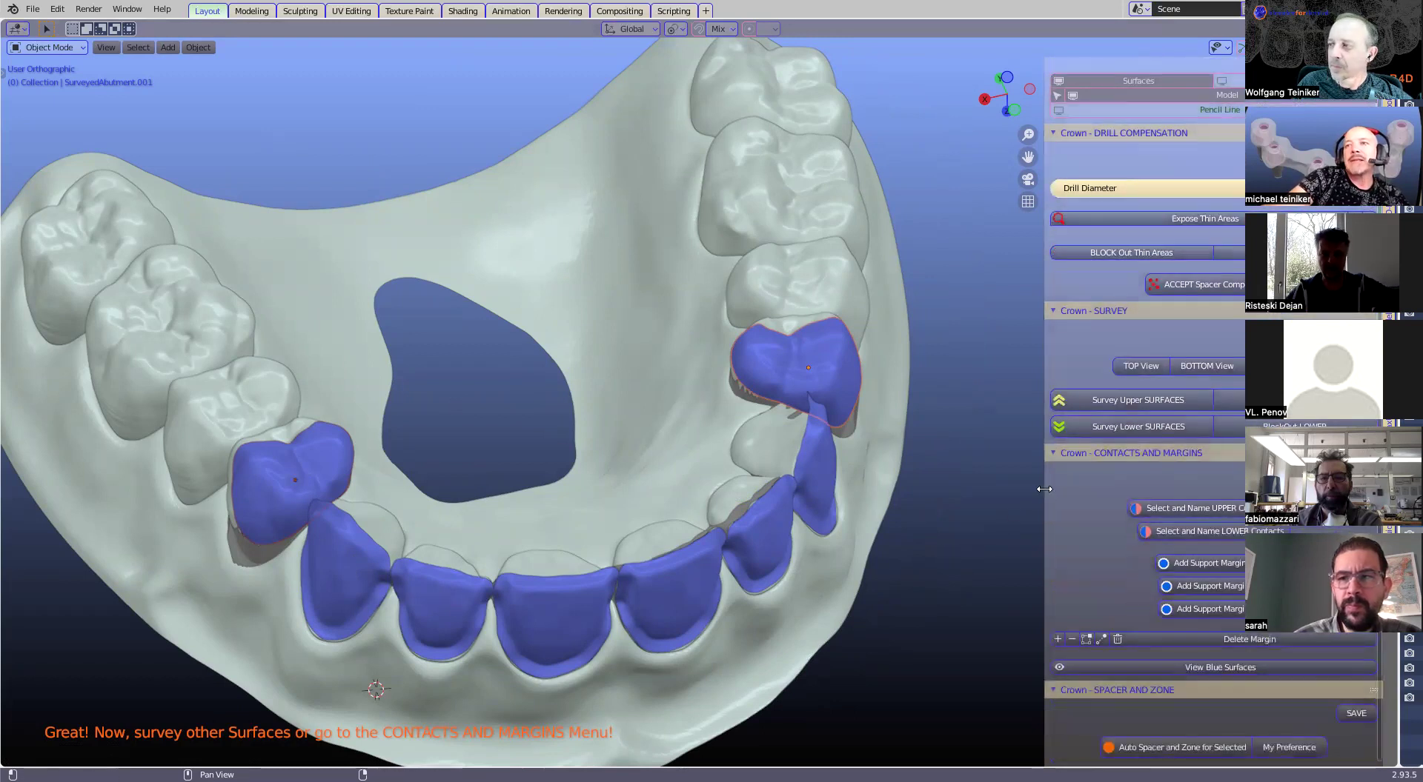
Step: Widen the tools sidebar and name the two selected premolar surfaces as upper contacts
left_click_drag(1045, 504, 1002, 504)
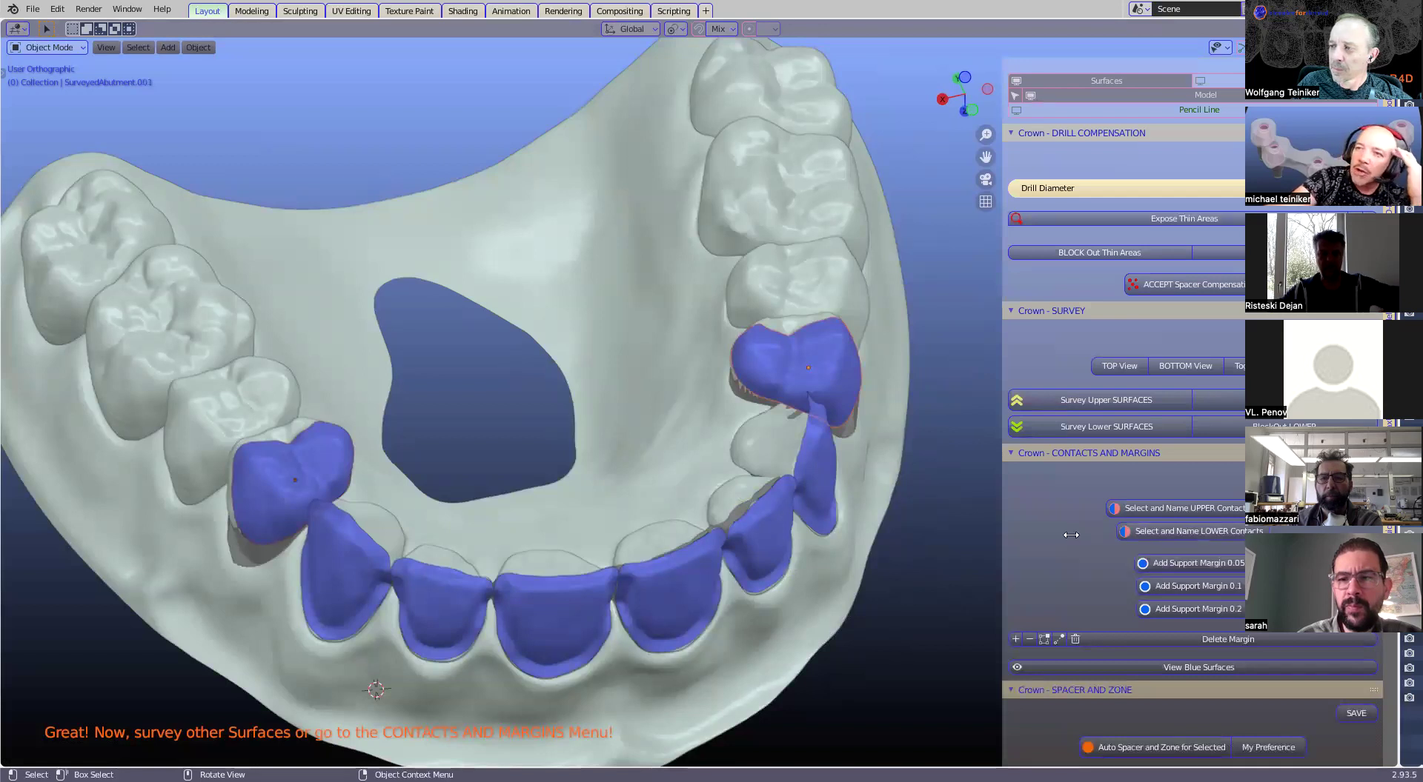
left_click(1199, 511)
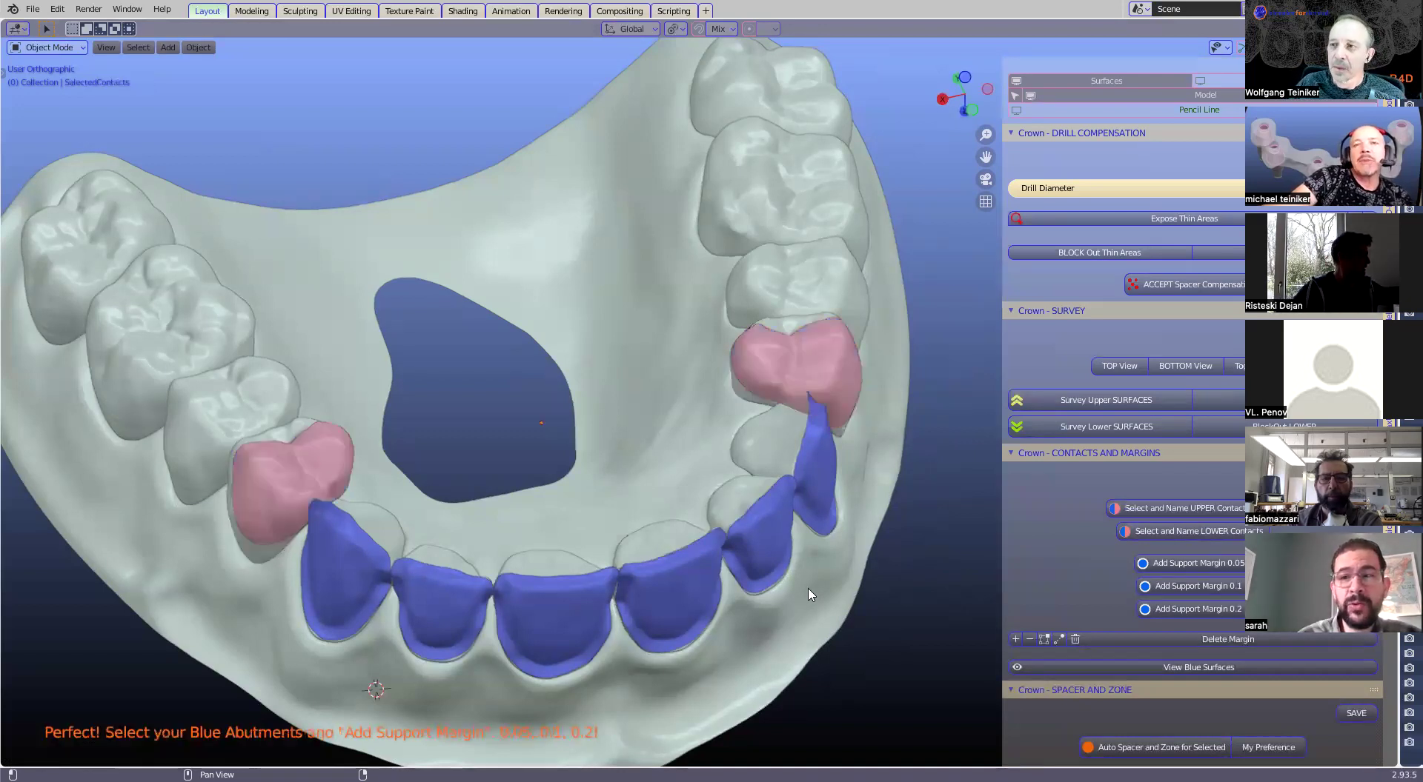
Step: Select all six blue anterior veneer surfaces between the two pink contact teeth
middle_click_drag(724, 599, 456, 408)
scroll(405, 462, "down", 3)
left_click(405, 462)
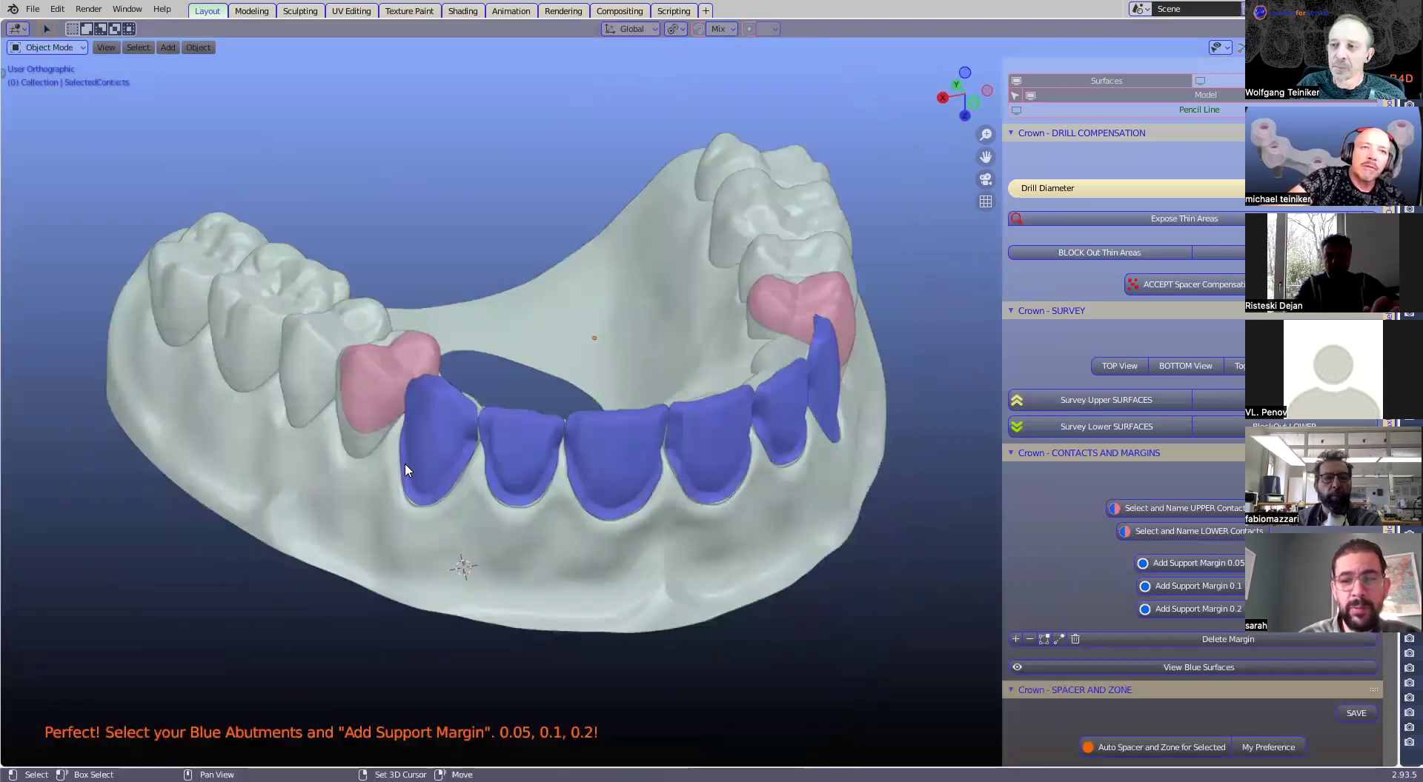
scroll(782, 436, "up", 1)
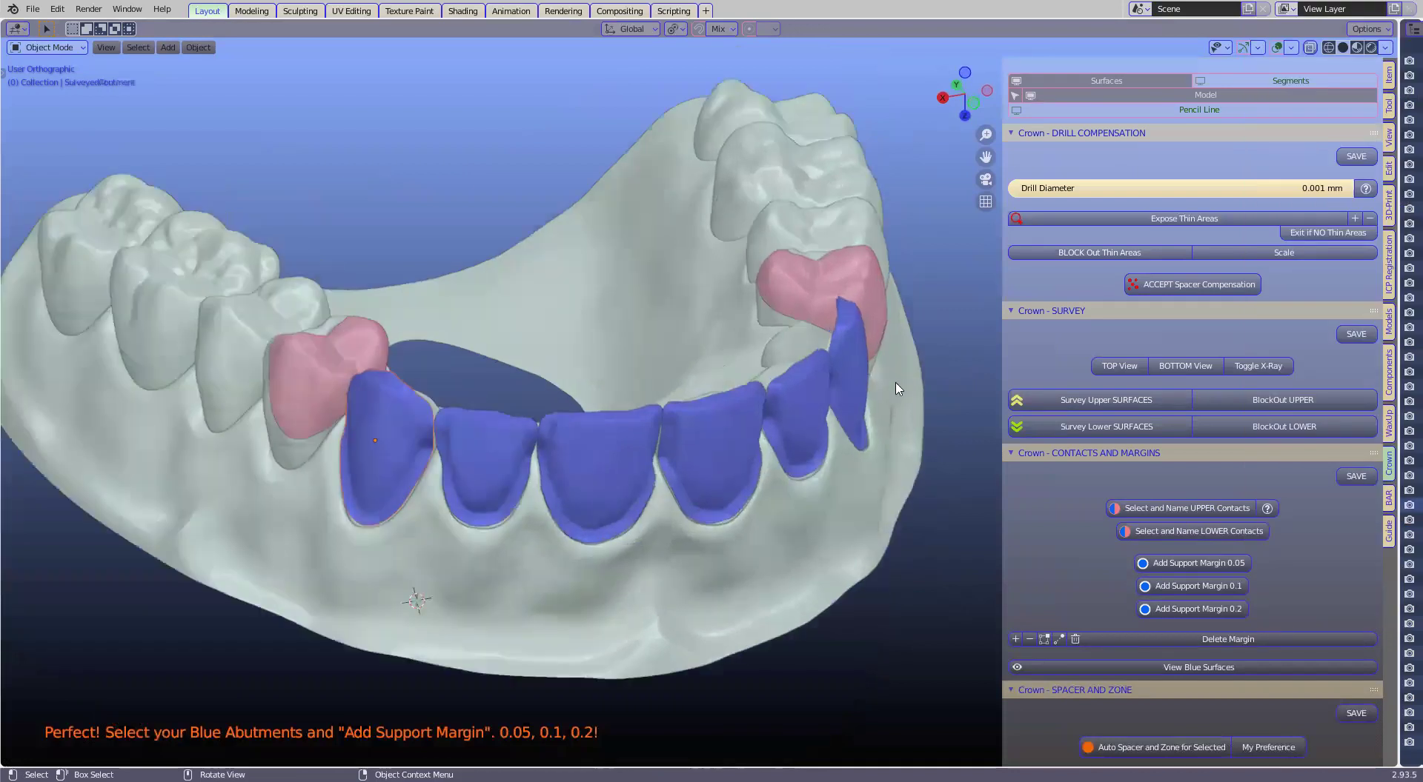
scroll(880, 368, "up", 1)
scroll(519, 549, "up", 1)
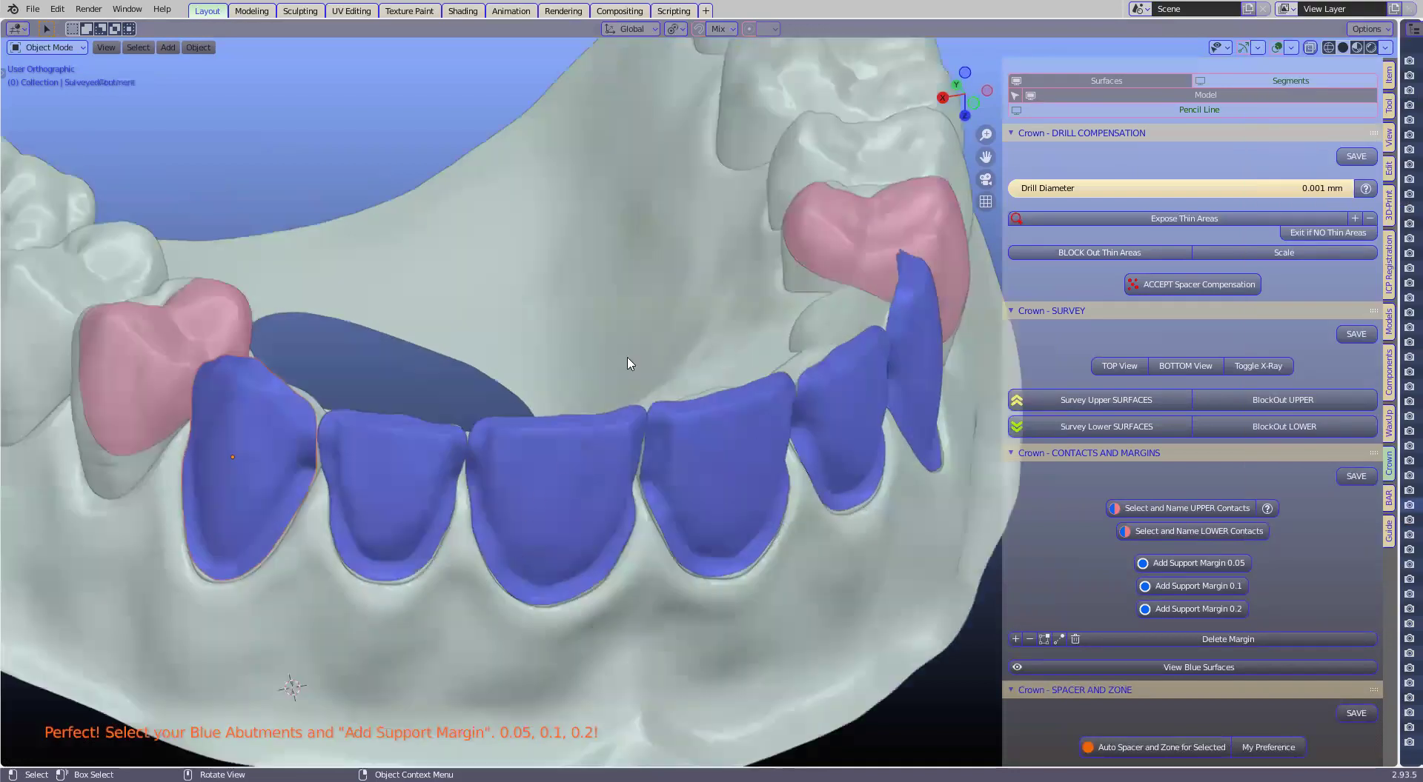
left_click(401, 494, "shift")
left_click(550, 492, "shift")
left_click(717, 471, "shift")
left_click(845, 423, "shift")
left_click(916, 355, "shift")
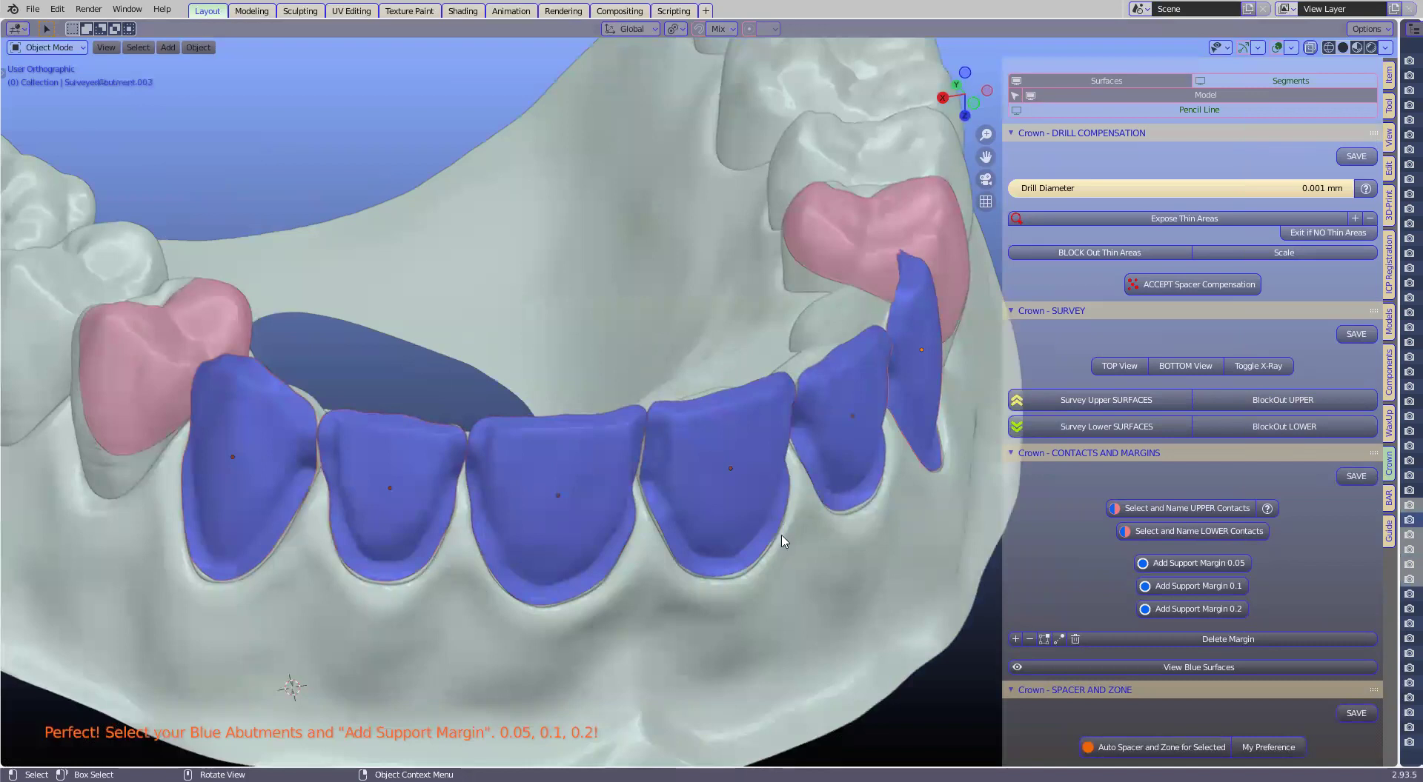
Step: Add a 0.1 support margin to the six selected veneer surfaces
scroll(782, 537, "up", 1)
scroll(778, 530, "up", 1)
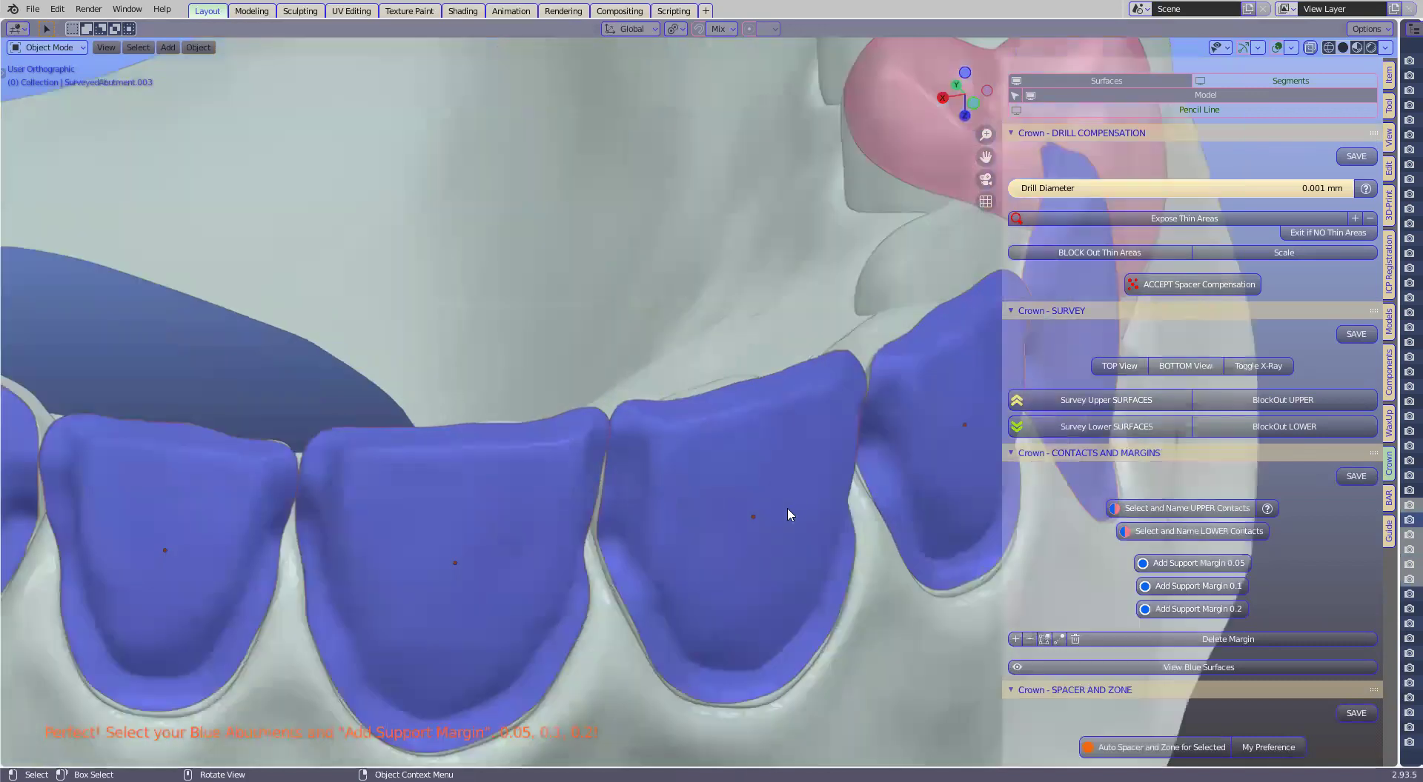
scroll(801, 511, "up", 1)
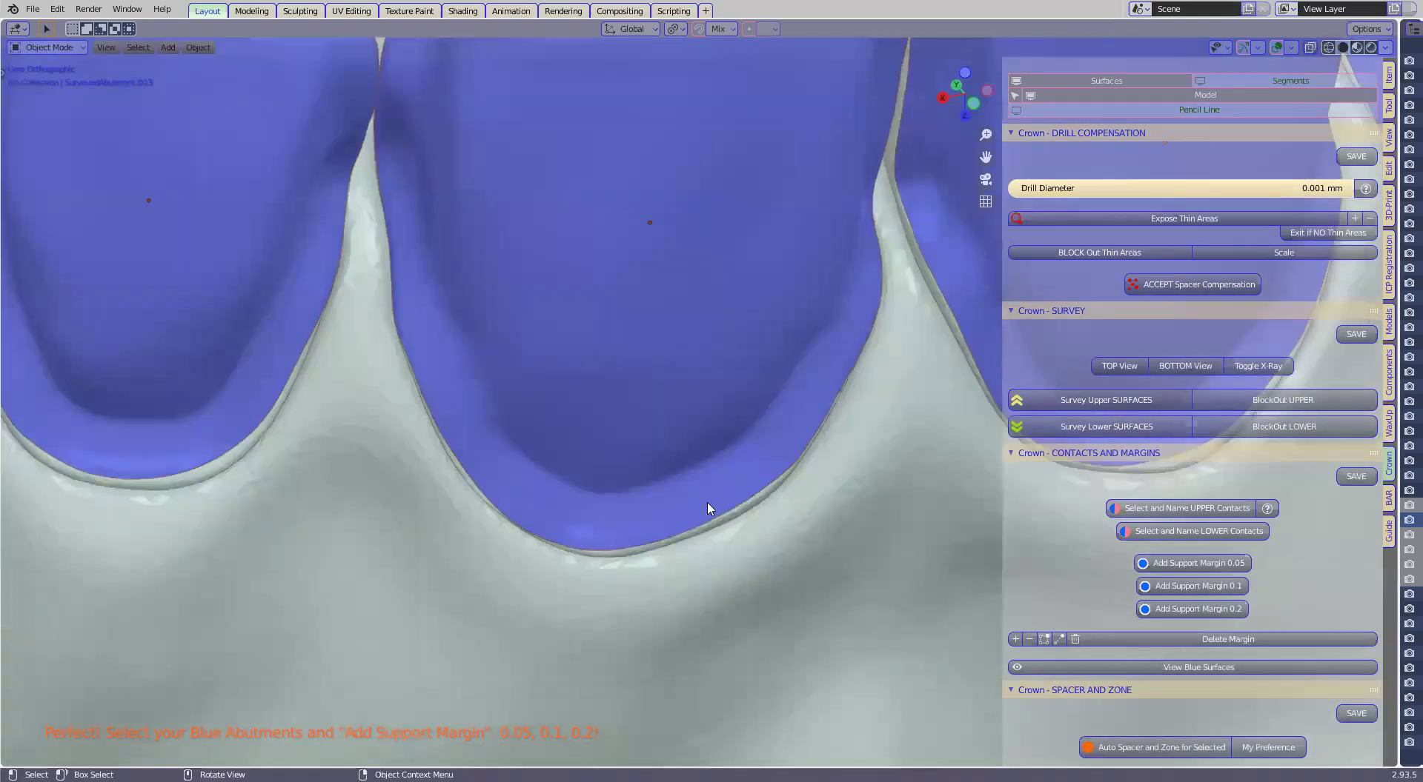
scroll(630, 552, "down", 3)
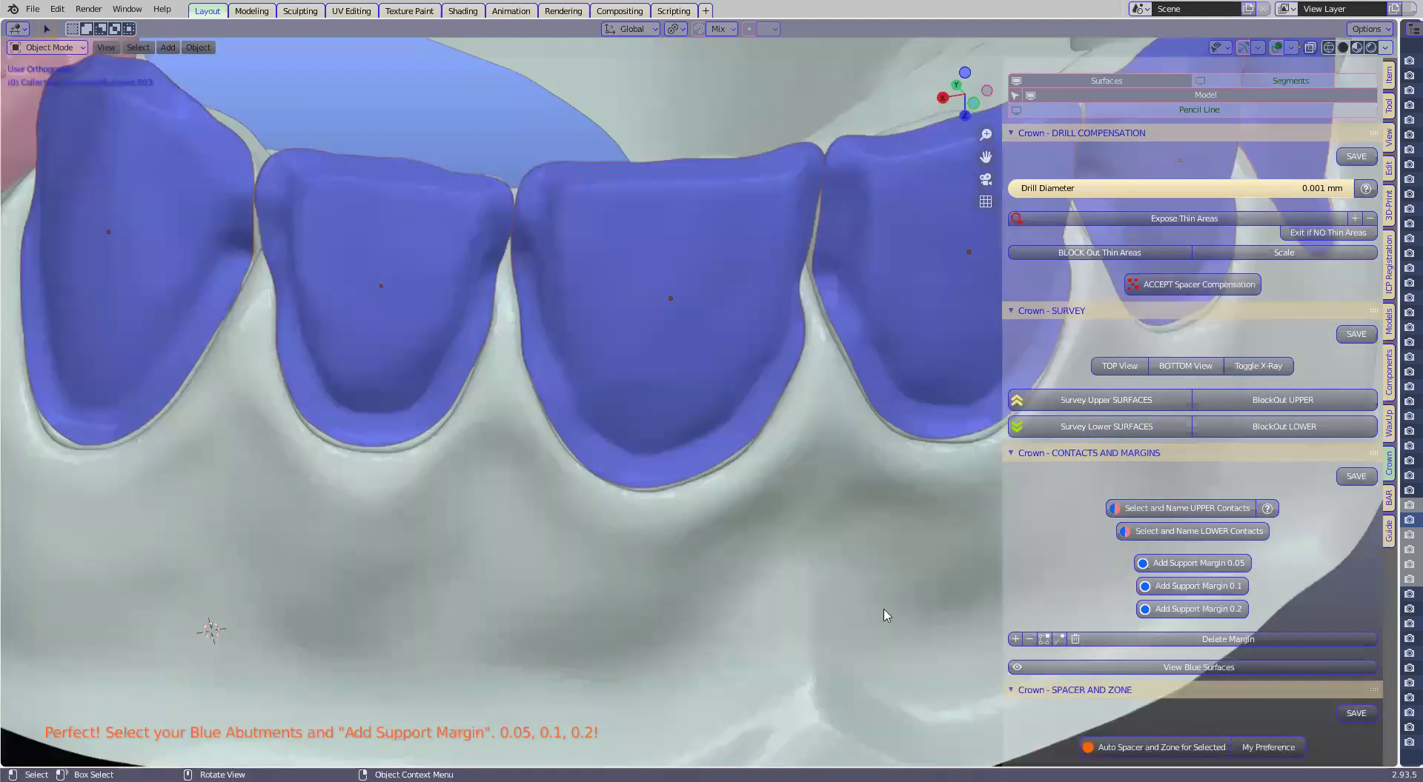
left_click(1252, 563)
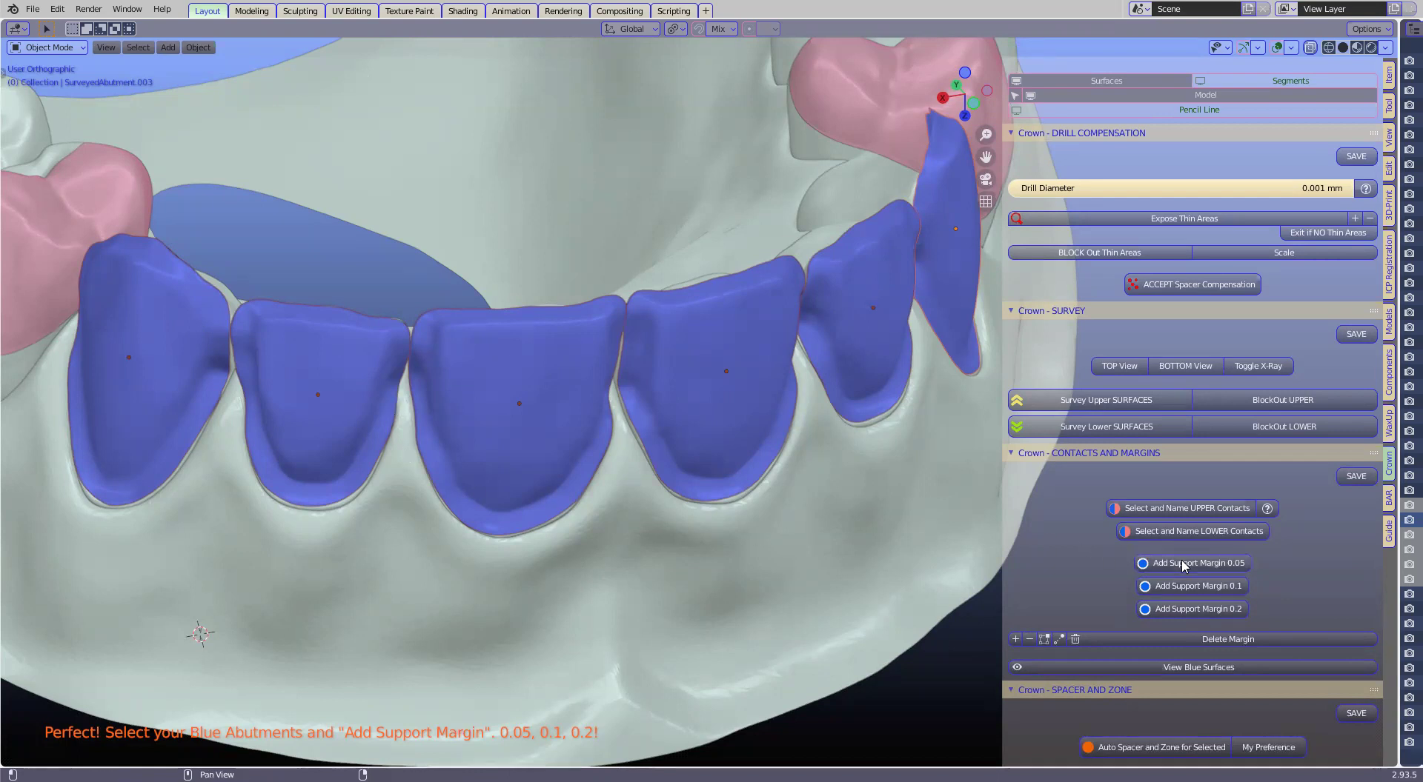
left_click(1195, 586)
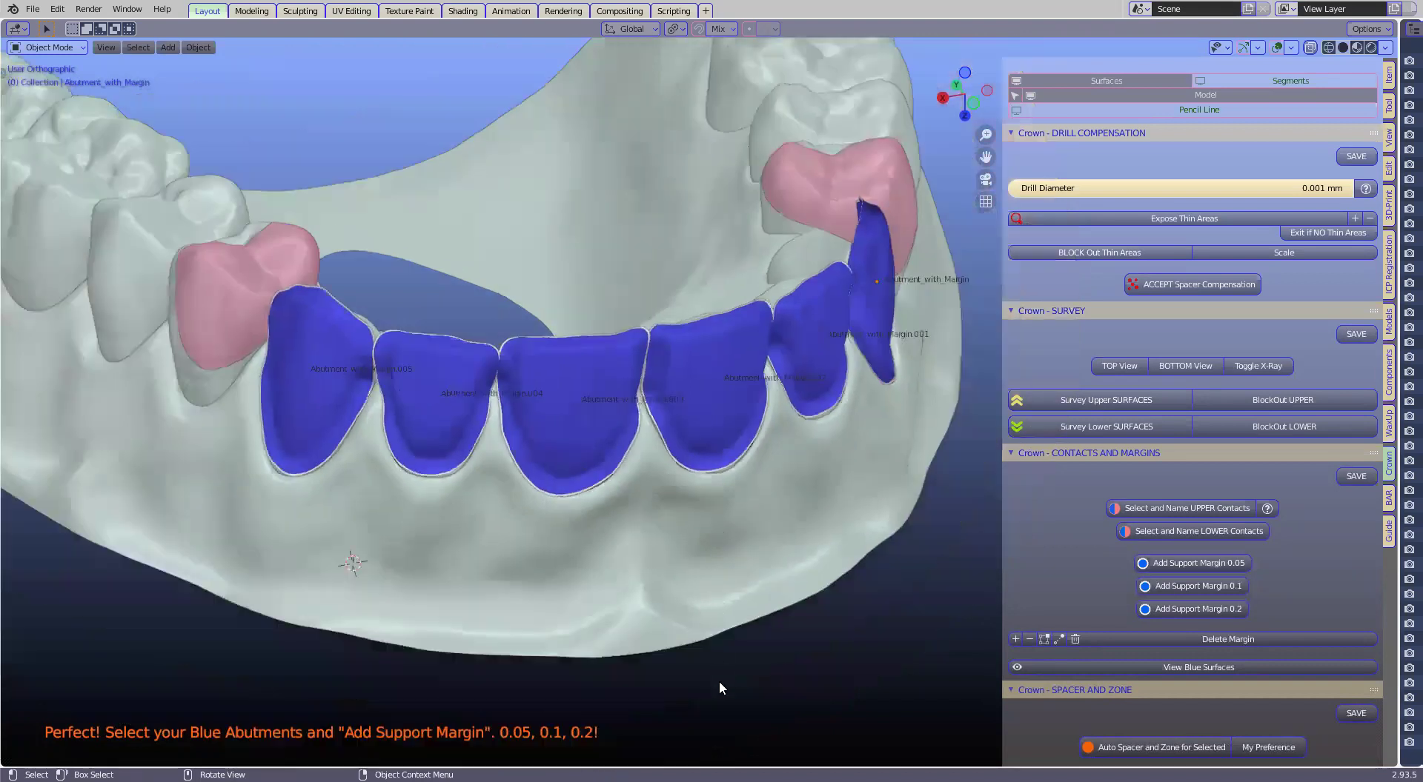
Step: Select the central incisor surface Abutment_with_Margin.003 and widen the tools sidebar further
middle_click_drag(730, 553, 713, 589)
middle_click_drag(718, 345, 807, 420)
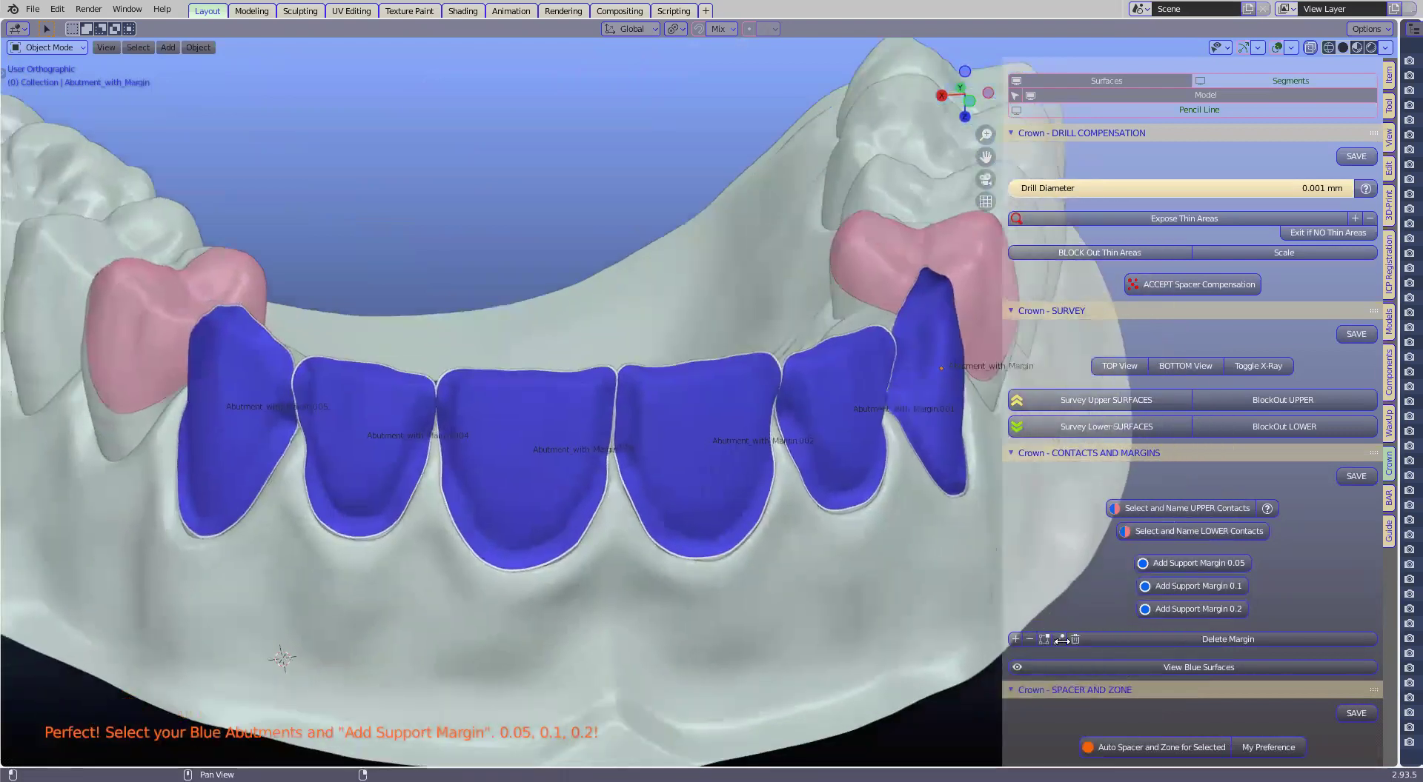
scroll(707, 391, "up", 1)
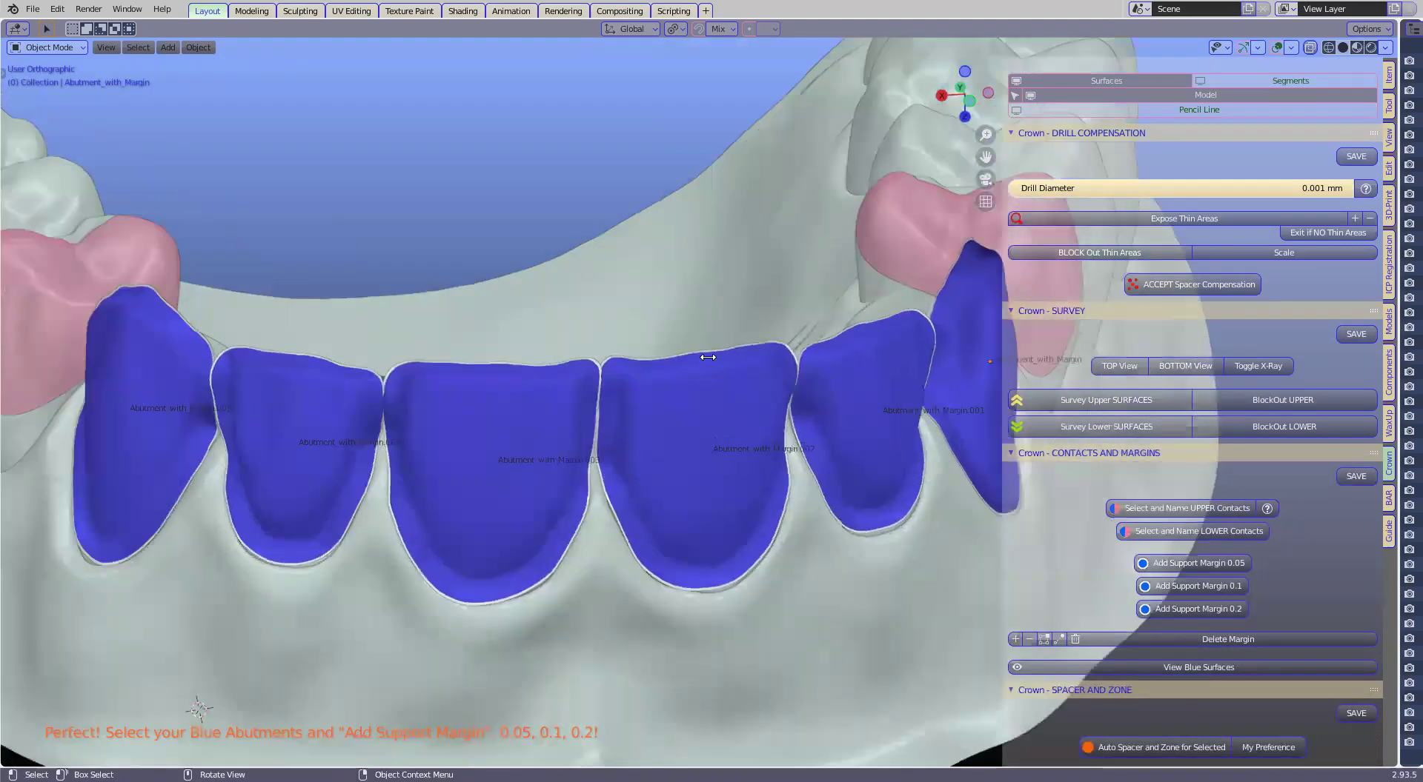
scroll(698, 310, "up", 3)
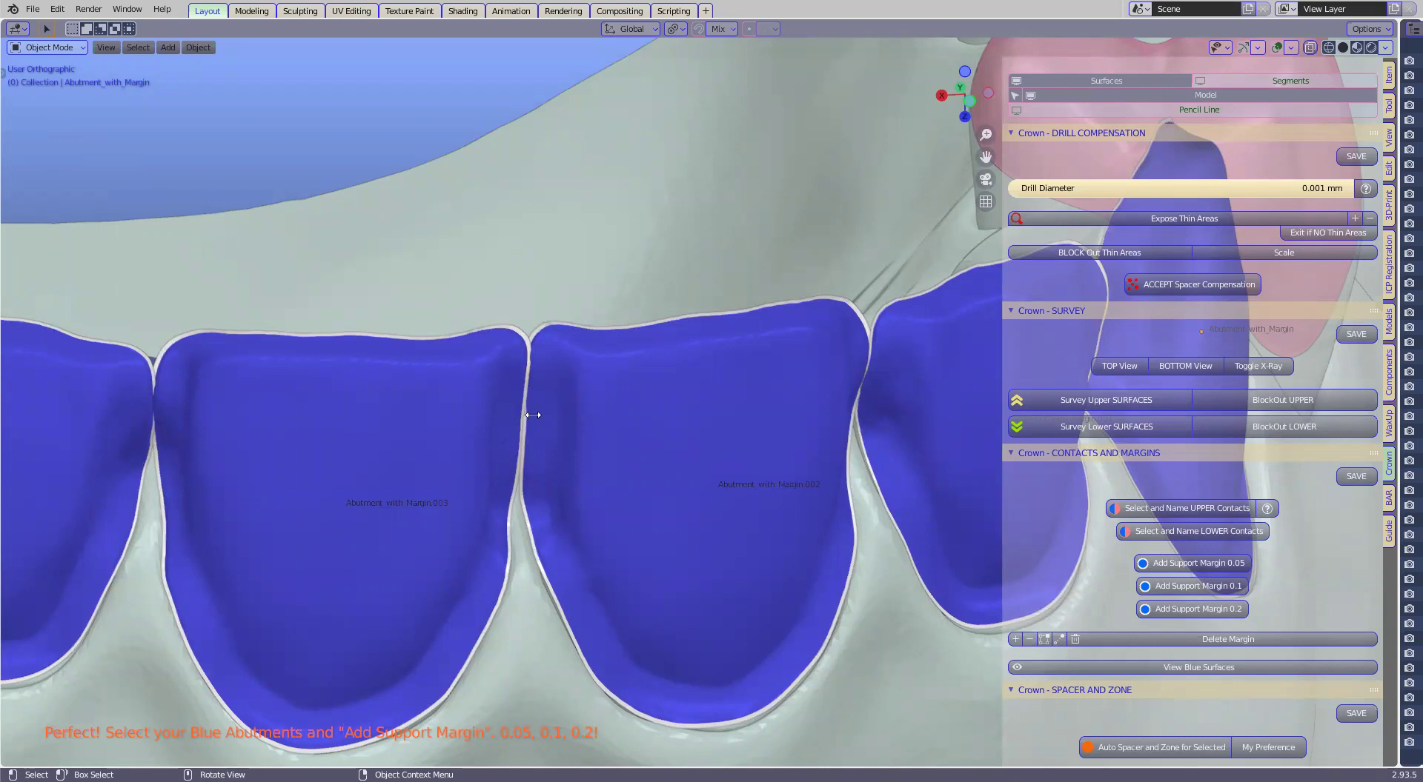
scroll(533, 415, "down", 3)
left_click(553, 389)
middle_click_drag(553, 389, 1006, 515)
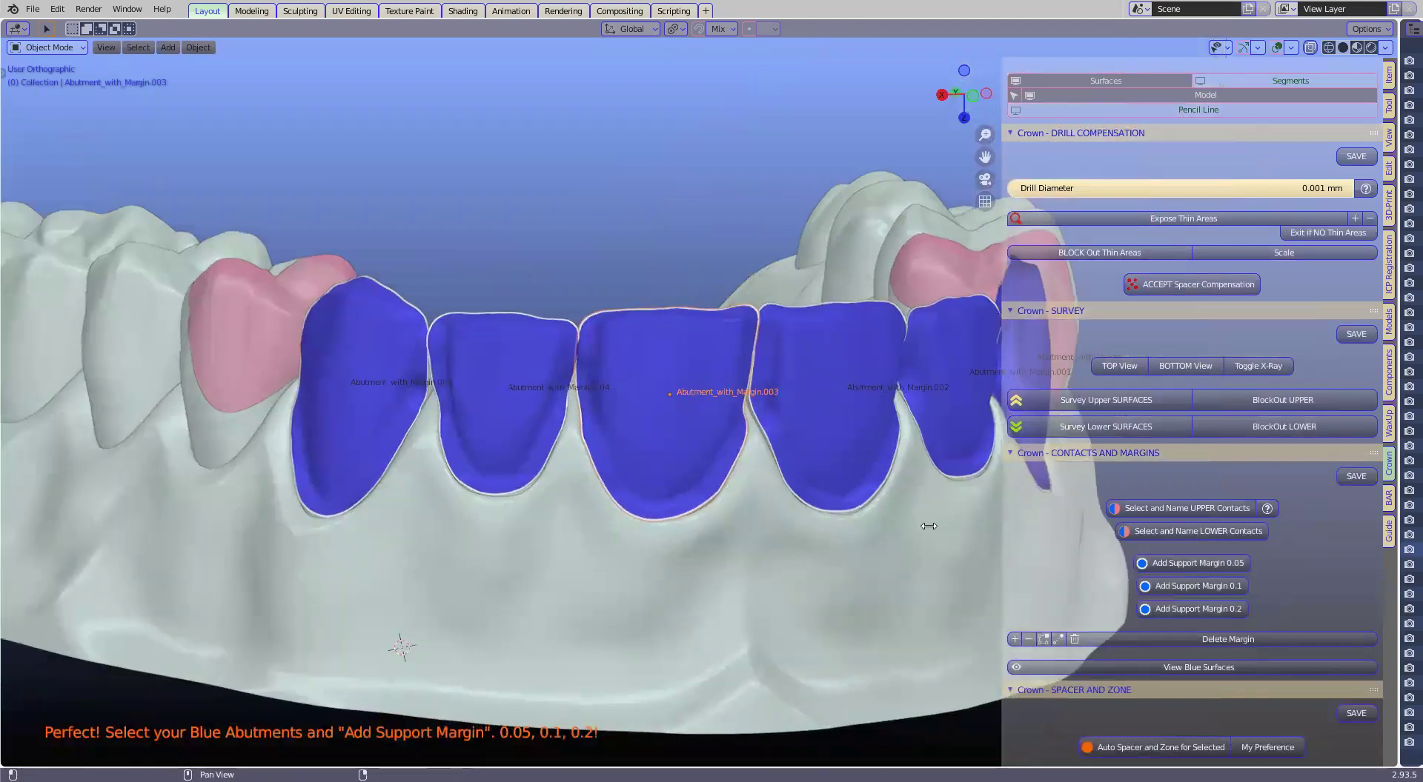
left_click_drag(1001, 520, 925, 520)
scroll(587, 337, "up", 3)
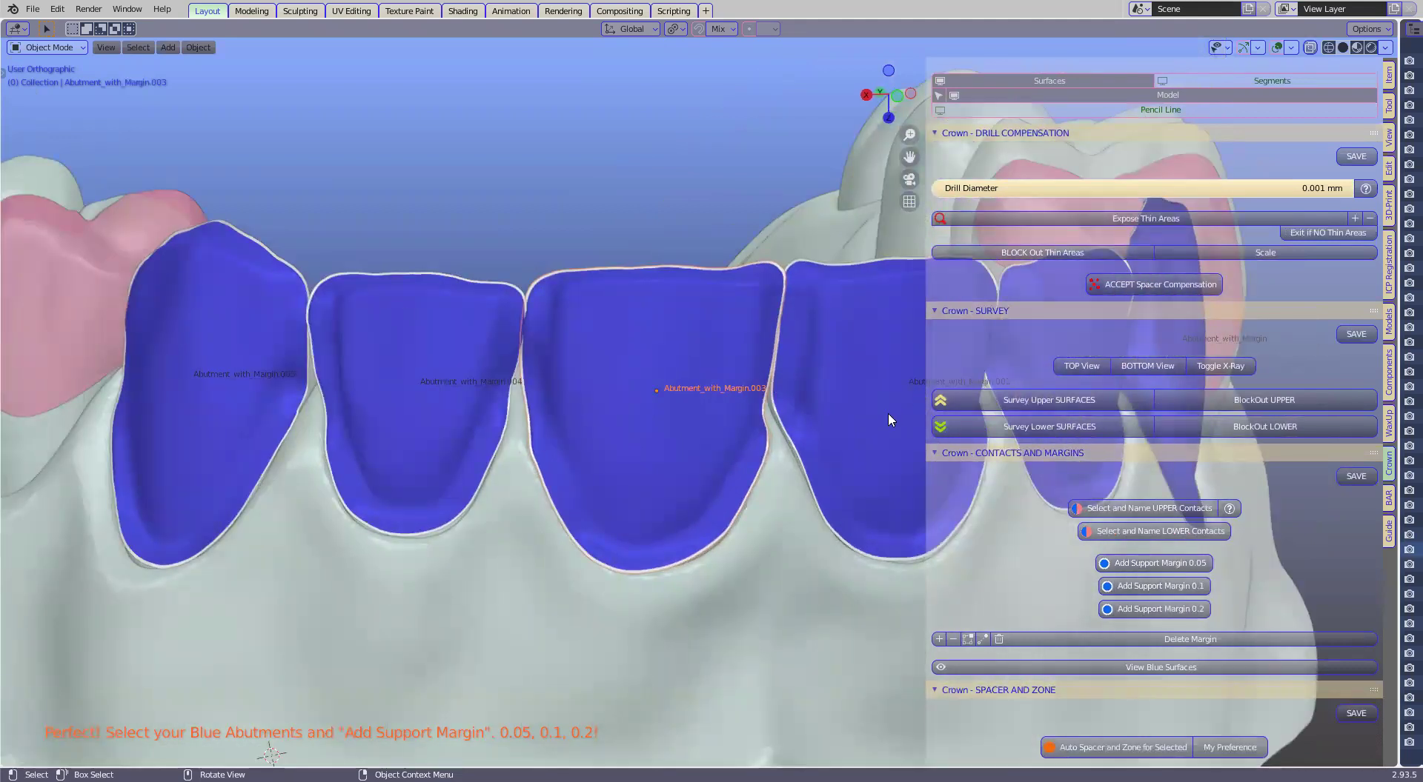
Step: Expand only the Spacer and Zone section of the Crown tools, collapsing all the others
scroll(882, 414, "down", 1)
scroll(1385, 459, "down", 2)
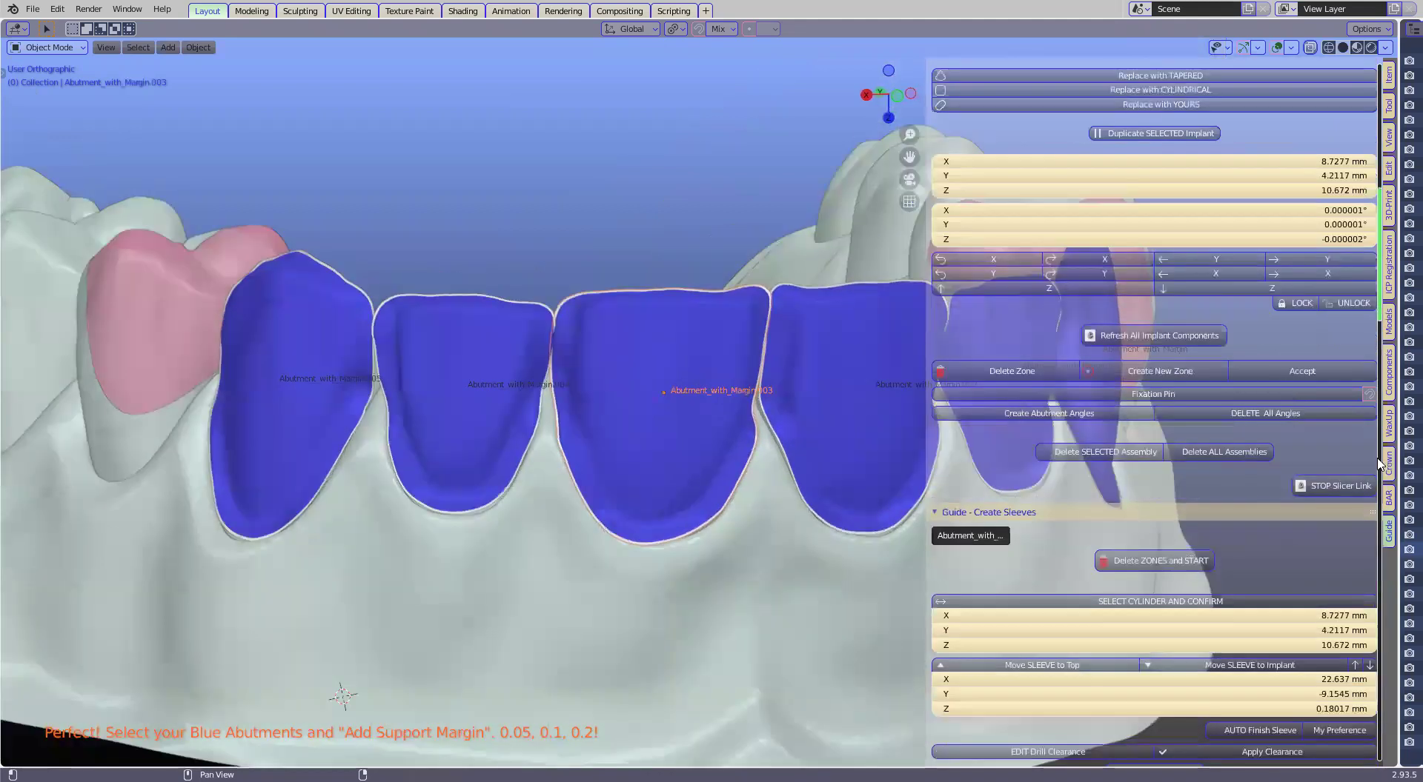
scroll(1380, 464, "up", 1)
scroll(1380, 463, "up", 2)
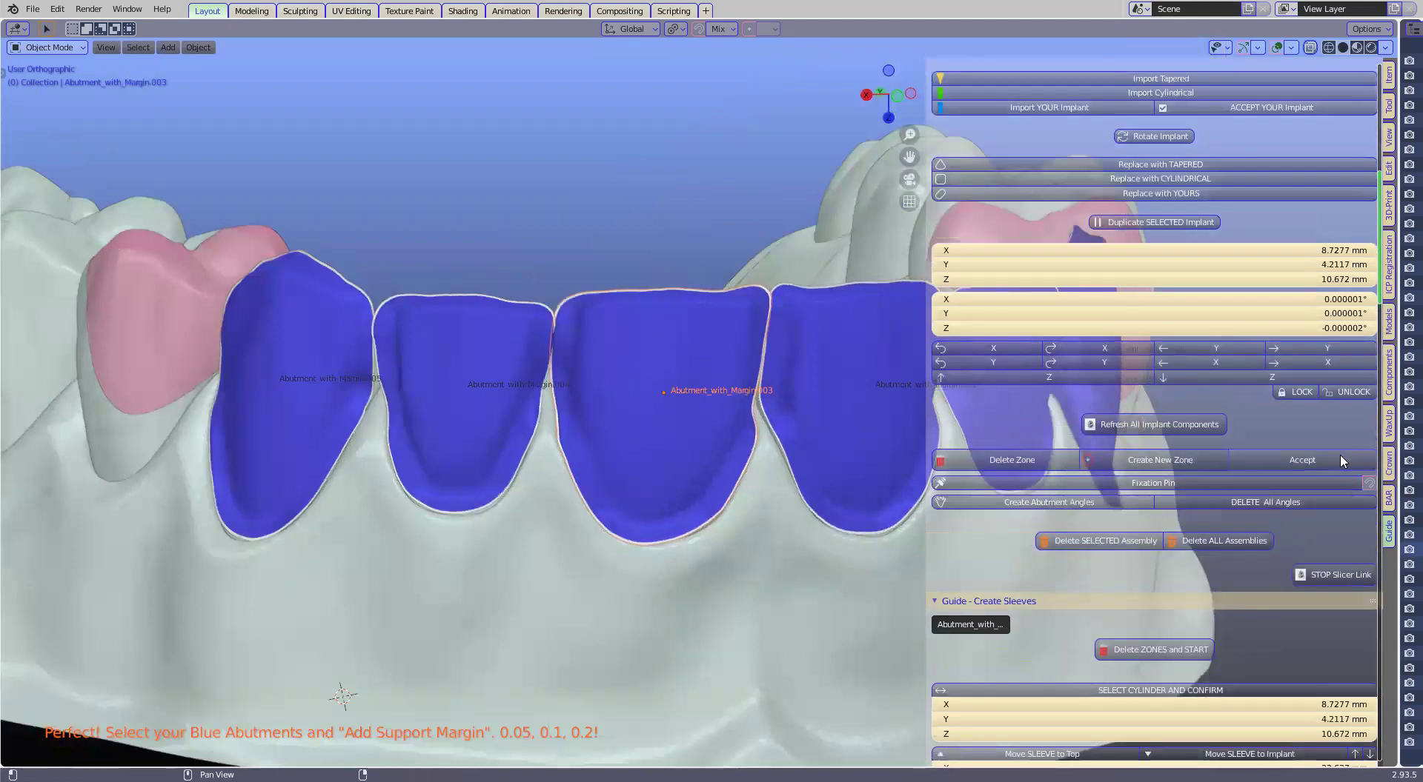
scroll(1380, 463, "up", 2)
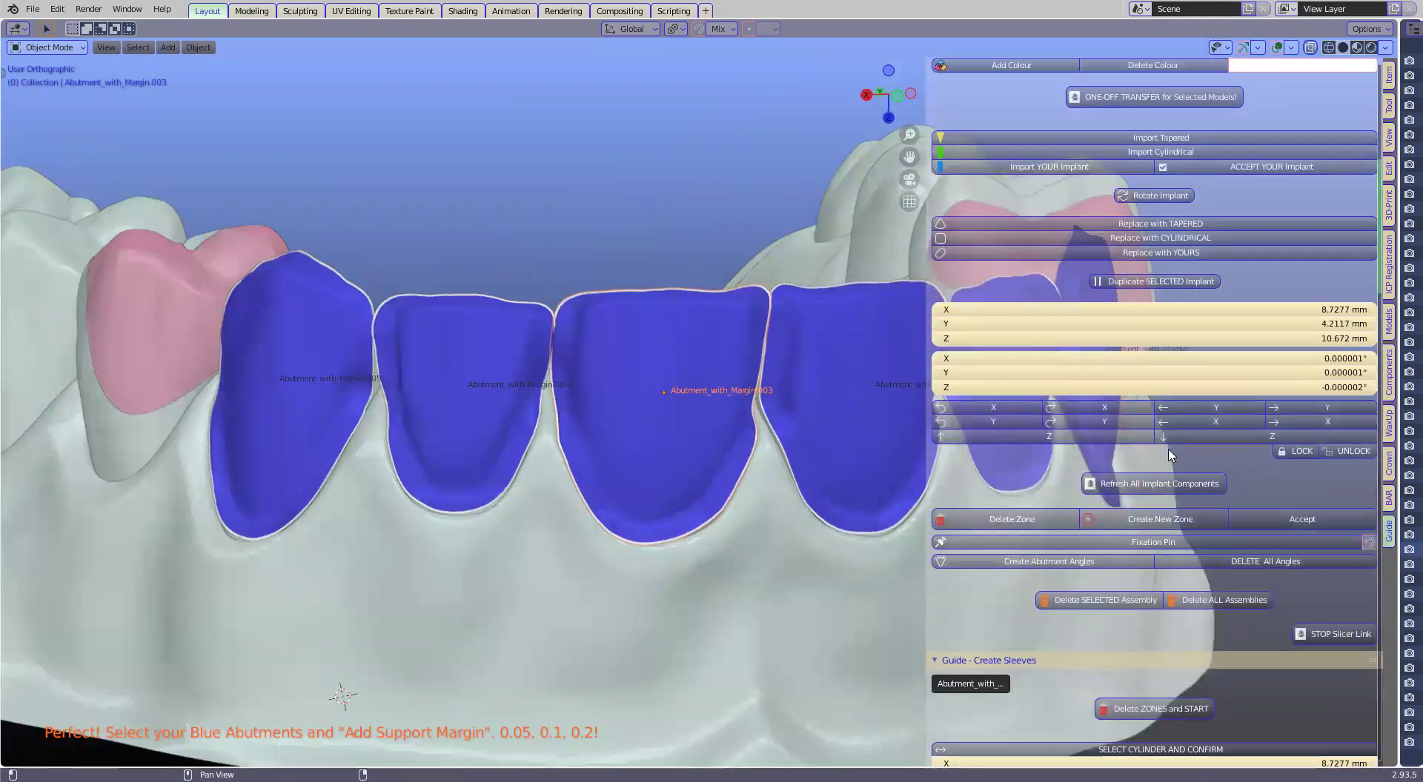
scroll(1168, 448, "up", 1)
scroll(1168, 452, "up", 2, "ctrl")
scroll(1167, 454, "down", 12)
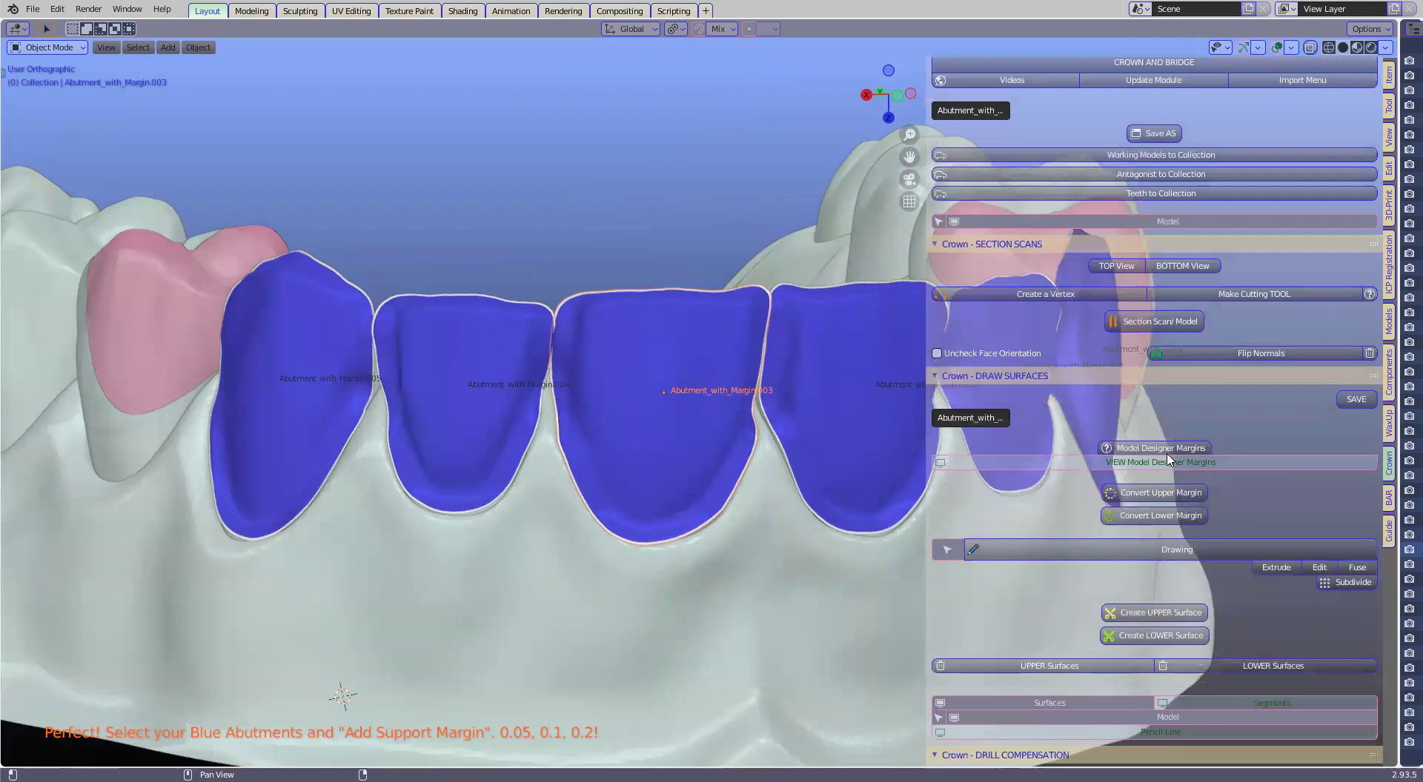
scroll(1147, 454, "down", 12)
left_click(1148, 454, "ctrl")
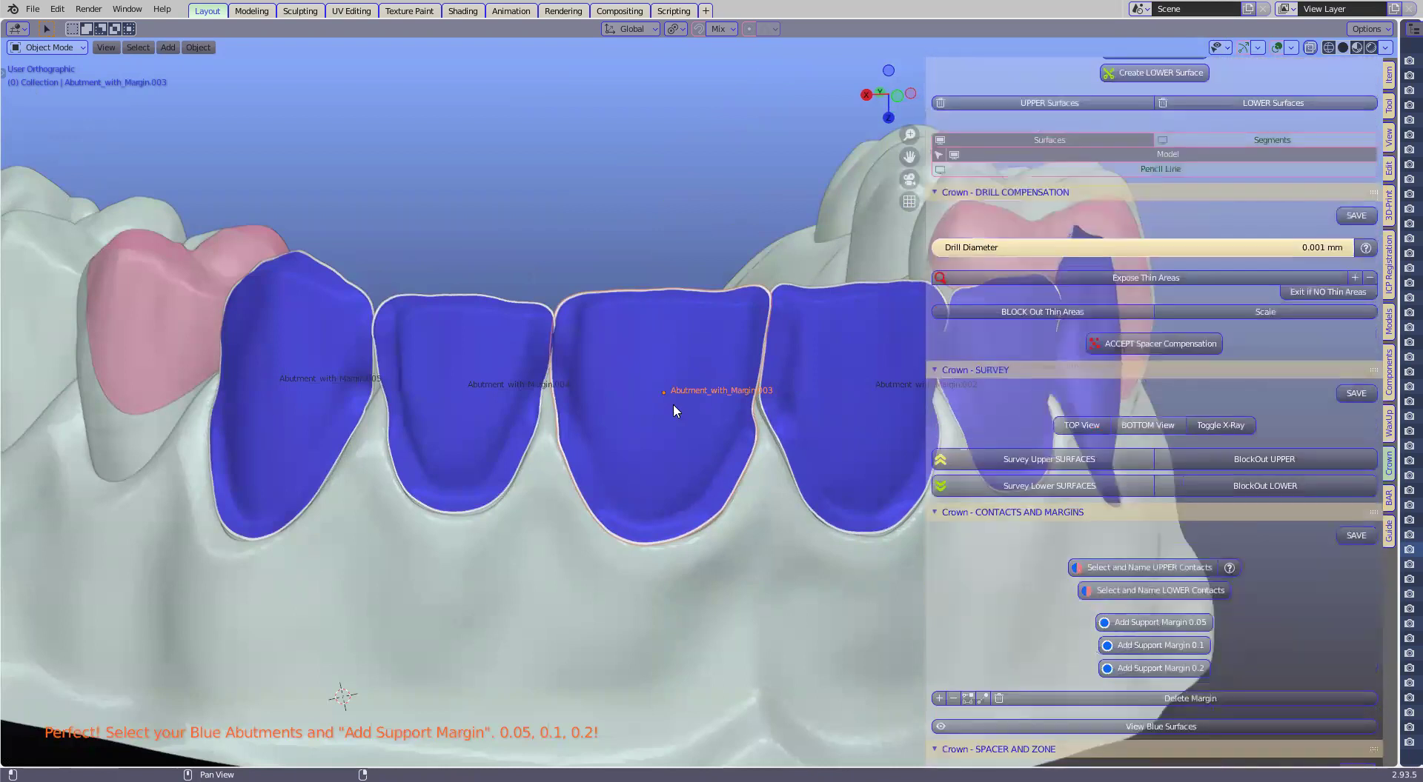
Step: Add a spacer to the selected central incisor surface
scroll(674, 340, "up", 3)
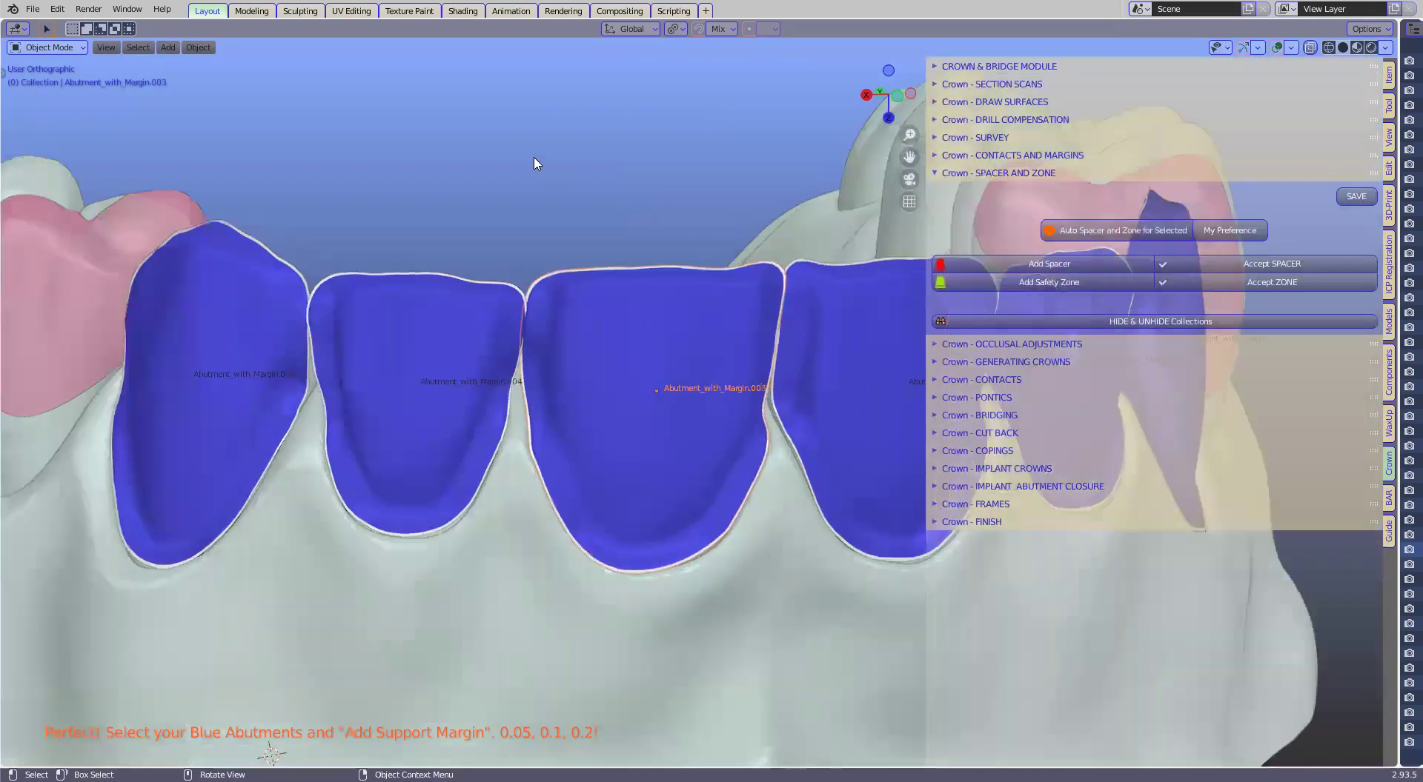
scroll(790, 406, "up", 2)
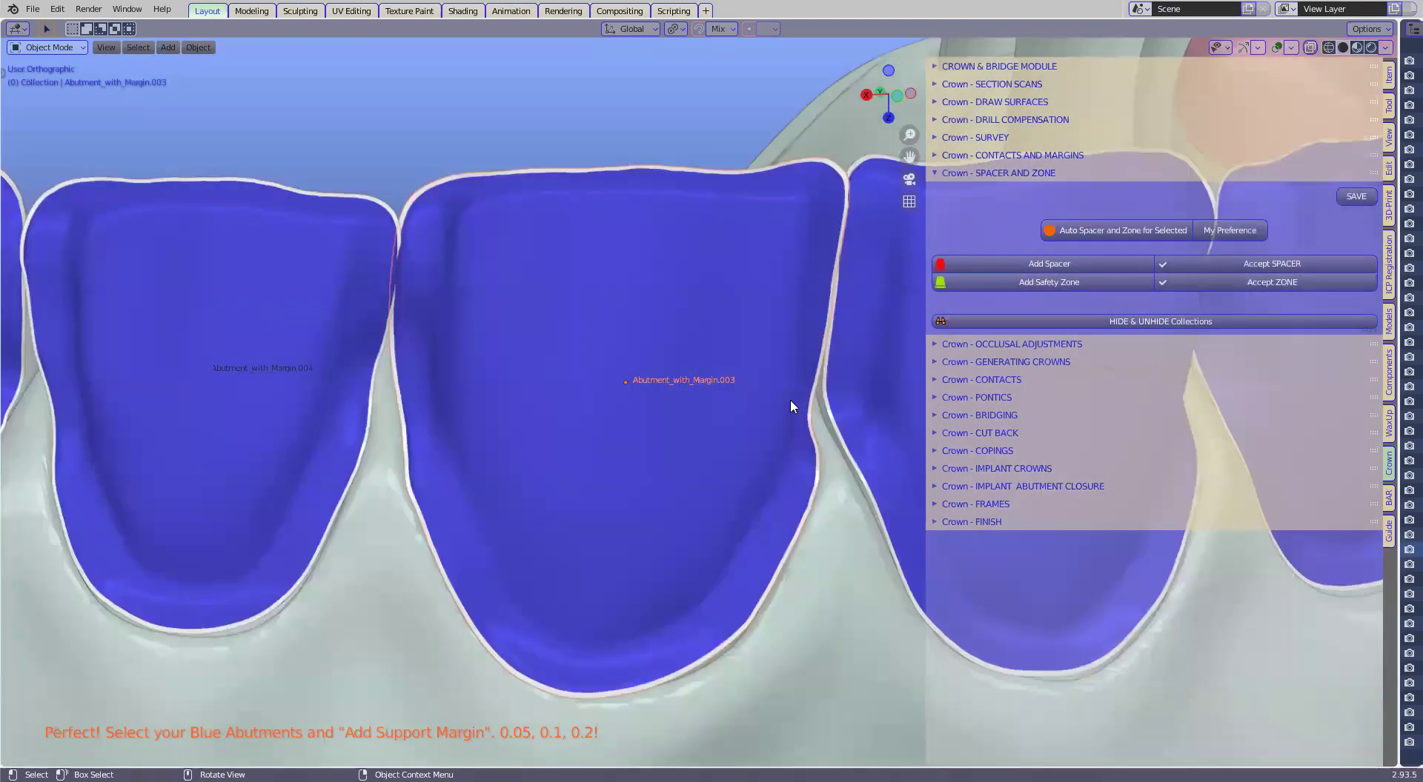
left_click(1013, 266)
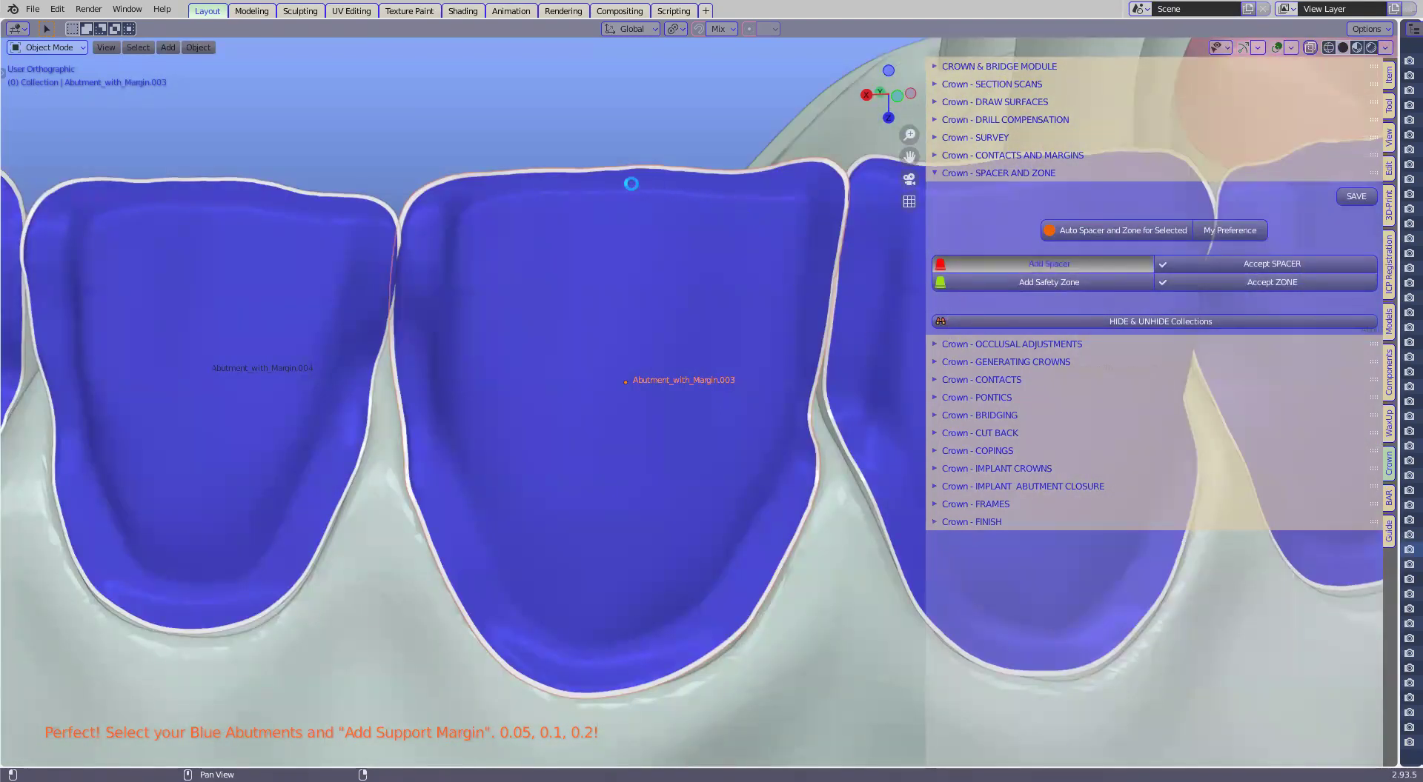
left_click(548, 371)
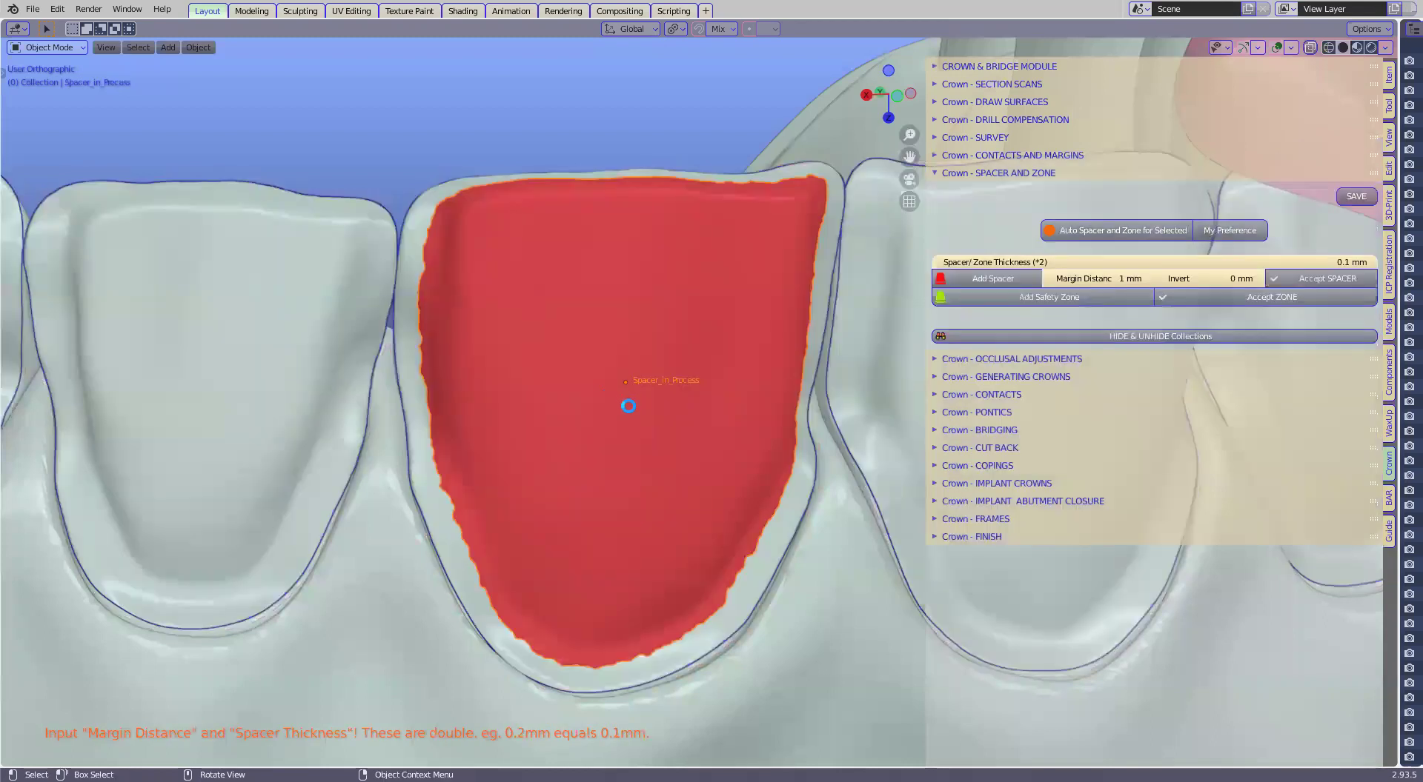
Step: Widen the tools sidebar so the spacer's thickness, margin distance and invert settings are fully readable
scroll(629, 406, "down", 2)
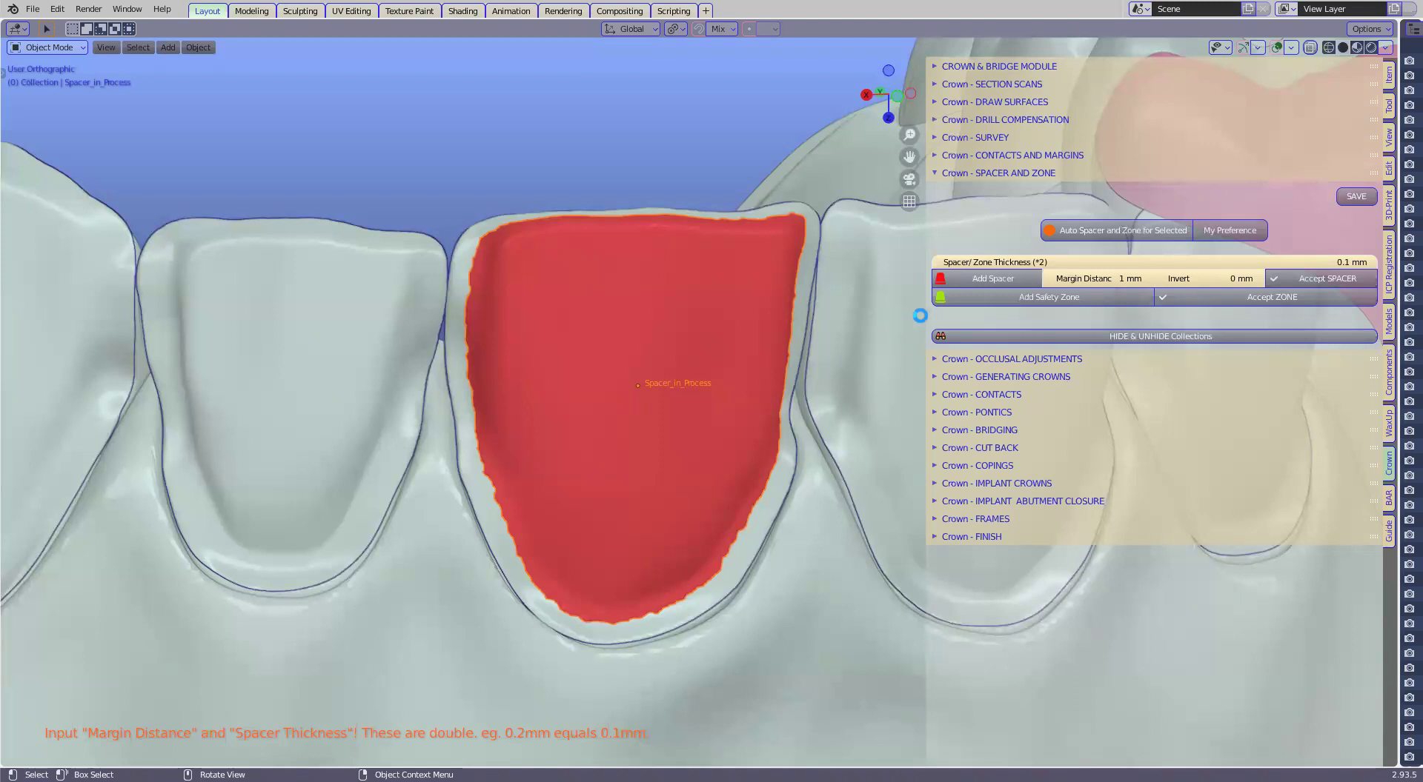
left_click_drag(926, 318, 811, 320)
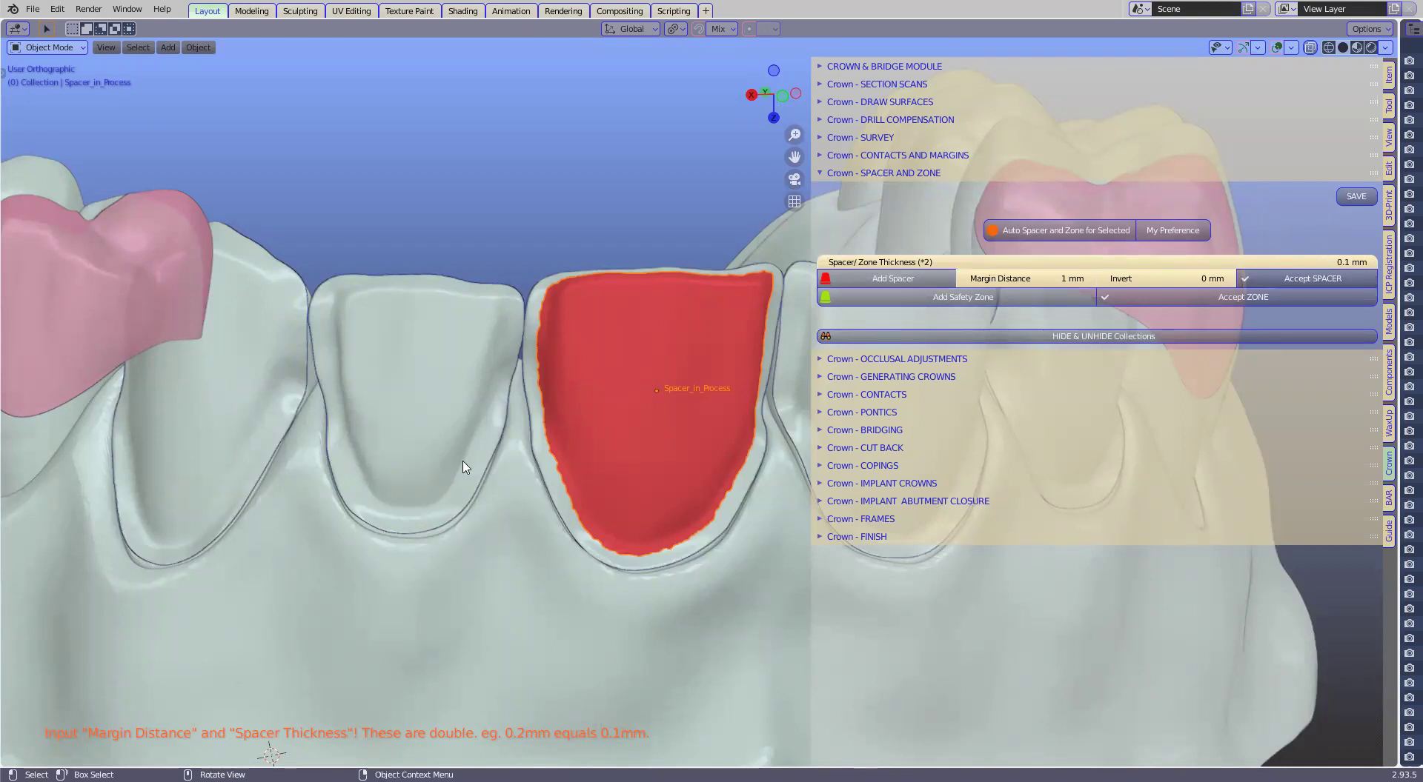
scroll(479, 464, "up", 2)
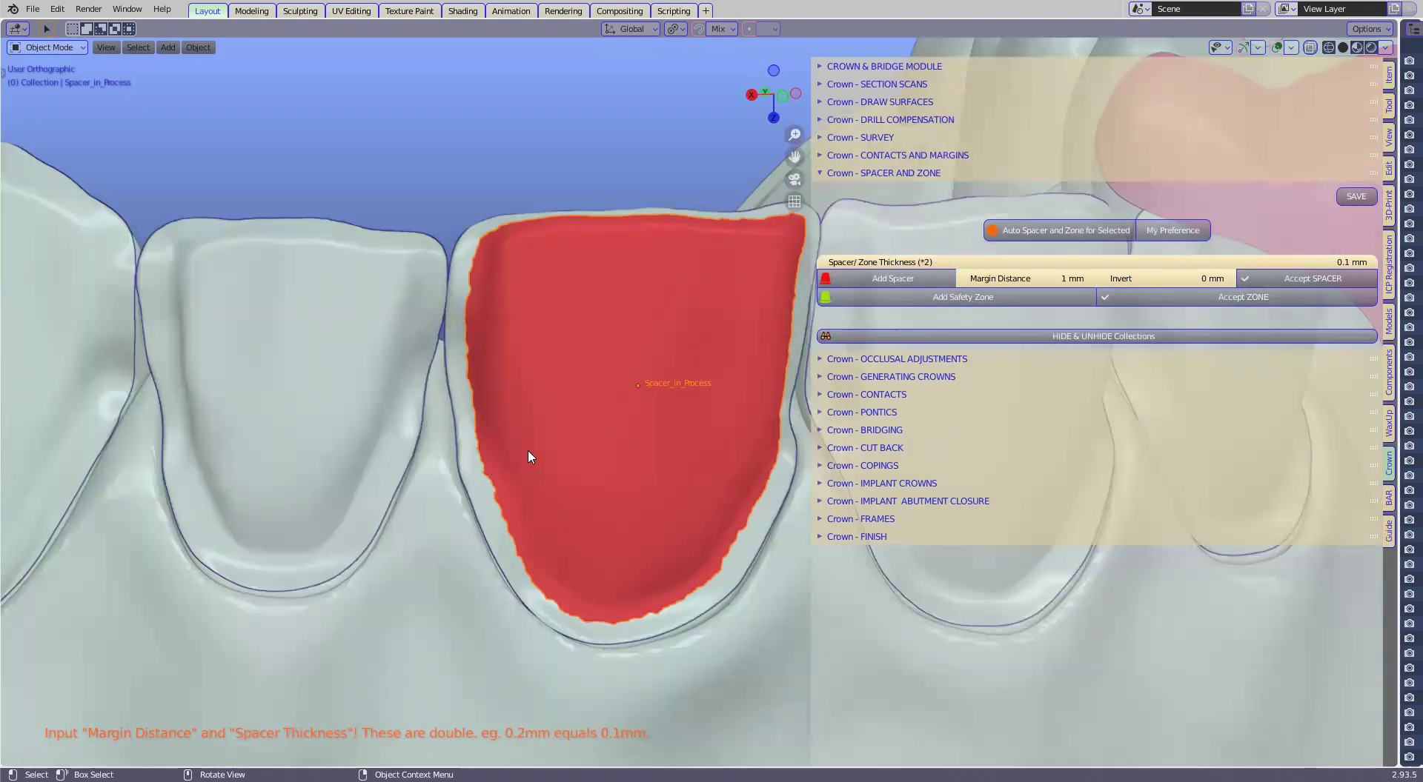
scroll(549, 444, "down", 2)
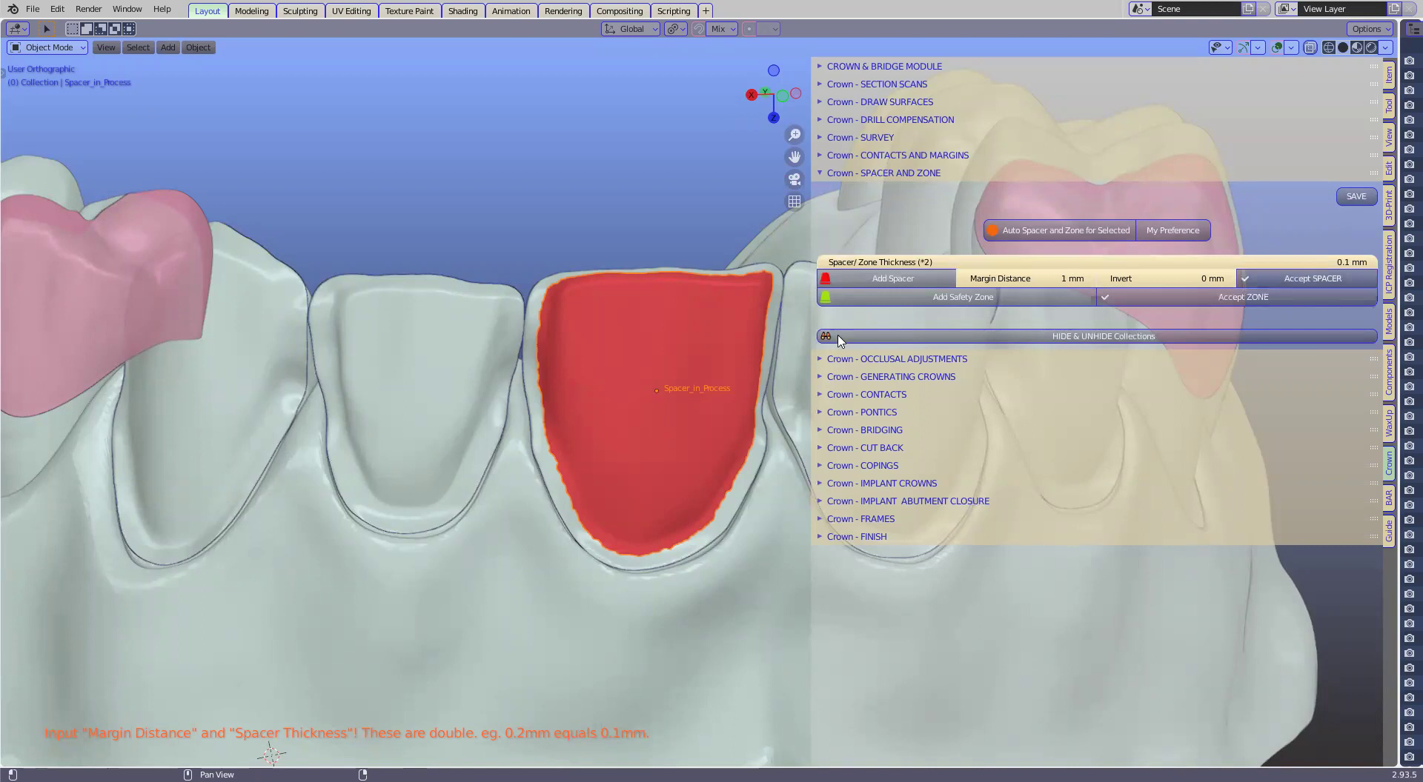
left_click_drag(811, 333, 778, 332)
Step: Try a margin distance of 0.5 mm for the central incisor's spacer
scroll(634, 381, "up", 1)
scroll(301, 621, "up", 1)
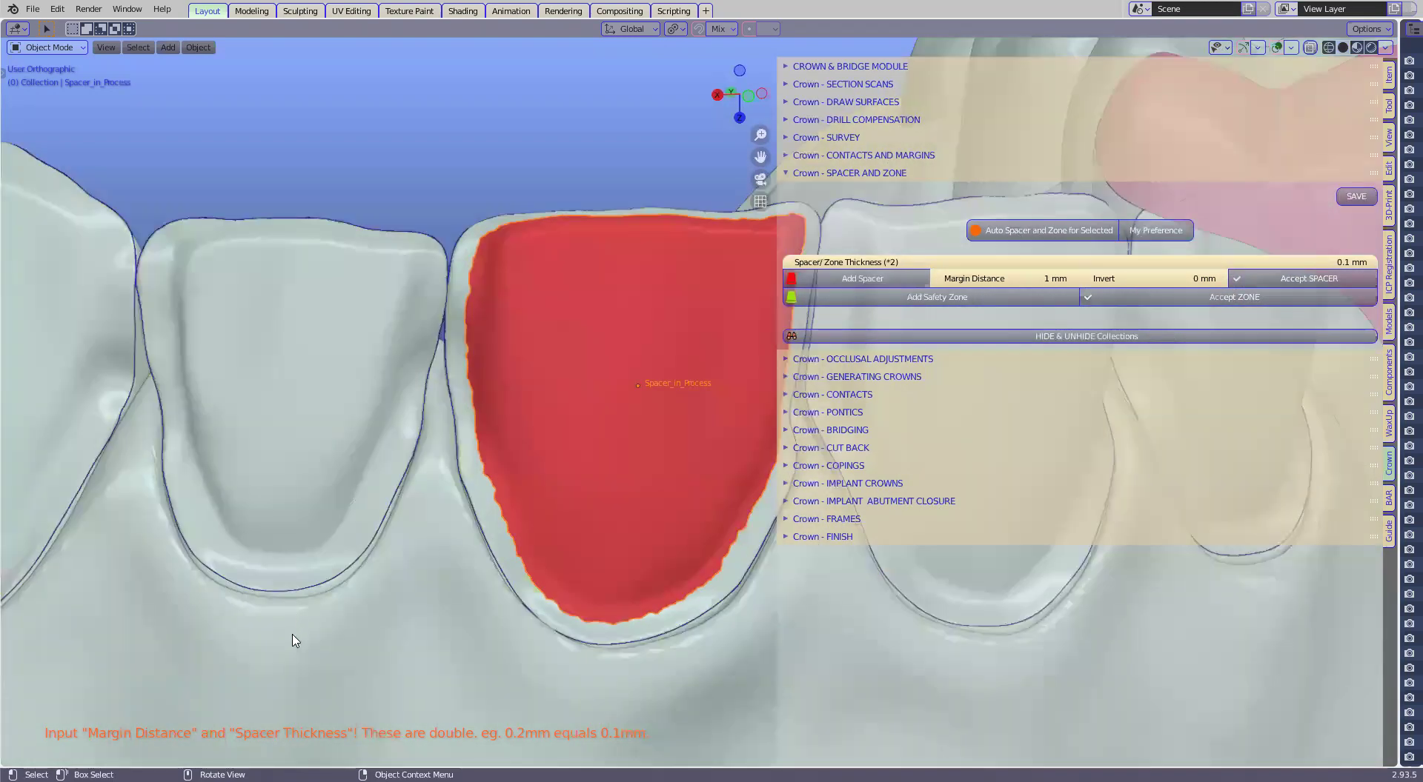
scroll(335, 621, "up", 1)
middle_click_drag(482, 609, 330, 621, "shift")
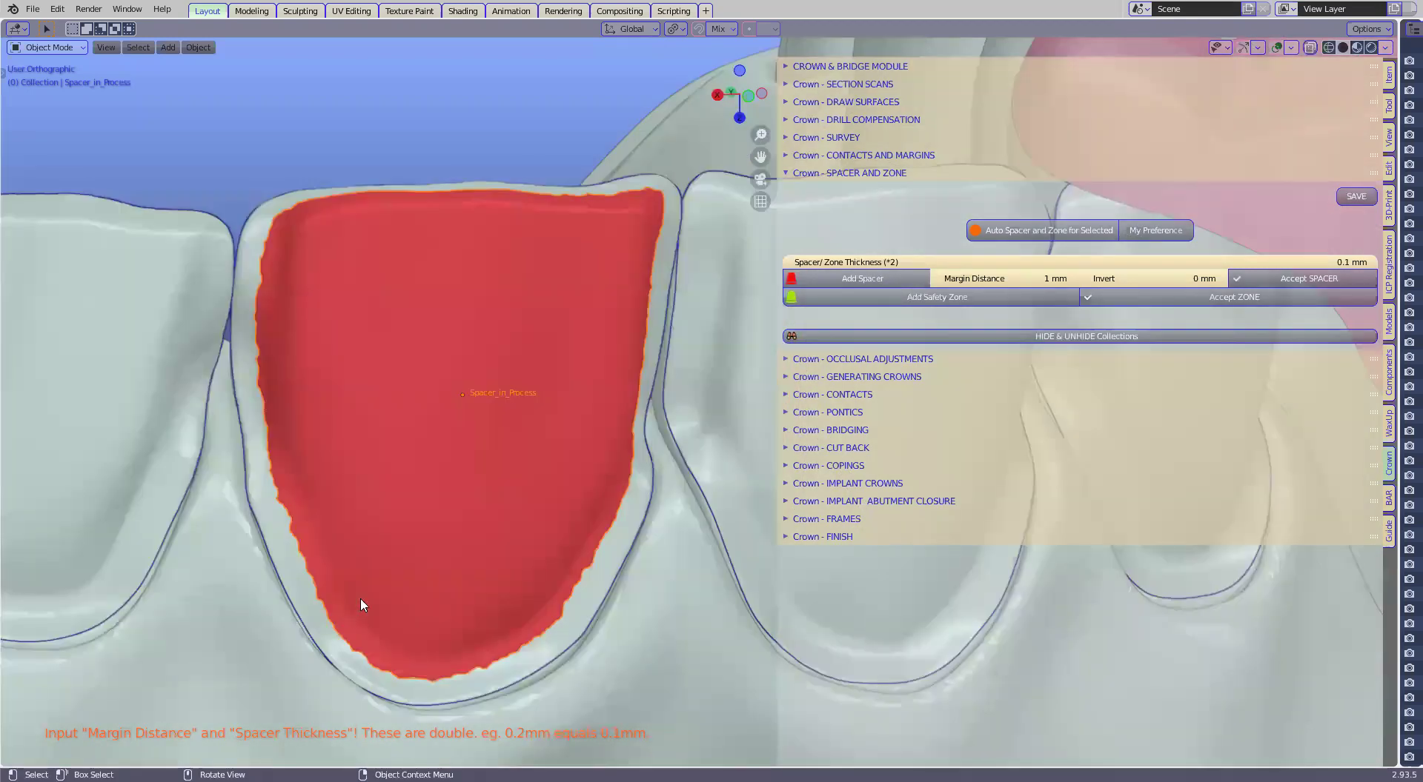
left_click(1009, 278)
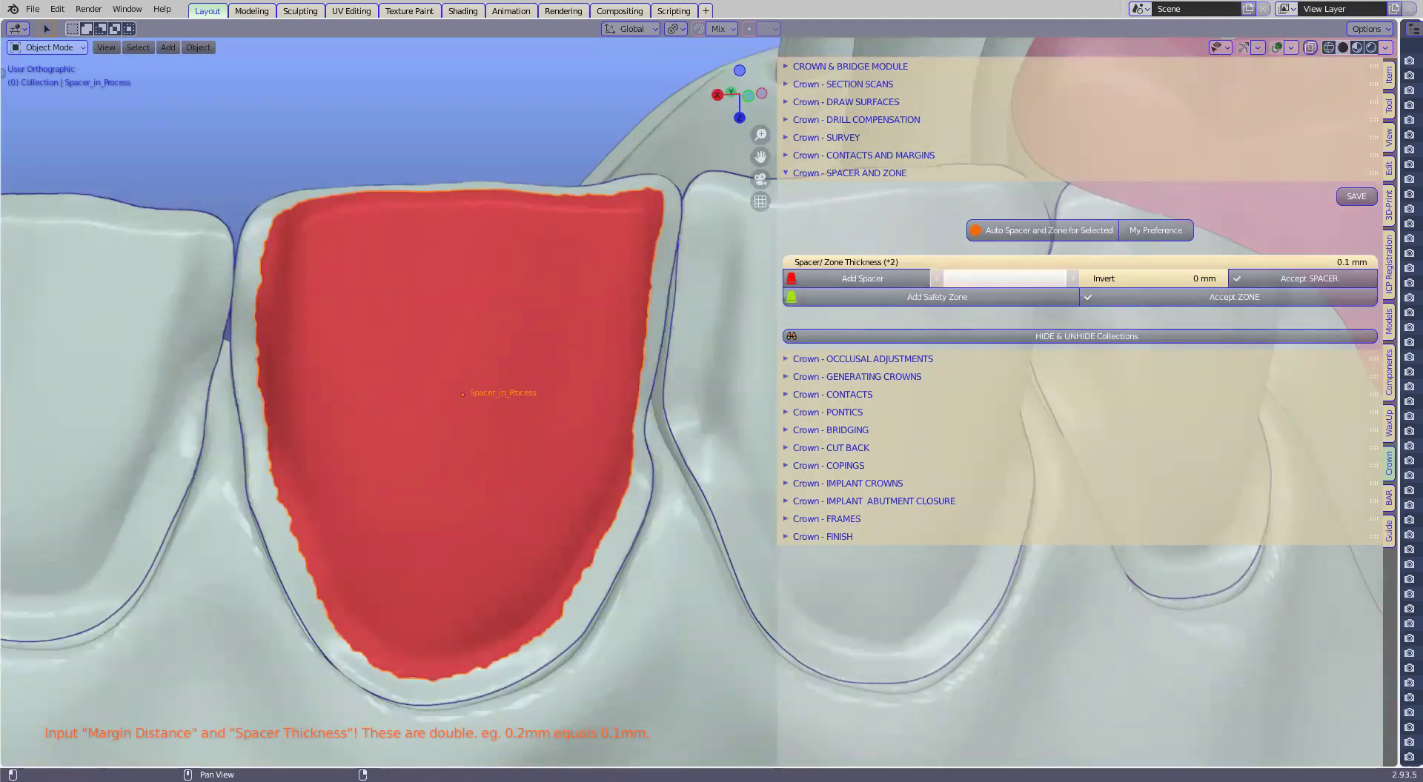
type("0.")
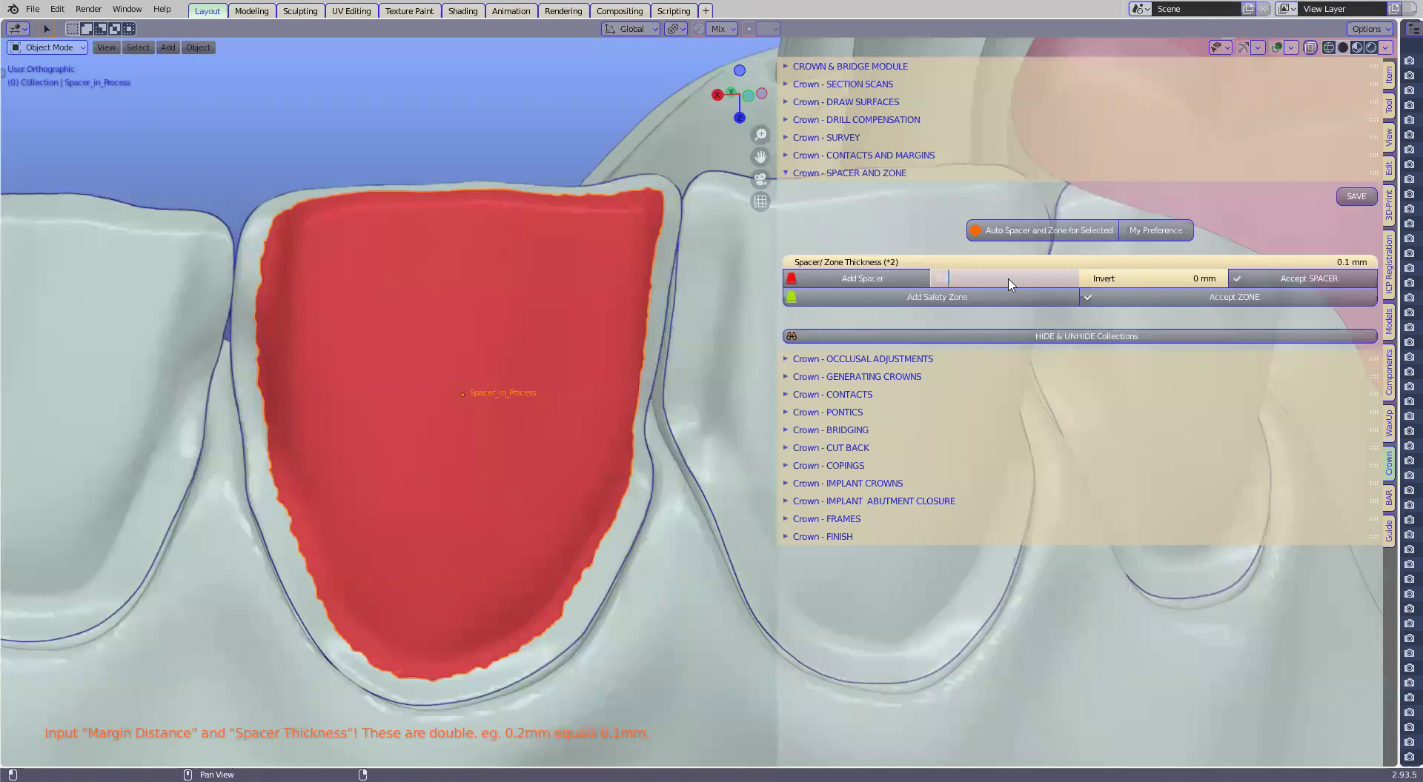
type("5")
key("Return")
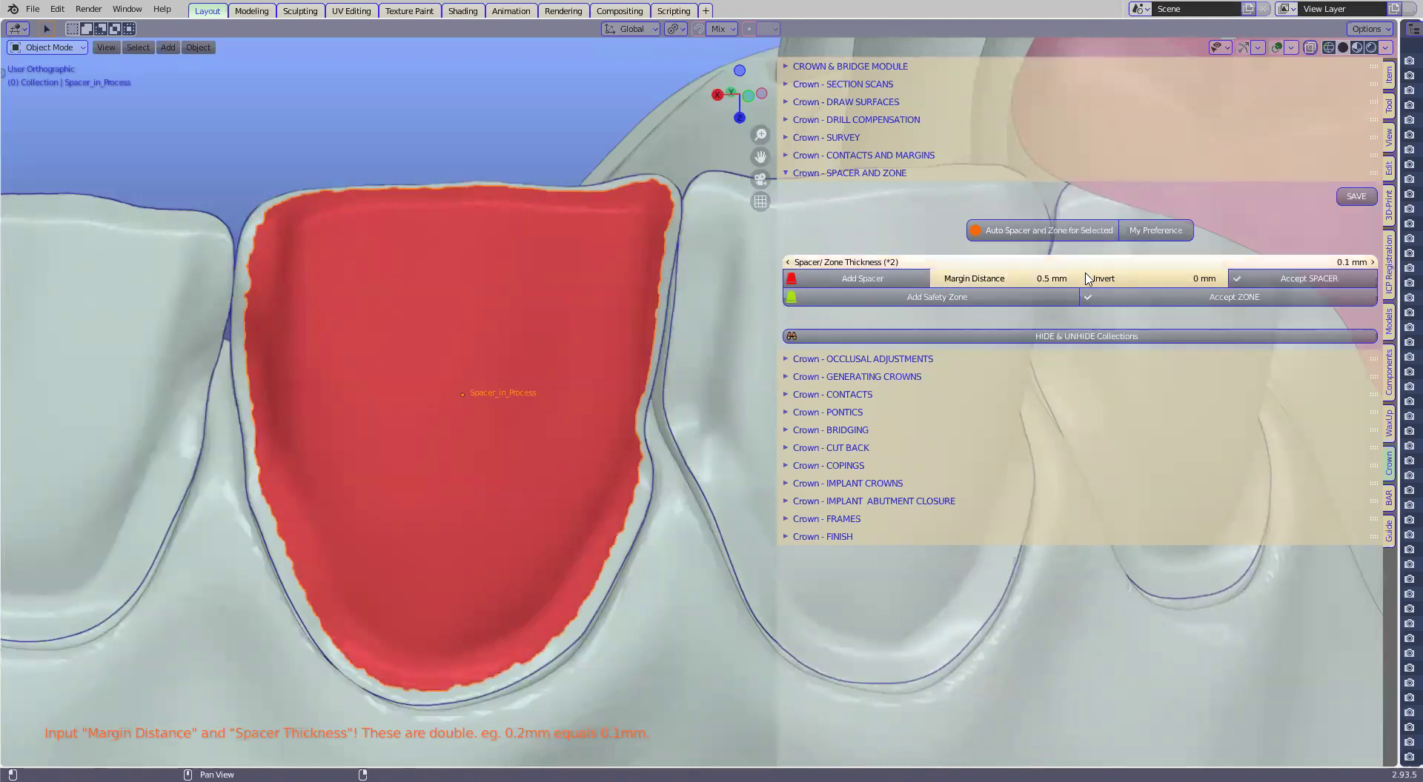
Step: Set the central incisor spacer's margin distance to 1 mm and accept the spacer
left_click(1015, 280)
type("1")
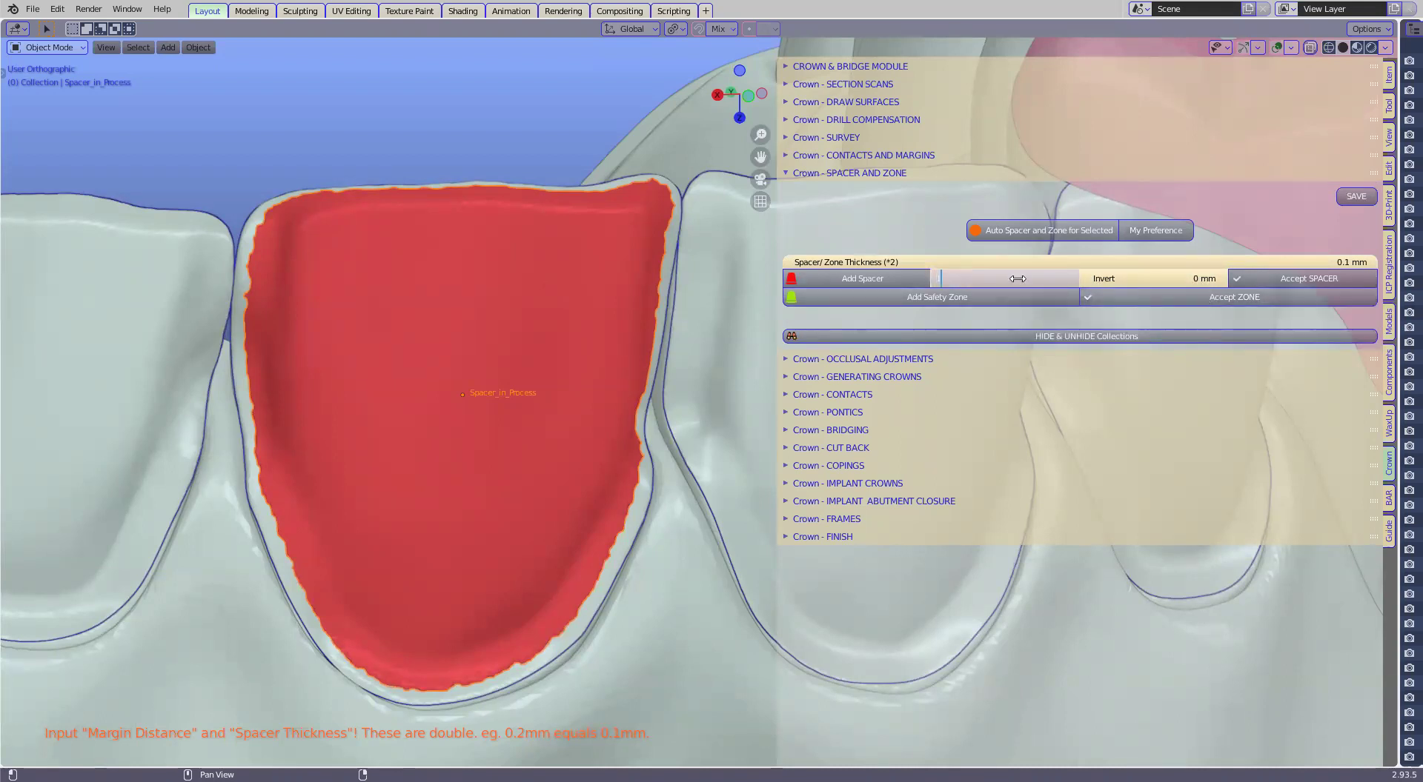
key("Return")
left_click(1262, 286)
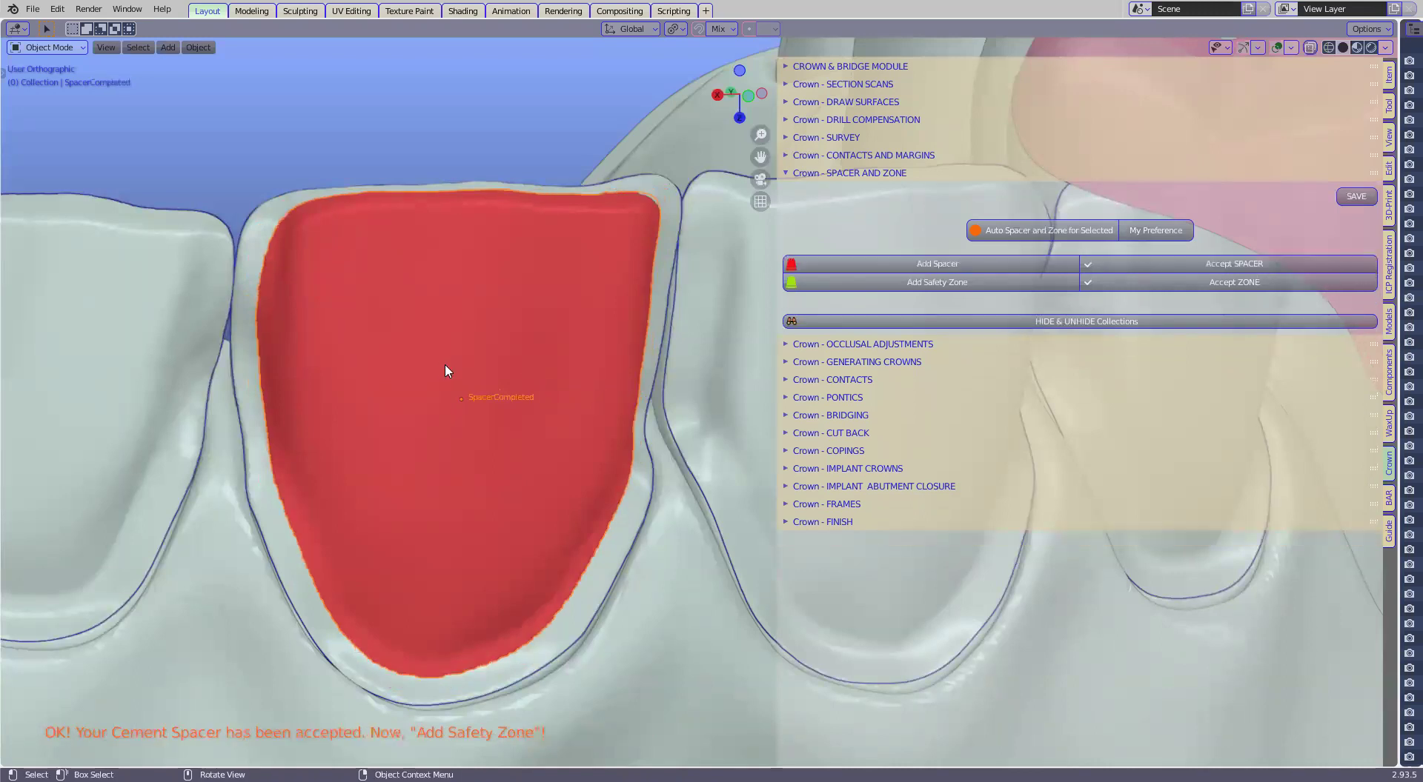
Step: Add a safety zone with a thickness setting of 1 mm over the central incisor and accept it
scroll(567, 359, "down", 3)
left_click(937, 282)
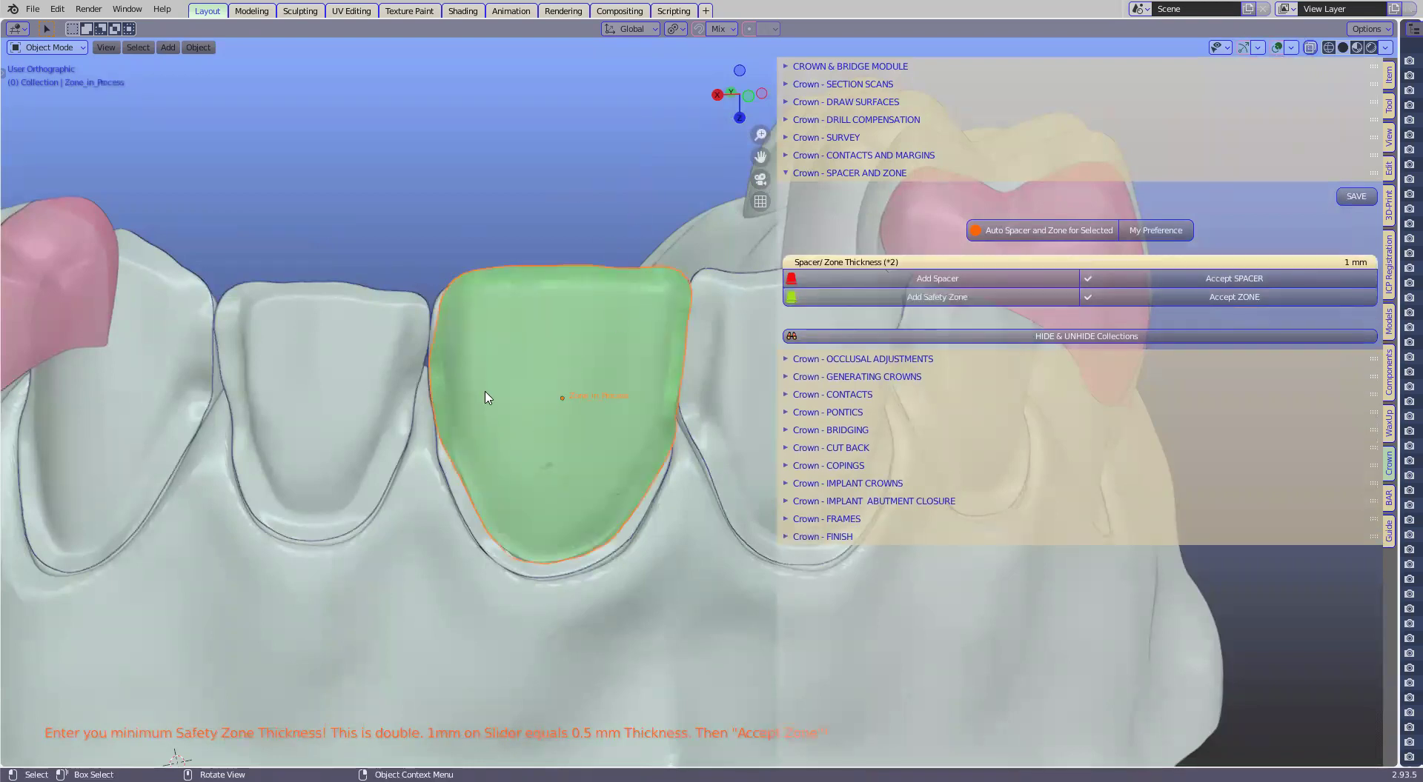
left_click(1217, 301)
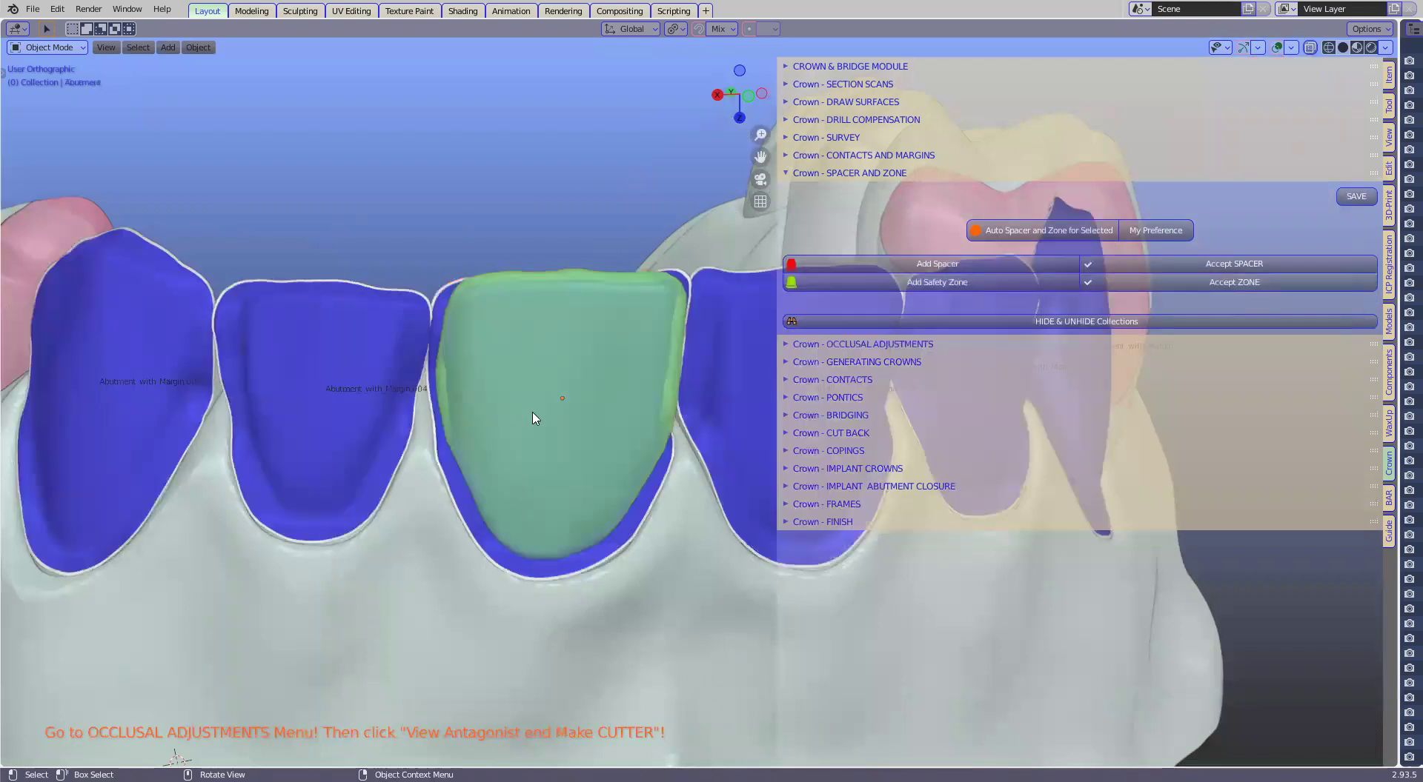
Step: Examine the central incisor's safety zone and its neighbouring abutment surfaces from several angles and distances
scroll(566, 406, "down", 2)
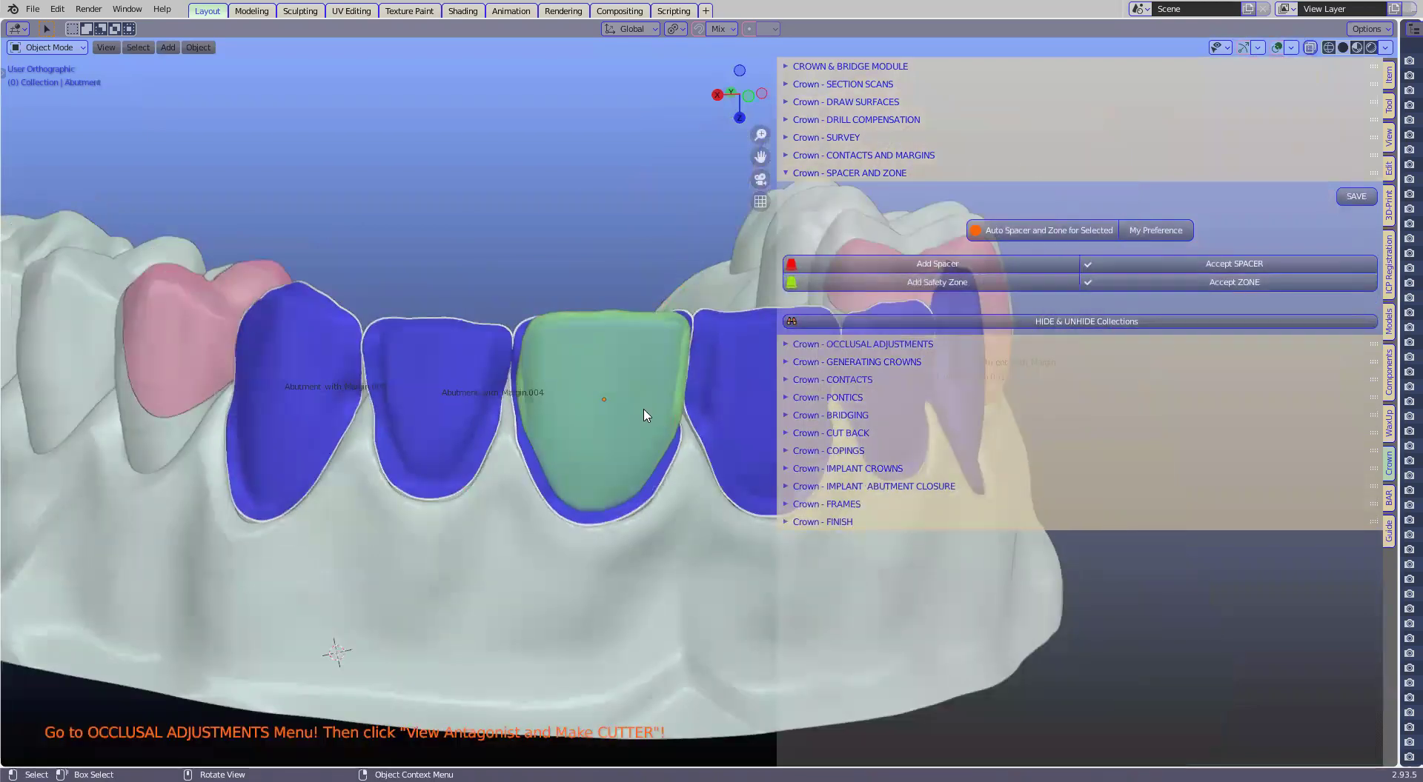
middle_click_drag(770, 395, 775, 409)
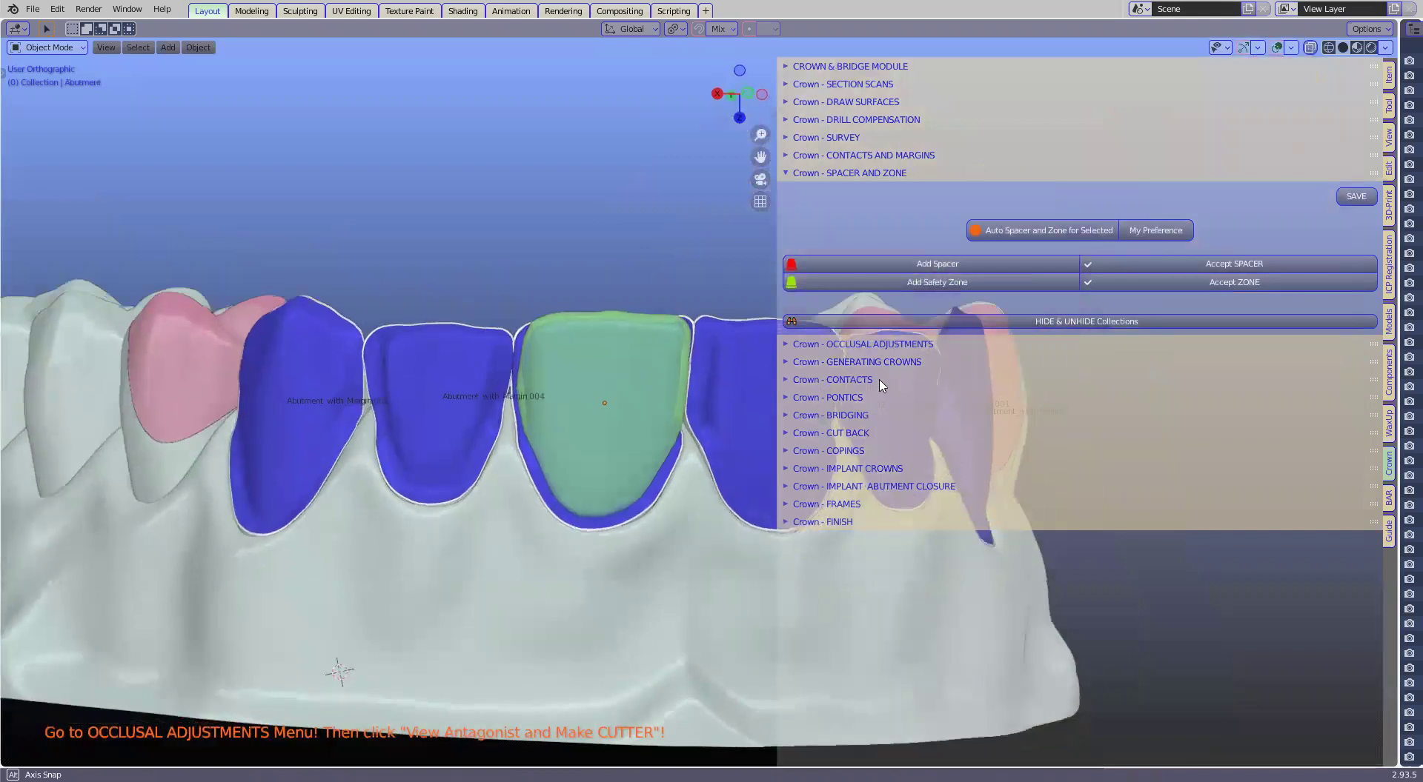
middle_click_drag(606, 419, 604, 437)
scroll(607, 437, "down", 1)
scroll(607, 446, "up", 1)
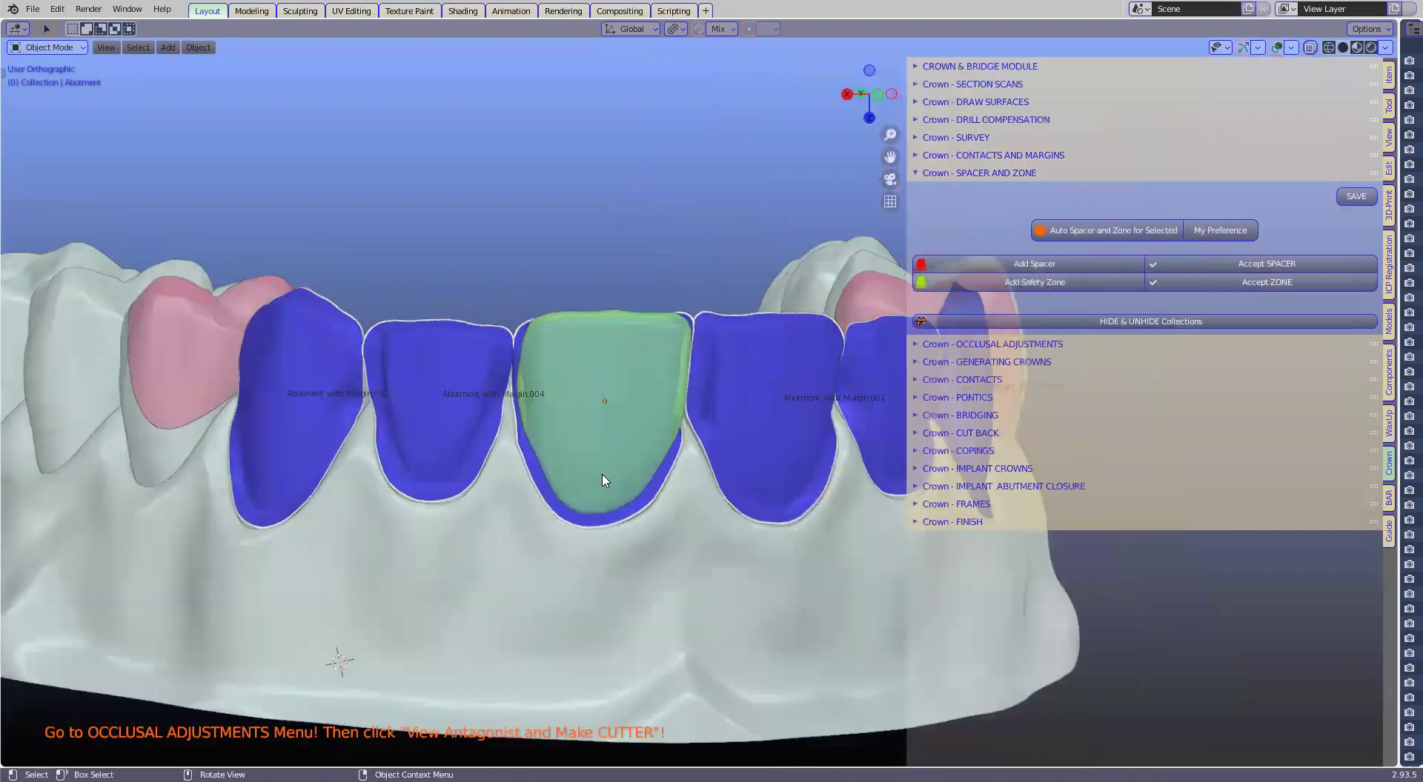
scroll(609, 637, "up", 3)
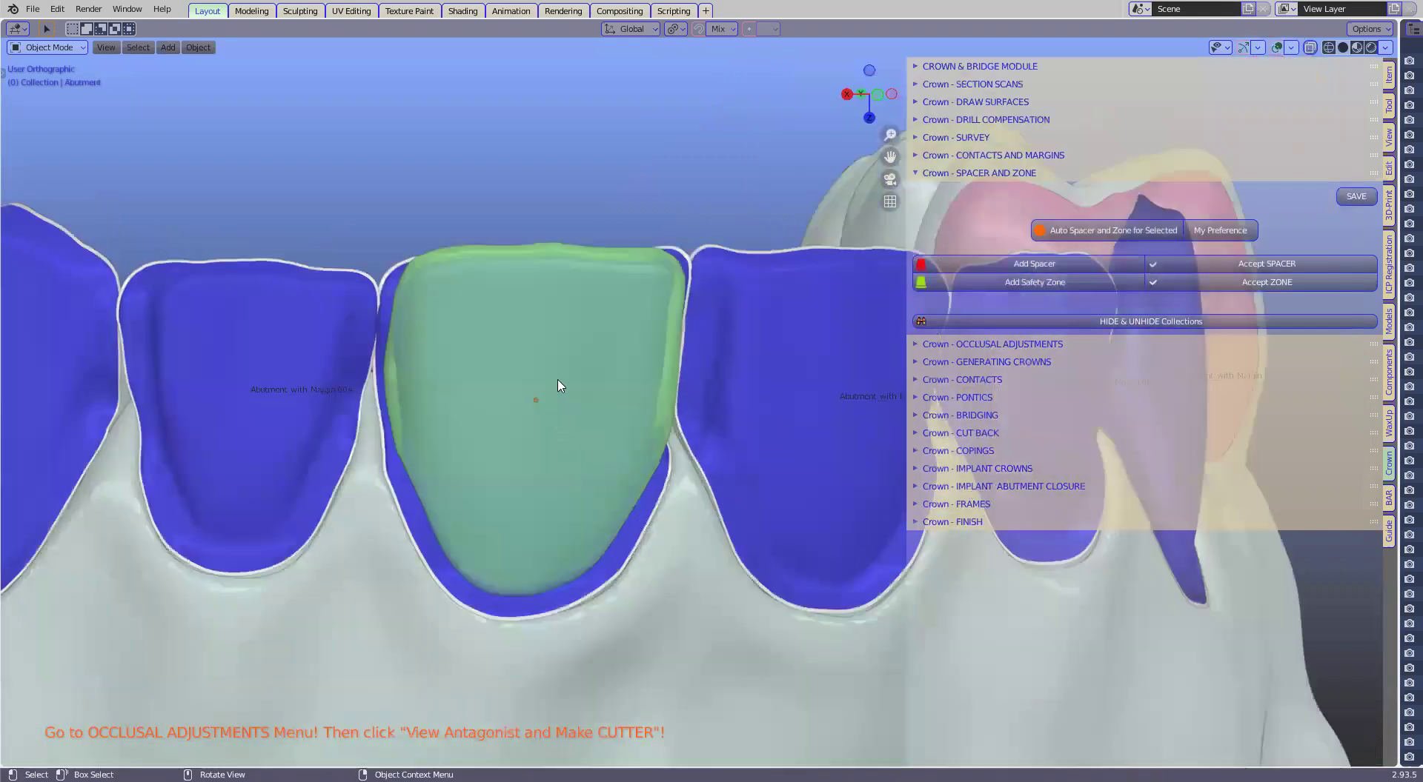
middle_click_drag(609, 330, 580, 400)
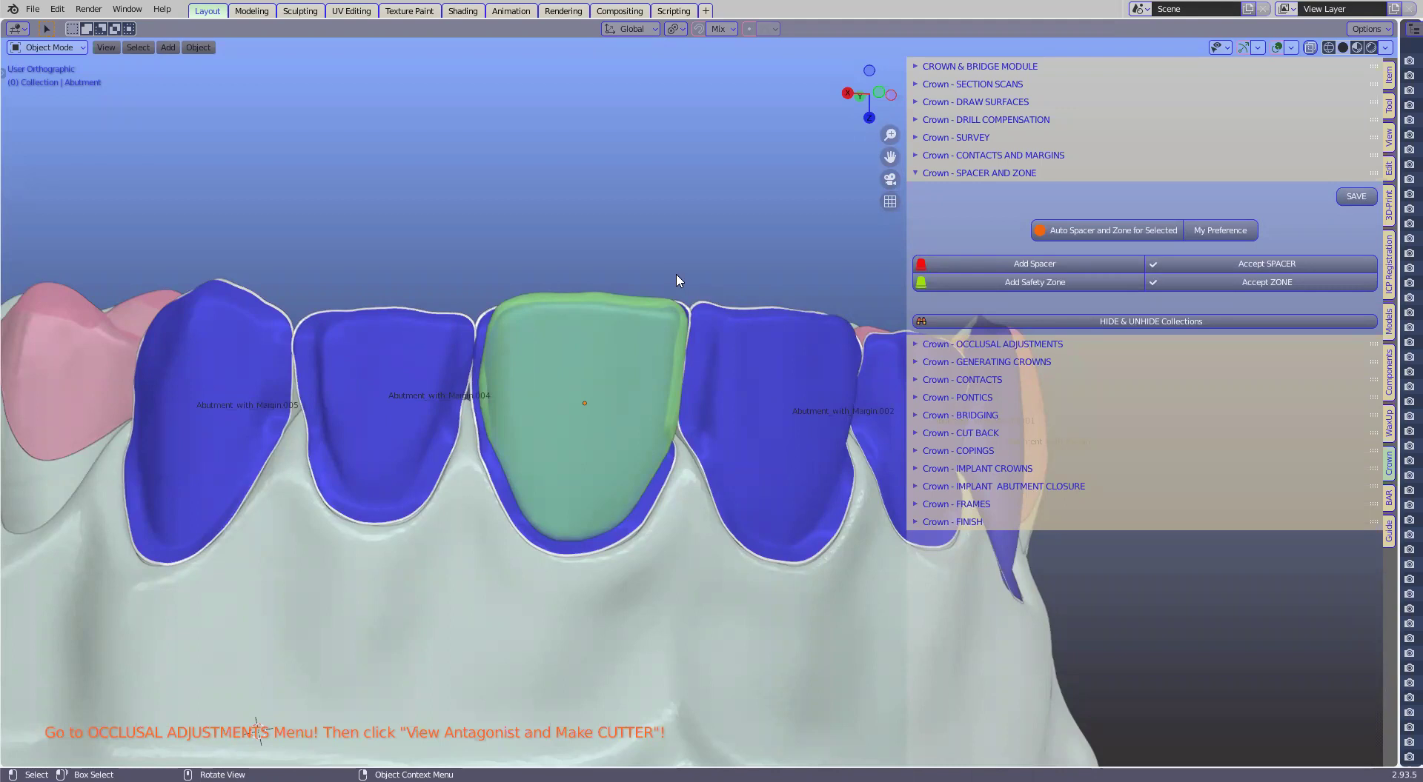
scroll(668, 274, "down", 1)
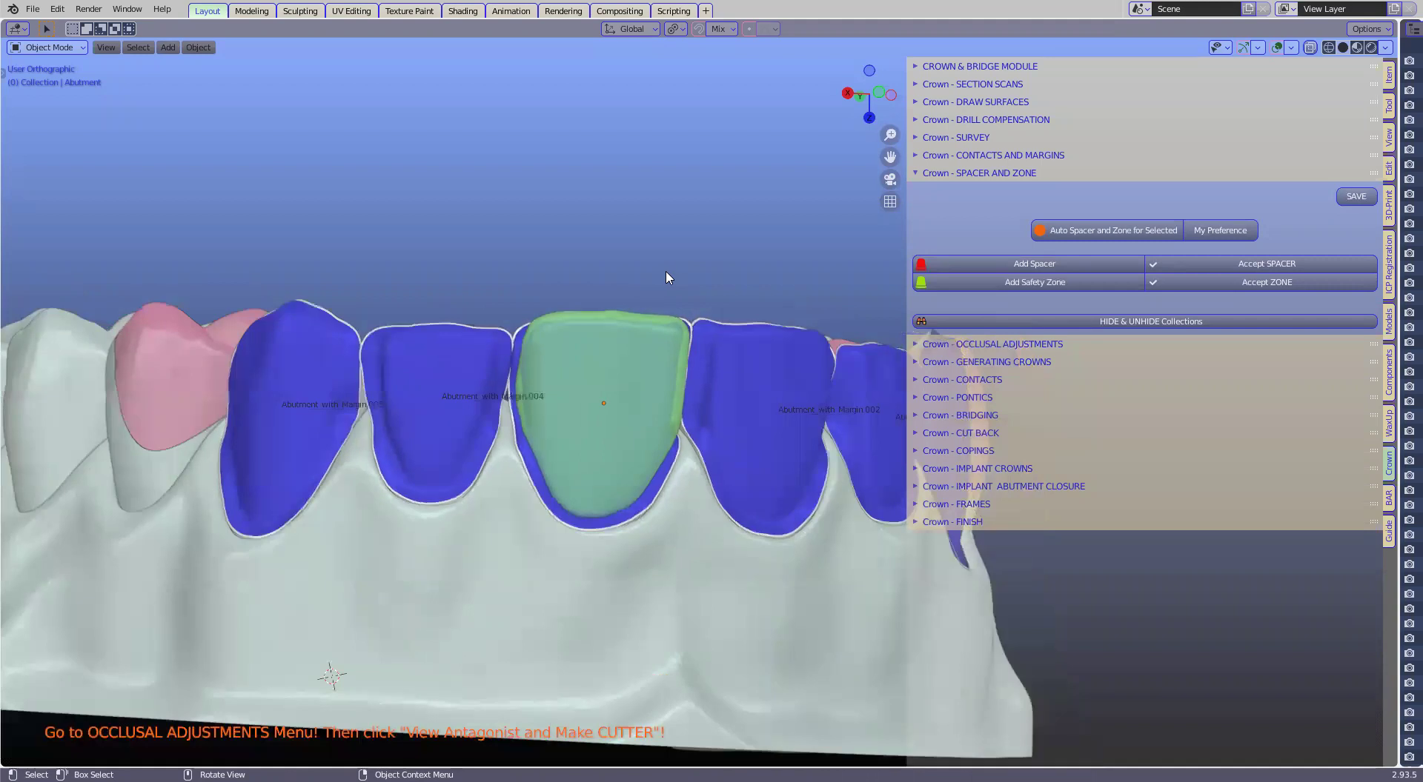
middle_click_drag(655, 308, 852, 300)
scroll(727, 299, "down", 1)
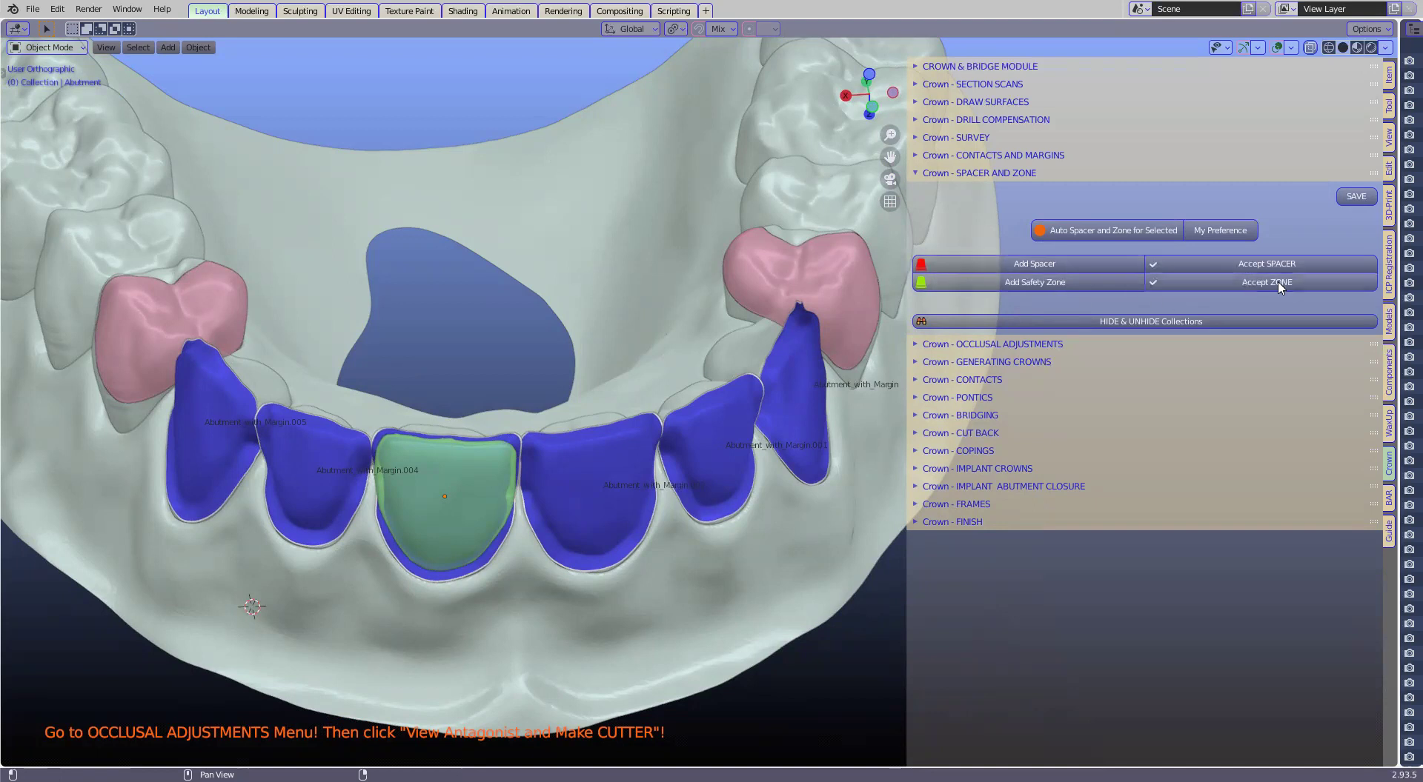
middle_click_drag(400, 369, 444, 397)
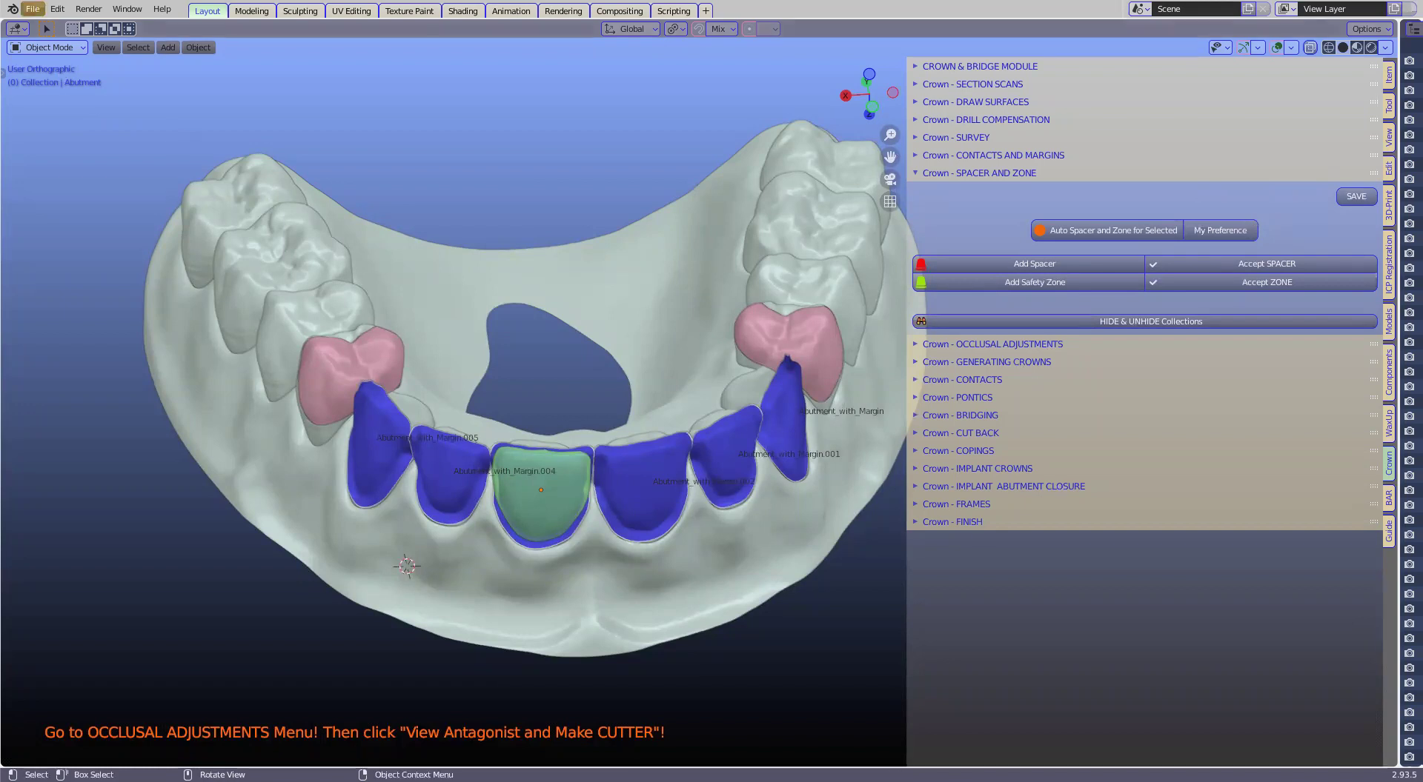
Step: Open Blocked_out.blend from the ZOOM_VENEERS folder, discarding the unsaved changes
left_click(33, 12)
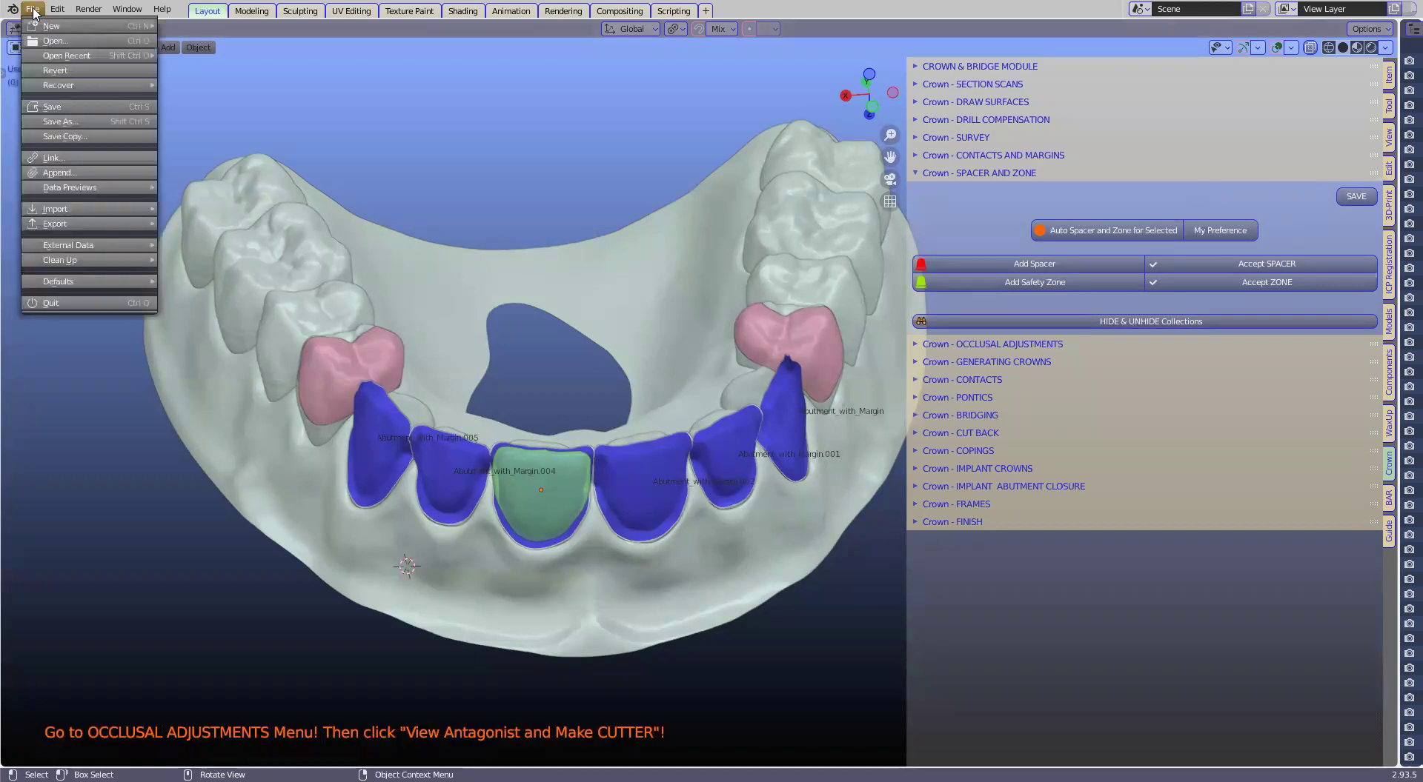
left_click(57, 43)
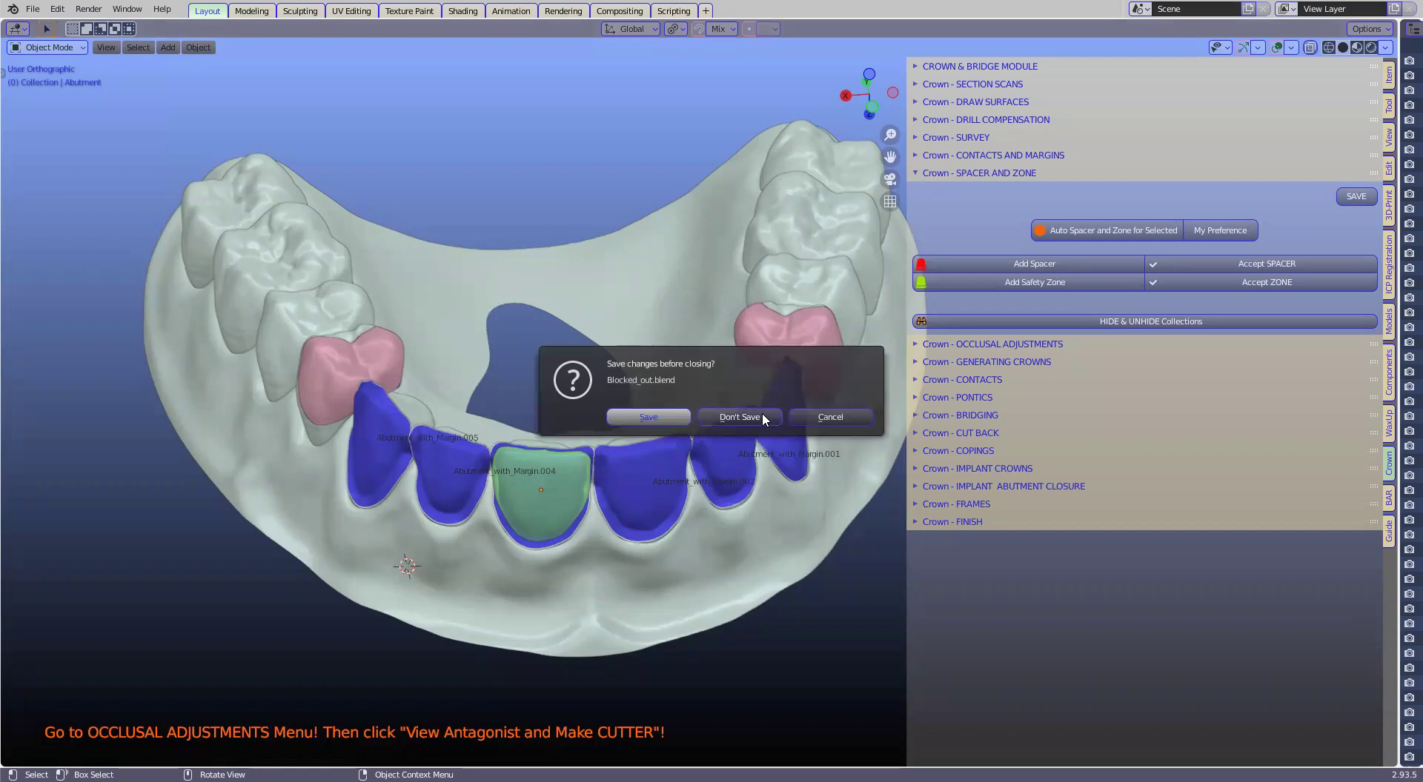
left_click(762, 412)
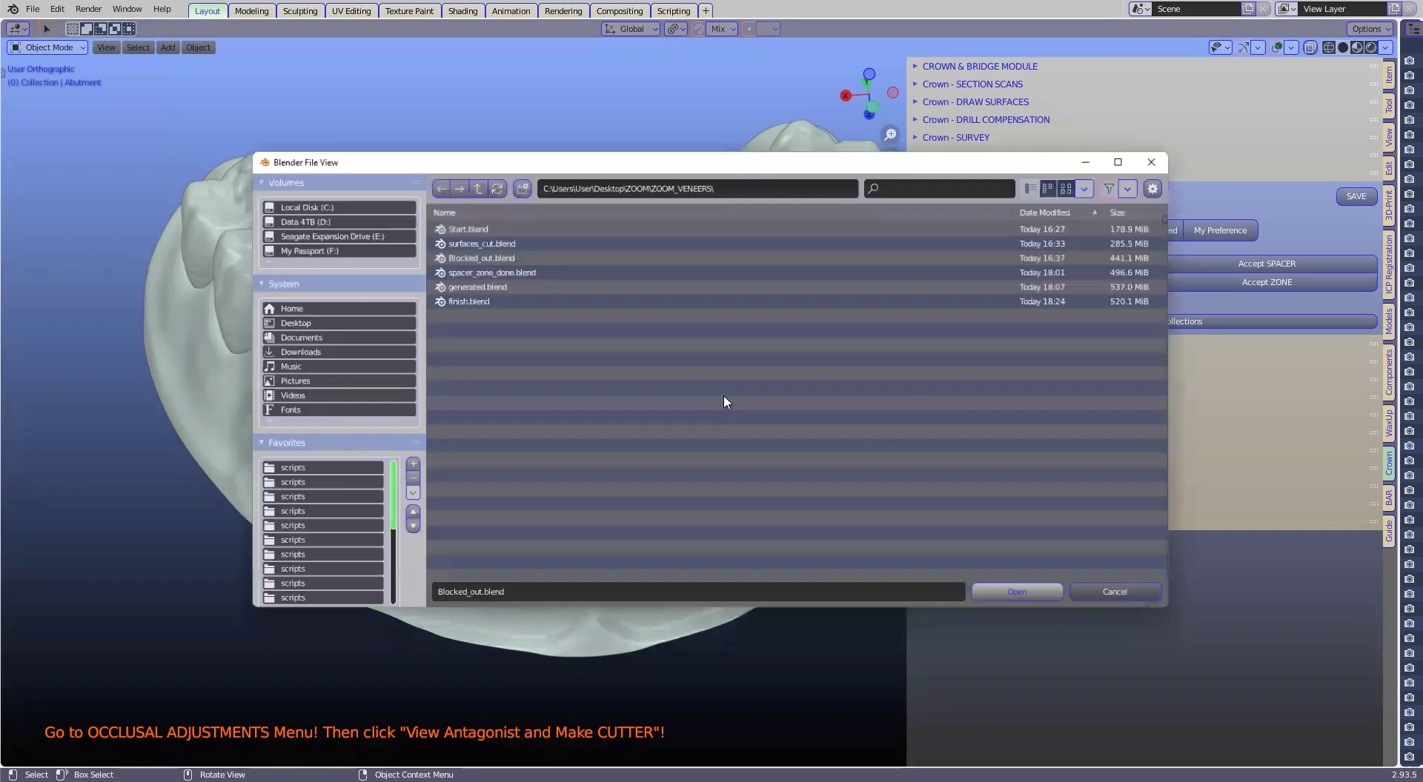
double_click(507, 256)
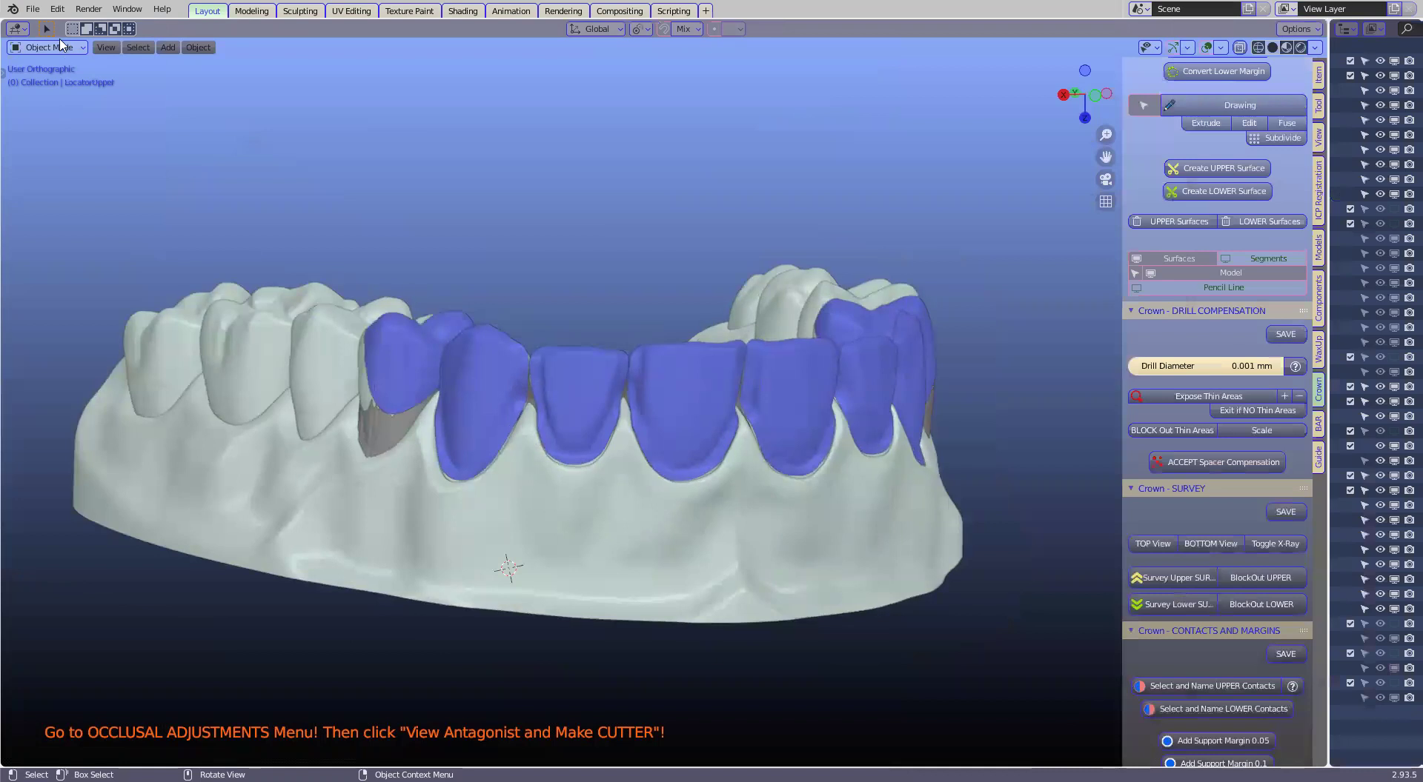
Step: Open the project file spacer_zone_done.blend from the ZOOM_VENEERS folder
left_click(33, 9)
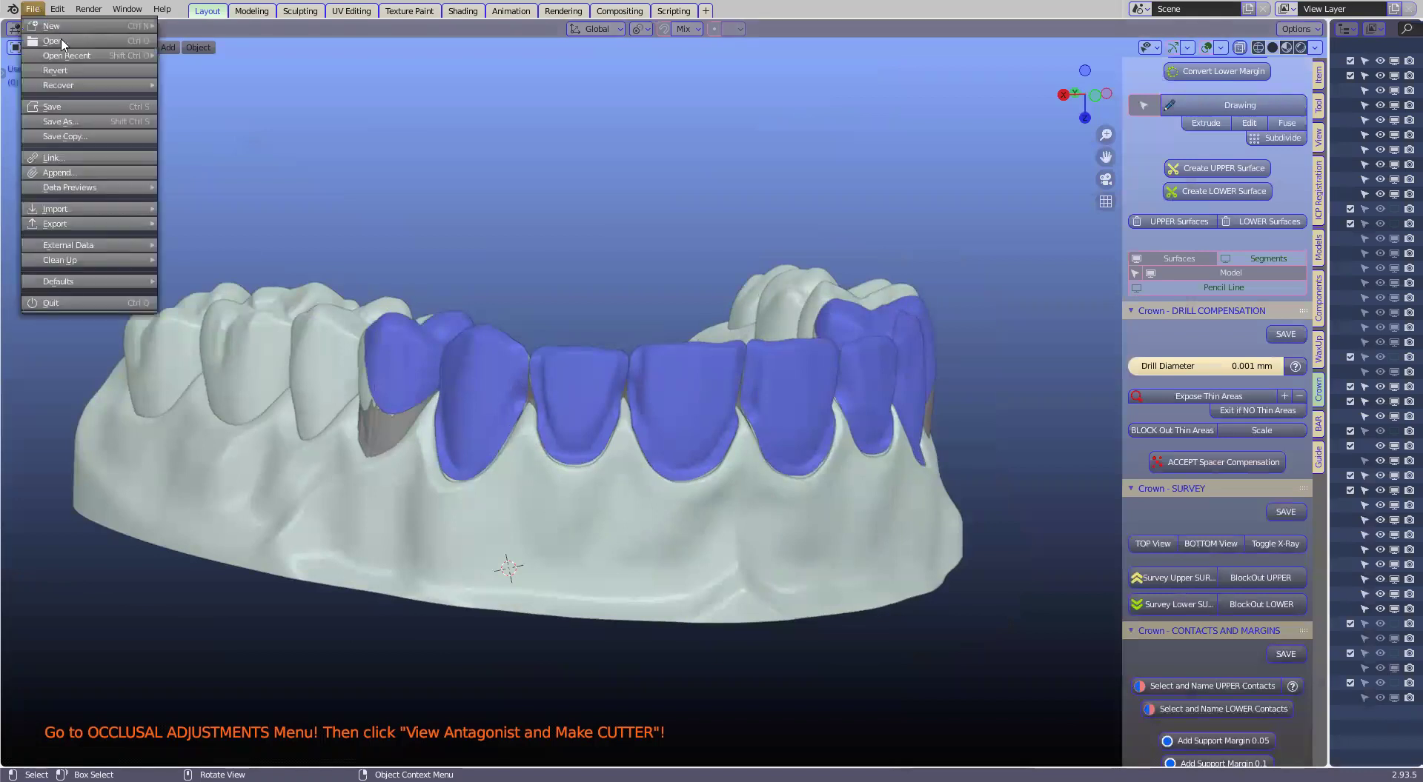
left_click(57, 43)
double_click(523, 274)
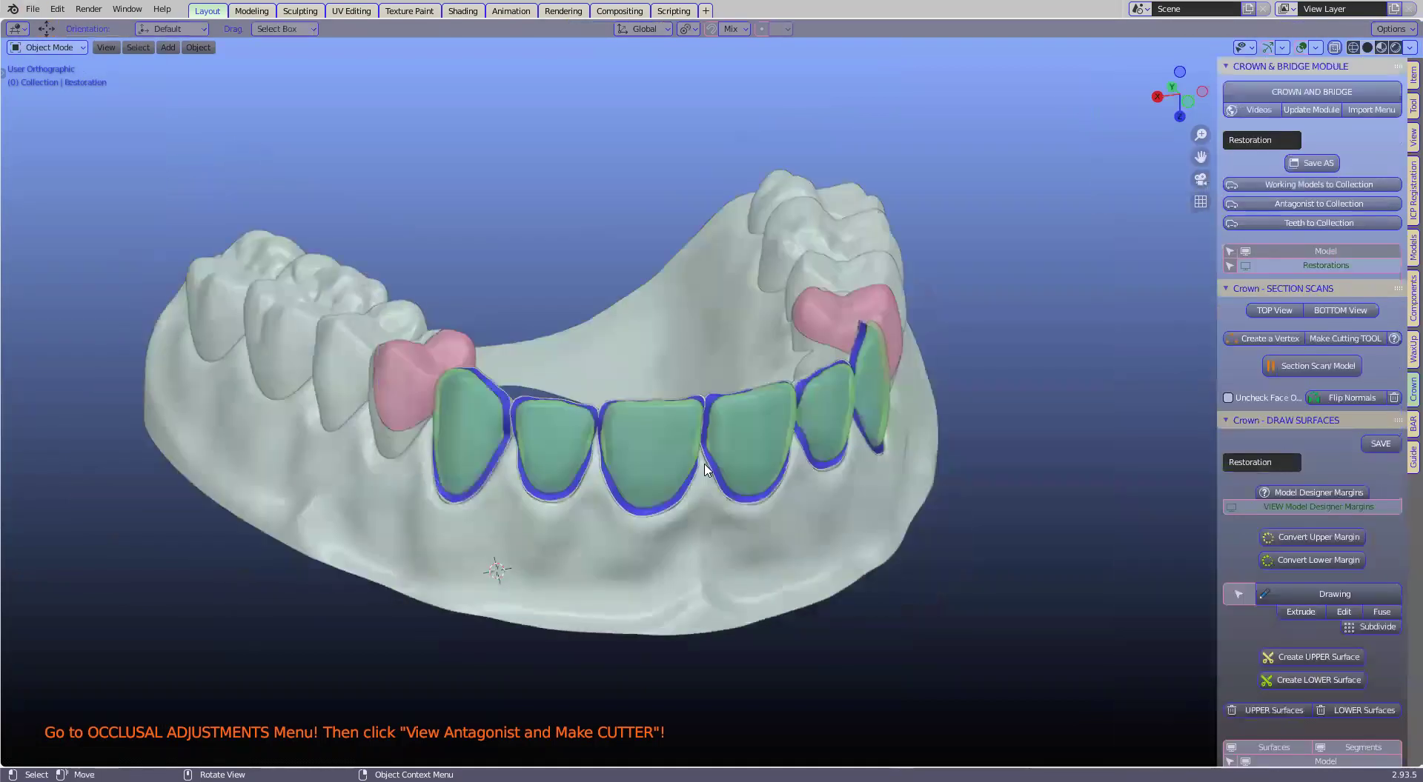
Step: Widen the tools sidebar and turn on the display of the restorations over the prepared teeth
middle_click_drag(589, 400, 633, 442)
scroll(710, 464, "up", 4)
left_click(632, 444)
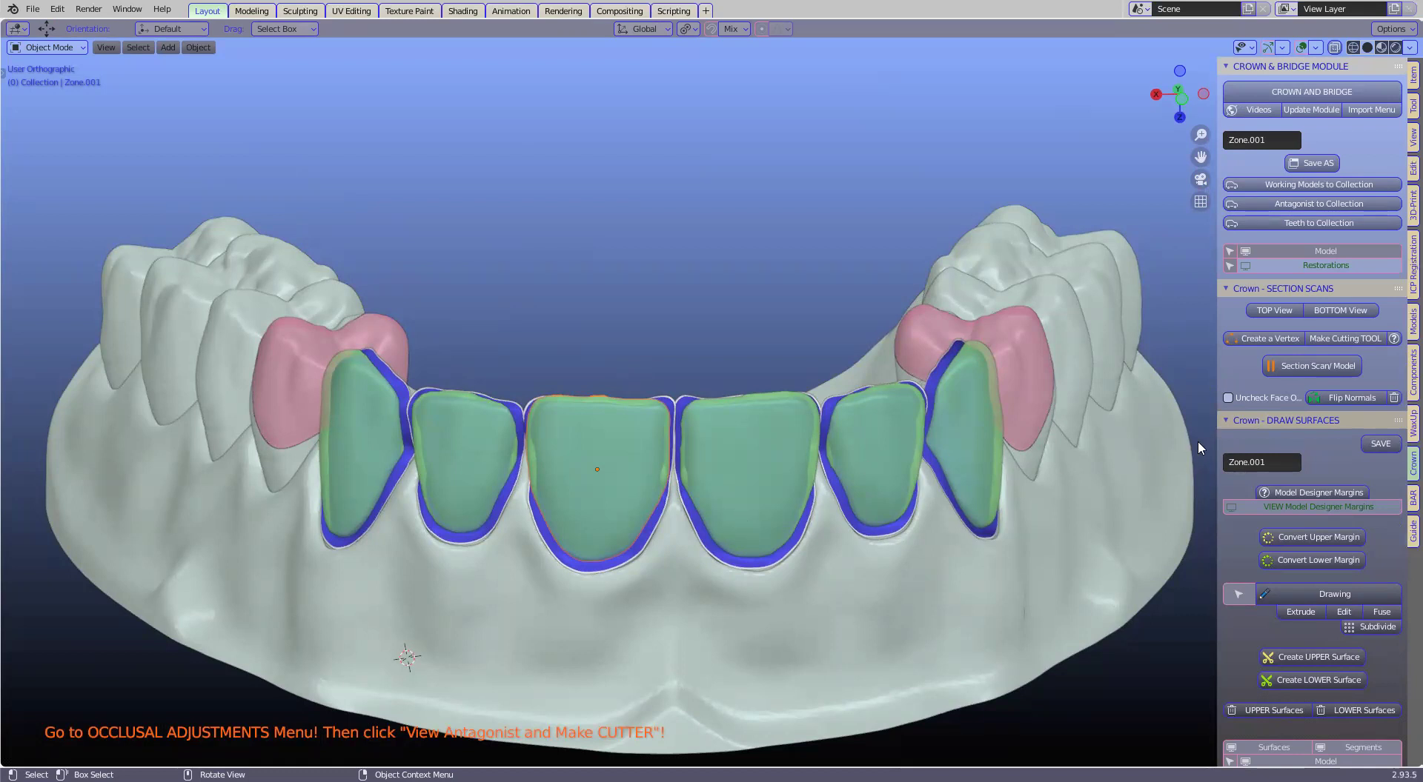
left_click_drag(1216, 433, 1042, 474)
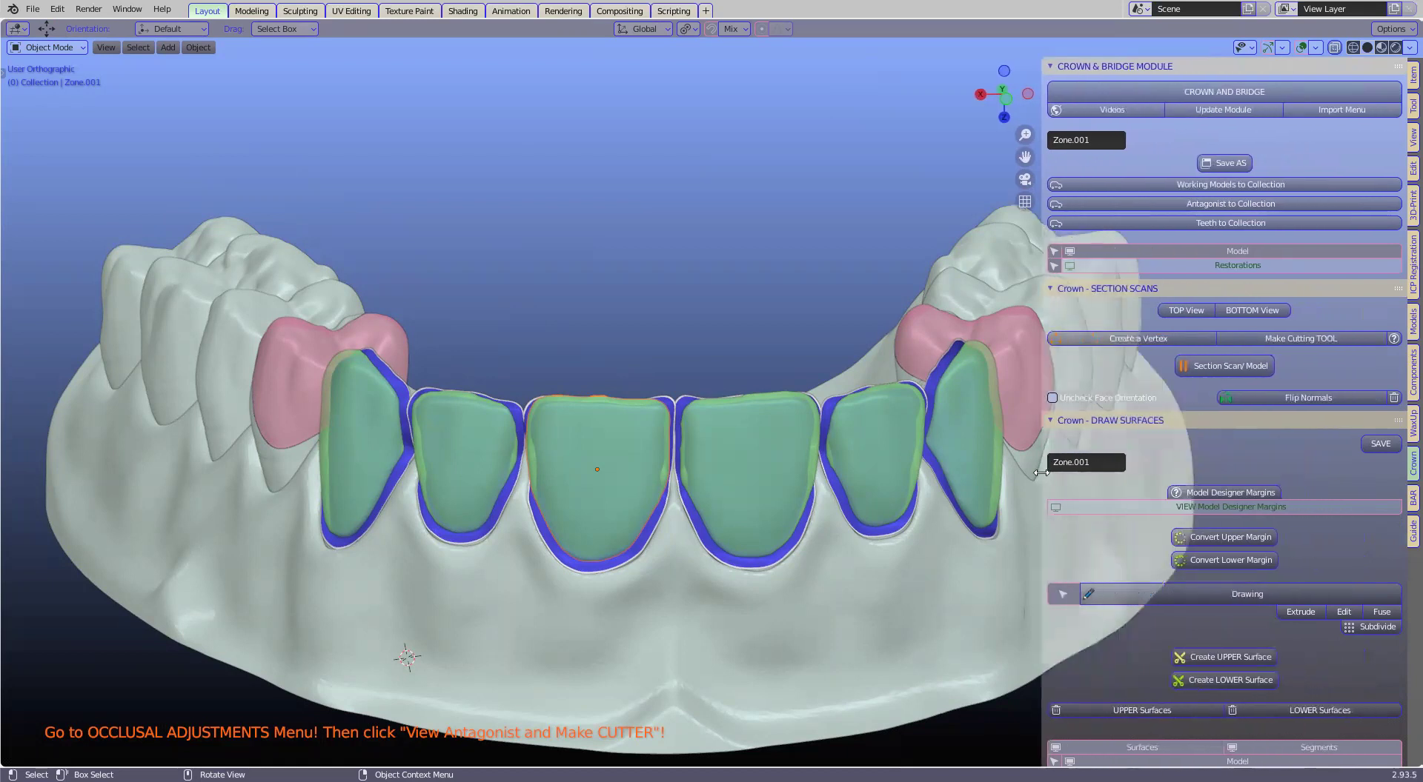
scroll(1295, 393, "down", 1)
scroll(1295, 392, "down", 2)
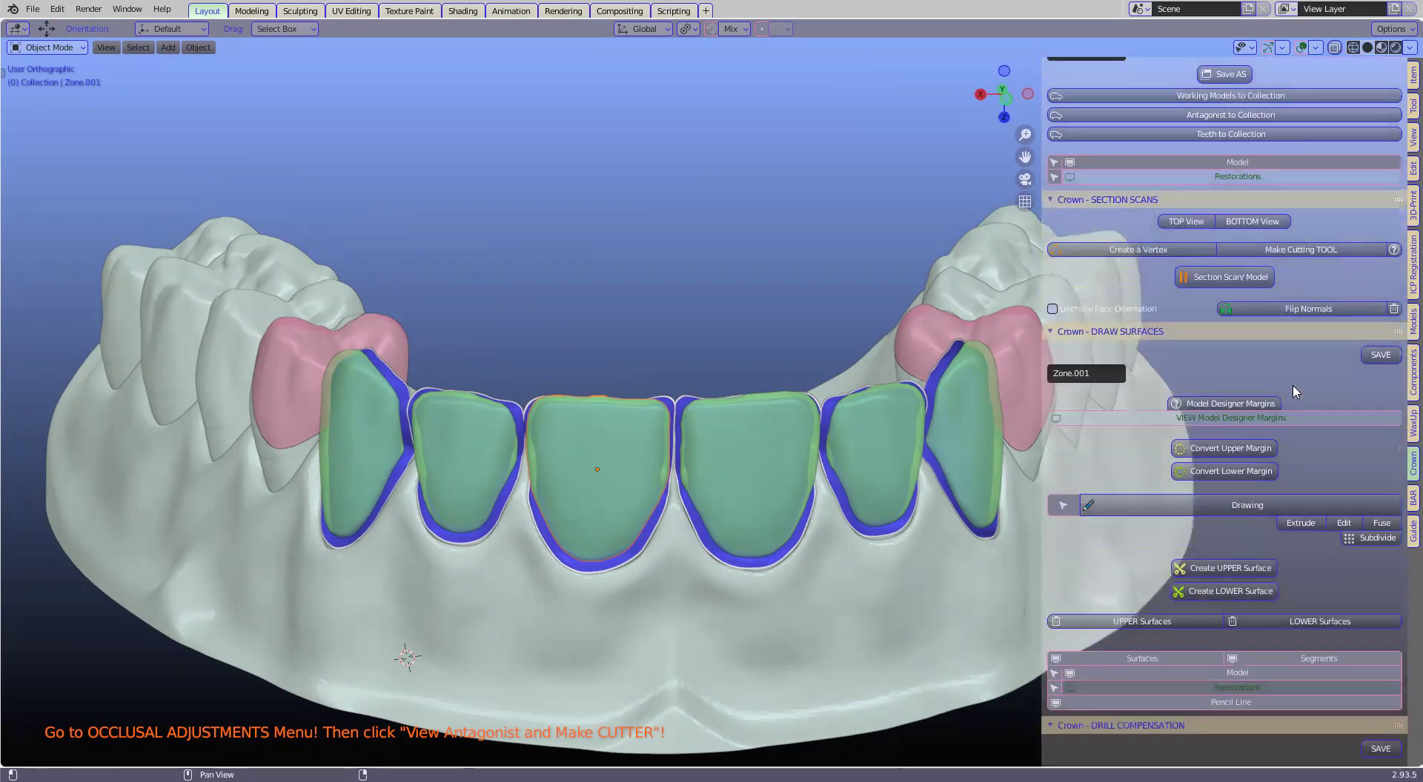
left_click(1221, 180)
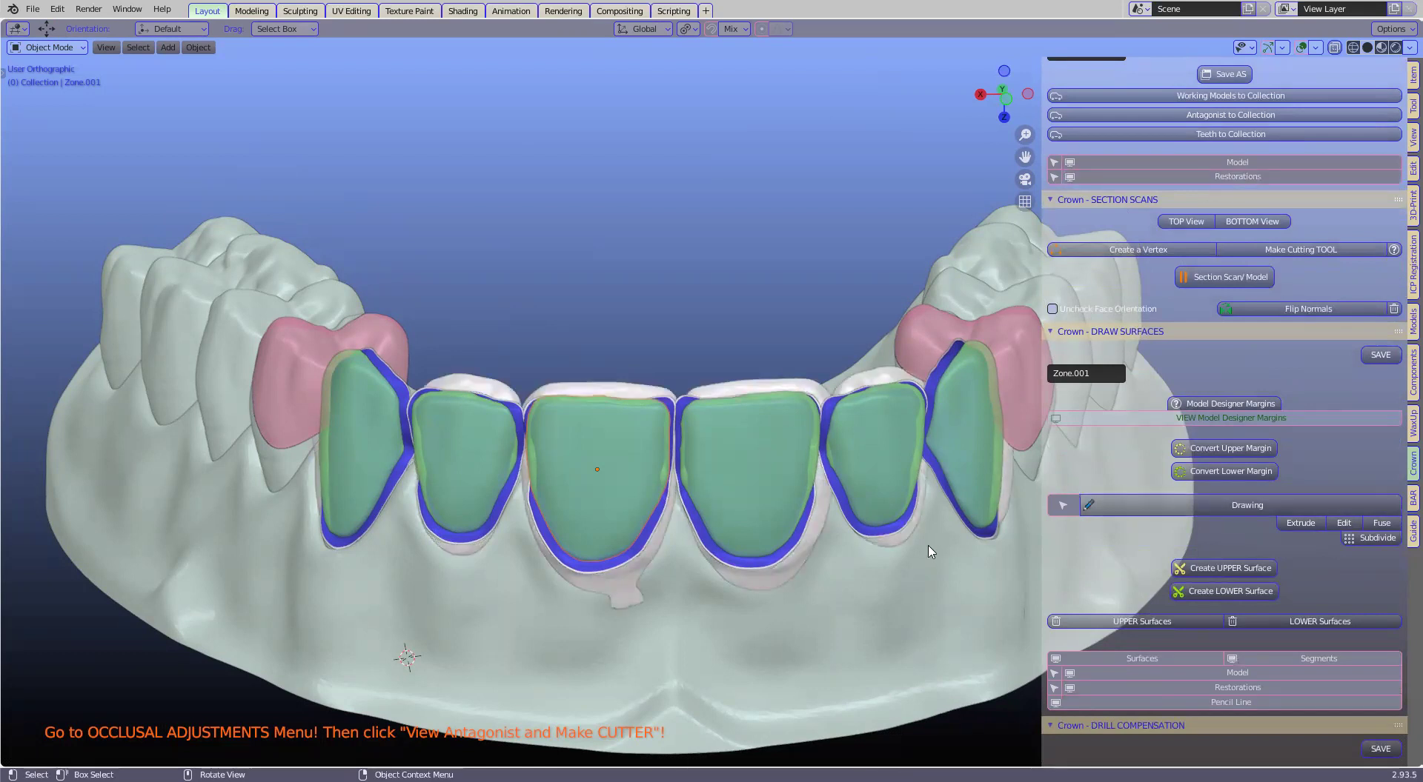
Step: Expand only the Generating Crowns section of the Crown tools, collapsing all the others
scroll(1244, 509, "down", 7)
scroll(1245, 510, "down", 10)
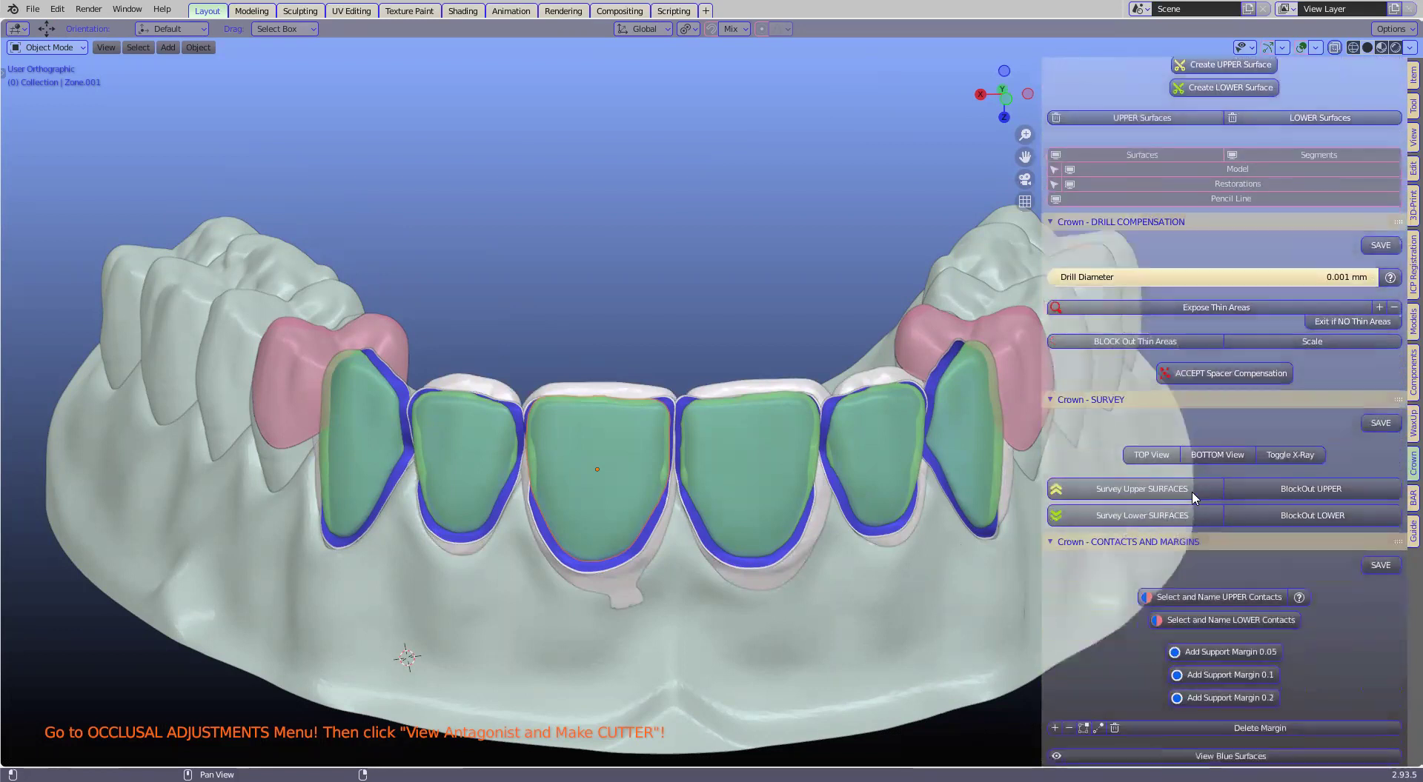
scroll(1193, 498, "down", 8)
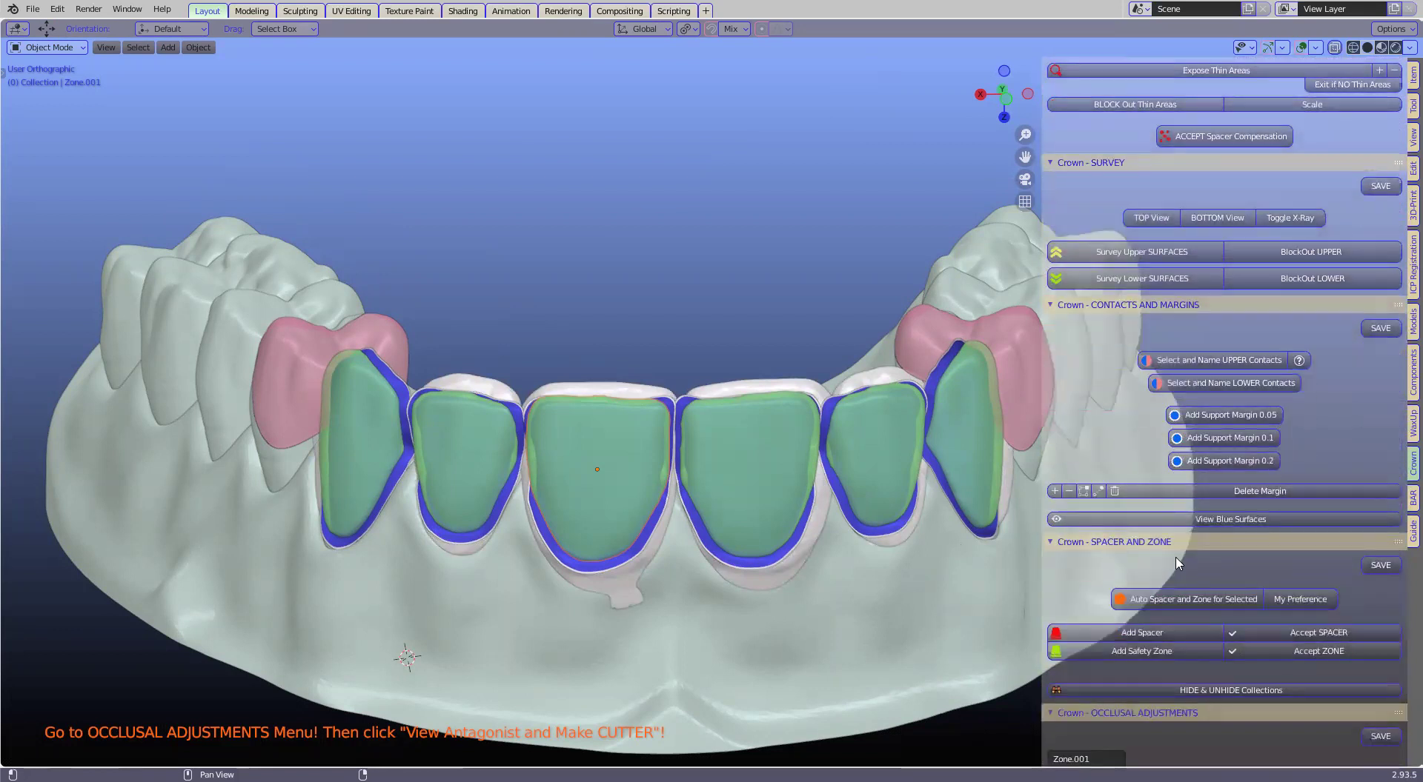
scroll(1177, 564, "down", 15)
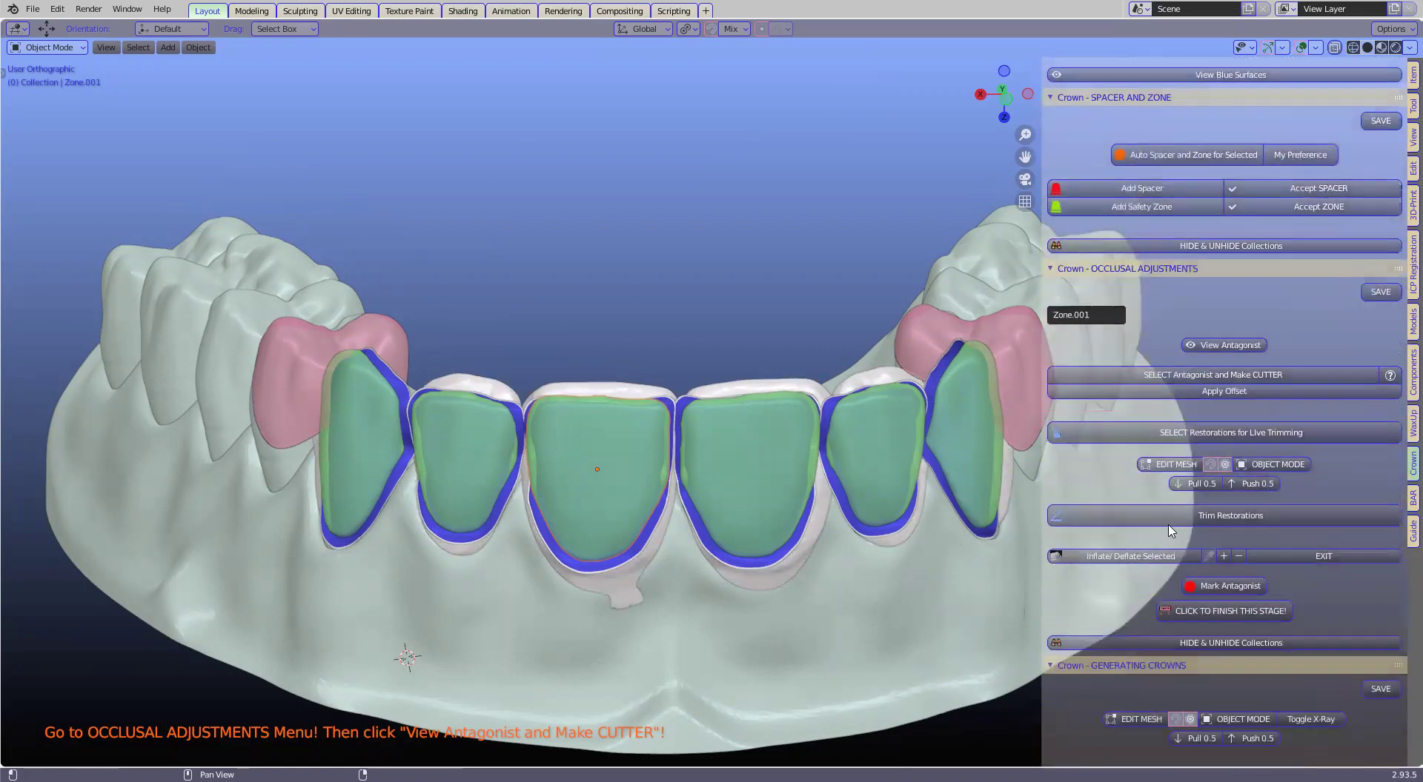
scroll(1169, 531, "down", 2)
scroll(1141, 444, "down", 2)
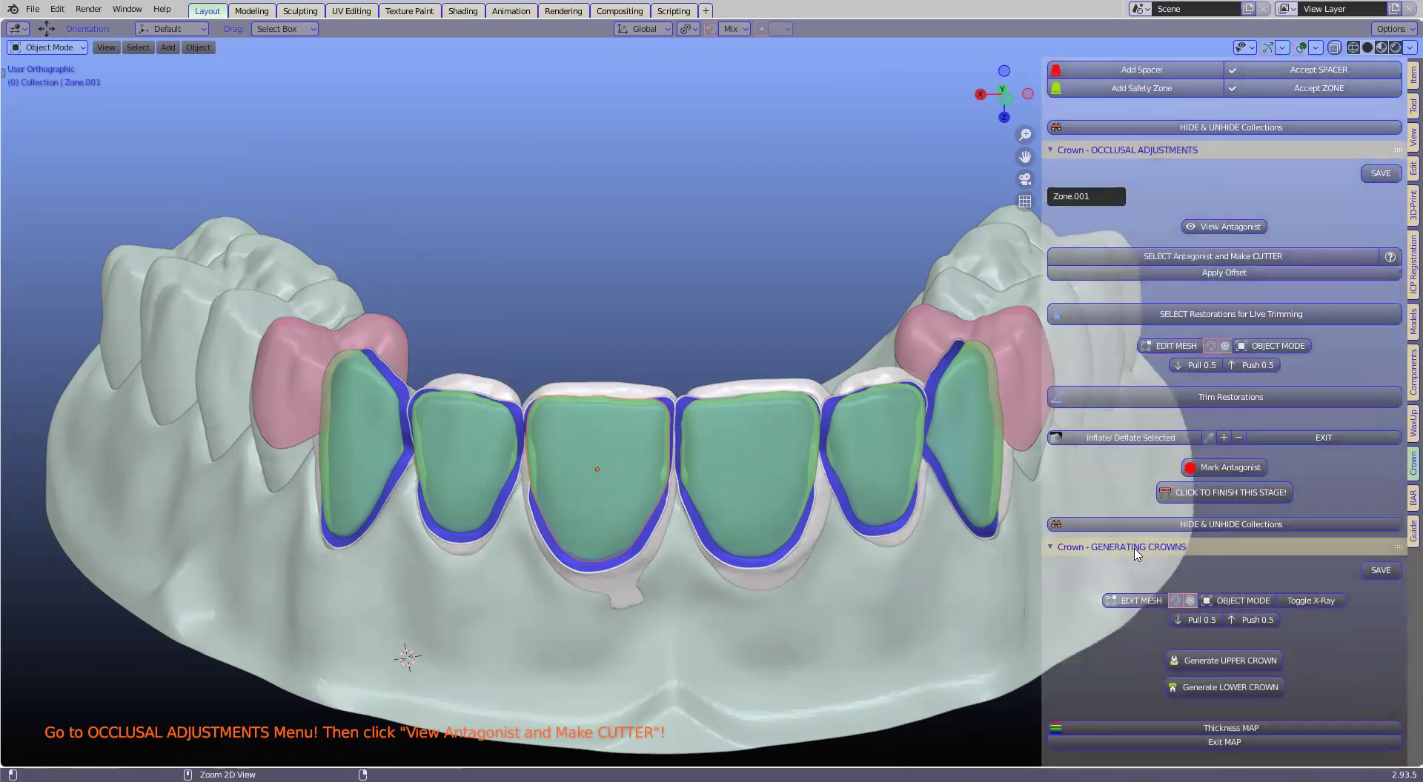
left_click(1136, 548, "ctrl")
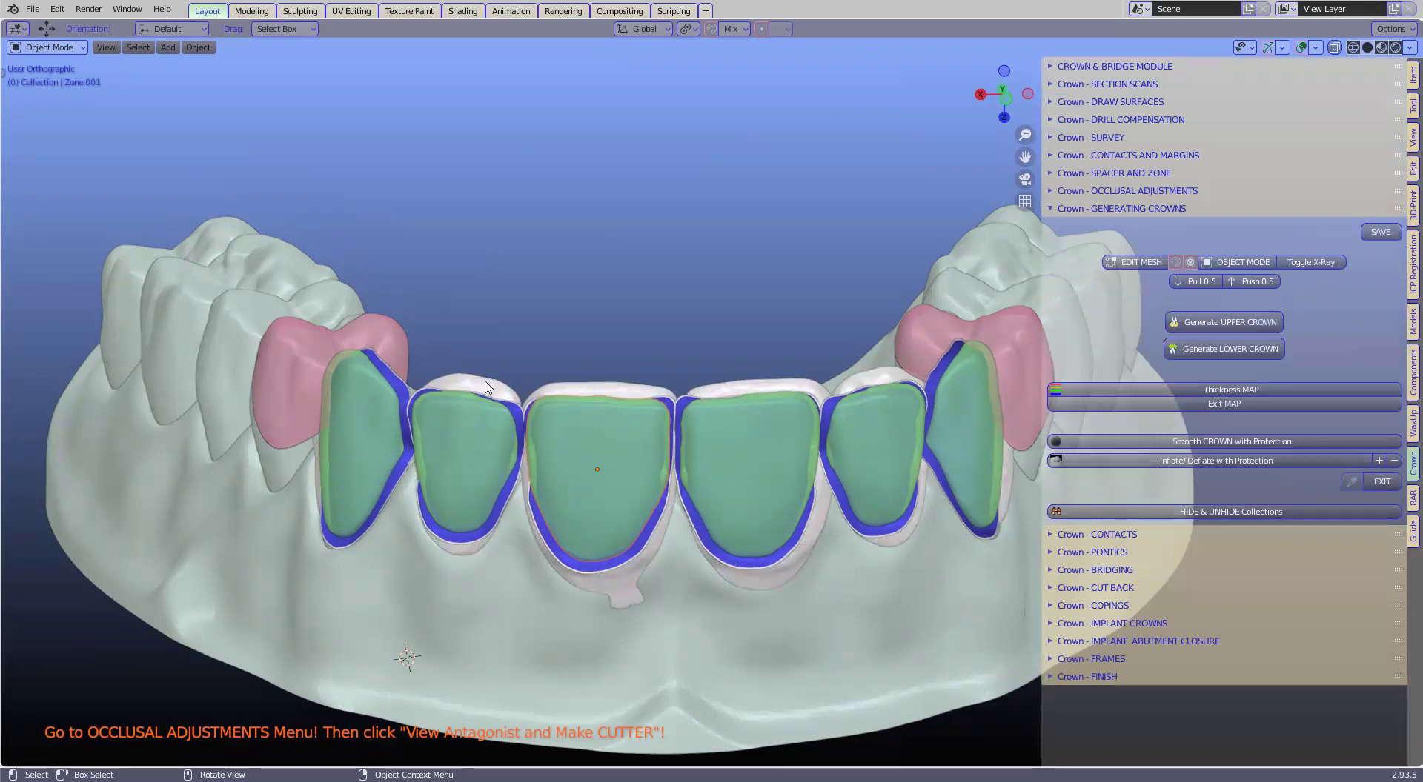
Step: Select the restoration on the lateral incisor beside the central incisor and start editing its mesh
mouse_move(503, 403)
middle_mouse_down()
mouse_move(508, 431)
mouse_move(492, 415)
middle_mouse_up()
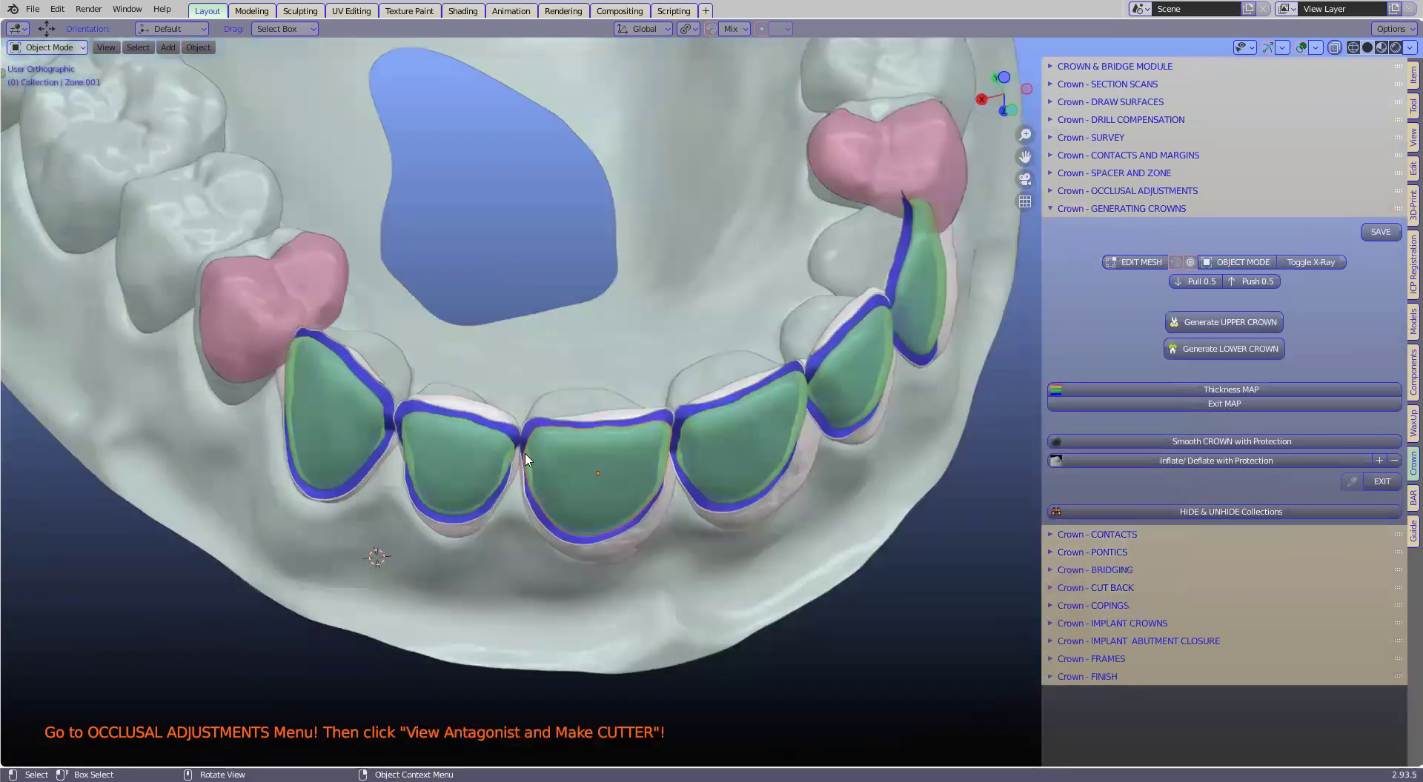
left_click(526, 454)
scroll(526, 457, "up", 1)
scroll(586, 434, "up", 1)
left_click(1142, 262)
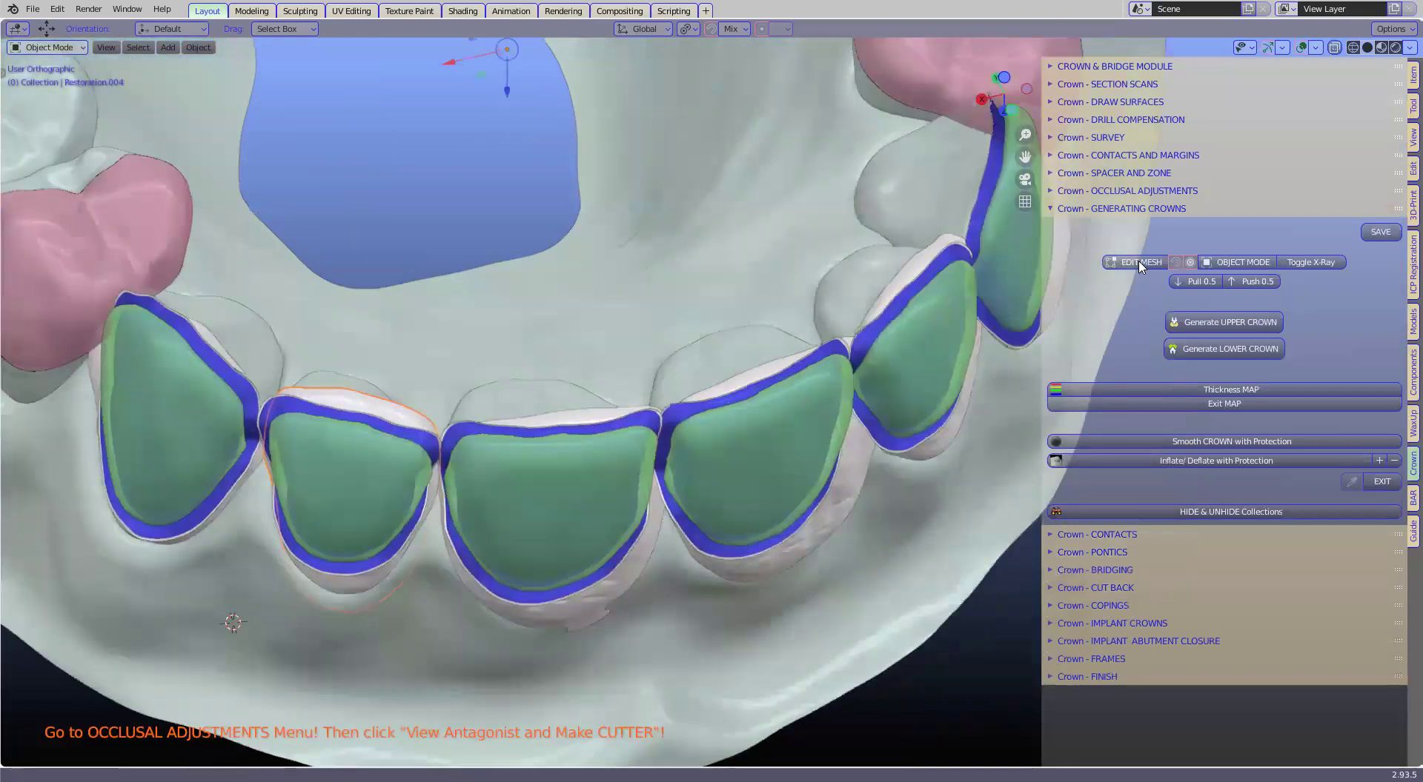
Step: Stretch the side of the lateral incisor's restoration facing the canine outward to cover the preparation margin
middle_click_drag(694, 465, 744, 443, "shift")
middle_click_drag(508, 469, 598, 411)
scroll(499, 660, "up", 1)
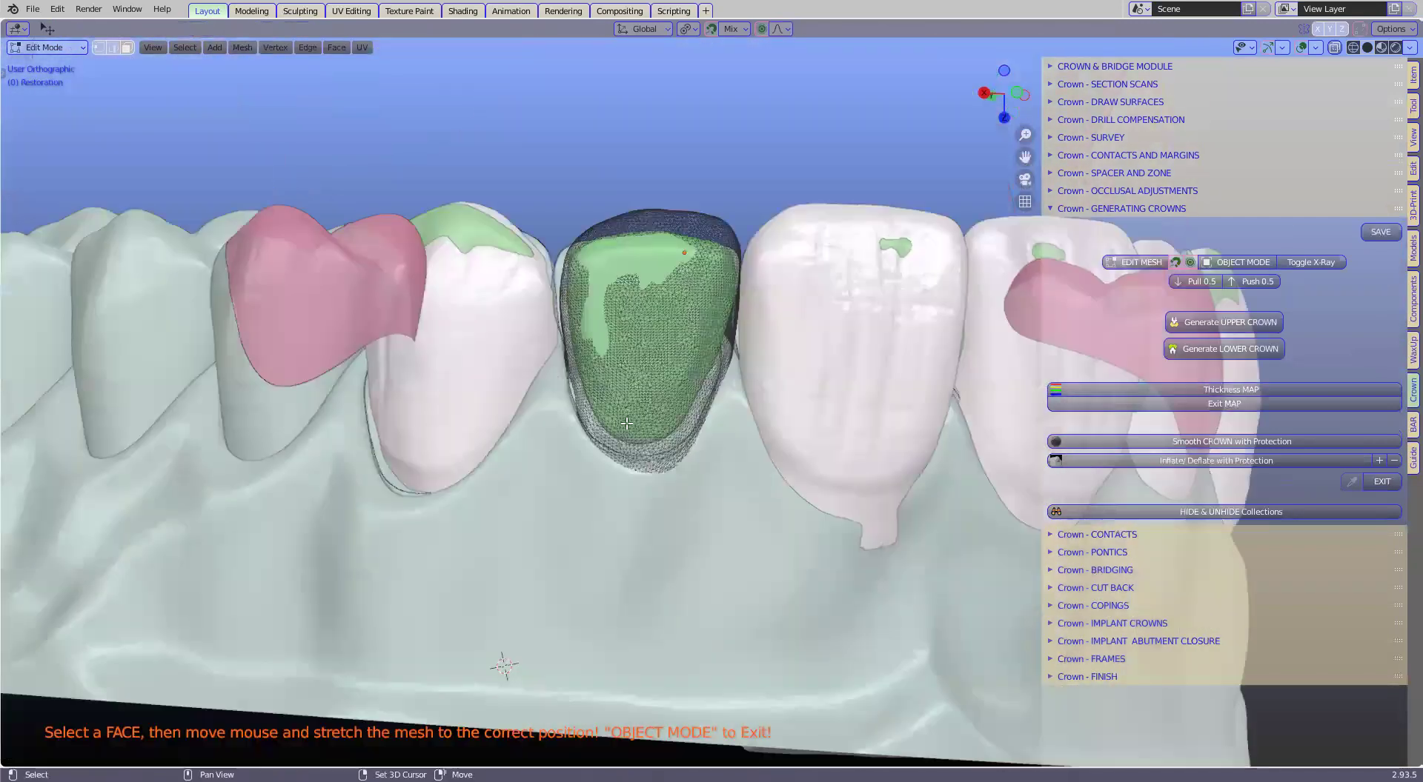
scroll(721, 627, "up", 1)
scroll(582, 401, "up", 2)
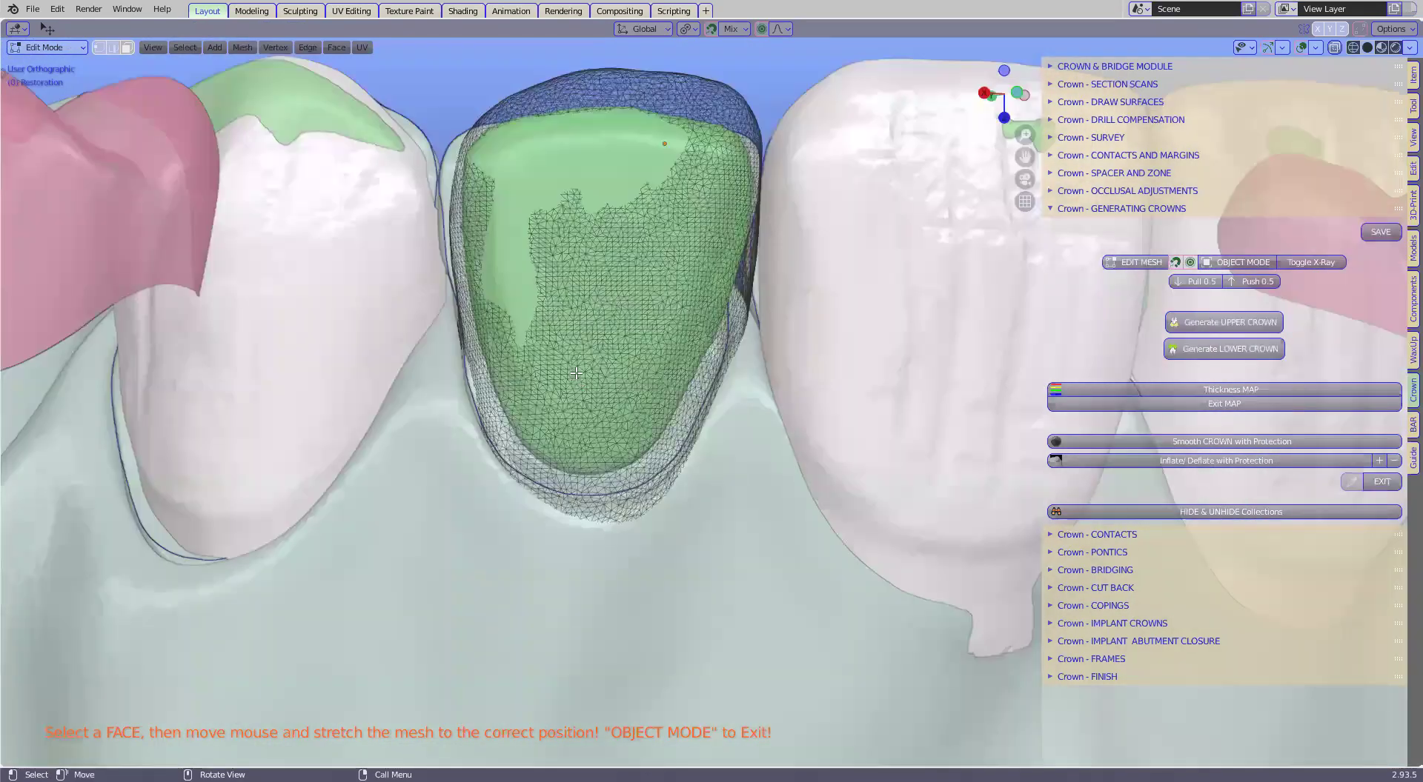
middle_click_drag(576, 373, 705, 560)
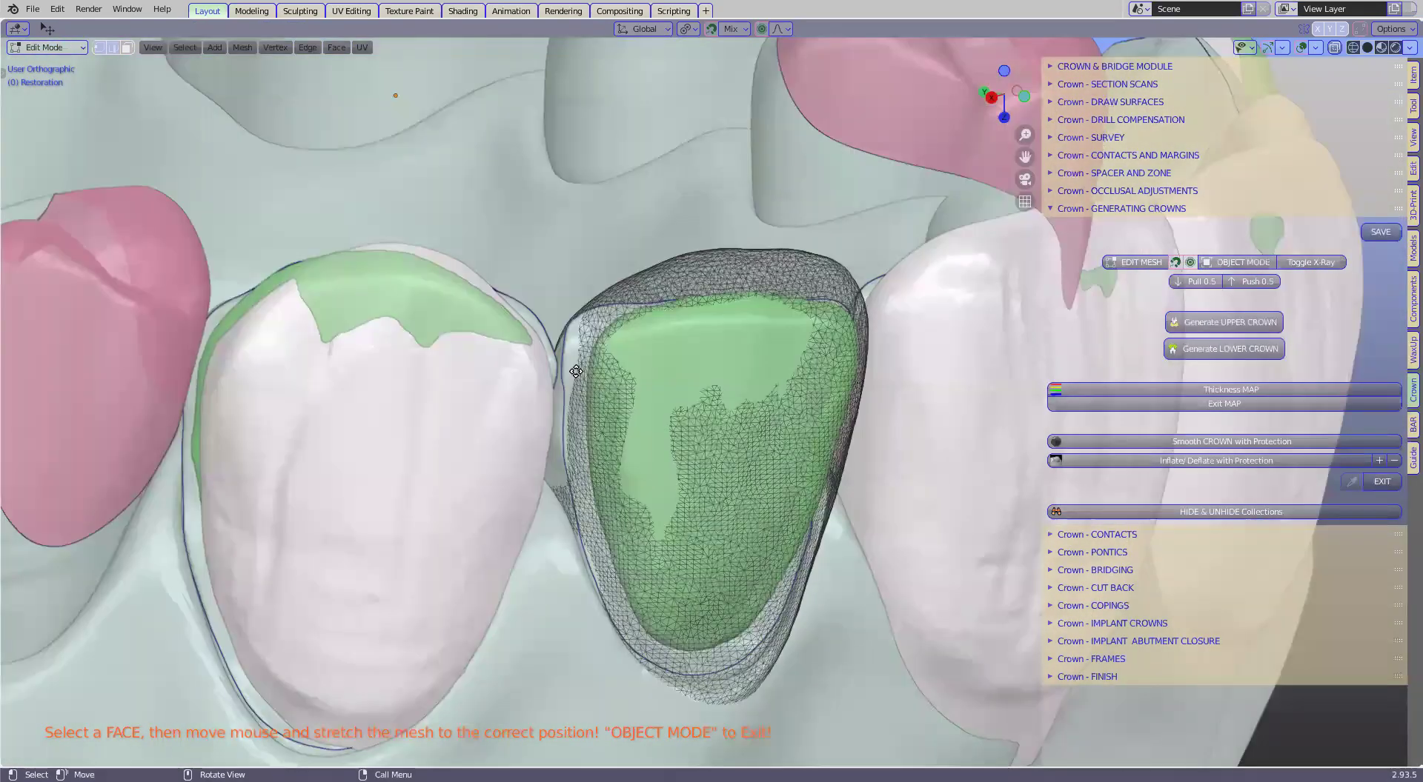
left_click_drag(575, 372, 557, 454)
Step: Pull the front surface of the lateral incisor's restoration outward until it covers the green safety zone
scroll(569, 378, "down", 8)
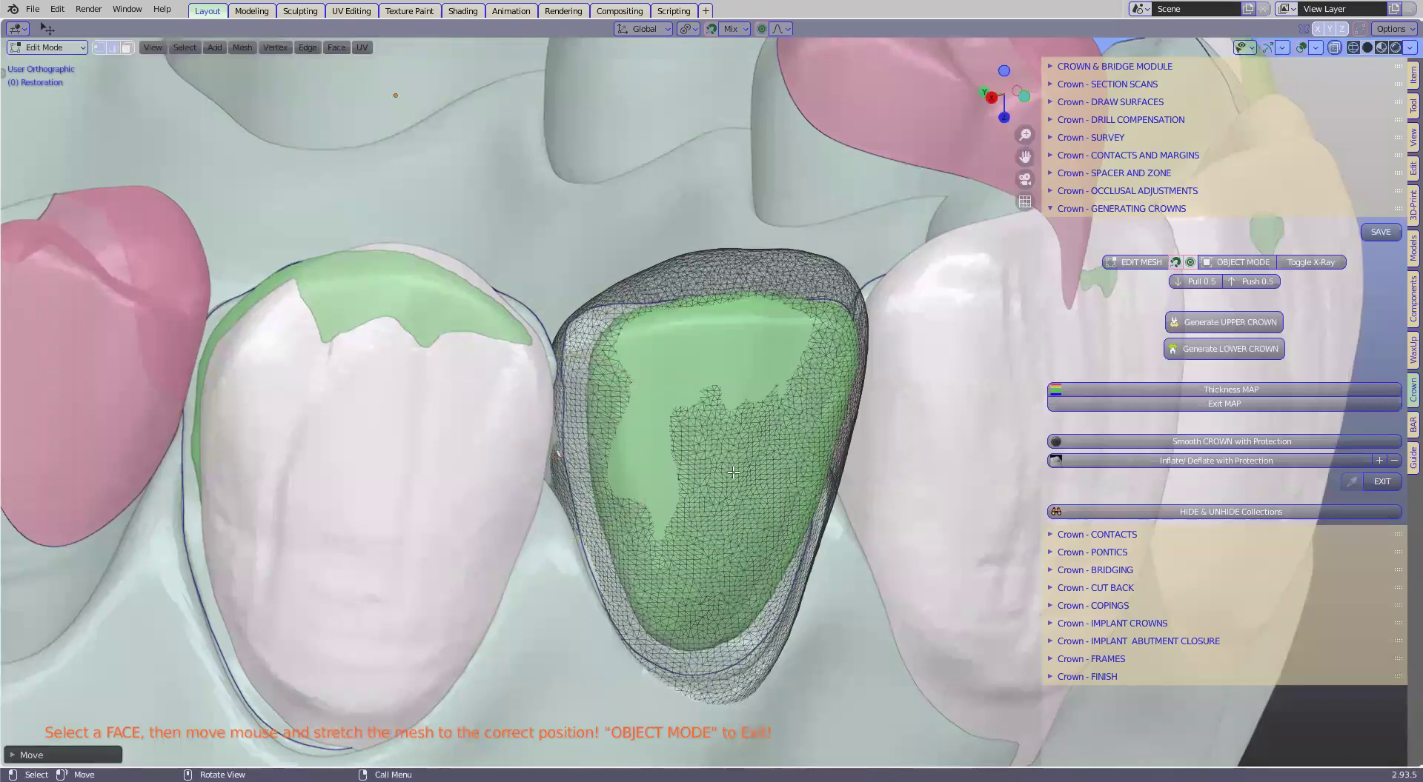
middle_click_drag(850, 462, 750, 349)
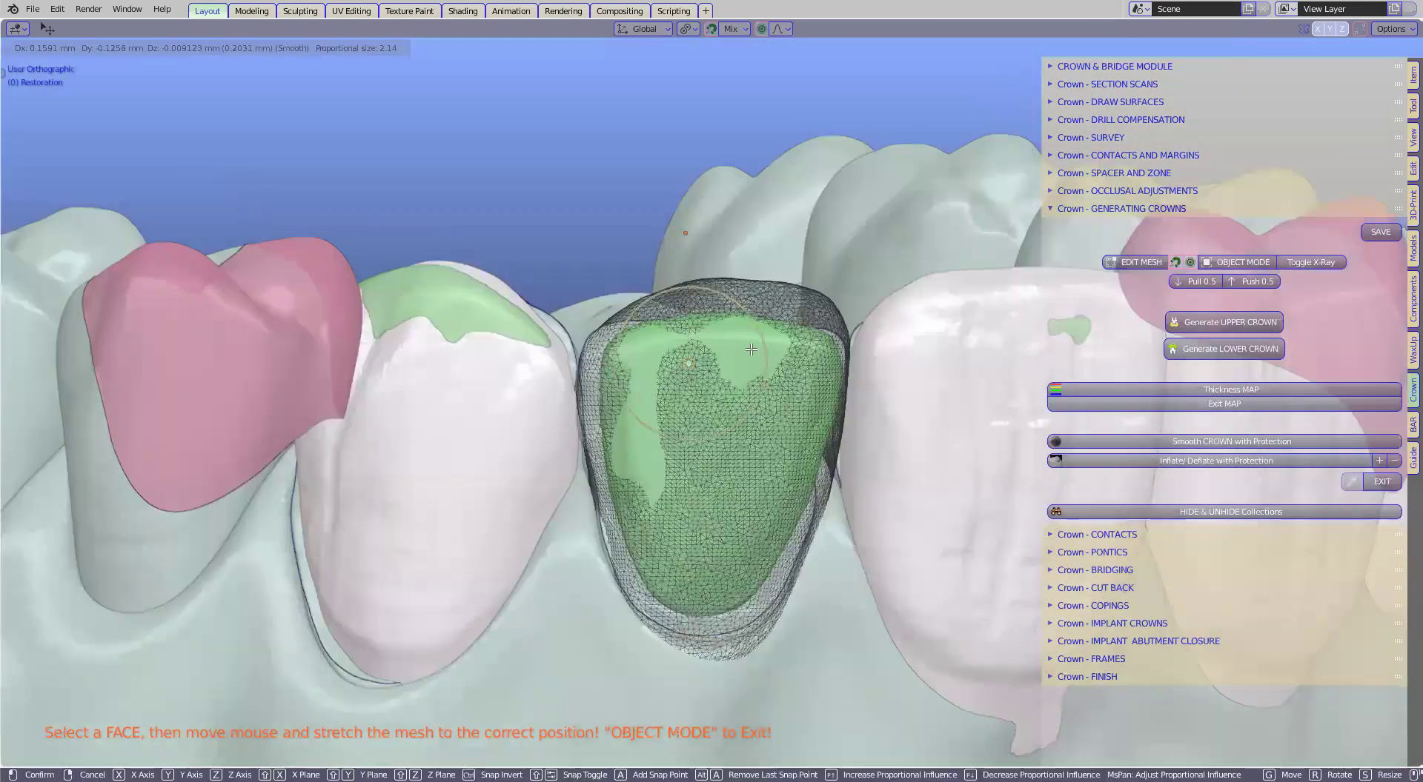
left_click_drag(750, 349, 645, 412)
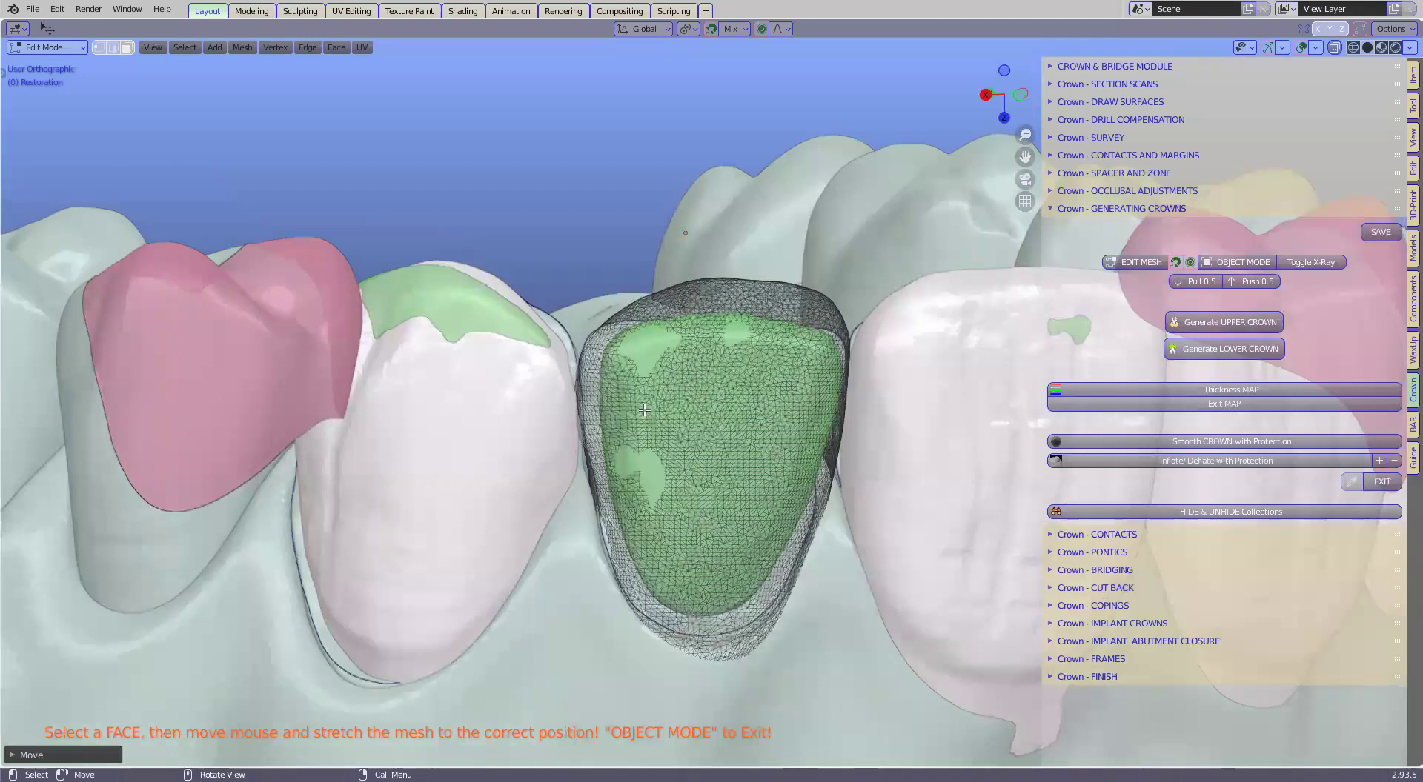
left_click_drag(648, 339, 648, 478)
left_click_drag(728, 325, 730, 329)
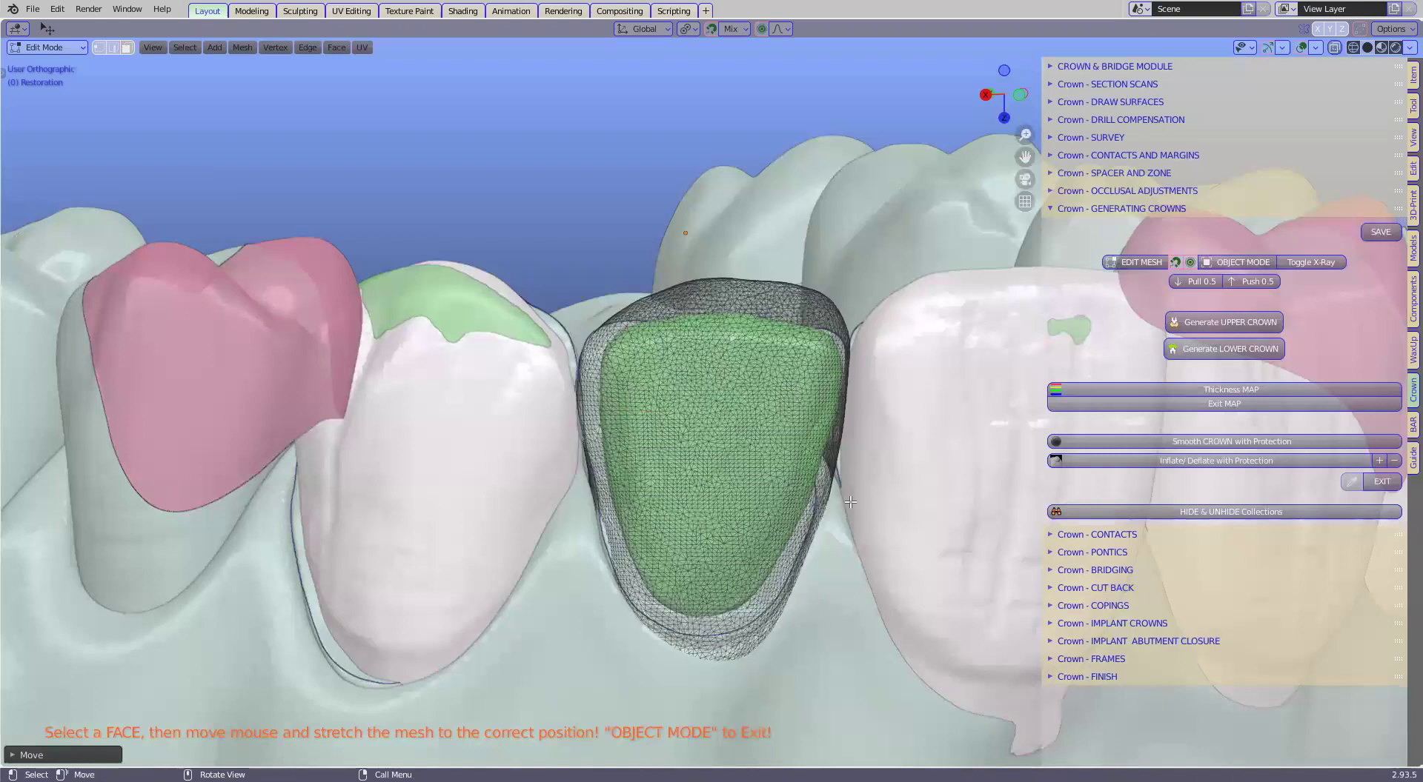
Step: Finish editing the lateral incisor's restoration mesh and generate its upper crown
scroll(858, 508, "down", 1)
mouse_move(842, 527)
middle_mouse_down("shift")
mouse_move(703, 489)
mouse_move(668, 507)
mouse_move(680, 494)
middle_mouse_up("shift")
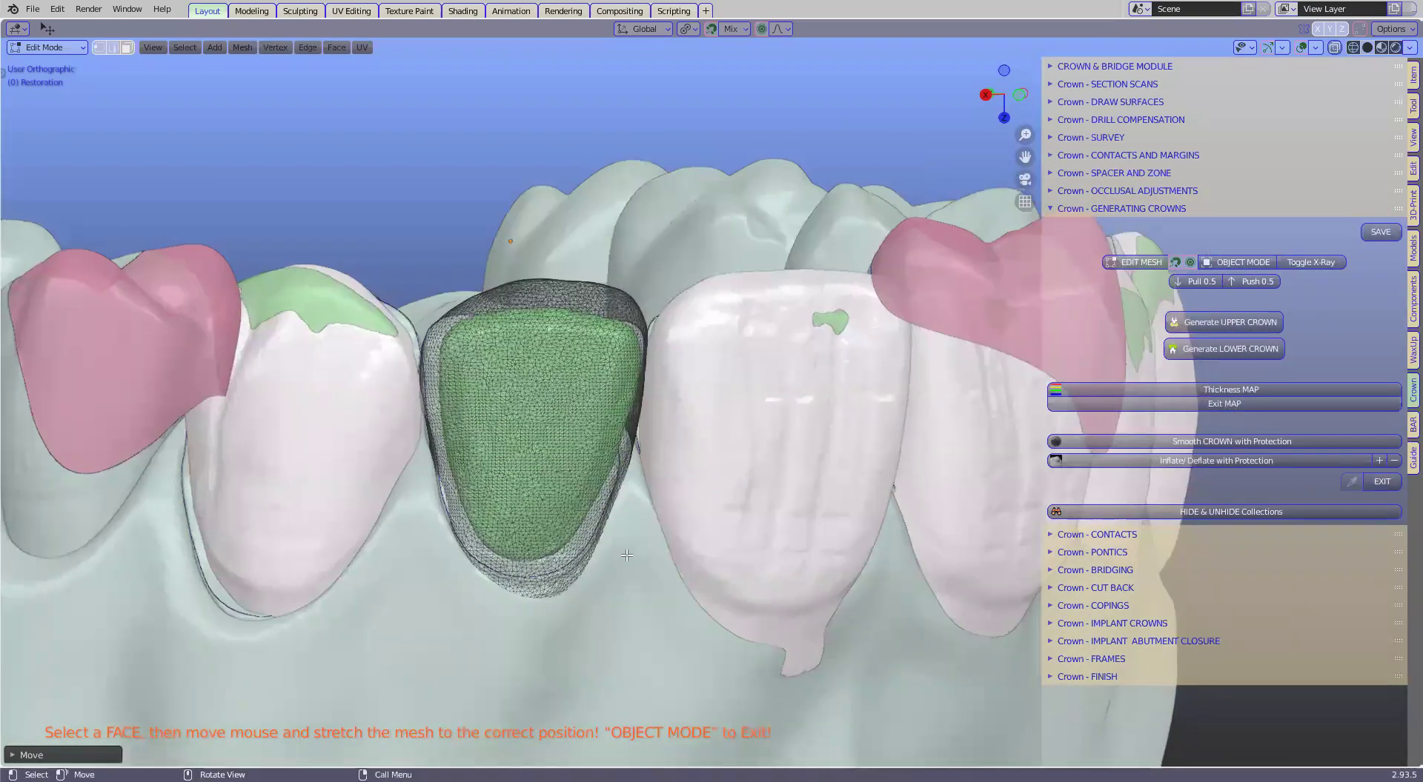
middle_click_drag(627, 555, 649, 631)
middle_click_drag(663, 581, 671, 535)
key("Tab")
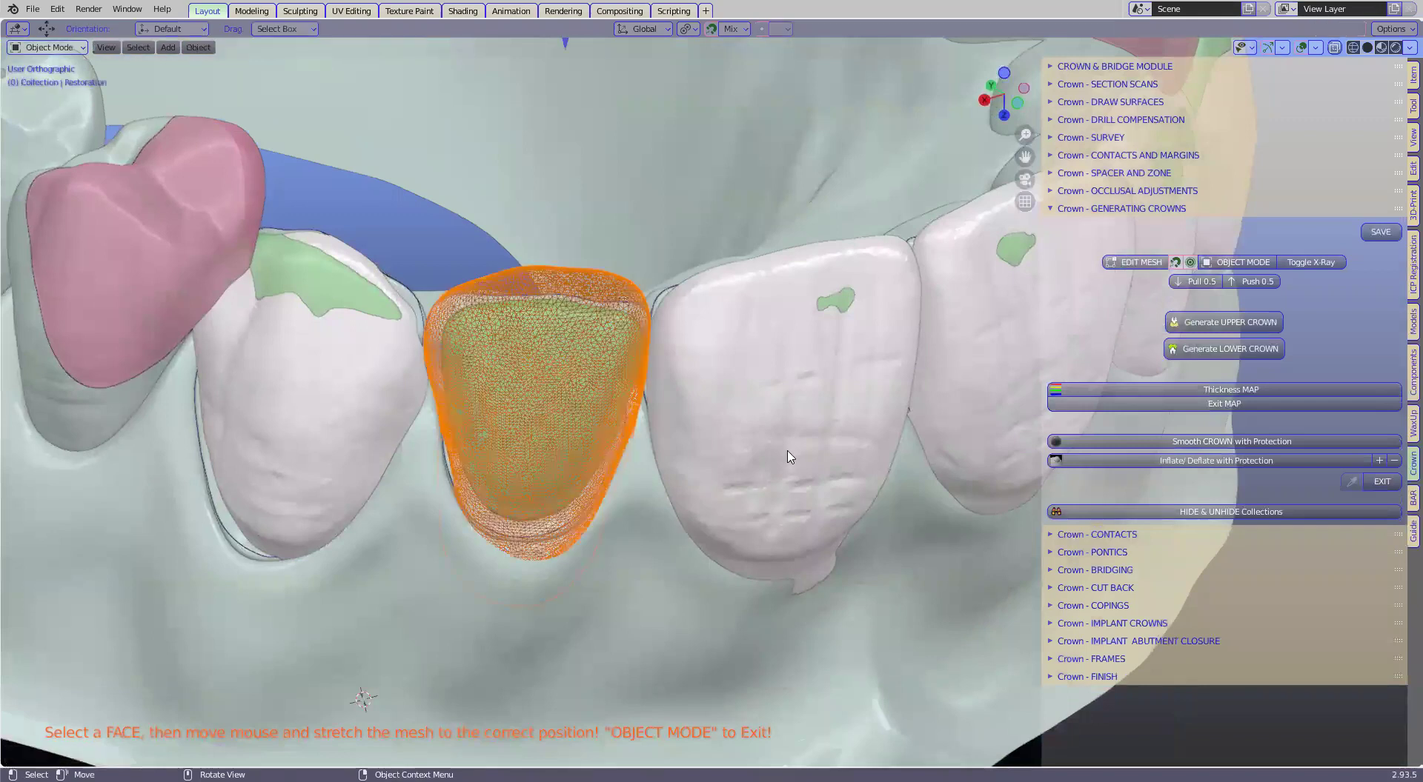
left_click(1225, 325)
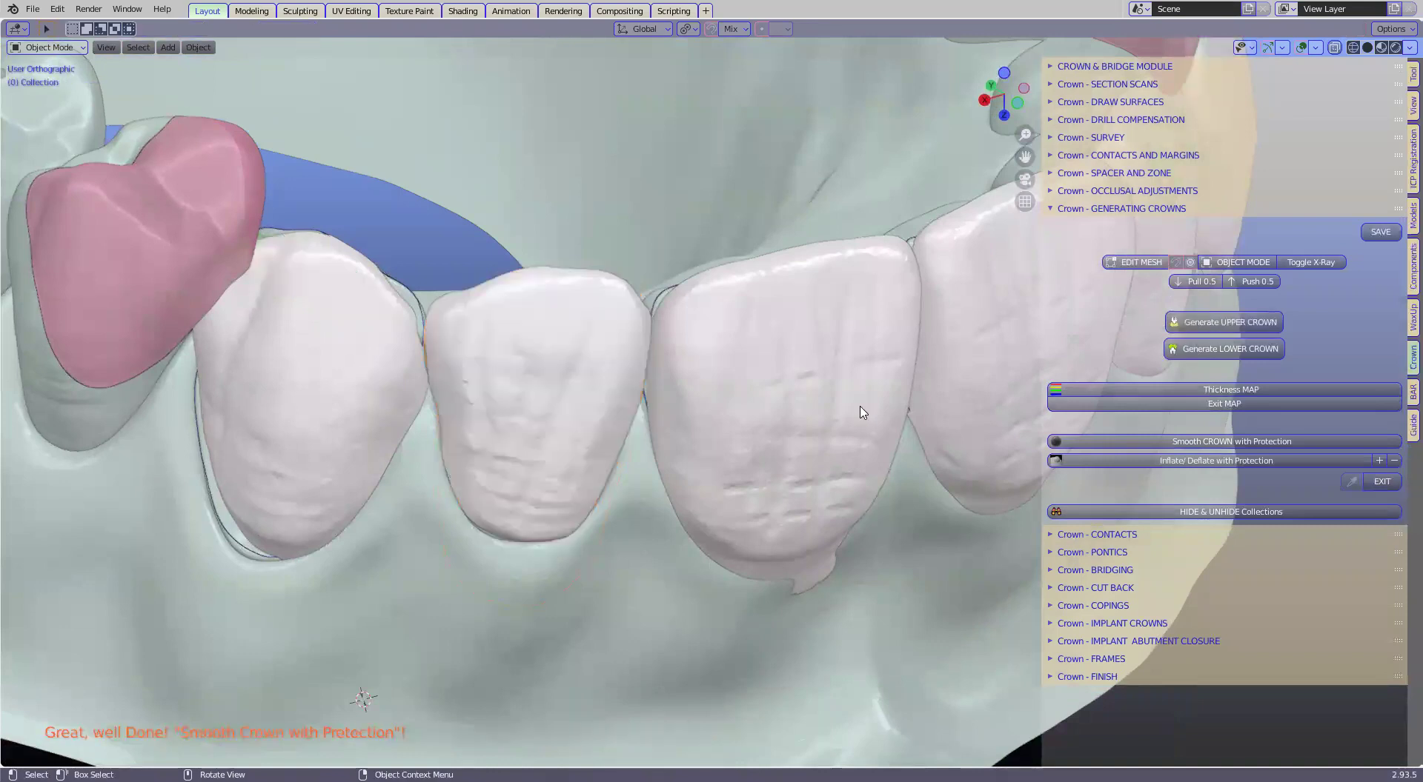
Step: Examine how the generated lateral incisor veneer meets the preparation margin from the palatal and front sides
middle_click_drag(597, 446, 430, 487)
scroll(460, 470, "down", 1)
scroll(444, 449, "up", 5)
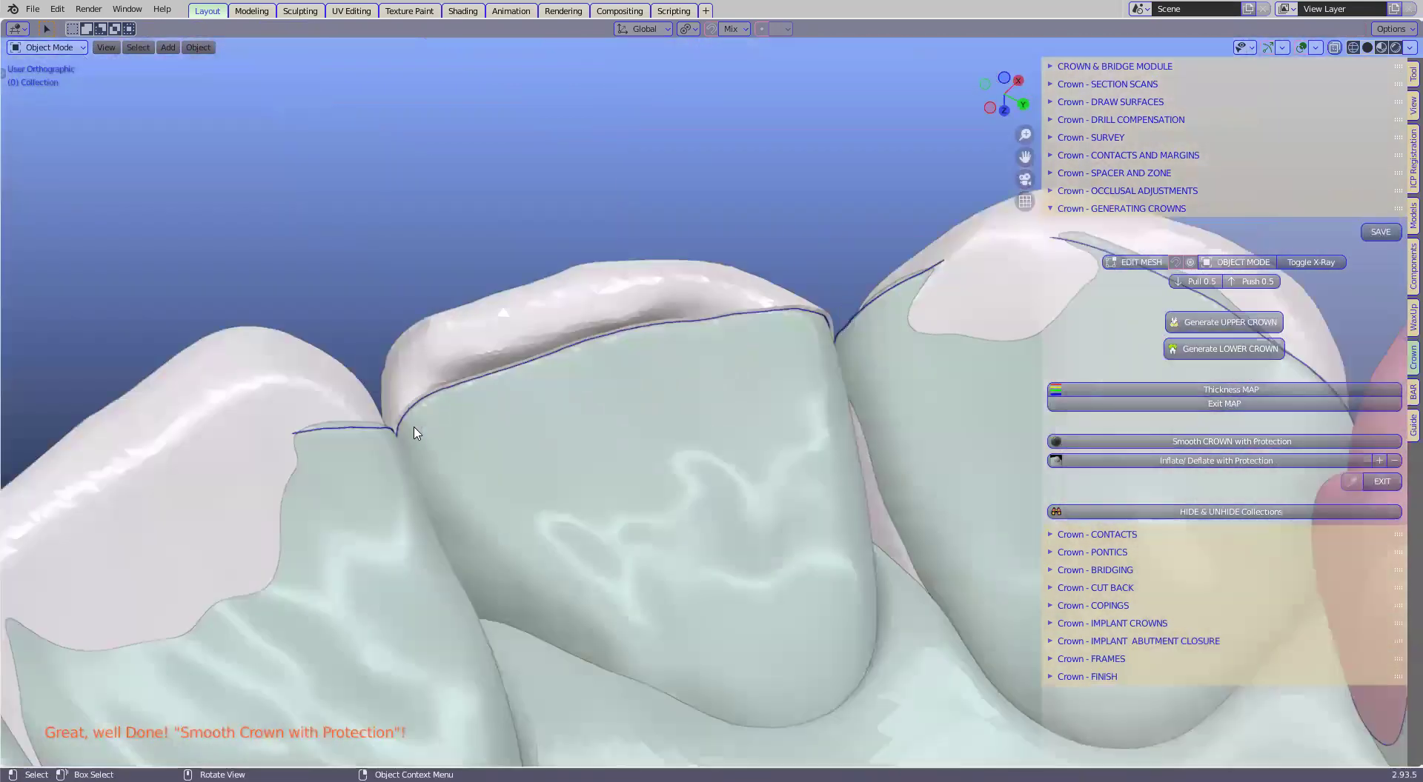
scroll(415, 434, "up", 3)
middle_click_drag(575, 356, 749, 343)
scroll(749, 343, "up", 2)
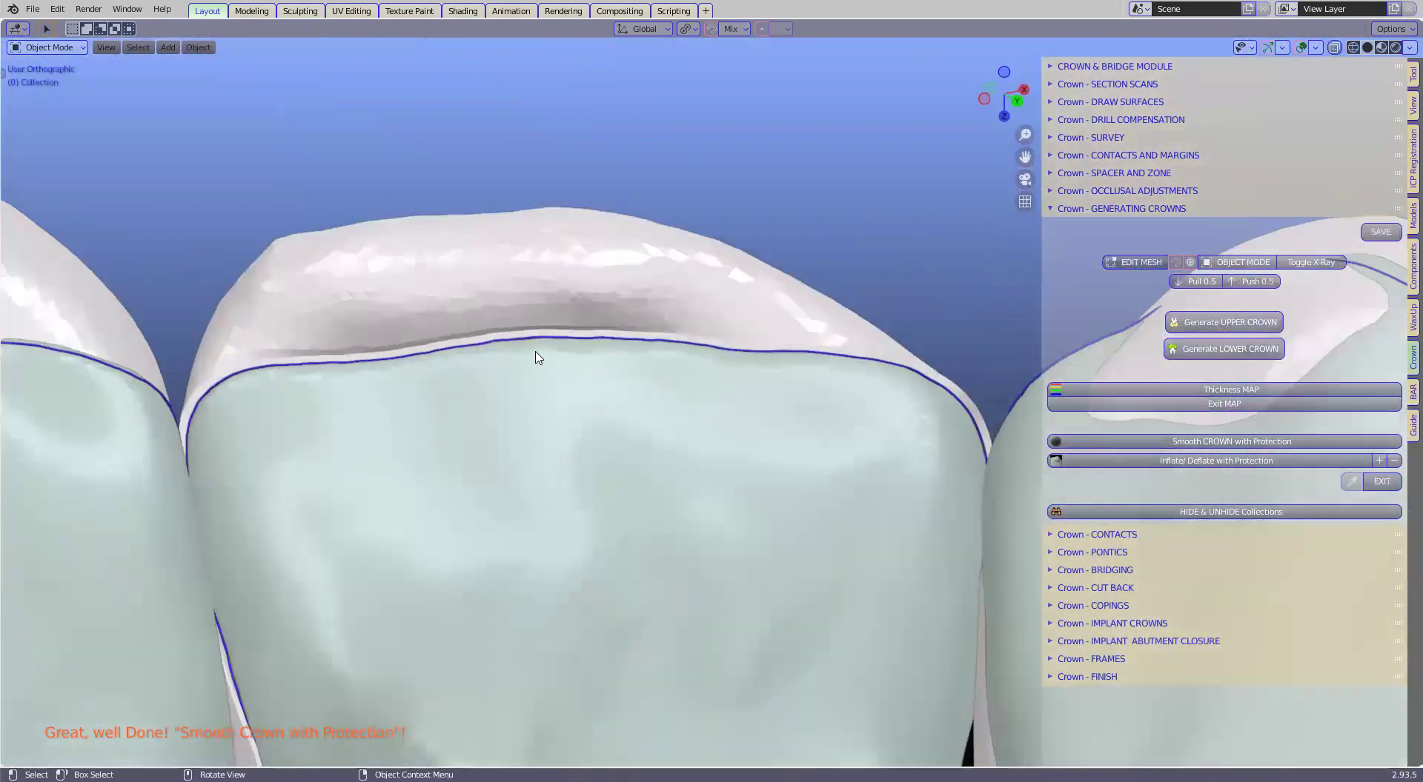
scroll(538, 358, "down", 3)
middle_click_drag(613, 423, 664, 320)
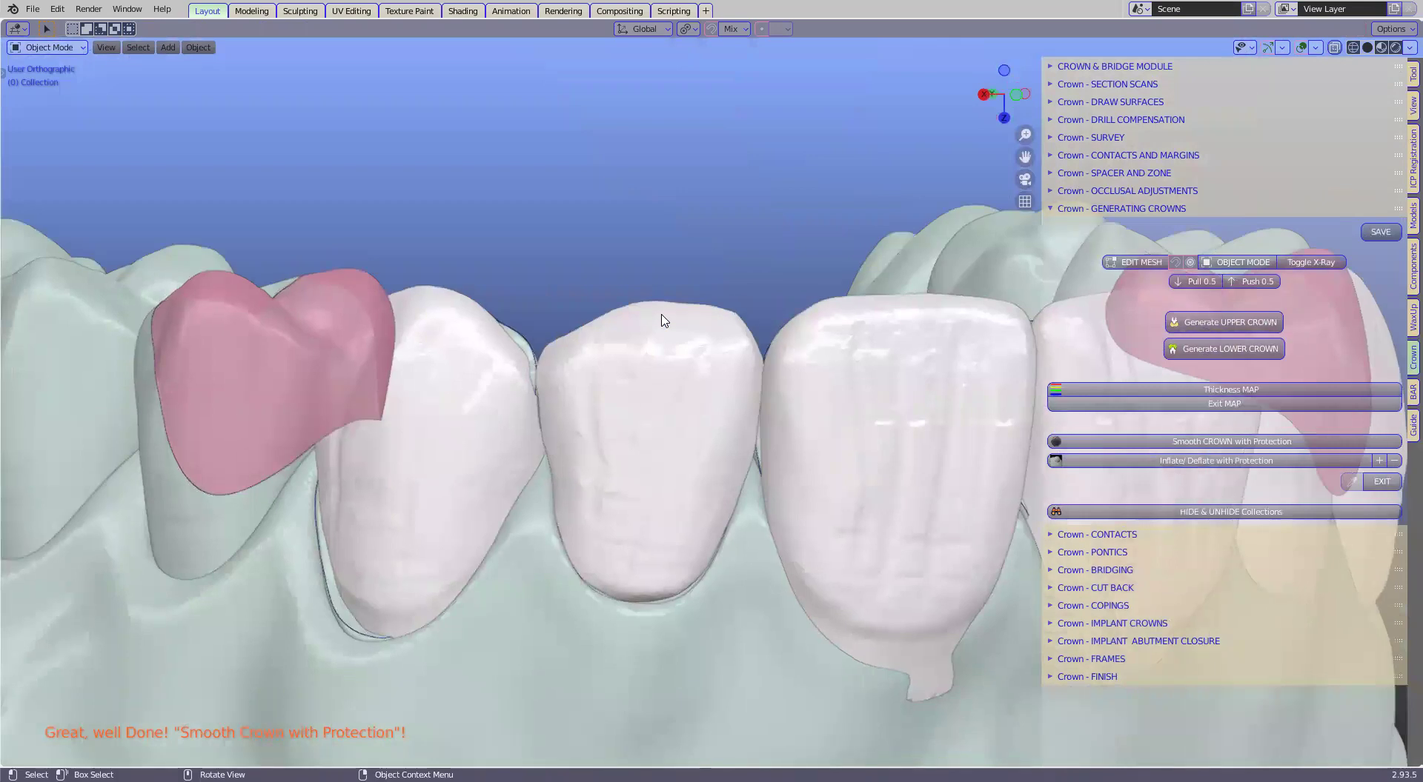
Step: Isolate the generated lateral incisor veneer by hiding all other objects, and examine its outer and inner surfaces
left_click(664, 320)
key("shift+h")
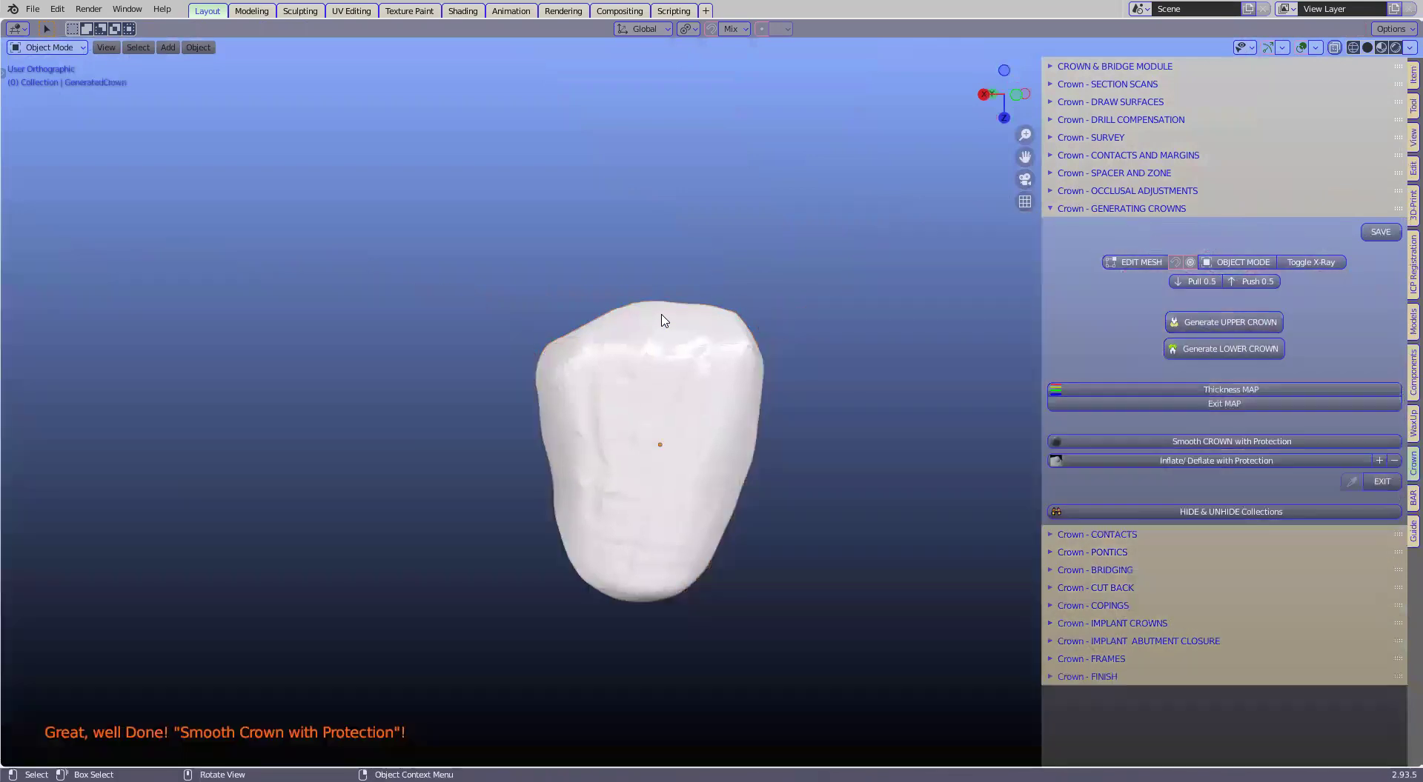
left_click(706, 367)
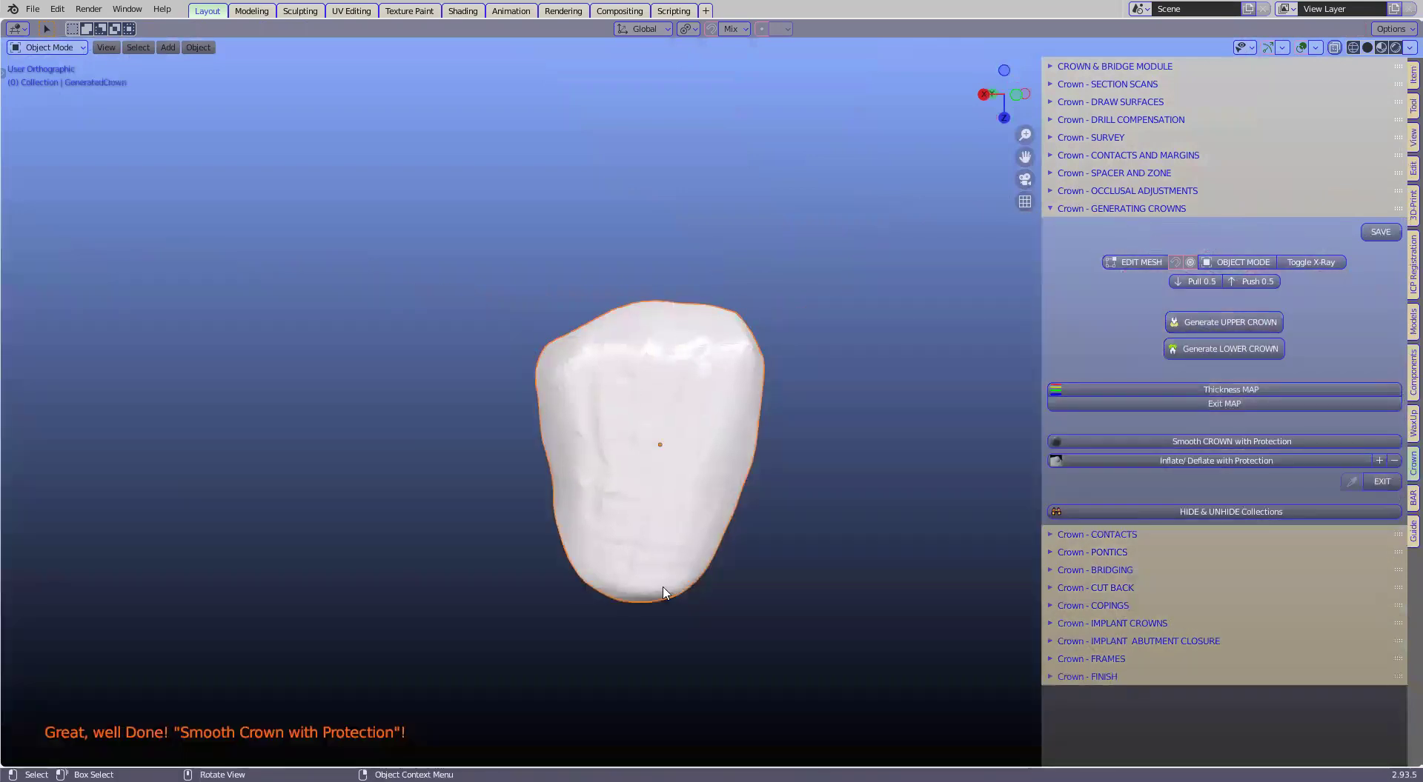
scroll(601, 543, "up", 3)
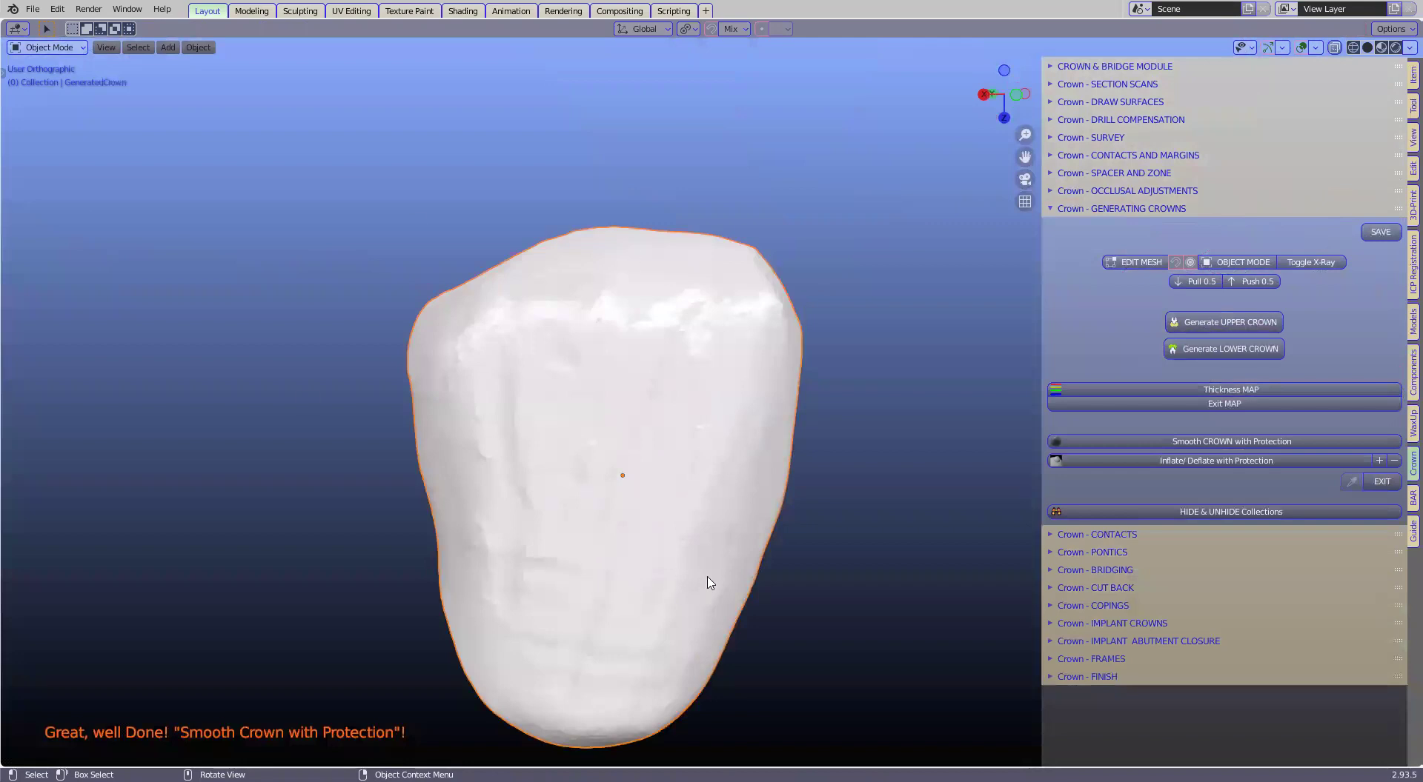
middle_click_drag(725, 572, 413, 606)
middle_click_drag(636, 573, 689, 423)
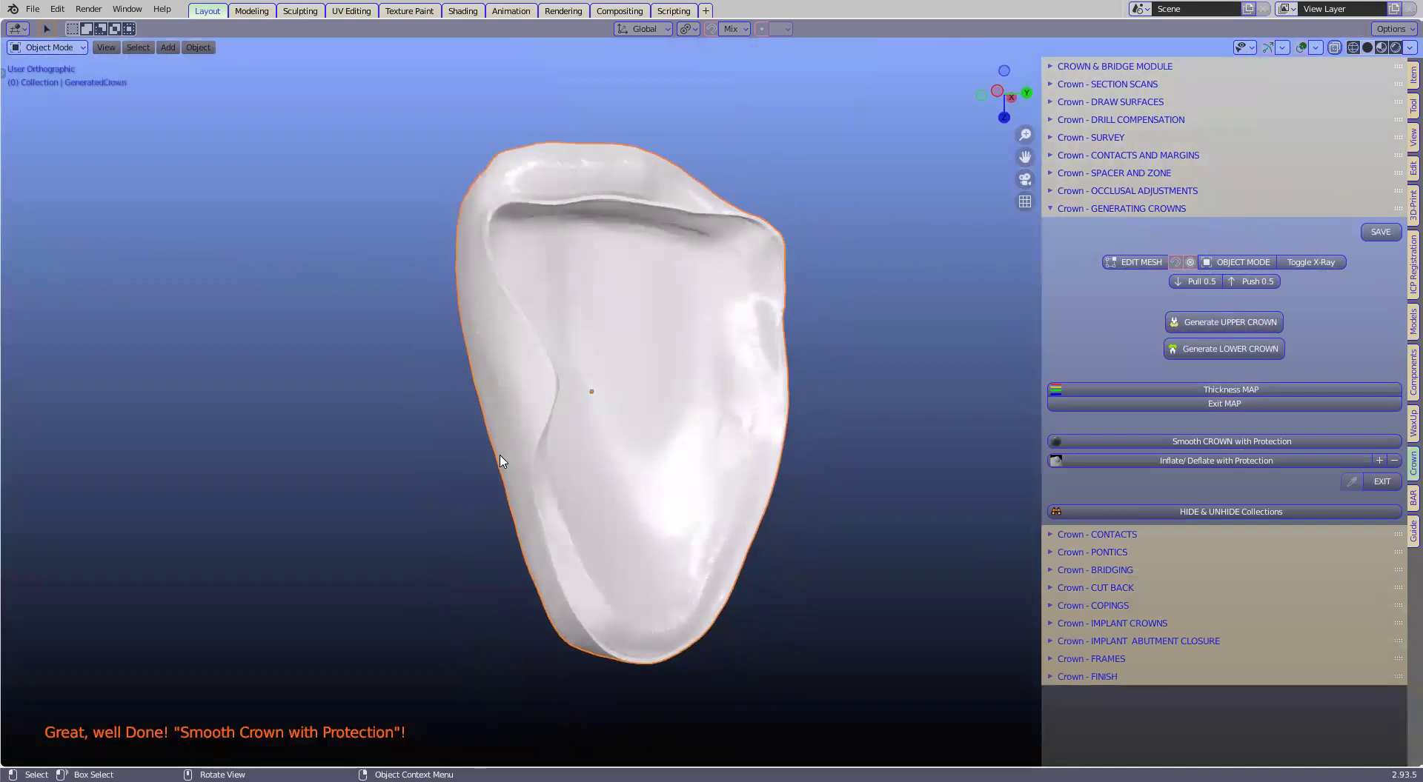
Step: Examine the mesh density of the isolated veneer in edit mode, comparing its fitting surface, margins and outer surface
key("Tab")
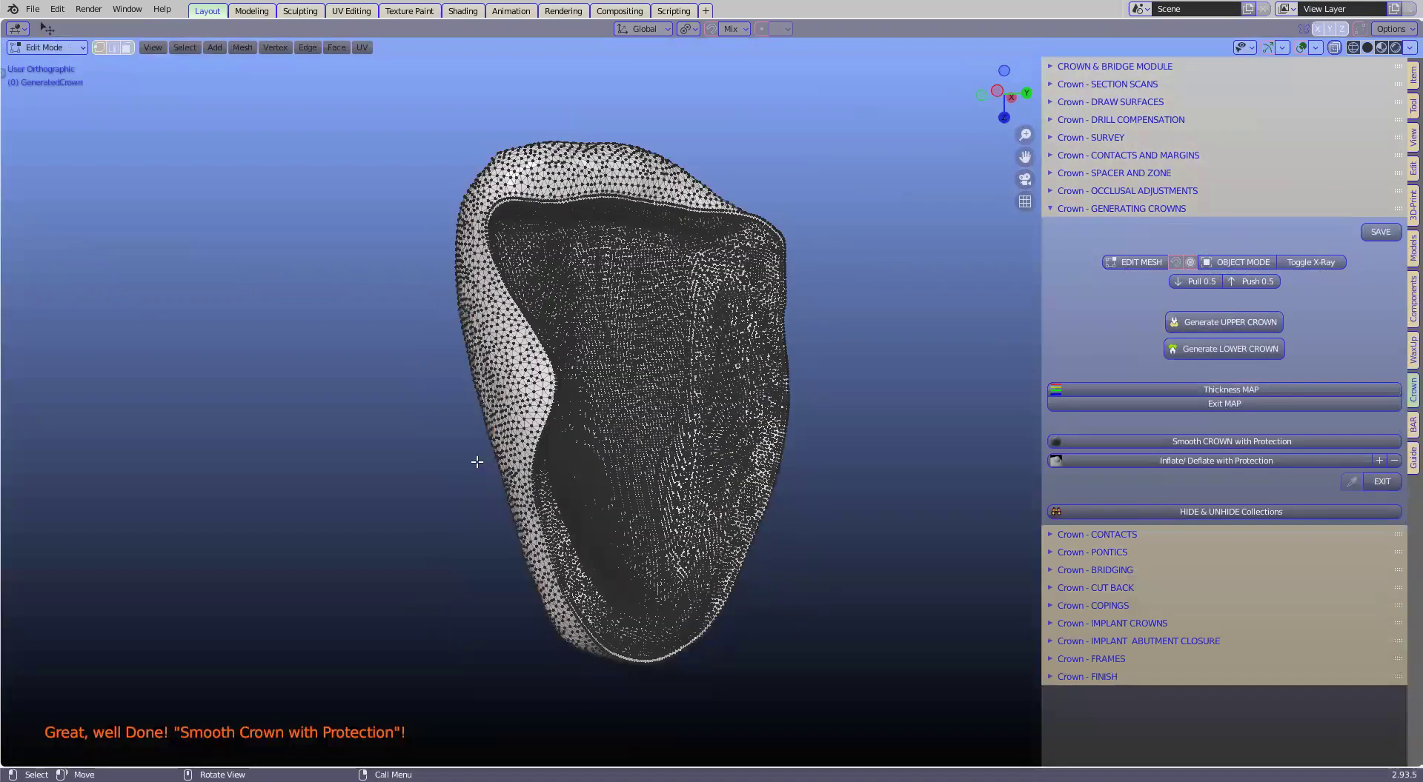
scroll(476, 461, "up", 1)
scroll(381, 504, "up", 2)
middle_click_drag(381, 504, 371, 491)
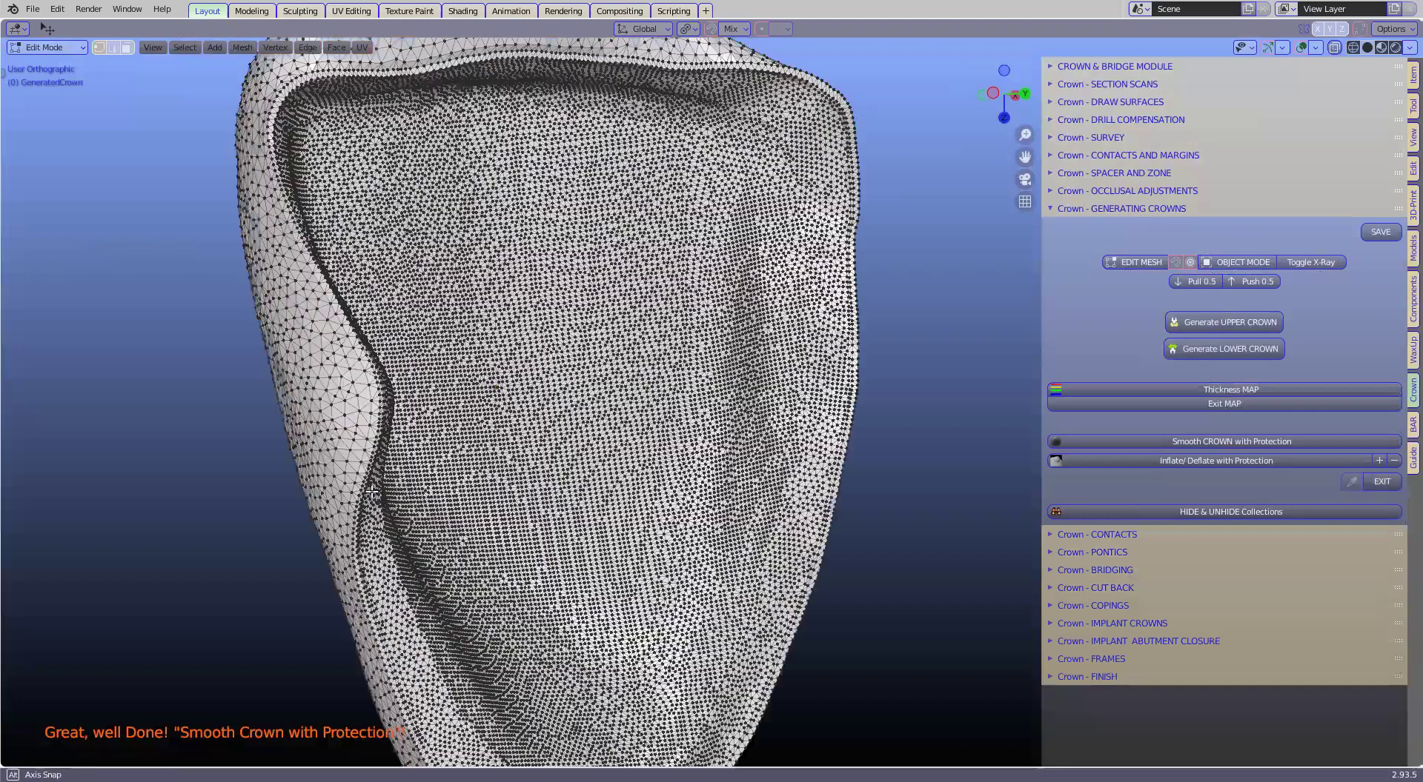
mouse_move(539, 458)
middle_mouse_down()
mouse_move(574, 472)
mouse_move(522, 460)
middle_mouse_up()
scroll(522, 460, "up", 4)
middle_click_drag(380, 425, 418, 429)
scroll(418, 430, "up", 2)
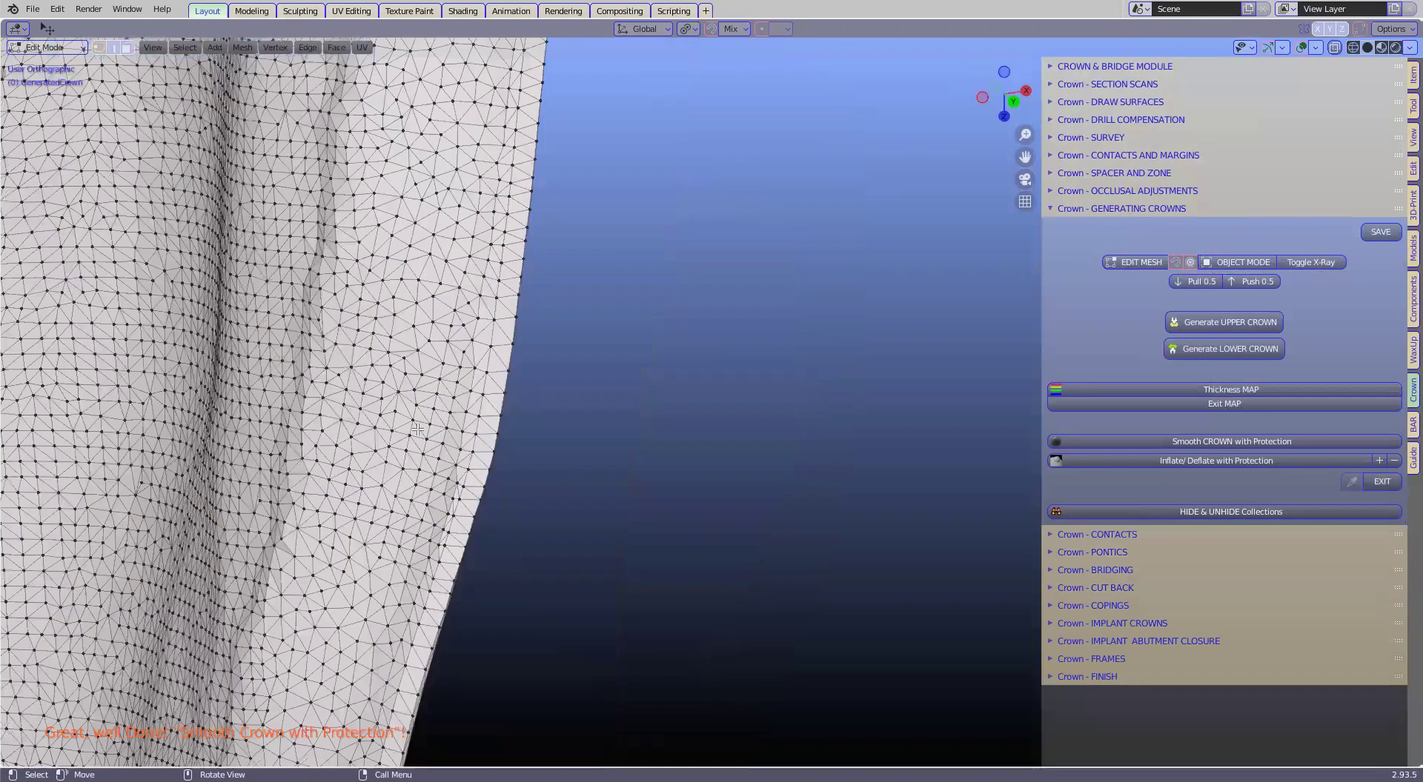
scroll(401, 413, "up", 2)
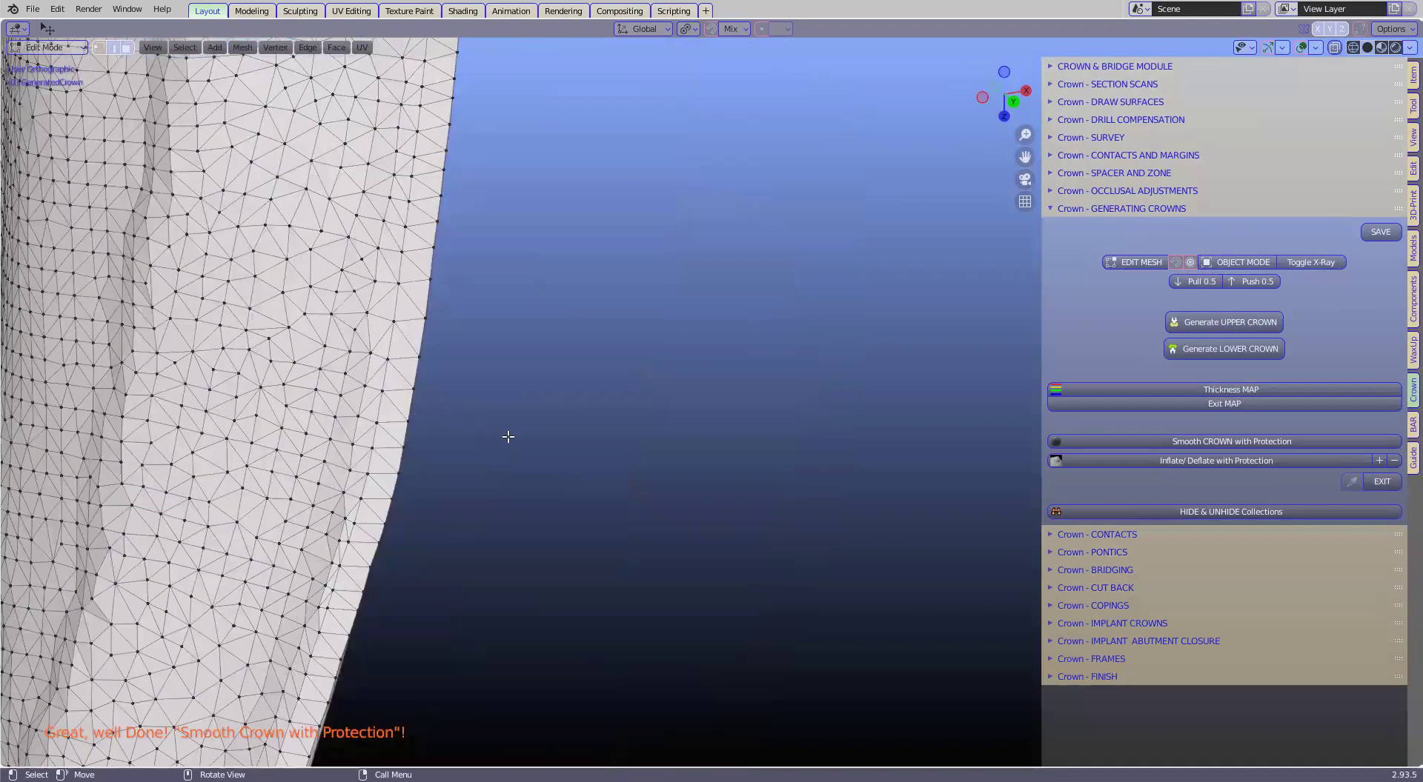
scroll(465, 435, "down", 1)
scroll(650, 399, "down", 3)
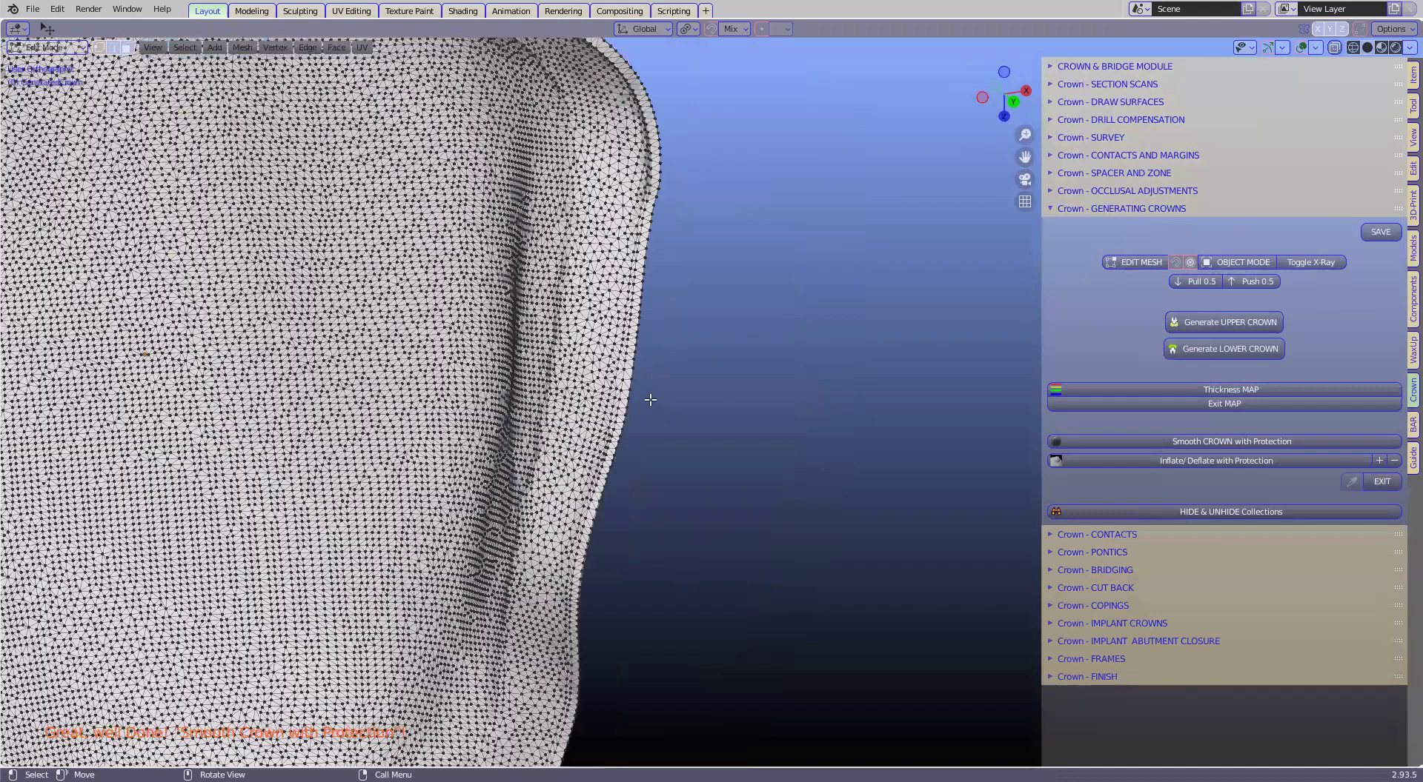
scroll(718, 311, "down", 5)
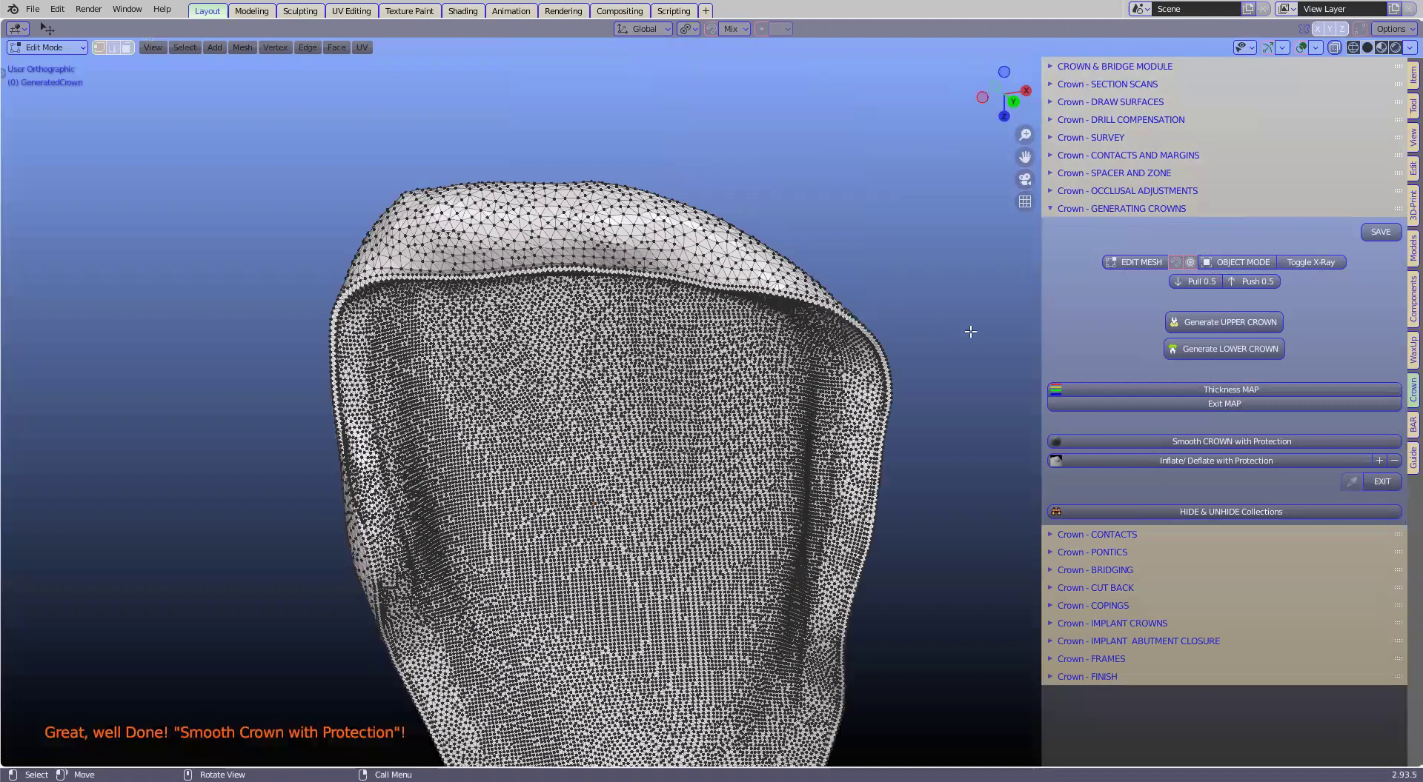
middle_click_drag(998, 345, 880, 352)
middle_click_drag(504, 405, 701, 429)
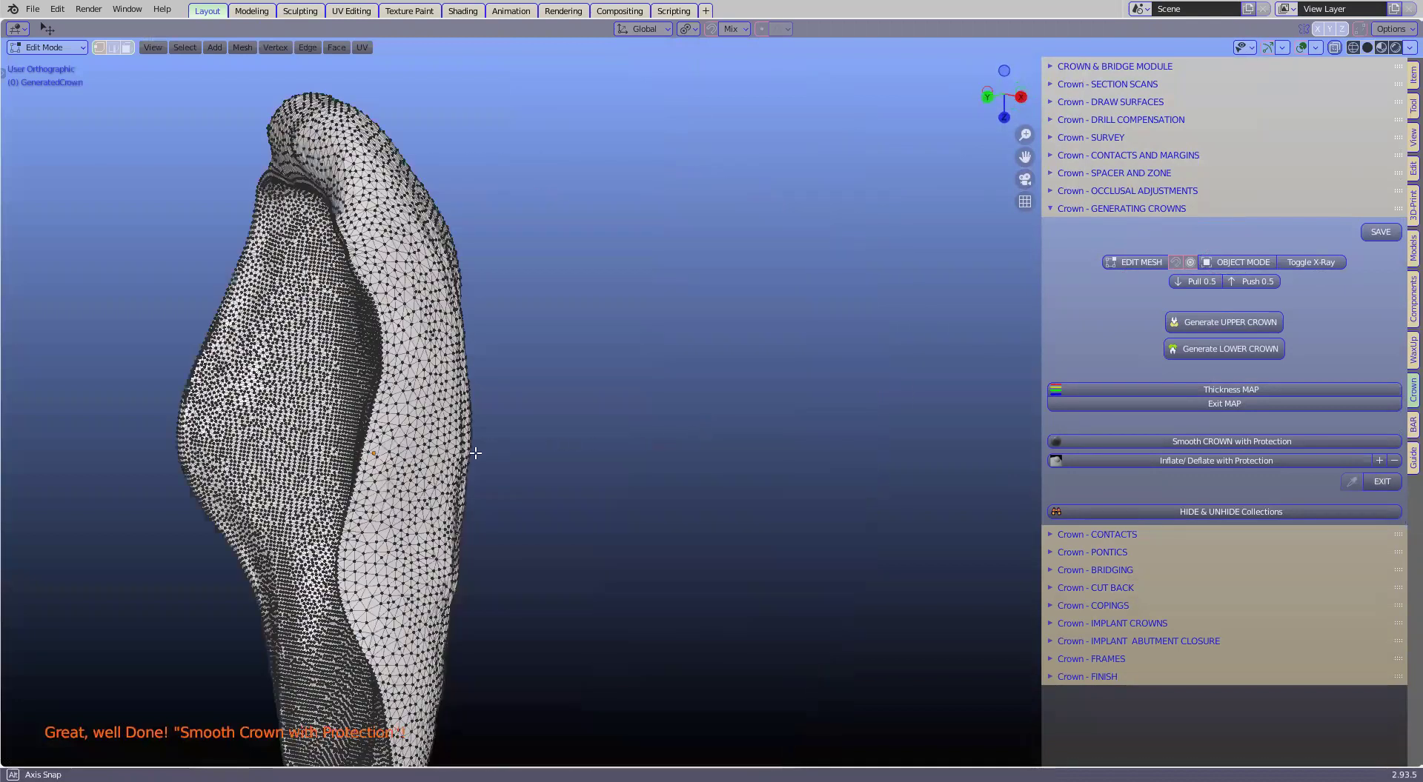
middle_click_drag(475, 453, 515, 451)
middle_click_drag(664, 459, 658, 454)
middle_click_drag(526, 455, 554, 456)
key("Tab")
Step: Examine the isolated veneer's smooth fitting surface and edges from several angles, and unhide all other objects
middle_click_drag(719, 440, 794, 397)
scroll(644, 381, "up", 2)
middle_click_drag(485, 291, 422, 359, "shift")
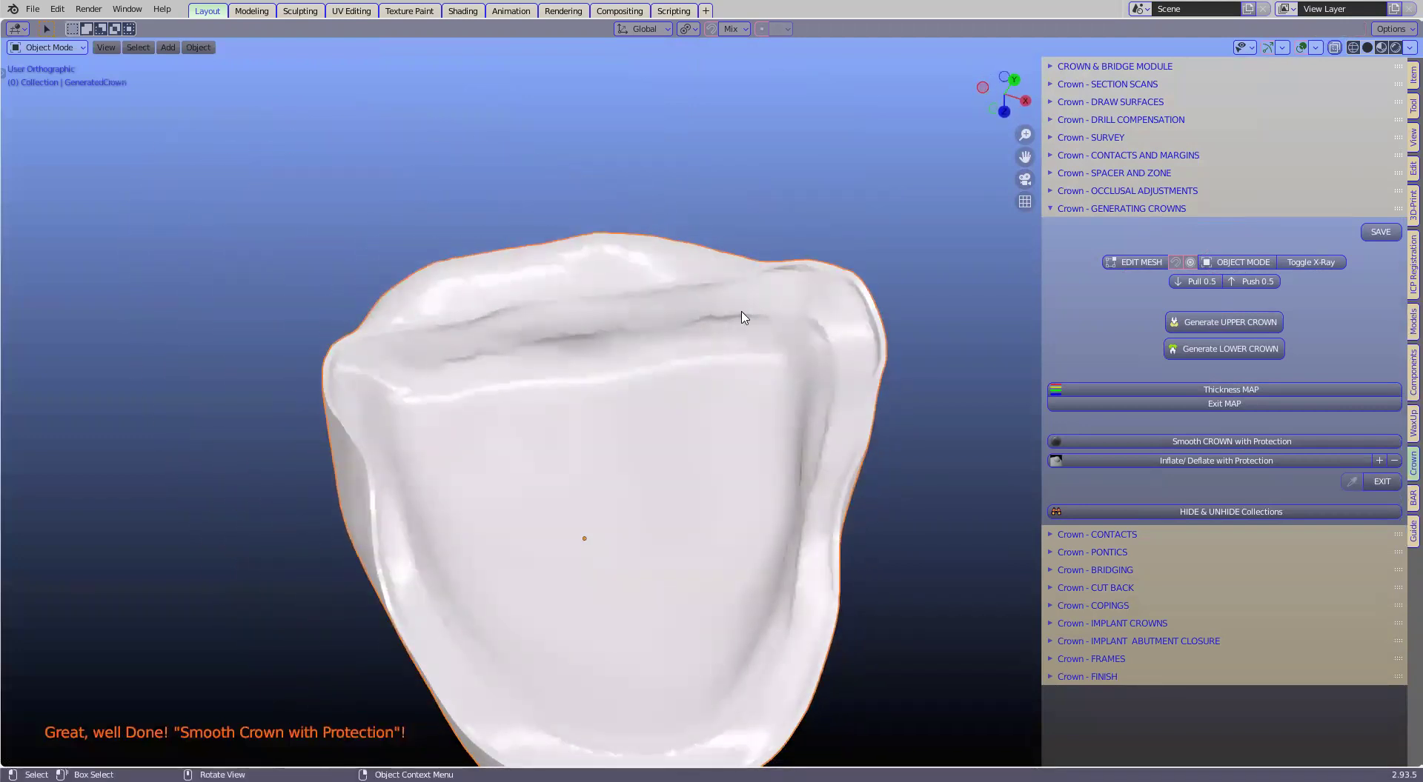
middle_click_drag(681, 596, 527, 591)
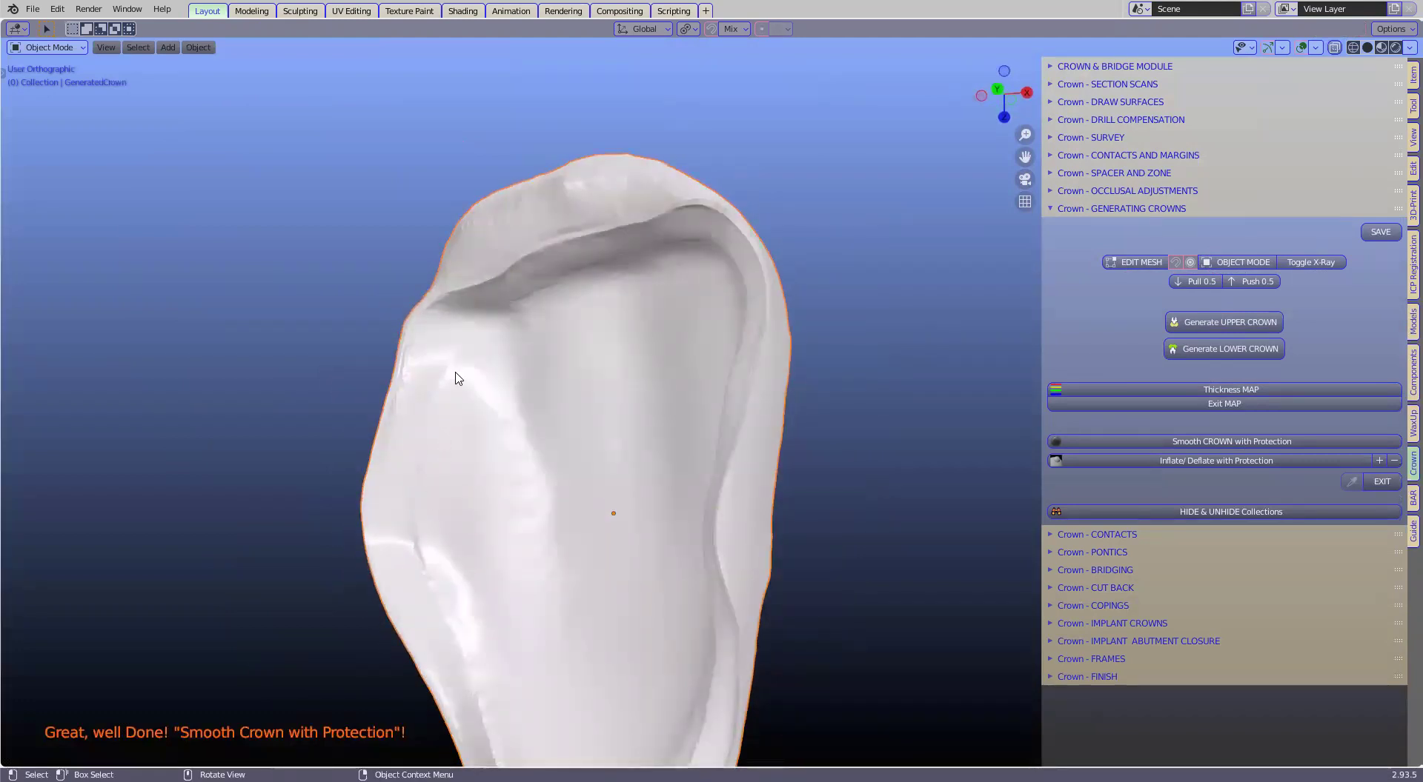
middle_click_drag(747, 337, 835, 478)
scroll(597, 422, "down", 3)
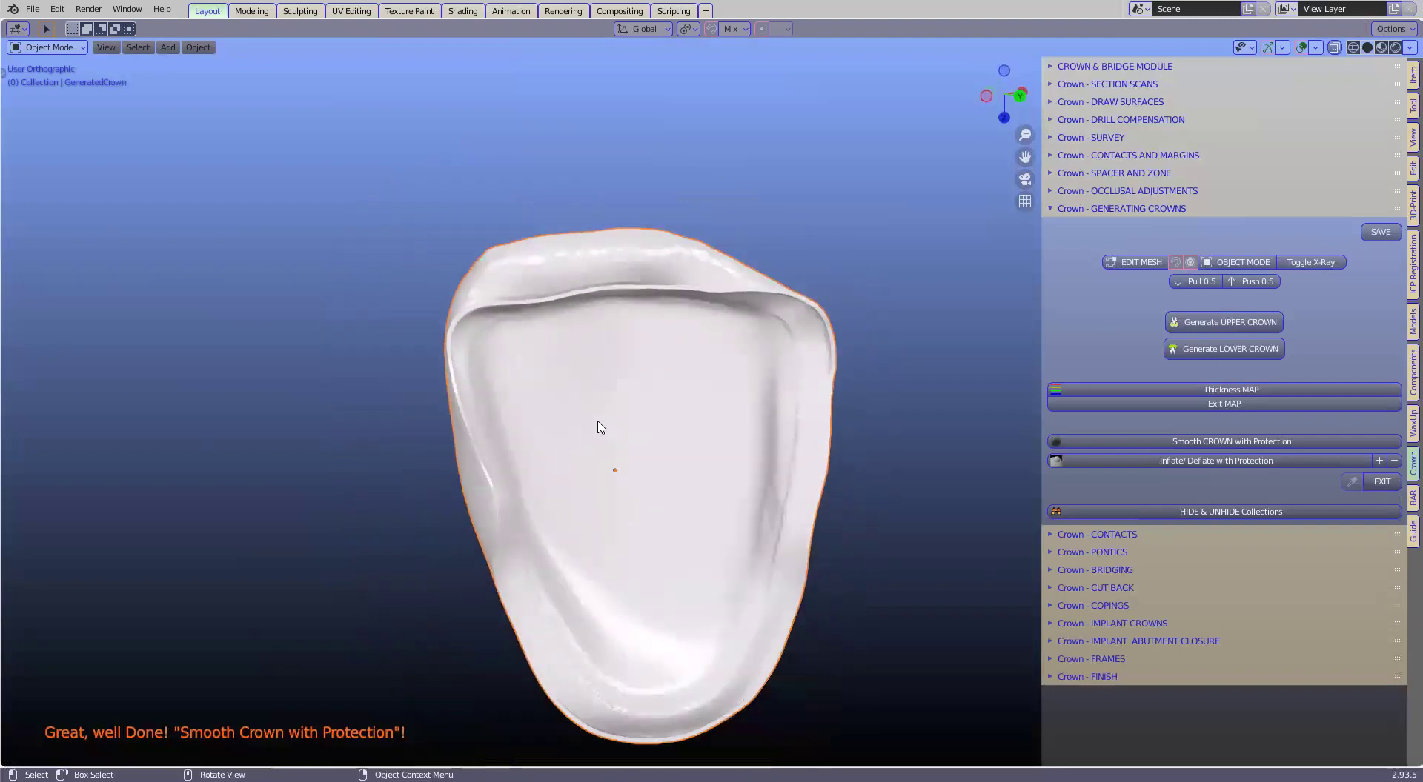
middle_click_drag(364, 423, 556, 415)
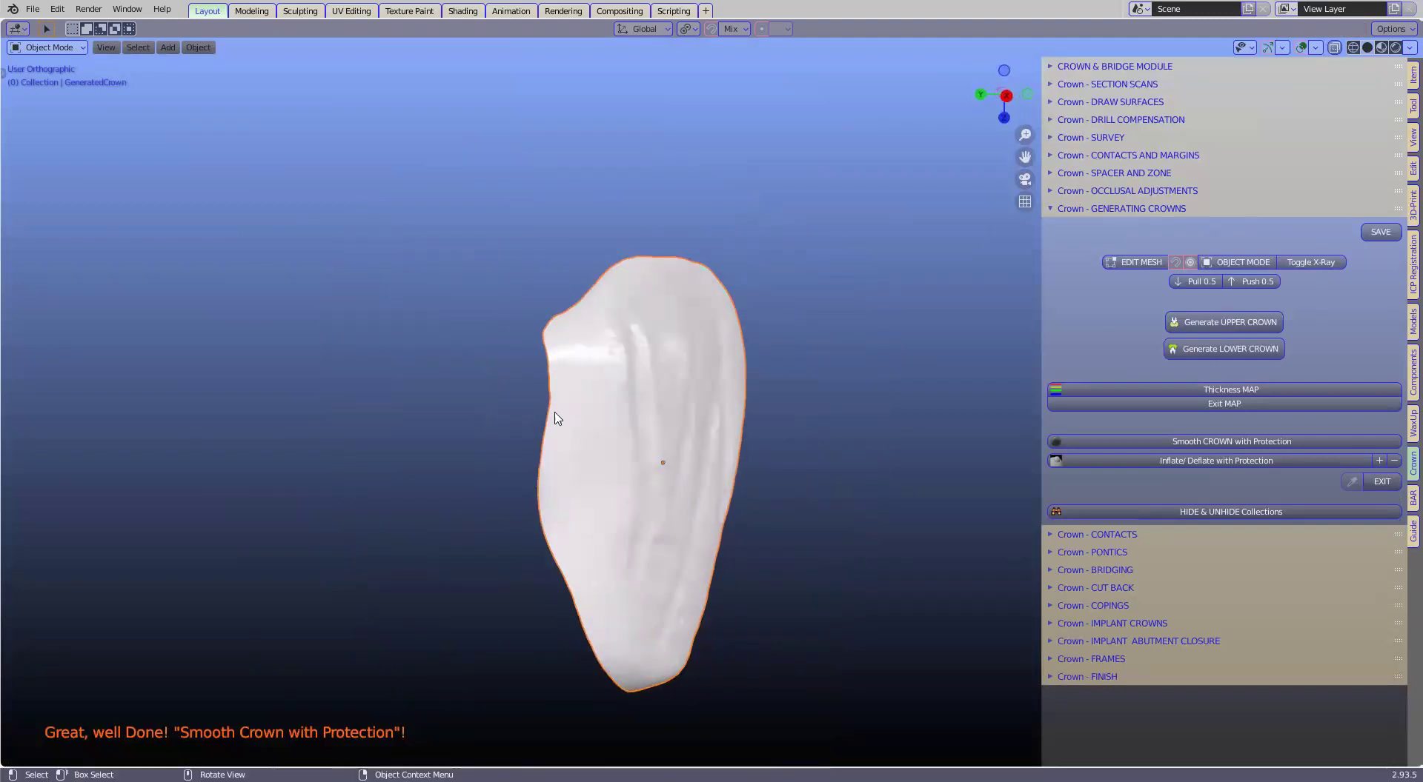
key("alt+h")
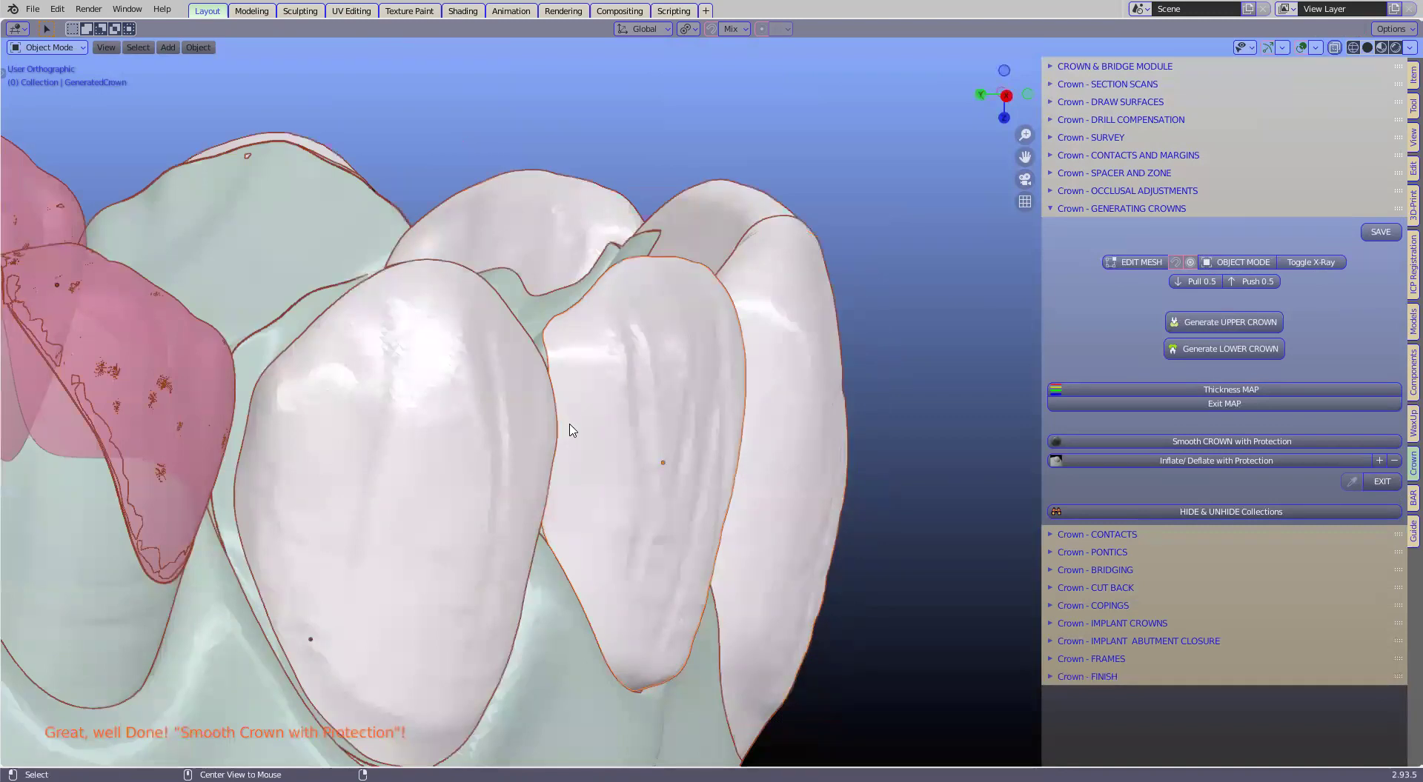
Step: Open generated.blend from the ZOOM_VENEERS folder without saving the changes to the current file
middle_click_drag(563, 424, 31, 16)
scroll(548, 495, "down", 4)
scroll(549, 498, "down", 2)
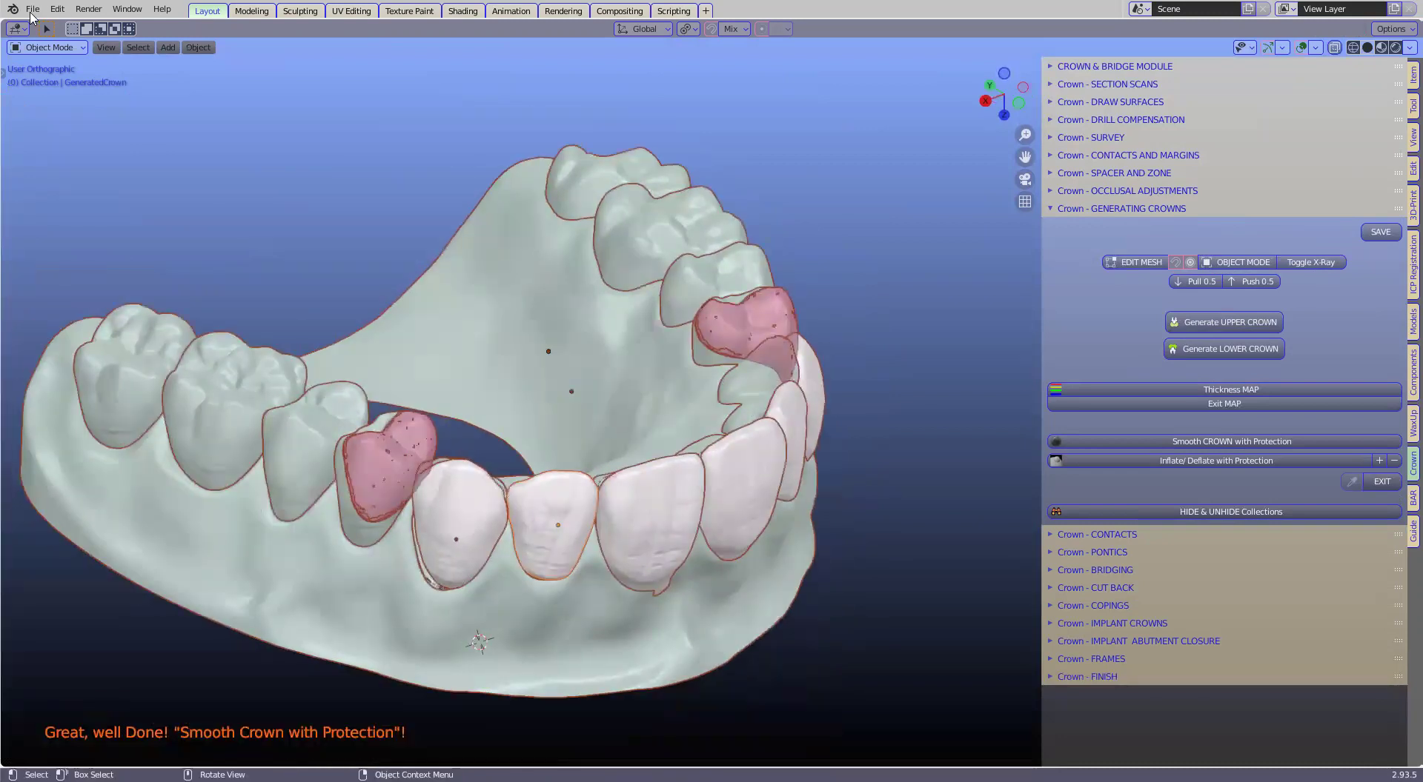
left_click(33, 9)
left_click(89, 141)
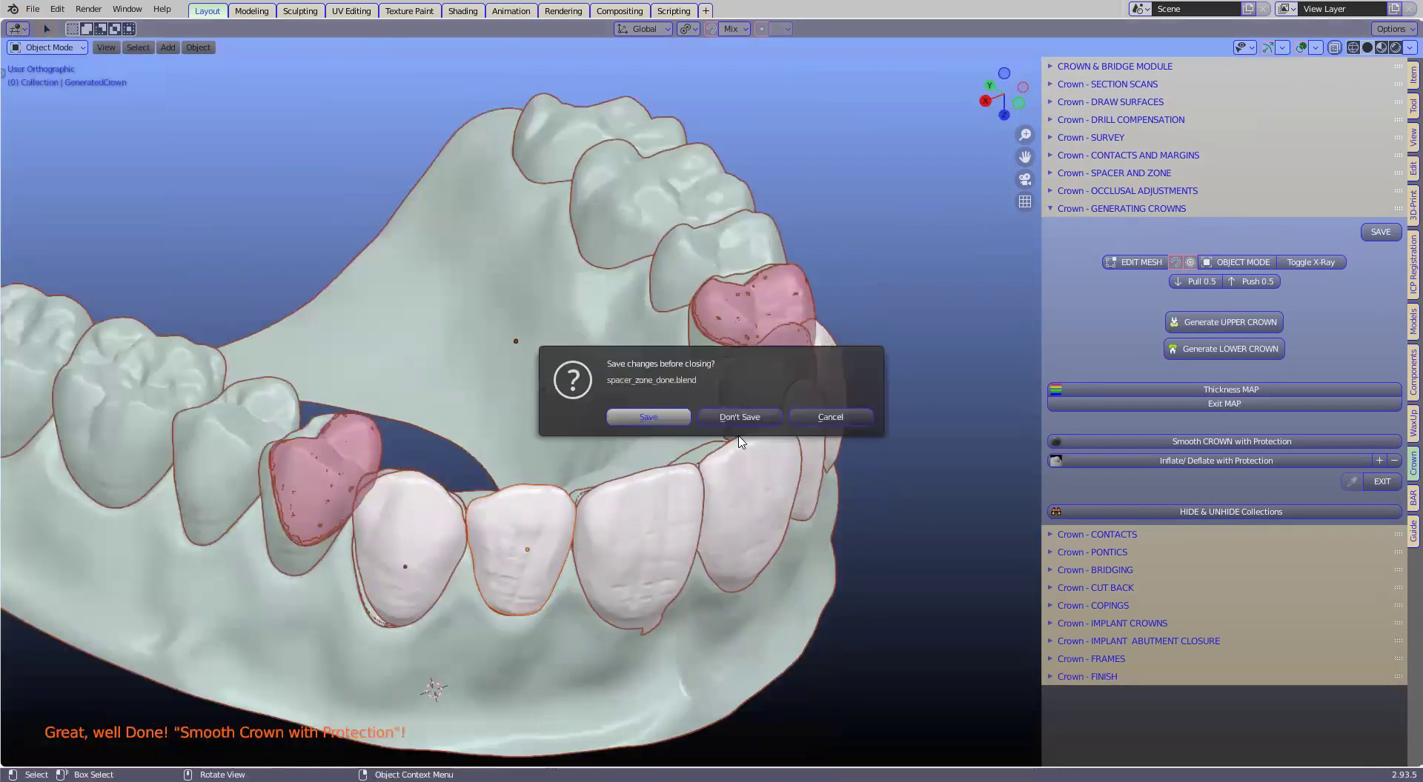
left_click(771, 418)
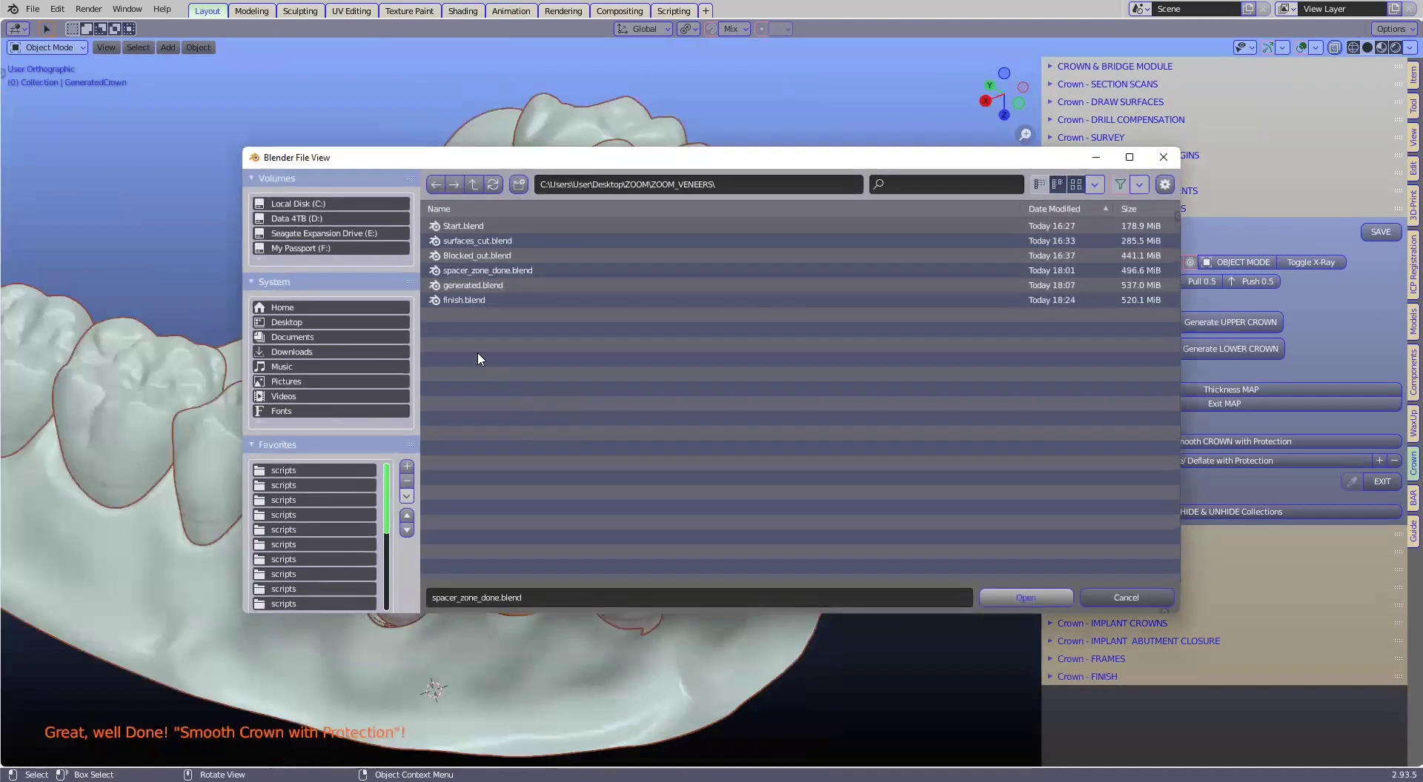
left_click(468, 285)
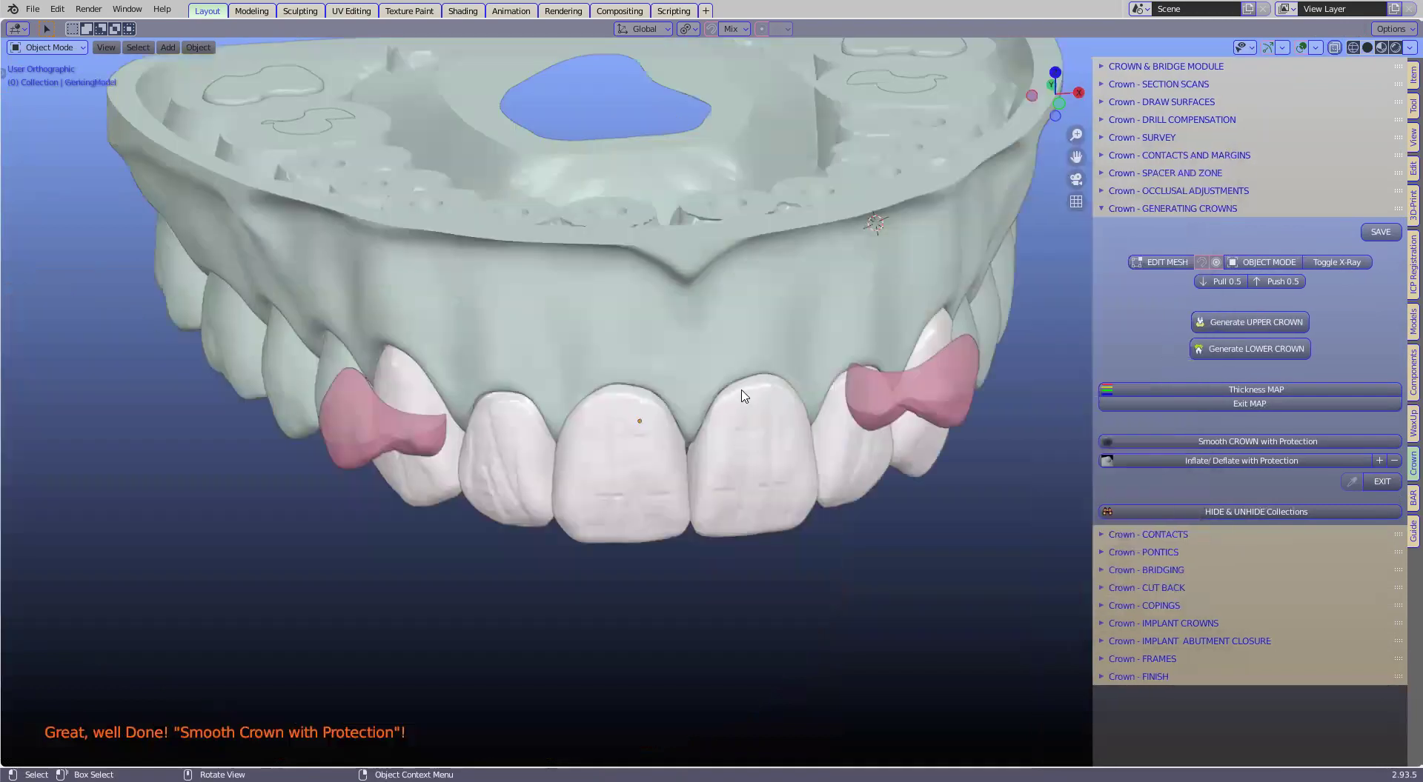
Step: Examine the generated veneers on the upper anterior teeth, selecting the canine's veneer
scroll(744, 395, "down", 3)
middle_click_drag(682, 359, 546, 546)
scroll(578, 511, "up", 5)
middle_click_drag(590, 495, 755, 406)
left_click(415, 526)
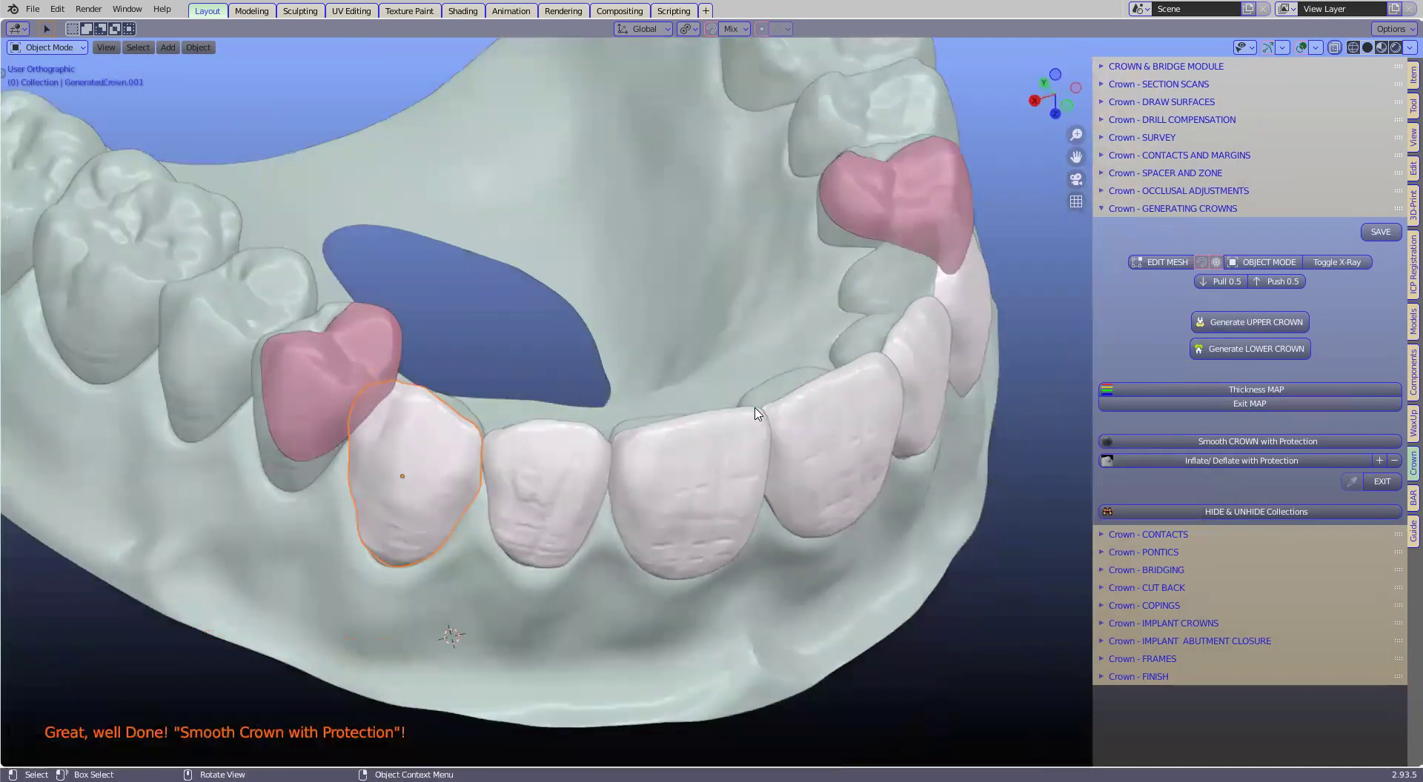
middle_click_drag(756, 413, 757, 427)
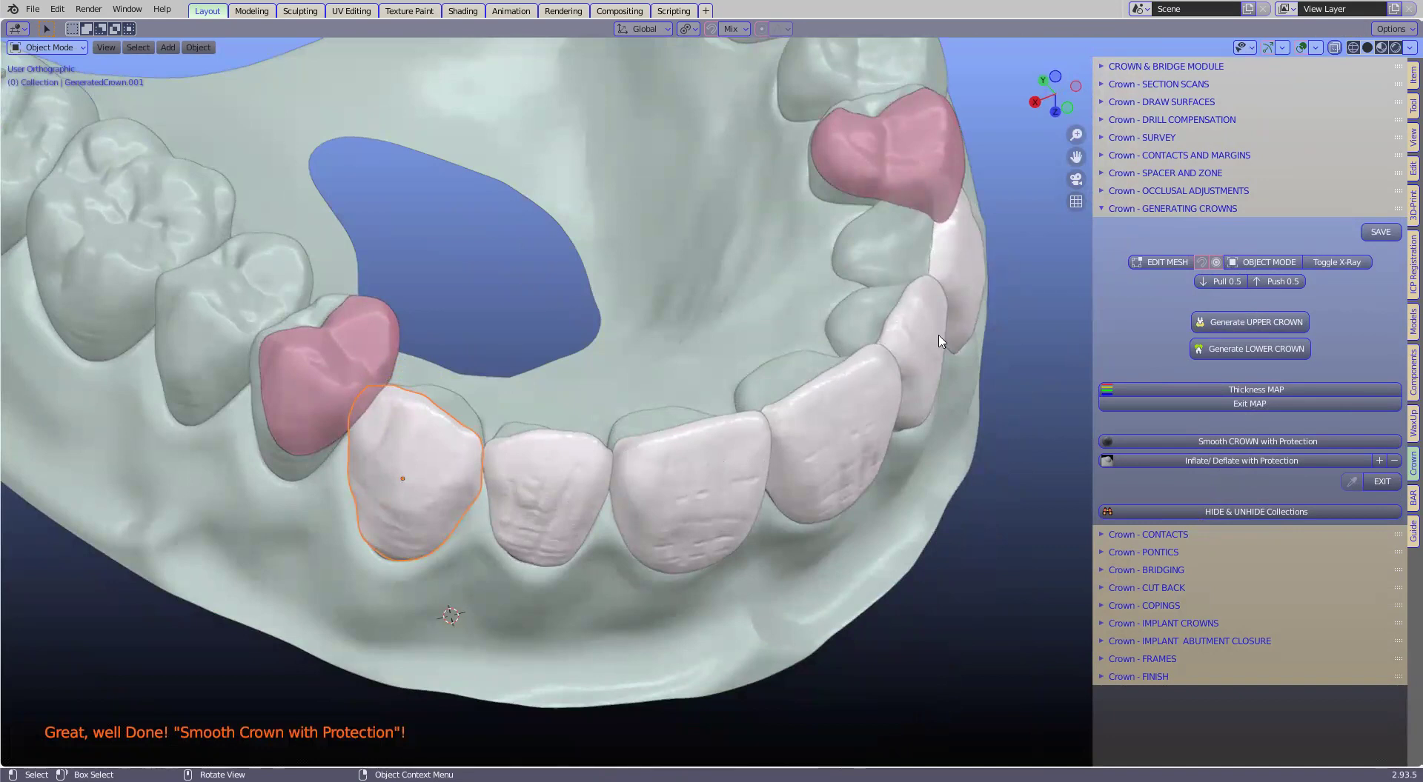
mouse_move(789, 429)
middle_mouse_down()
mouse_move(787, 416)
mouse_move(782, 426)
middle_mouse_up()
scroll(628, 545, "up", 2)
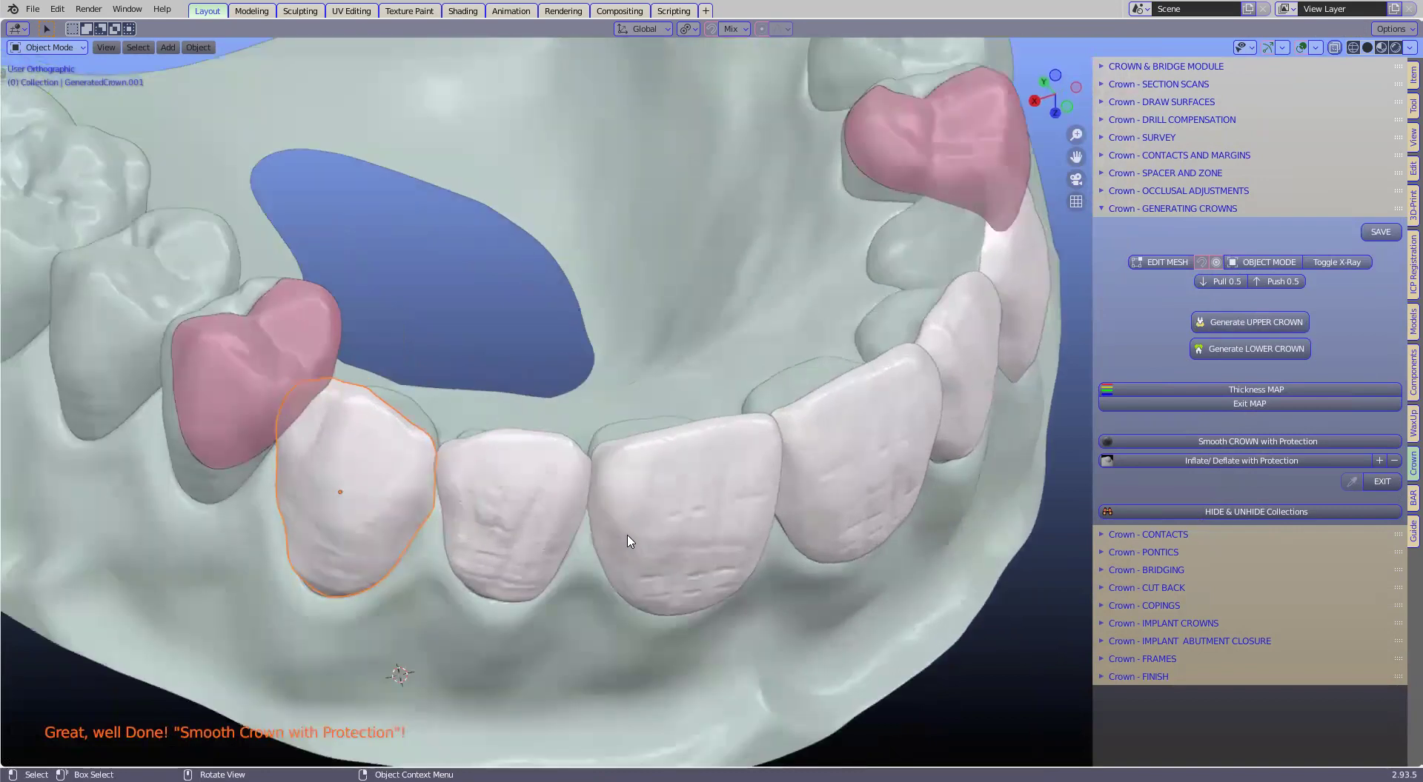
middle_click_drag(627, 504, 813, 454)
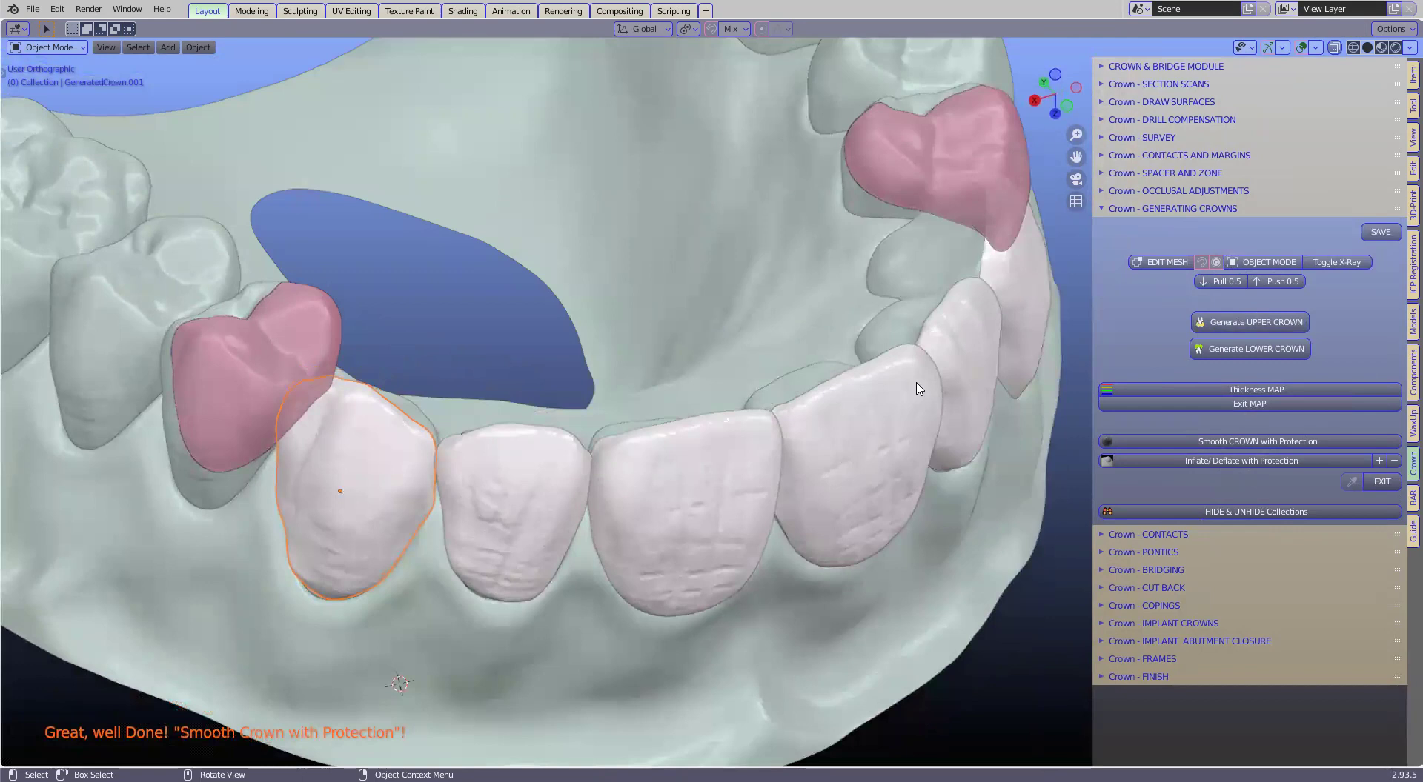
Step: Select the pink contact surfaces beside the canines and view the whole veneered arch from the front
scroll(649, 420, "down", 2)
middle_click_drag(542, 366, 413, 393)
left_click(408, 389)
middle_click_drag(687, 300, 602, 446)
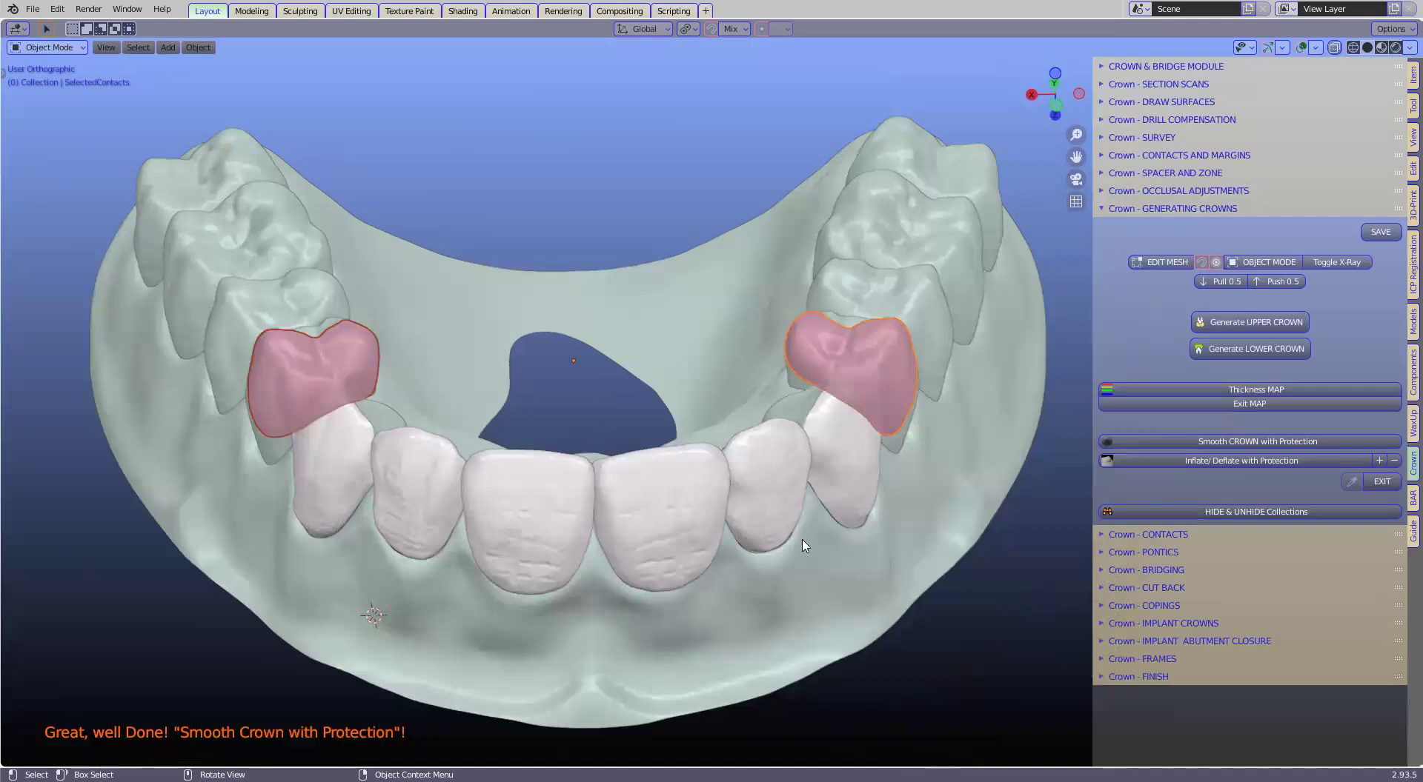
Step: Create automatic contact cutters from the selected pink contact surfaces beside the canines
middle_click_drag(800, 481, 808, 517)
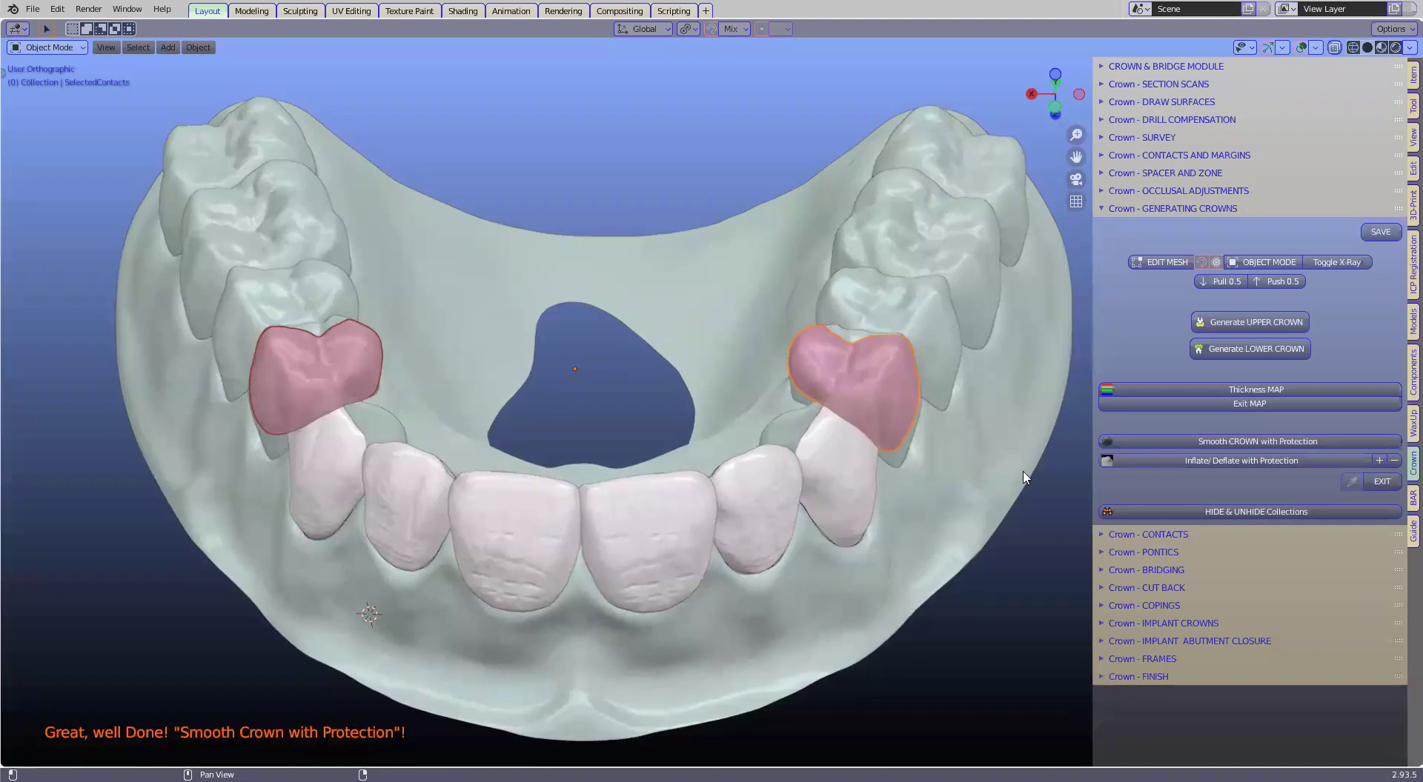
middle_click_drag(908, 463, 922, 472)
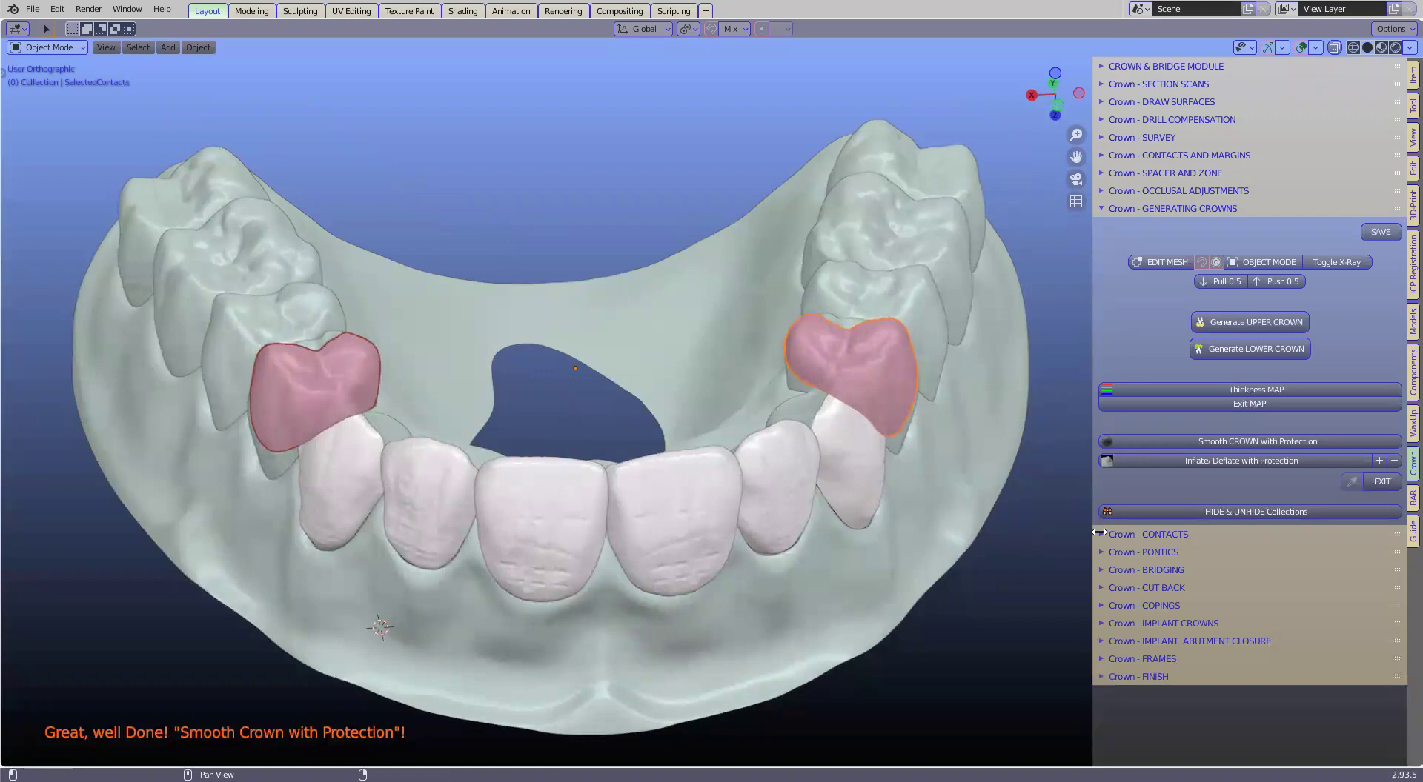
left_click(1102, 534)
left_click(1102, 209)
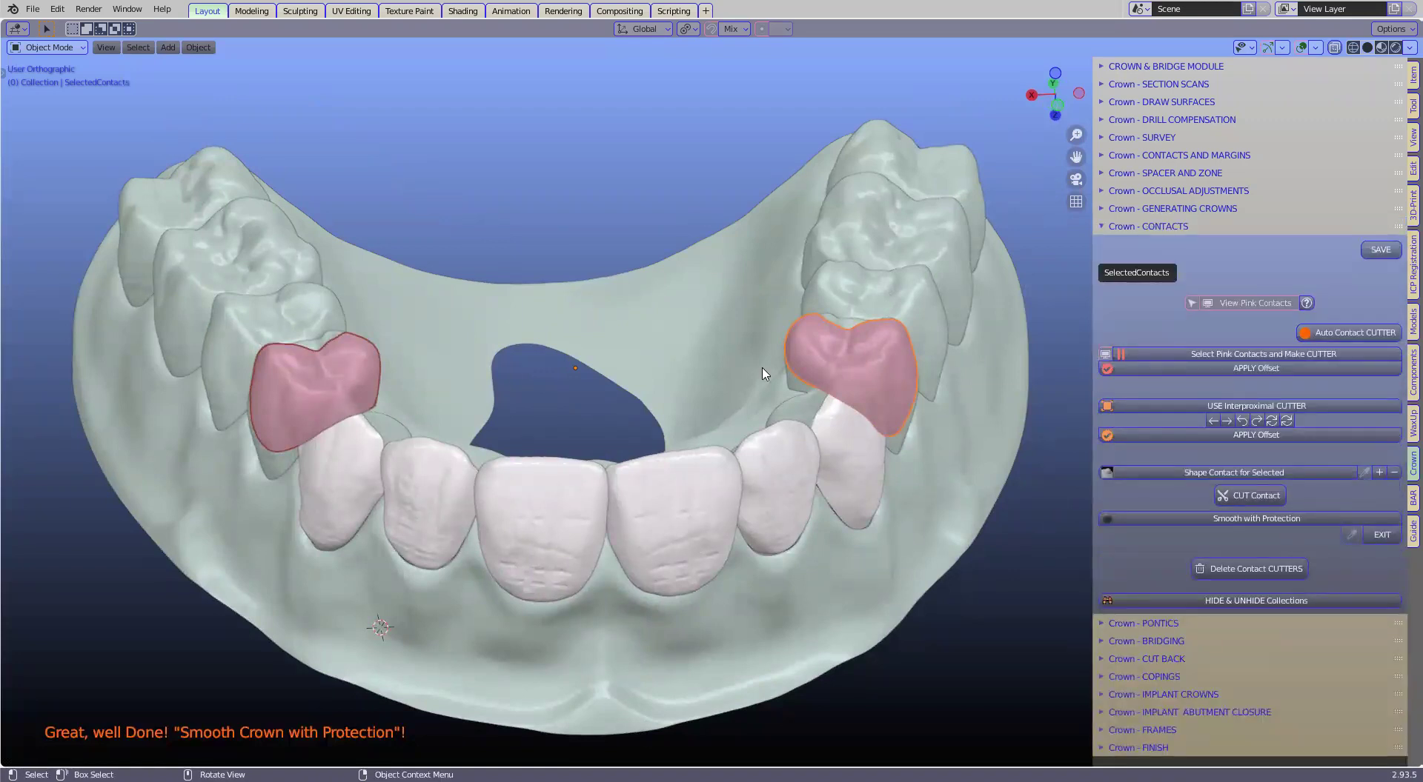
left_click(1345, 334)
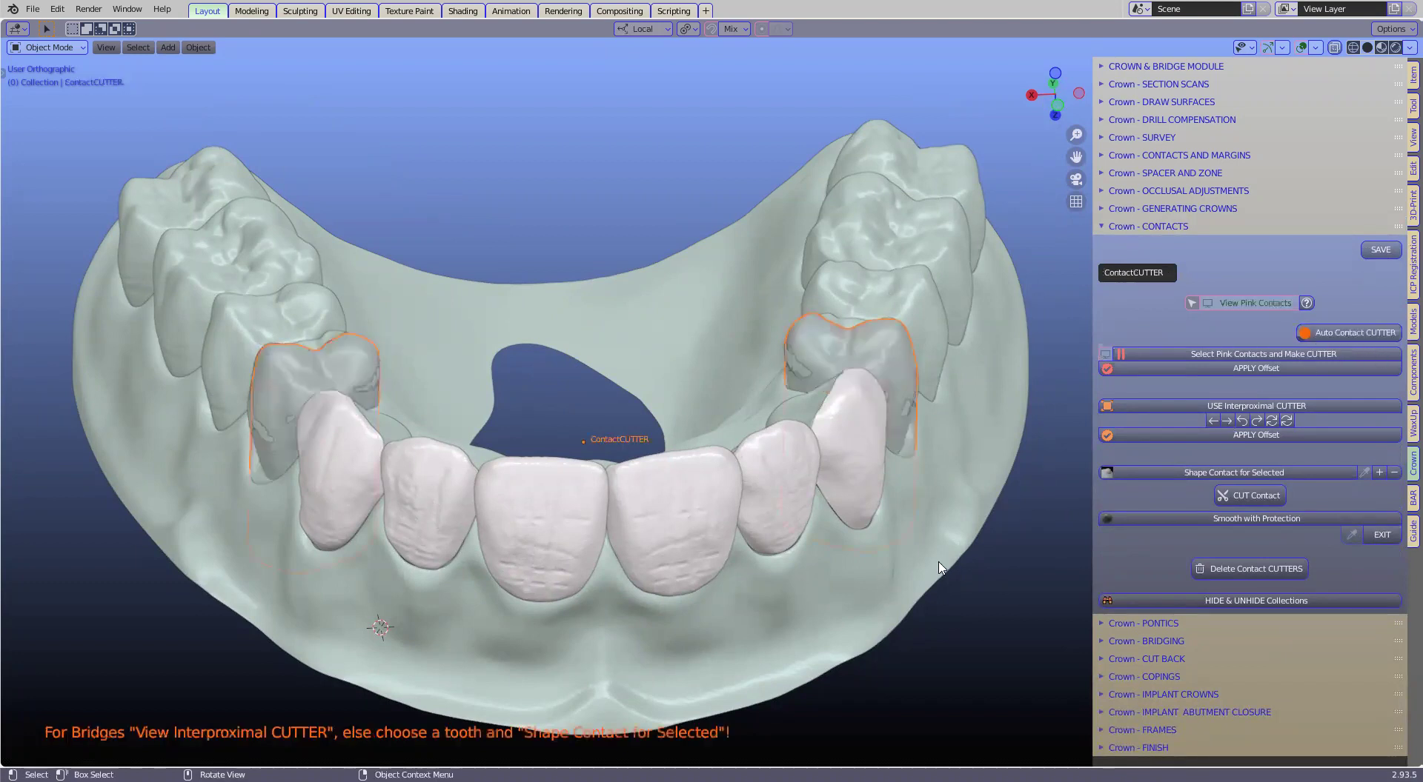
Step: Examine the contact cutter on the premolar beside the canine veneer from close up
middle_click_drag(938, 568, 779, 527)
scroll(767, 459, "up", 2)
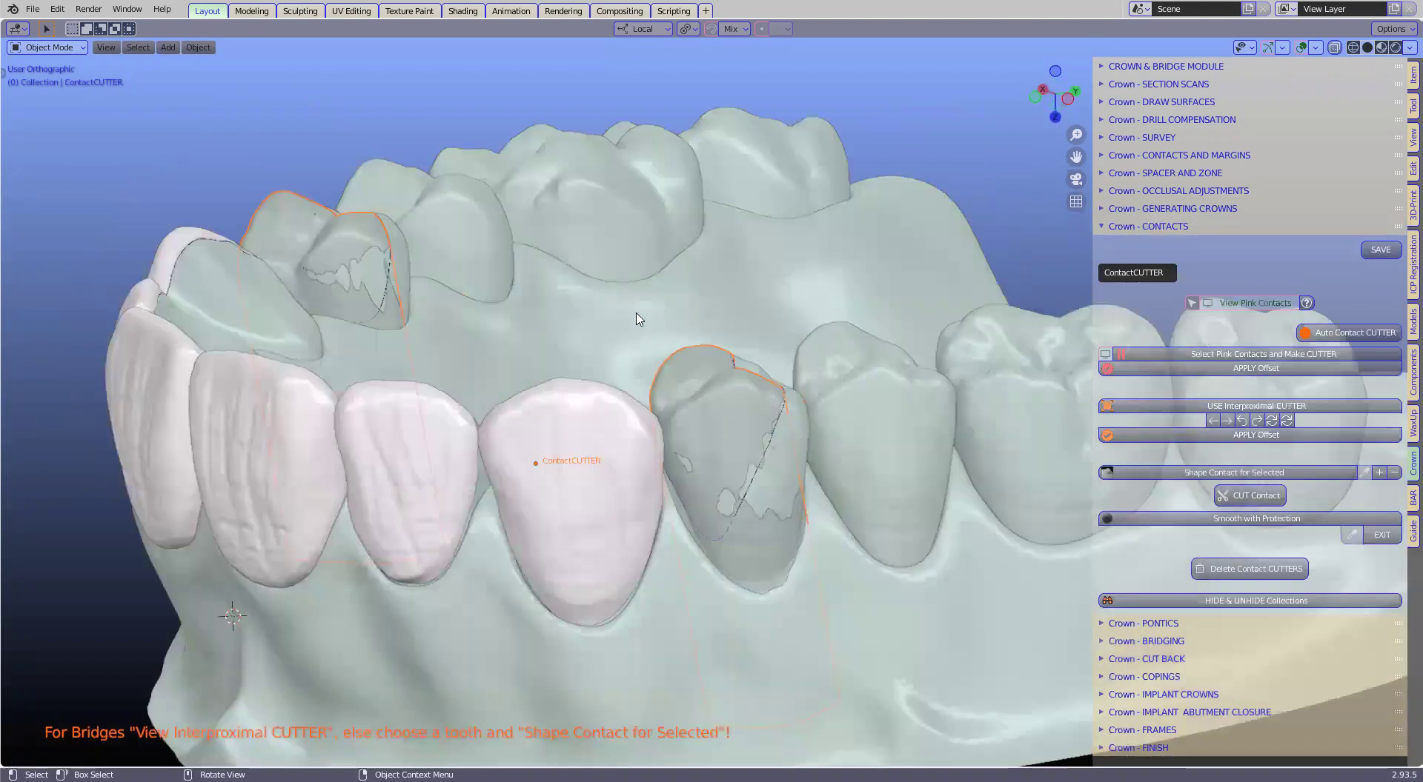
scroll(721, 612, "up", 4)
scroll(931, 540, "up", 1)
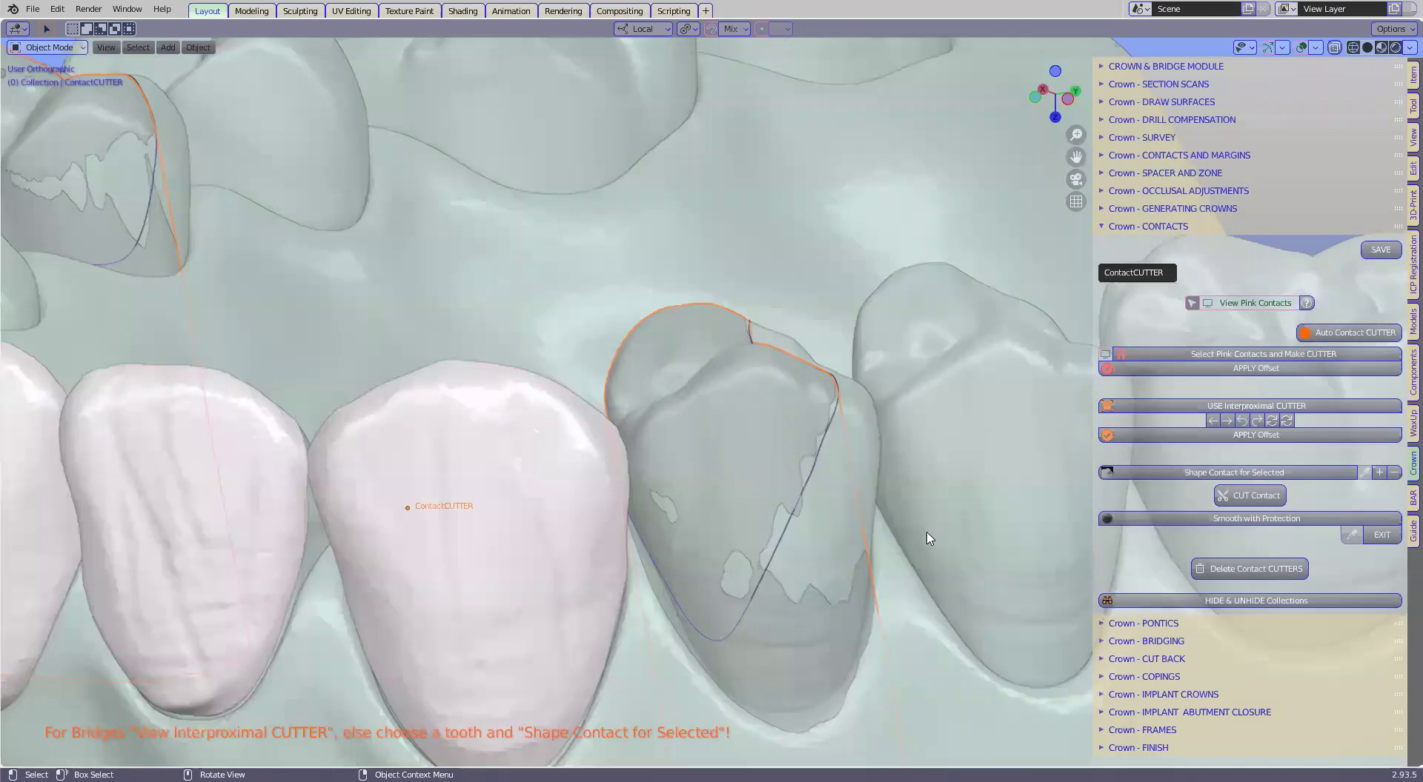
middle_click_drag(930, 539, 930, 537)
middle_click_drag(810, 509, 799, 510, "shift")
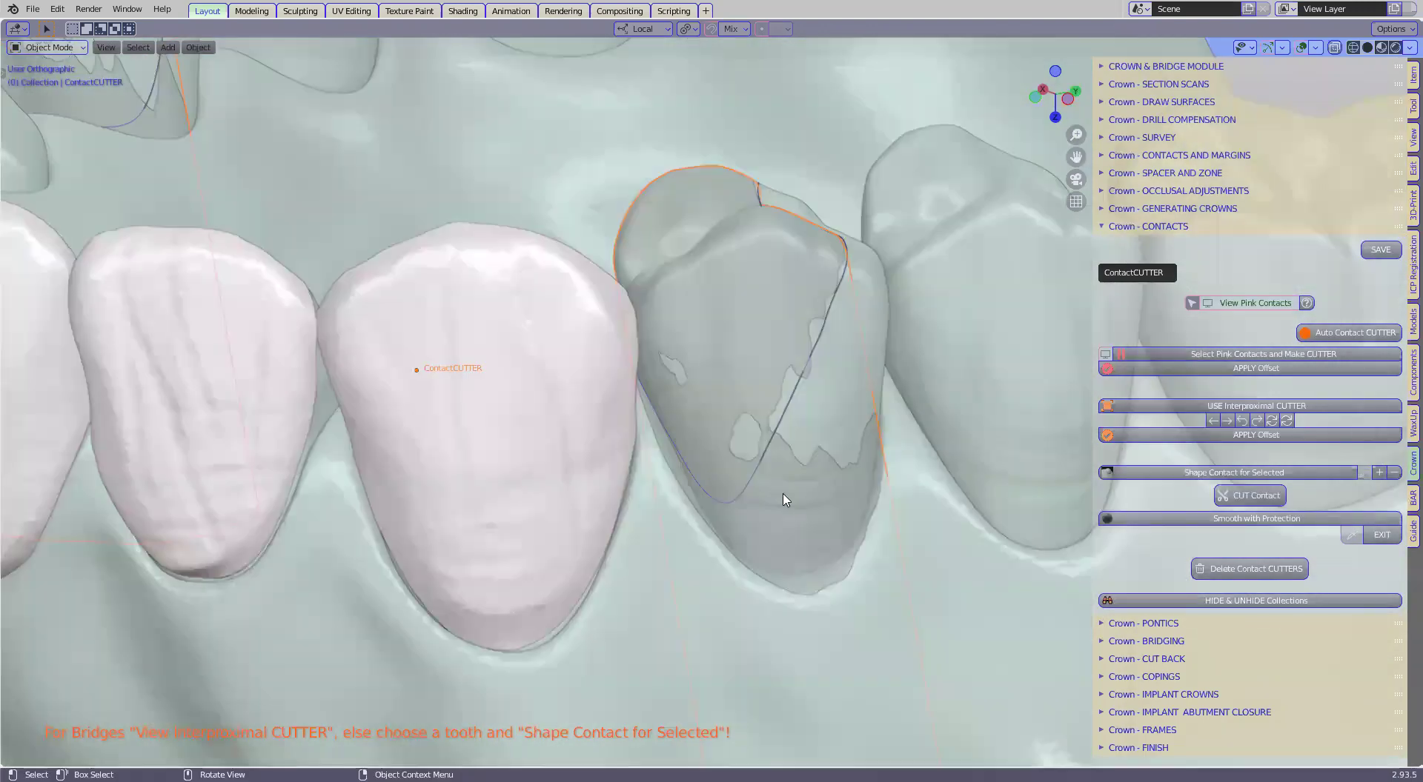
scroll(778, 493, "down", 1)
scroll(826, 534, "down", 2)
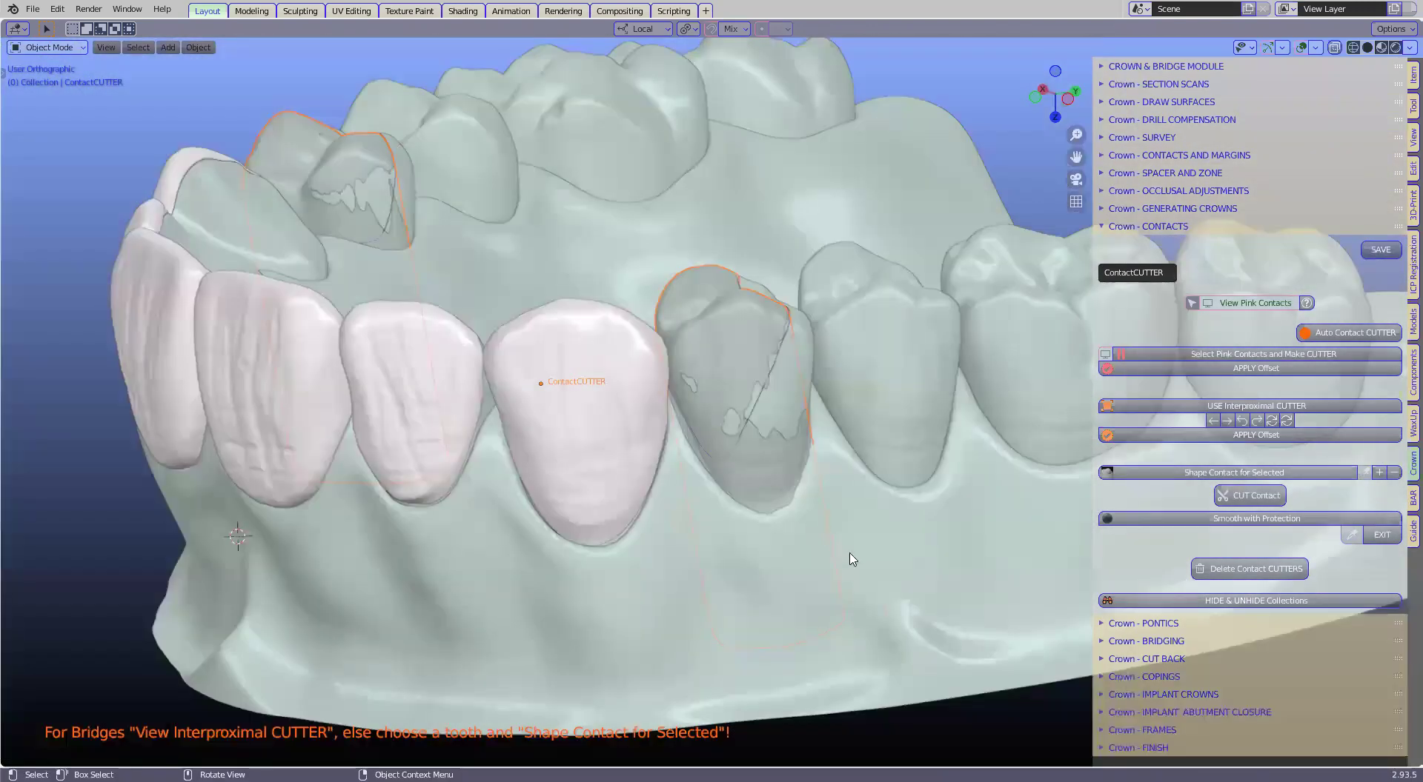
scroll(836, 519, "up", 1)
scroll(775, 486, "up", 1)
middle_click_drag(736, 510, 712, 502)
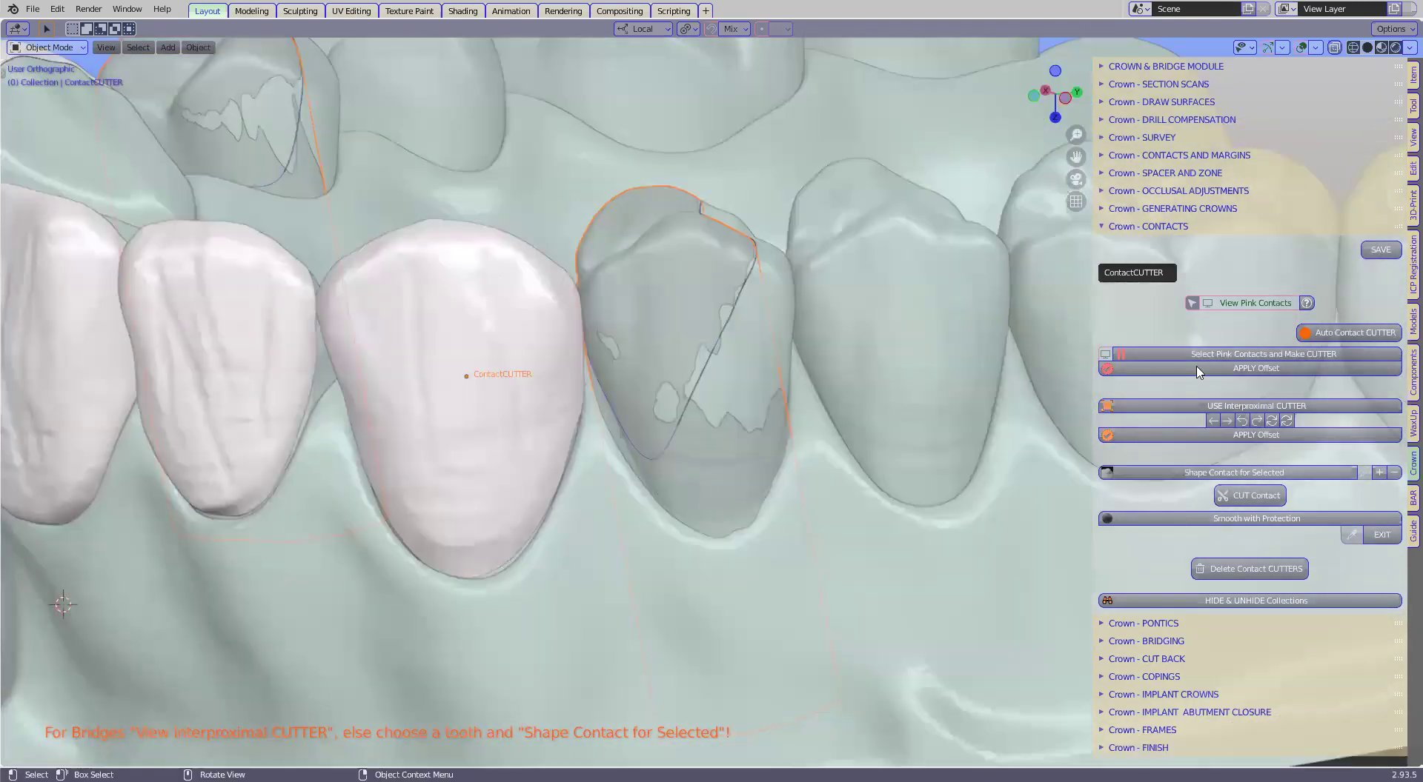
middle_click_drag(1072, 228, 1181, 357, "shift")
scroll(1265, 370, "up", 1)
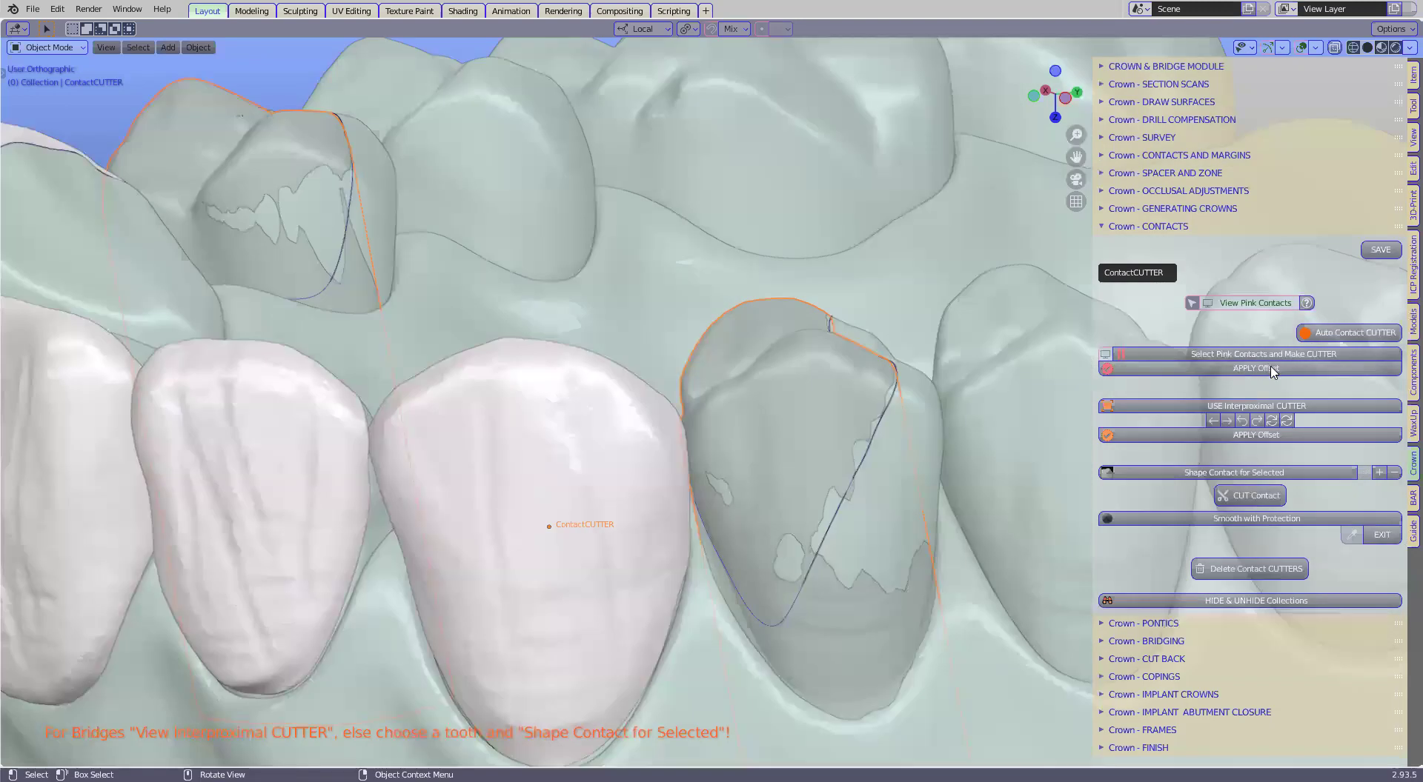
scroll(712, 479, "up", 1)
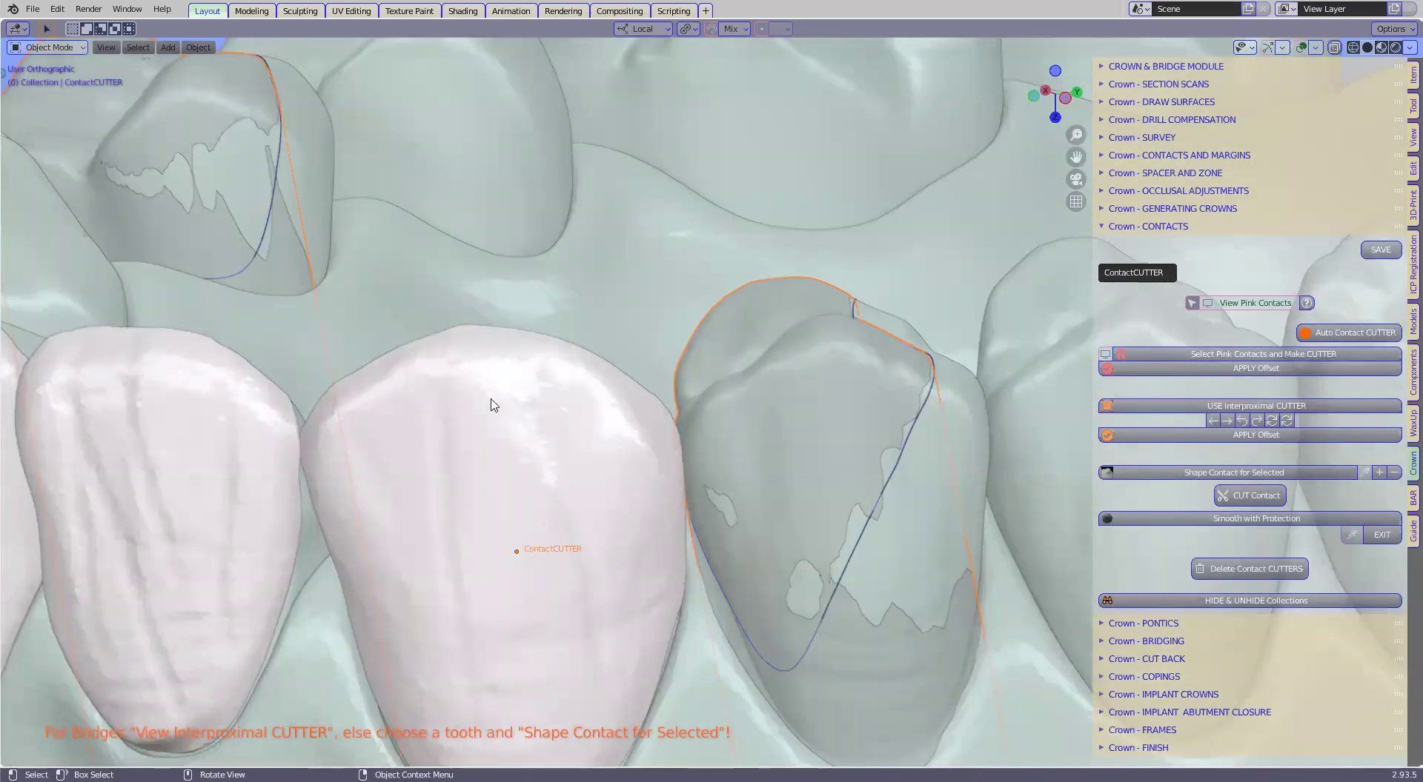
Step: Examine the contact cutter on the opposite side of the arch and the neighbouring veneers
scroll(581, 392, "down", 3)
middle_click_drag(610, 372, 627, 414)
scroll(721, 400, "down", 3)
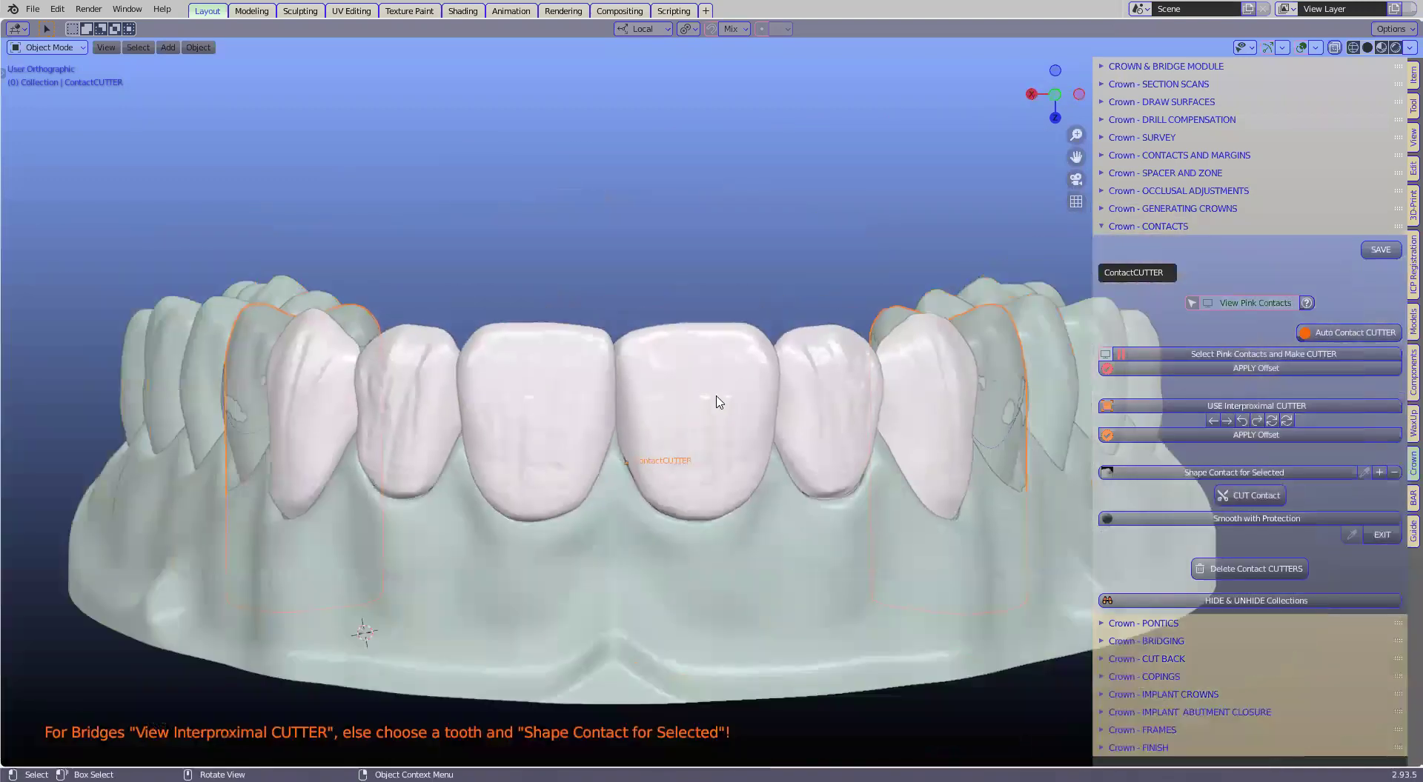
middle_click_drag(797, 438, 564, 445)
scroll(565, 446, "up", 2)
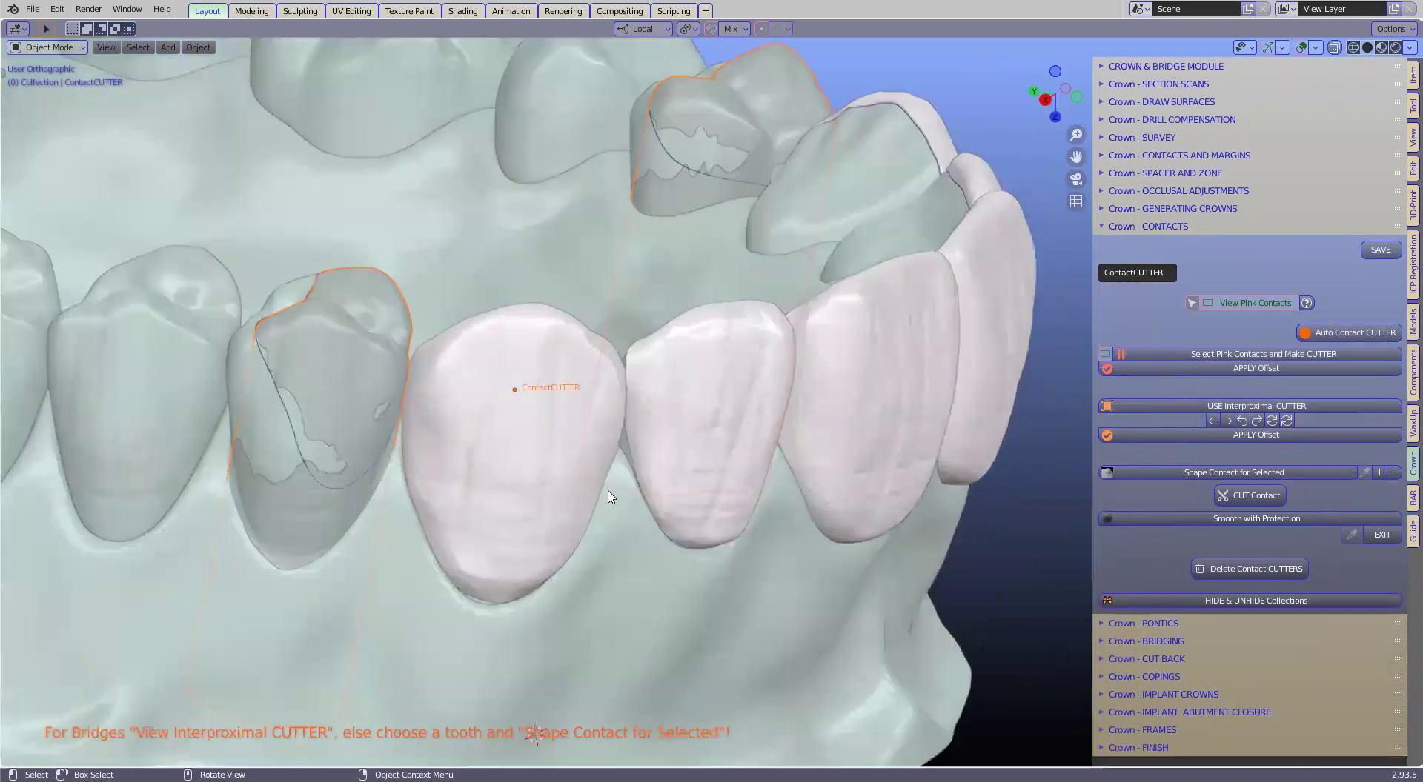
middle_click_drag(610, 489, 547, 446)
scroll(548, 455, "up", 1)
scroll(547, 380, "down", 1)
middle_click_drag(551, 336, 528, 541)
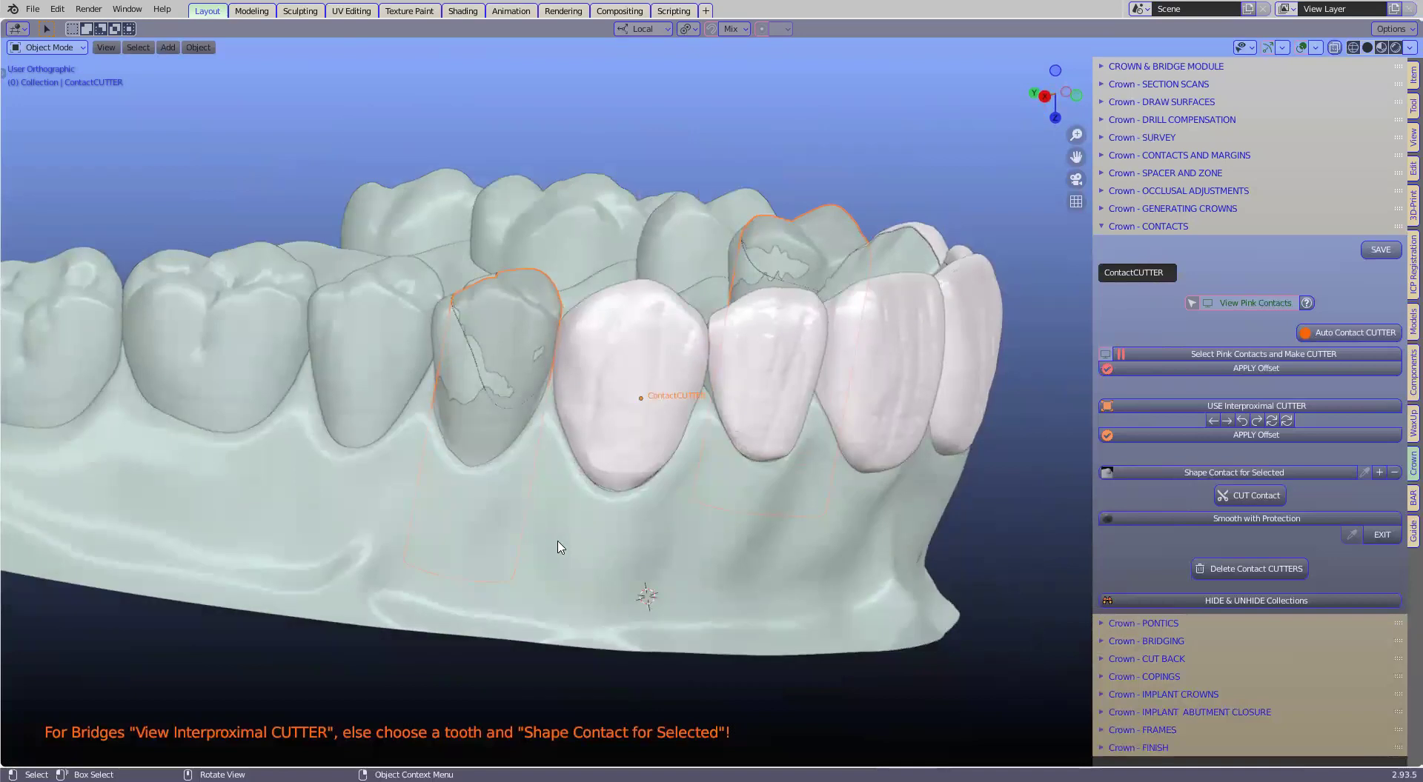
middle_click_drag(559, 548, 606, 492)
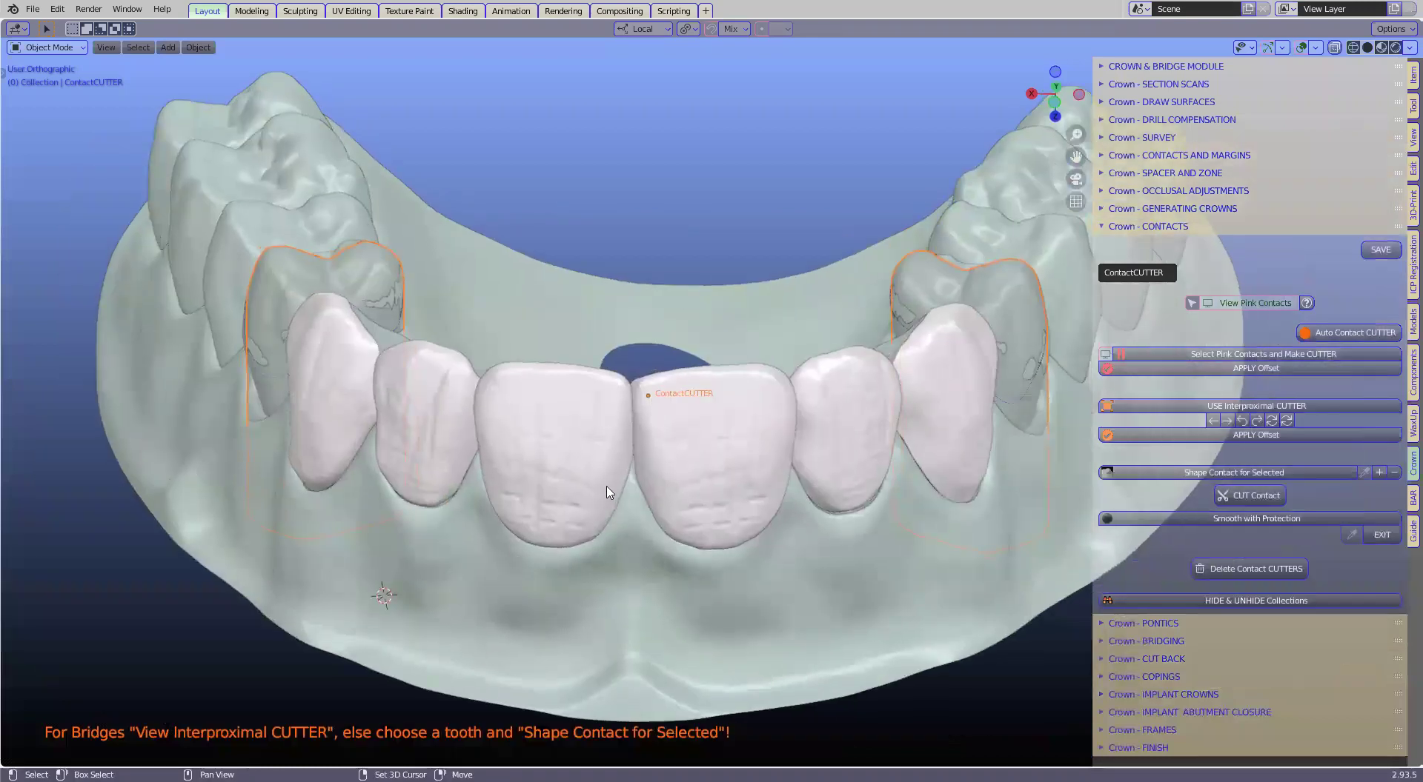
Step: Examine the contact between the two central incisor veneers from the palatal side and review the whole arch
scroll(609, 511, "up", 2)
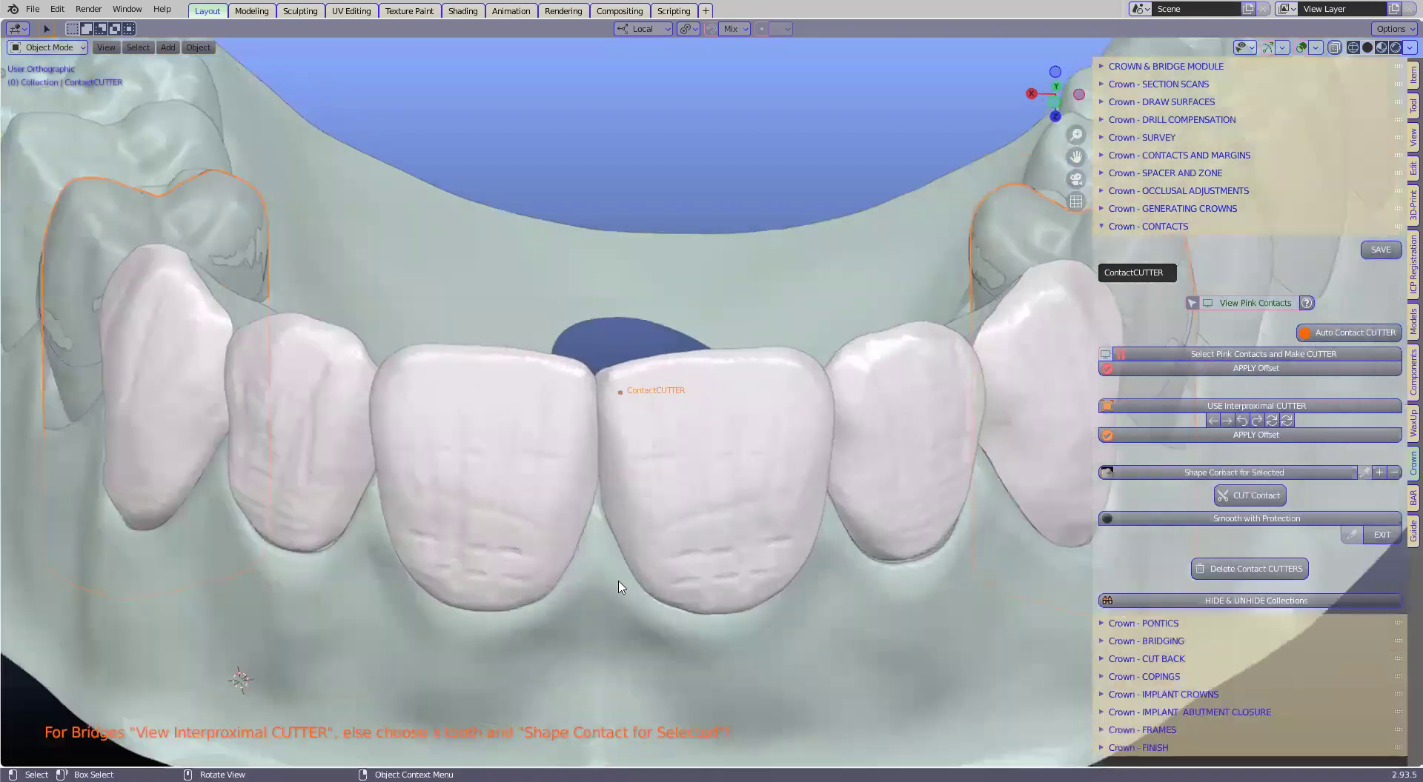
middle_click_drag(621, 587, 404, 609)
middle_click_drag(295, 589, 542, 376)
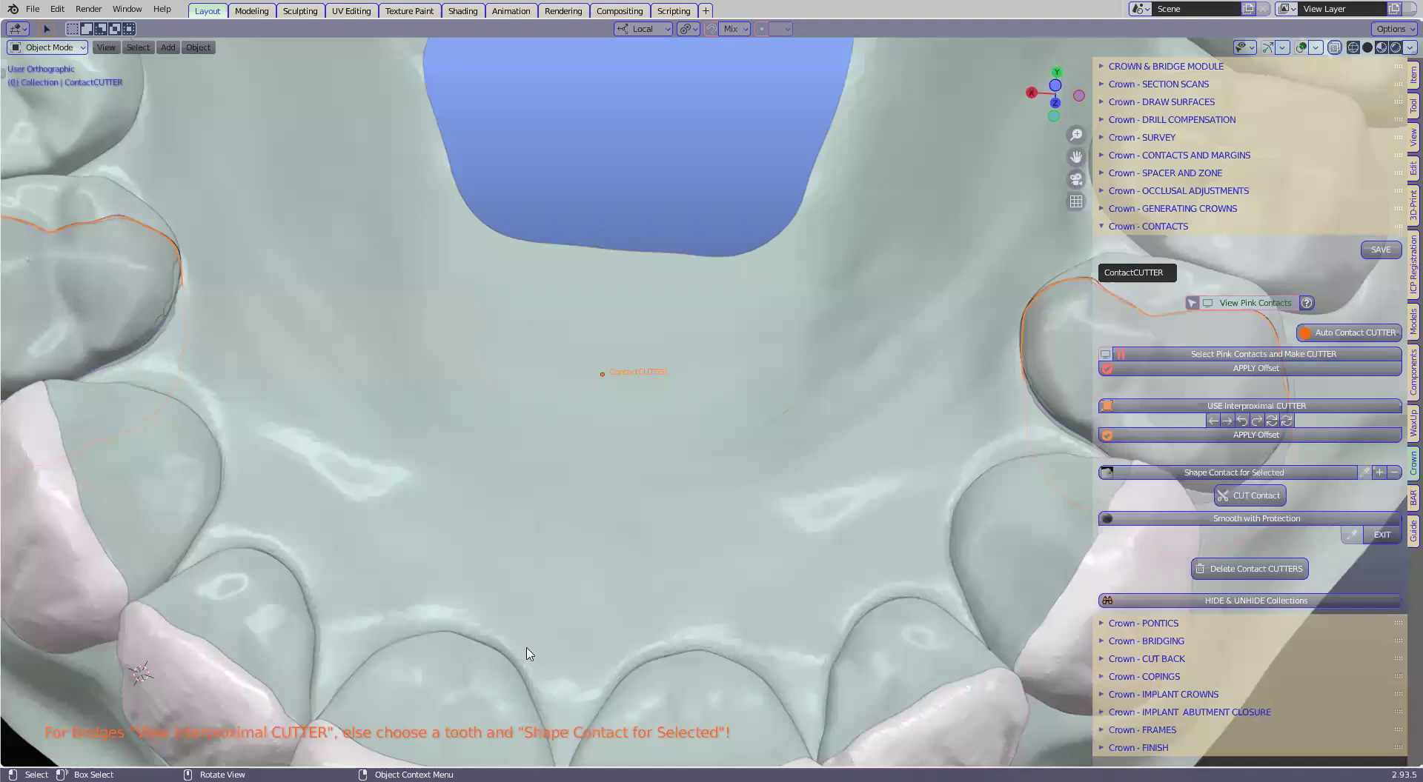
scroll(530, 655, "down", 3)
middle_click_drag(607, 429, 273, 417)
middle_click_drag(716, 375, 709, 439, "shift")
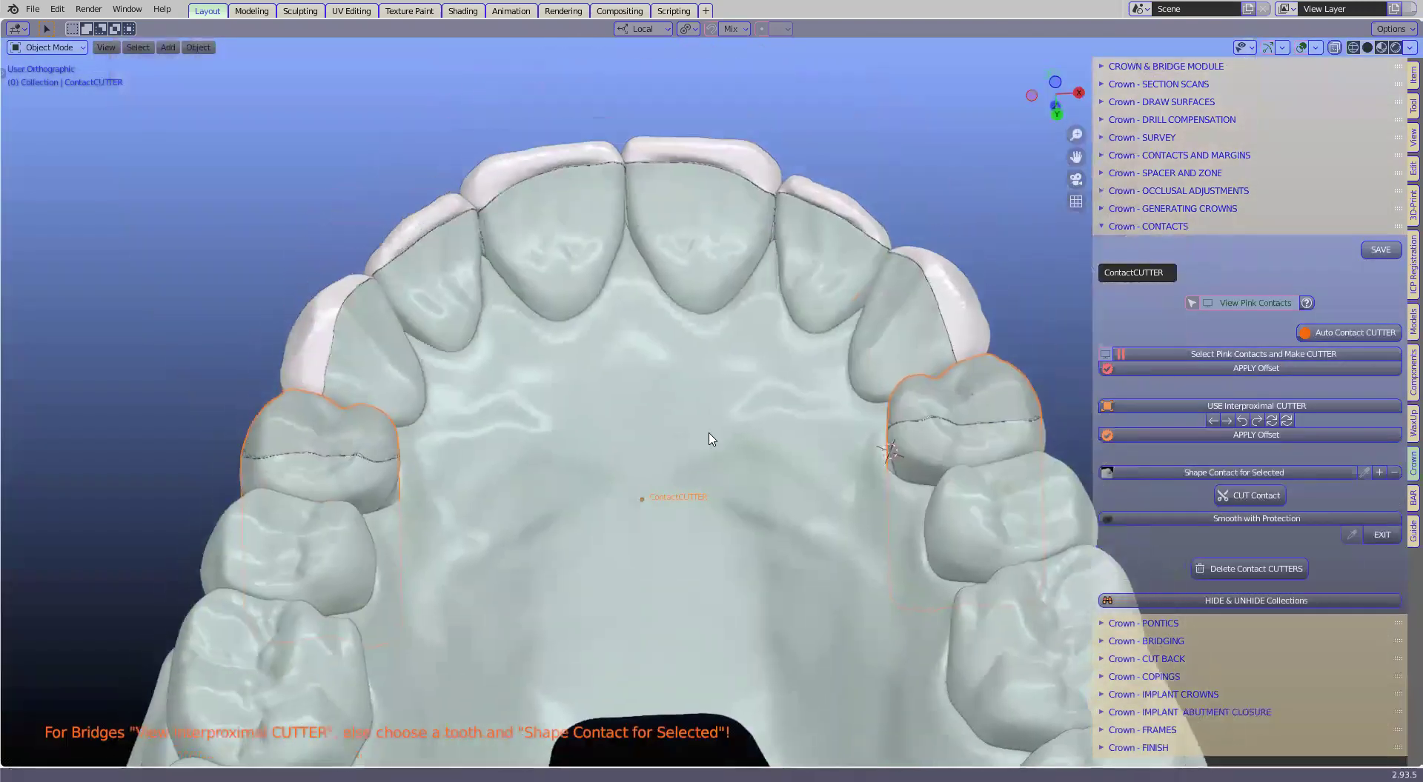
scroll(679, 423, "up", 8)
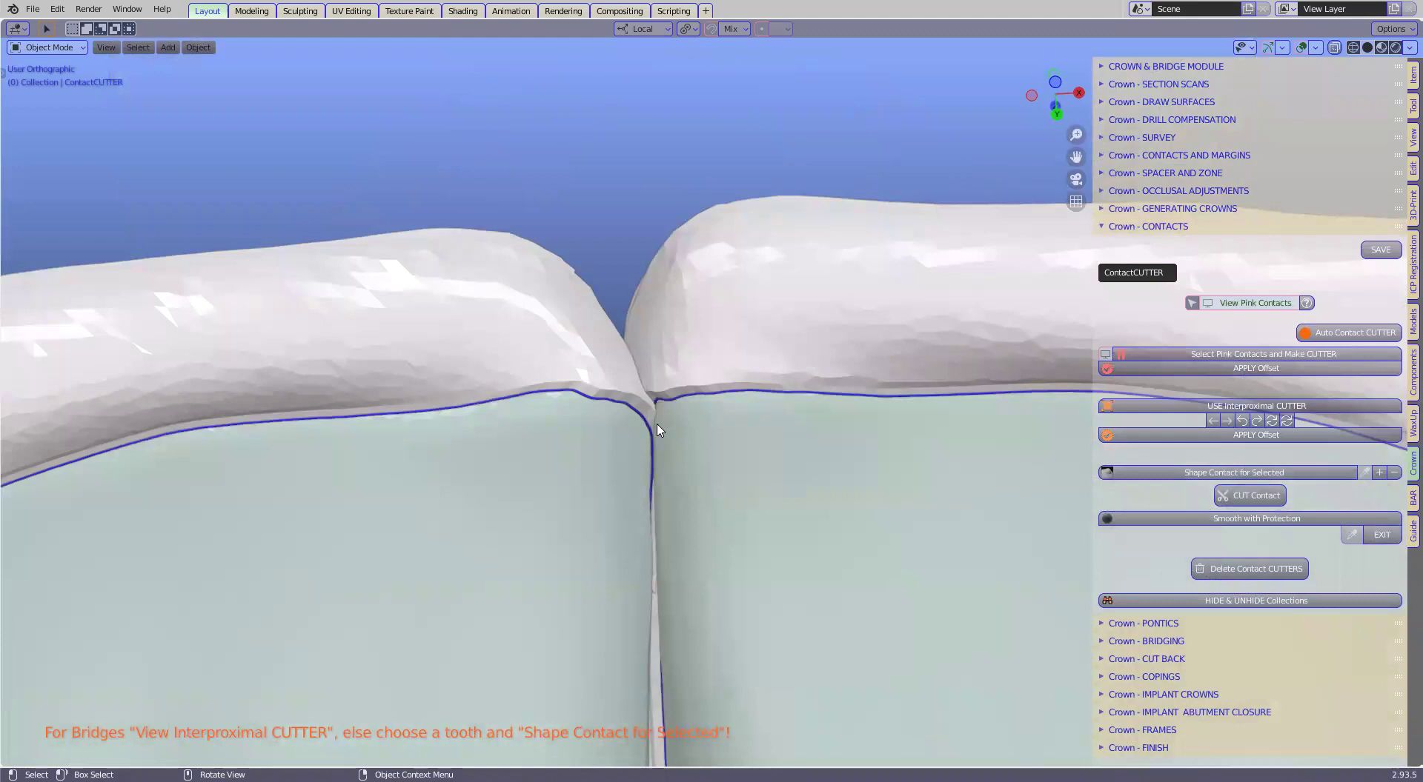
scroll(633, 431, "up", 2)
middle_click_drag(629, 454, 673, 208)
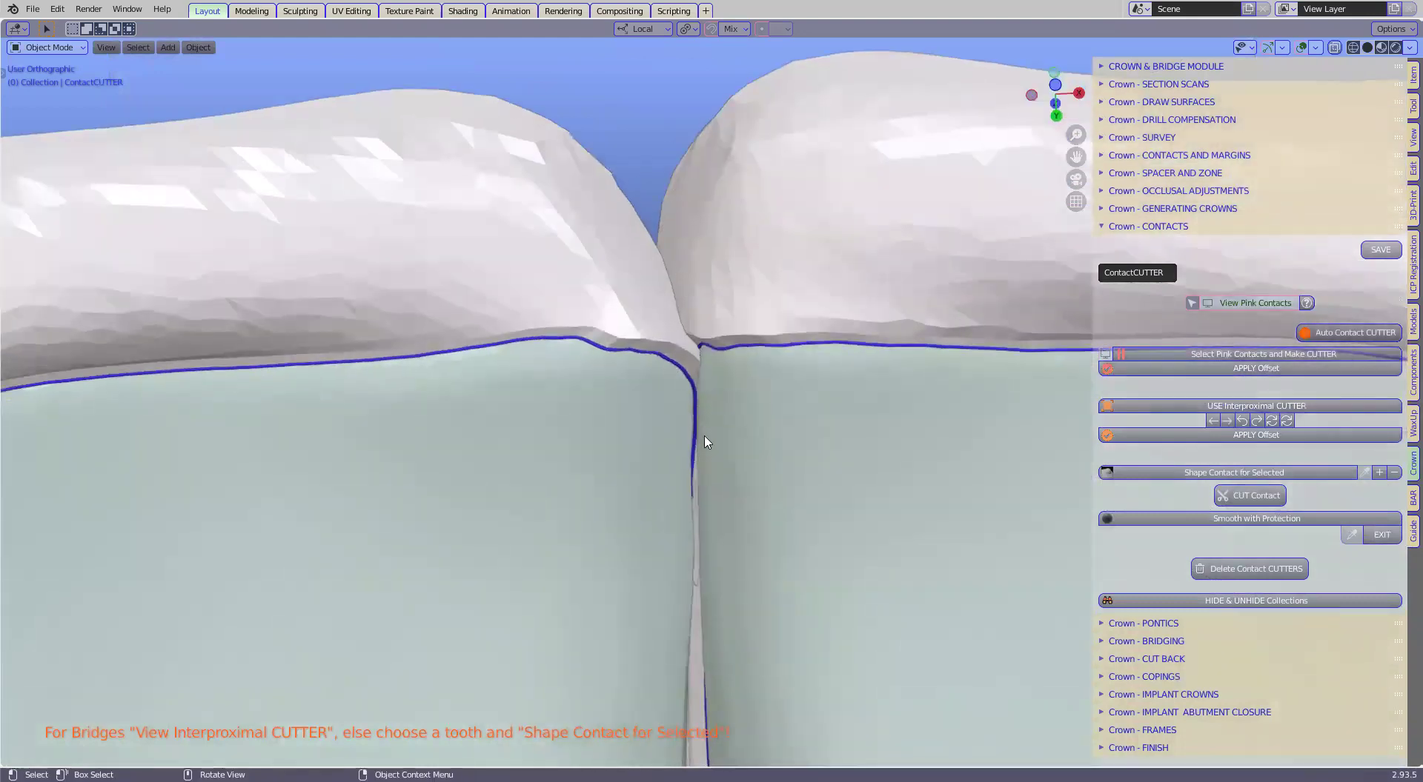
scroll(700, 412, "down", 4)
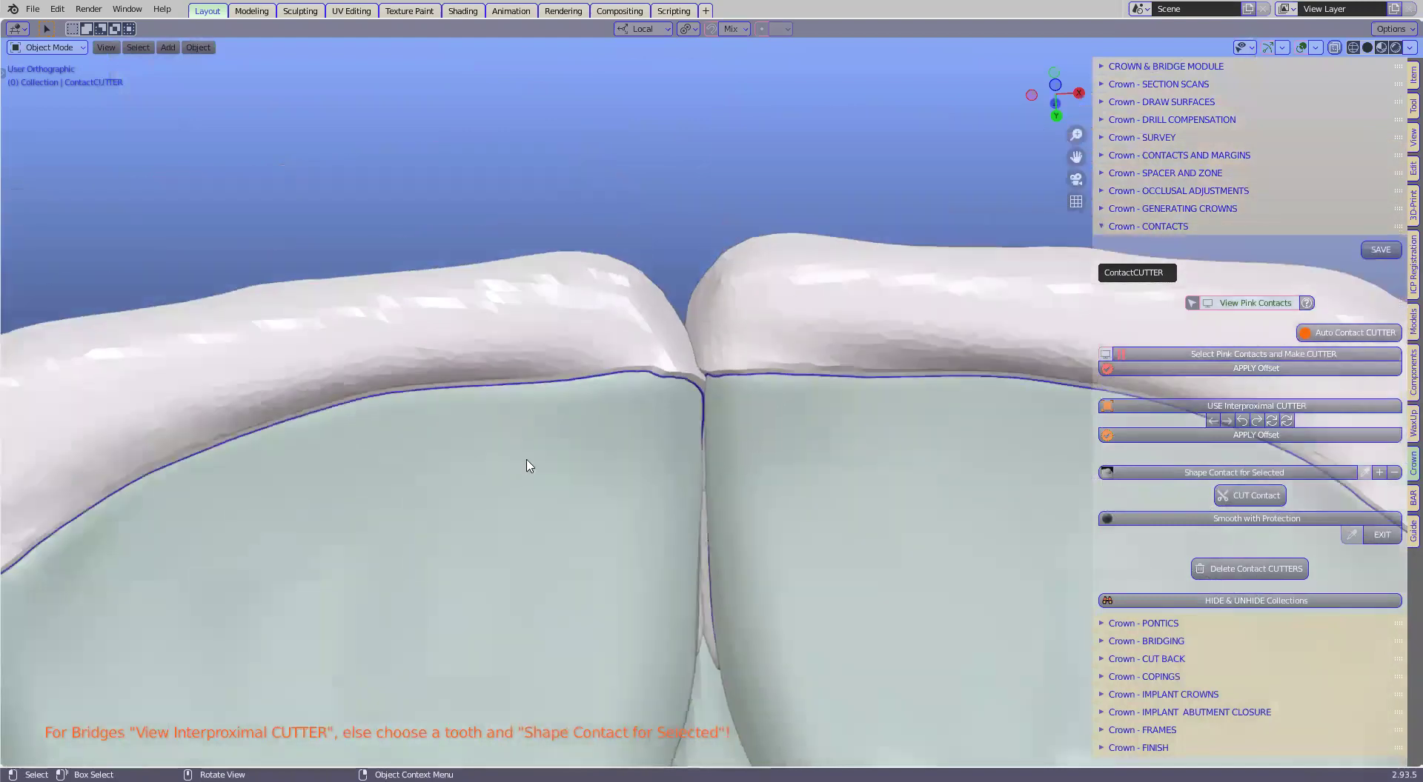
scroll(636, 478, "down", 1)
middle_click_drag(321, 651, 965, 234)
scroll(1064, 407, "down", 2)
scroll(1151, 405, "up", 2)
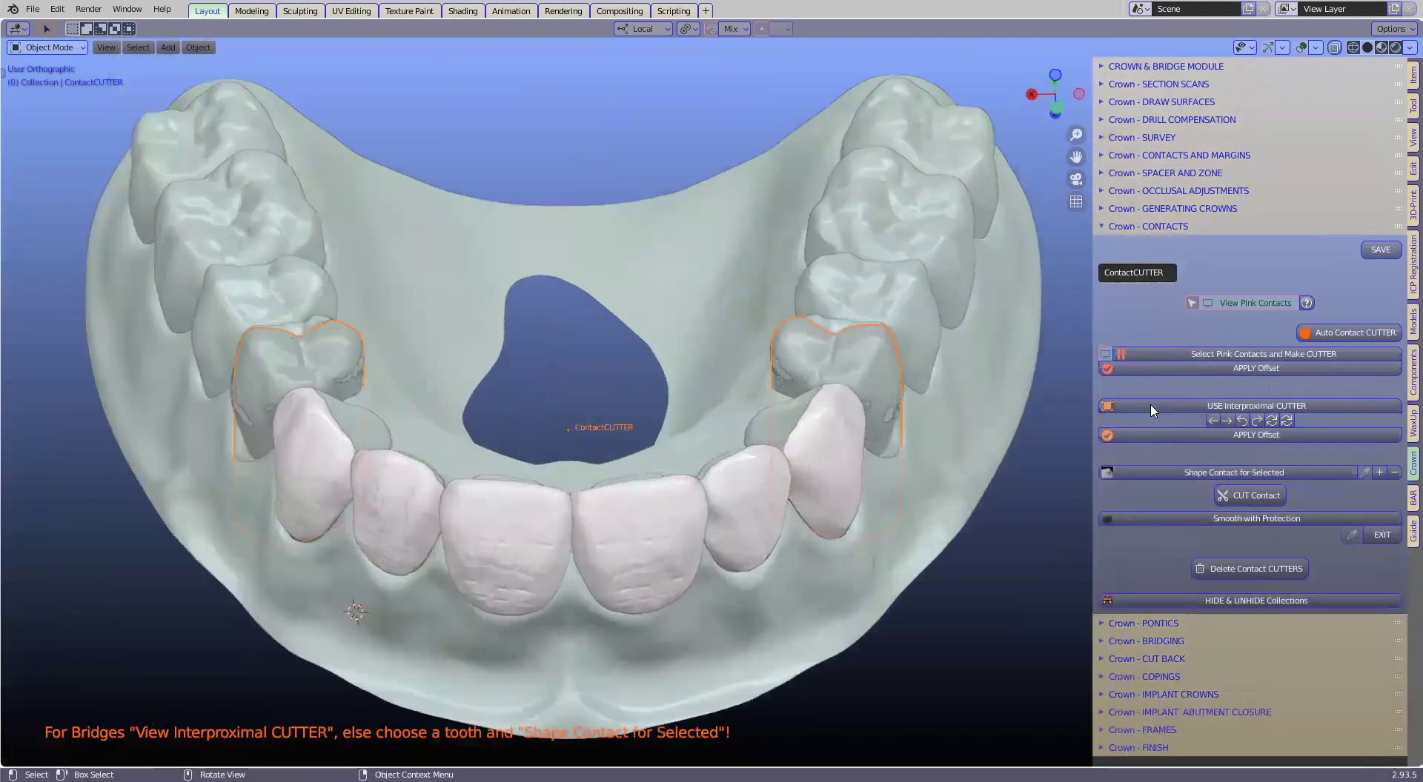
Step: Add an interproximal cutter, move it to the contact between the central incisor veneers, and rotate it in line with the midline
left_click(1234, 412)
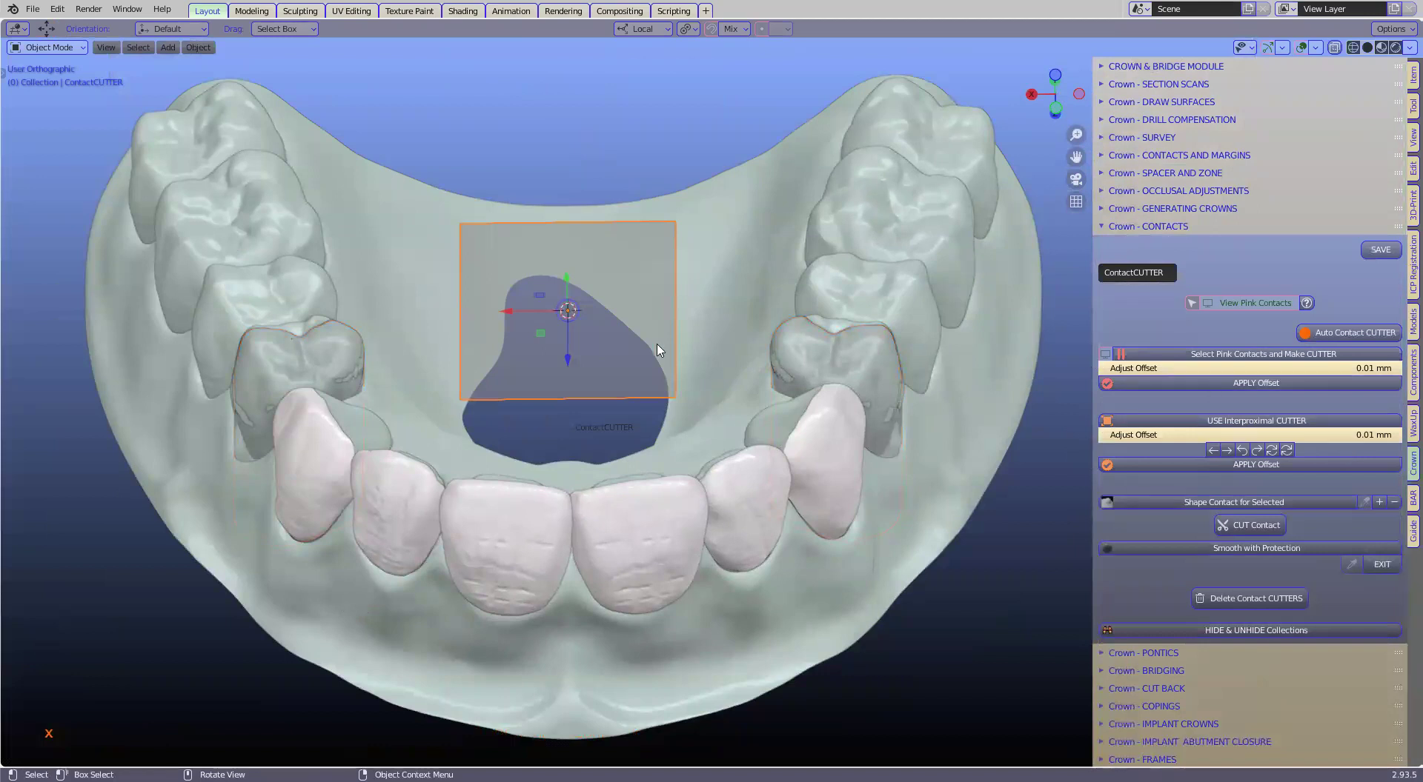
middle_click_drag(621, 357, 650, 257)
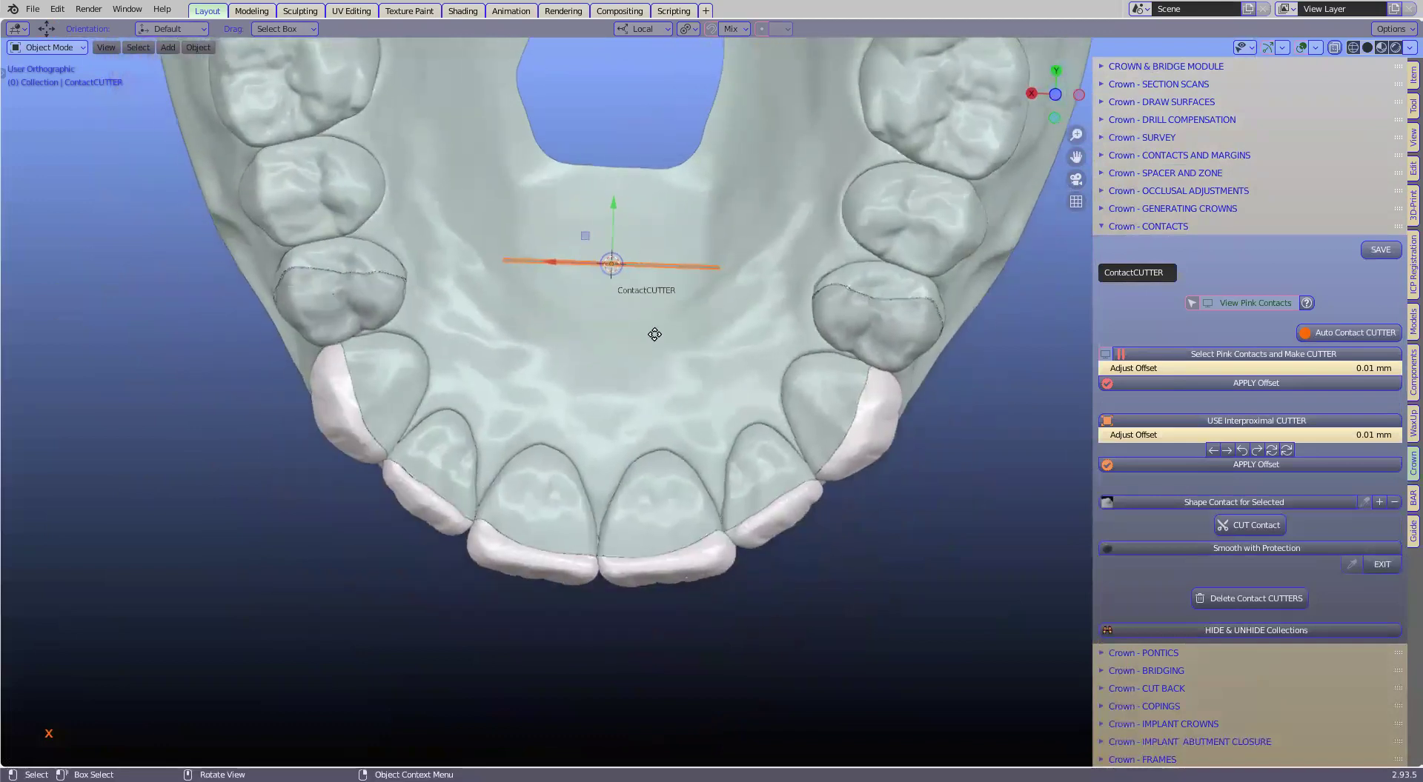
key("g")
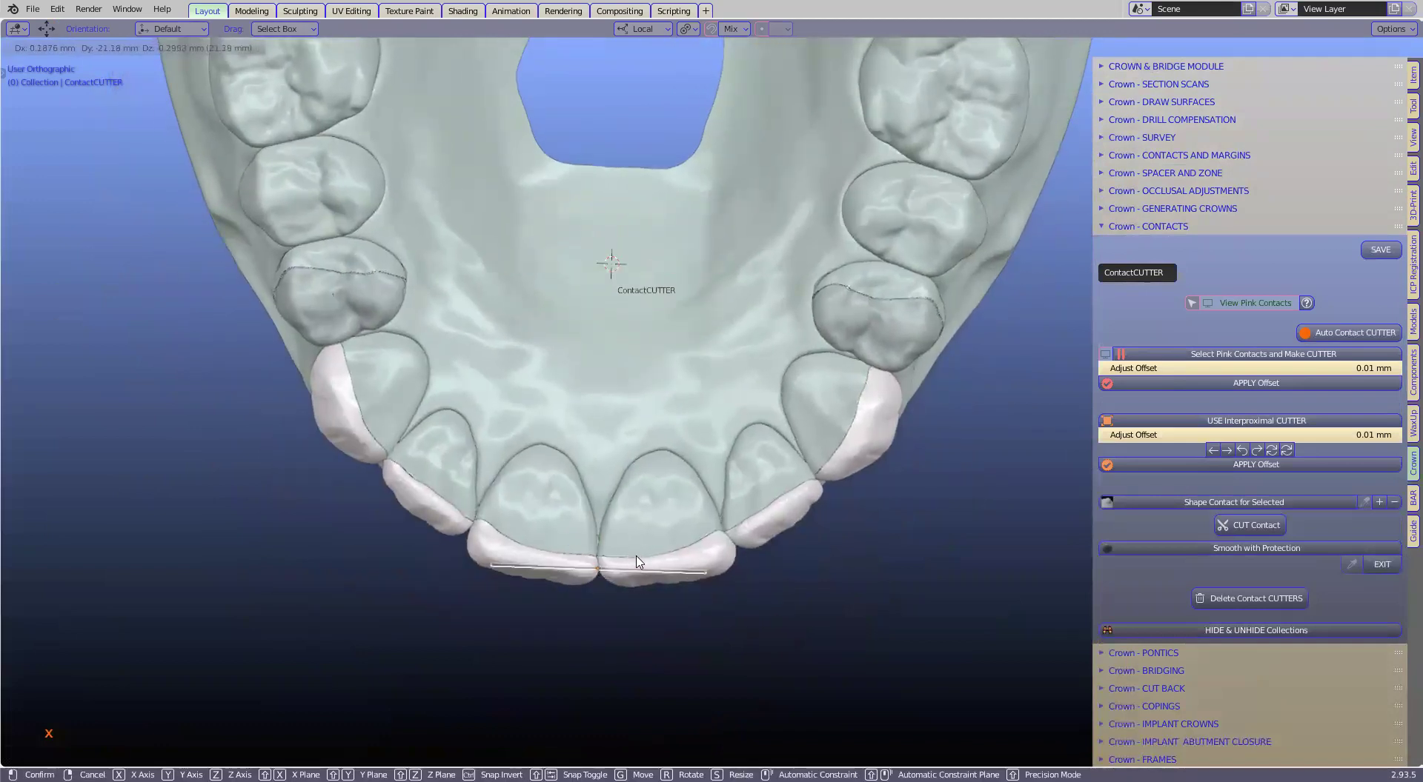
left_click(637, 562)
key("r")
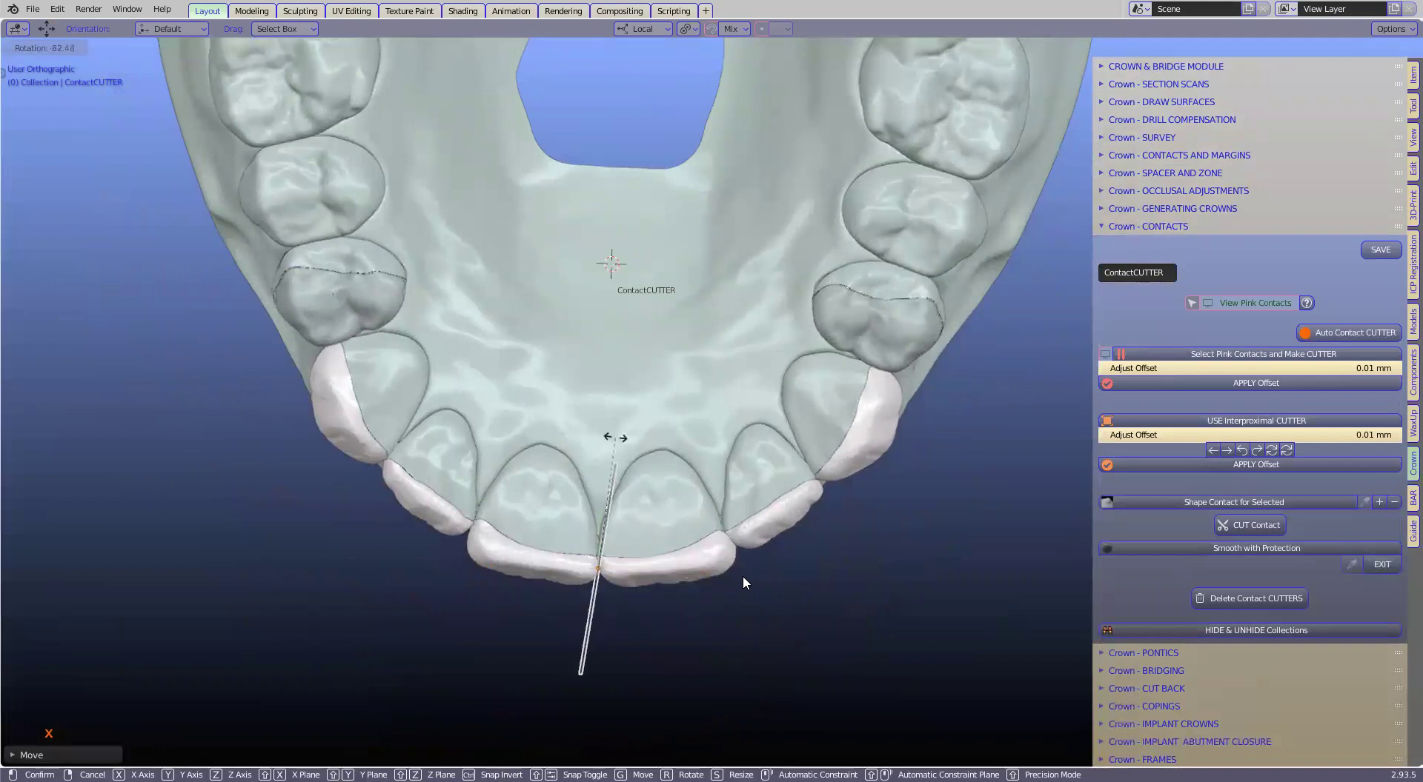
left_click(596, 432)
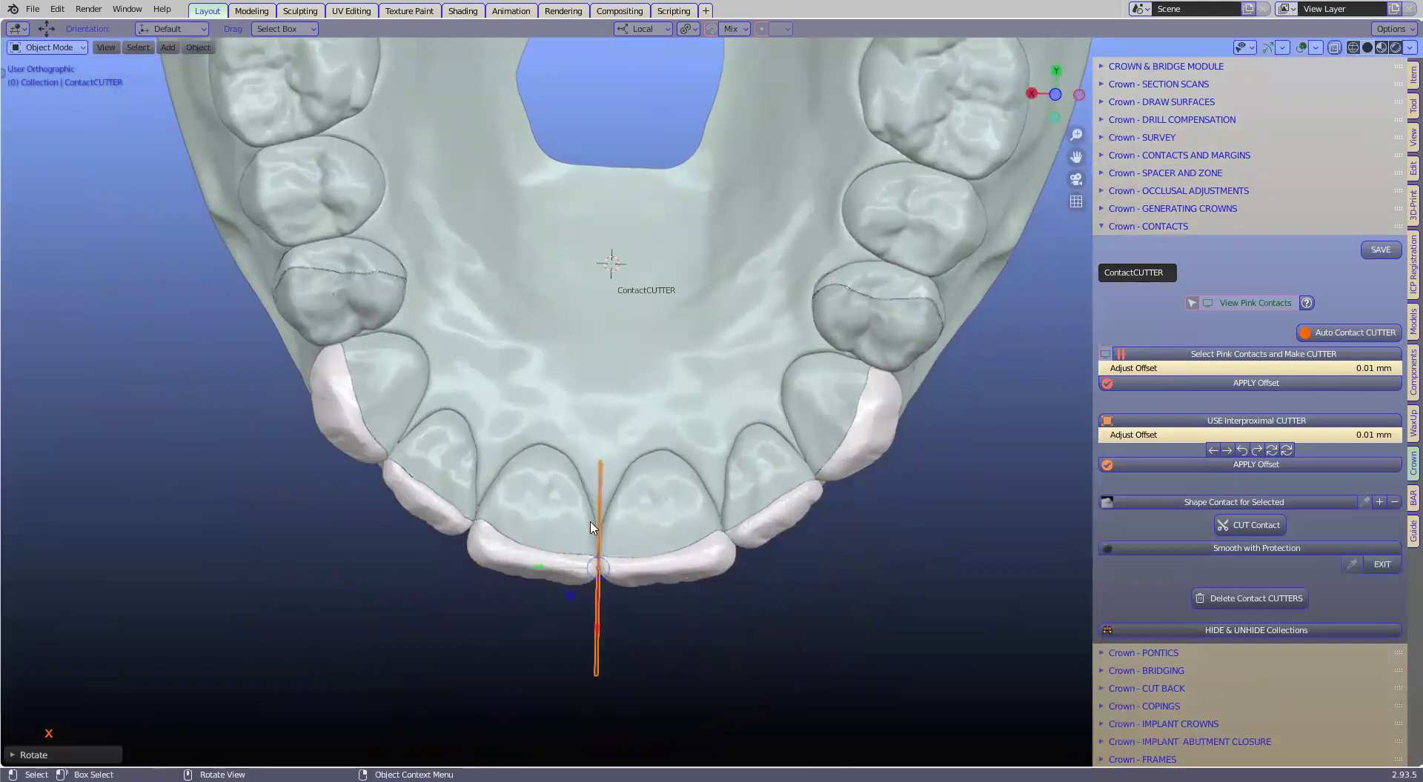
Step: Duplicate the interproximal cutter to the contact between the left-hand central and lateral incisor veneers in the occlusal view, rotated about 28°
scroll(593, 520, "up", 3)
middle_click_drag(786, 358, 986, 166, "shift")
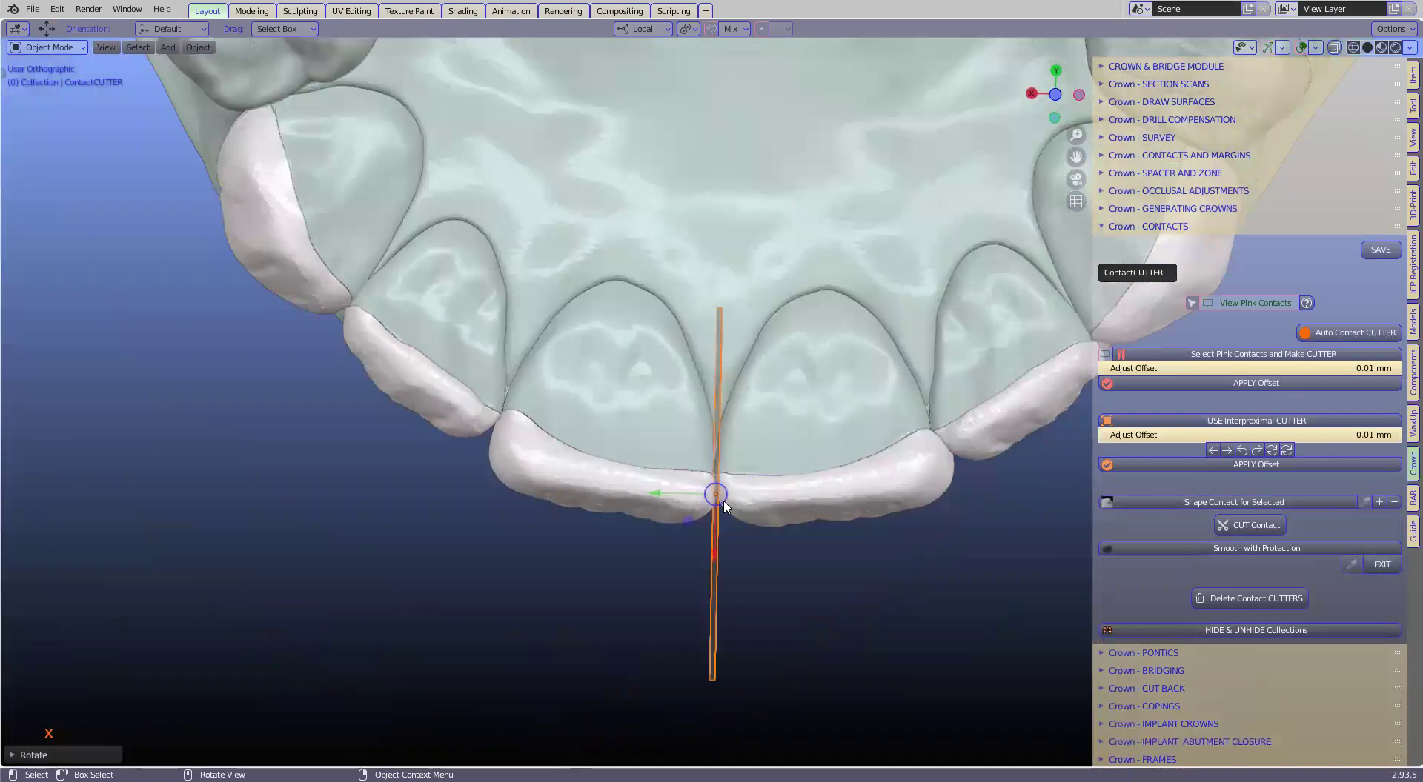
key("shift+d")
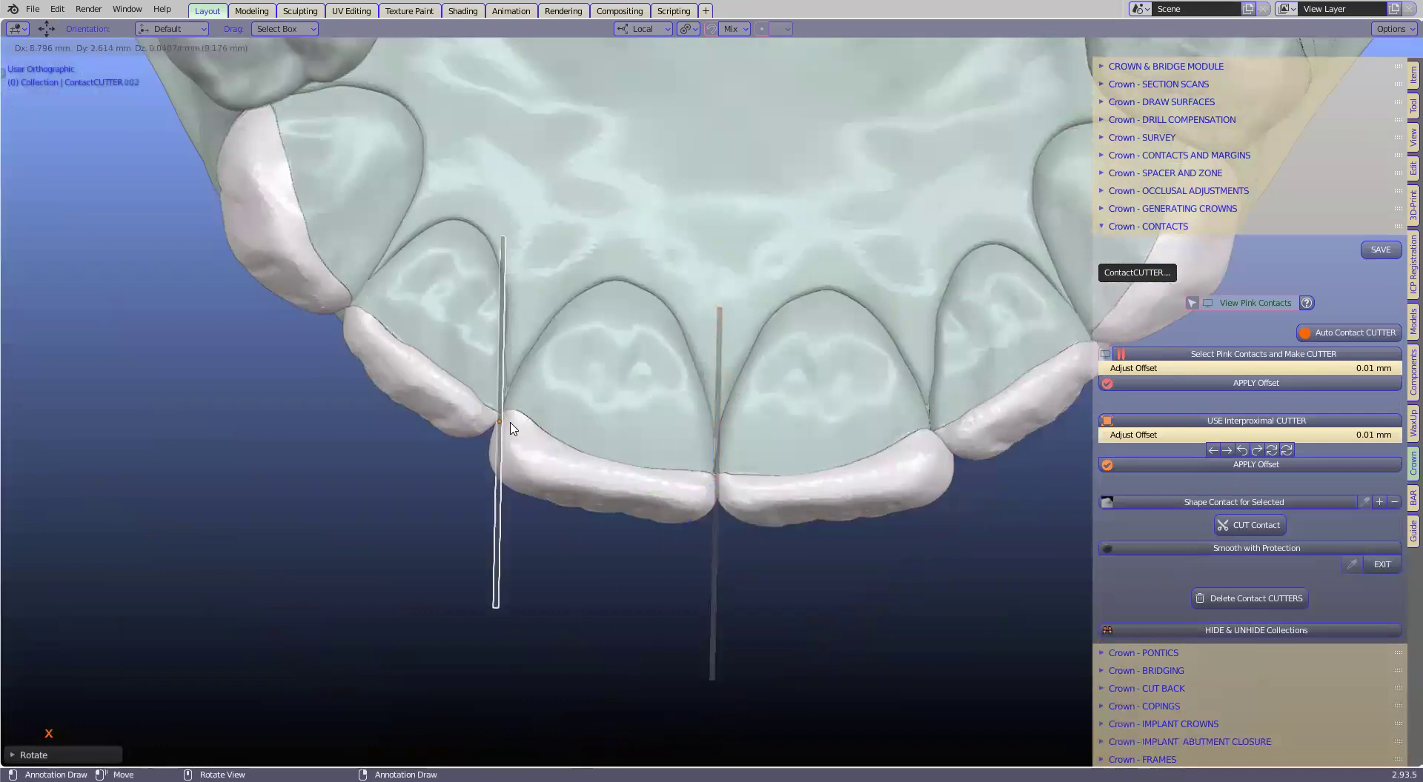
left_click(513, 427)
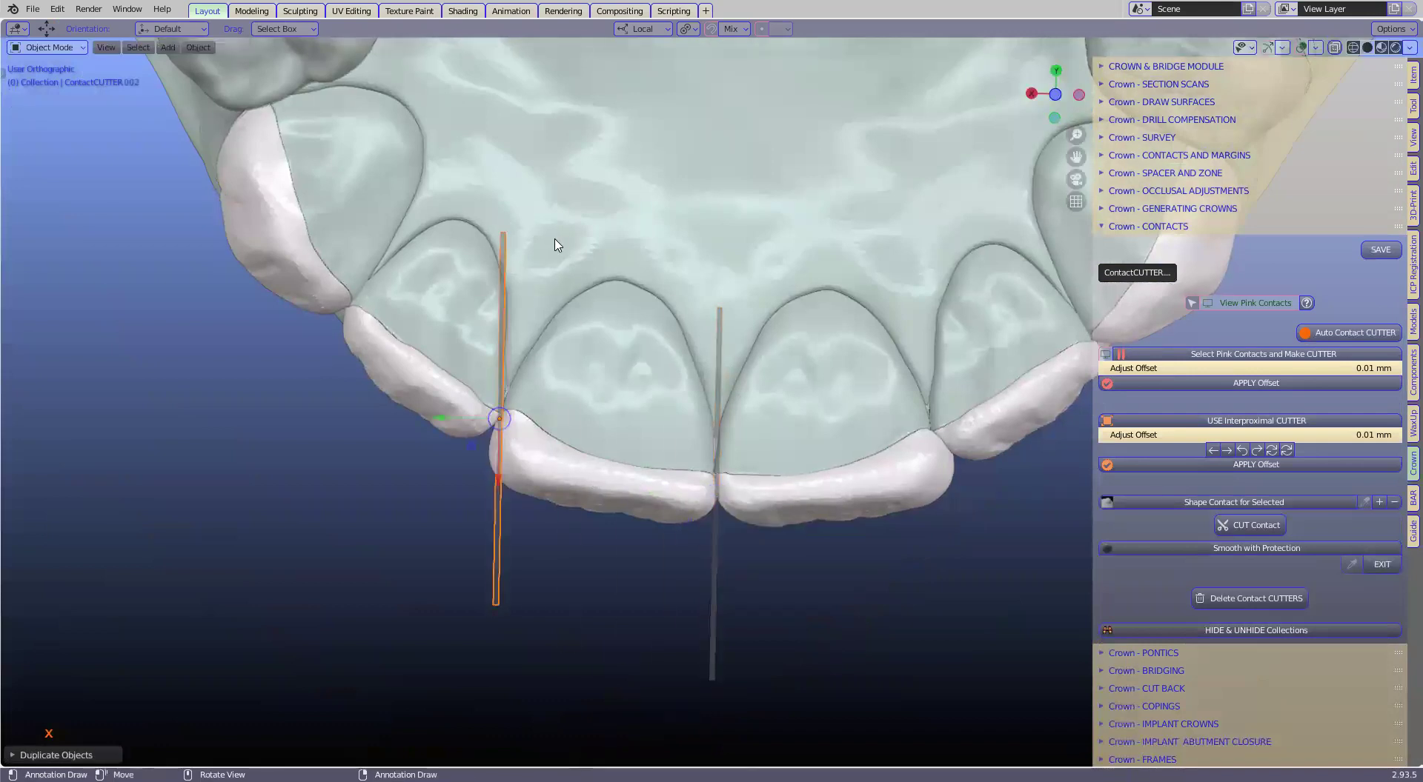
key("r")
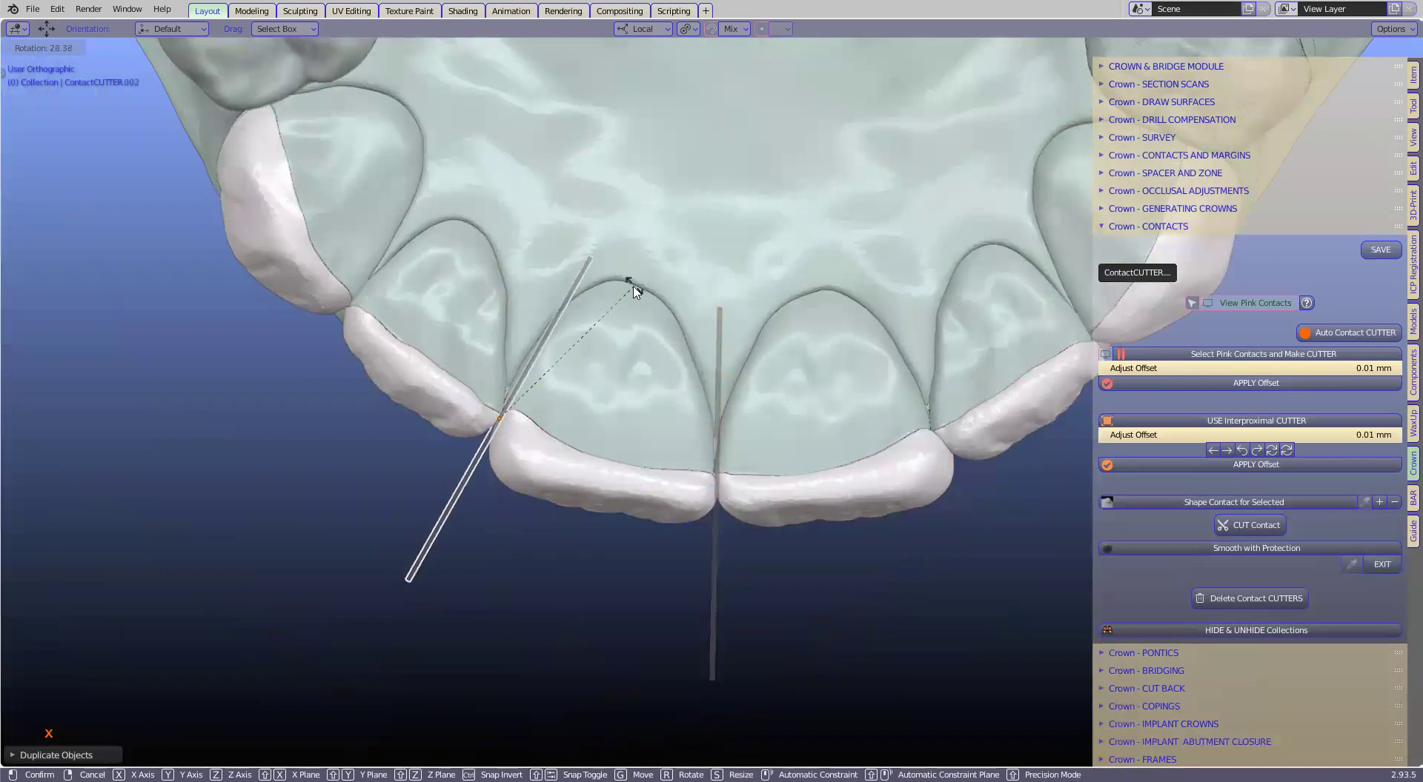
left_click(634, 292)
Step: Duplicate the angled cutter to the contact between the lateral incisor and canine veneers on the same side, rotating it about 17° further
key("shift+d")
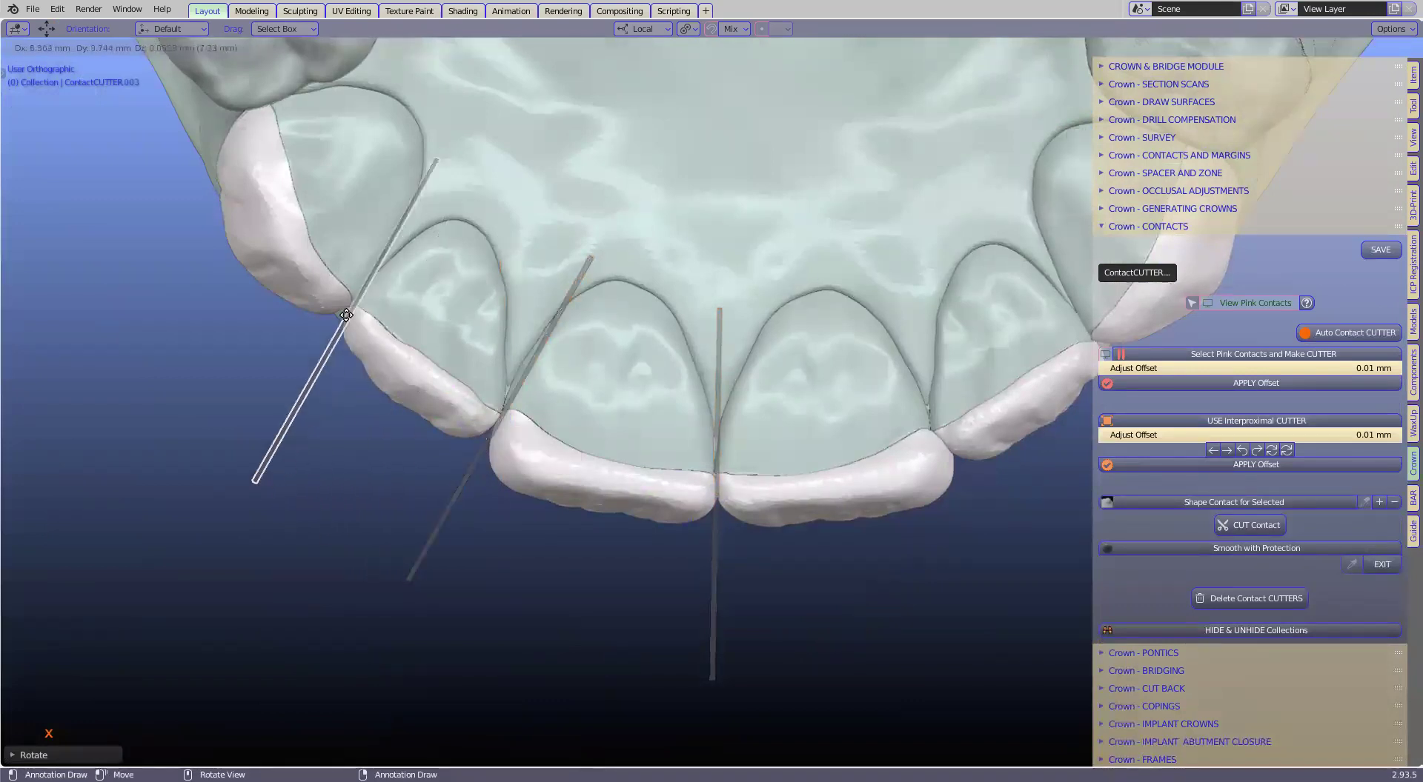
left_click(354, 306)
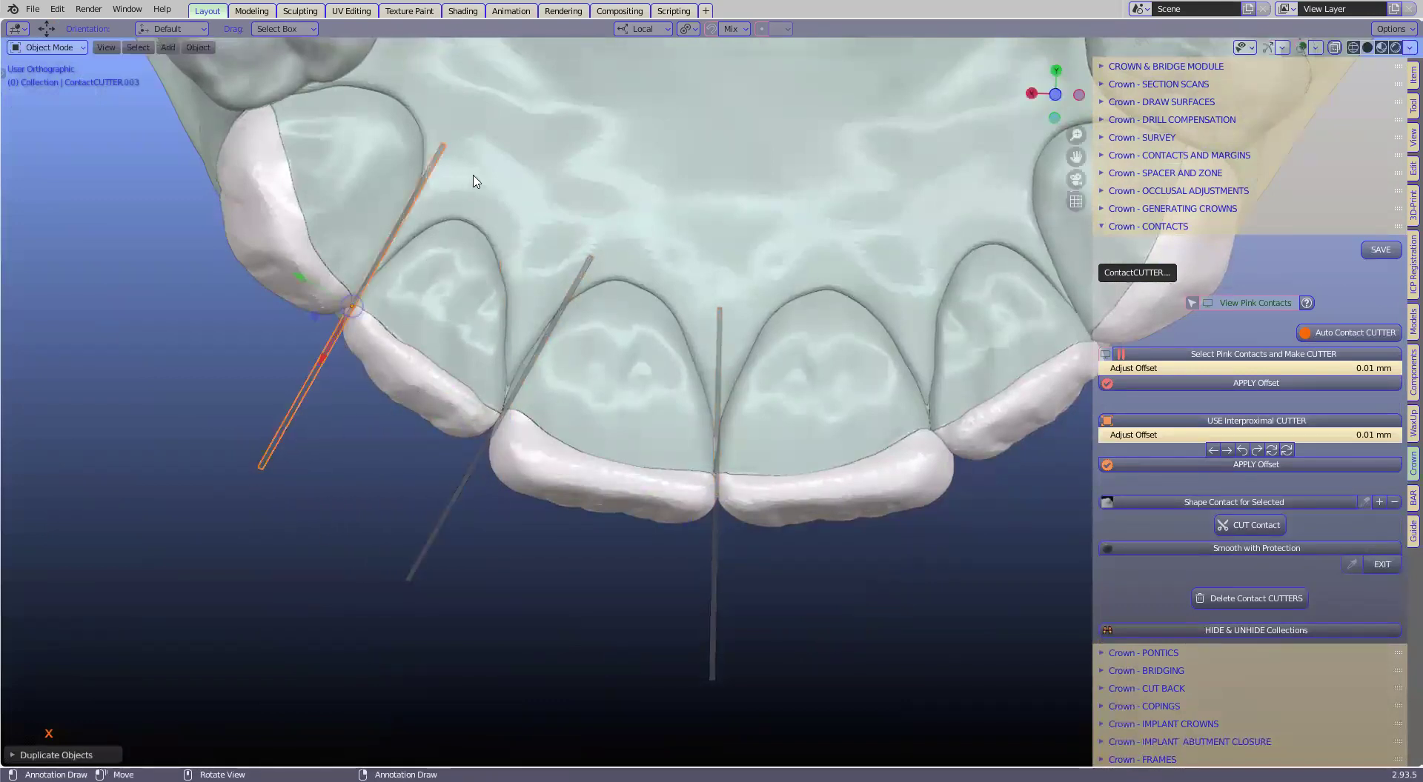
key("r")
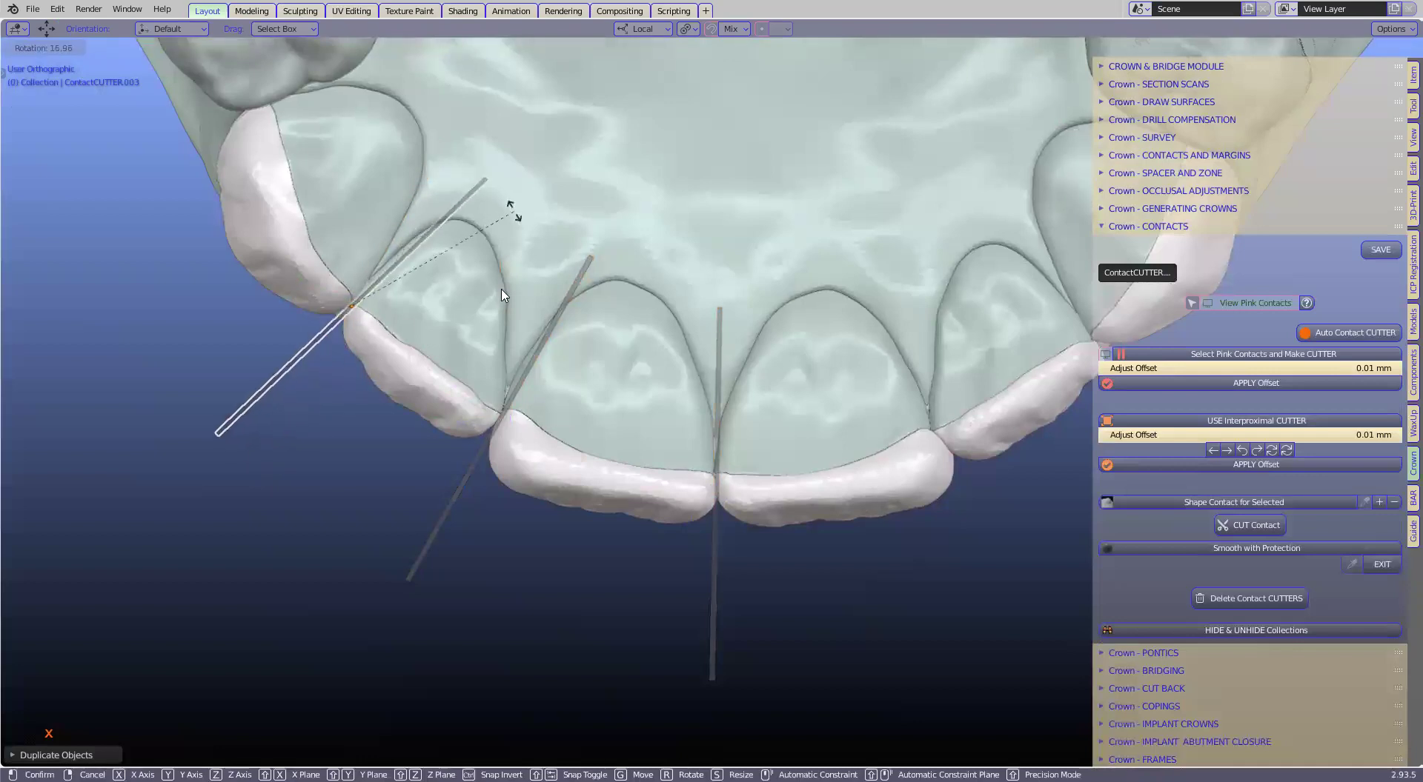
left_click(501, 295)
scroll(359, 406, "down", 3)
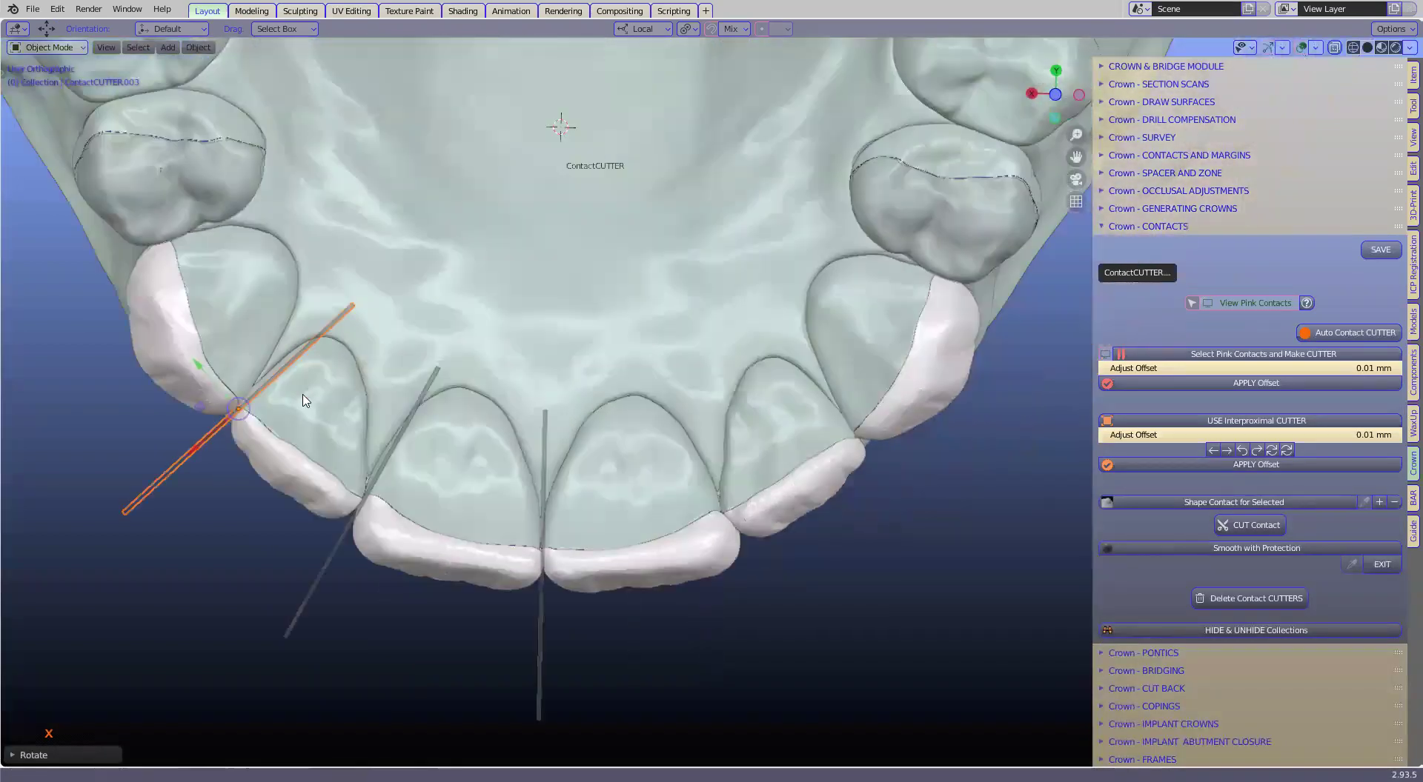
Step: Duplicate the cutter to the contact between the right-hand central and lateral incisor veneers in the occlusal view, rotating it to mirror the opposite cutter
key("shift+d")
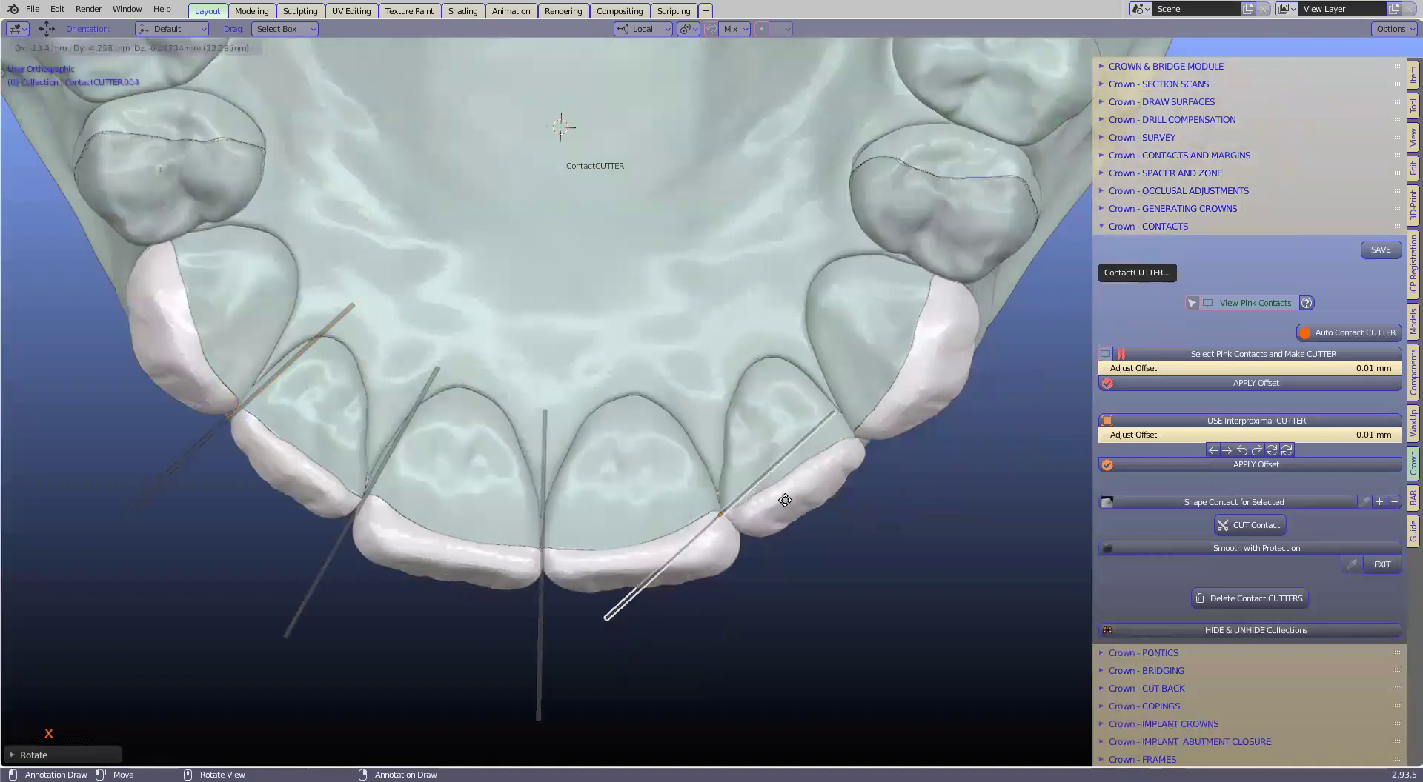
left_click(785, 501)
key("r")
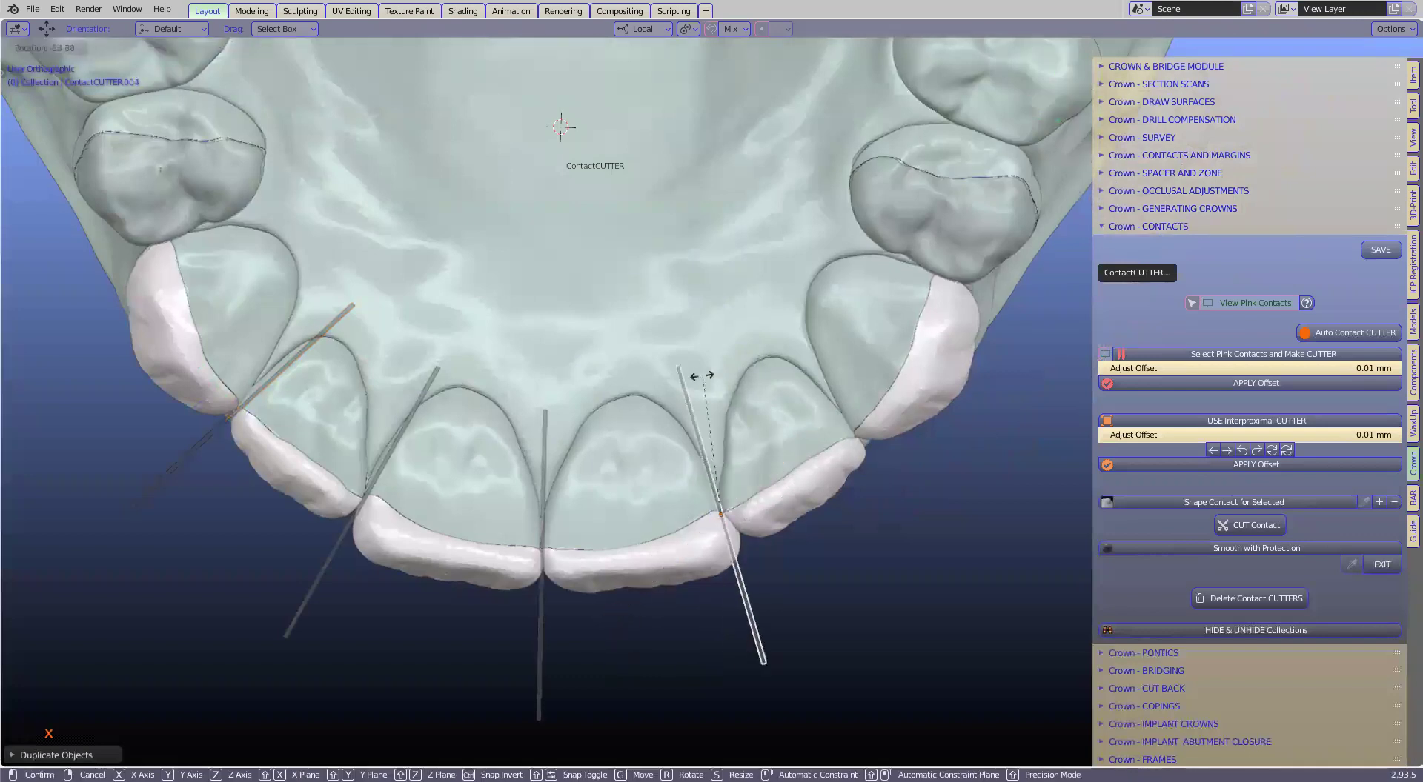
left_click(686, 452)
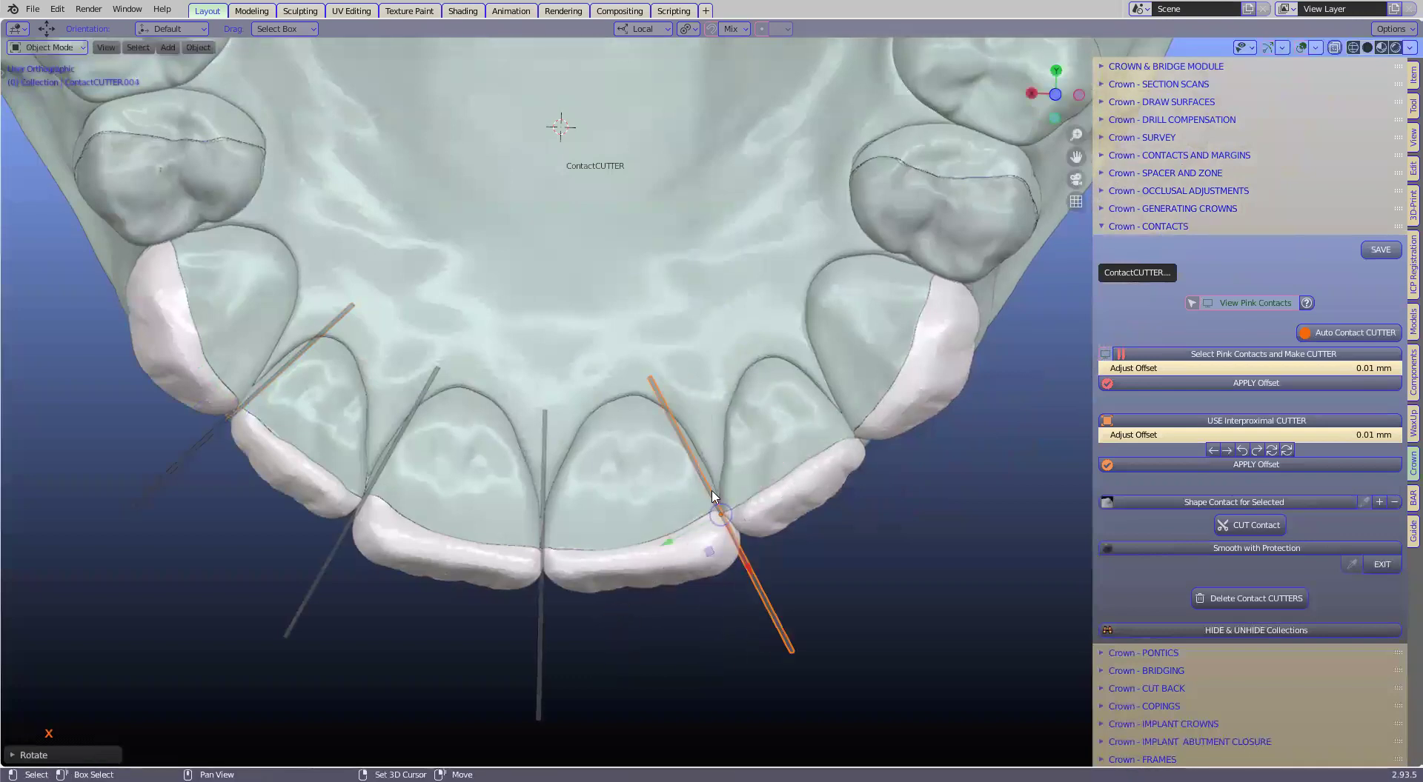
Step: Duplicate the cutter to the contact between the right-hand lateral incisor and canine veneers and rotate it further to follow that contact
key("shift+d")
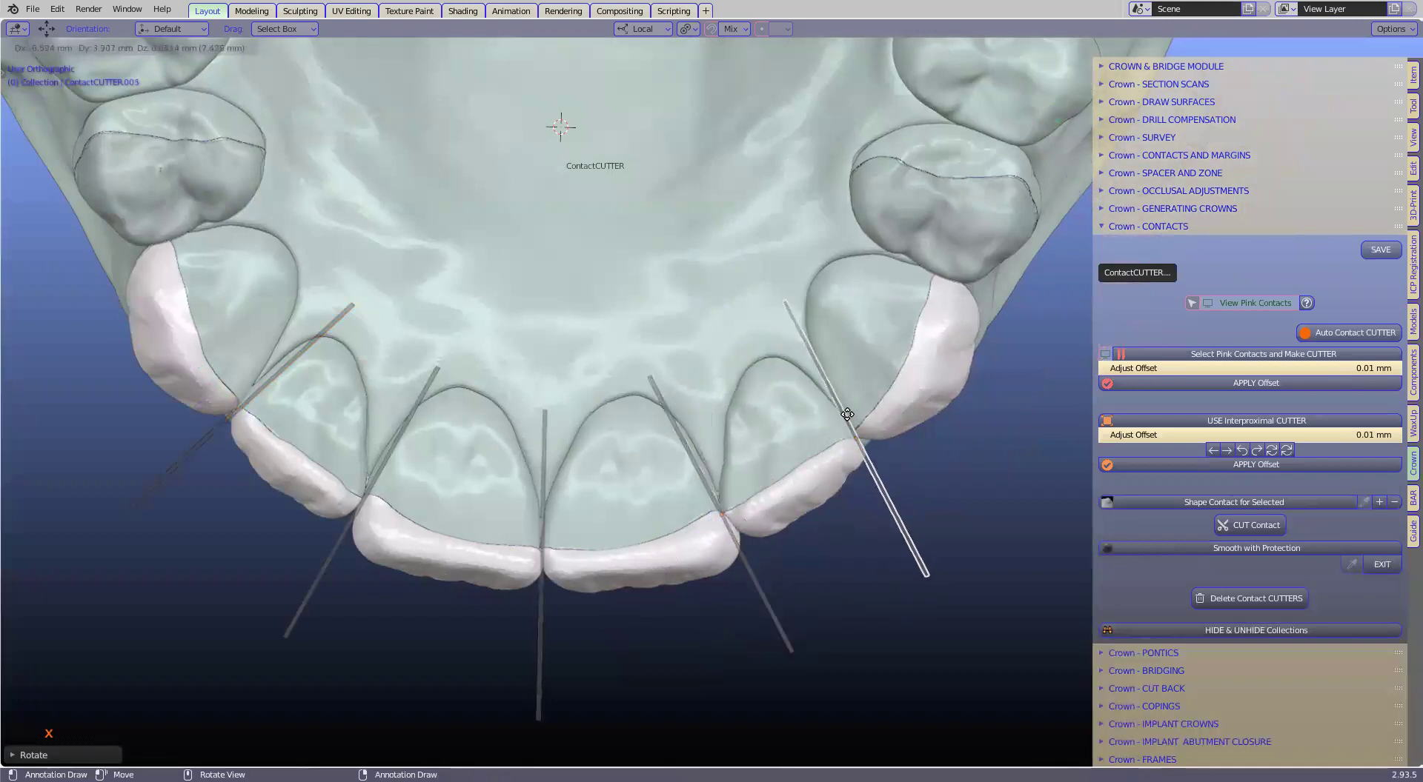
left_click(844, 419)
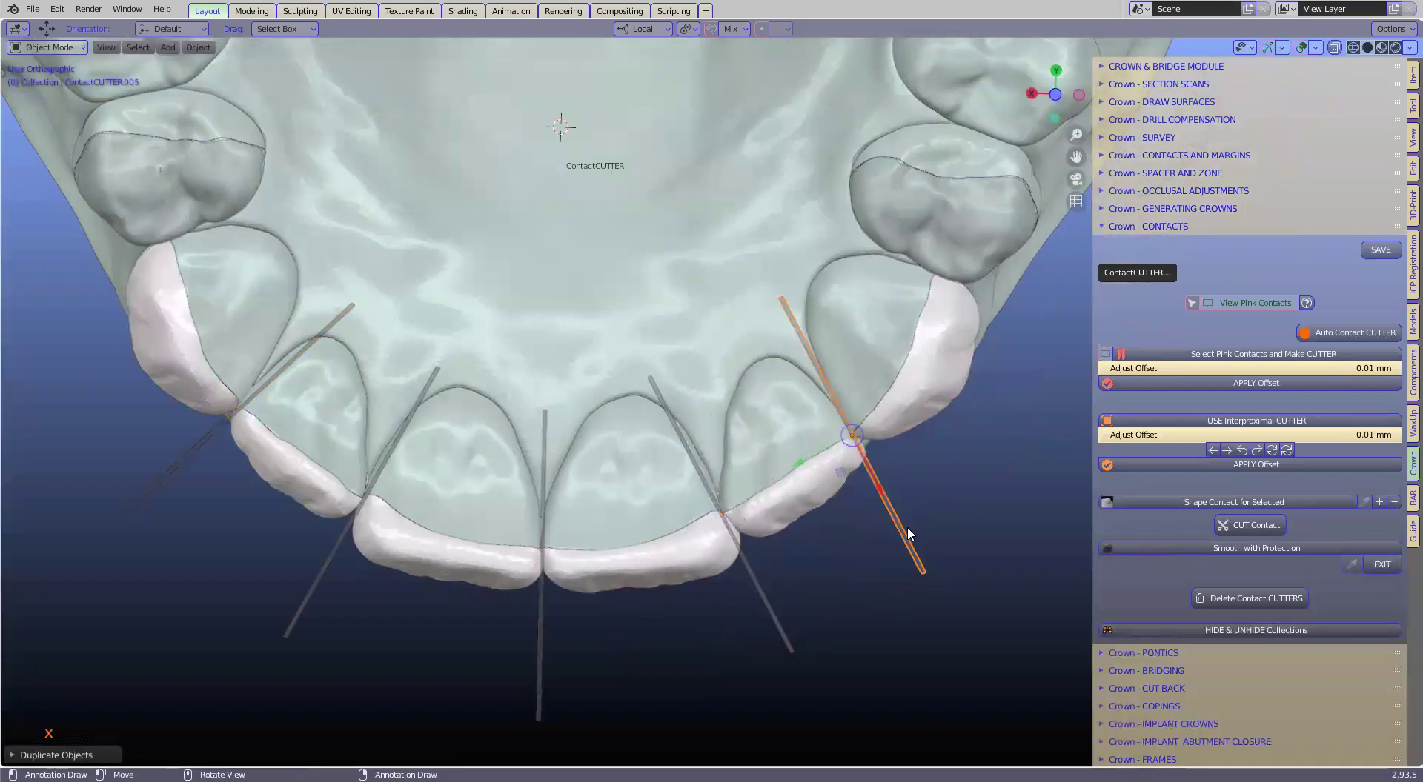
key("r")
left_click(935, 517)
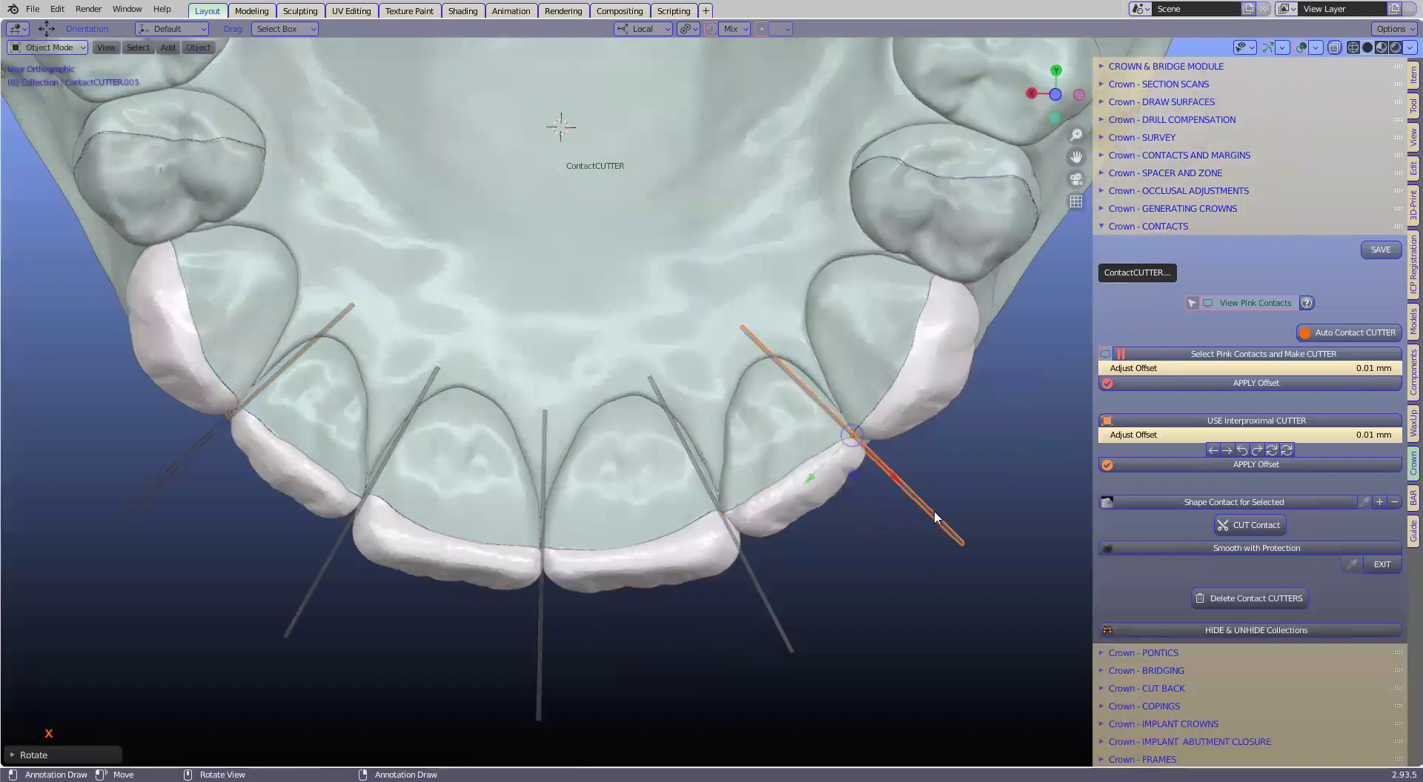
Step: In the front view, nudge the midline cutter sideways to centre it between the two central incisor veneers
scroll(671, 498, "down", 3)
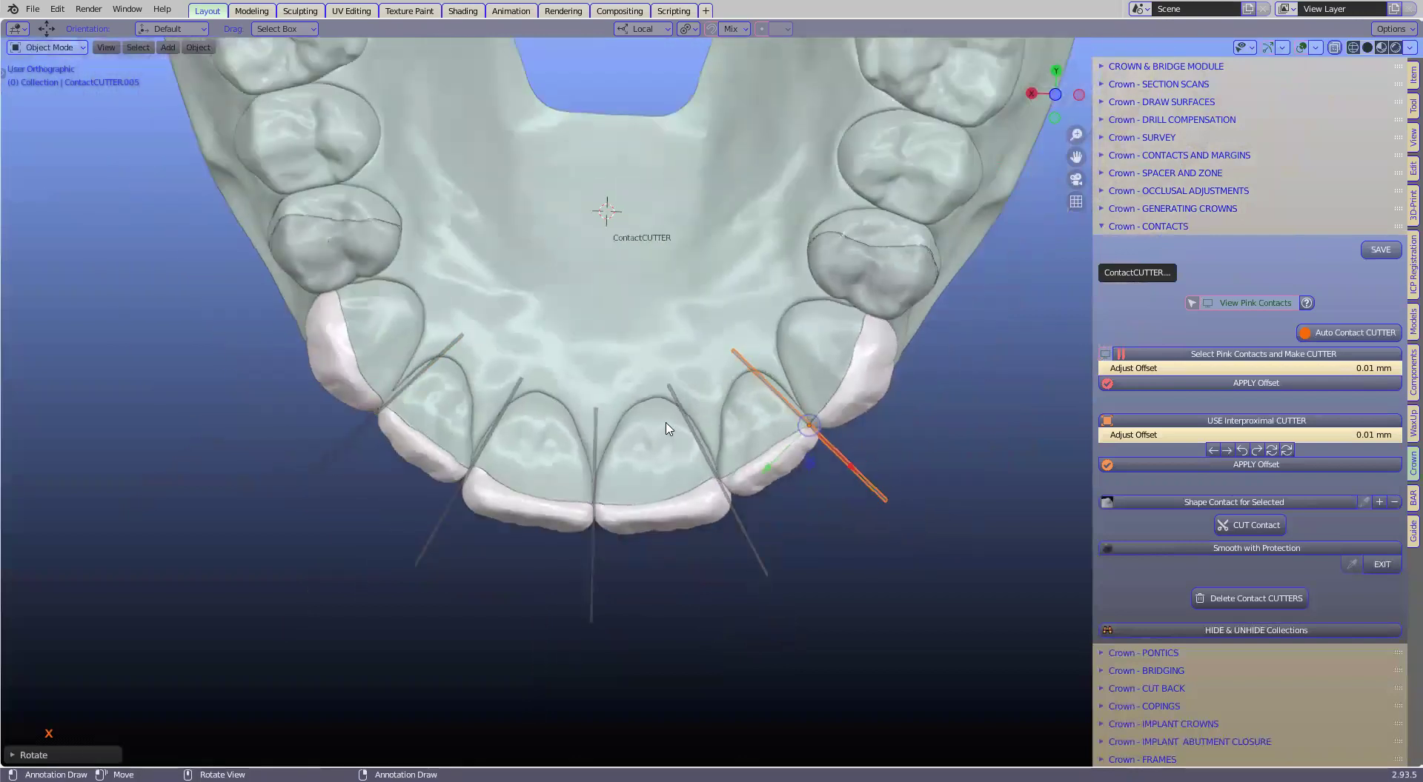
key("grave")
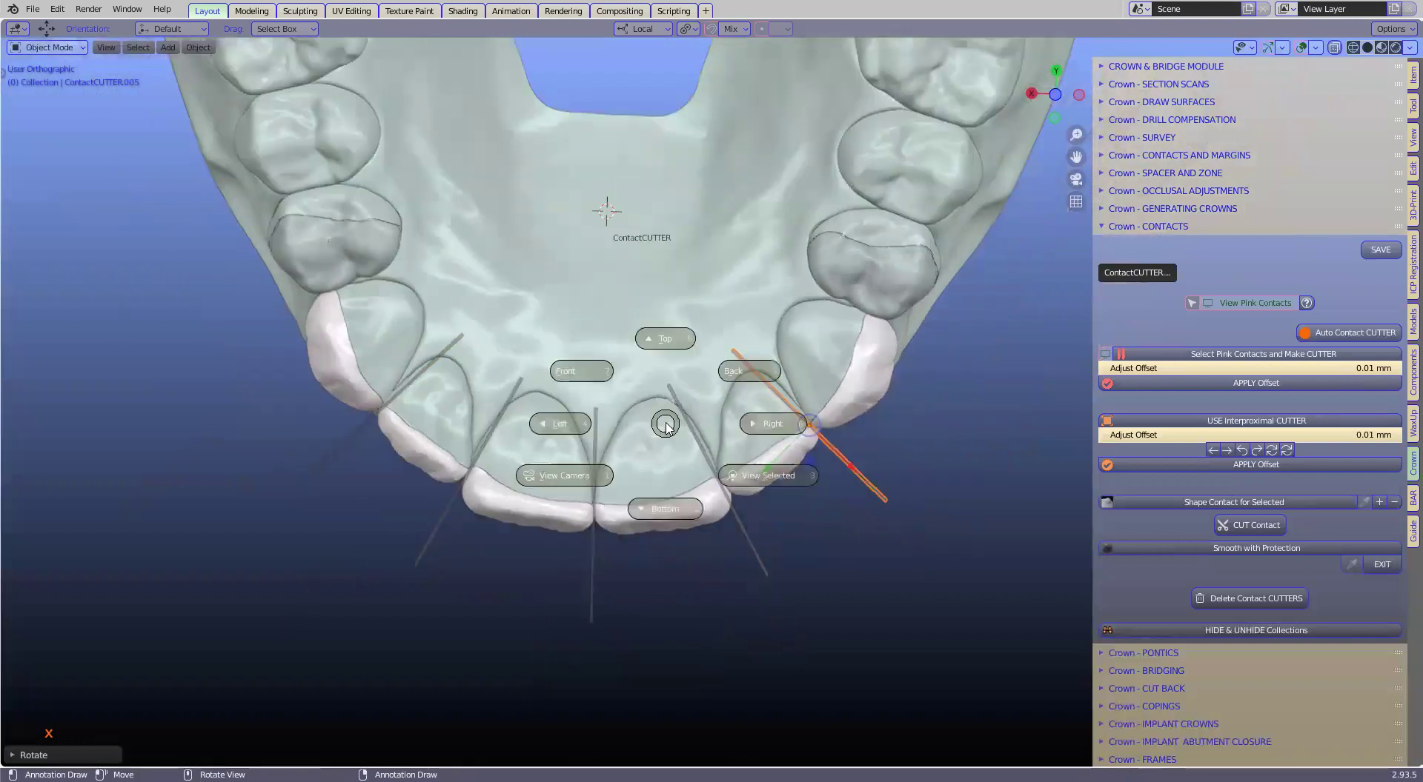
left_click(565, 373)
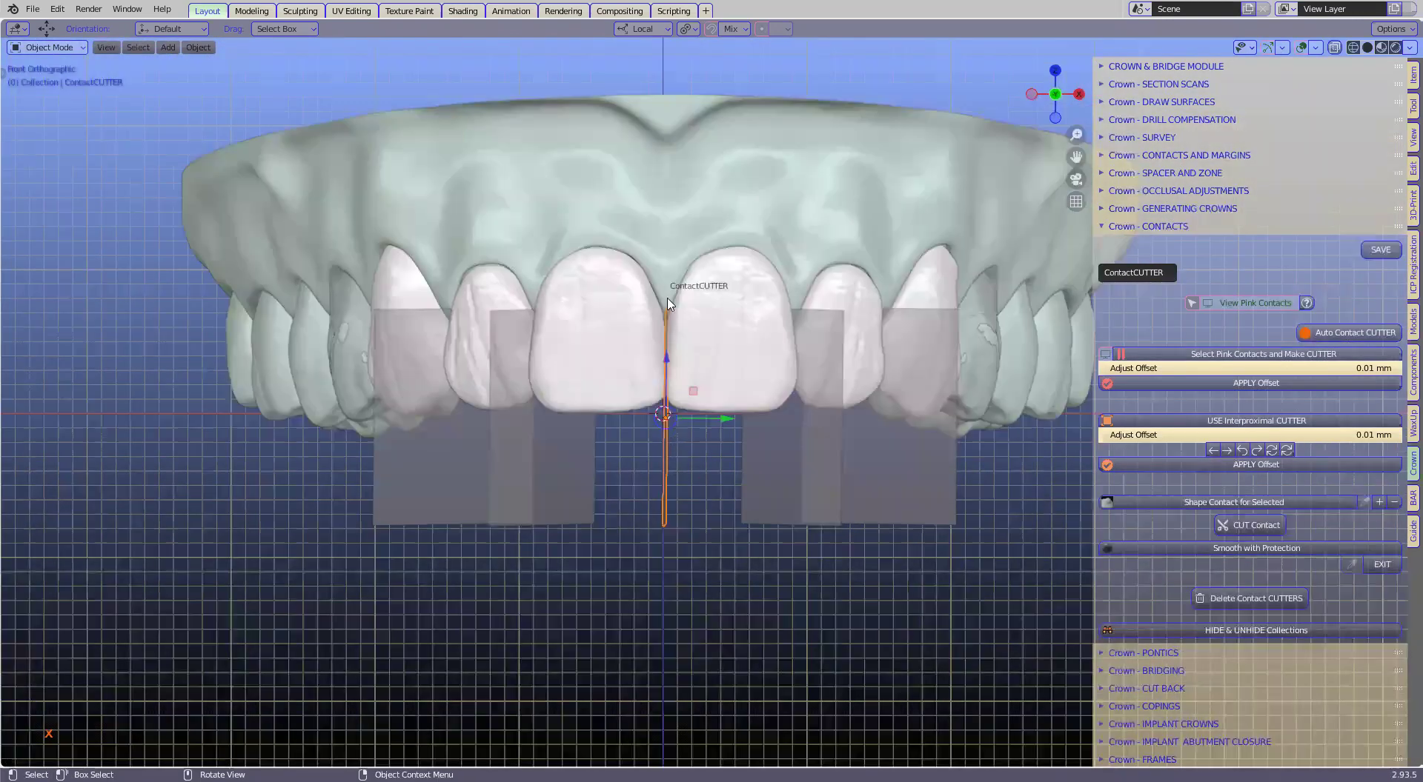
scroll(663, 248, "up", 3)
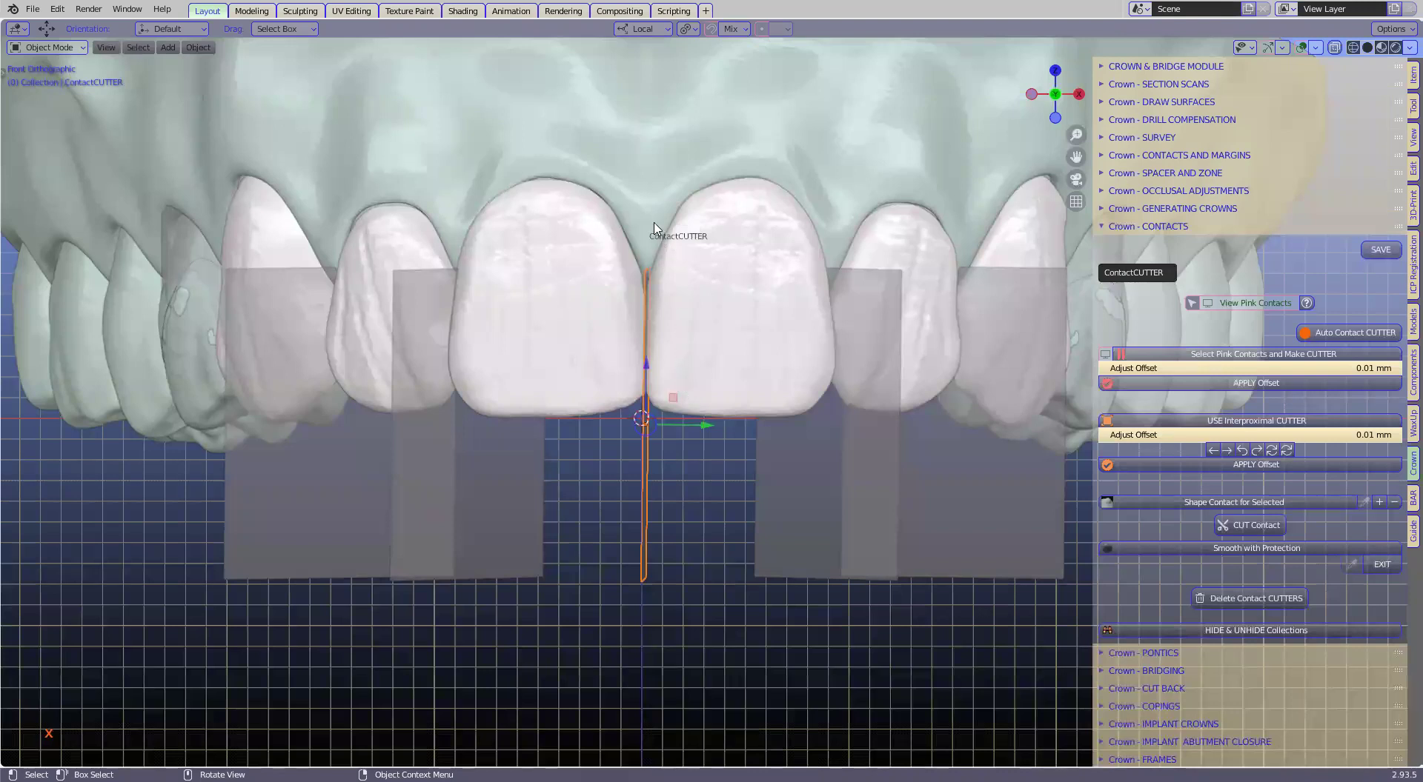
scroll(630, 204, "down", 1)
scroll(754, 245, "down", 1)
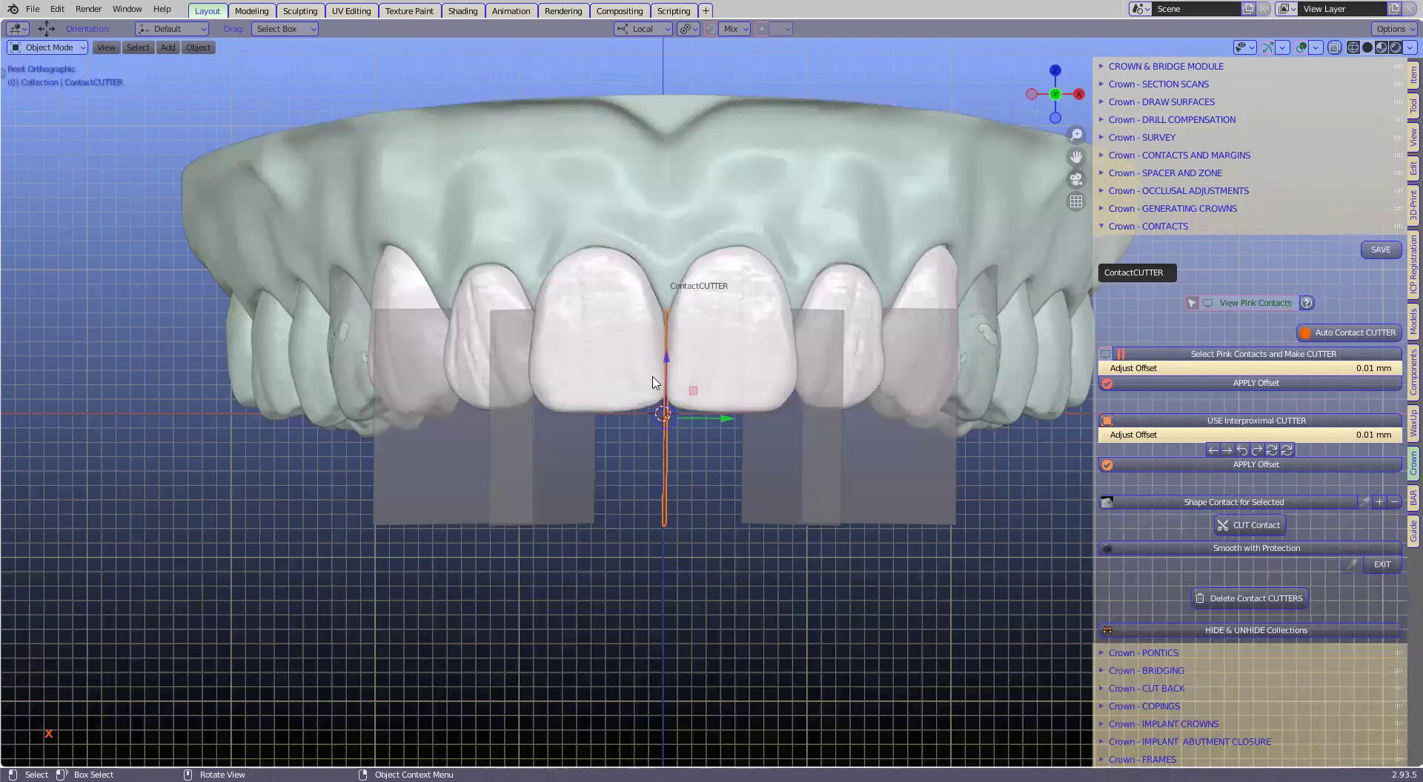
scroll(645, 493, "up", 2)
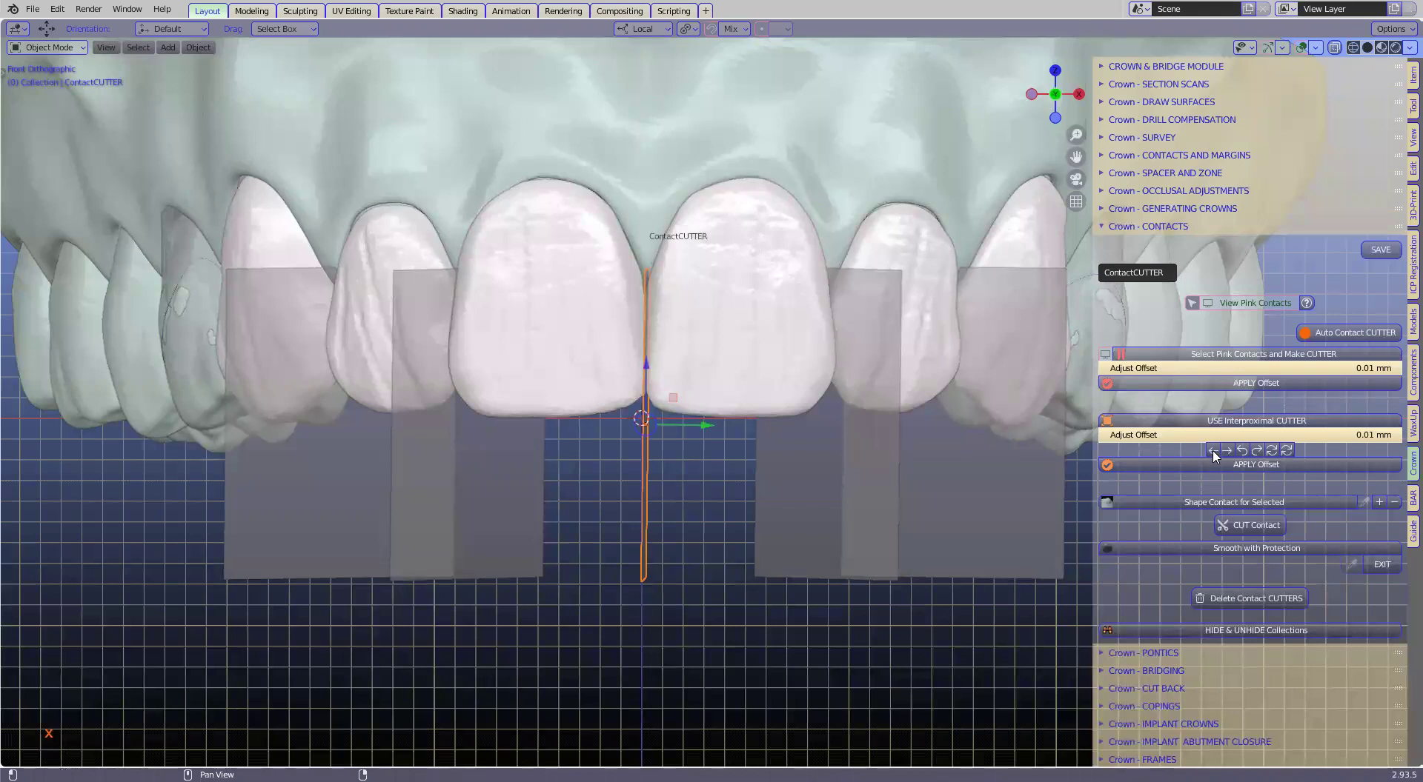
scroll(1217, 456, "up", 1)
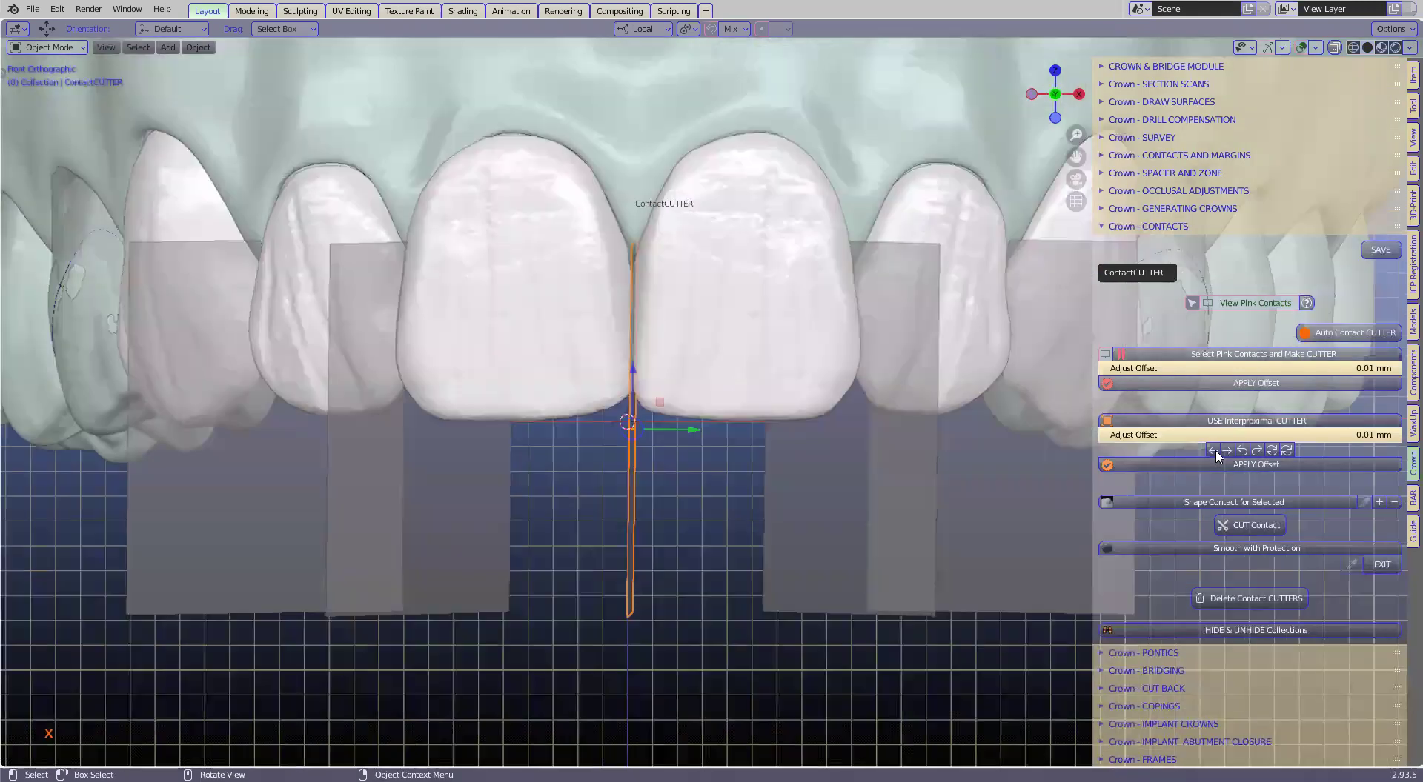
scroll(1215, 450, "up", 1)
left_click(1215, 451)
left_click(1215, 450)
left_click(1215, 451)
left_click(1215, 451)
left_click(1215, 450)
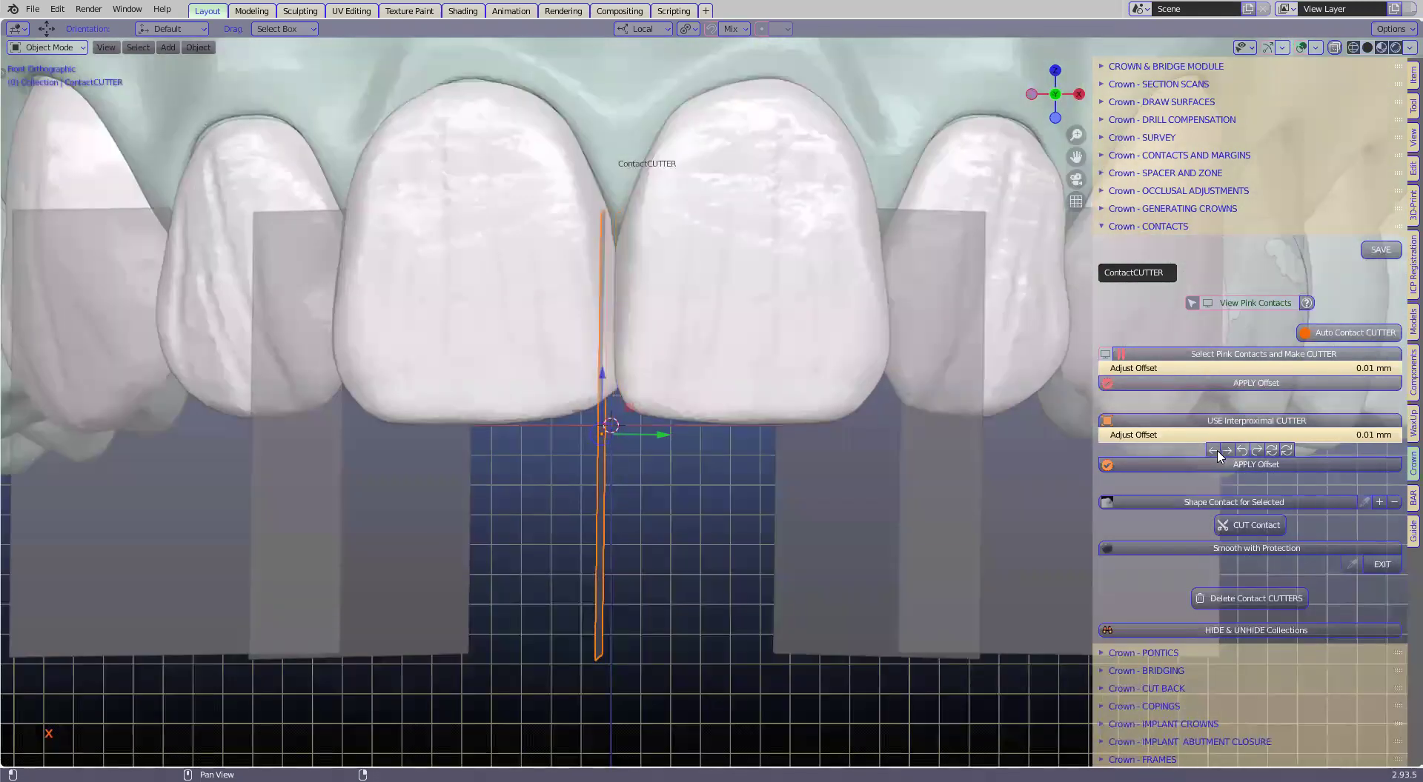
left_click(1230, 452)
left_click(1230, 452)
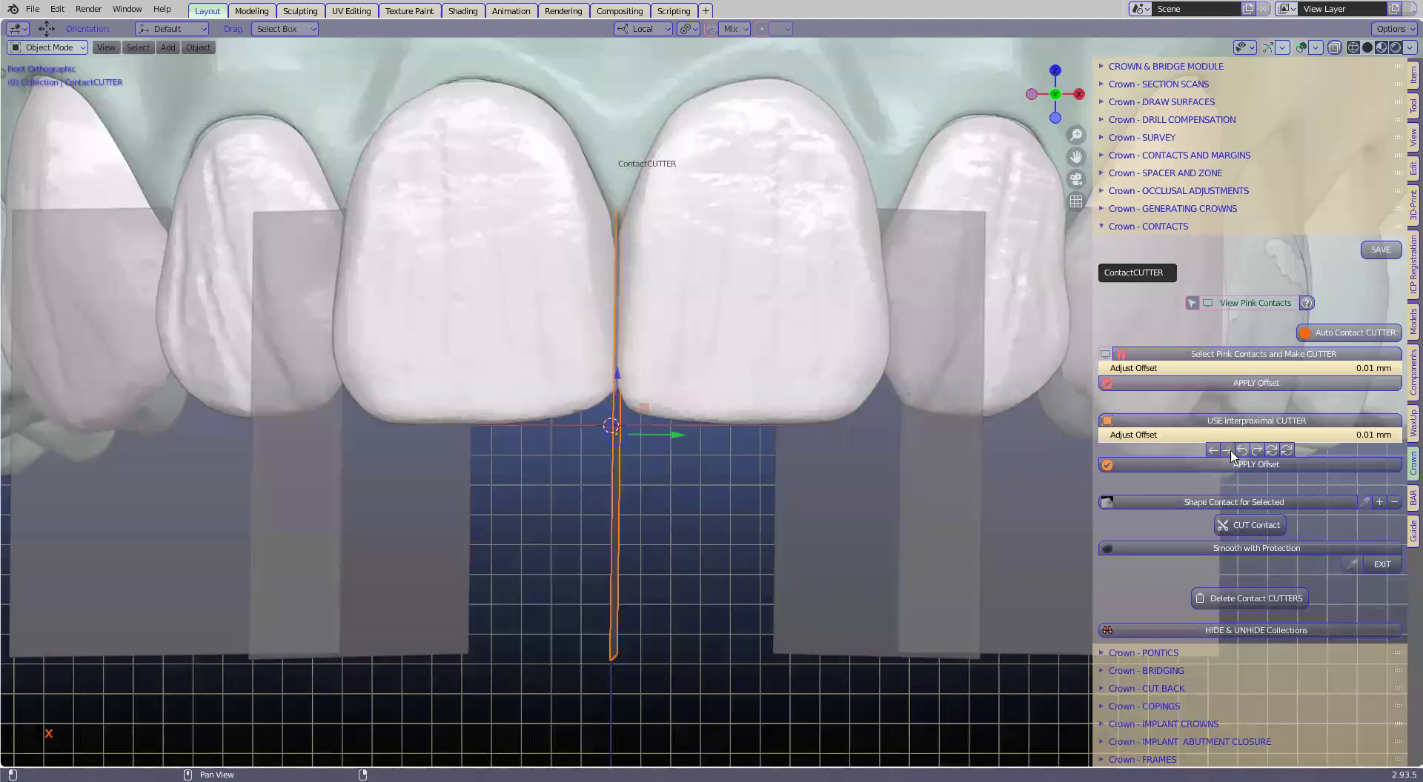
left_click(1216, 450)
left_click(1226, 451)
Step: Fine-tune the midline cutter's sideways tilt so it runs straight through the contact between the central incisor veneers
left_click(1257, 451)
left_click(1258, 450)
left_click(1258, 451)
left_click(1243, 451)
left_click(1243, 451)
left_click(1242, 451)
left_click(1244, 451)
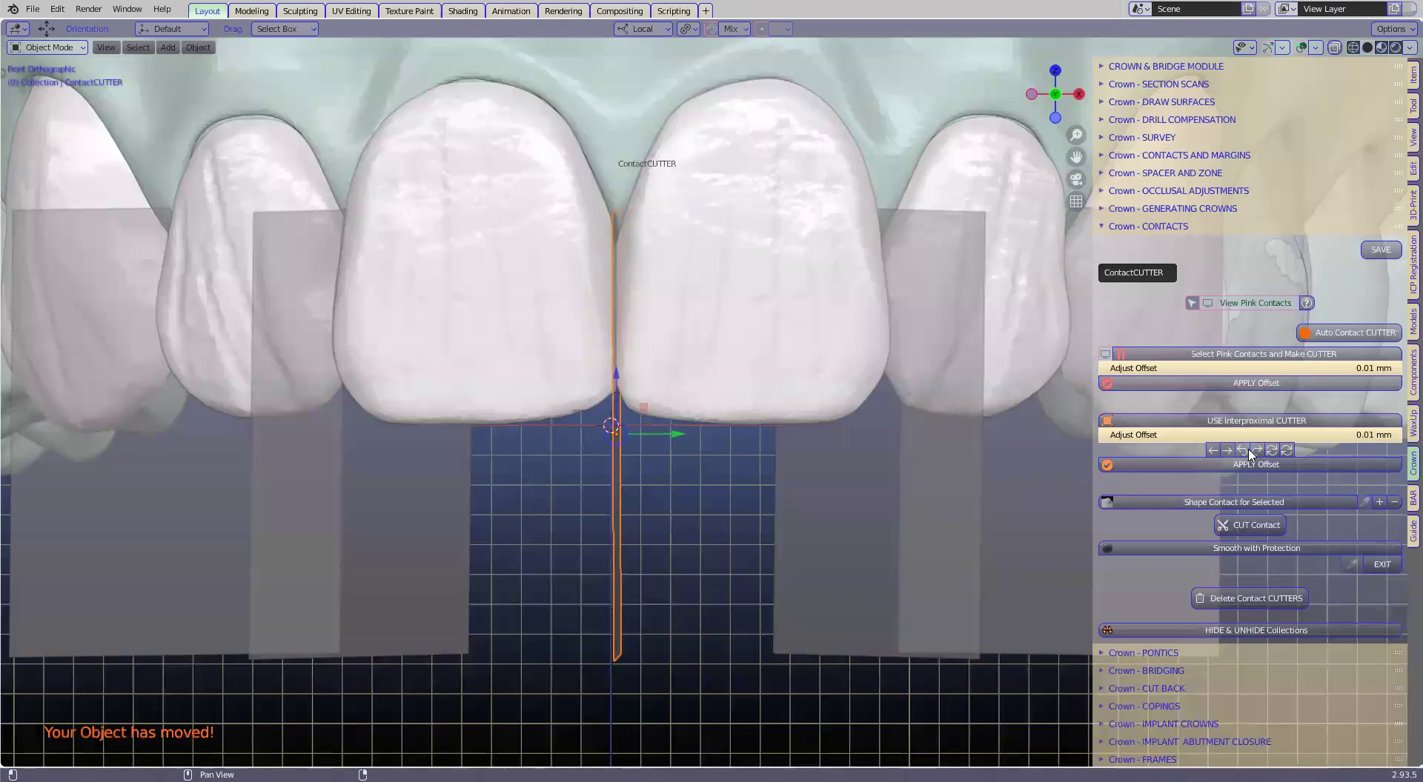
left_click(1259, 451)
left_click(1242, 451)
Step: Fine-tune the midline cutter's rotation about its vertical axis and raise it towards the gingiva between the central incisor veneers
left_click(1287, 450)
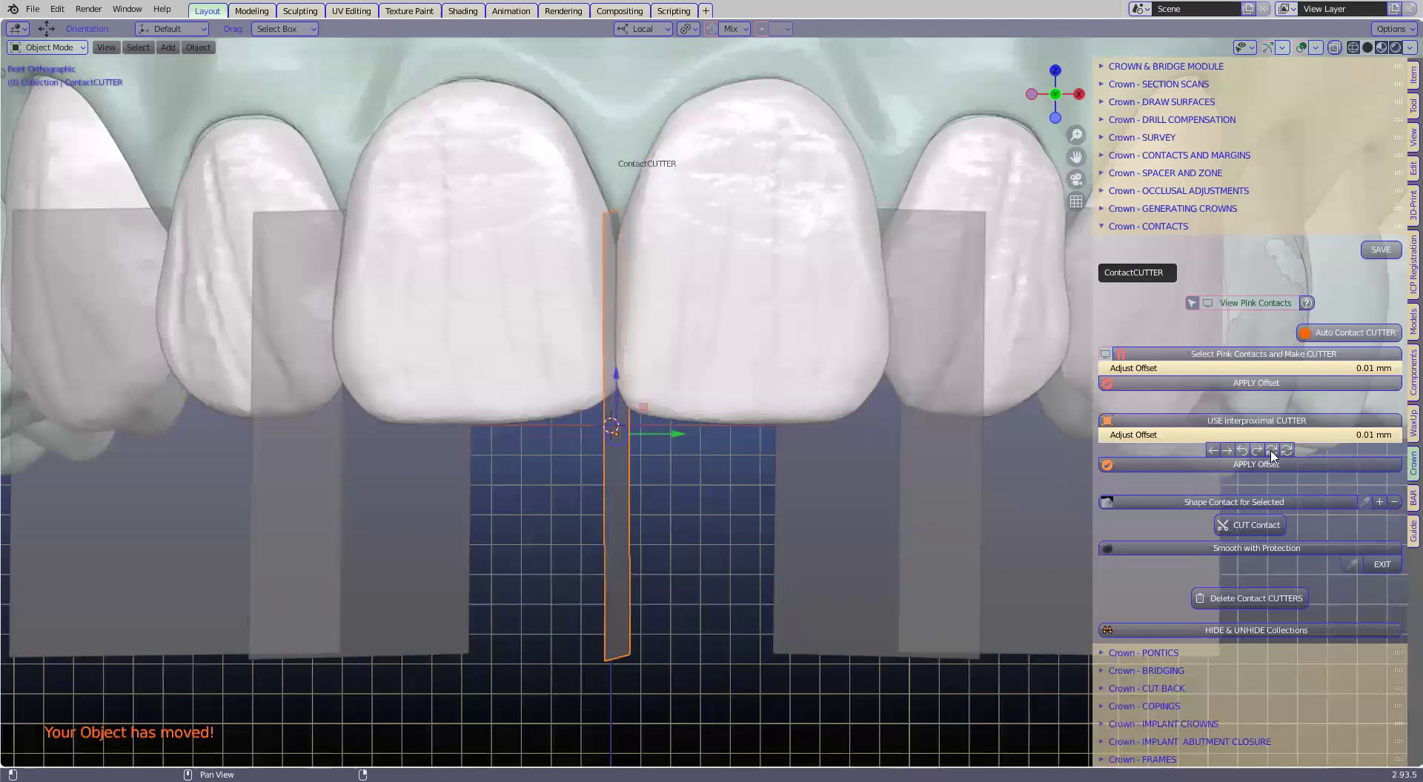
left_click(1273, 451)
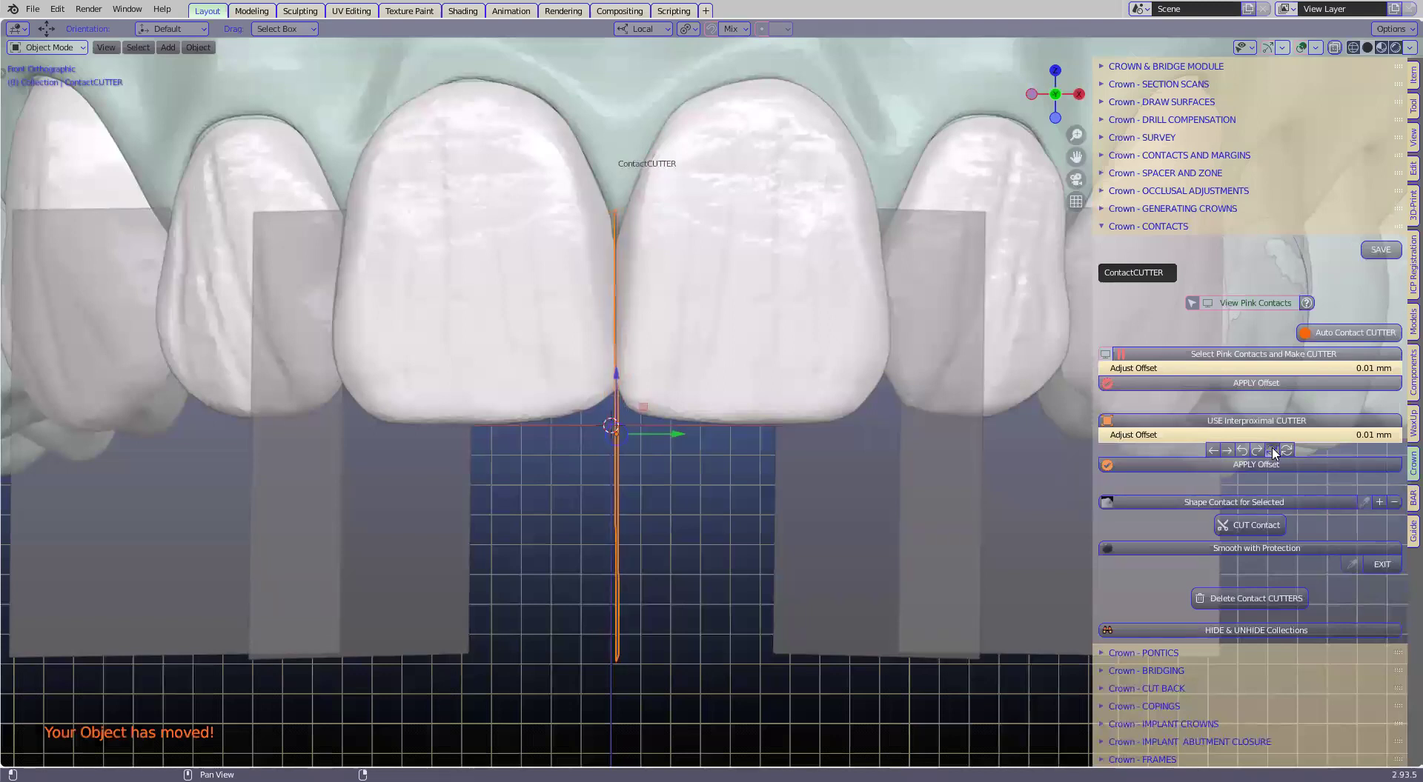
left_click(1287, 451)
left_click_drag(616, 374, 614, 313)
Step: Raise the cutter between the central and lateral incisor veneers on the right side of the front view towards the gingiva
scroll(831, 489, "down", 1)
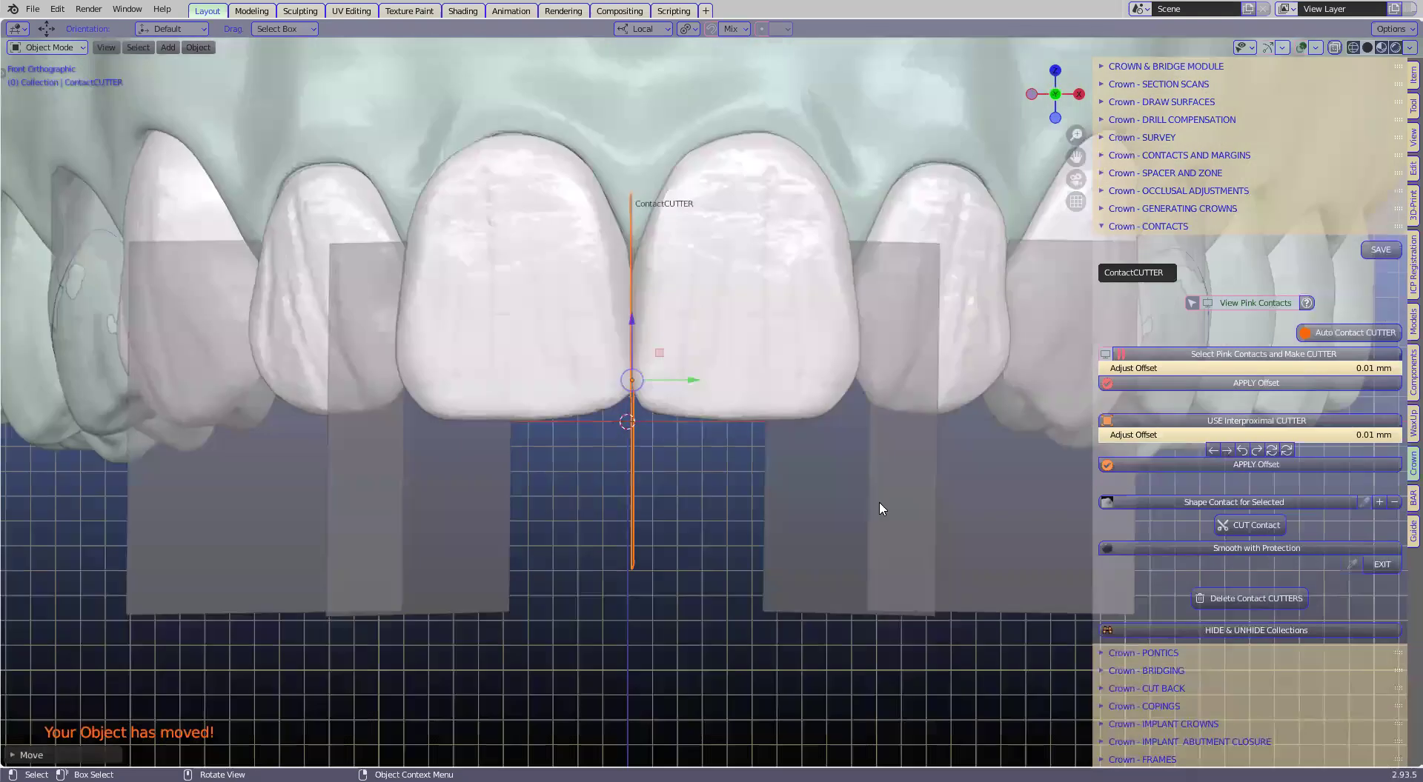
scroll(832, 501, "down", 1)
left_click(831, 501)
middle_click_drag(829, 379, 773, 375)
left_click_drag(829, 365, 829, 319)
scroll(922, 384, "up", 1)
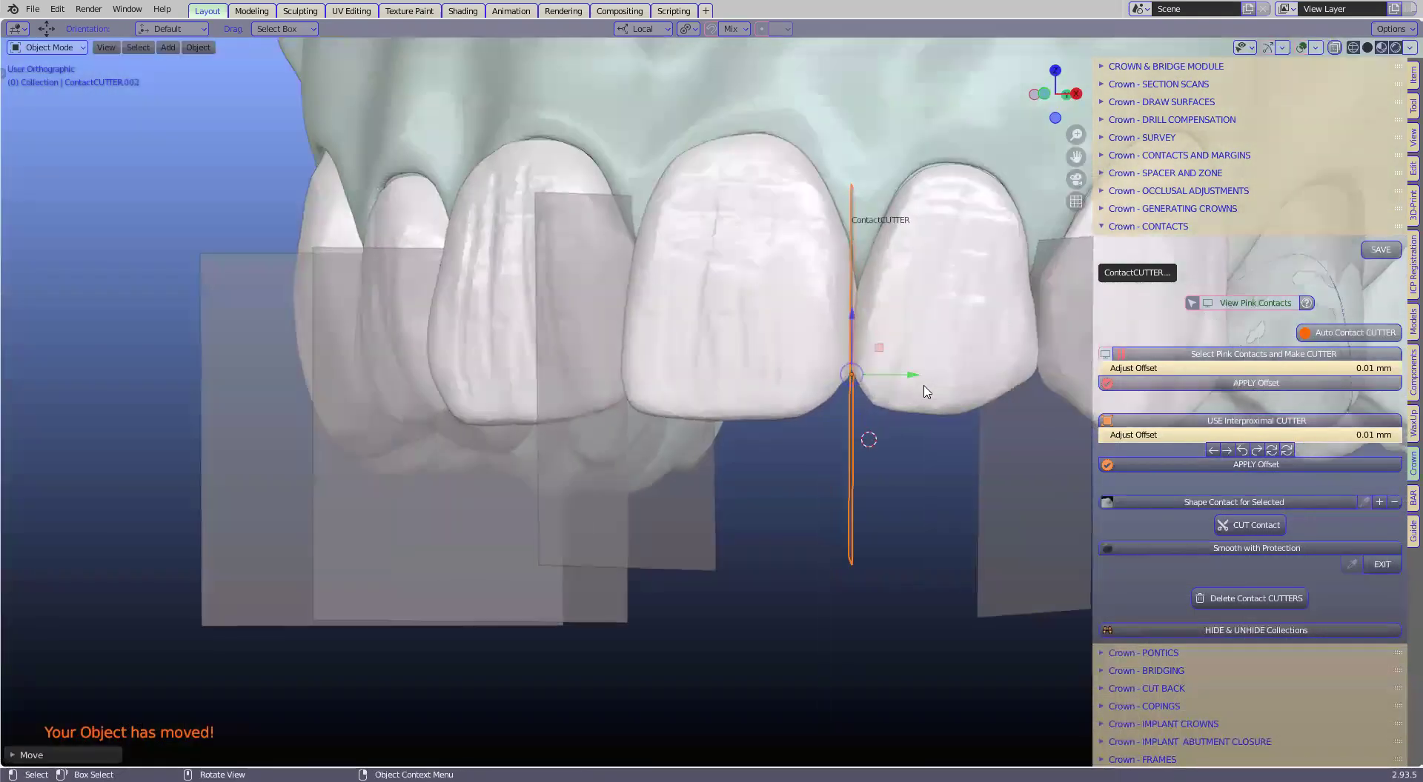
Step: Temporarily hide the central incisor veneer beside the raised cutter to check the contact, and unhide it again
middle_click_drag(866, 395, 736, 405, "shift")
scroll(737, 410, "up", 3)
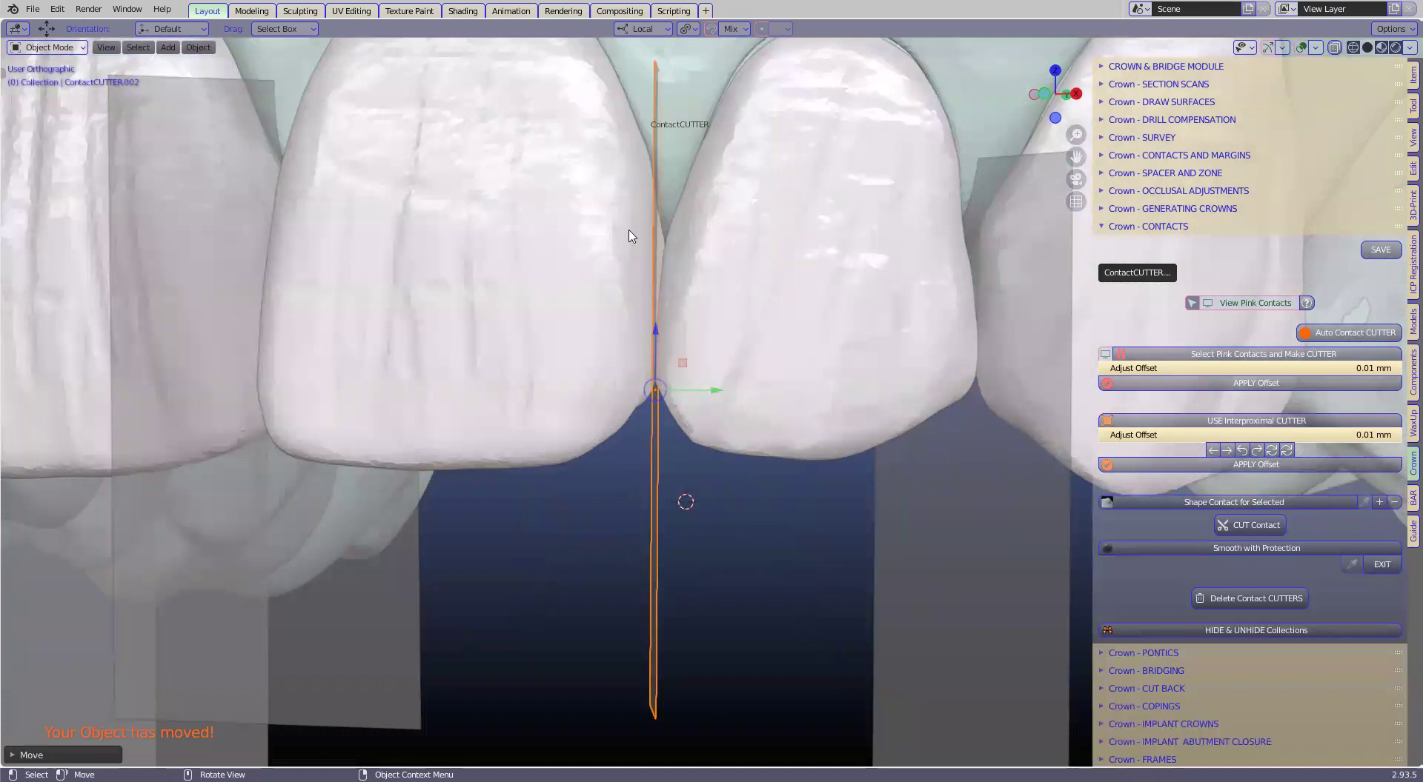
left_click(590, 289)
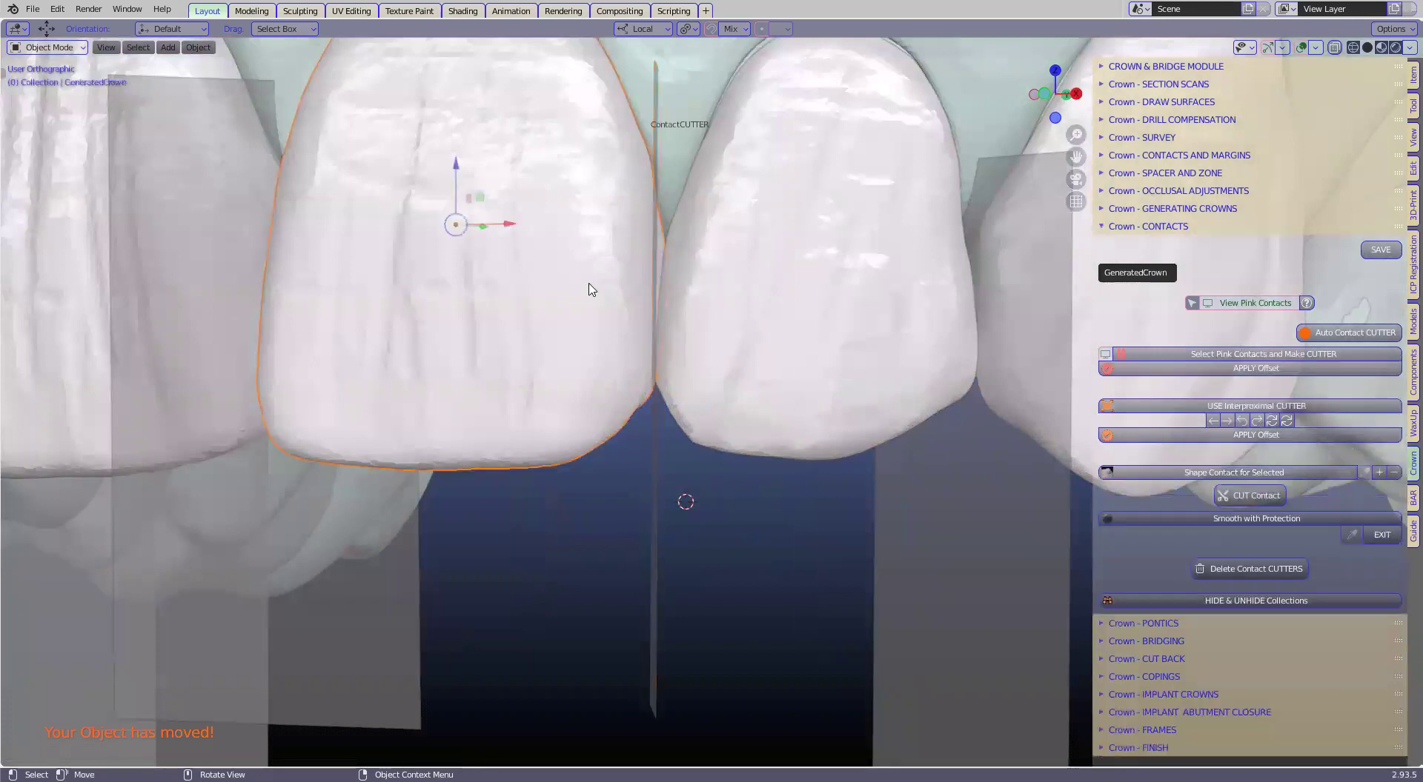
key("h")
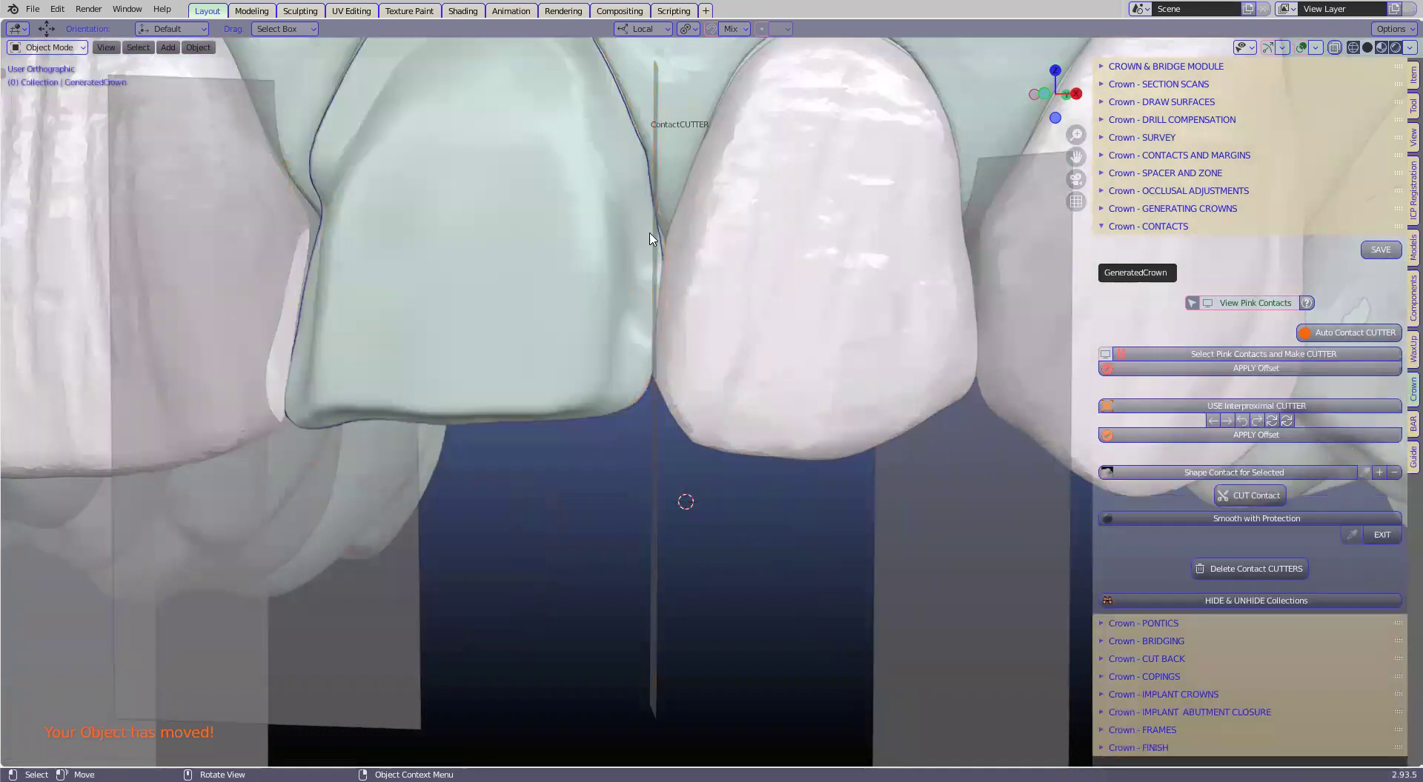
key("ctrl")
key("alt+h")
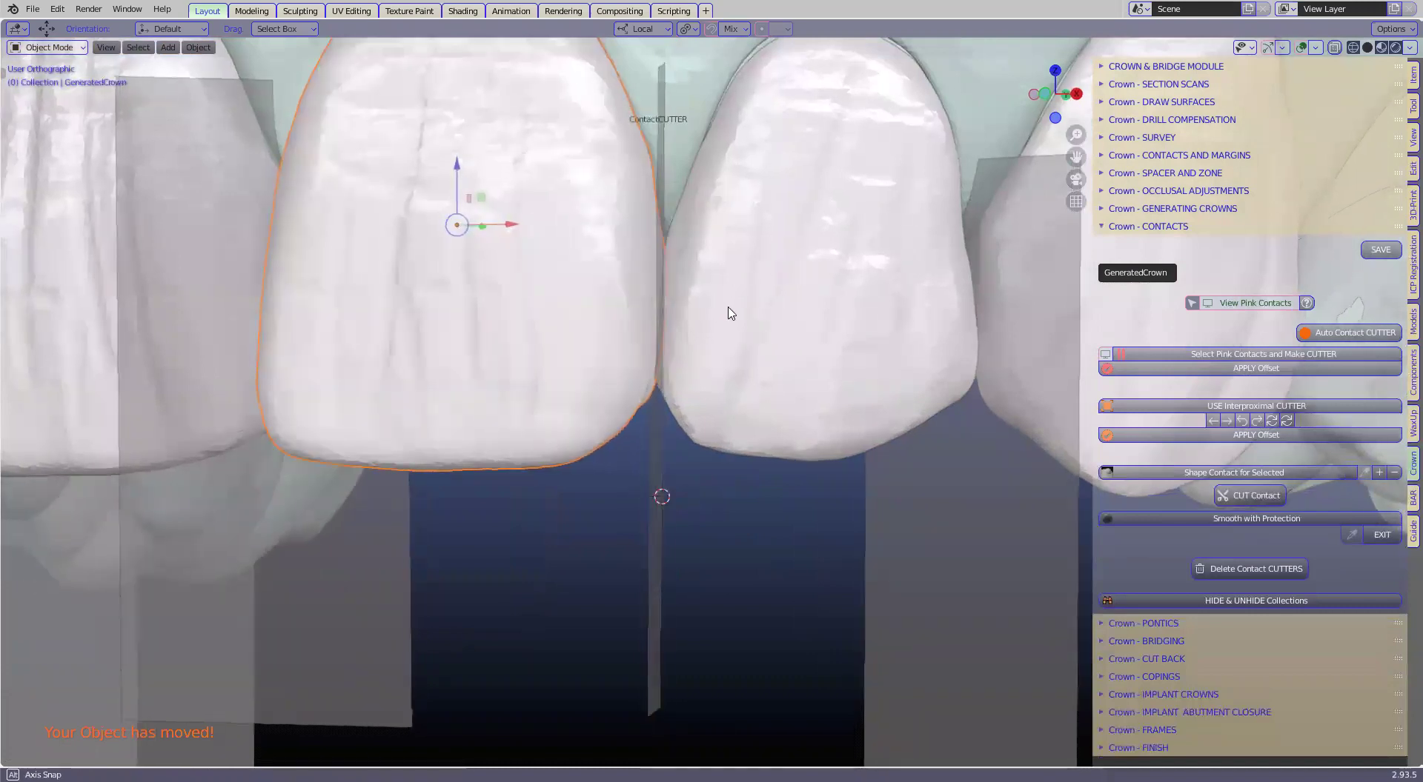
scroll(724, 320, "down", 1)
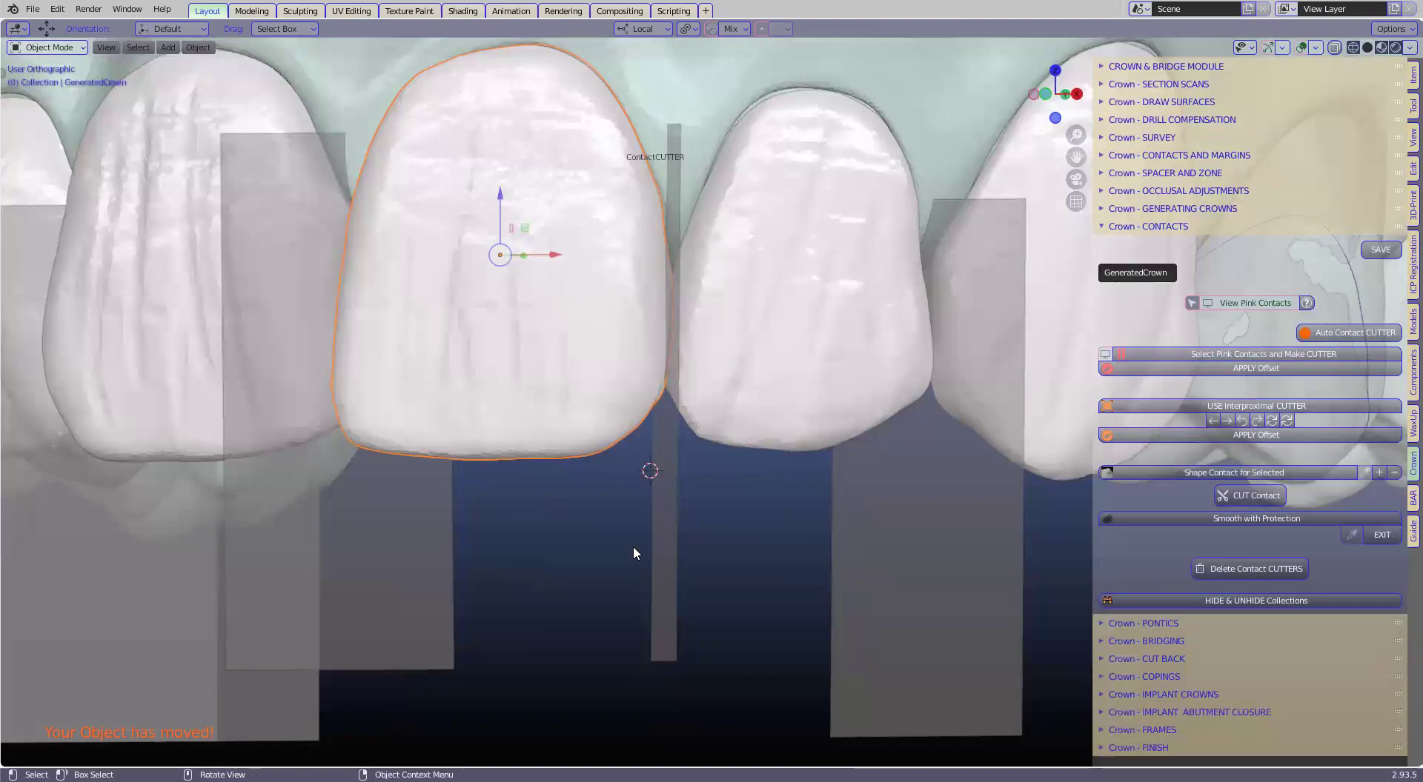
Step: Reselect the cutter between this central and lateral incisor, turn it in line with their contact, and nudge it sideways into the gap
left_click(1138, 409)
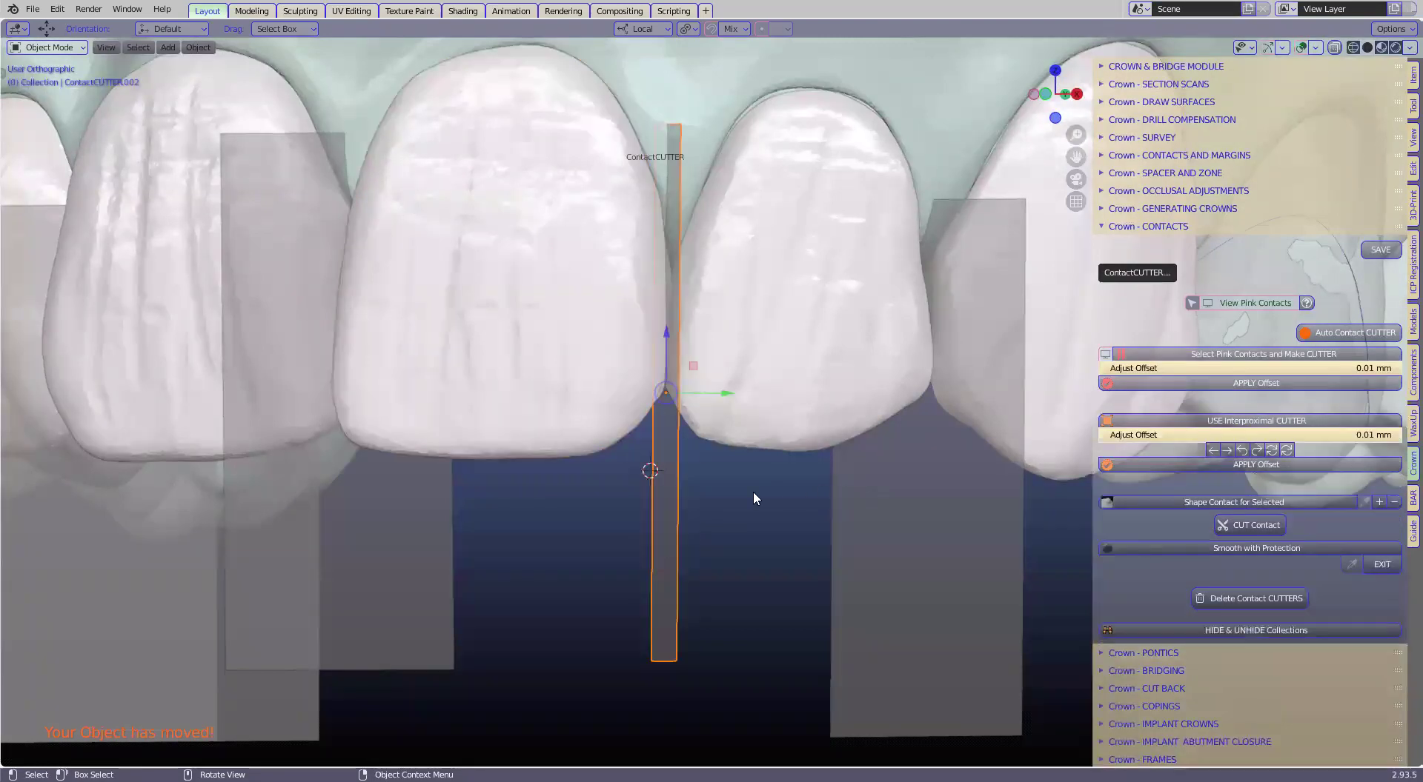
key("ctrl+z")
left_click(667, 523)
left_click(1271, 451)
left_click(1291, 455)
left_click(1290, 455)
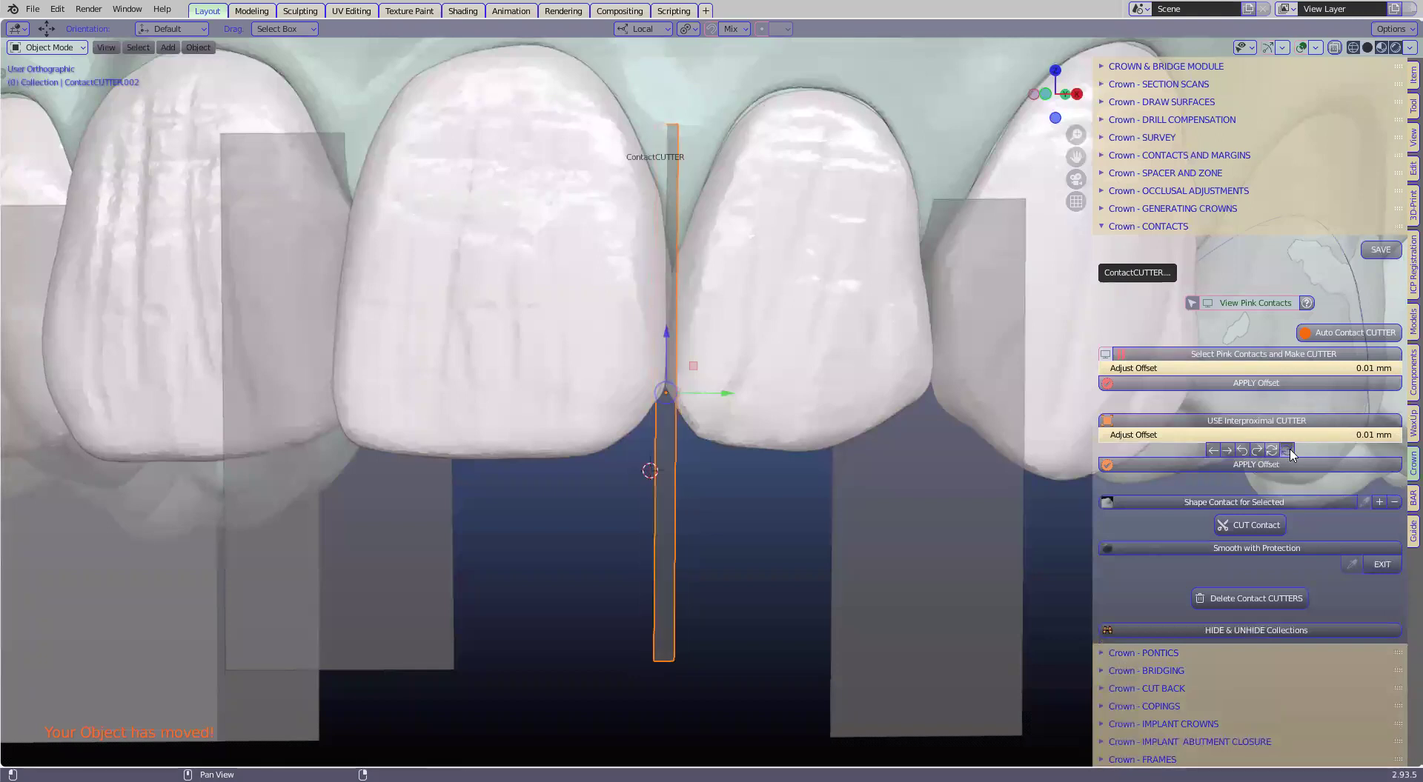
left_click(1290, 454)
left_click(1290, 454)
left_click(1290, 454)
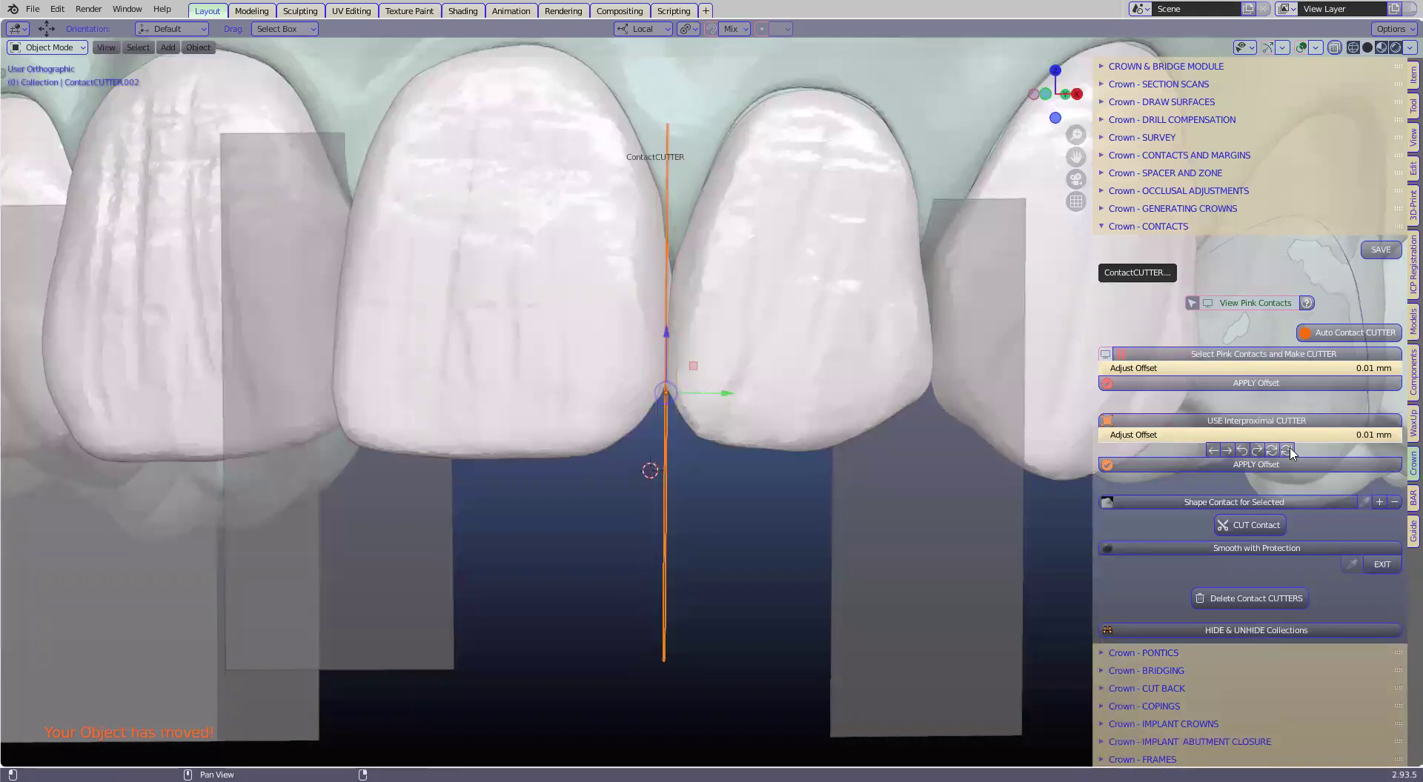
left_click(1227, 451)
left_click(1227, 452)
left_click(1217, 449)
Step: Raise the cutter between the lateral incisor and canine veneers on the same side so it spans their contact
left_click(1001, 475)
middle_click_drag(1000, 476, 949, 464)
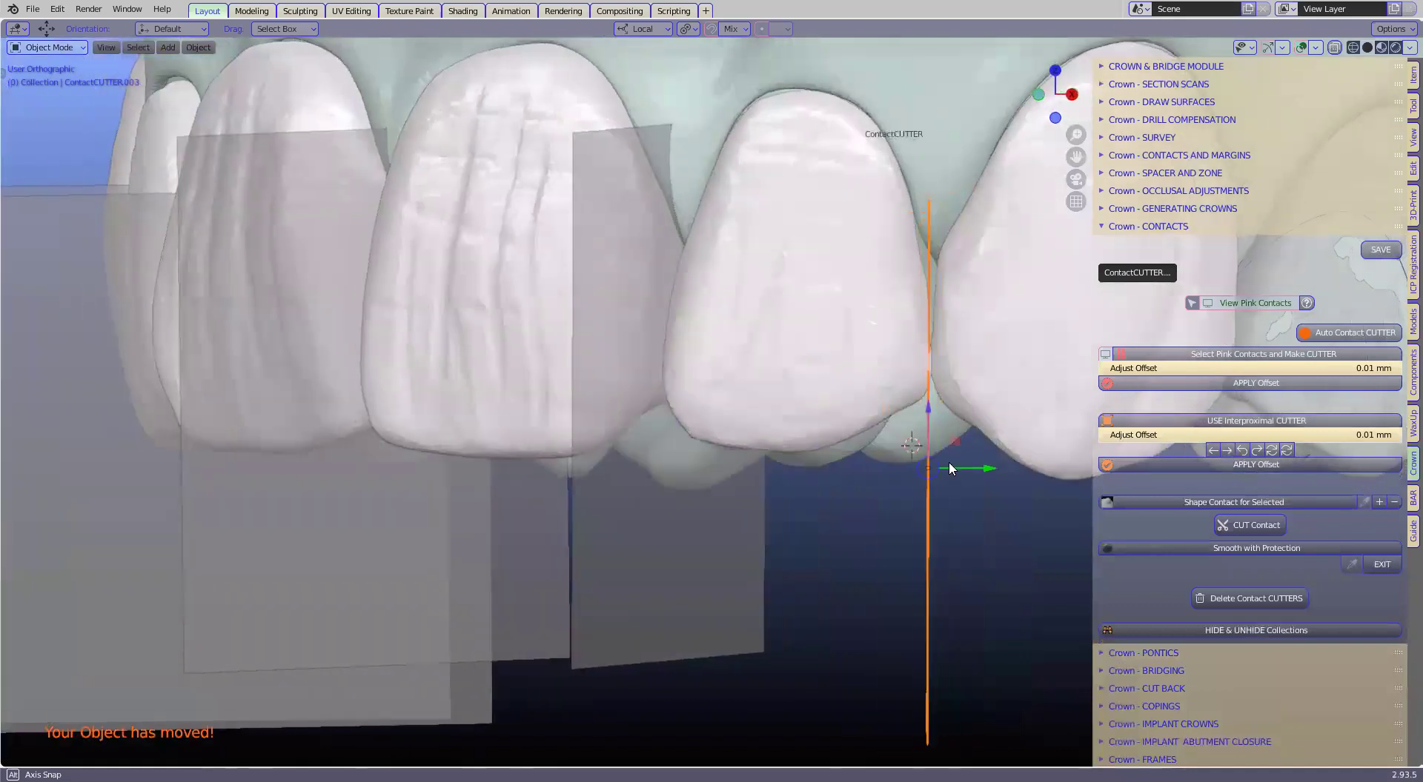
left_click_drag(927, 420, 945, 302)
Step: Raise the cutter between the opposite side's central and lateral incisor veneers and shift it slightly sideways onto their contact
middle_click_drag(894, 338, 586, 463)
left_click(356, 465)
left_click(379, 461)
left_click_drag(567, 398, 572, 351)
left_click_drag(616, 398, 602, 397)
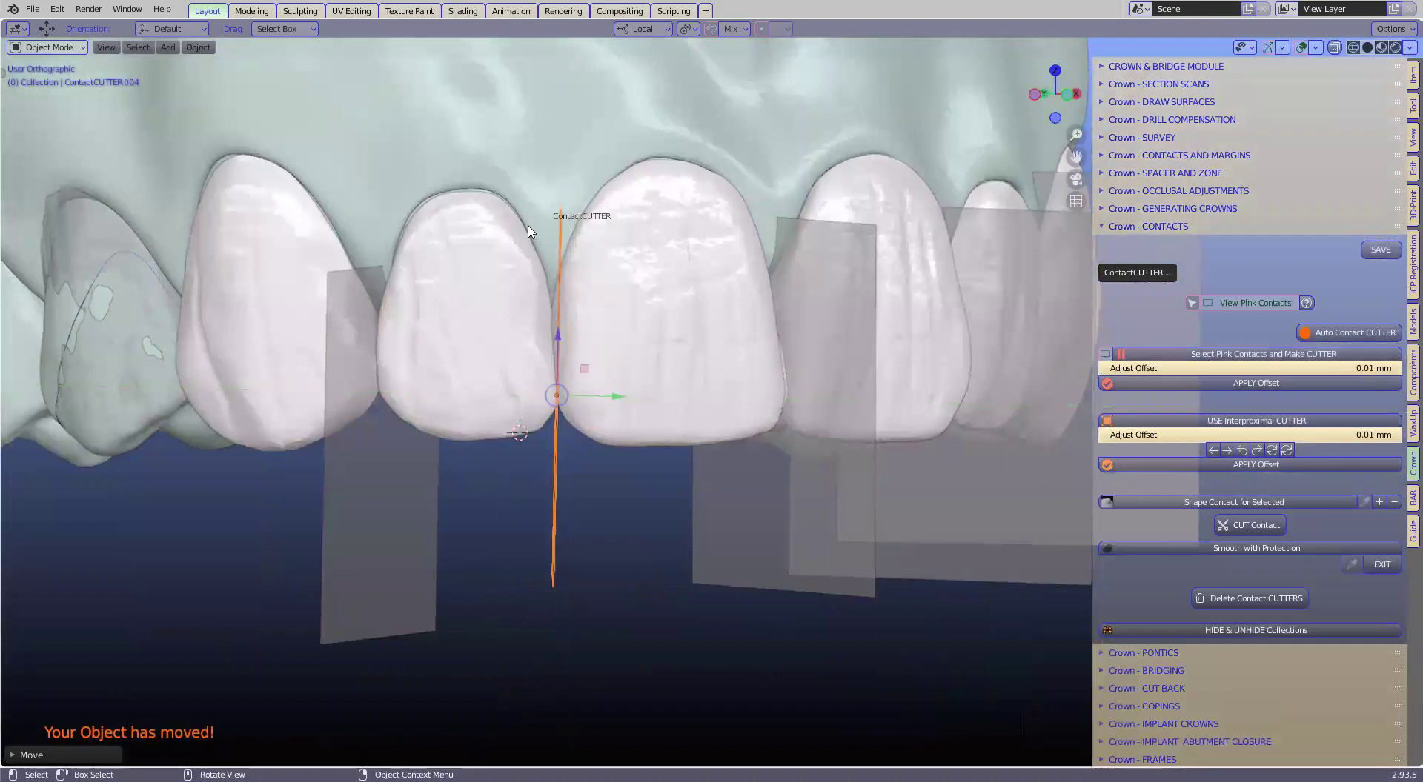
Step: Tilt this central-lateral incisor cutter to follow the contact and shift it slightly towards the lateral incisor
left_click(1243, 453)
left_click(1243, 453)
left_click(1242, 453)
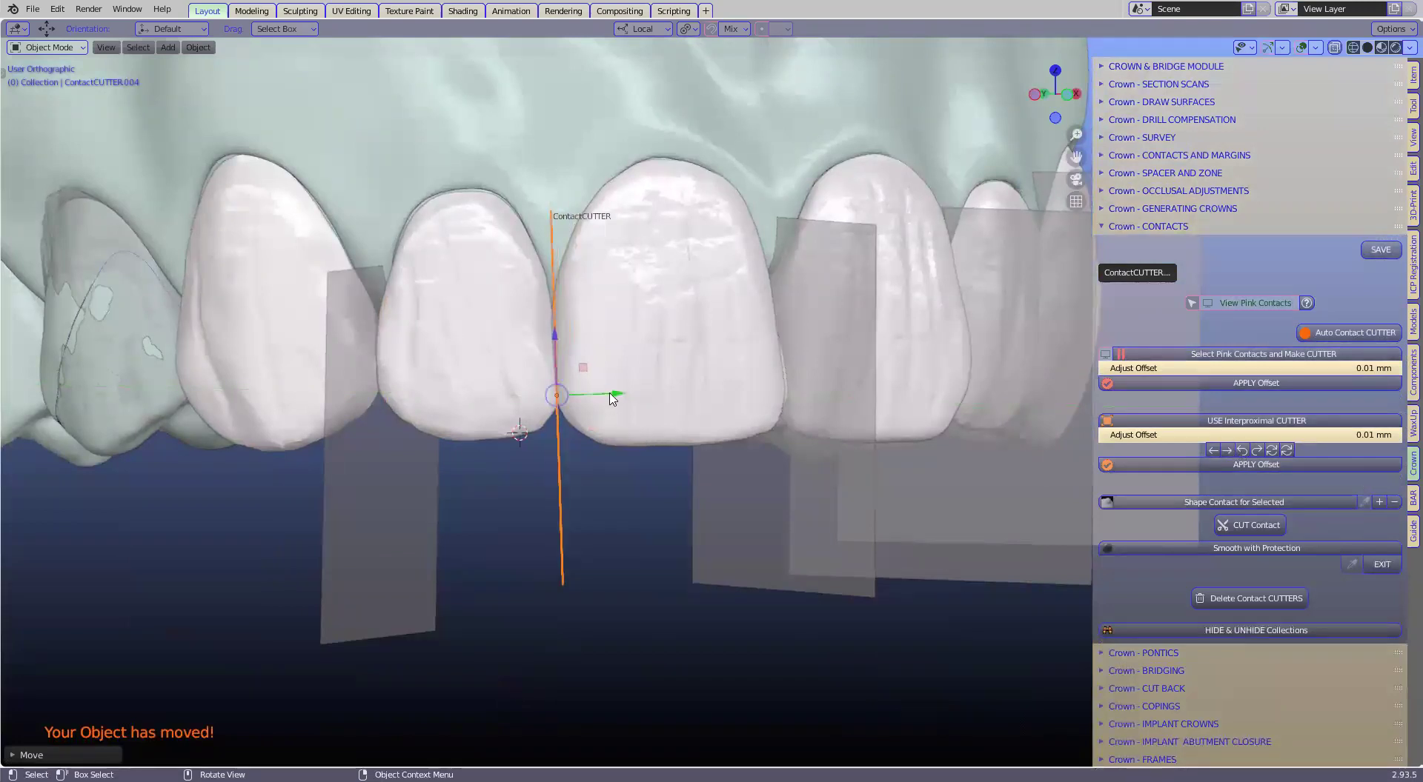
left_click_drag(613, 393, 607, 397)
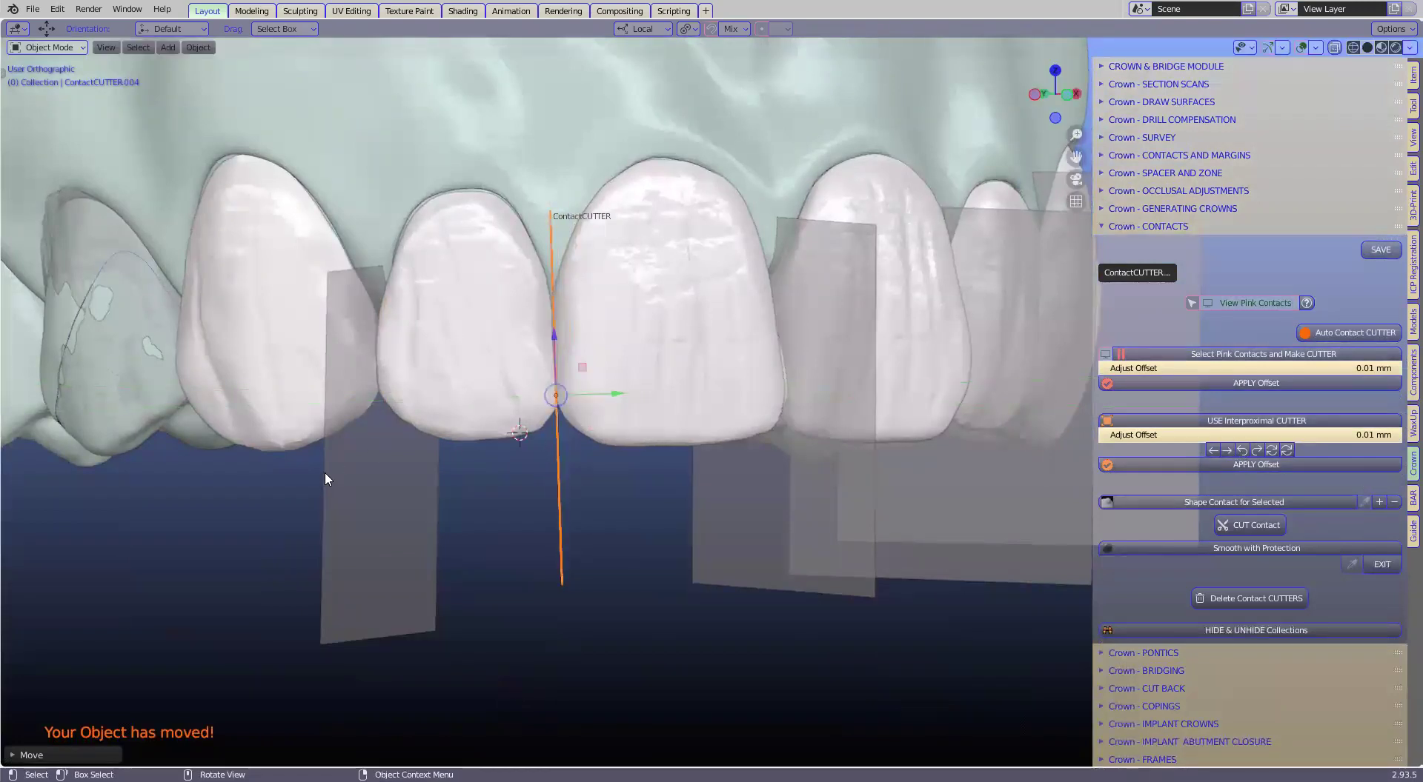
Step: Raise the remaining cutter between this side's lateral incisor and canine veneers so it spans their contact
left_click(331, 474)
middle_click_drag(412, 468, 418, 470)
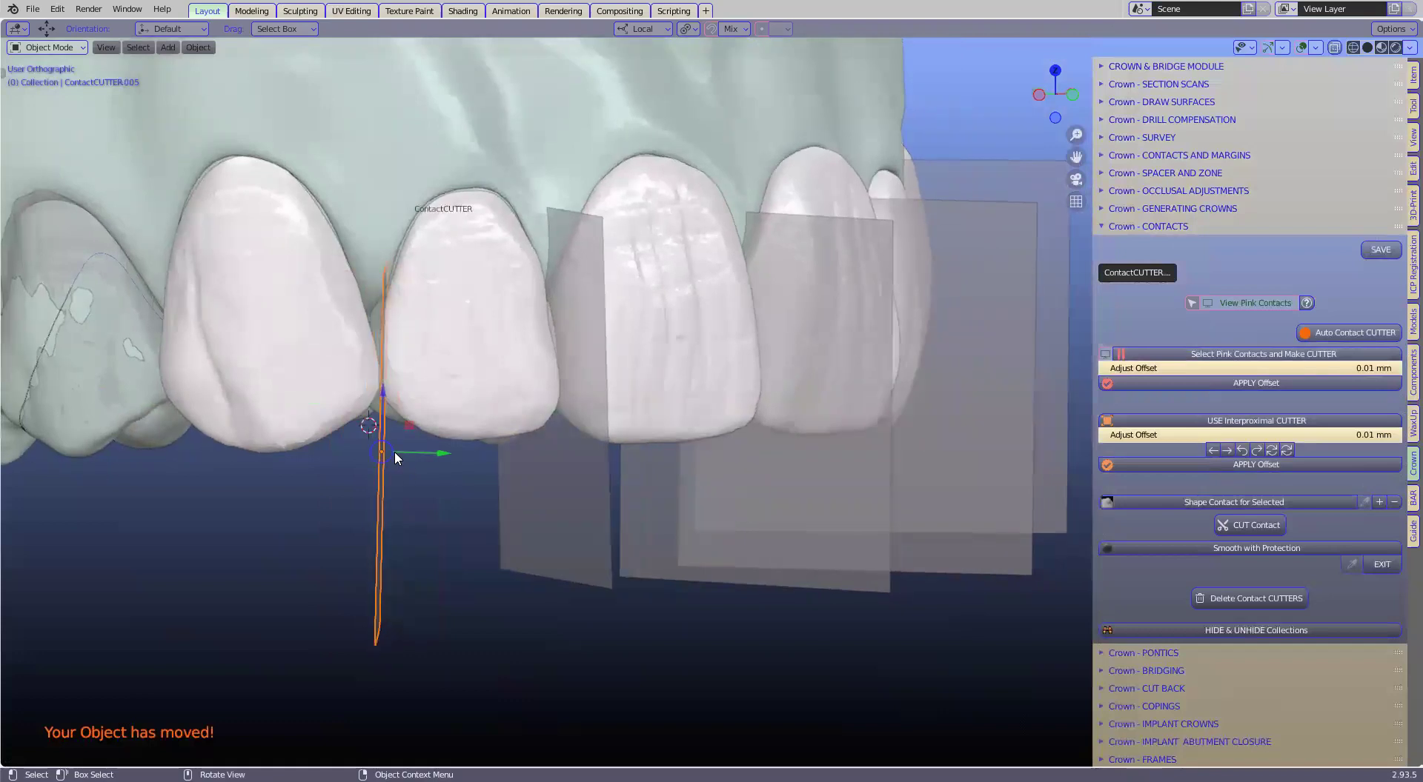
mouse_move(384, 389)
left_mouse_down()
mouse_move(393, 323)
mouse_move(395, 336)
left_mouse_up()
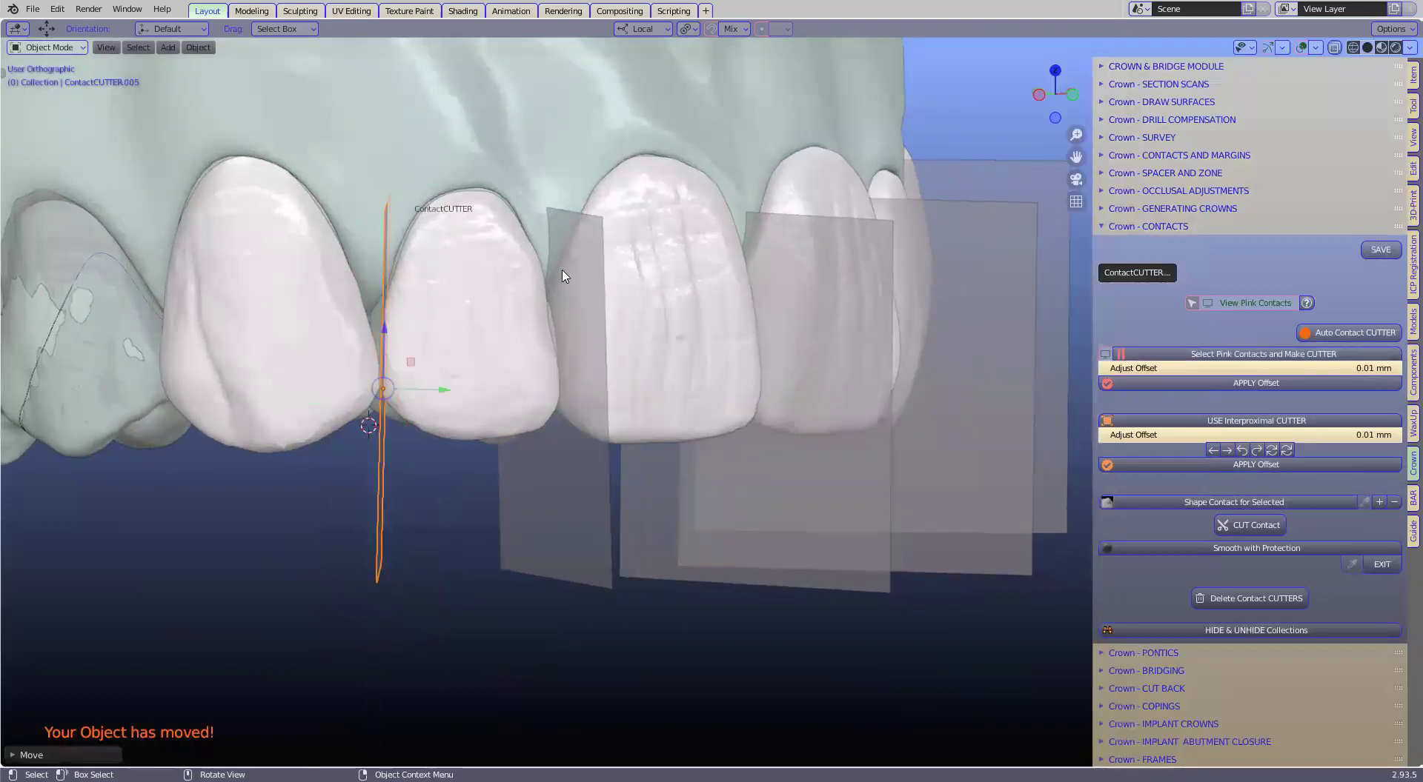
middle_click_drag(563, 279, 546, 269)
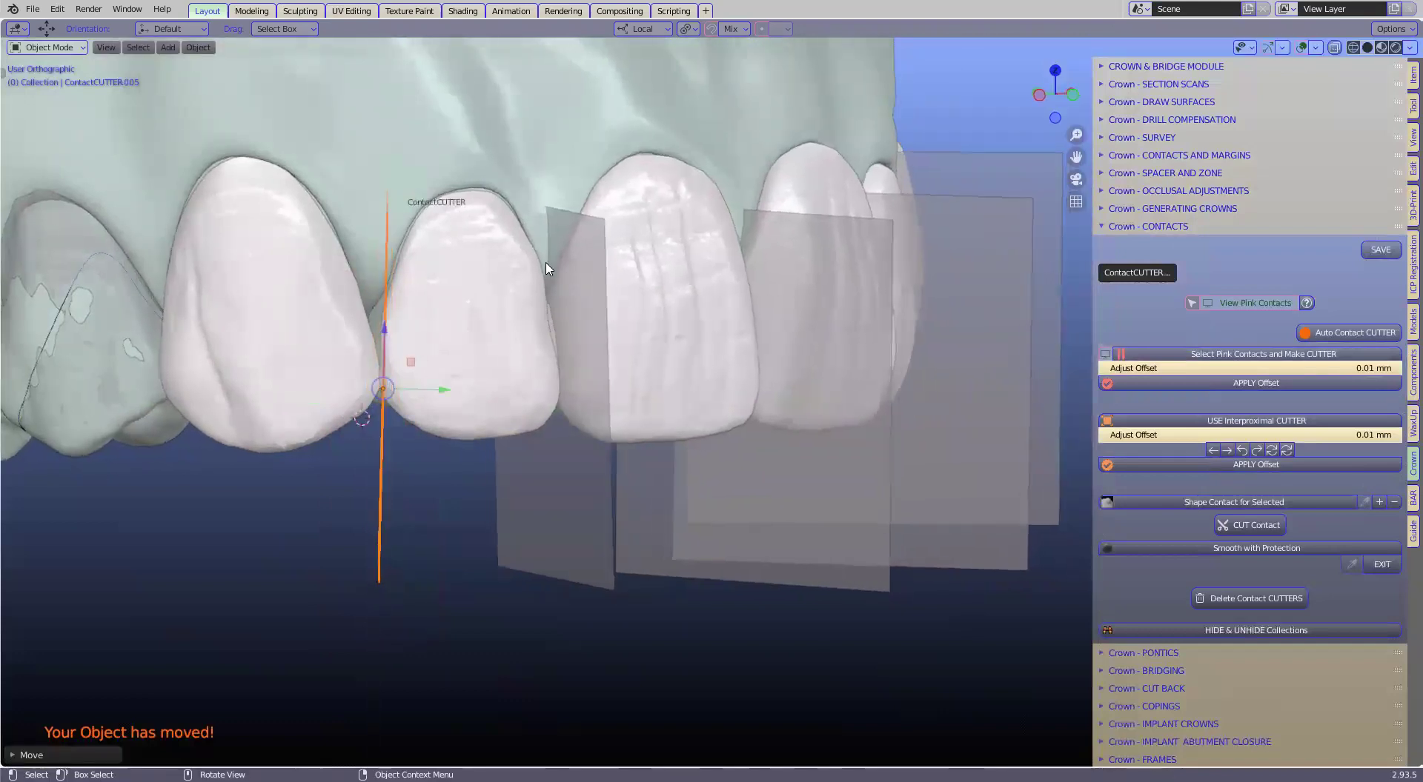
Step: Tilt the lateral incisor-canine cutter to follow the contact and shift it slightly along its local Y axis
key("r")
left_click(529, 263)
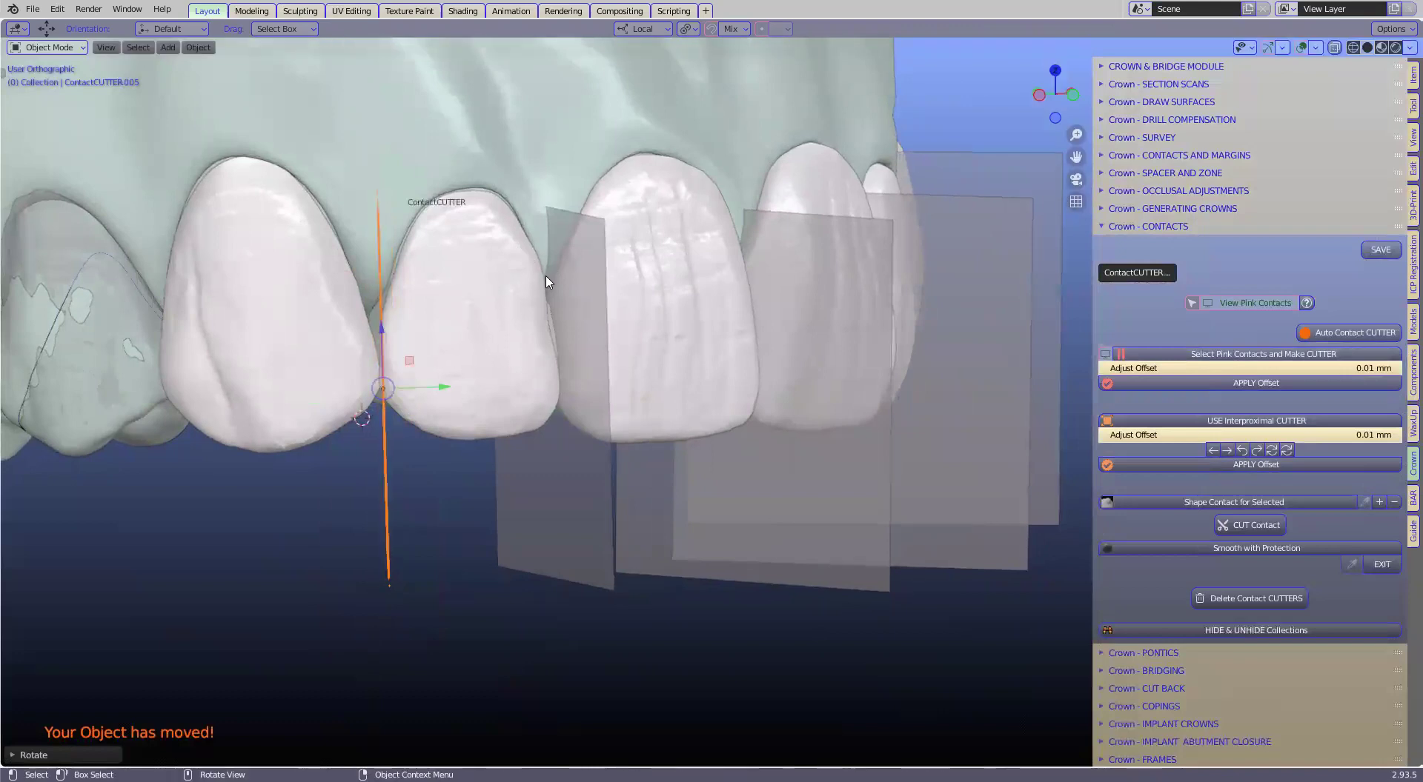
key("g")
key("y")
left_click(435, 390)
middle_click_drag(435, 390, 661, 489)
Step: Check the alignment of the interproximal cutters with the veneer contacts from the facial and incisal views, including the midline cutter
left_click(621, 468)
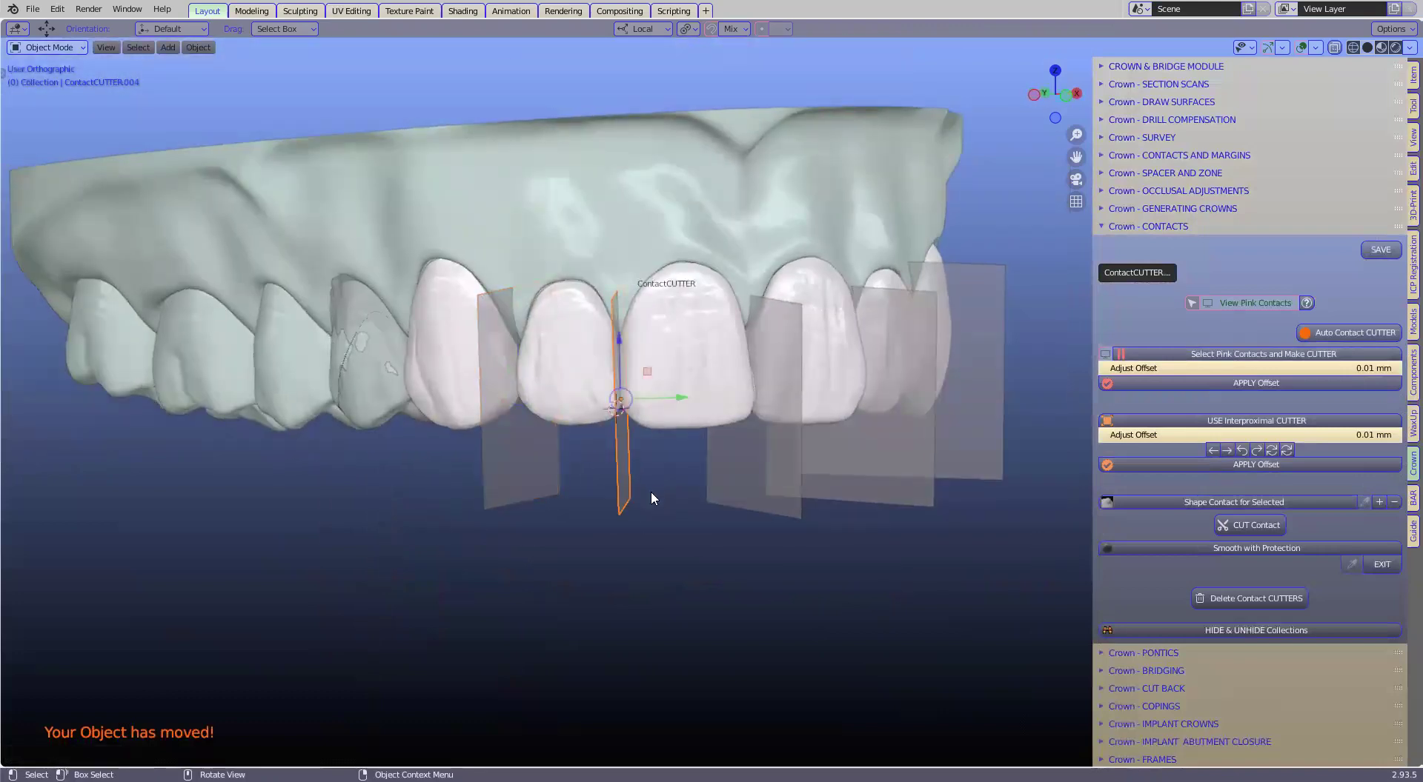
middle_click_drag(838, 472, 775, 327)
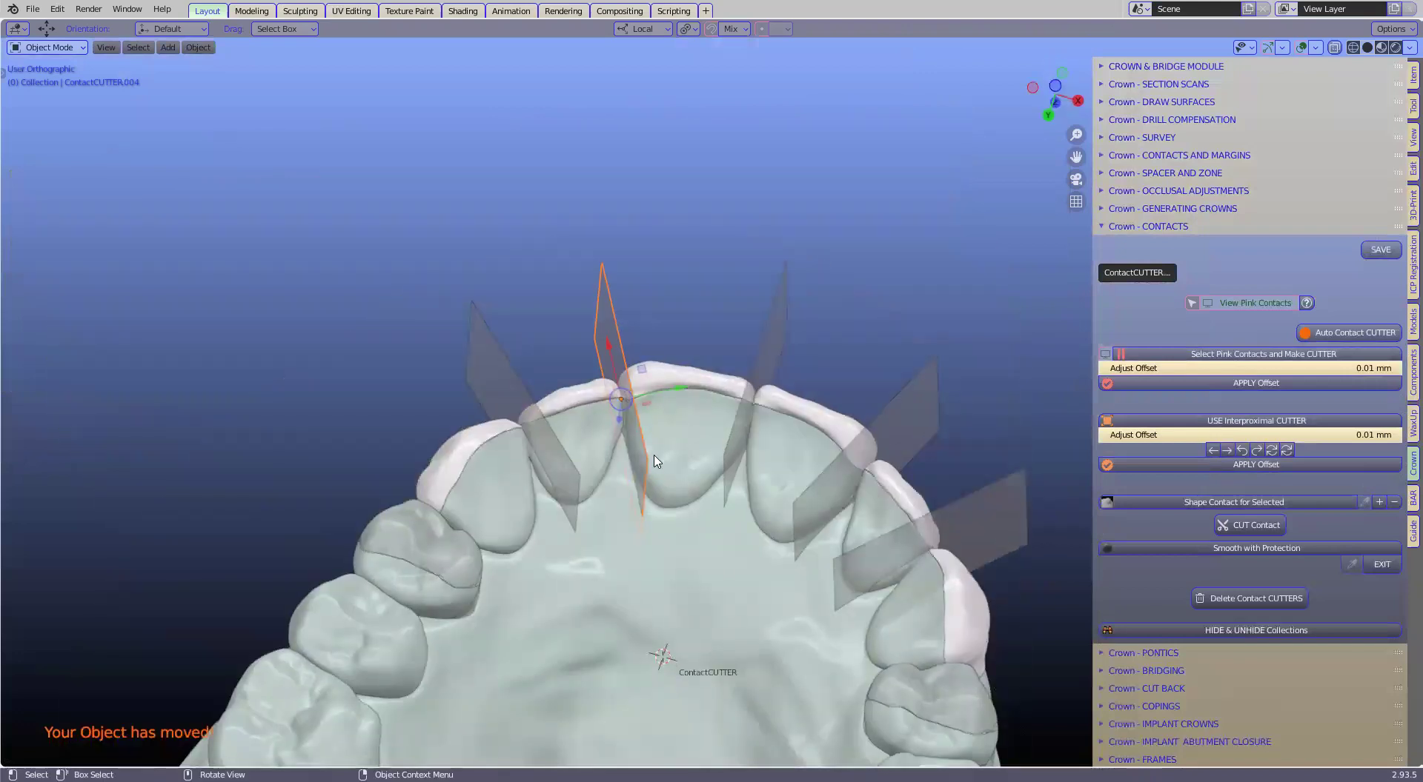
scroll(656, 461, "up", 2)
left_click(752, 424)
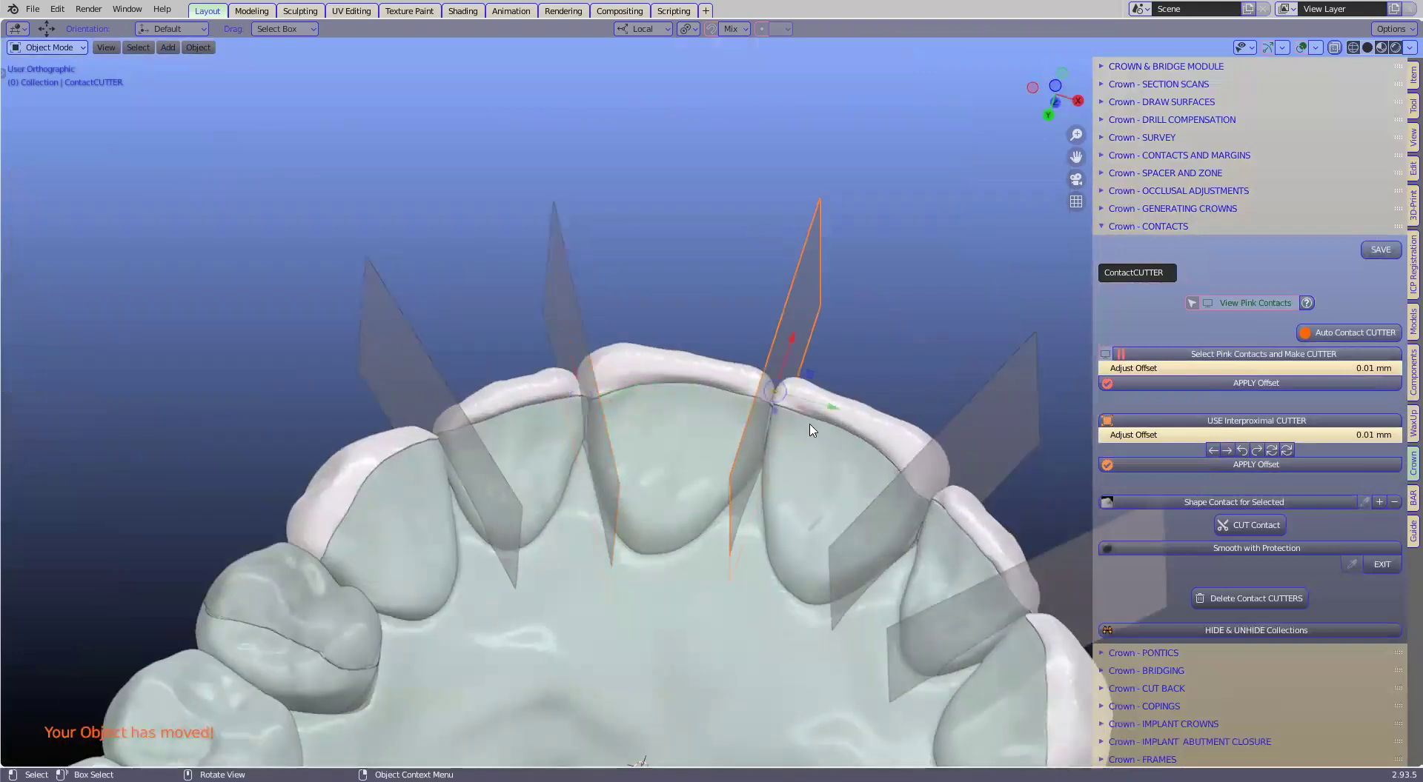
scroll(813, 430, "up", 5)
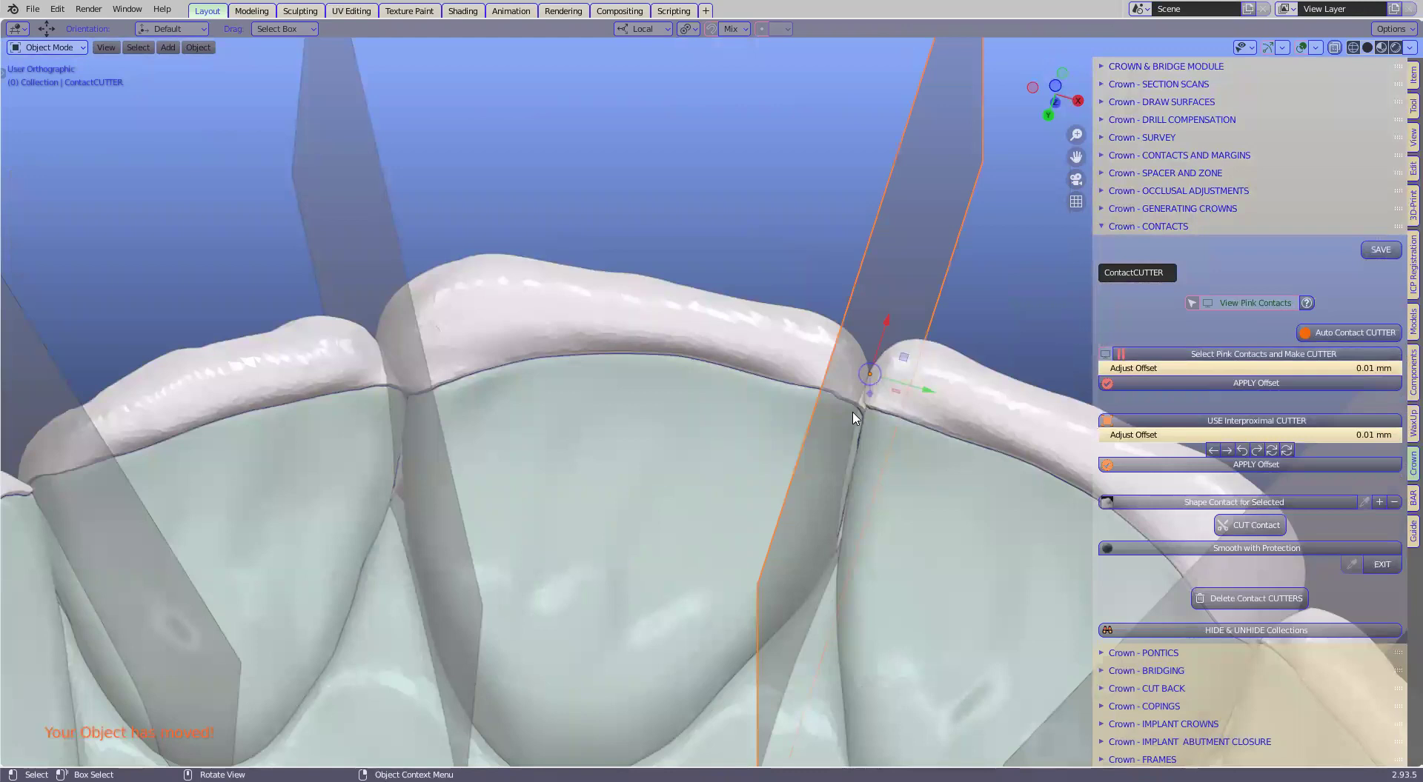
scroll(822, 470, "down", 3)
key("ctrl+shift+KP_7")
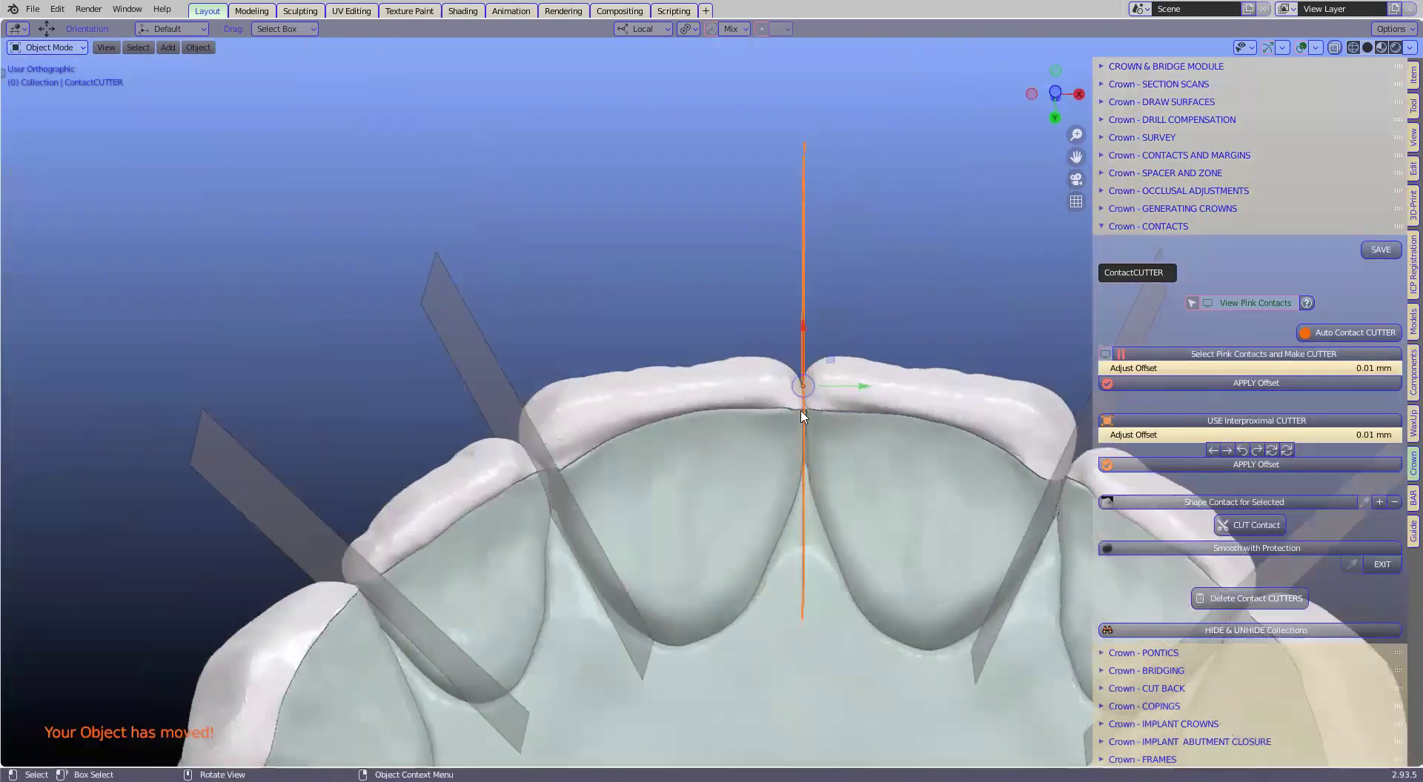
scroll(765, 514, "down", 3)
middle_click_drag(765, 514, 949, 579)
Step: Start contact shaping on the canine veneer and hide the upper segments
left_click(604, 429)
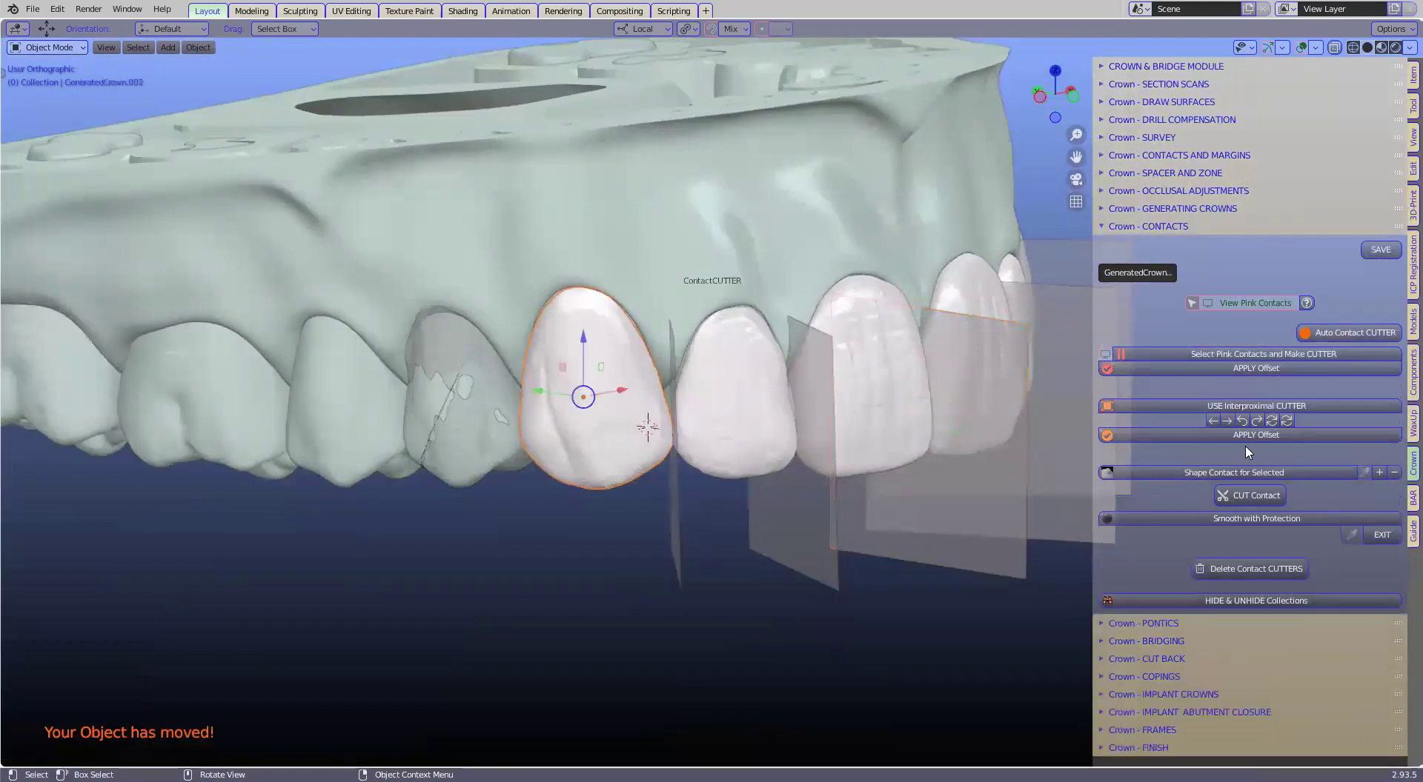
left_click(1204, 474)
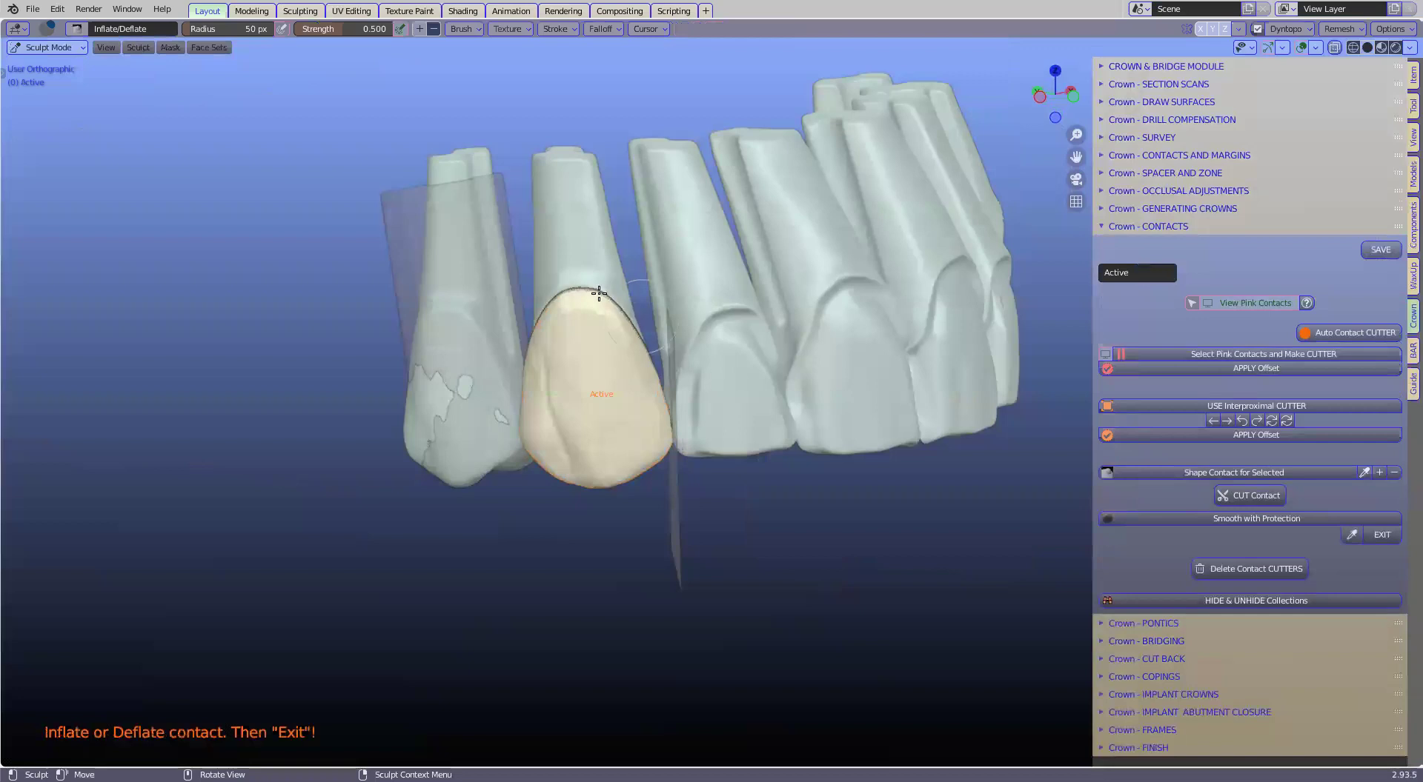
left_click(1237, 602)
left_click(1246, 672)
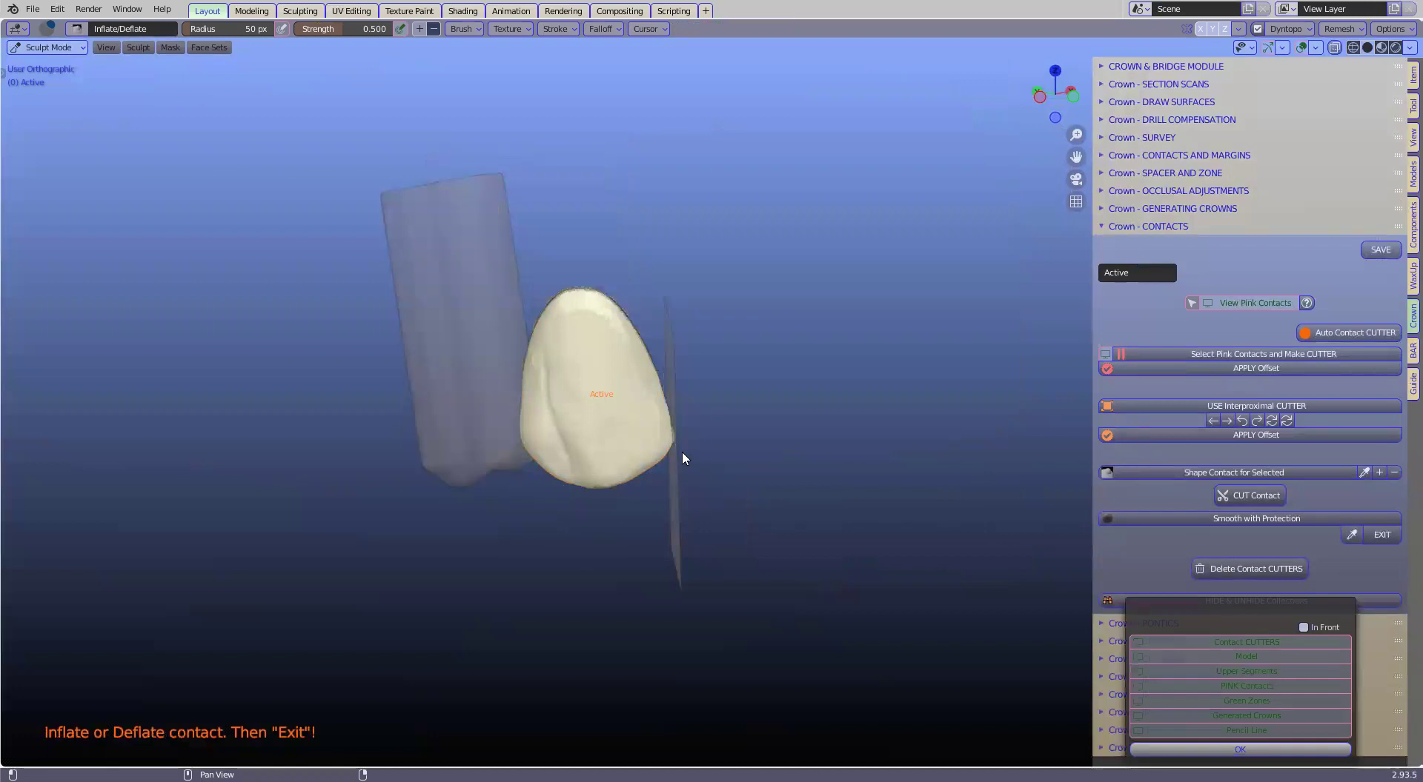
Step: Sculpt the canine veneer's mesial contact area against the cutter with the Inflate/Deflate brush
scroll(734, 461, "up", 4)
middle_click_drag(733, 461, 591, 451)
mouse_move(459, 470)
left_mouse_down()
mouse_move(451, 413)
mouse_move(438, 425)
mouse_move(440, 528)
mouse_move(429, 502)
mouse_move(467, 416)
mouse_move(448, 425)
mouse_move(447, 381)
mouse_move(432, 534)
left_mouse_up()
mouse_move(432, 533)
middle_mouse_down()
mouse_move(568, 514)
mouse_move(478, 524)
mouse_move(450, 456)
middle_mouse_up()
left_click_drag(449, 412, 452, 520)
middle_click_drag(423, 529, 397, 546)
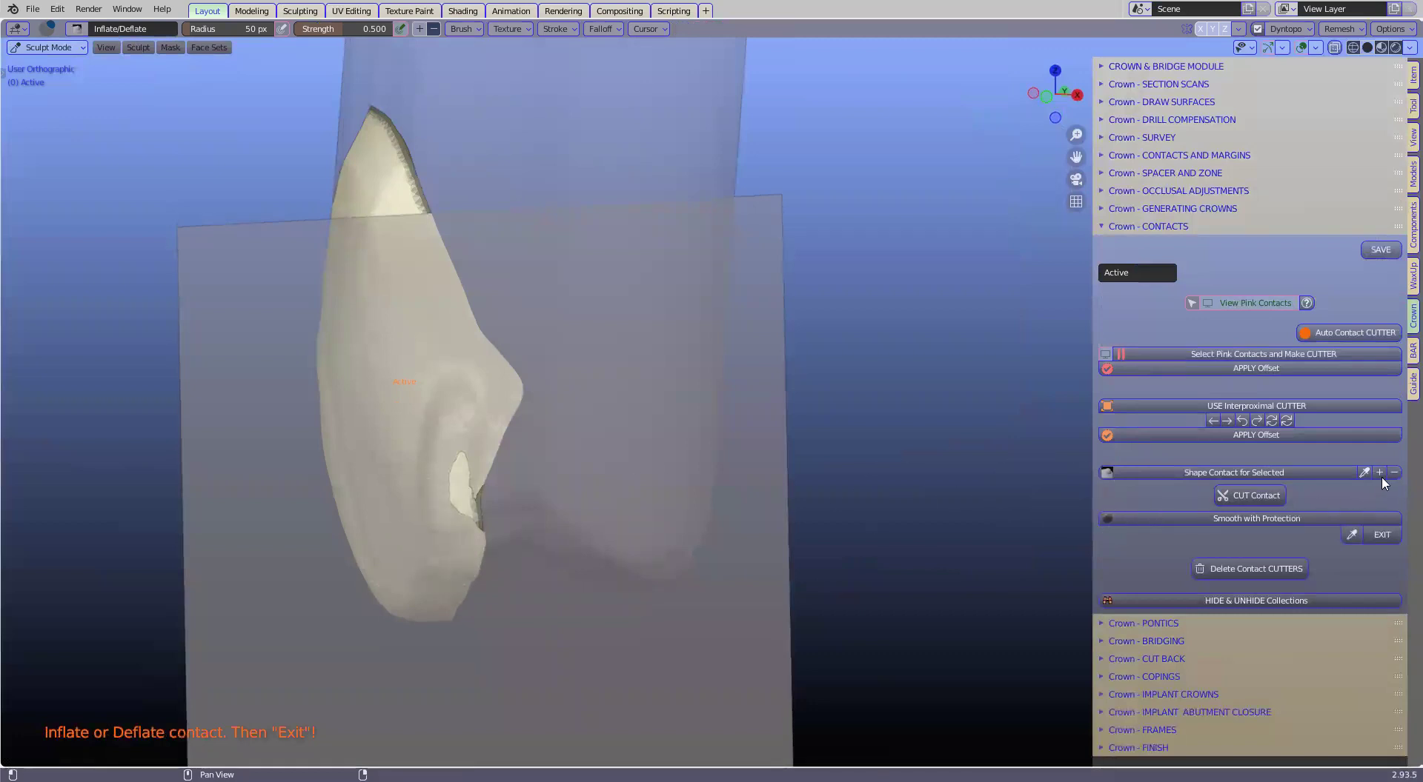
left_click_drag(485, 448, 470, 531)
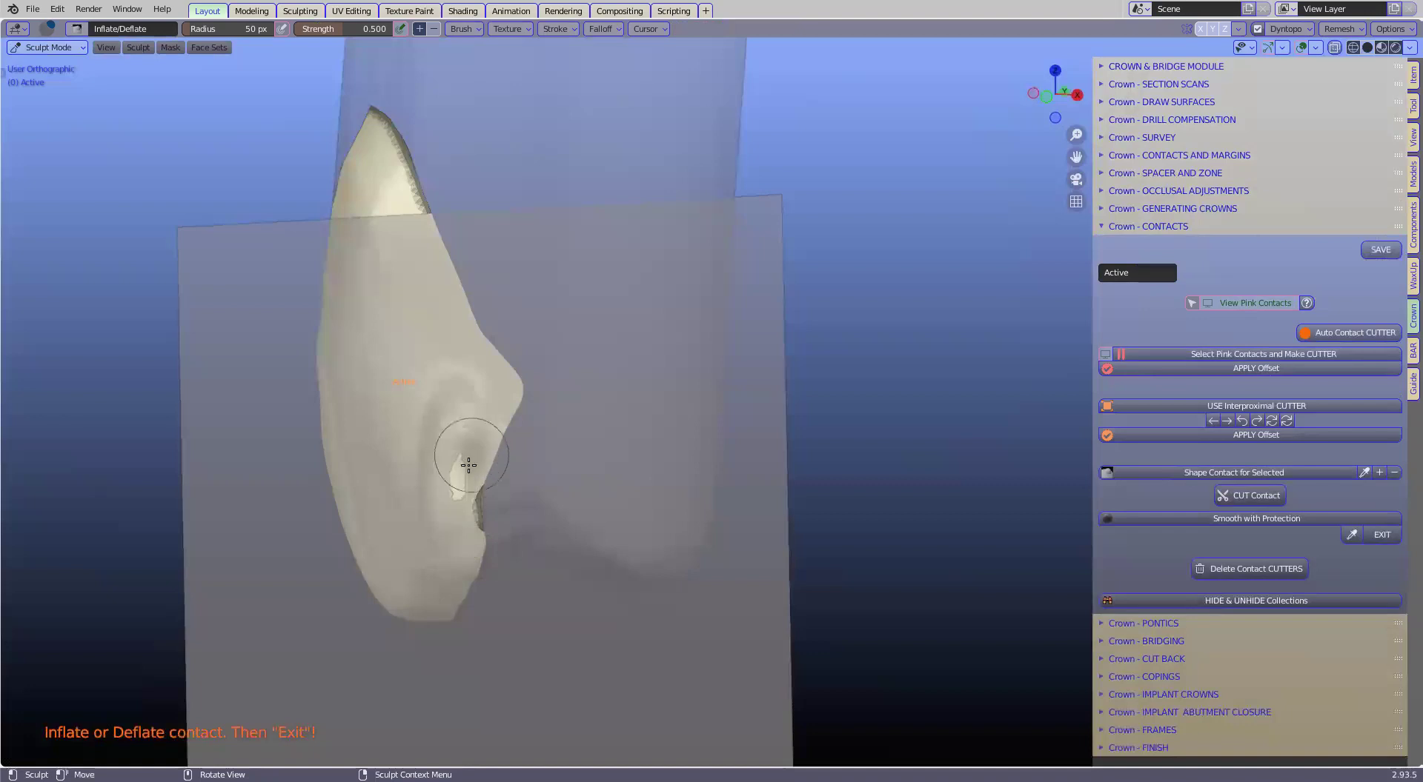
Step: Sculpt the canine veneer's distal contact area facing the premolar and exit contact shaping
mouse_move(435, 556)
middle_mouse_down()
mouse_move(403, 572)
mouse_move(667, 566)
mouse_move(514, 470)
middle_mouse_up()
mouse_move(443, 437)
left_mouse_down()
mouse_move(447, 515)
mouse_move(428, 421)
left_mouse_up()
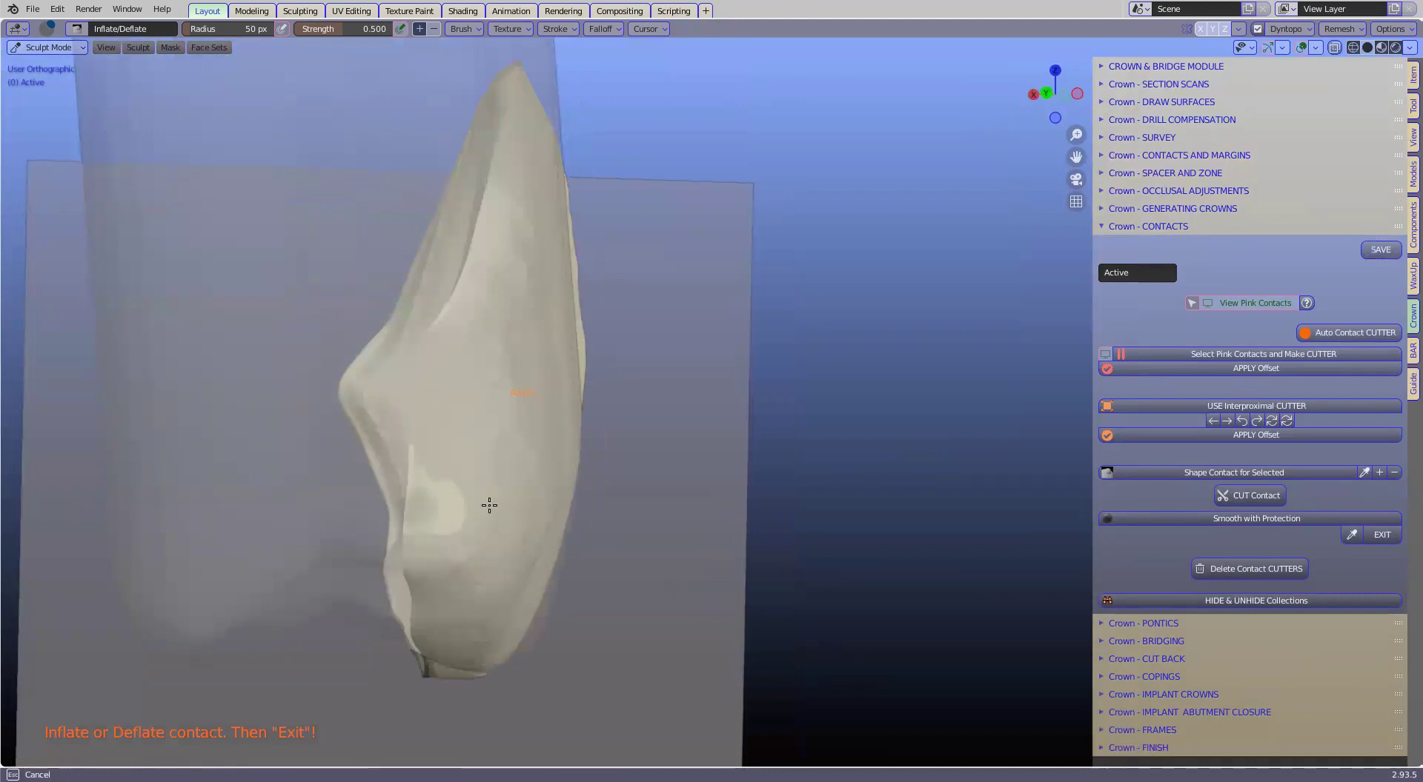
left_click_drag(466, 465, 416, 497)
left_click_drag(424, 551, 452, 512)
mouse_move(452, 511)
middle_mouse_down()
mouse_move(714, 546)
mouse_move(613, 530)
mouse_move(926, 550)
middle_mouse_up()
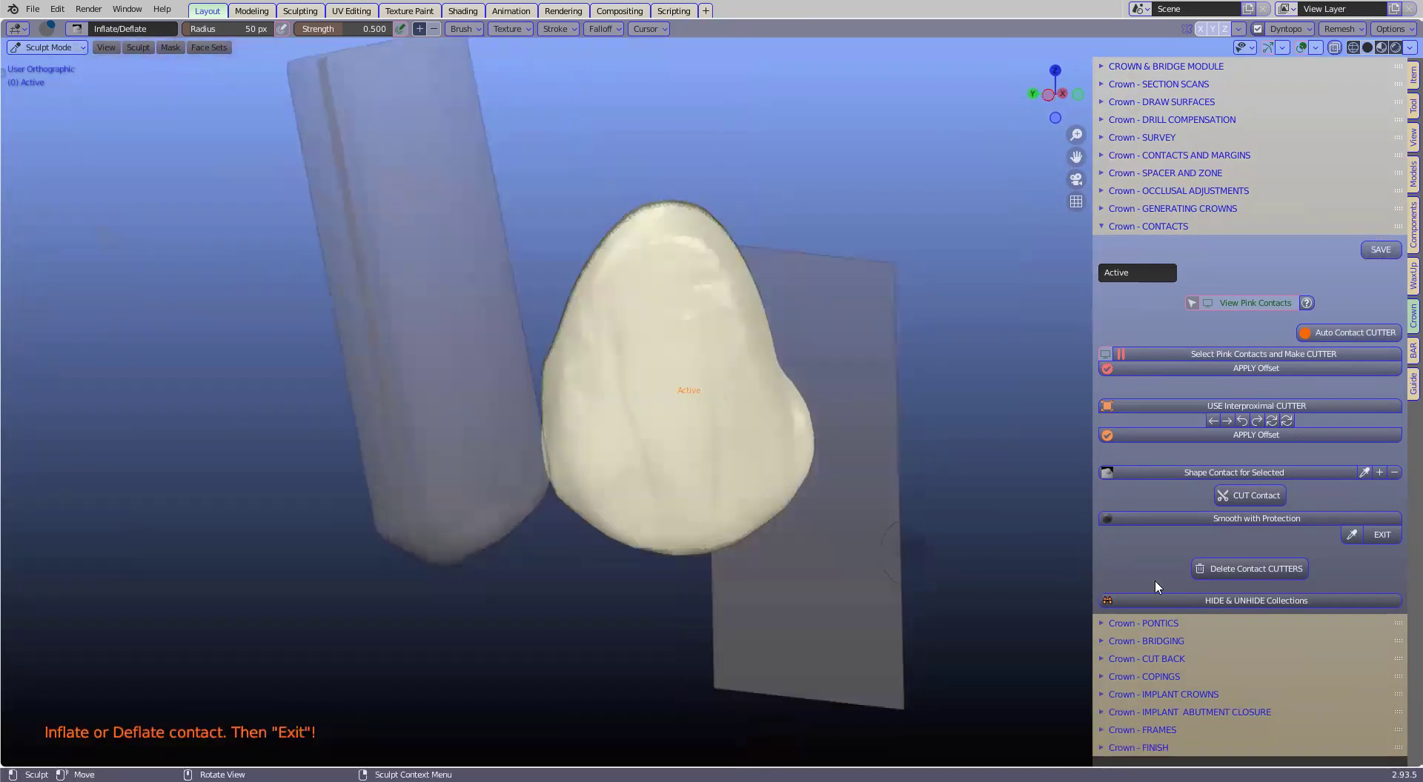
middle_click_drag(926, 489, 608, 489)
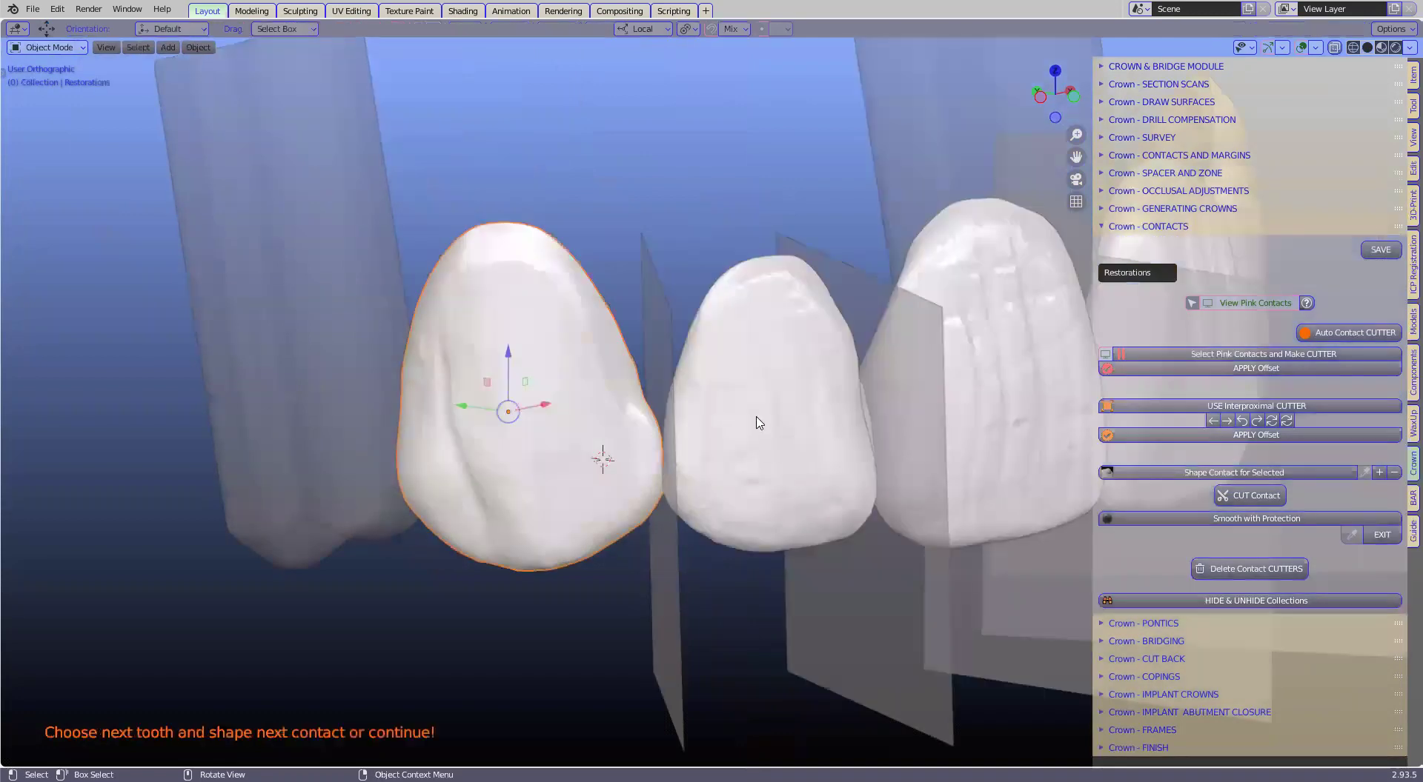
Step: Start contact shaping on the adjacent lateral incisor veneer and inflate its contact area towards the canine
left_click(819, 483)
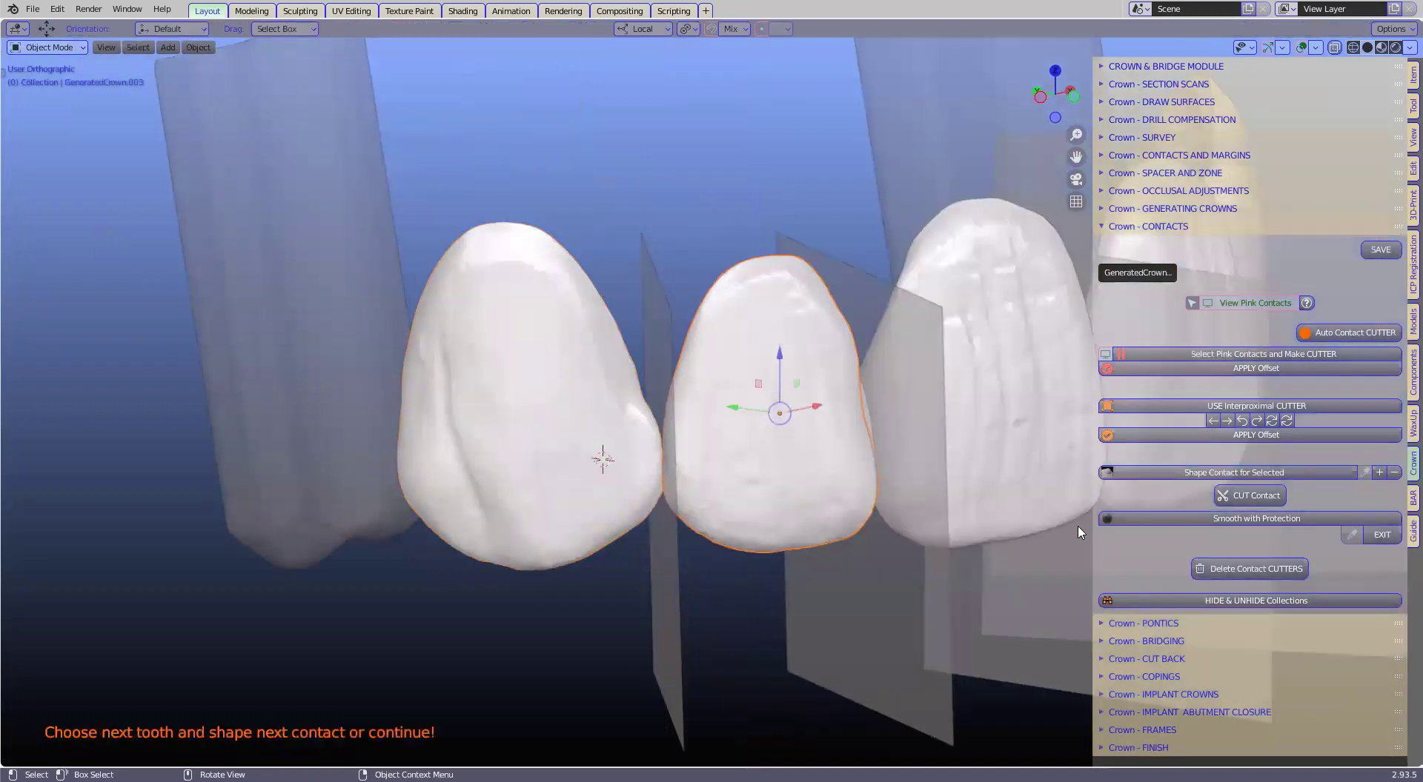
left_click(1200, 480)
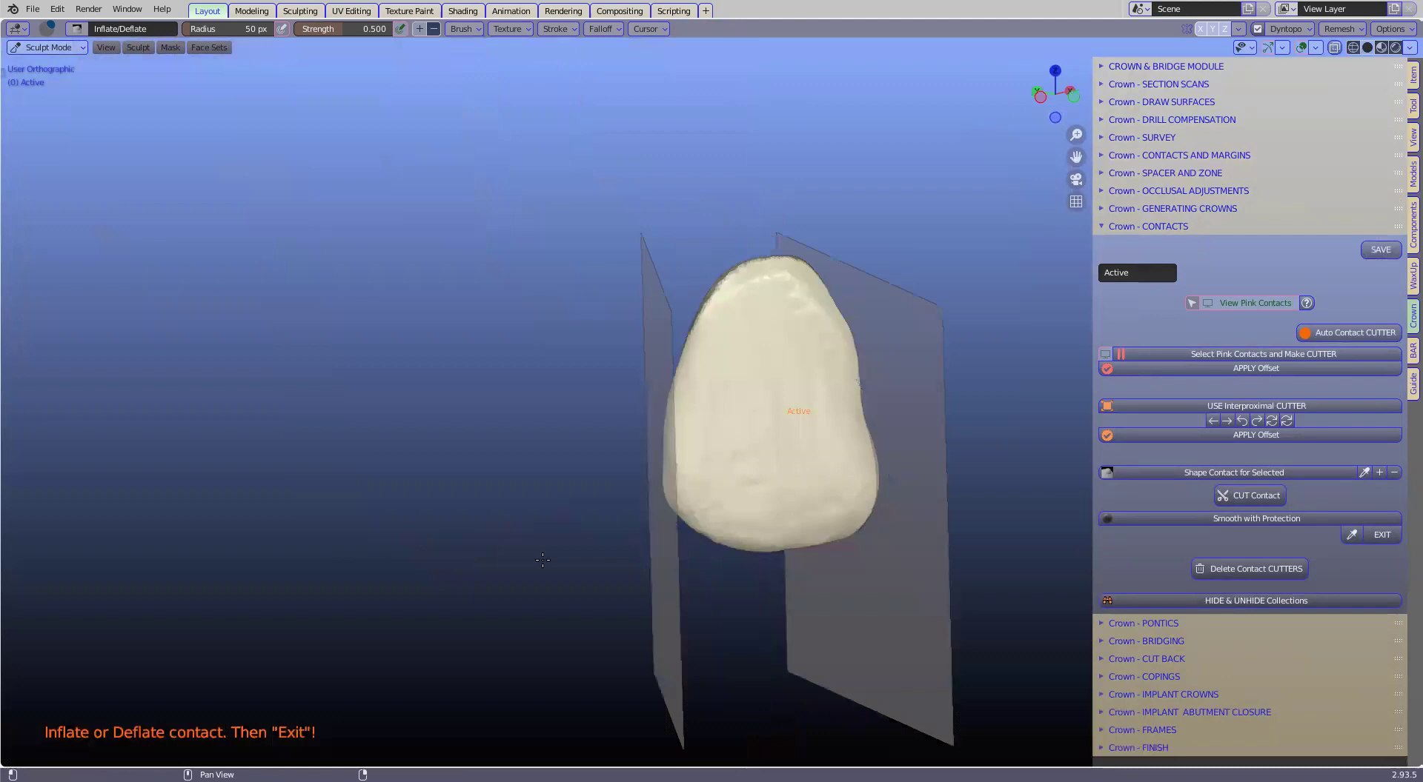
mouse_move(549, 551)
middle_mouse_down()
mouse_move(768, 531)
mouse_move(635, 492)
mouse_move(753, 509)
mouse_move(768, 426)
middle_mouse_up()
left_click(1380, 475)
mouse_move(786, 452)
left_mouse_down()
mouse_move(785, 603)
mouse_move(771, 454)
mouse_move(763, 636)
mouse_move(880, 578)
left_mouse_up()
Step: Sculpt the lateral incisor veneer's mesial contact area towards the central incisor and exit contact shaping
mouse_move(879, 578)
middle_mouse_down()
mouse_move(797, 580)
mouse_move(882, 563)
mouse_move(657, 546)
mouse_move(705, 546)
mouse_move(573, 487)
middle_mouse_up()
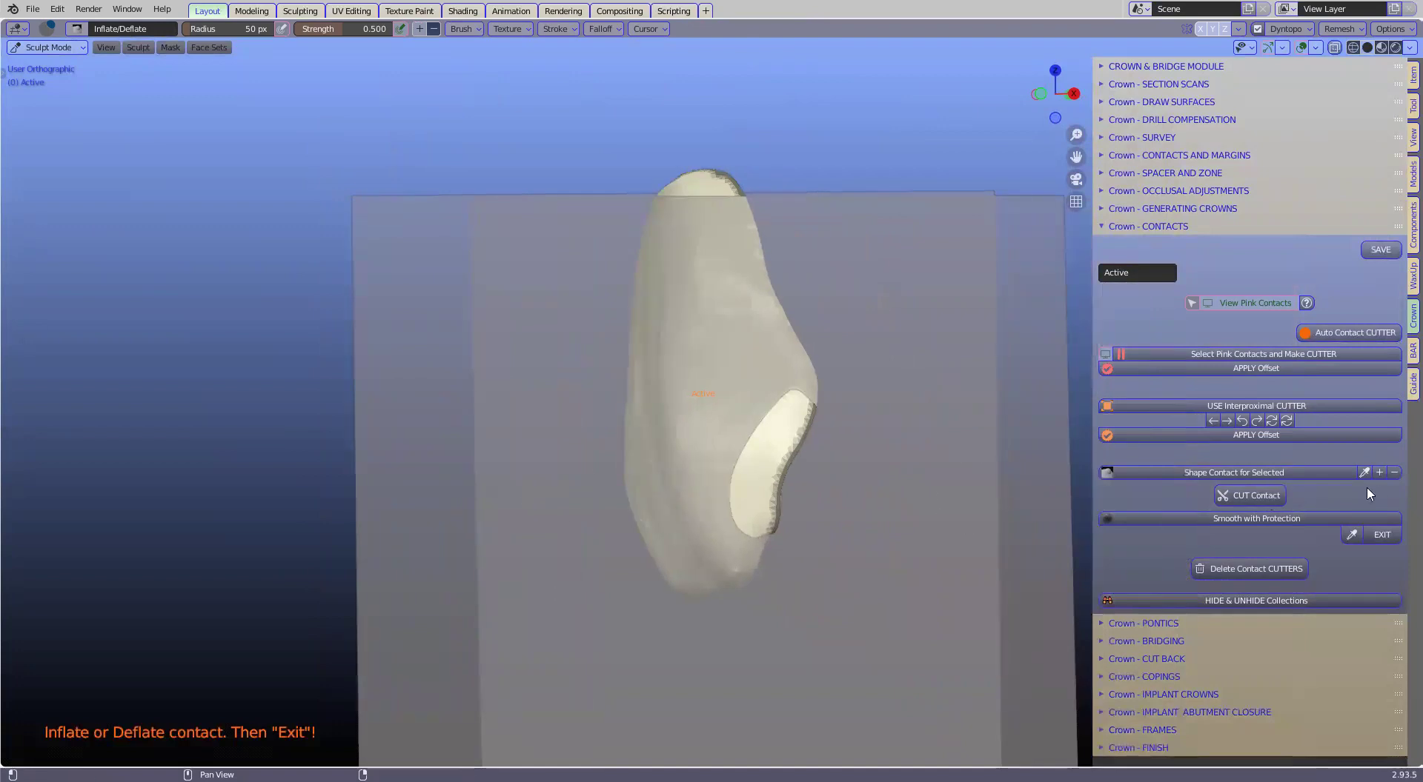
mouse_move(778, 413)
left_mouse_down()
mouse_move(756, 416)
mouse_move(735, 496)
mouse_move(762, 480)
mouse_move(789, 398)
left_mouse_up()
mouse_move(770, 489)
left_mouse_down()
mouse_move(772, 422)
mouse_move(755, 497)
mouse_move(771, 499)
left_mouse_up()
mouse_move(772, 499)
middle_mouse_down()
mouse_move(848, 499)
mouse_move(775, 496)
mouse_move(911, 460)
mouse_move(937, 501)
mouse_move(957, 501)
middle_mouse_up()
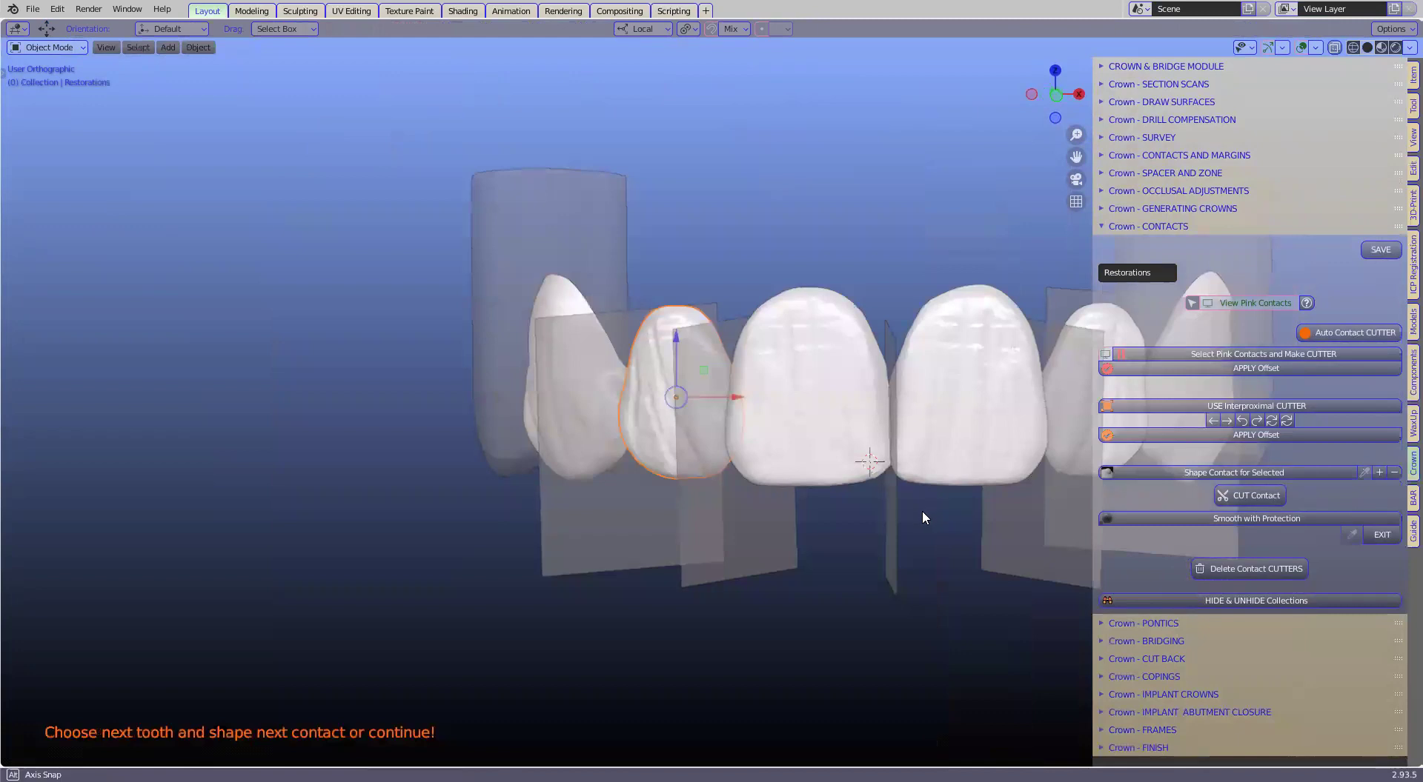
Step: Start contact shaping on the adjacent central incisor veneer and sculpt its mesial contact area at the midline cutter
middle_click_drag(924, 516, 732, 346)
middle_click_drag(834, 403, 607, 401)
middle_click_drag(515, 387, 606, 400, "shift")
left_click(607, 401)
scroll(768, 490, "up", 3)
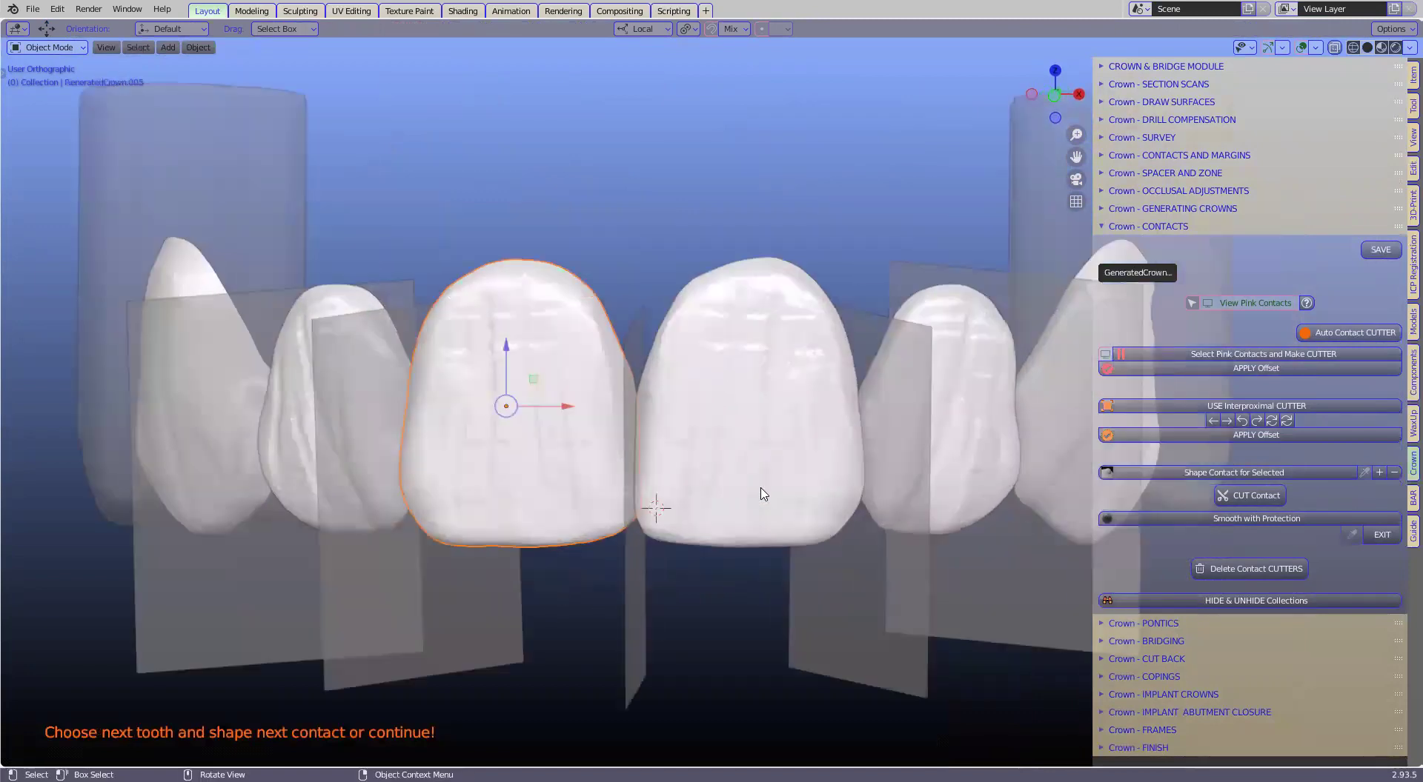
middle_click_drag(1306, 526, 1224, 478)
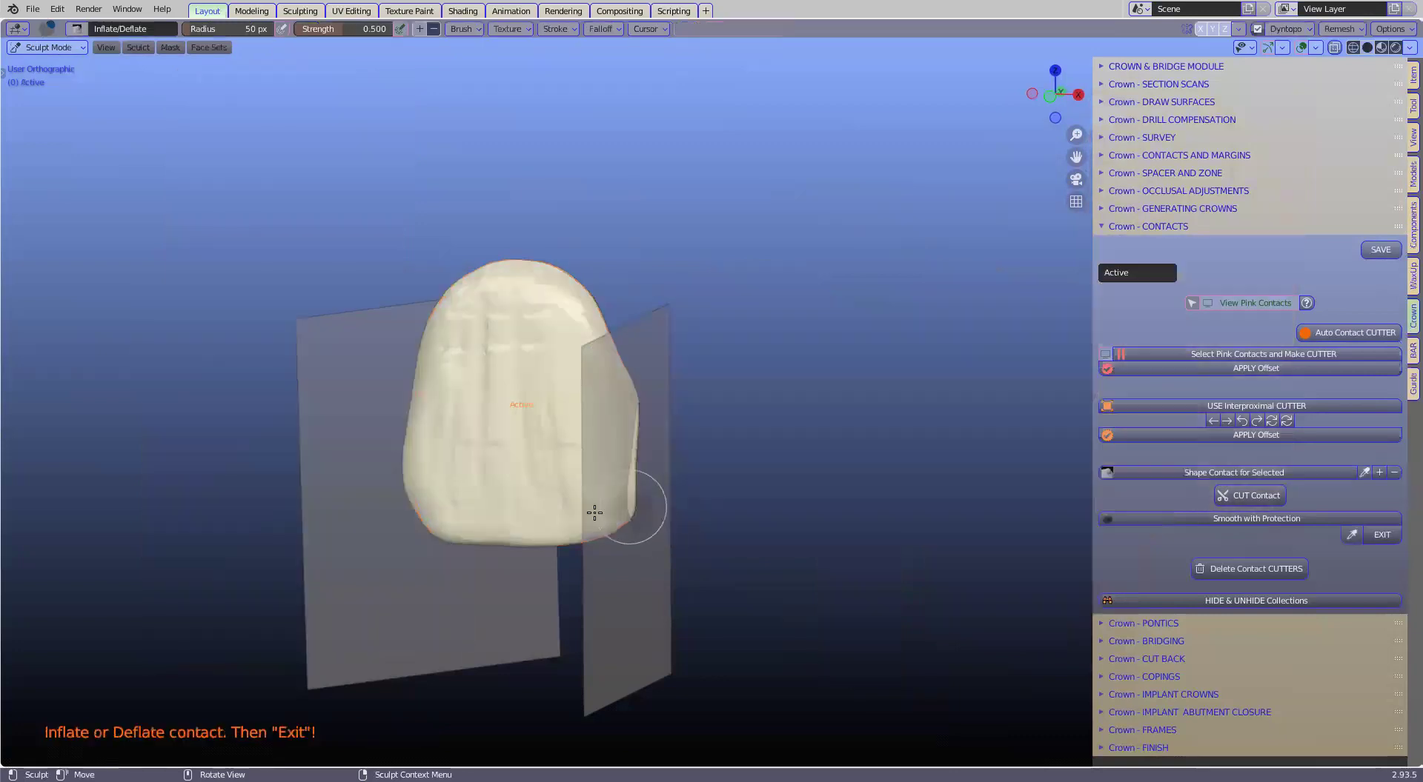
middle_click_drag(594, 511, 524, 514)
scroll(524, 510, "up", 4)
mouse_move(460, 461)
left_mouse_down()
mouse_move(433, 498)
mouse_move(421, 565)
left_mouse_up()
left_click_drag(401, 630, 415, 608)
Step: Sculpt the same central incisor veneer's distal contact area towards the lateral incisor and exit contact shaping
scroll(482, 435, "down", 3)
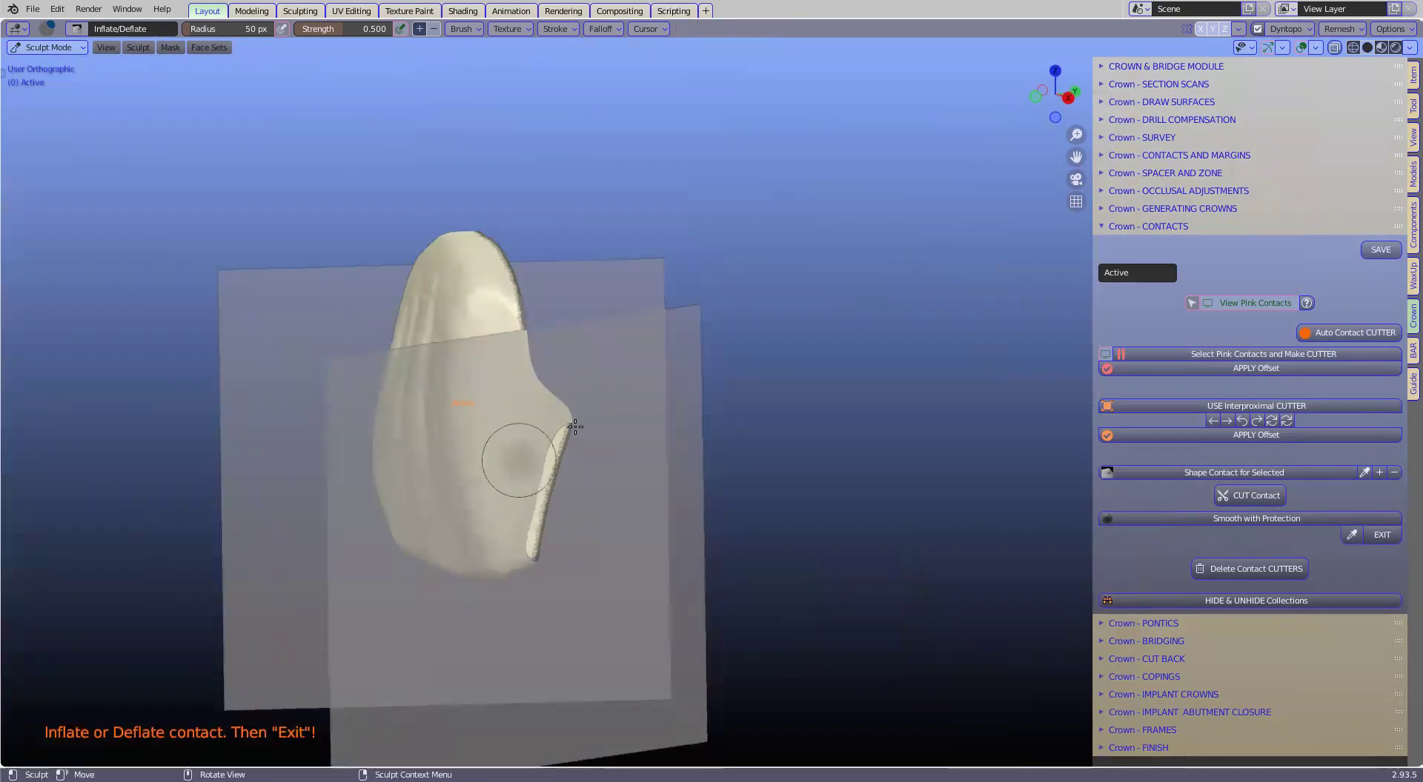
middle_click_drag(331, 450, 587, 431)
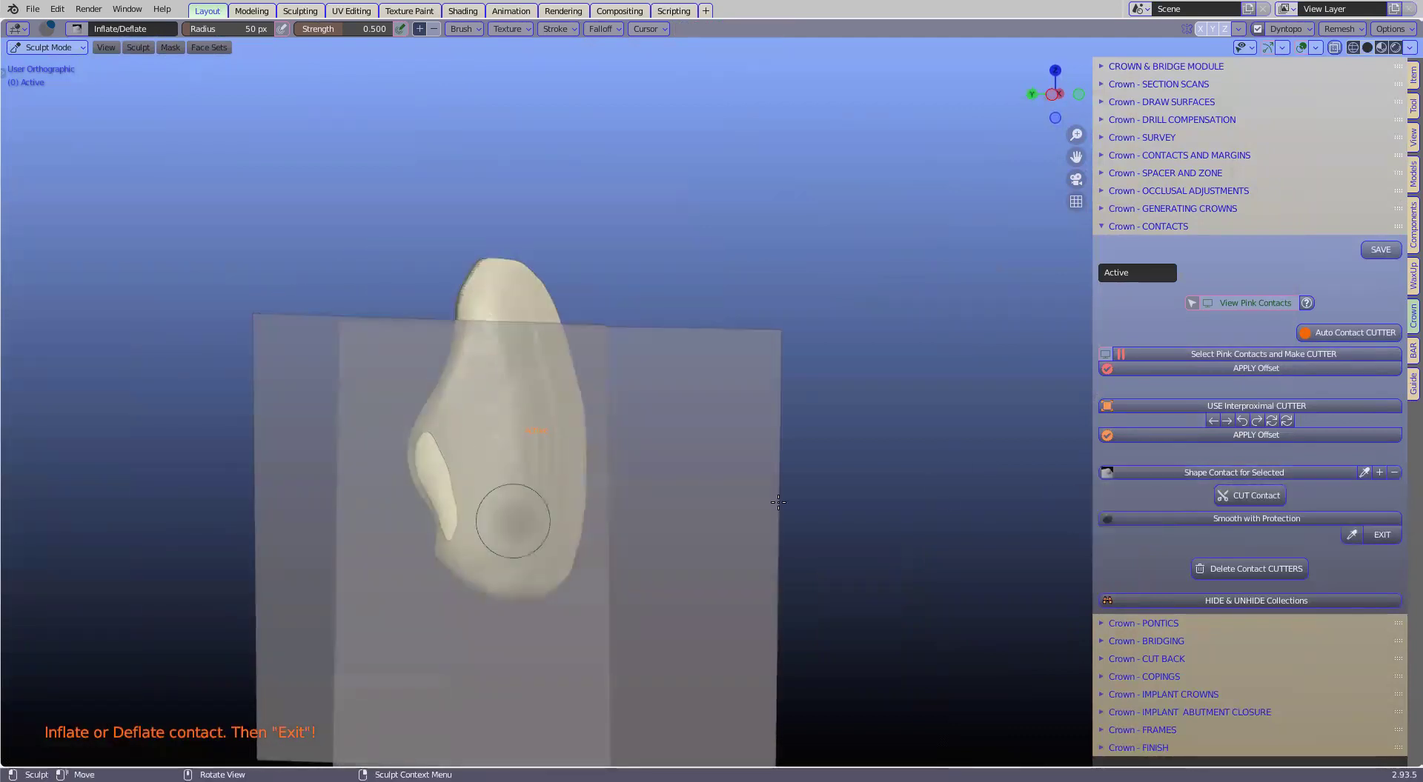
mouse_move(429, 421)
left_mouse_down()
mouse_move(445, 506)
mouse_move(478, 552)
left_mouse_up()
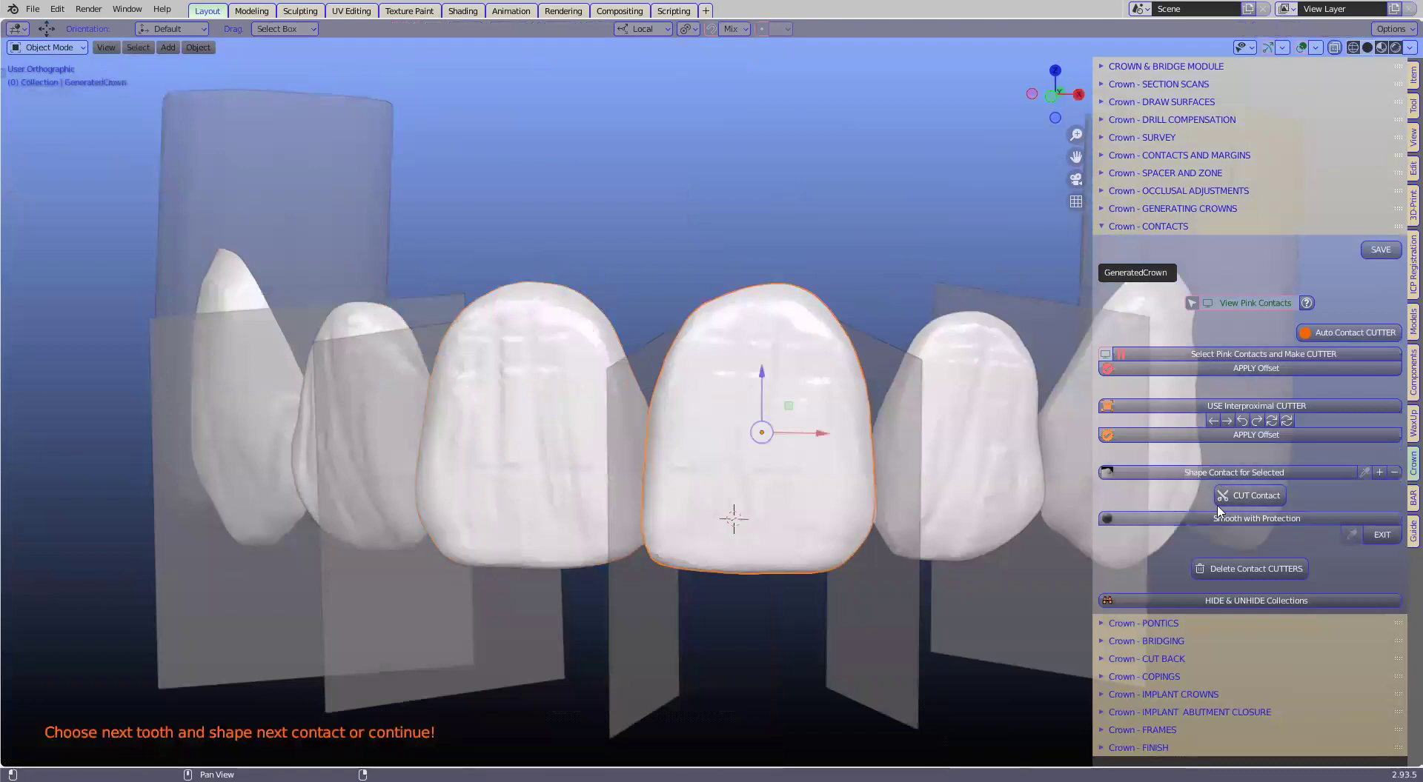
Step: Start contact shaping on the other central incisor veneer and deflate its contact area at the midline cutter
left_click(1212, 476)
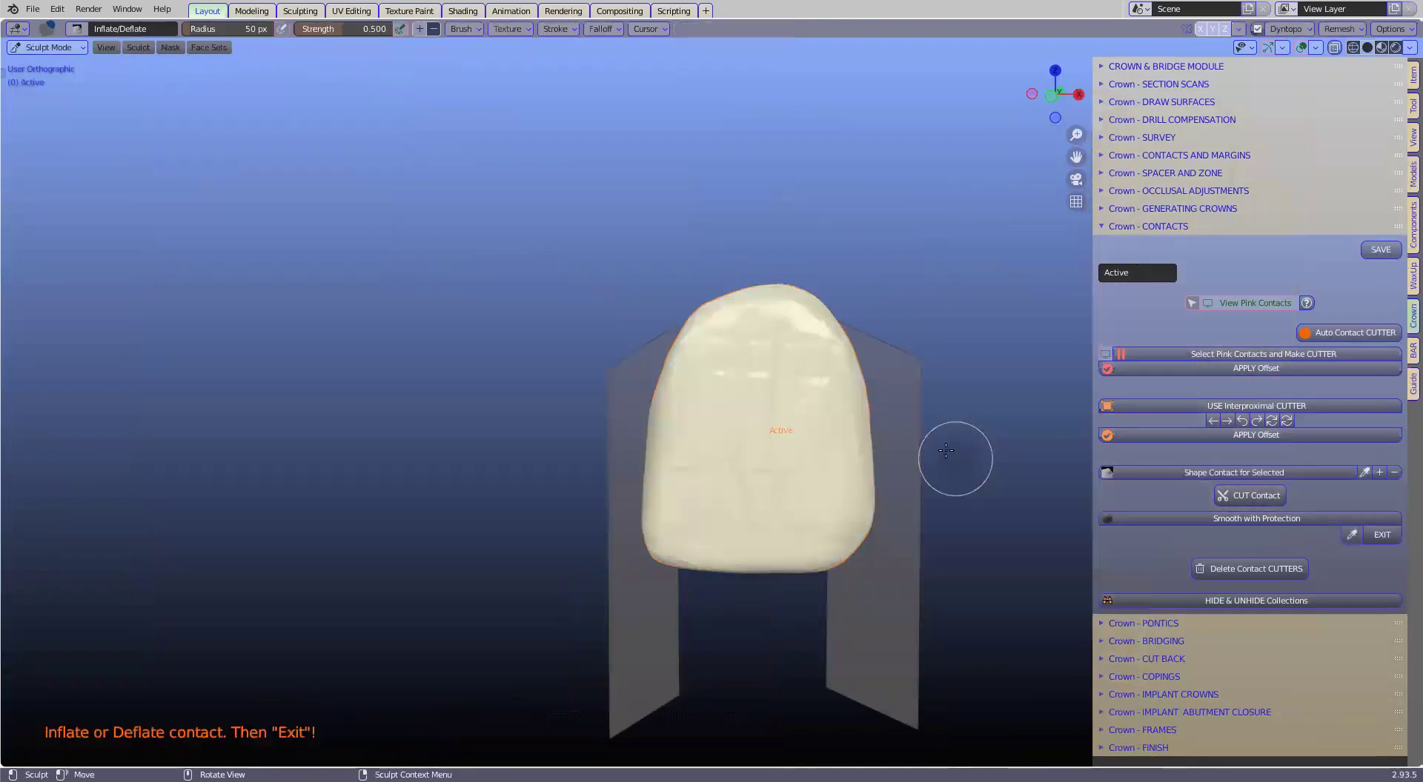
mouse_move(956, 460)
middle_mouse_down()
mouse_move(769, 436)
mouse_move(987, 449)
mouse_move(750, 447)
middle_mouse_up()
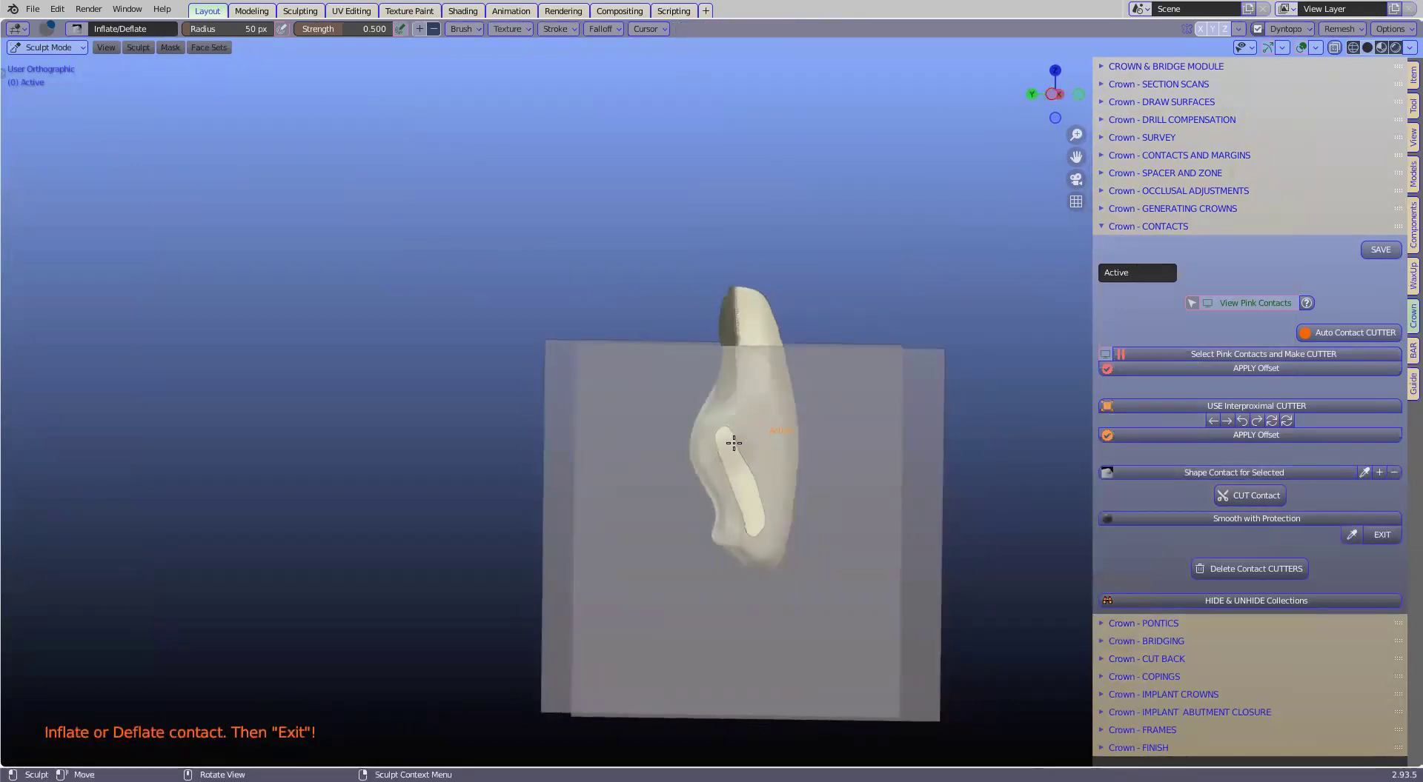
left_click(1393, 473)
mouse_move(729, 442)
left_mouse_down()
mouse_move(749, 543)
mouse_move(760, 516)
left_mouse_up()
mouse_move(781, 512)
middle_mouse_down()
mouse_move(859, 513)
mouse_move(504, 467)
middle_mouse_up()
Step: Deflate the mesial contact area of the other side's lateral incisor veneer in contact shaping and exit
middle_click_drag(1072, 517, 863, 499, "shift")
left_click(741, 478)
middle_click_drag(748, 482, 1245, 475)
left_click(1153, 474)
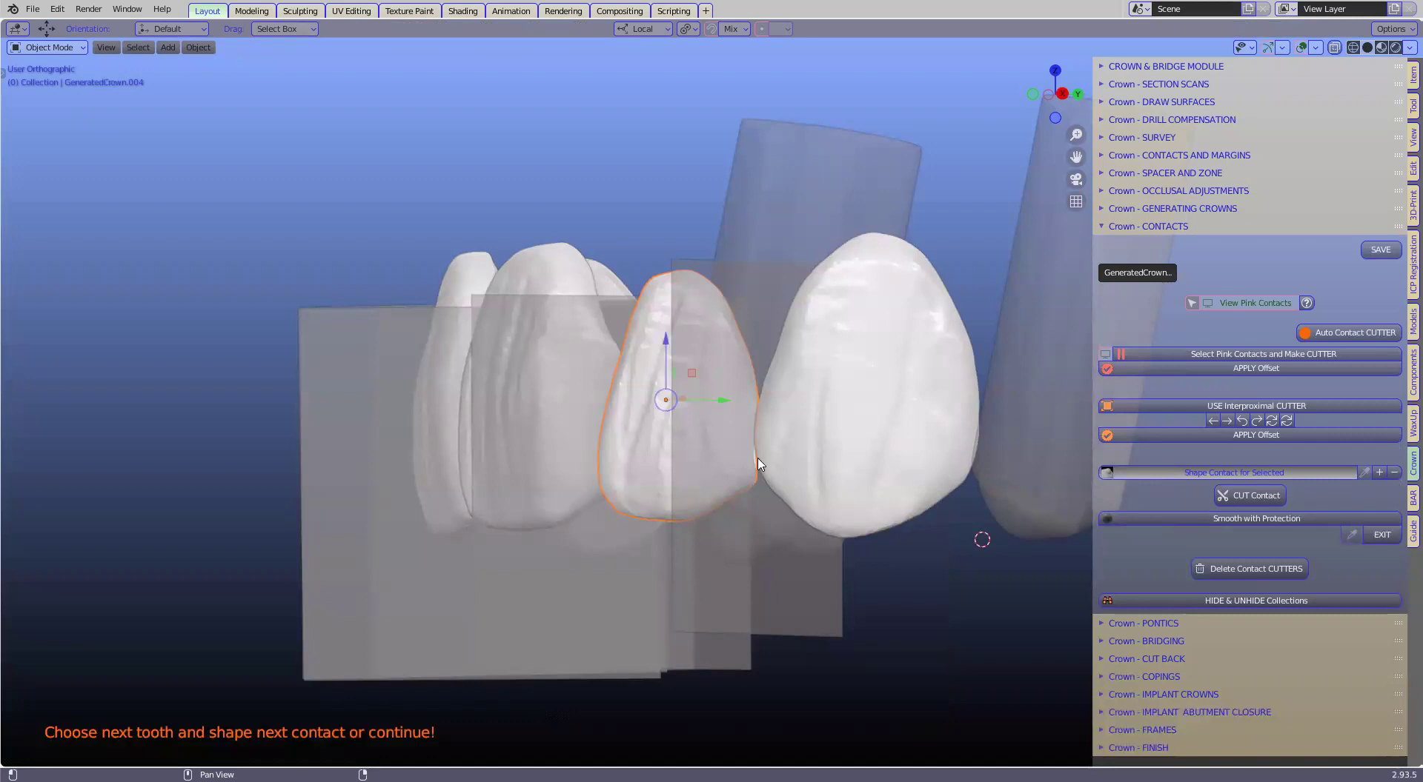
mouse_move(724, 467)
middle_mouse_down()
mouse_move(648, 464)
mouse_move(938, 468)
mouse_move(705, 441)
middle_mouse_up()
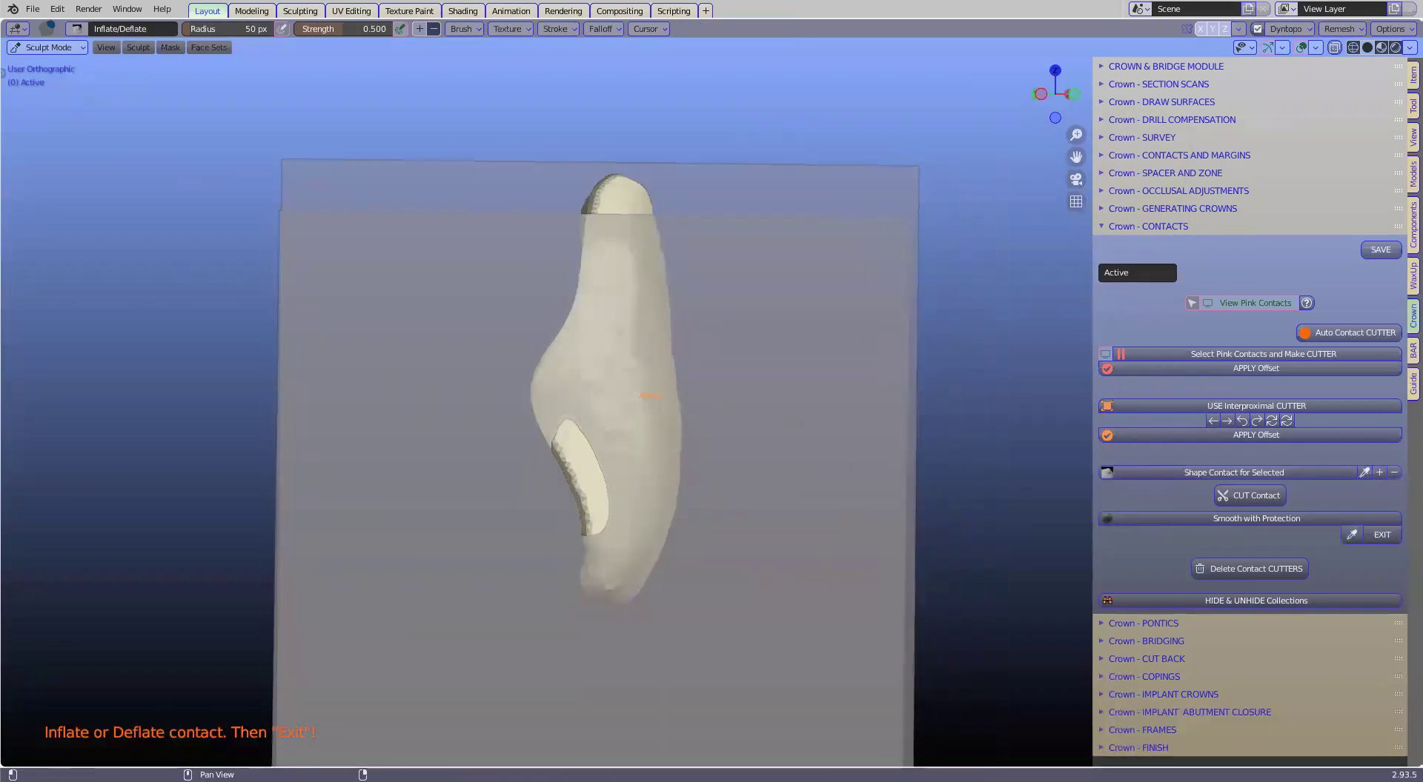
mouse_move(612, 454)
left_mouse_down()
mouse_move(581, 466)
mouse_move(590, 499)
mouse_move(577, 475)
mouse_move(586, 522)
left_mouse_up()
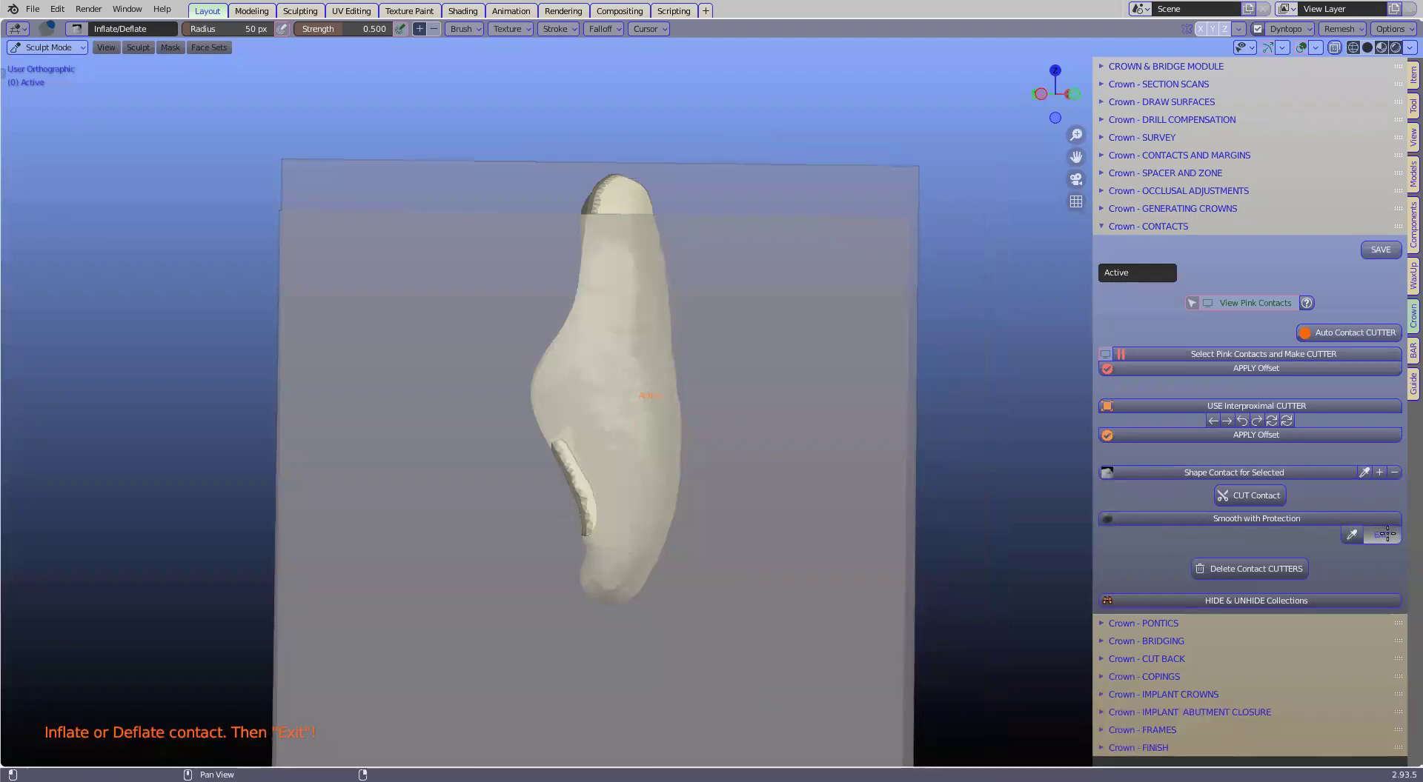
left_click(1385, 533)
Step: Start contact shaping on the remaining canine veneer and undo the trial stroke on its mesial contact area
mouse_move(851, 490)
middle_mouse_down()
mouse_move(703, 486)
mouse_move(905, 406)
mouse_move(940, 464)
mouse_move(856, 472)
middle_mouse_up()
left_click(899, 470)
middle_click_drag(989, 483, 753, 469)
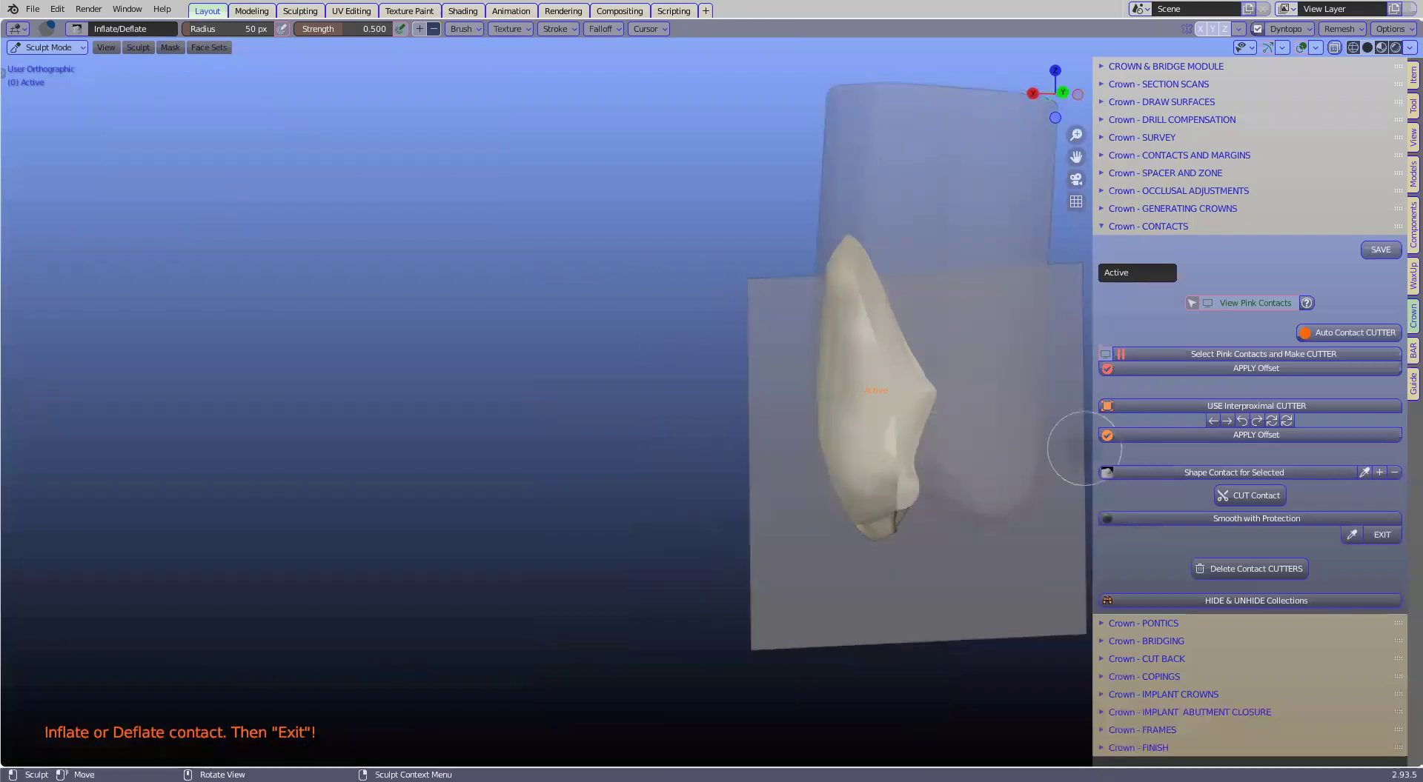
mouse_move(881, 466)
middle_mouse_down()
mouse_move(878, 400)
mouse_move(771, 416)
middle_mouse_up()
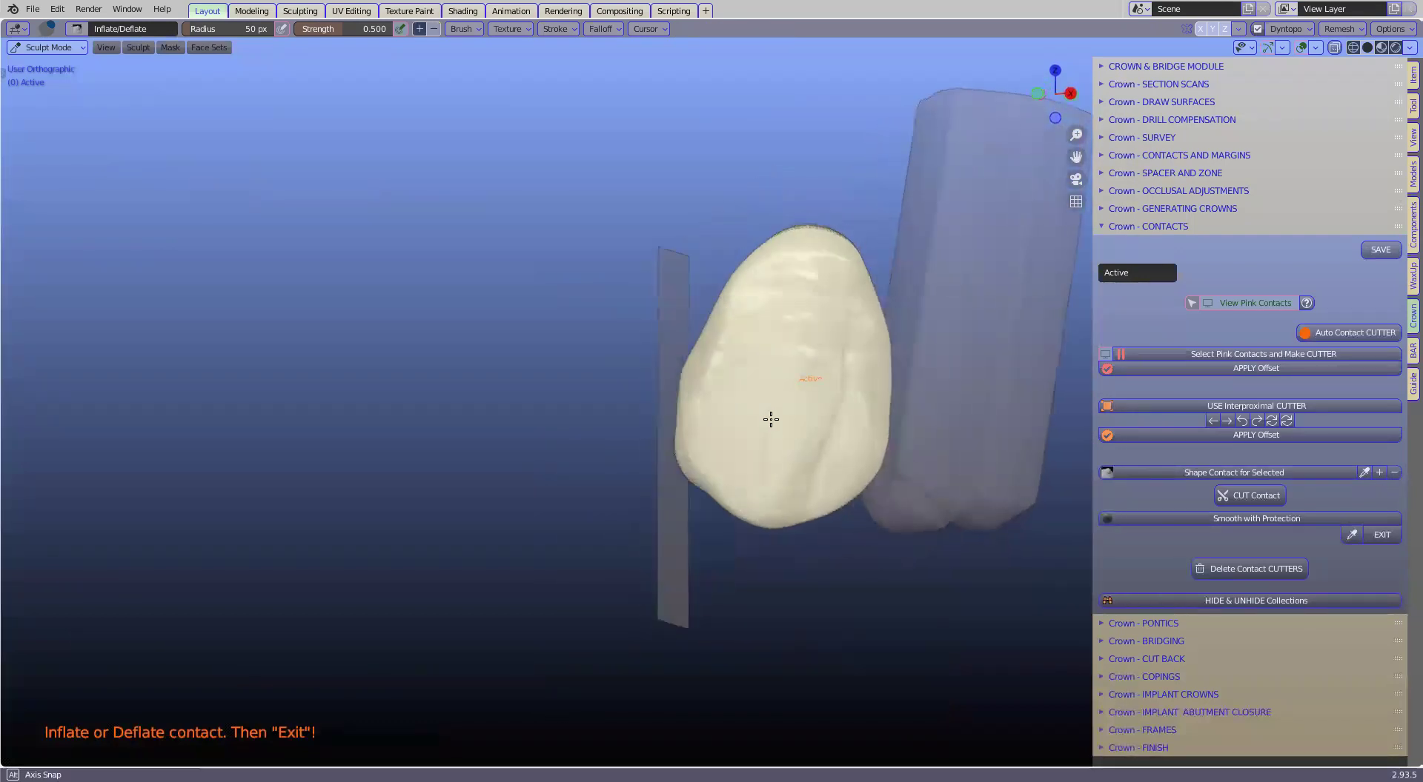
mouse_move(728, 459)
middle_mouse_down()
mouse_move(1285, 487)
mouse_move(1372, 467)
mouse_move(971, 387)
middle_mouse_up()
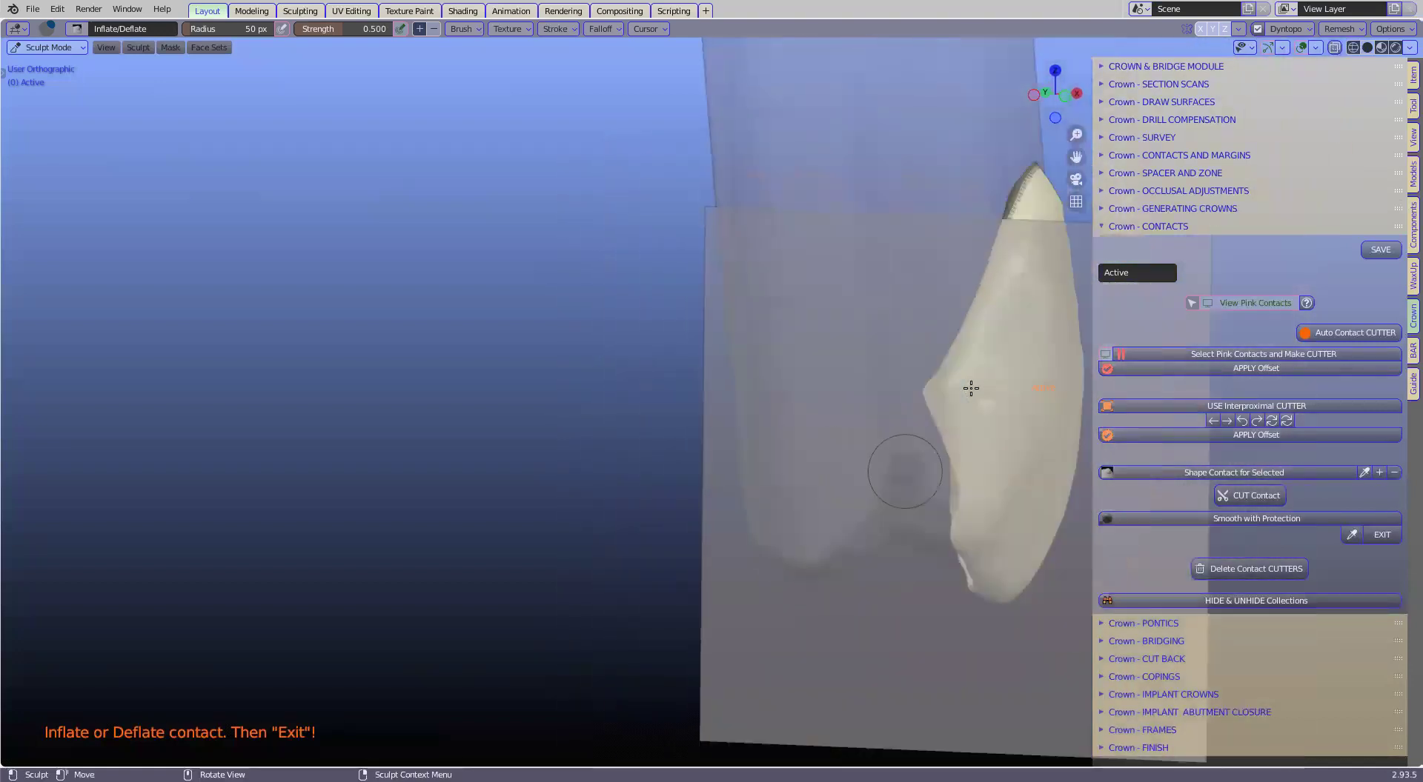
mouse_move(966, 413)
left_mouse_down()
mouse_move(966, 387)
mouse_move(994, 447)
left_mouse_up()
key("ctrl+z")
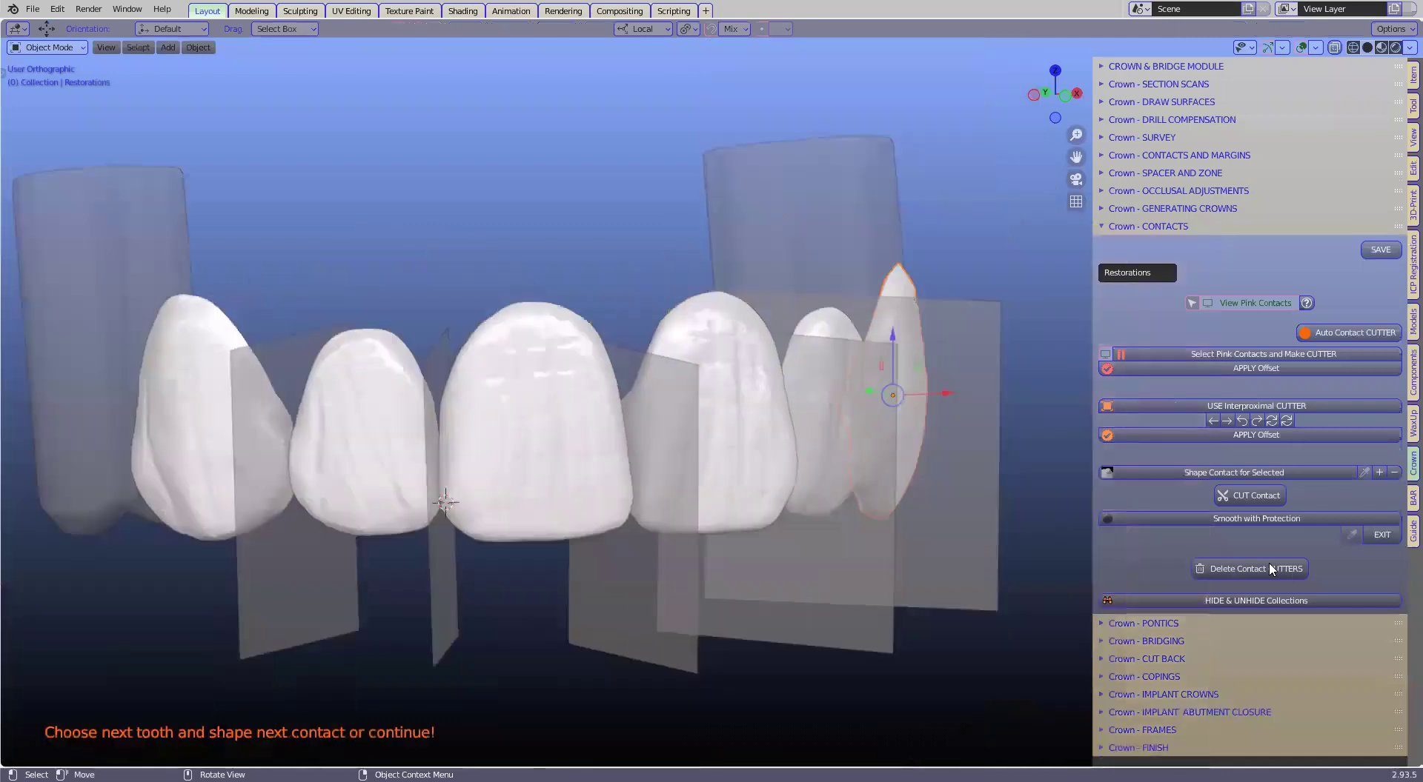
Step: Delete the contact cutters and show the upper segments together with the finished veneers
scroll(659, 469, "down", 3)
middle_click_drag(623, 467, 573, 463)
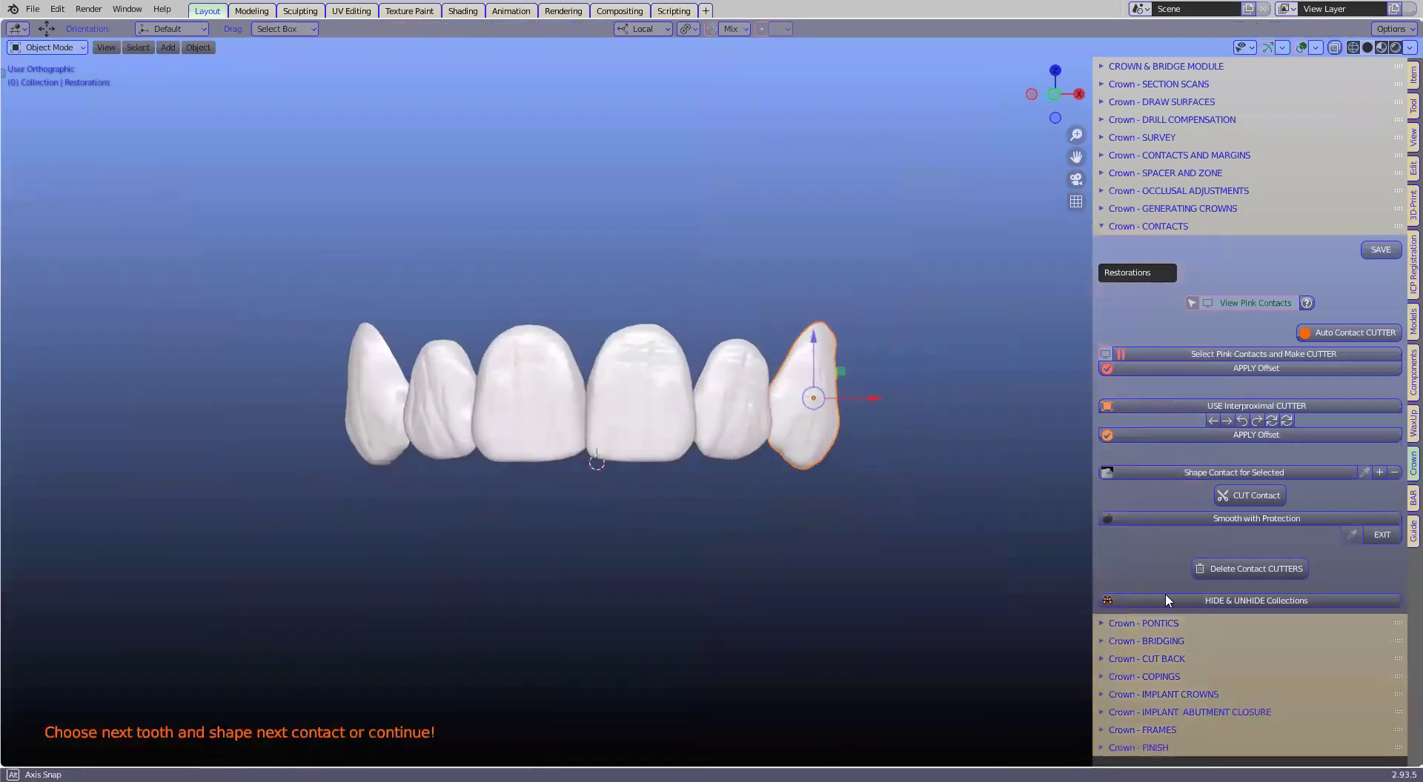
left_click(1181, 601)
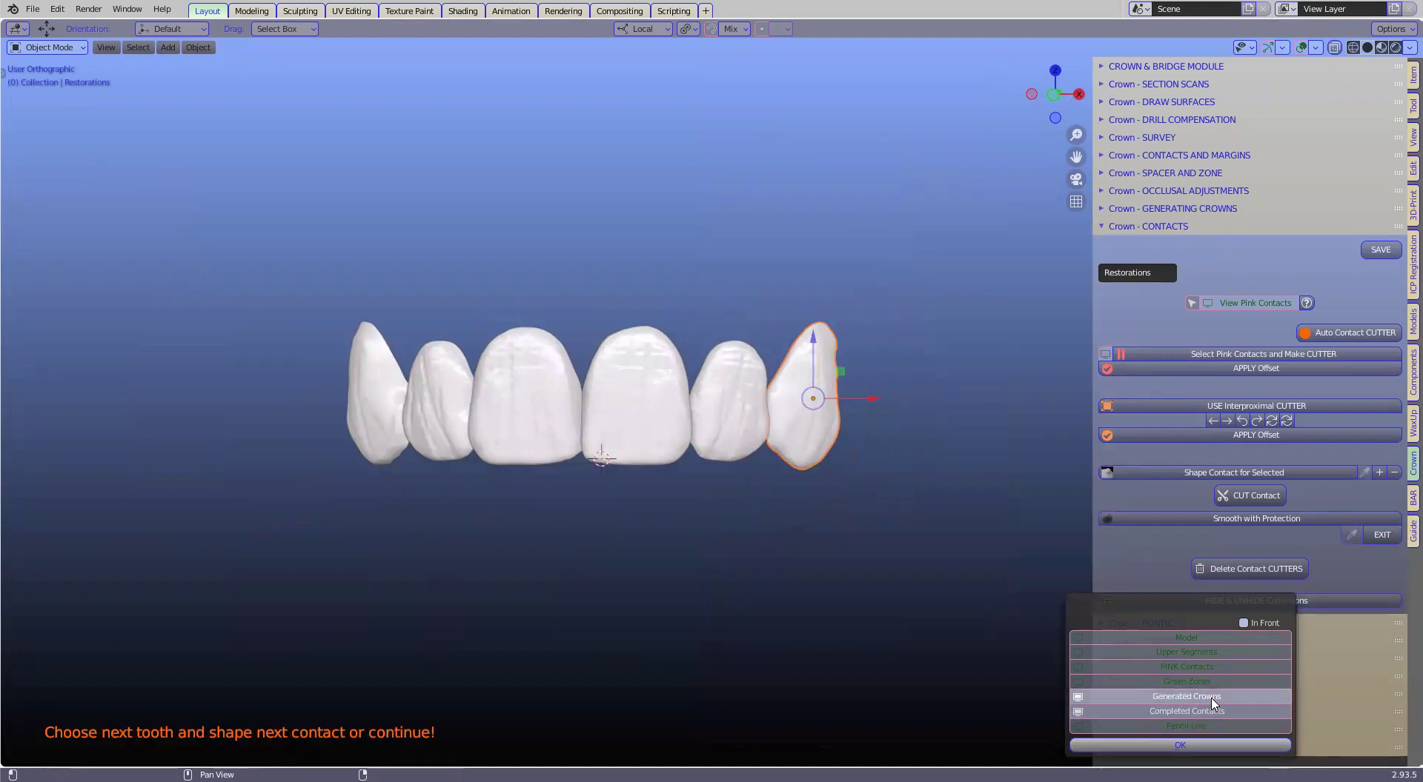
left_click(1216, 652)
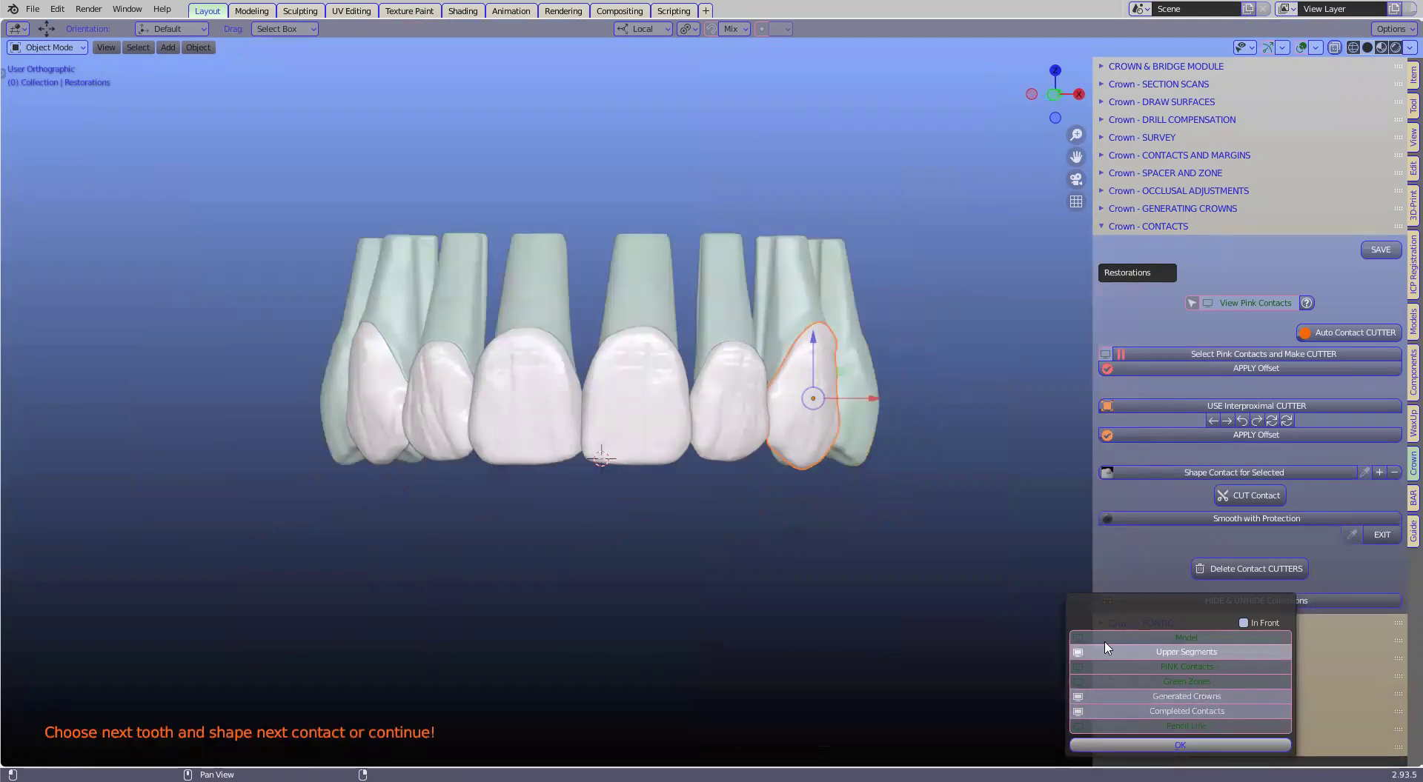
Step: Show the full model together with the upper segments and the finished veneers, and close the visibility options
left_click(1215, 638)
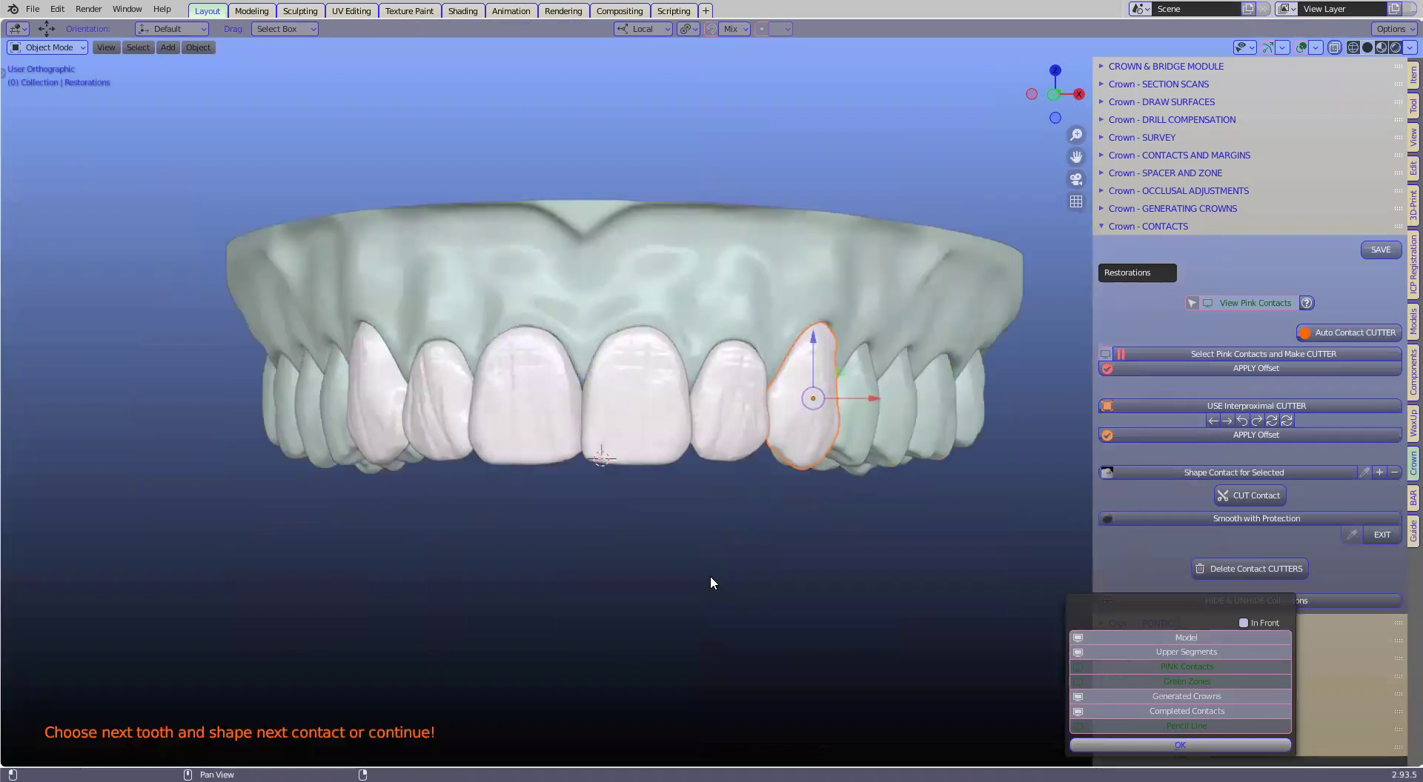
scroll(711, 571, "down", 3)
scroll(712, 578, "up", 5)
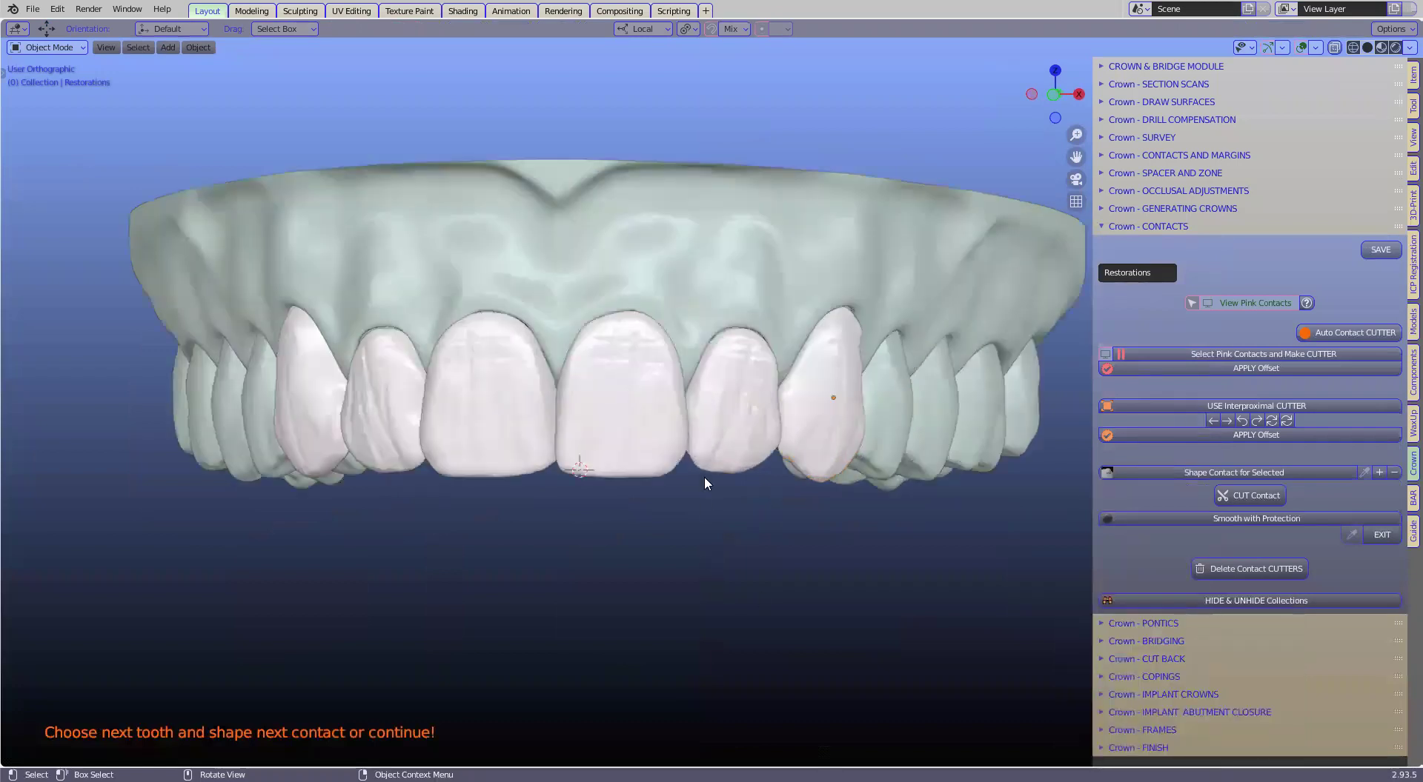
middle_click_drag(706, 481, 572, 506)
scroll(572, 511, "up", 2)
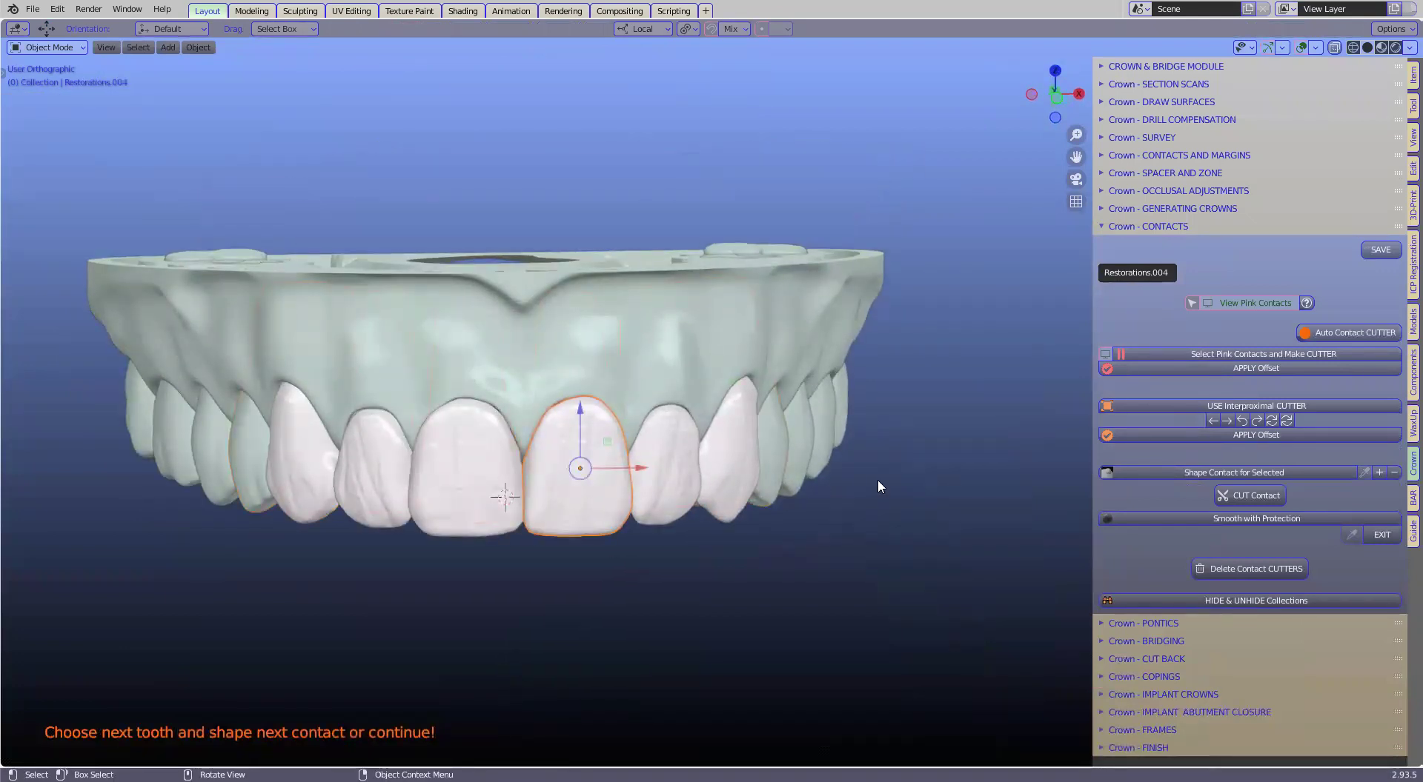
Step: Start protected smoothing on the central incisor veneer and exit sculpting
left_click(1216, 521)
scroll(563, 439, "up", 2)
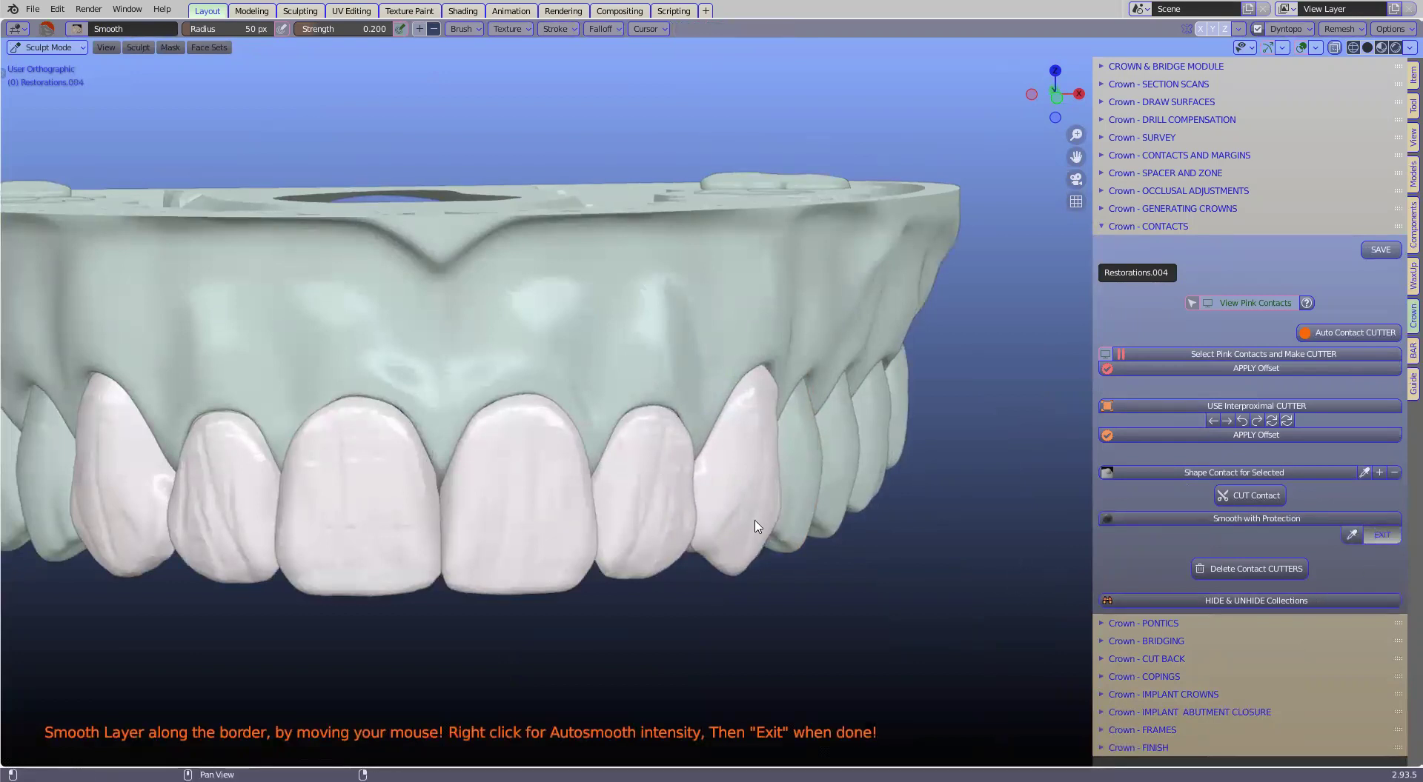
scroll(682, 539, "down", 2)
middle_click_drag(699, 397, 1107, 648)
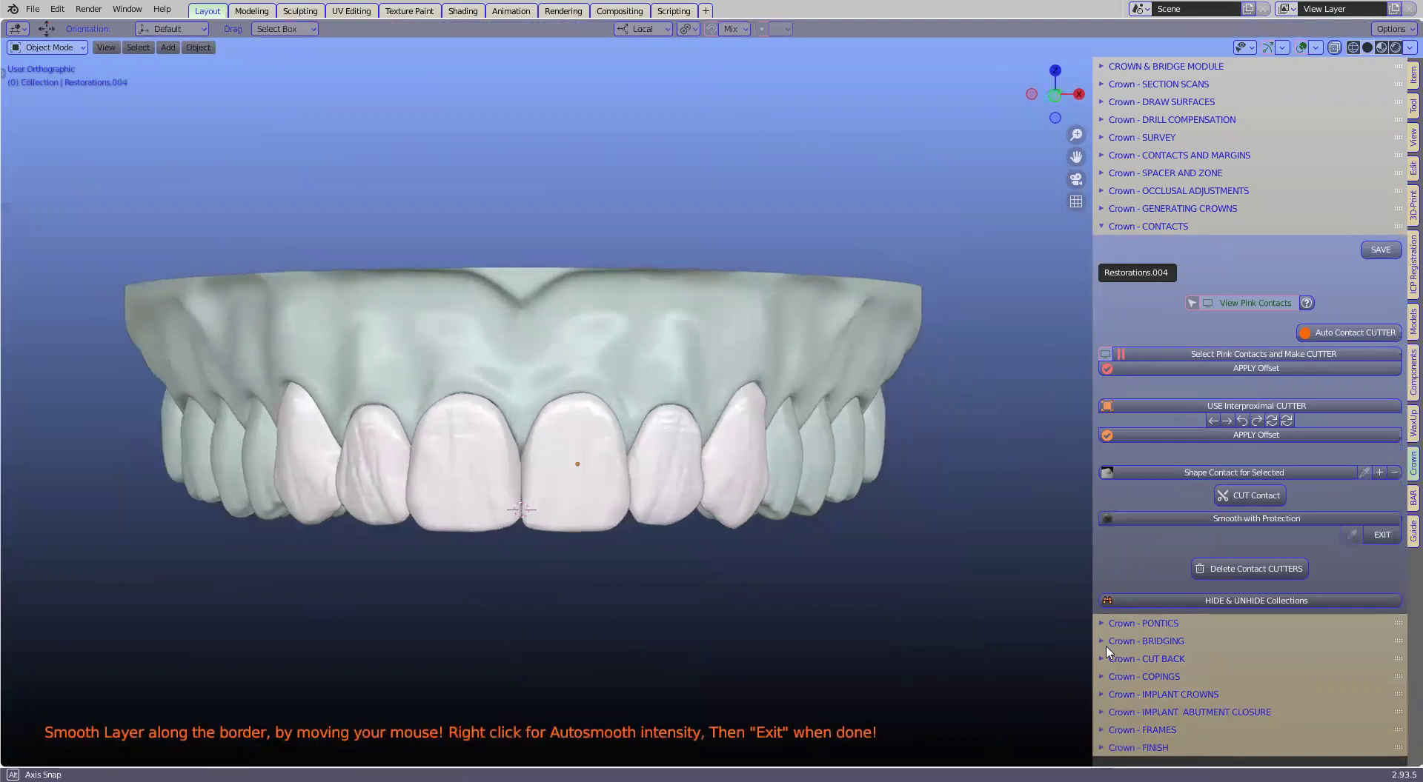
Step: Open the Cut Back section and add the central incisor veneer to the CutBacks collection
left_click(1111, 658)
scroll(1299, 518, "down", 6)
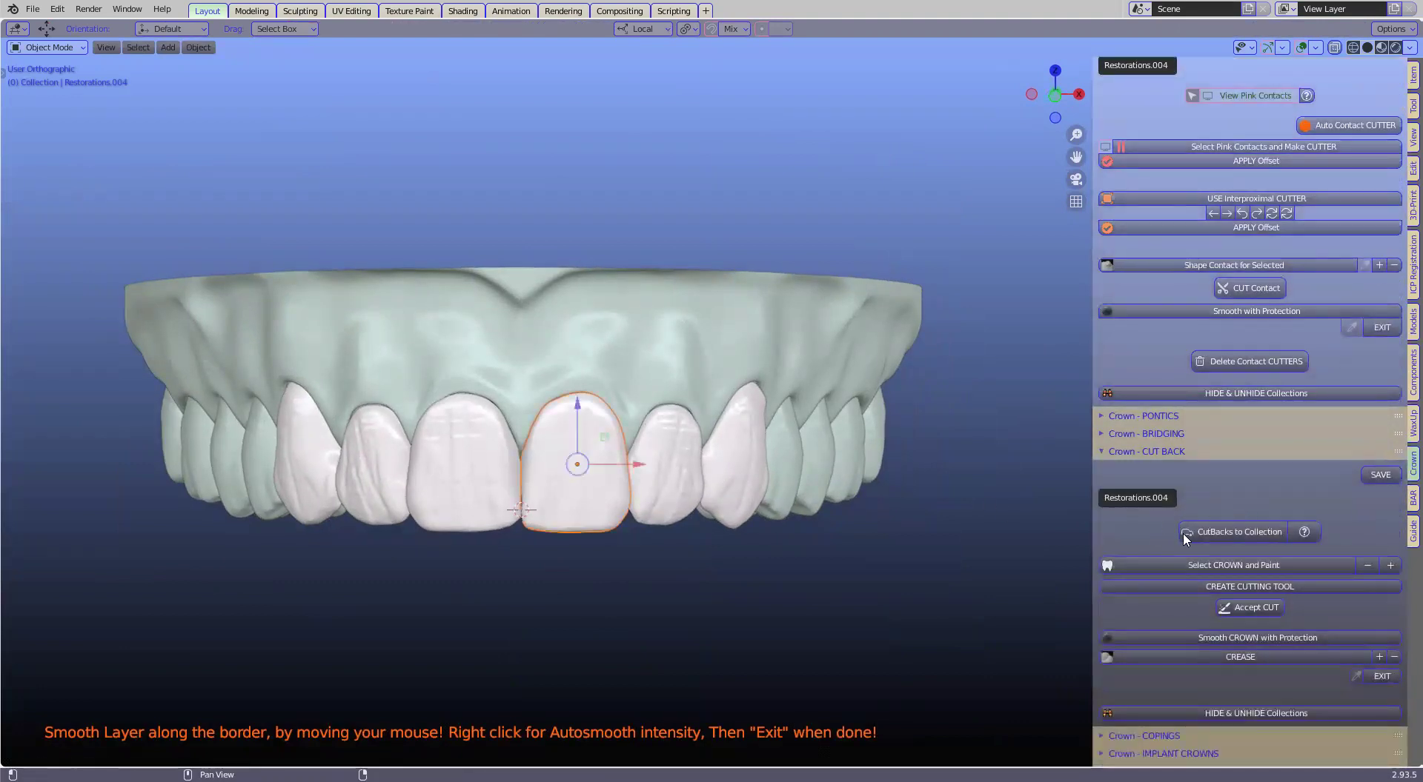
left_click(1240, 532)
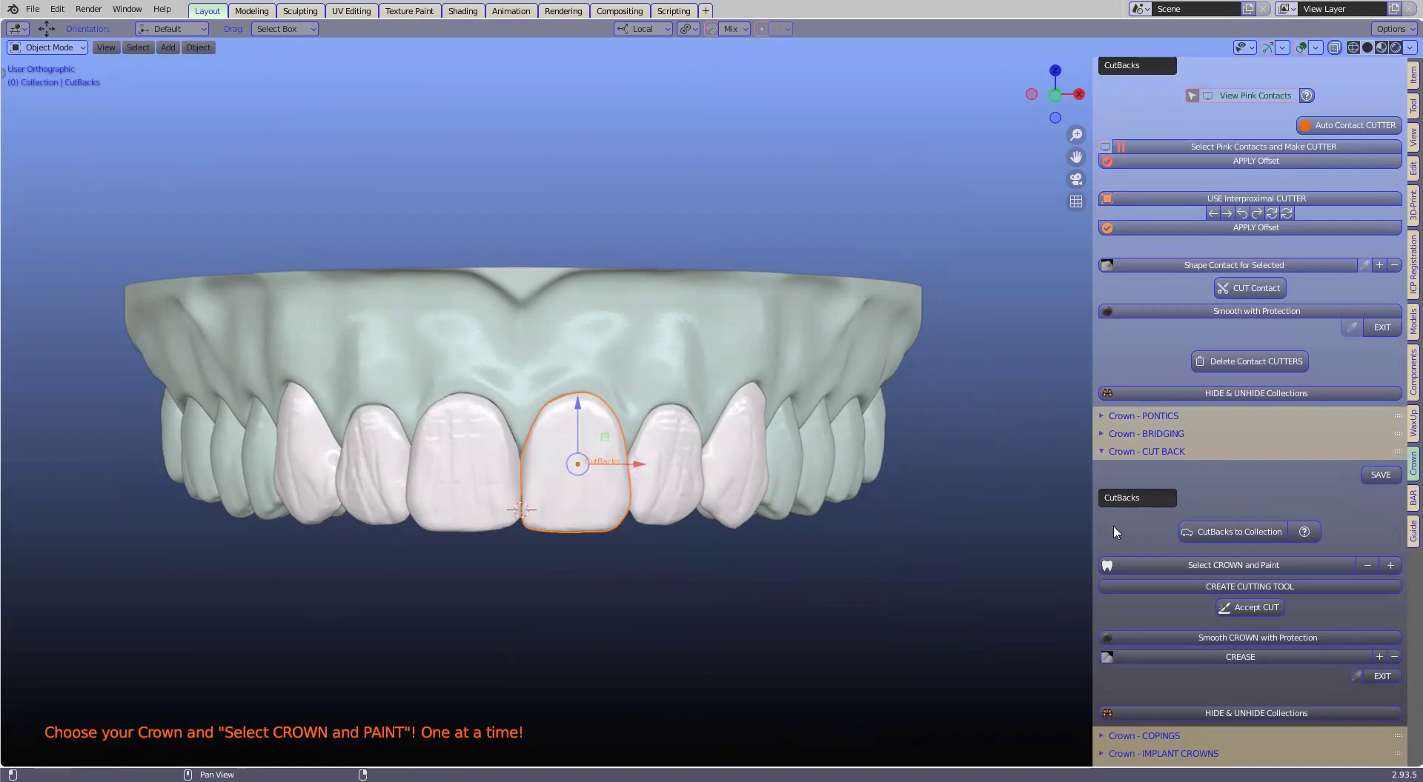
Step: Paint the cutback area over the facial surface of the central incisor veneer, leaving the cervical band unpainted
left_click(1225, 568)
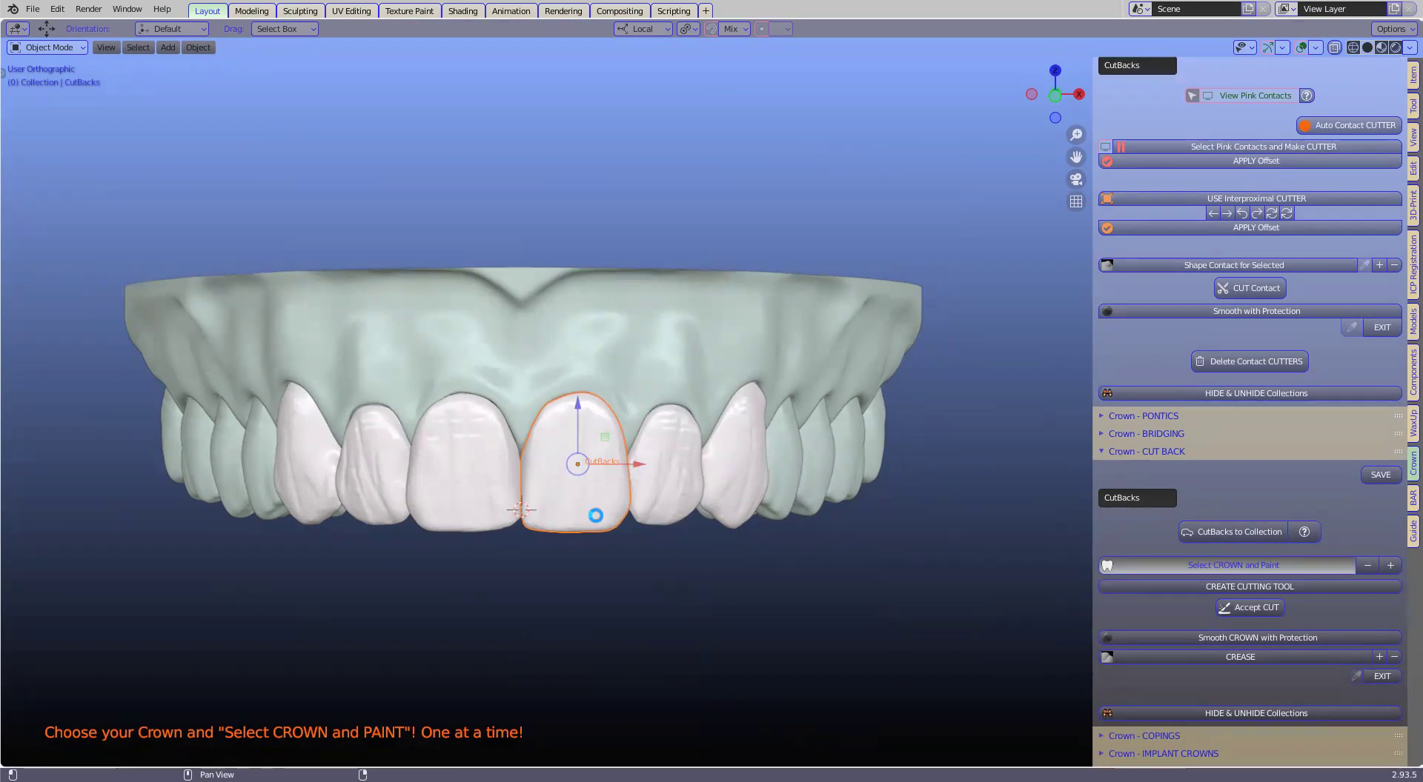
left_click(596, 516)
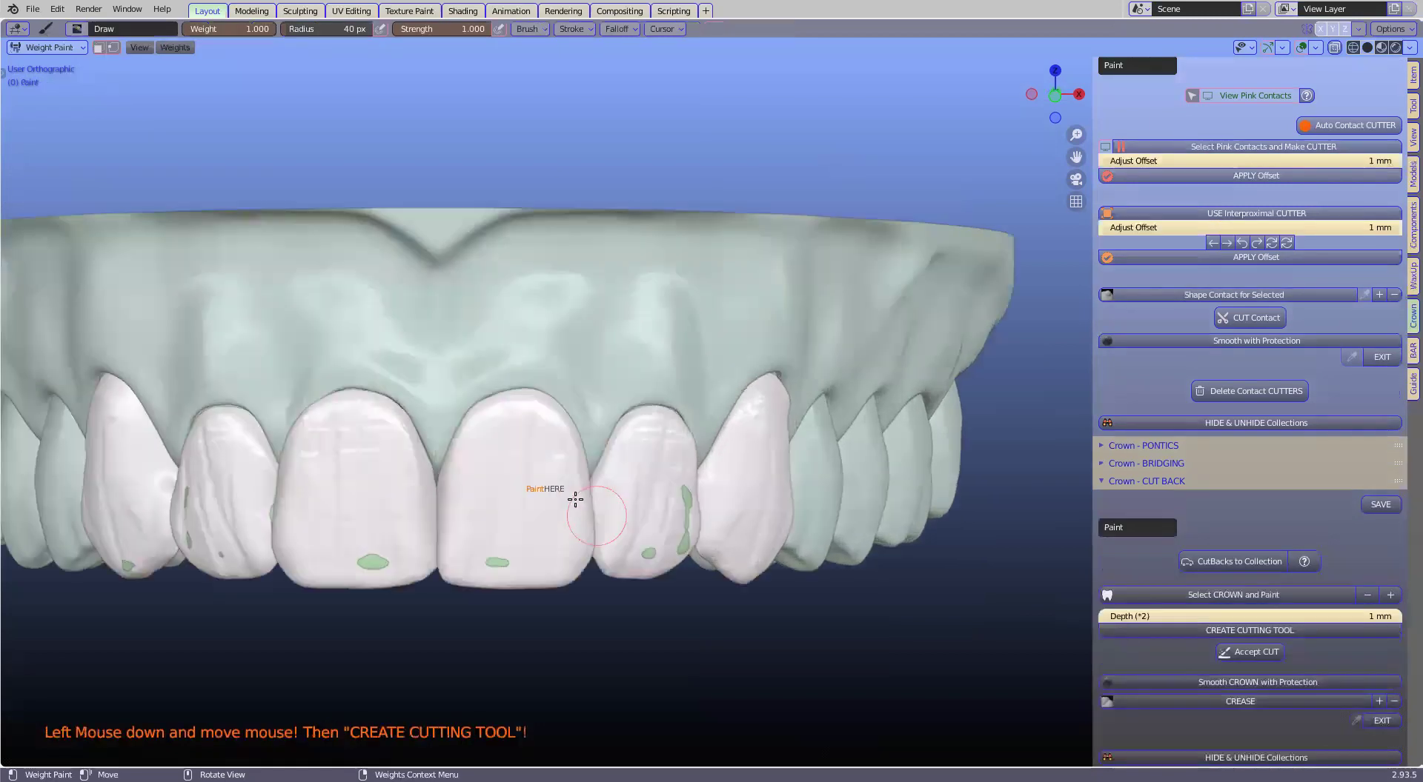
mouse_move(571, 501)
left_mouse_down()
mouse_move(564, 548)
mouse_move(535, 560)
mouse_move(448, 552)
mouse_move(465, 485)
mouse_move(546, 491)
mouse_move(494, 457)
mouse_move(567, 445)
mouse_move(475, 428)
mouse_move(495, 527)
mouse_move(544, 519)
left_mouse_up()
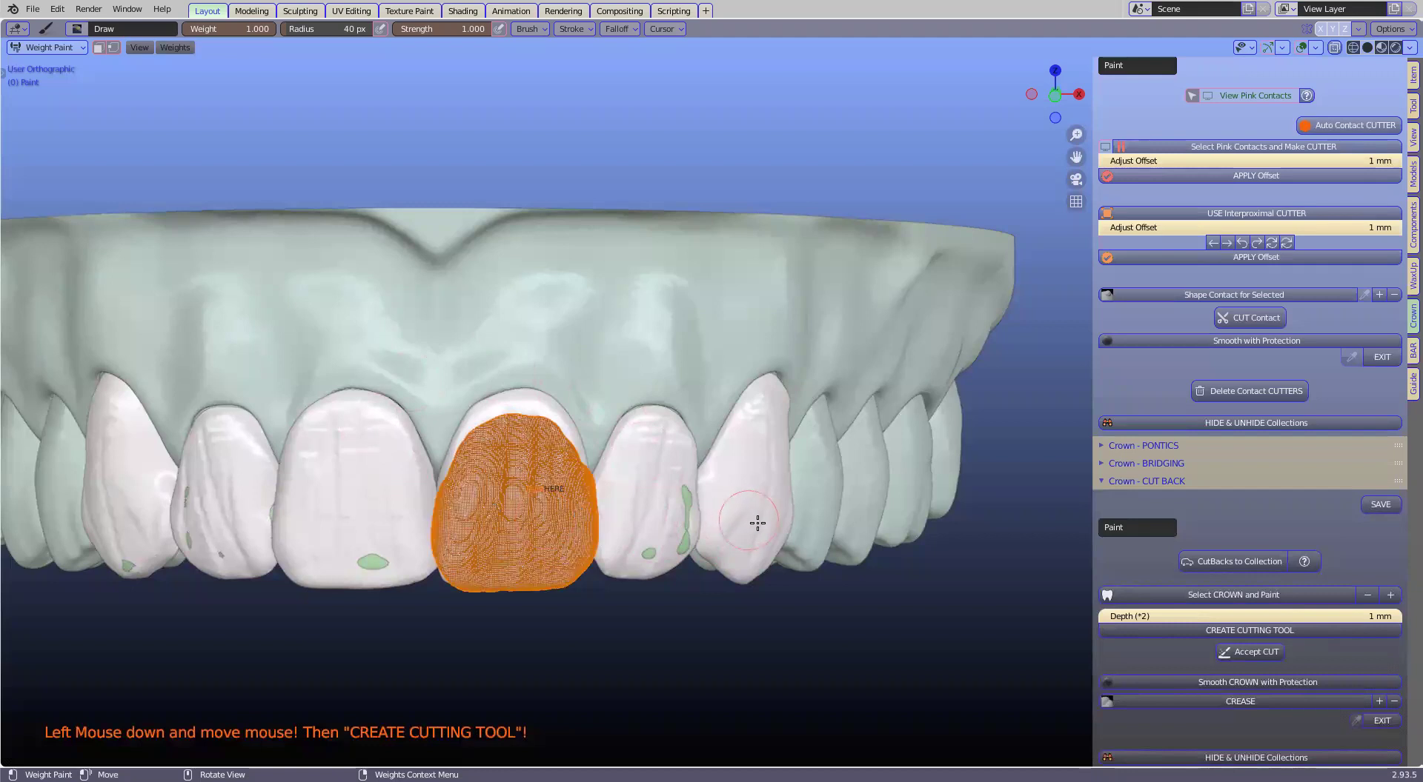
Step: Create the cutting tool from the painted area with the 1 mm depth setting and accept the cut
middle_click_drag(757, 523, 764, 546)
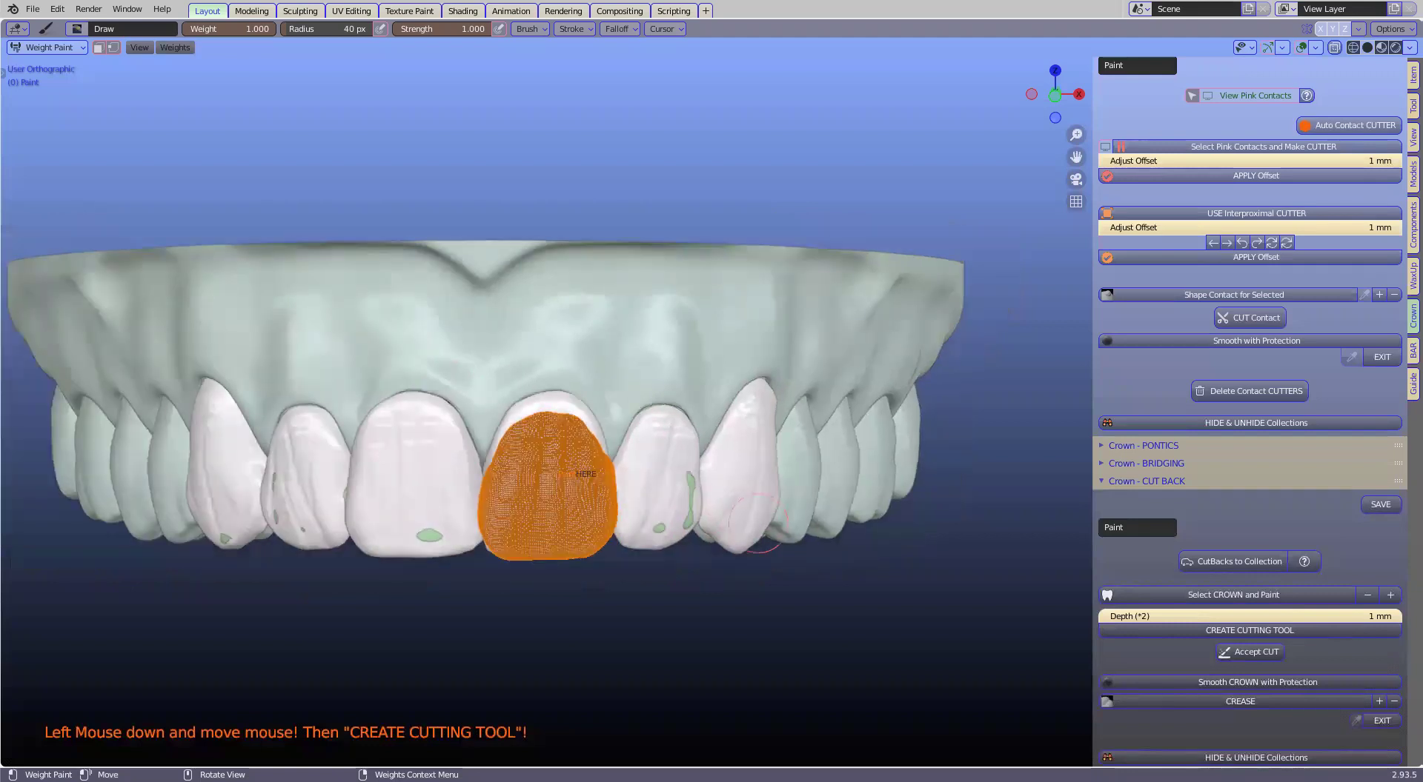
left_click(1252, 631)
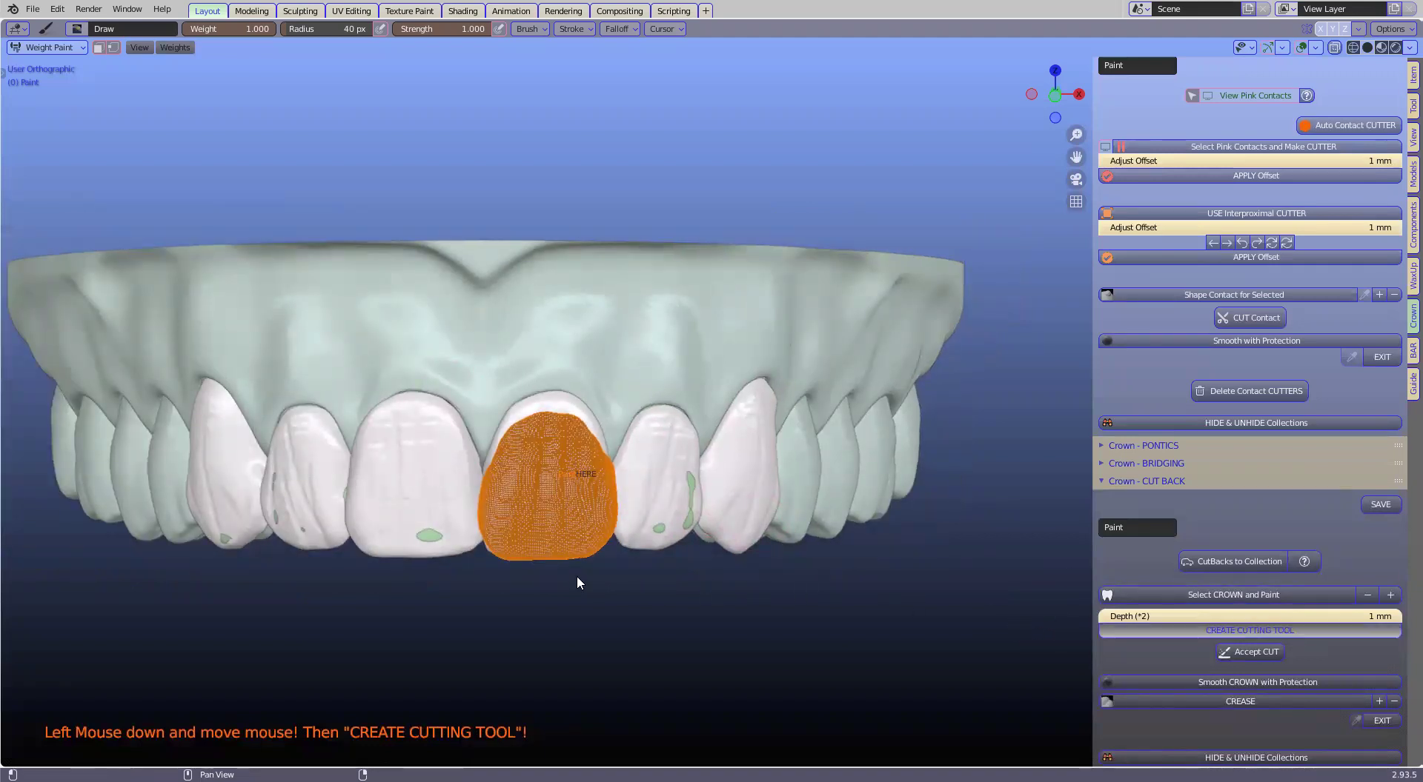
scroll(566, 579, "up", 3)
middle_click_drag(586, 442, 772, 583)
middle_click_drag(1202, 625, 1263, 614)
left_click(1260, 608)
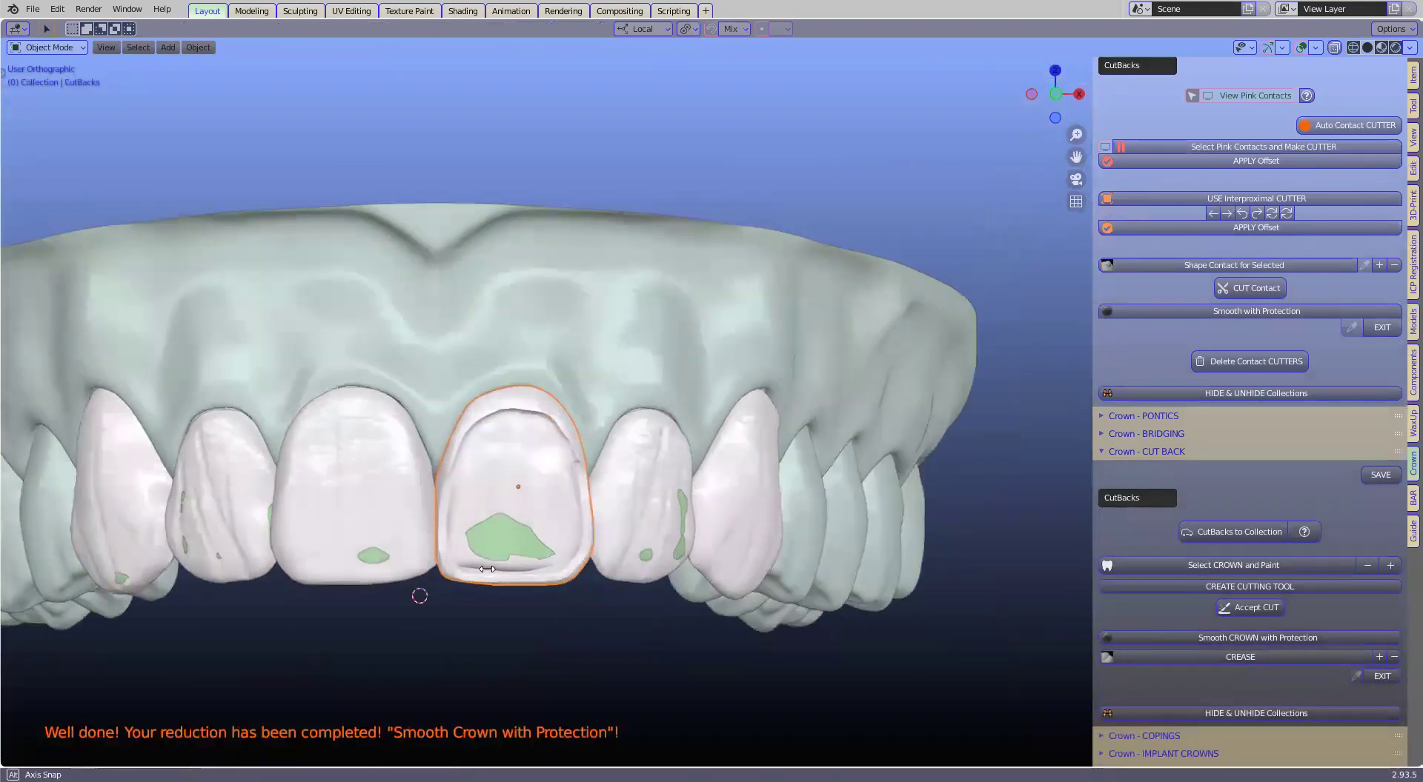
Step: Smooth the border of the central incisor's cutback with protection and exit sculpting
scroll(506, 535, "up", 1)
middle_click_drag(444, 503, 1214, 670, "shift")
left_click(585, 357)
scroll(604, 480, "up", 3)
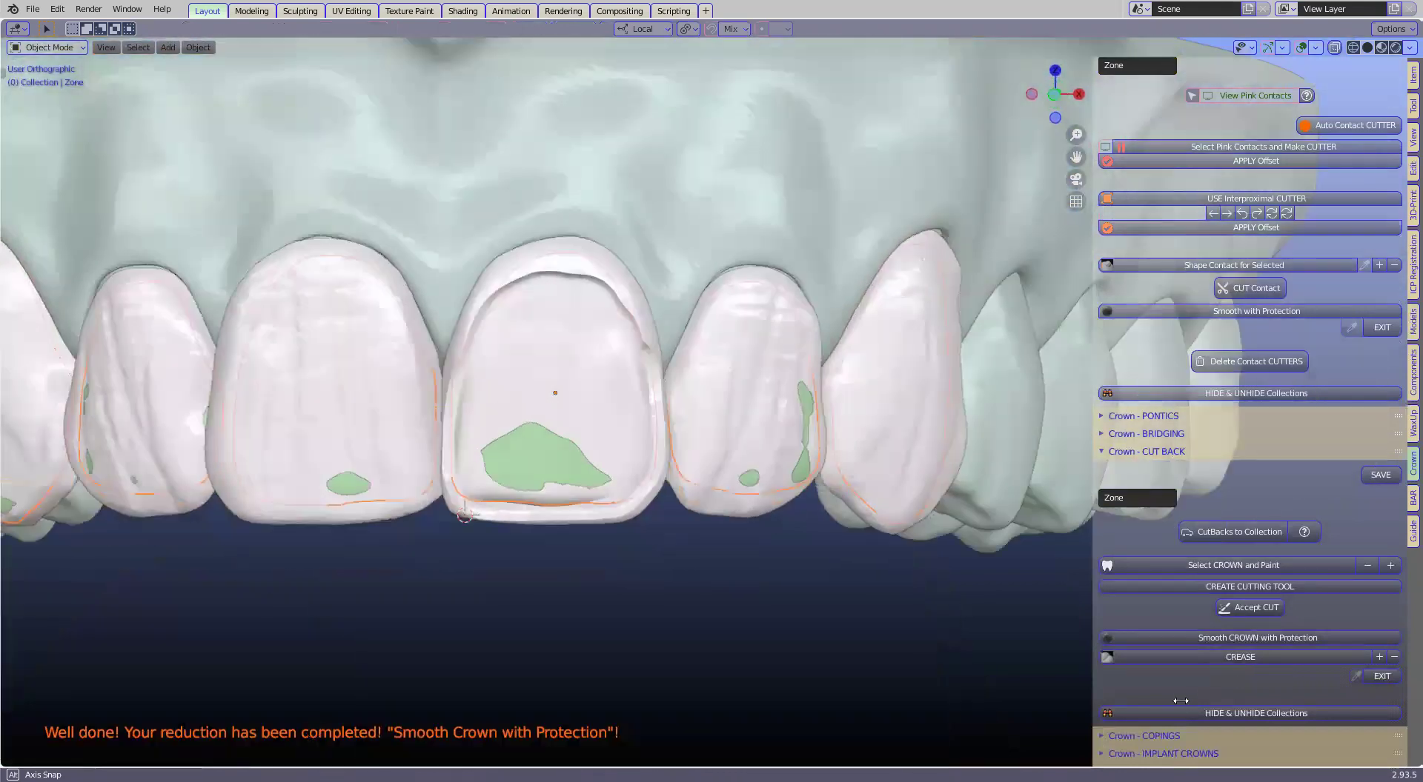
left_click(1213, 637)
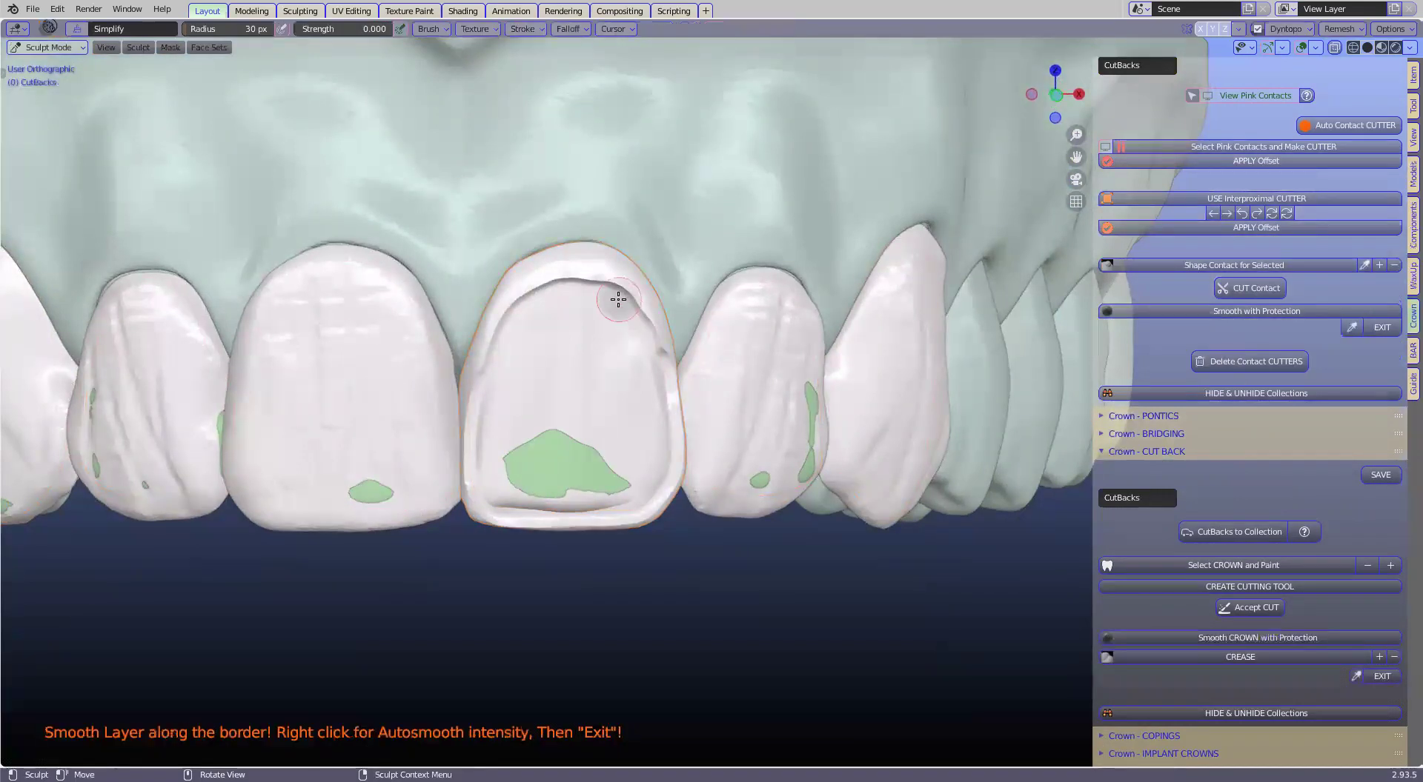
scroll(645, 331, "down", 2)
mouse_move(664, 356)
left_mouse_down()
mouse_move(670, 443)
mouse_move(669, 325)
mouse_move(644, 478)
mouse_move(532, 429)
mouse_move(638, 311)
mouse_move(598, 326)
mouse_move(571, 482)
mouse_move(678, 483)
left_mouse_up()
scroll(737, 591, "up", 1)
scroll(1011, 639, "up", 2)
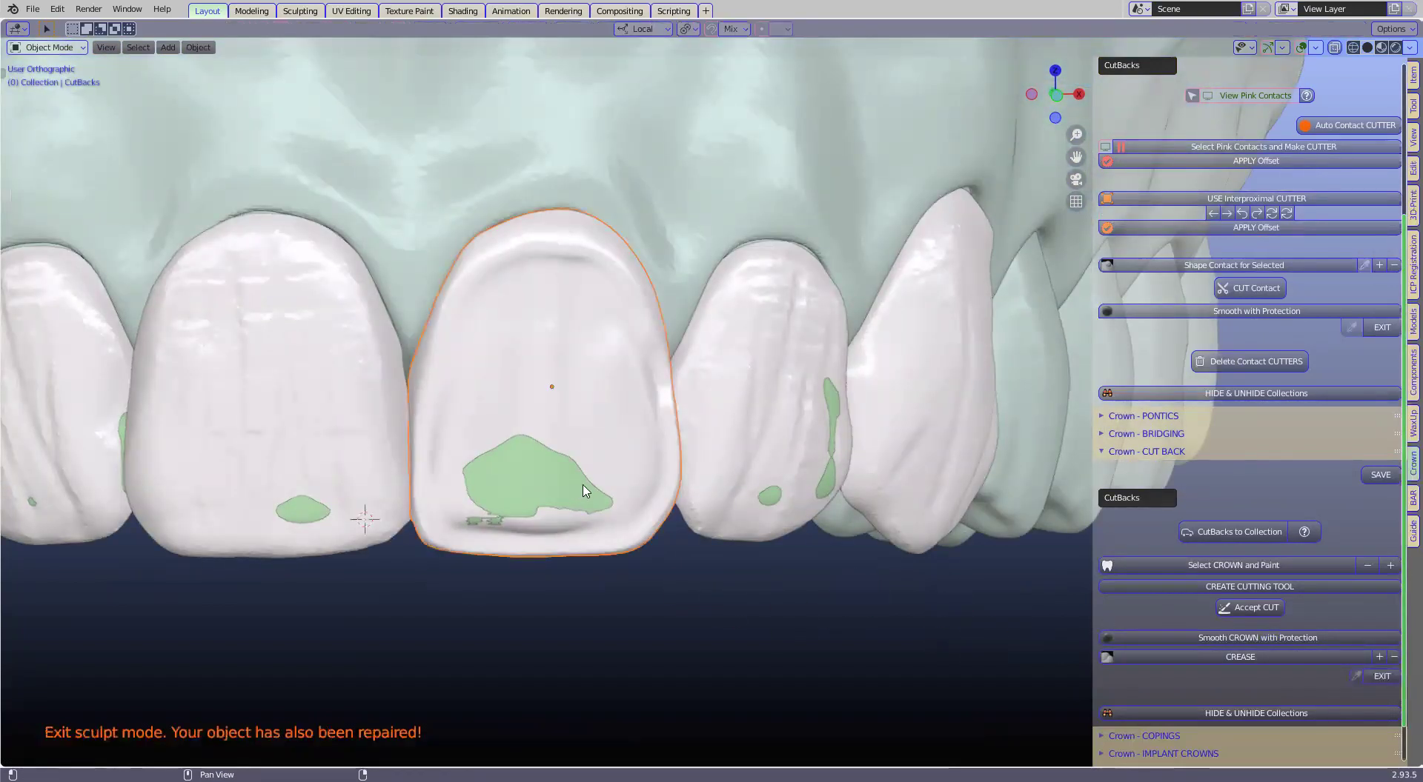
Step: Inflate the thin green area near the incisal edge of the cutback veneer with protection and exit sculpting
scroll(672, 422, "down", 3)
middle_click_drag(673, 422, 502, 400)
scroll(624, 511, "up", 2)
left_click(650, 424)
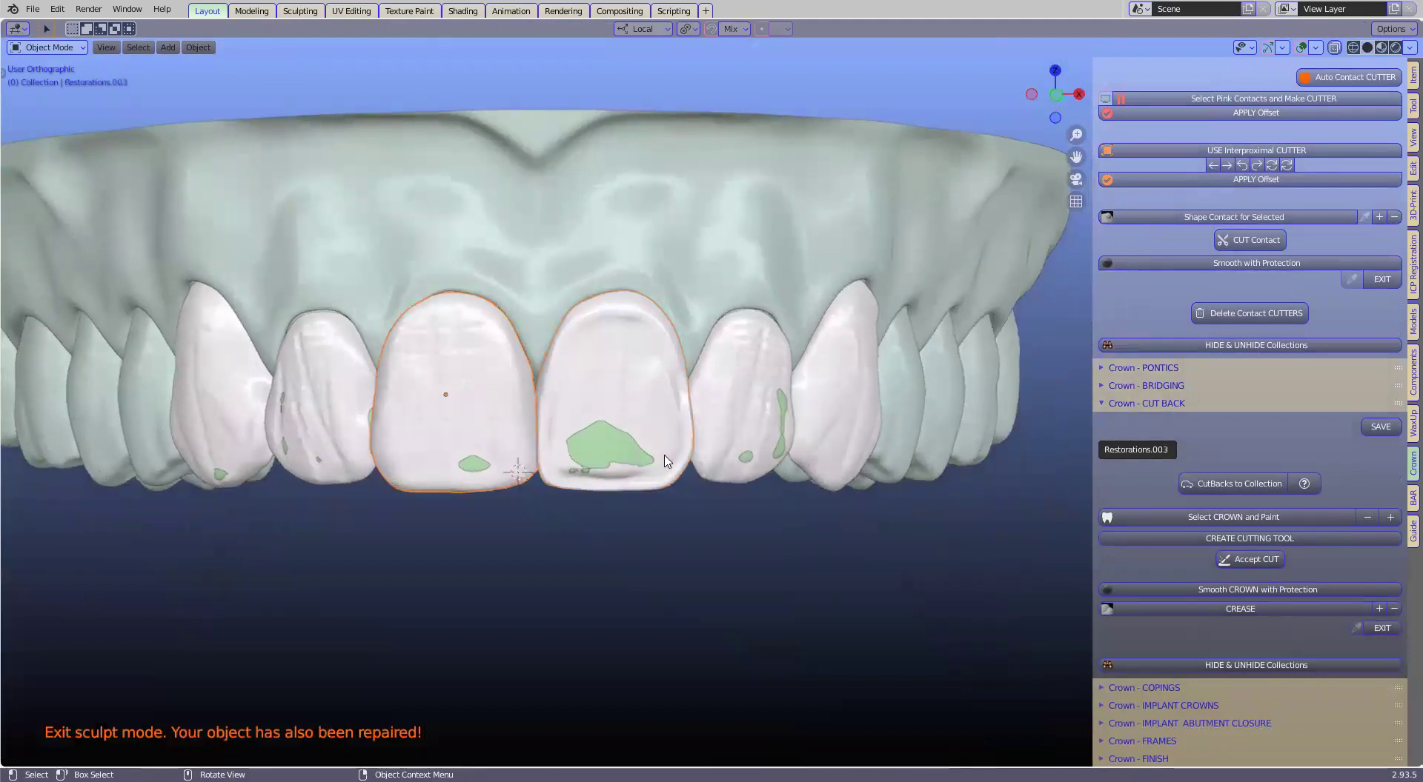
middle_click_drag(686, 491, 1352, 413)
scroll(1259, 386, "up", 8)
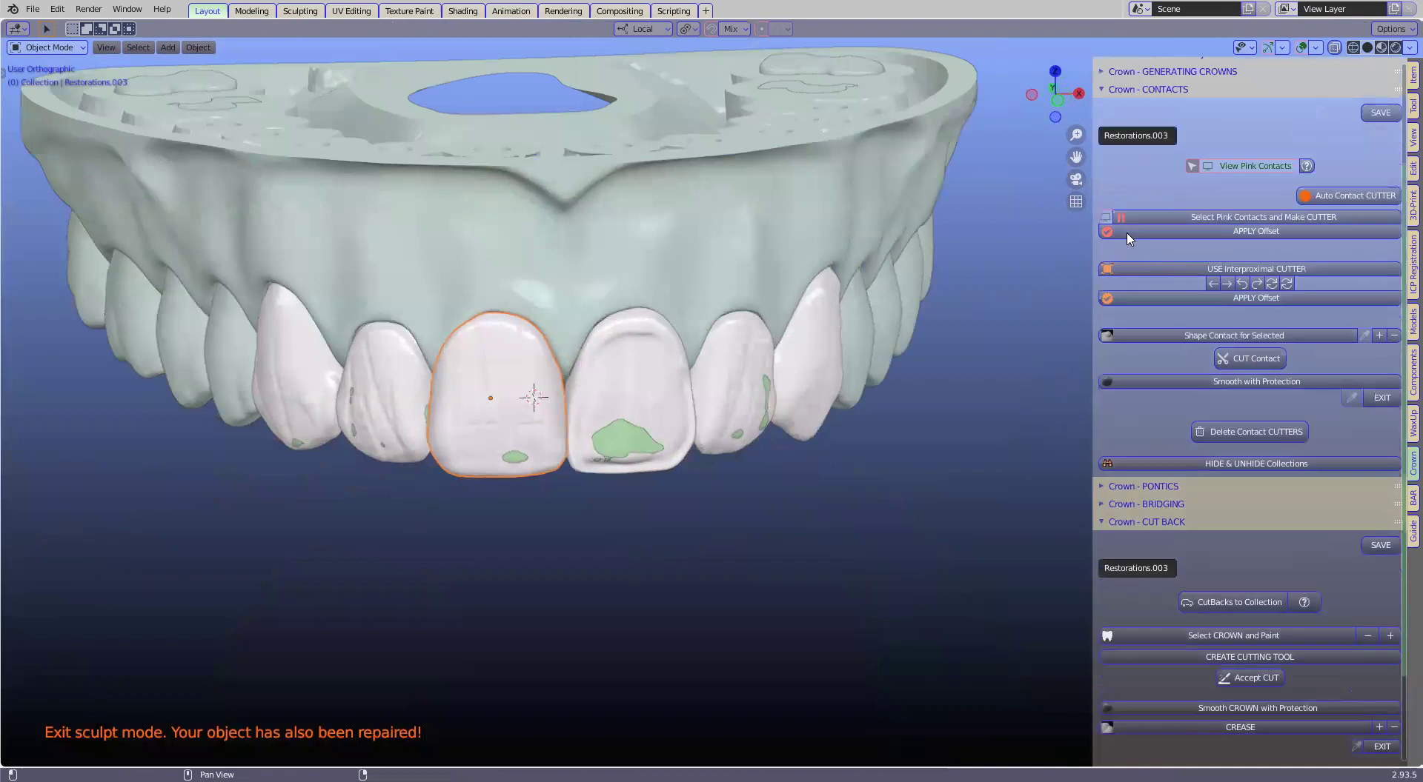
left_click(1170, 209)
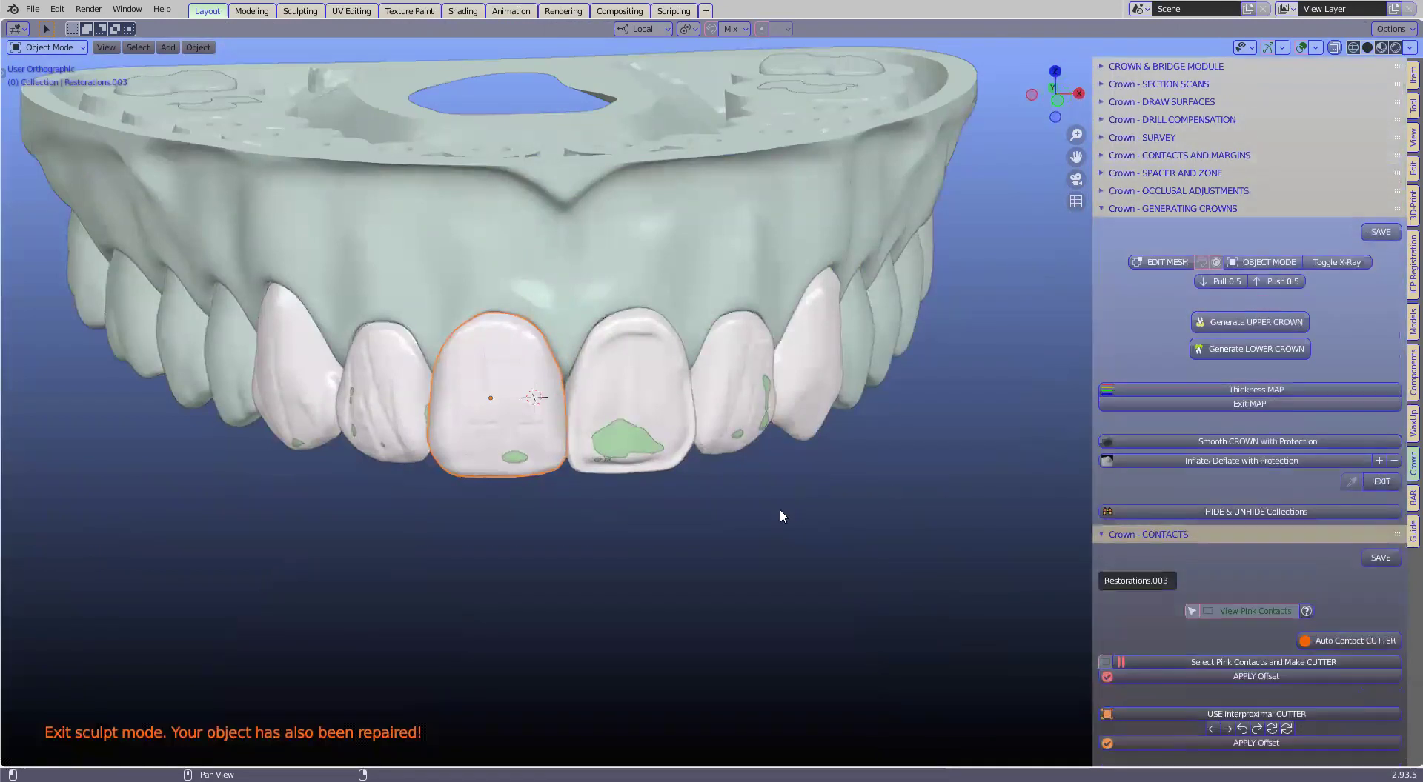
left_click(737, 471)
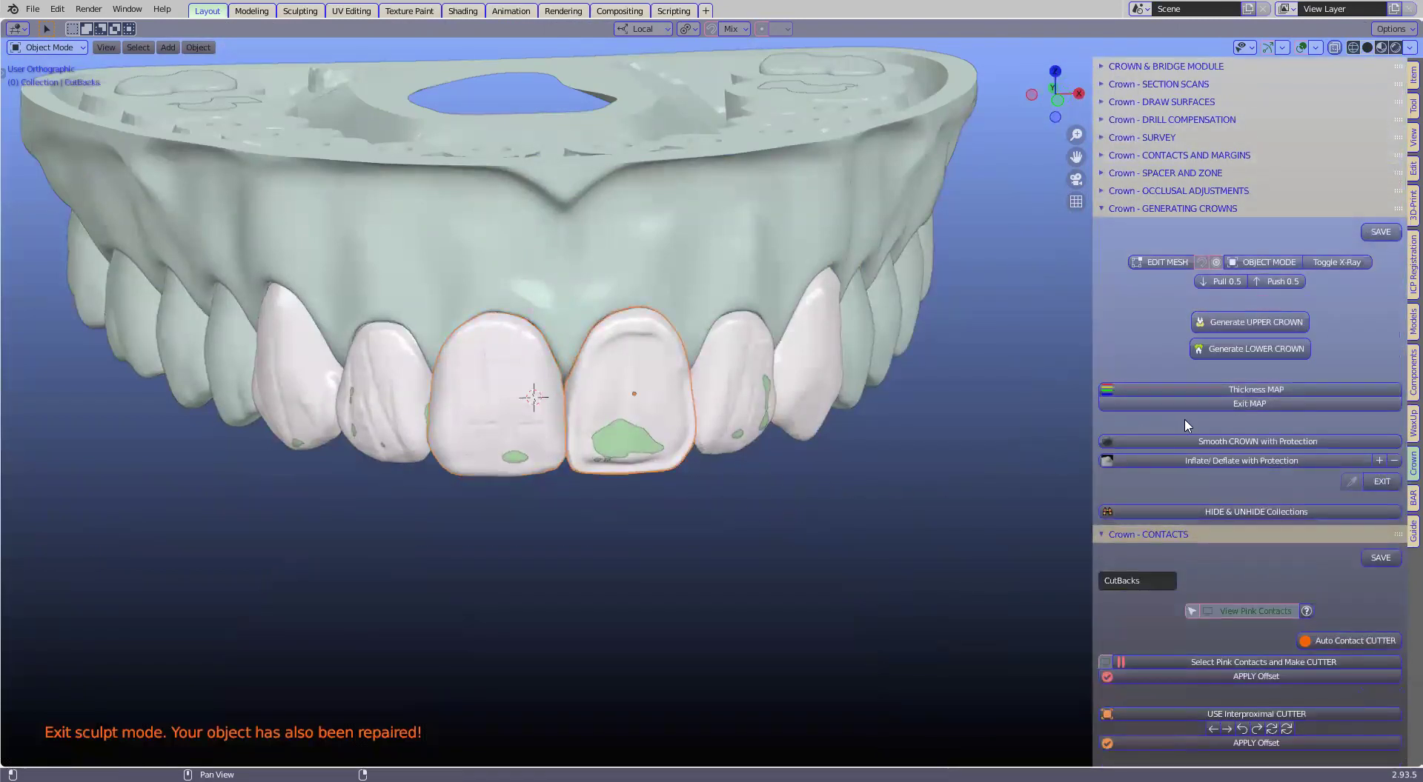
scroll(696, 538, "up", 1)
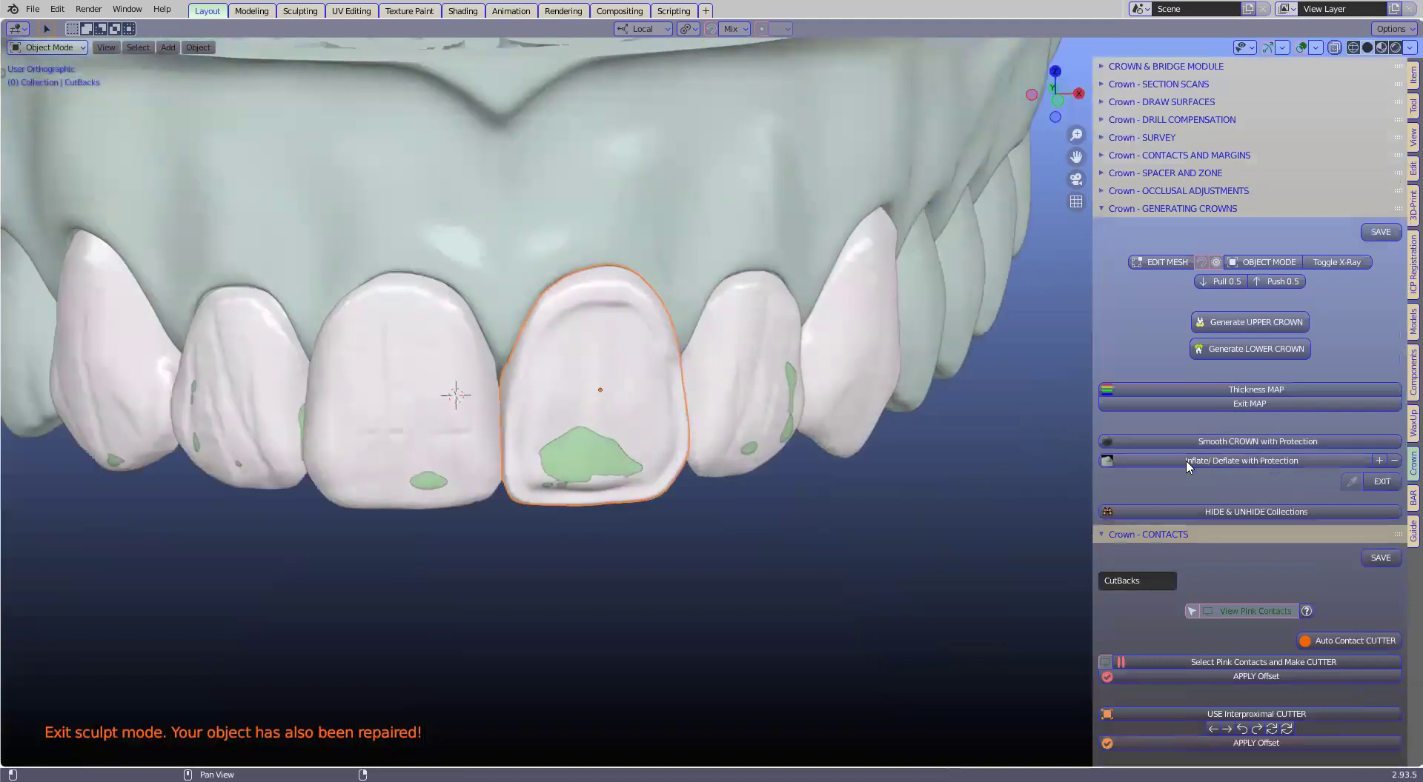
scroll(577, 434, "down", 1)
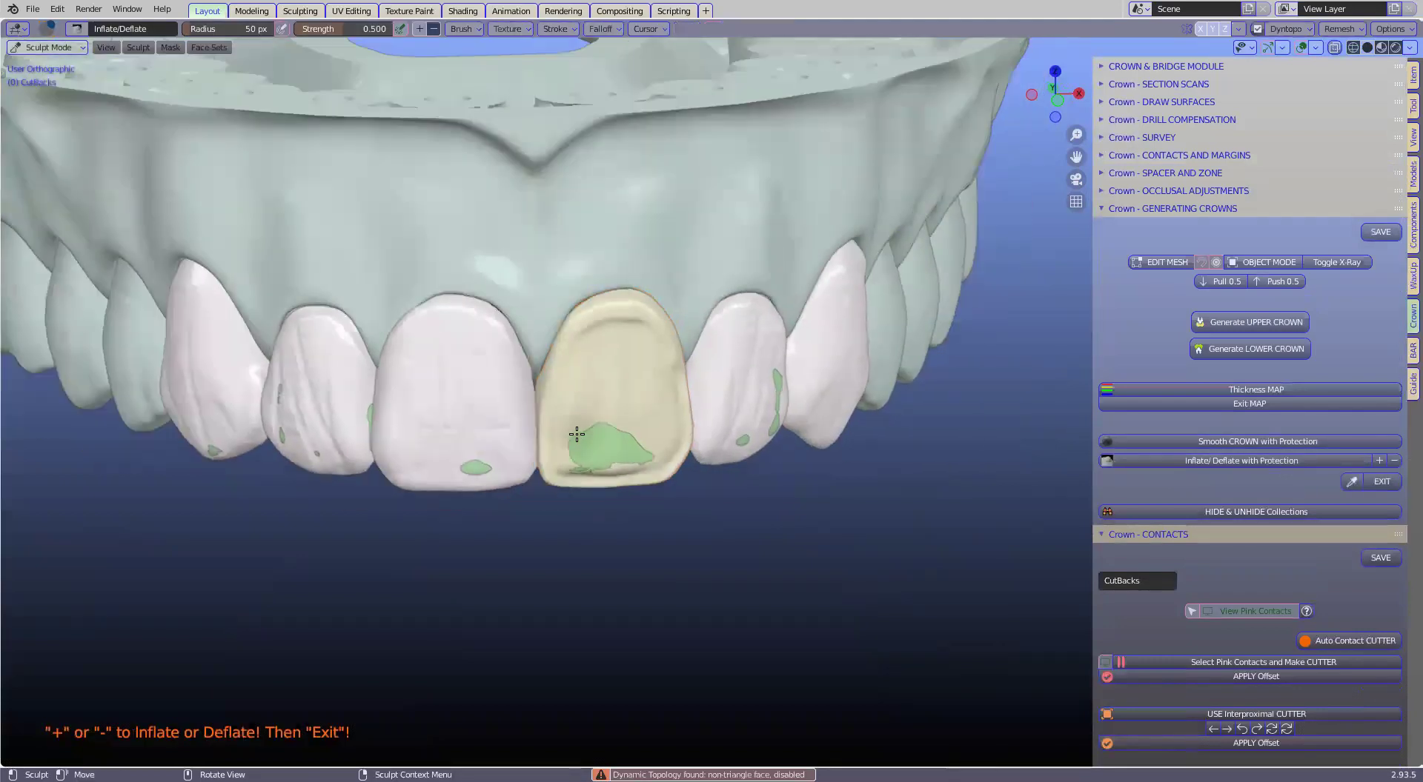
scroll(575, 437, "up", 2)
mouse_move(526, 475)
left_mouse_down()
mouse_move(552, 444)
mouse_move(557, 492)
mouse_move(593, 450)
mouse_move(626, 486)
left_mouse_up()
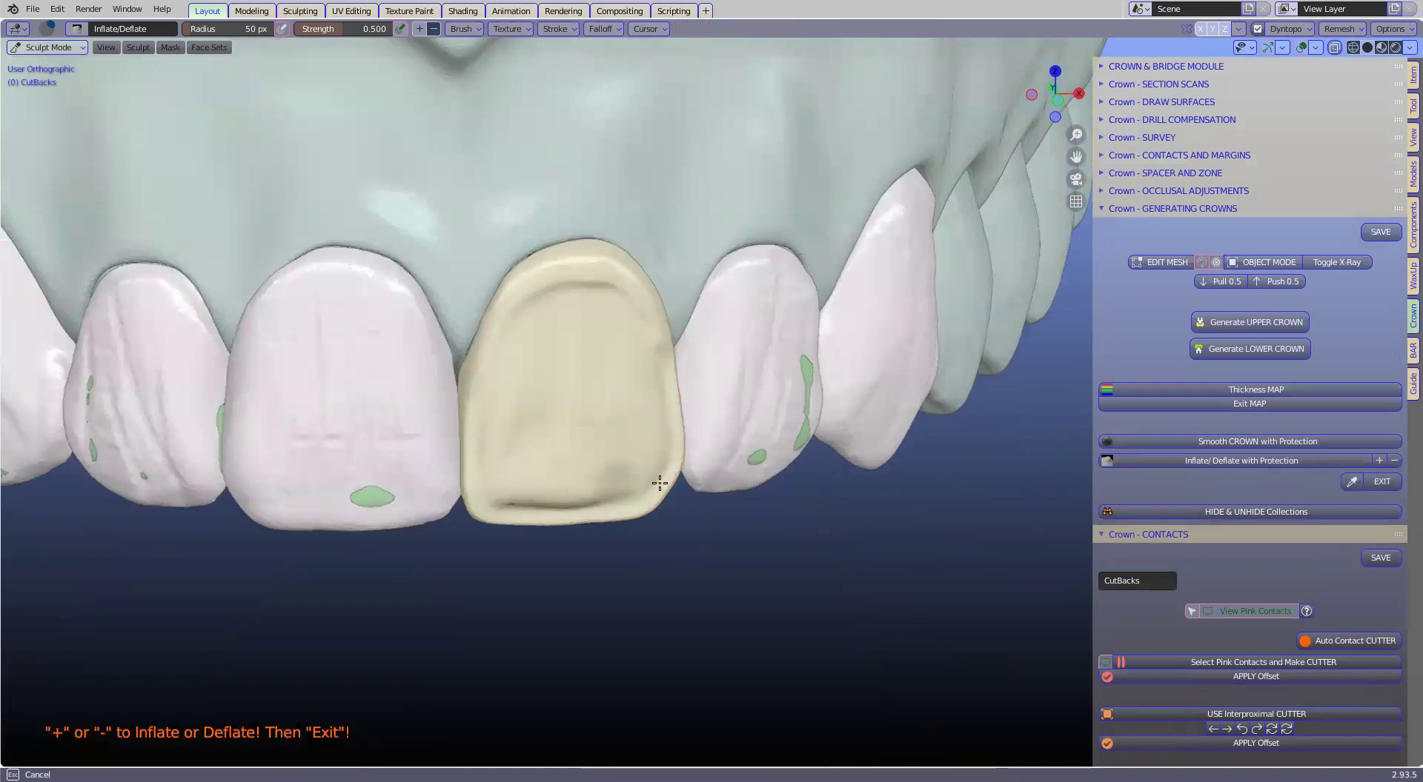
left_click(1384, 482)
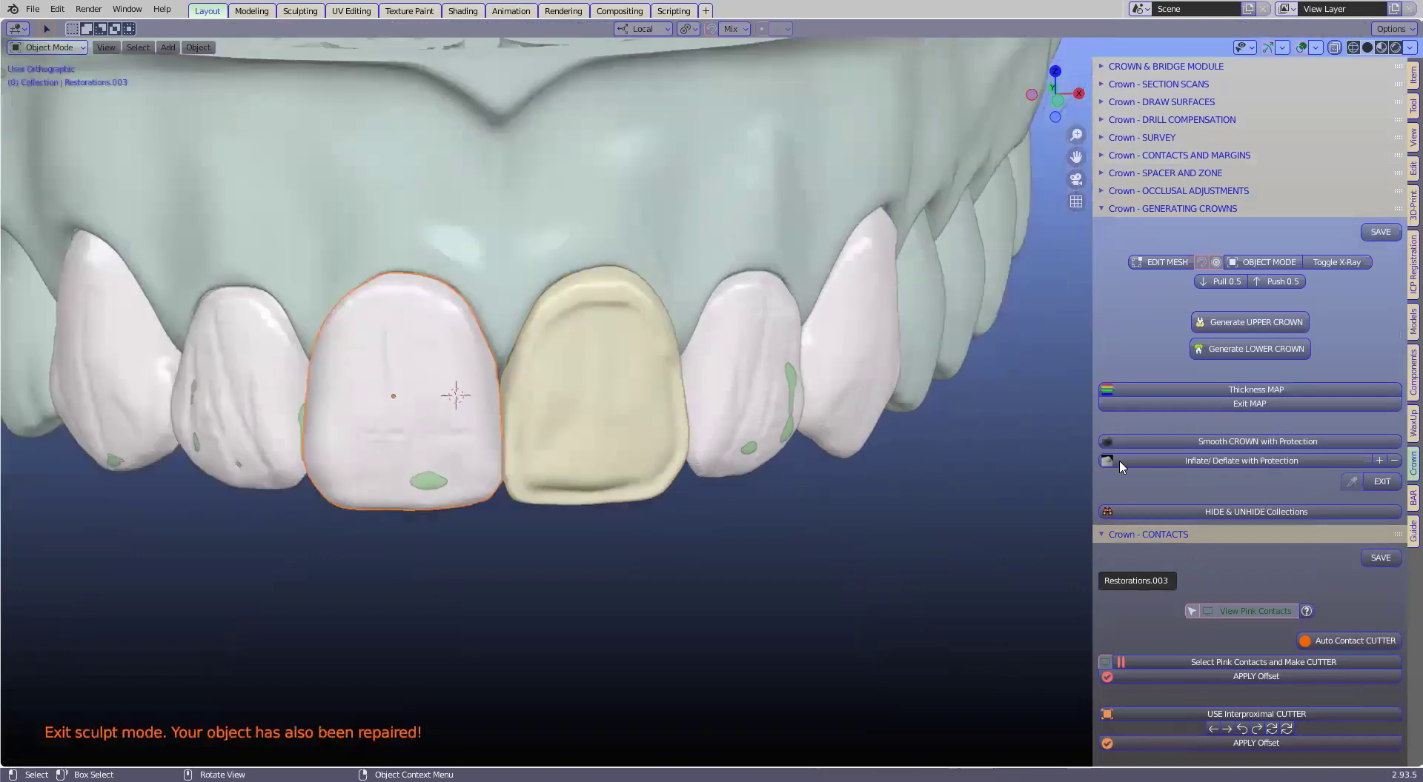
Step: Open the Copings section, then examine and select the cutback veneer beside its neighbours
scroll(1287, 474, "down", 4)
scroll(1287, 477, "down", 14)
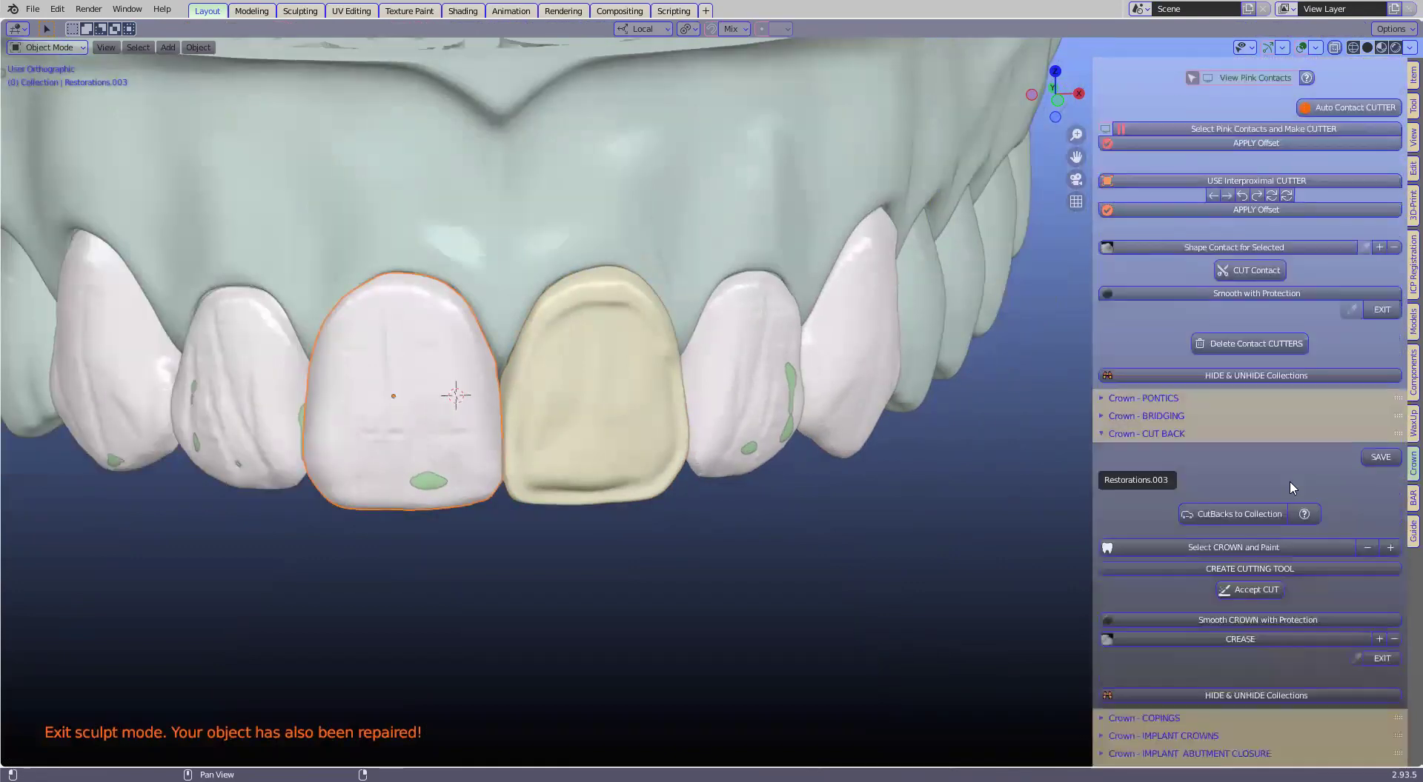
scroll(1144, 640, "down", 1)
left_click(1145, 688)
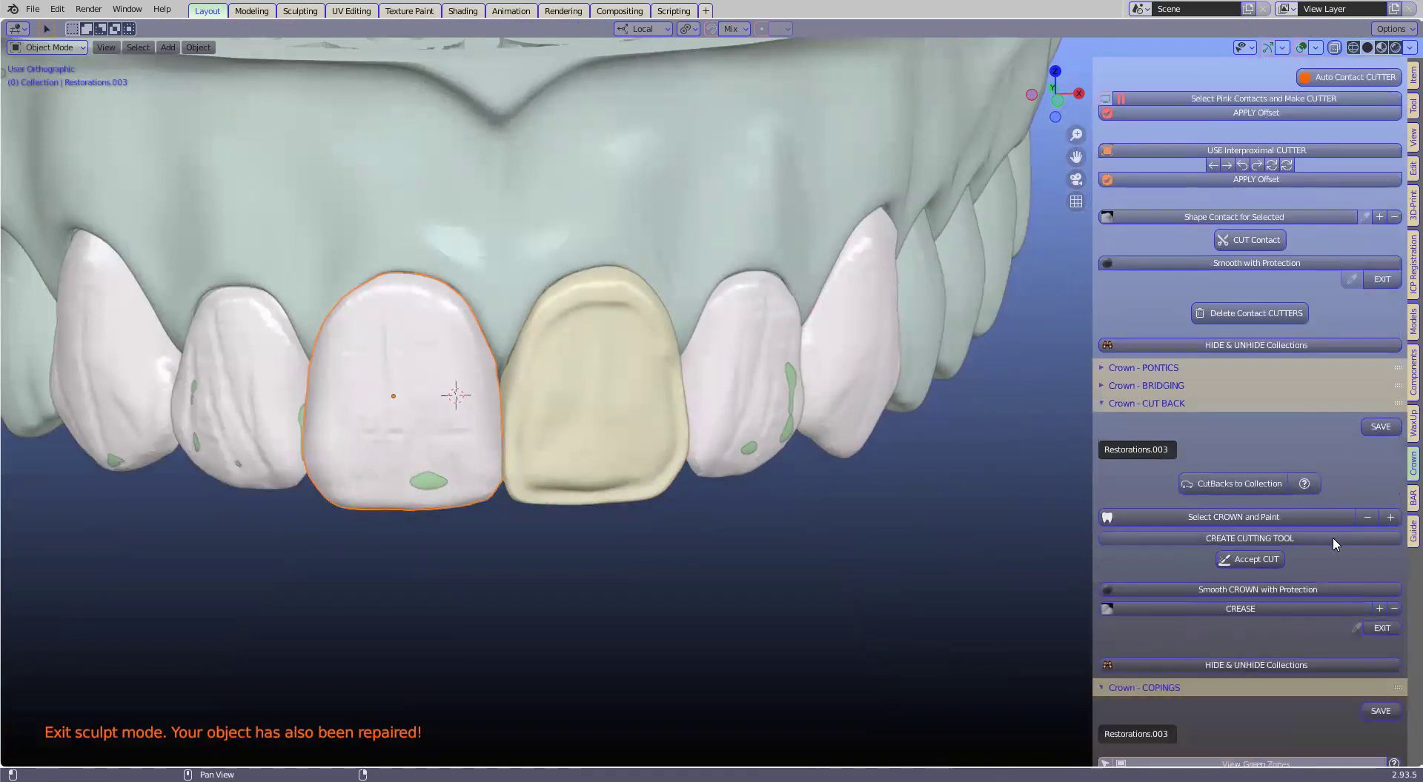
scroll(1332, 536, "down", 13)
scroll(1287, 602, "down", 2)
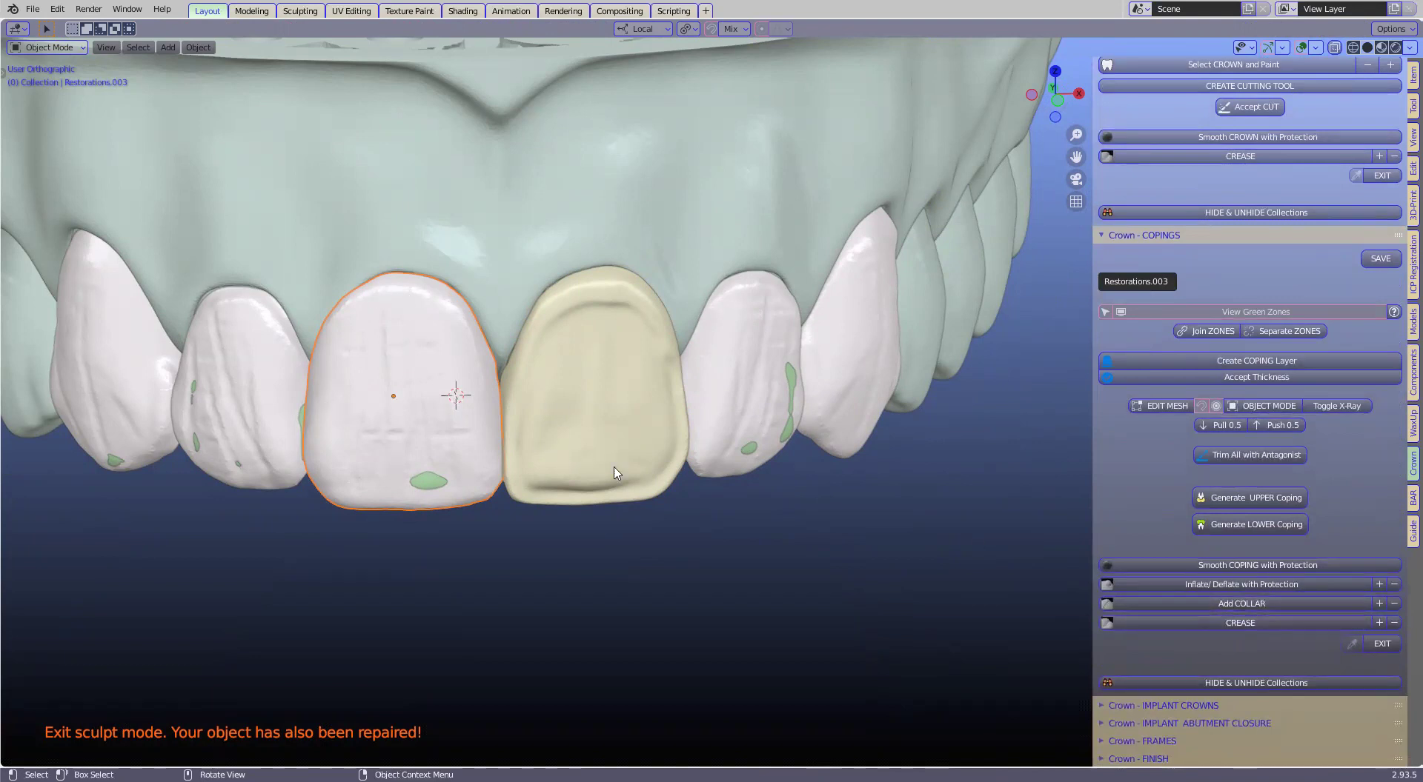
middle_click_drag(372, 490, 726, 465)
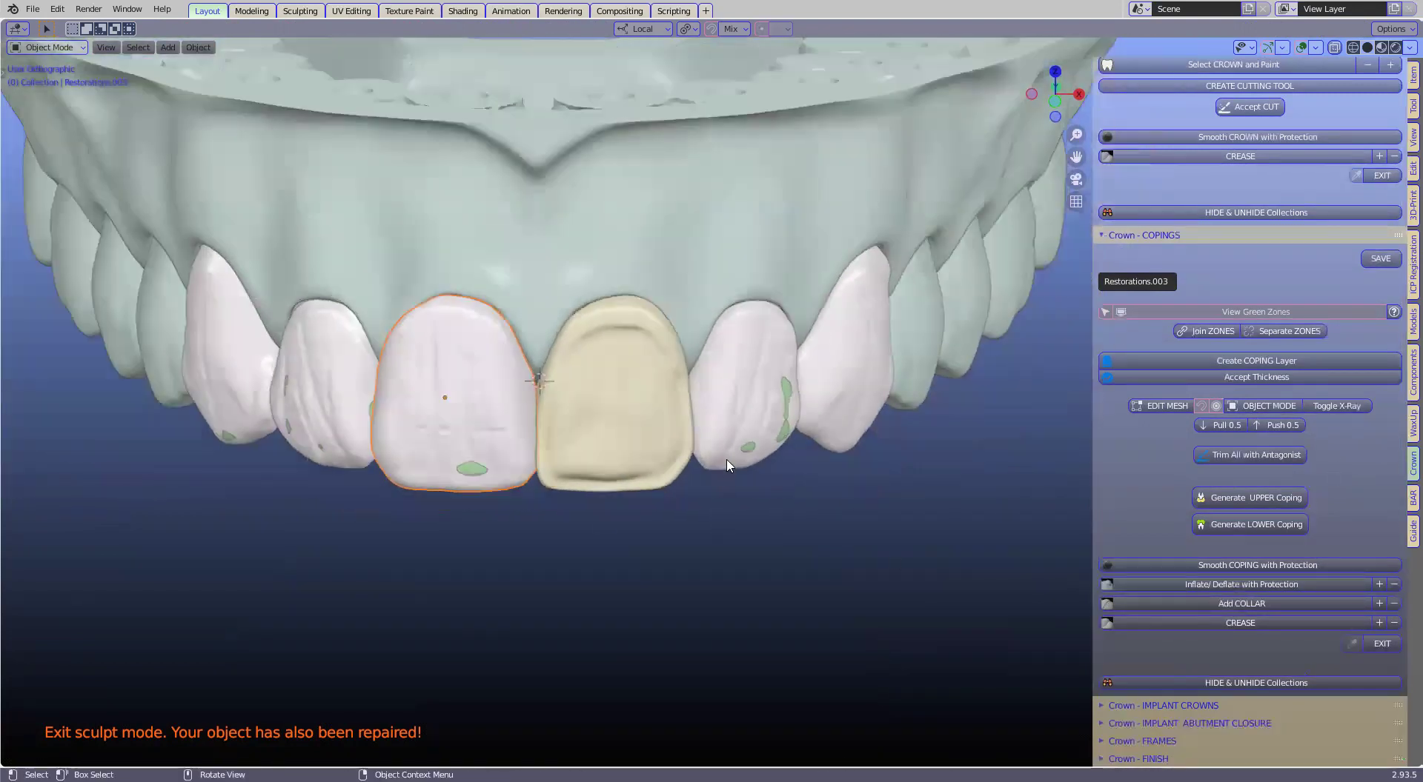
scroll(727, 460, "down", 4)
middle_click_drag(674, 376, 672, 365)
left_click(674, 371)
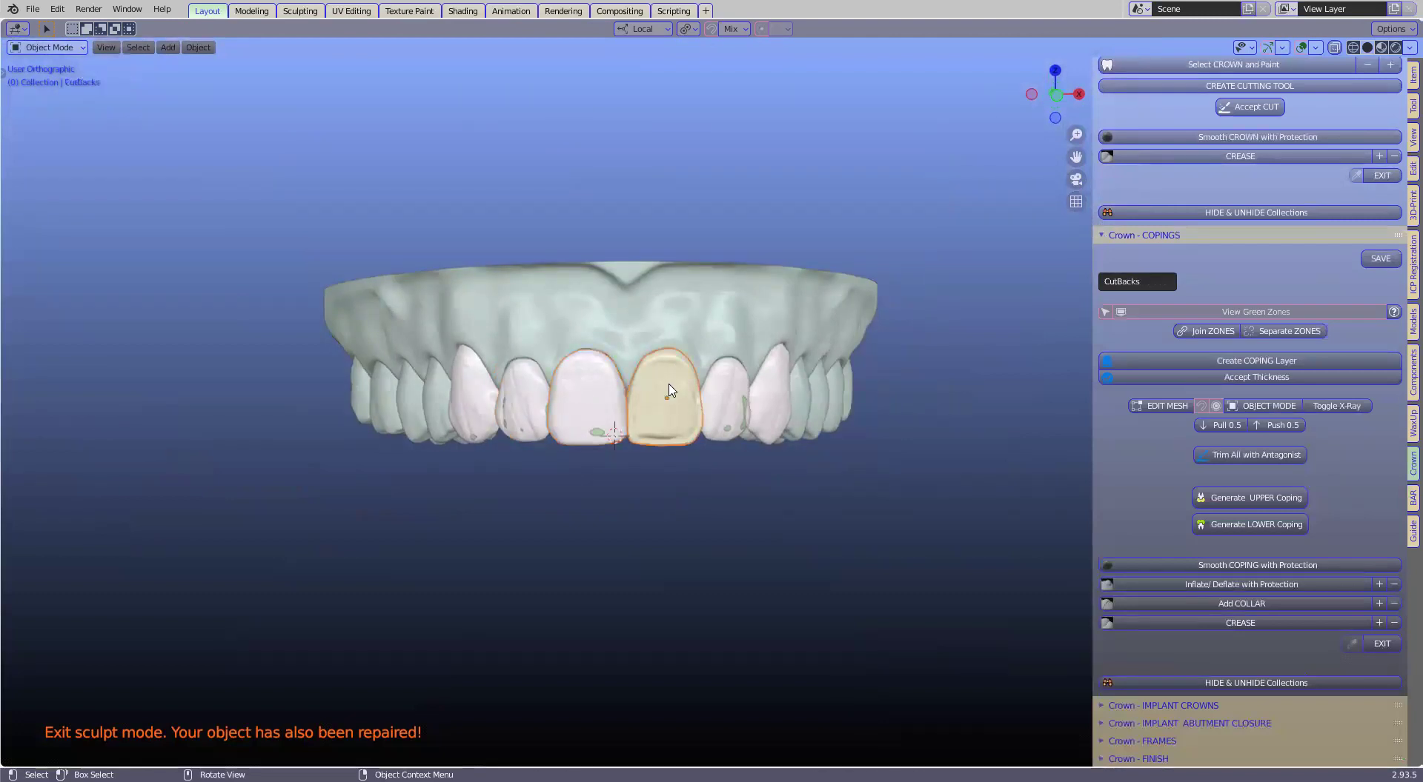
Step: Open the file spacer_zone_done.blend
left_click(32, 13)
left_click(67, 40)
left_click(741, 417)
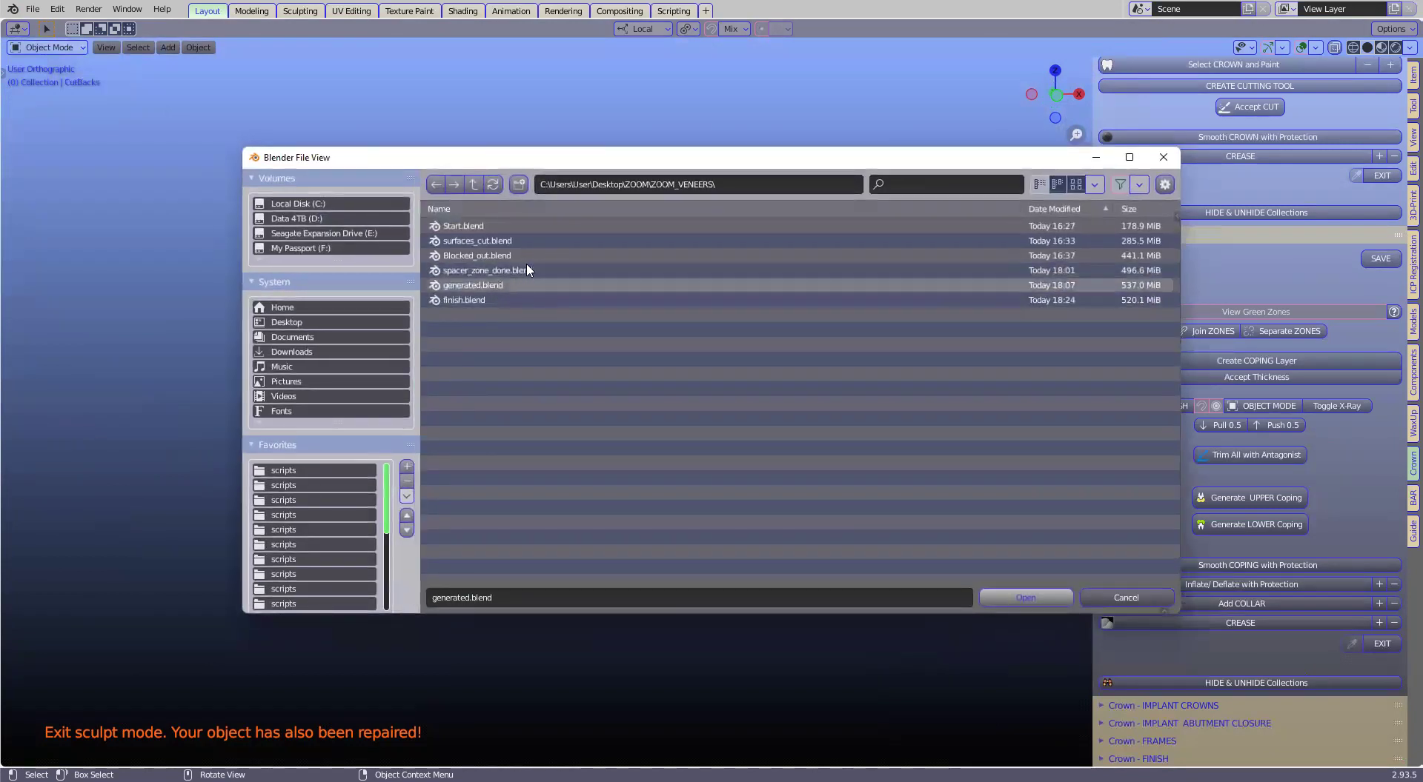
double_click(527, 271)
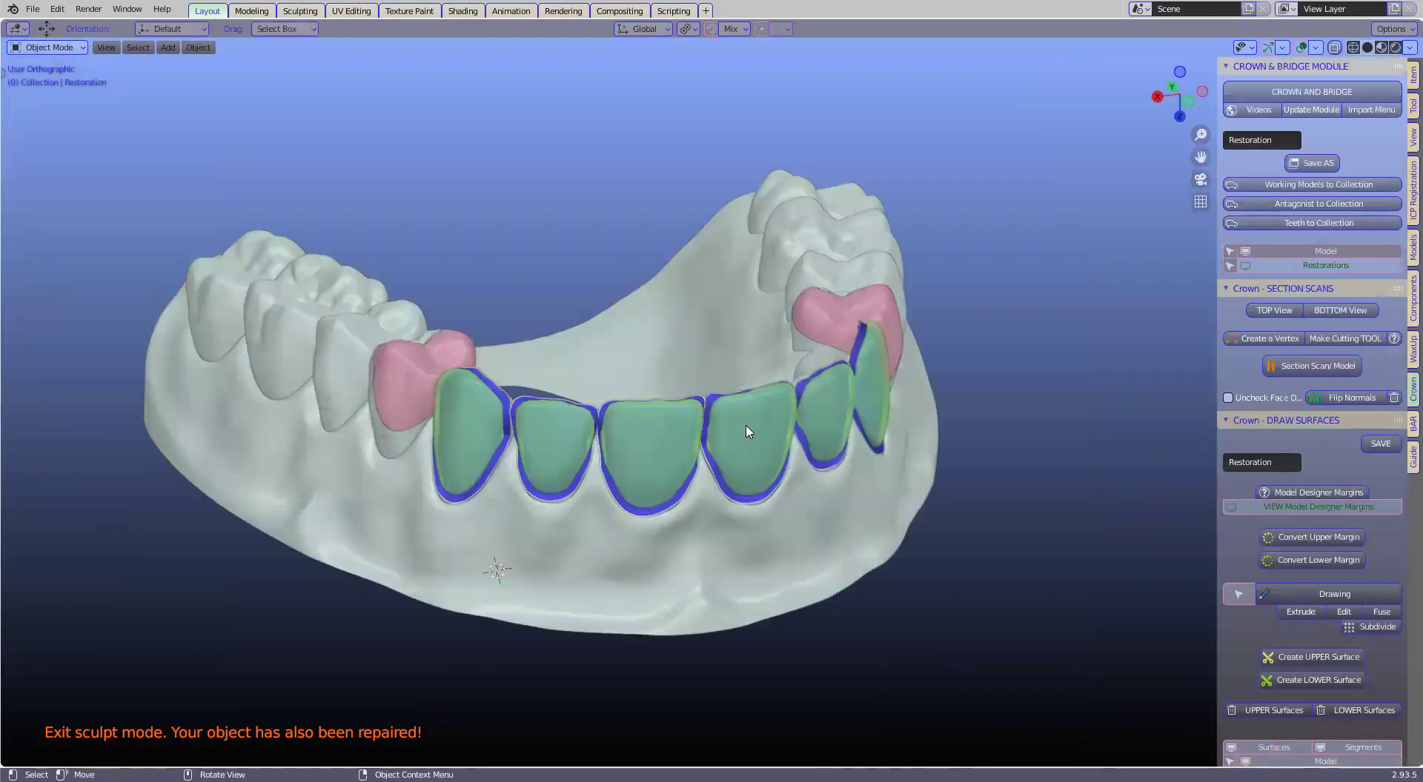
Step: Open the Copings section in the loaded case and select the green zone of a central incisor
left_click(747, 432)
middle_click_drag(947, 517, 911, 491)
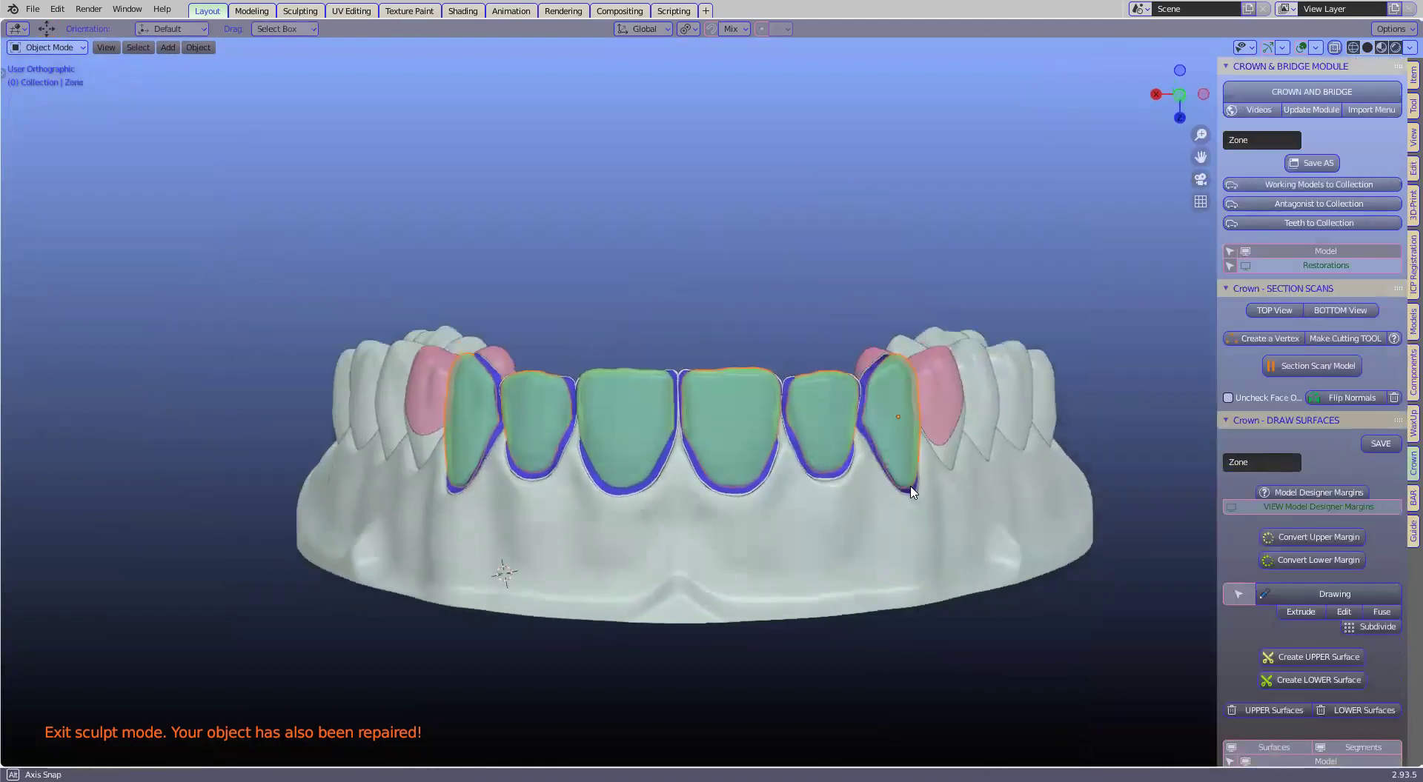
scroll(744, 474, "up", 3)
middle_click_drag(762, 480, 747, 466)
scroll(760, 480, "down", 1)
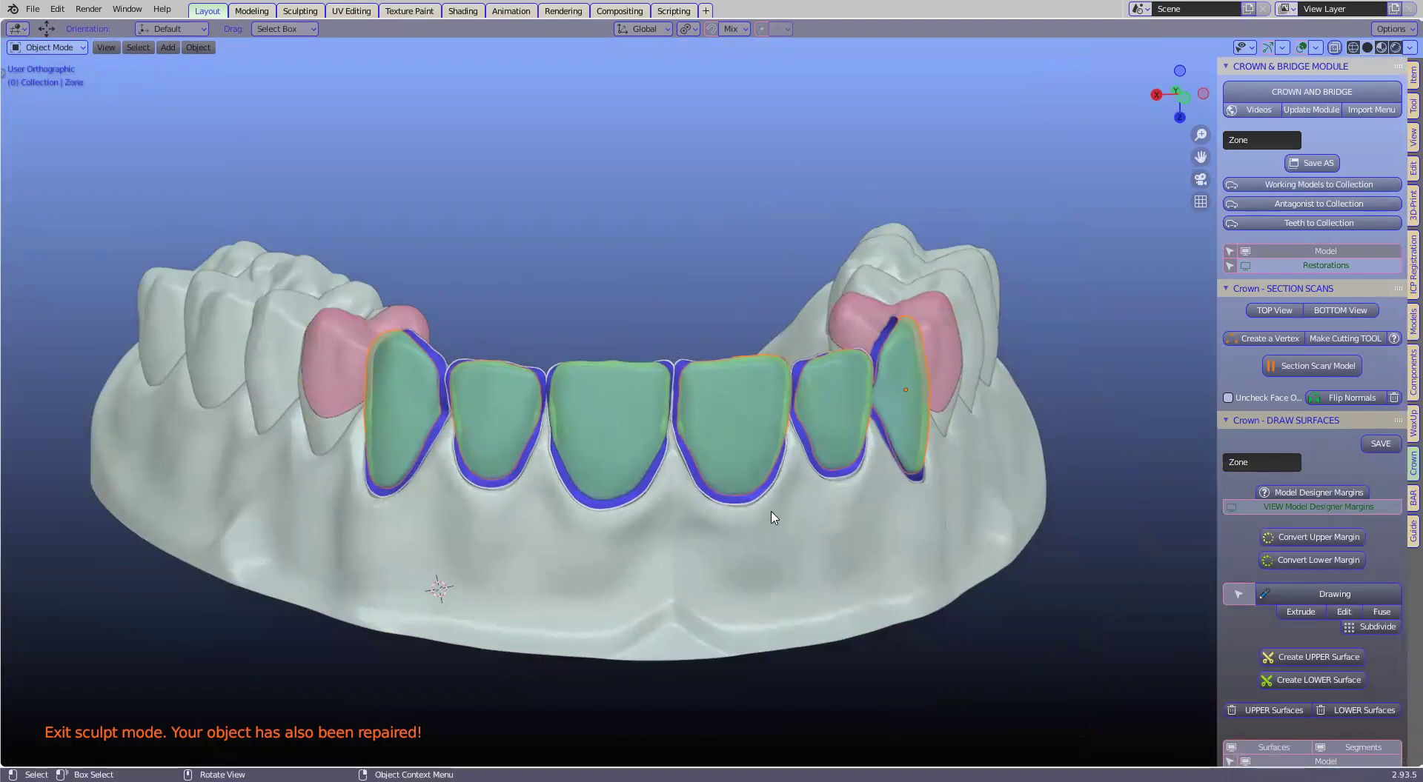
scroll(1334, 452, "down", 3)
scroll(1317, 460, "down", 8)
scroll(1318, 462, "down", 16)
scroll(1319, 466, "down", 17)
scroll(1319, 460, "down", 17)
scroll(1321, 467, "down", 16)
scroll(1316, 452, "down", 20)
left_click(729, 452)
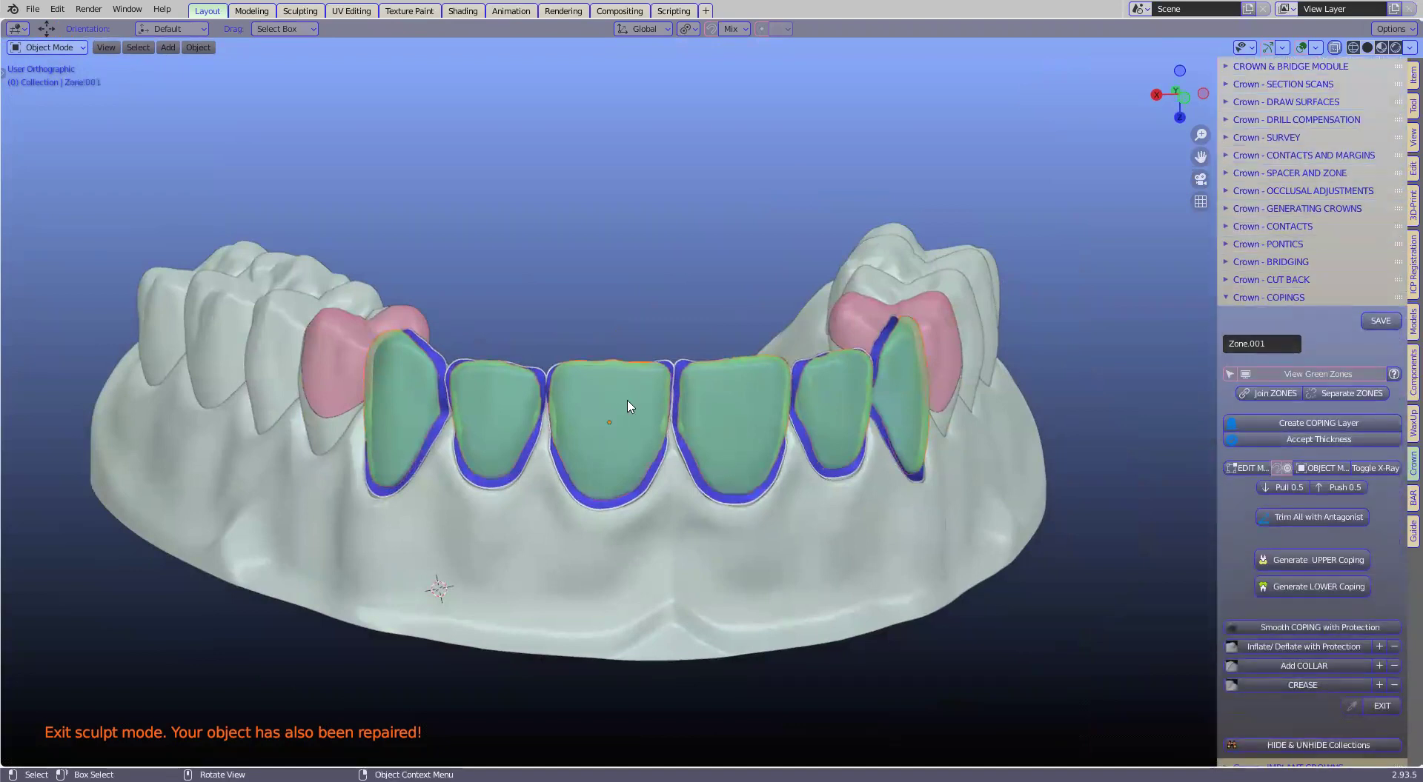
scroll(743, 386, "up", 2)
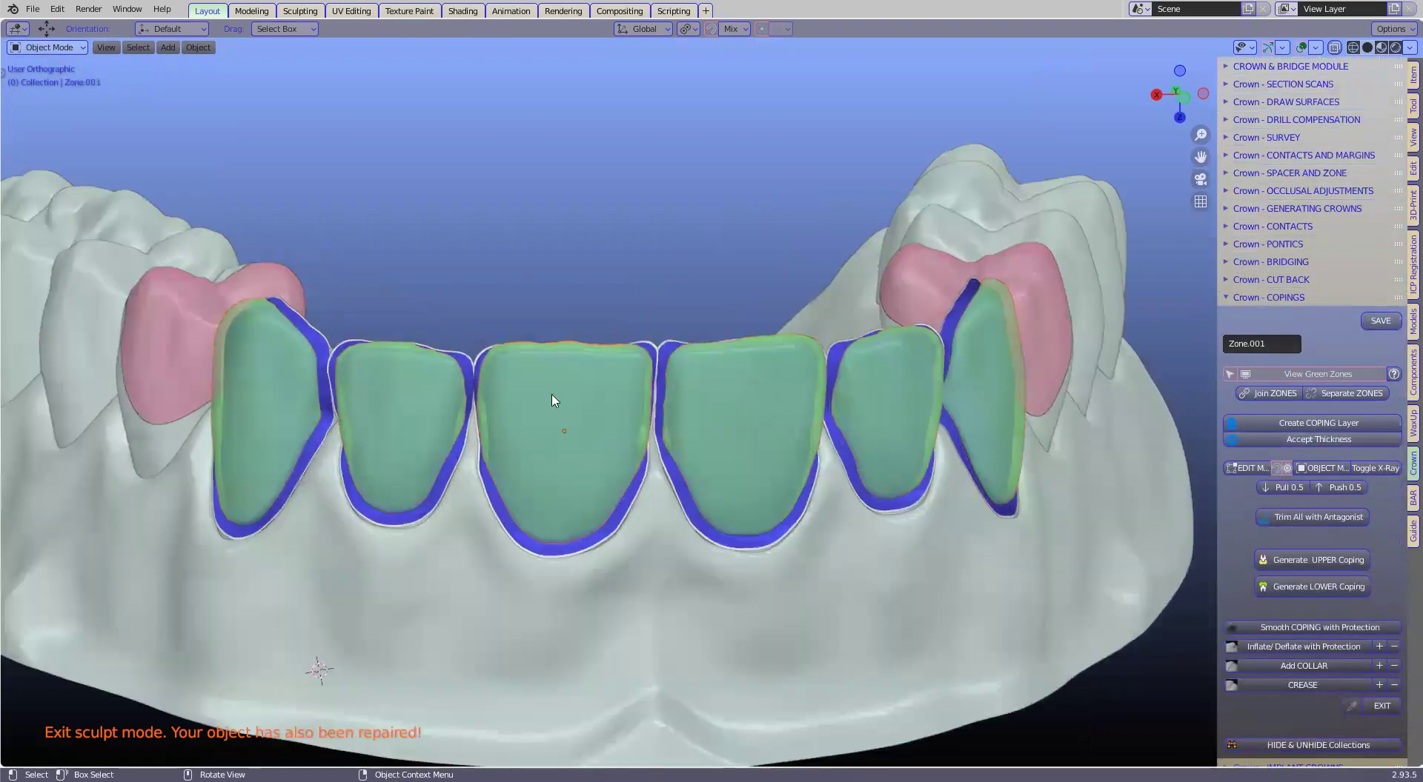
Step: Create a coping layer from the selected central incisor zone and accept a 0.5 mm coping thickness
middle_click_drag(552, 396, 1000, 408)
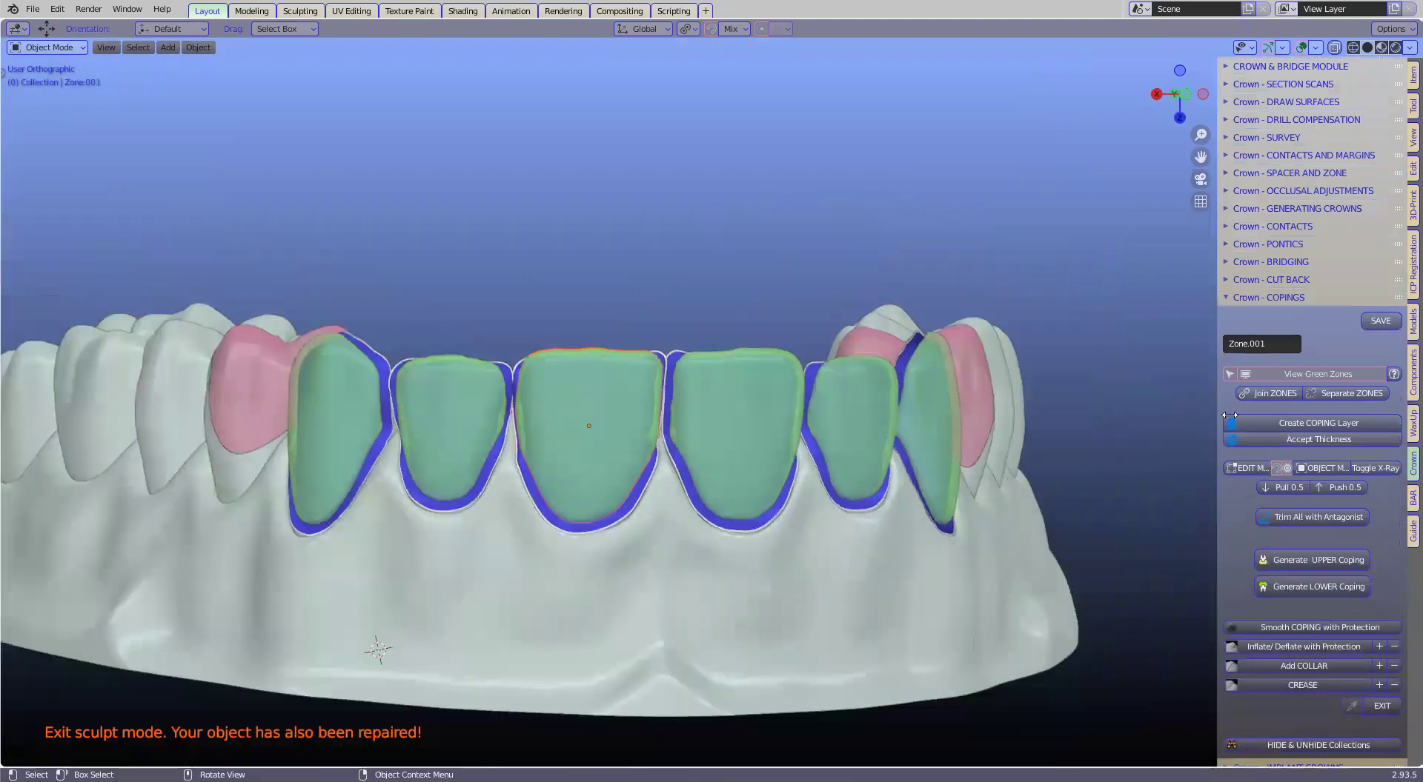
left_click(1310, 423)
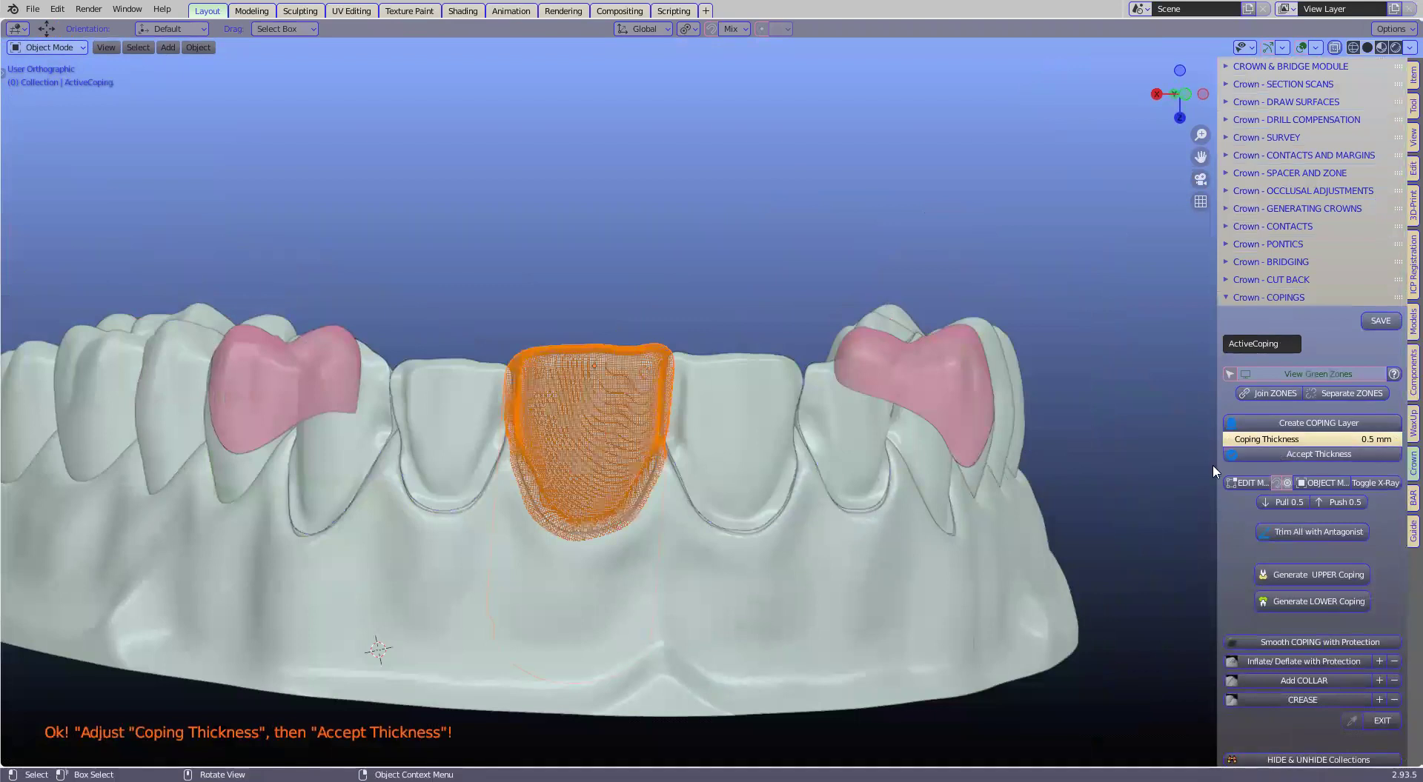
left_click_drag(1189, 469, 1061, 491)
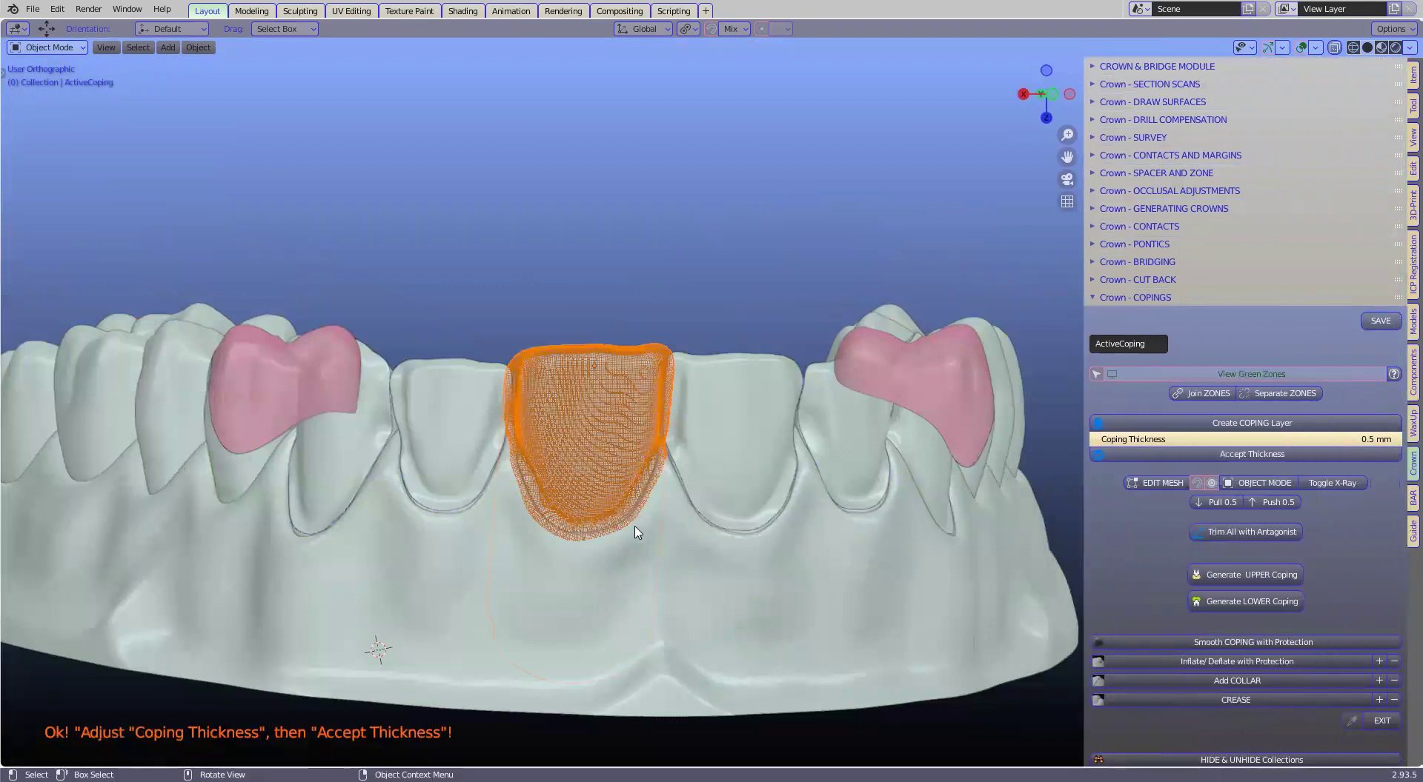
scroll(636, 532, "up", 2)
scroll(603, 520, "up", 2)
middle_click_drag(316, 645, 1204, 506)
middle_click_drag(1043, 503, 671, 546)
left_click(1204, 455)
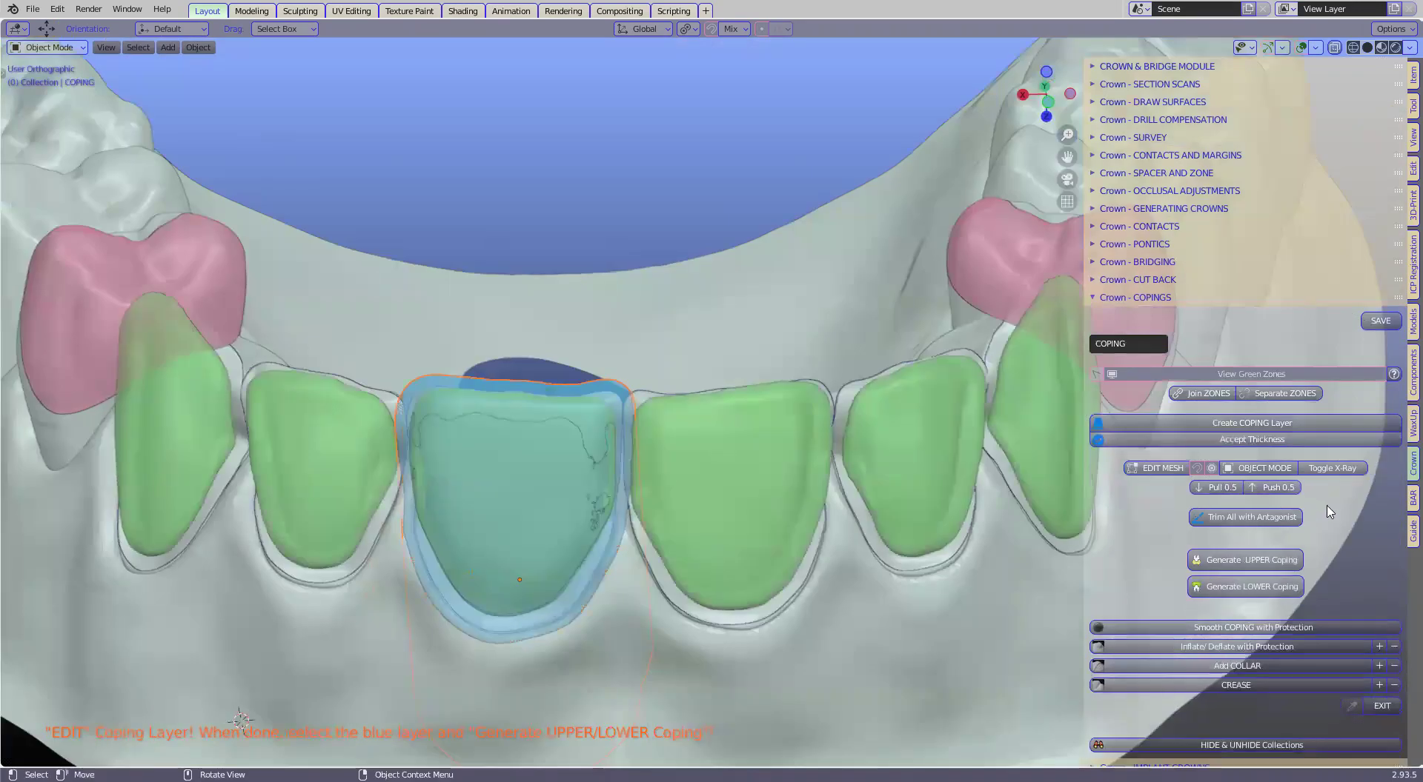
Step: Generate the upper coping from the blue layer on the central incisor
left_click(1246, 564)
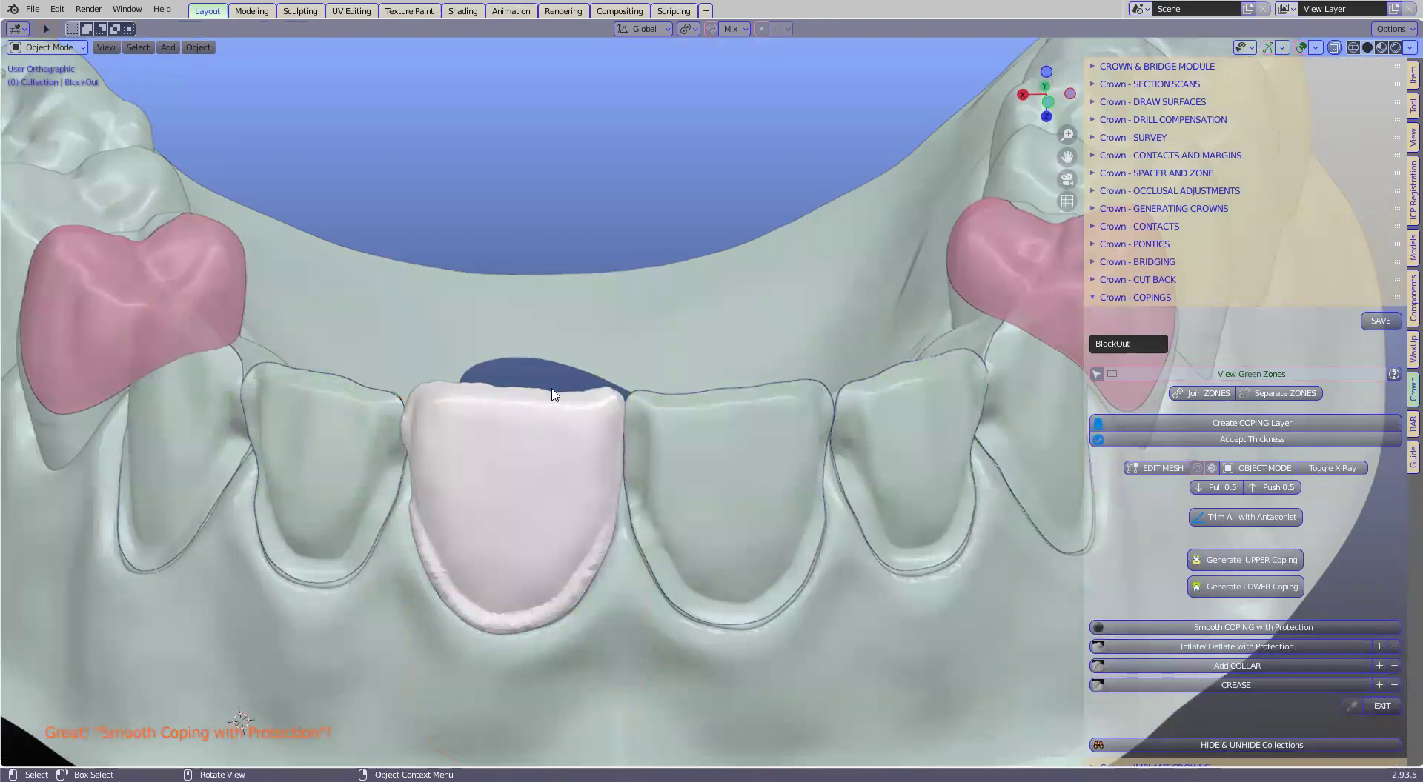
scroll(528, 424, "up", 4)
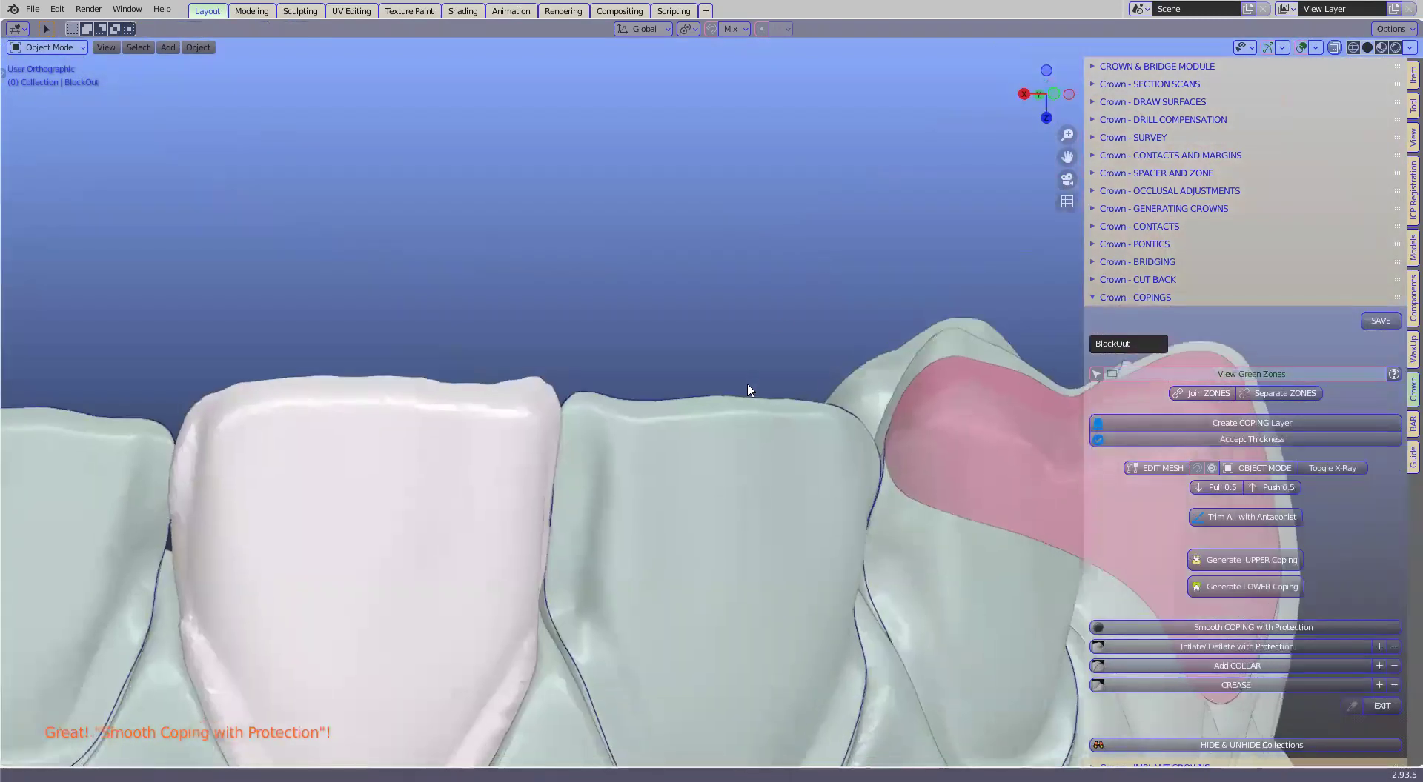
middle_click_drag(823, 664, 1072, 503, "shift")
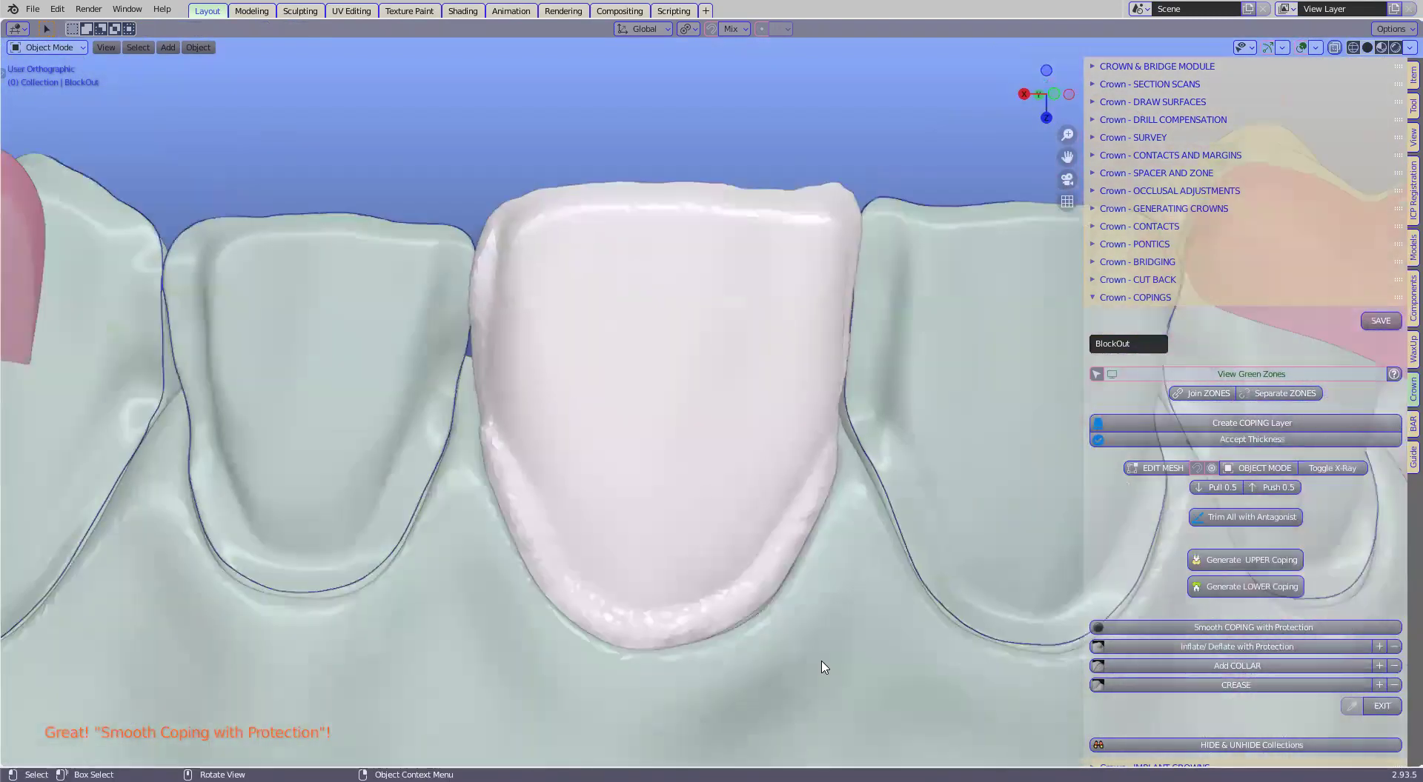
Step: Hide the gum model around the prepared teeth and select the generated coping
left_click(786, 633)
key("h")
left_click(837, 549)
middle_click_drag(874, 508, 754, 571)
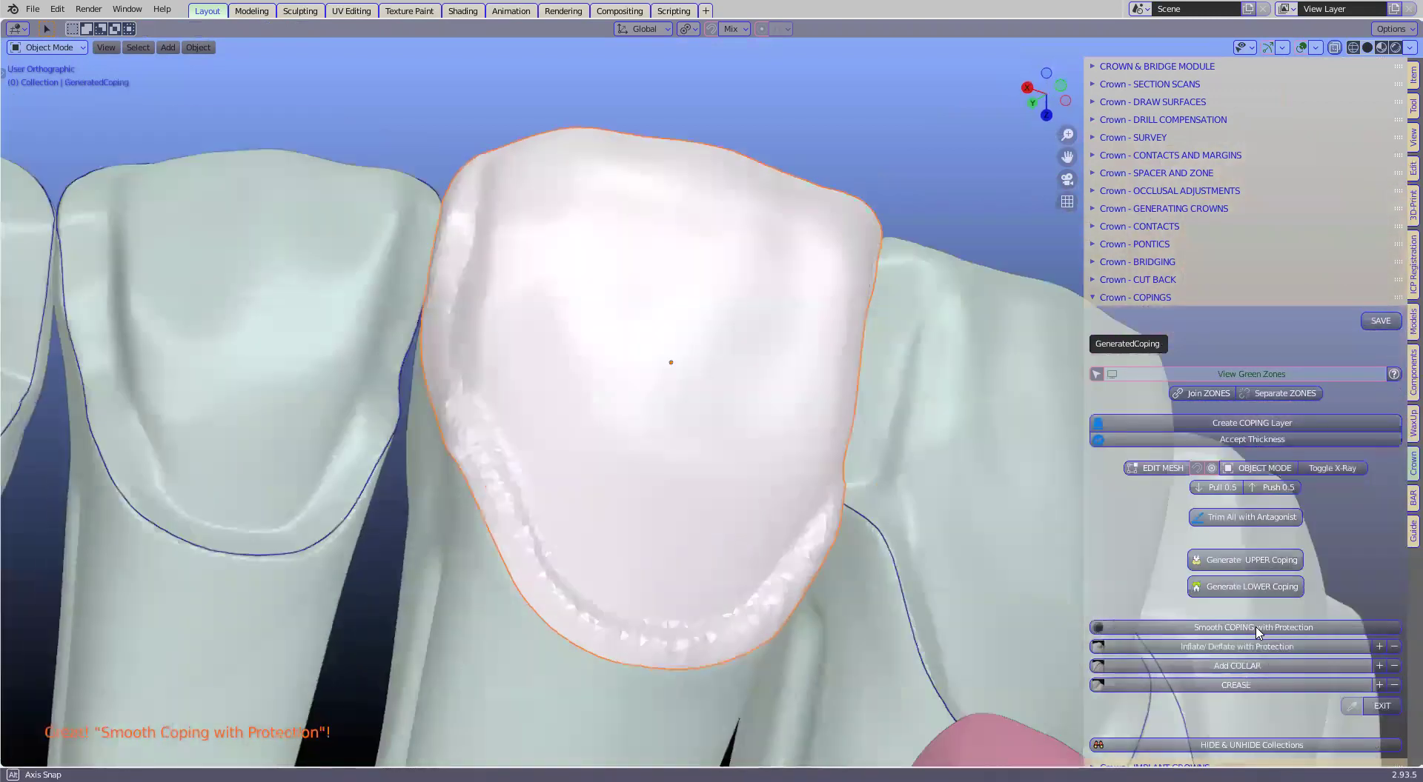
Step: Smooth the rough border of the coping with protection and exit sculpting
left_click(1258, 630)
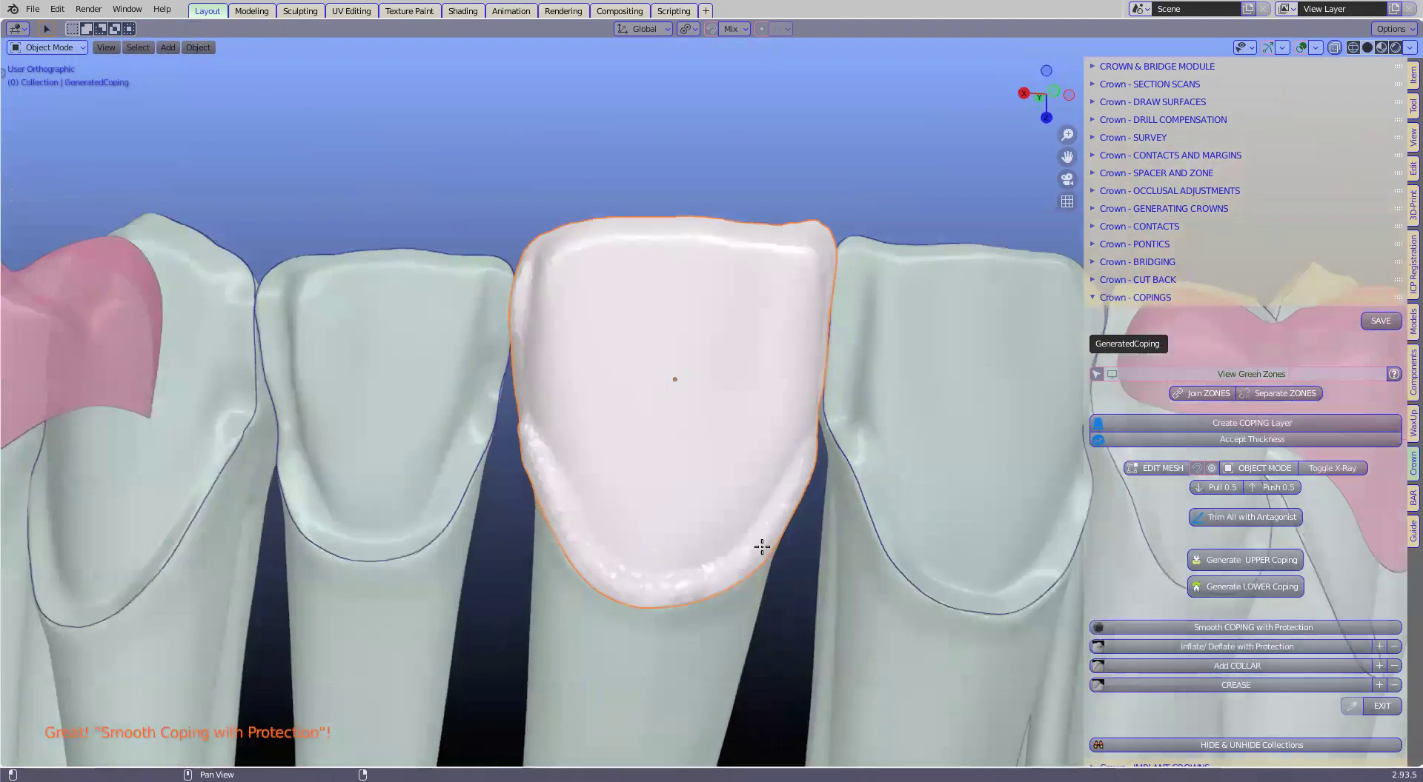
middle_click_drag(654, 521, 589, 404)
mouse_move(702, 368)
middle_mouse_down()
mouse_move(753, 340)
mouse_move(675, 521)
mouse_move(638, 483)
mouse_move(518, 585)
mouse_move(644, 402)
mouse_move(924, 368)
mouse_move(874, 387)
mouse_move(667, 289)
mouse_move(714, 398)
mouse_move(721, 470)
mouse_move(762, 437)
mouse_move(683, 476)
mouse_move(947, 576)
mouse_move(895, 570)
middle_mouse_up()
middle_click_drag(825, 607, 883, 425)
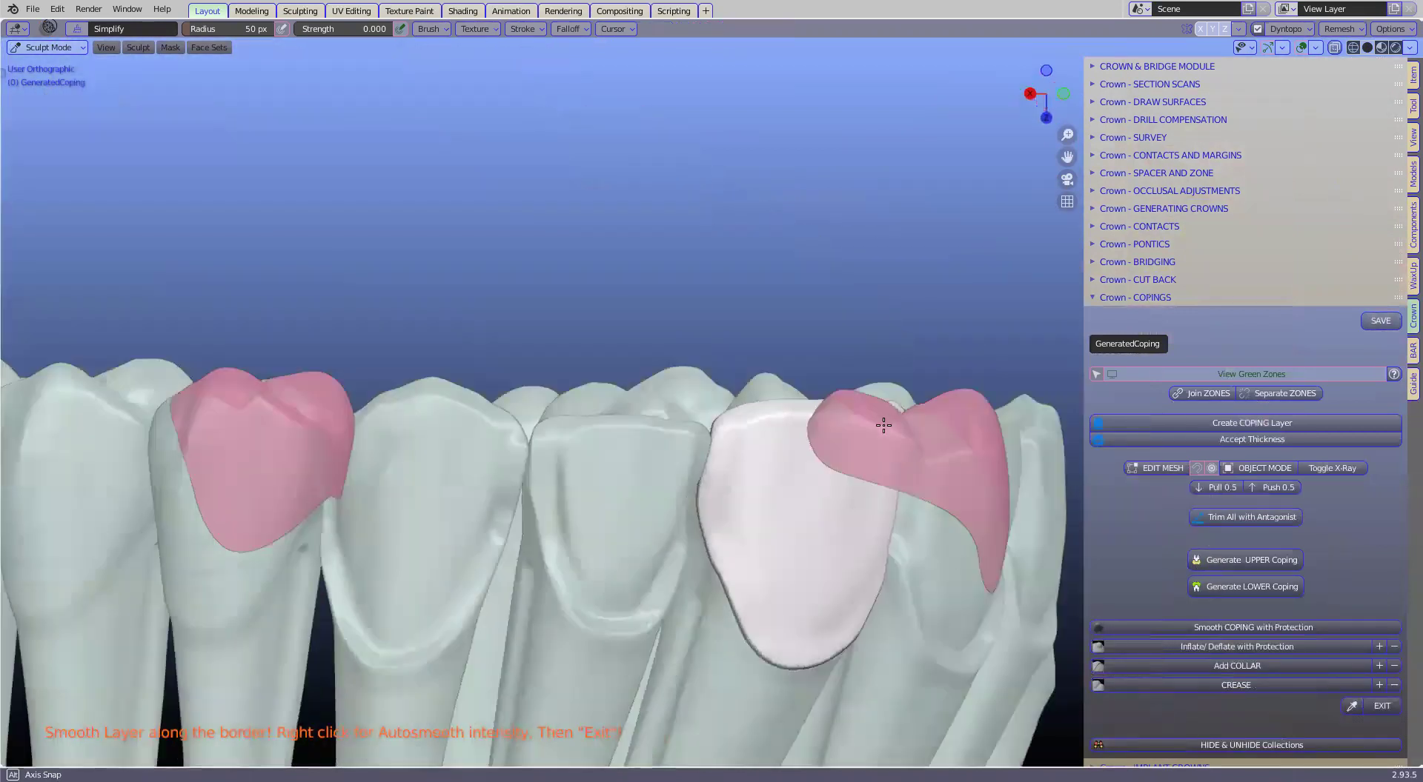
middle_click_drag(1383, 695, 730, 488)
mouse_move(550, 328)
middle_mouse_down()
mouse_move(597, 378)
mouse_move(574, 343)
mouse_move(575, 375)
mouse_move(580, 348)
mouse_move(529, 267)
middle_mouse_up()
key("KP_Decimal")
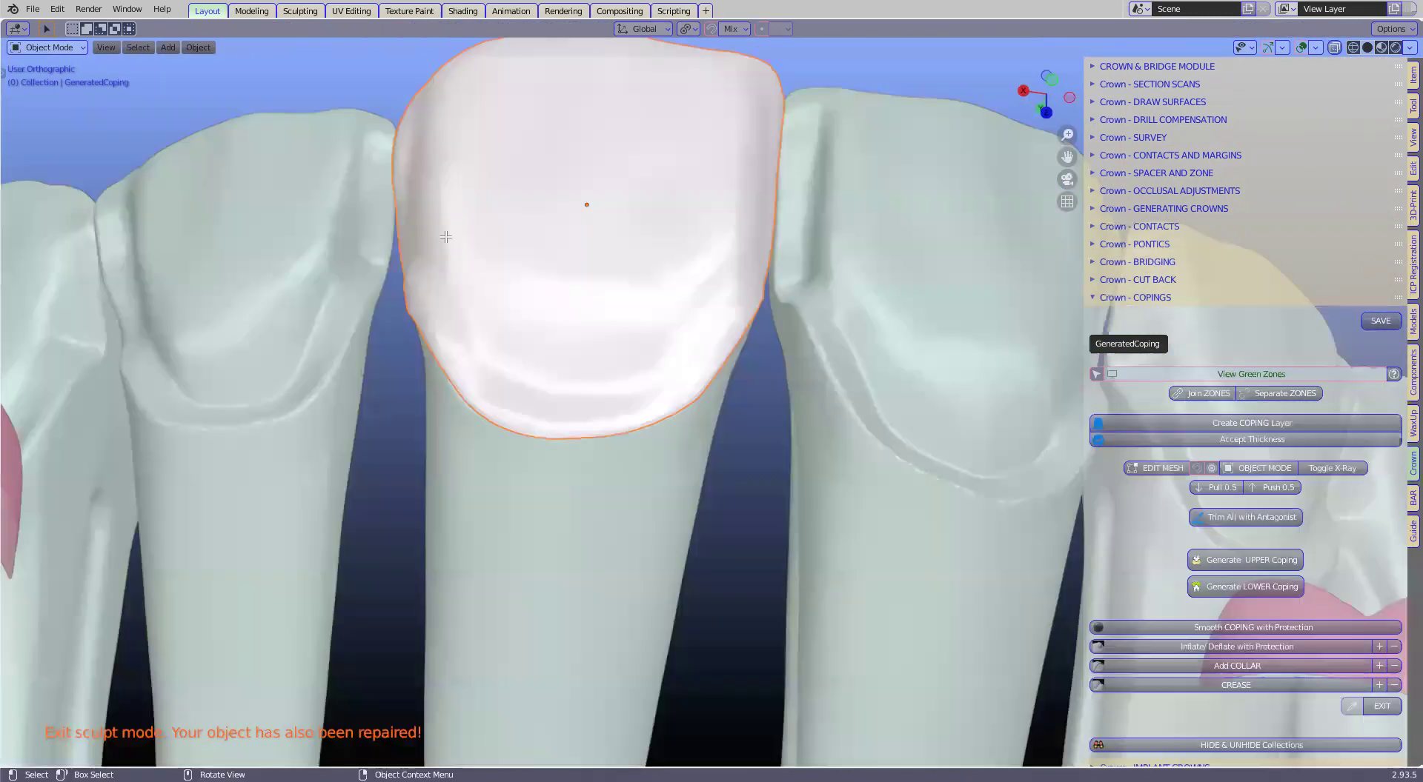
Step: Examine the coping's mesh and the fit of its margin around the prepared tooth from the front and back
key("Tab")
middle_click_drag(554, 385, 496, 457)
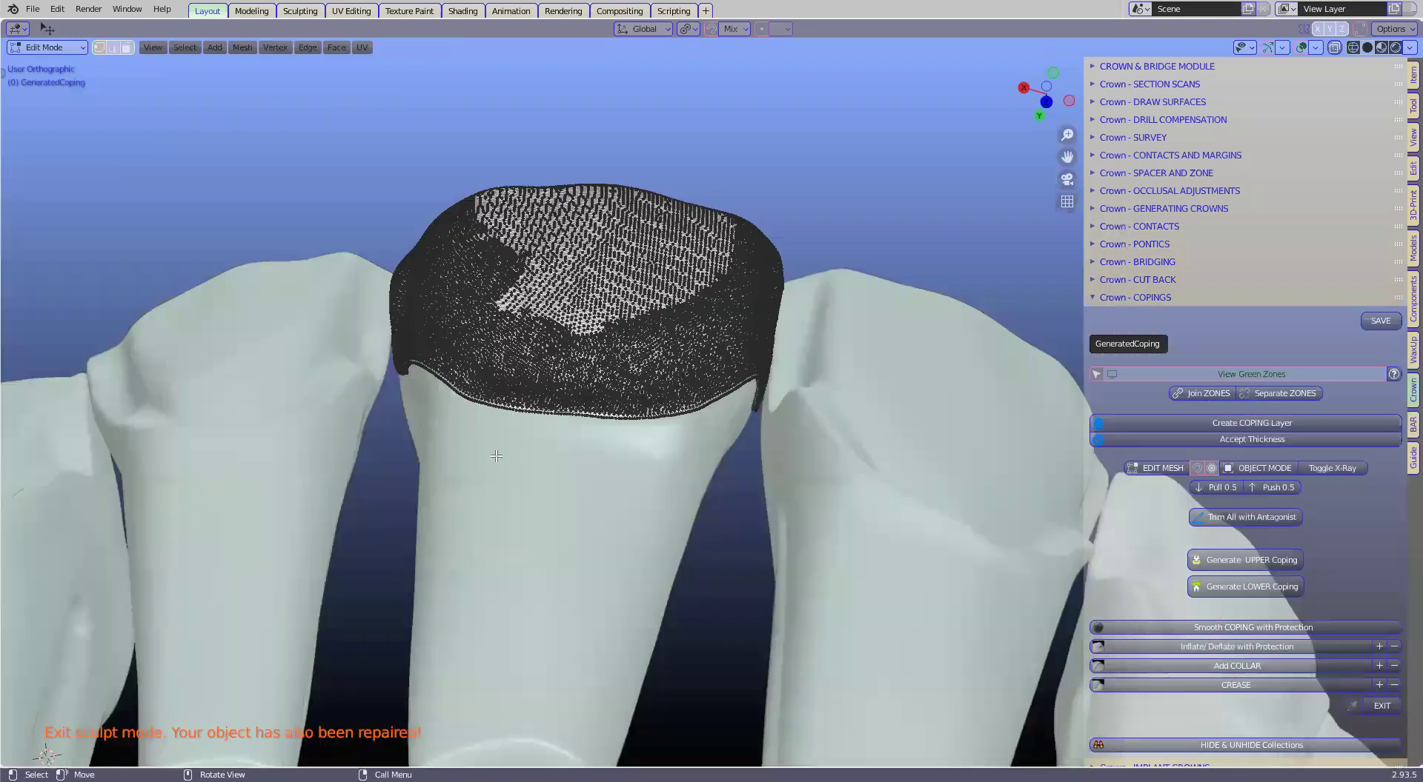
middle_click_drag(764, 375, 681, 371)
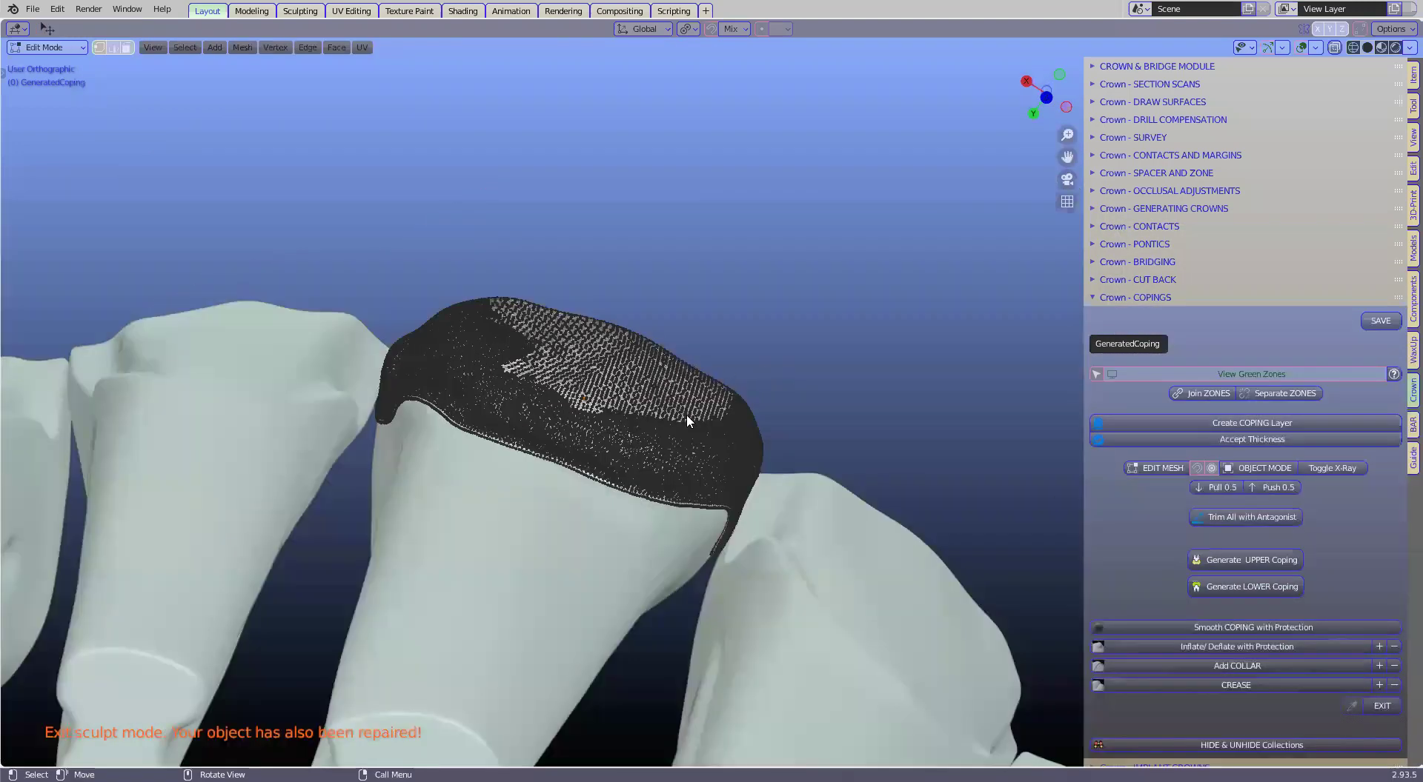
scroll(1236, 745, "up", 4)
middle_click_drag(1236, 745, 1236, 752, "shift")
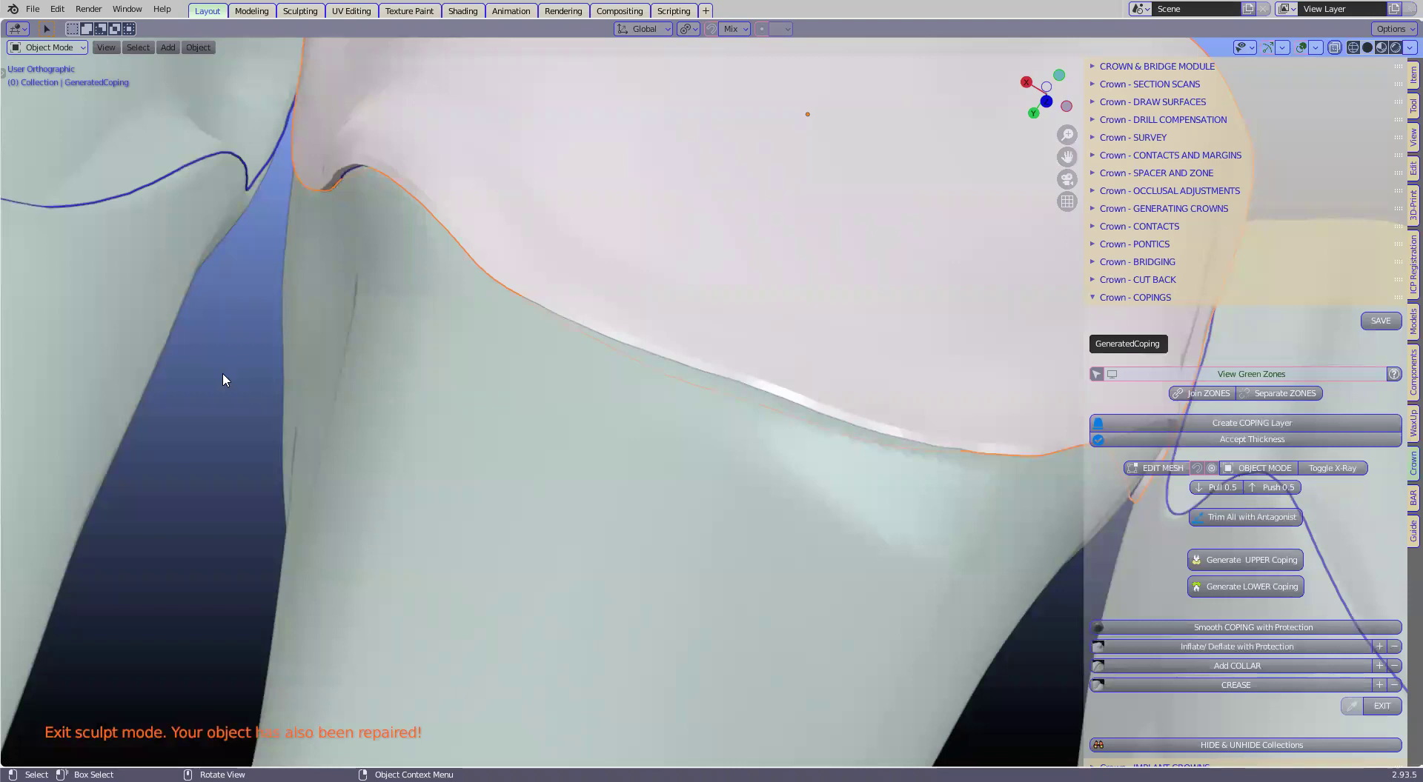
middle_click_drag(121, 334, 163, 363)
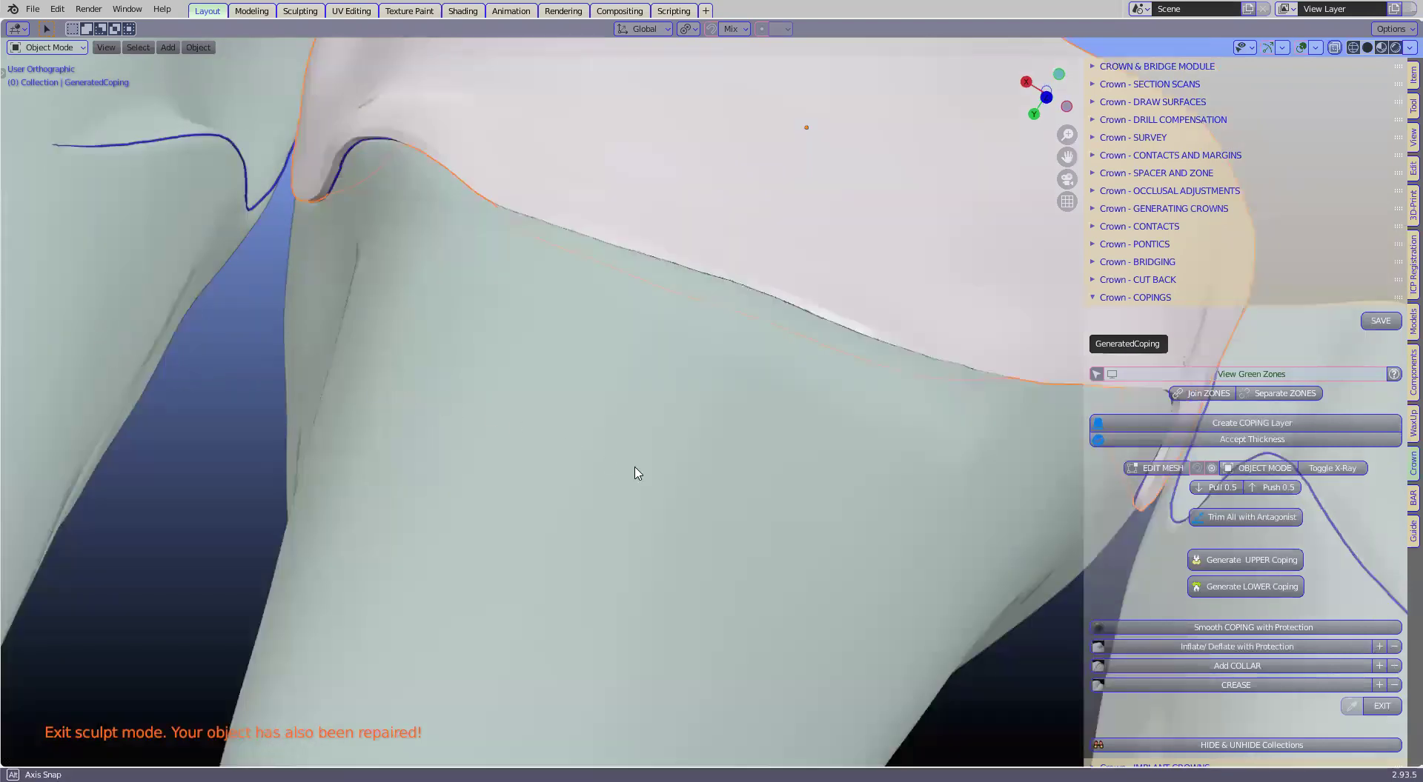
middle_click_drag(635, 467, 783, 522, "shift")
scroll(889, 501, "up", 2)
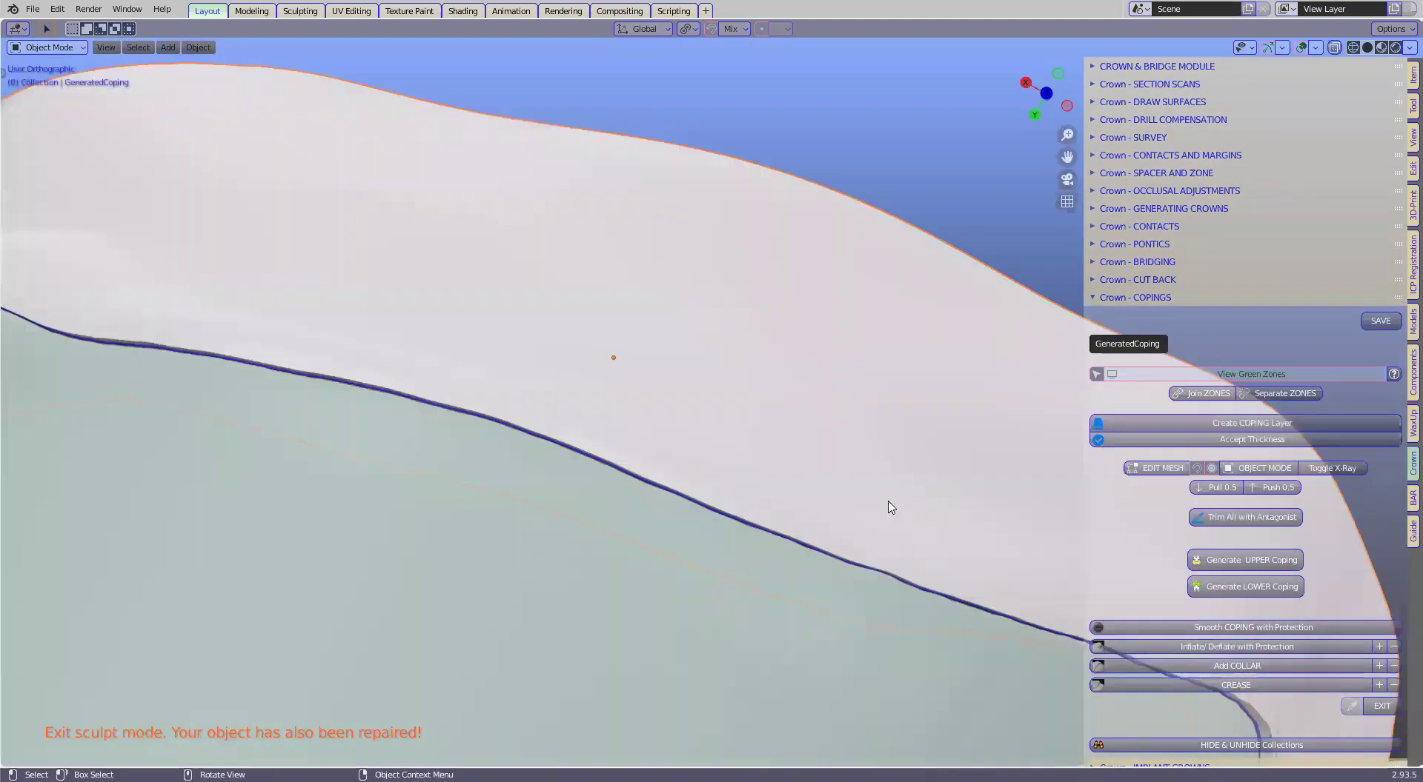
scroll(593, 134, "down", 5)
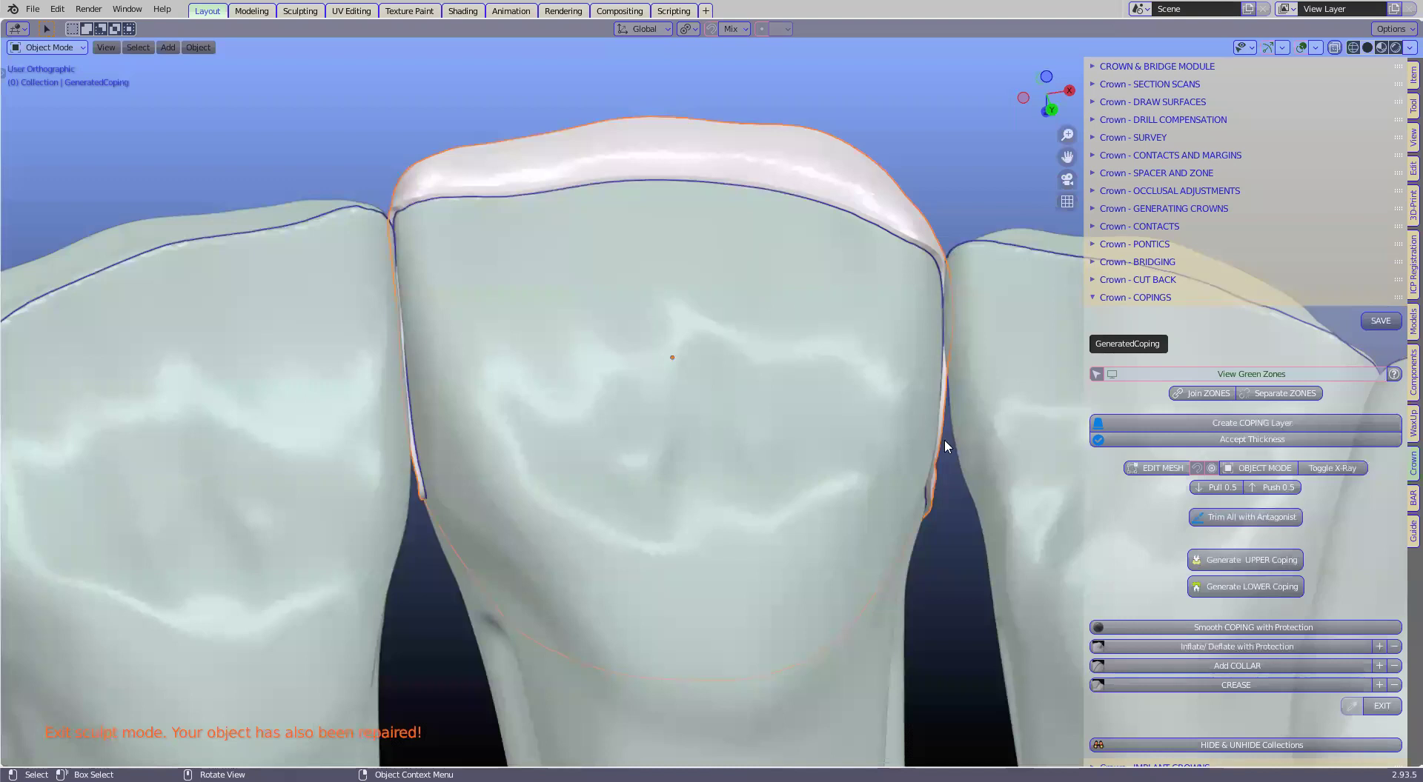
scroll(945, 441, "up", 3)
middle_click_drag(941, 438, 701, 323)
middle_click_drag(583, 254, 664, 276)
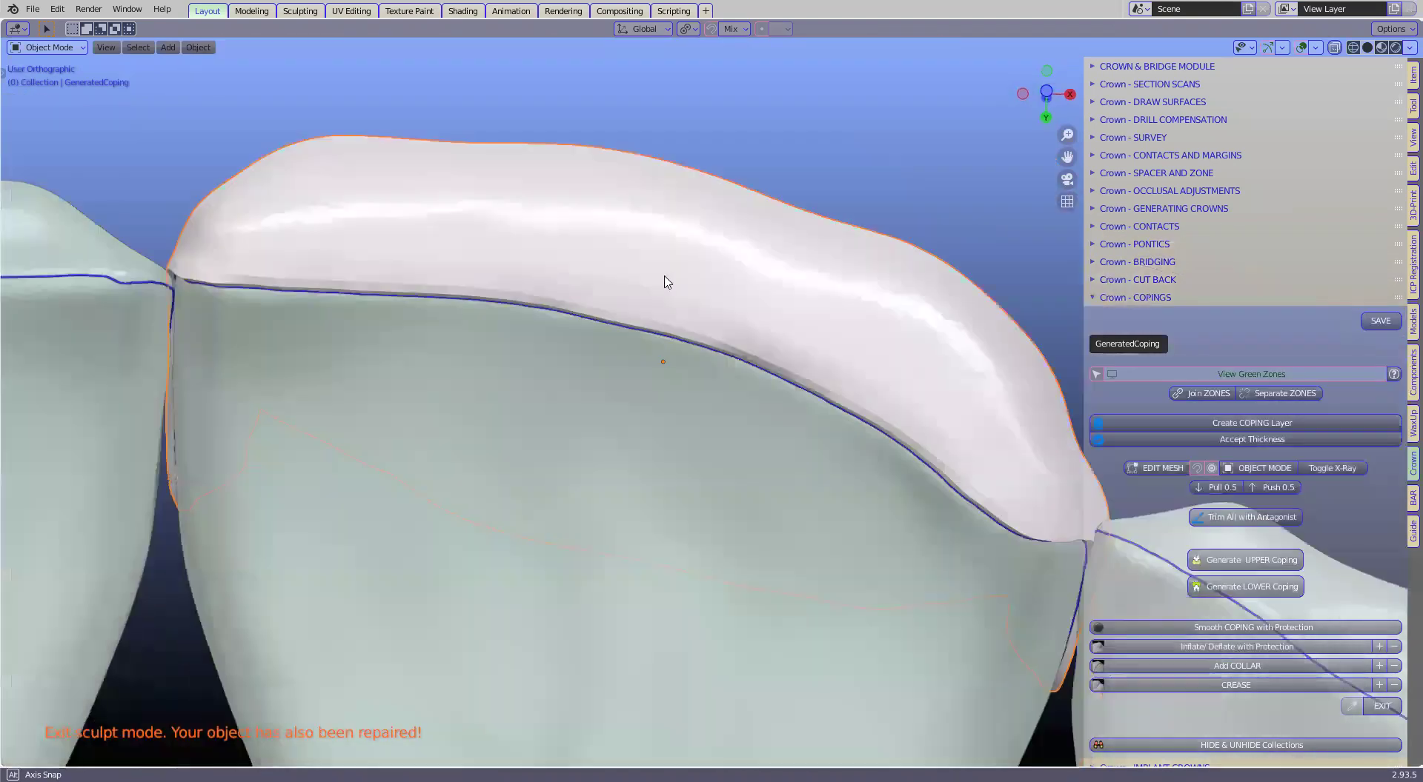
scroll(667, 330, "down", 3)
scroll(656, 319, "down", 2)
scroll(632, 488, "down", 2)
Step: Clip the view to a thin vertical slice through the coping and its tooth, seen from the side
left_click(634, 489)
scroll(633, 485, "down", 3)
left_click(633, 485)
middle_click_drag(644, 486, 756, 422)
scroll(695, 403, "down", 1)
scroll(671, 412, "down", 1)
key("b")
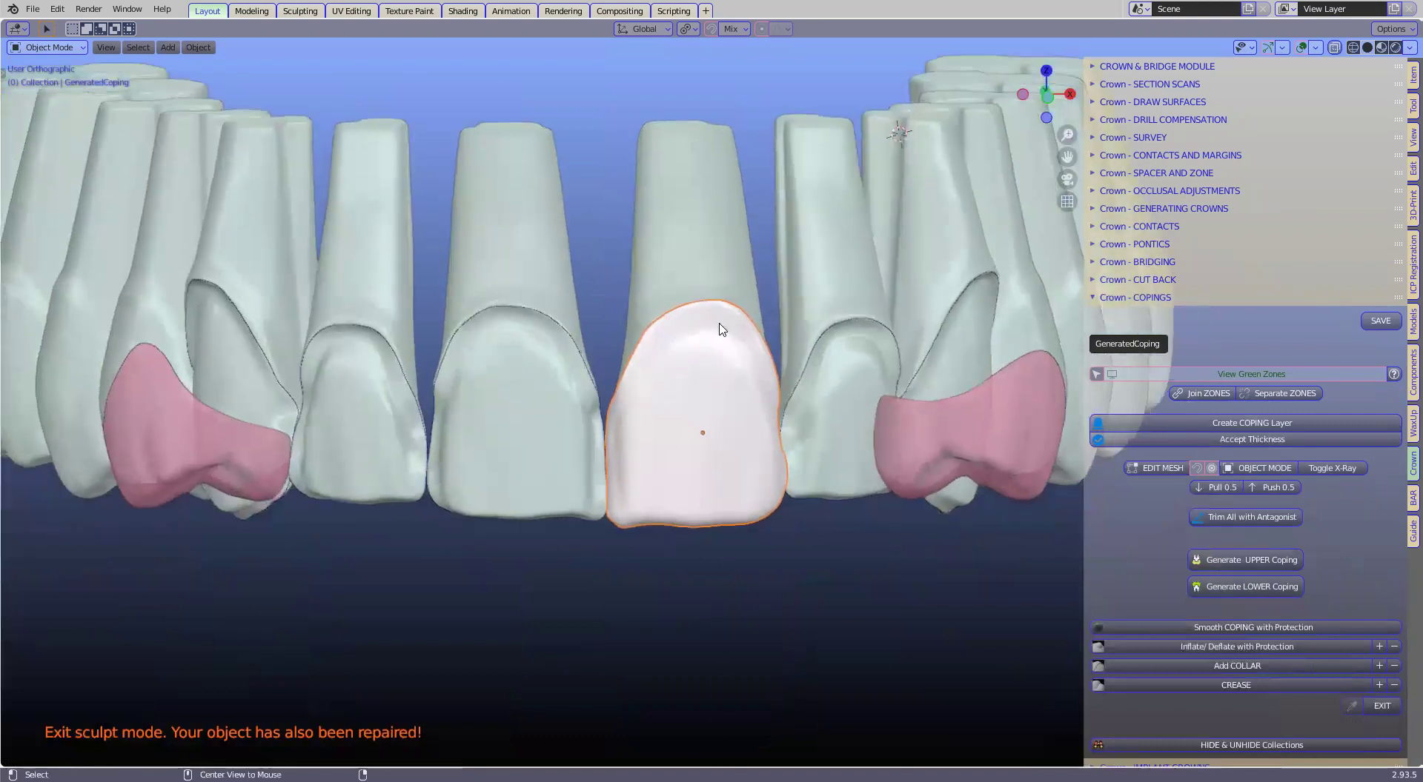
left_click_drag(692, 522, 715, 615)
middle_click_drag(777, 573, 755, 539)
scroll(779, 548, "up", 4)
scroll(753, 527, "up", 5)
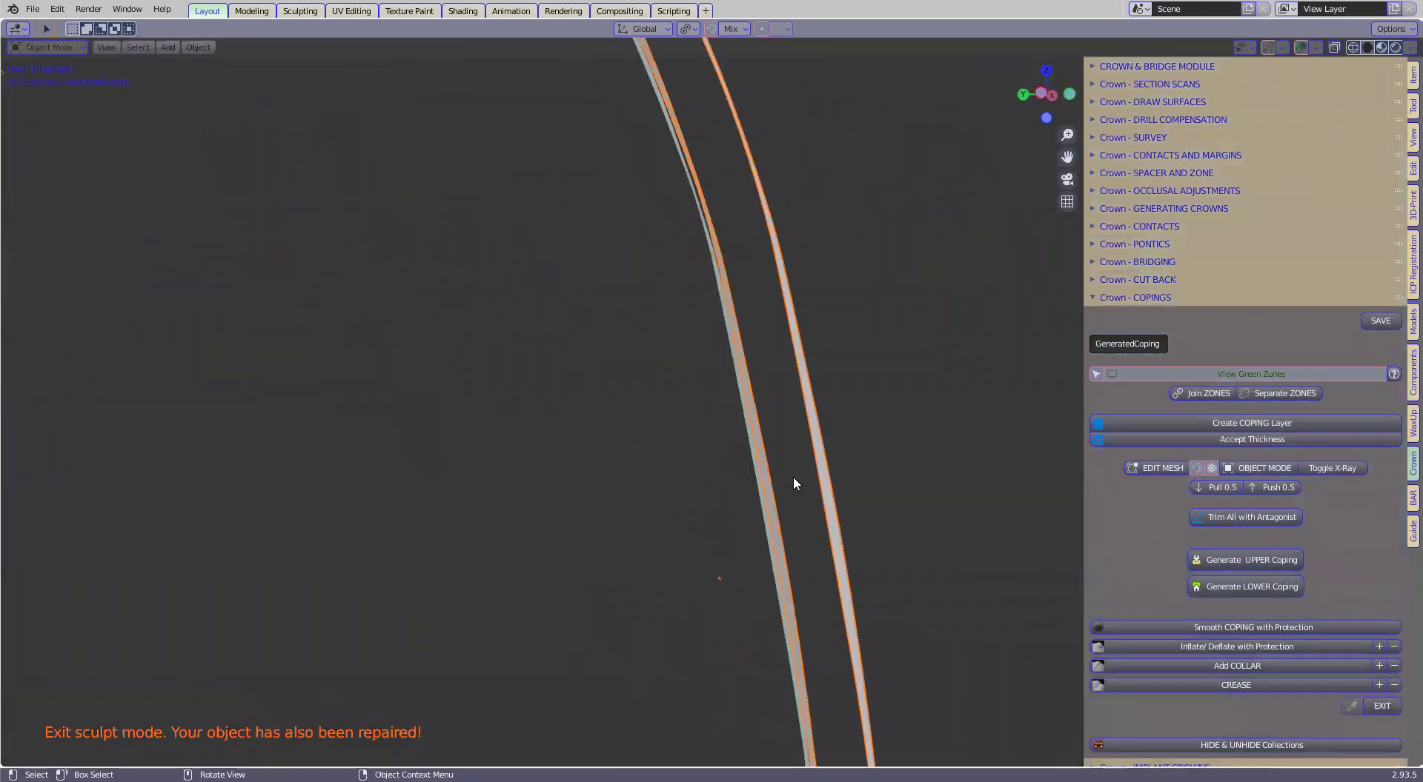
Step: Examine the spacer gap, wall thickness and margin contact of the coping along the cross-section
middle_click_drag(791, 480, 798, 486)
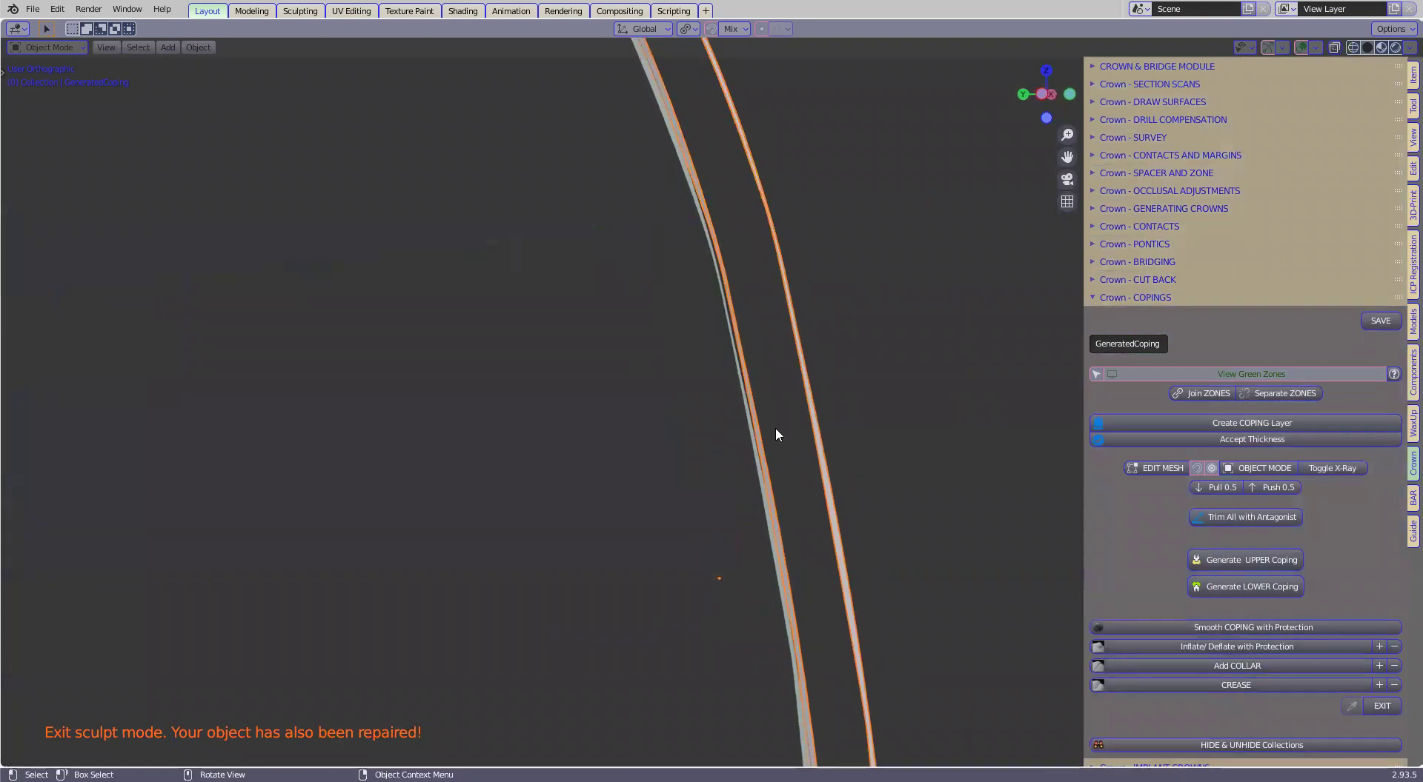
scroll(785, 415, "up", 3)
scroll(805, 399, "up", 5)
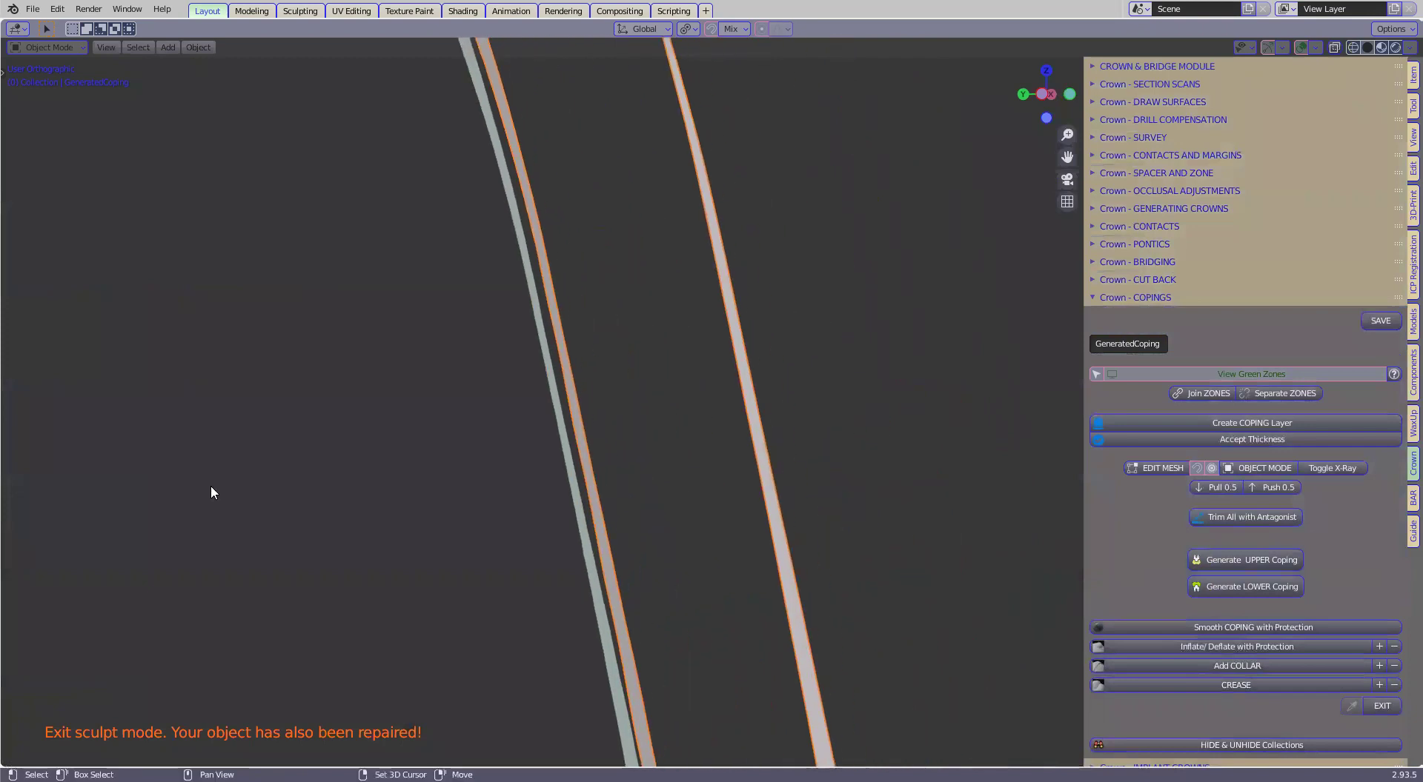
scroll(315, 449, "up", 2)
scroll(316, 447, "up", 1)
scroll(527, 442, "down", 2)
scroll(571, 430, "down", 4)
middle_click_drag(669, 475, 704, 703, "shift")
scroll(667, 369, "up", 5)
scroll(773, 512, "up", 1)
middle_click_drag(692, 391, 729, 471, "shift")
middle_click_drag(565, 314, 716, 478, "shift")
scroll(700, 415, "up", 4)
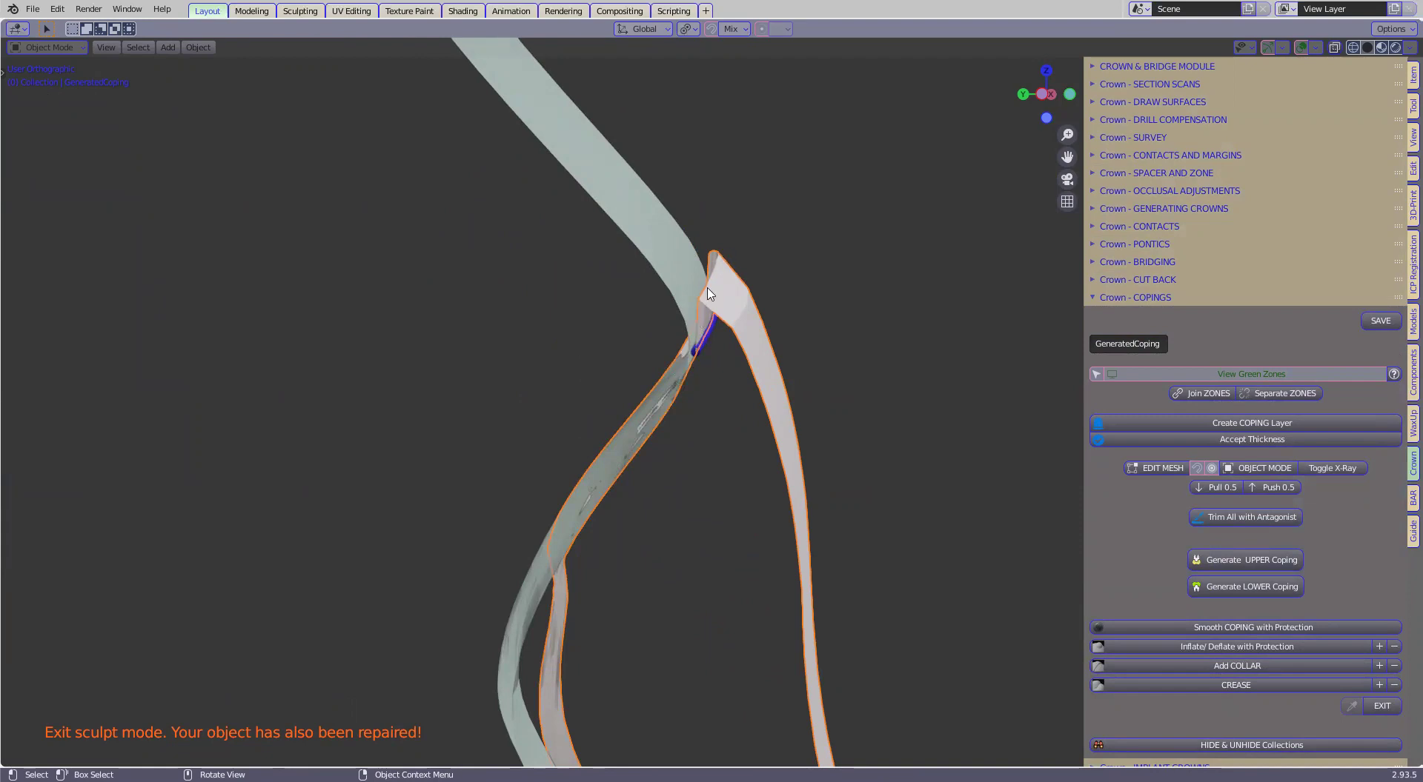
Step: Clear the clipped slice and view the whole coping among the neighbouring prepared teeth
middle_click_drag(723, 385, 653, 315)
scroll(654, 314, "up", 5)
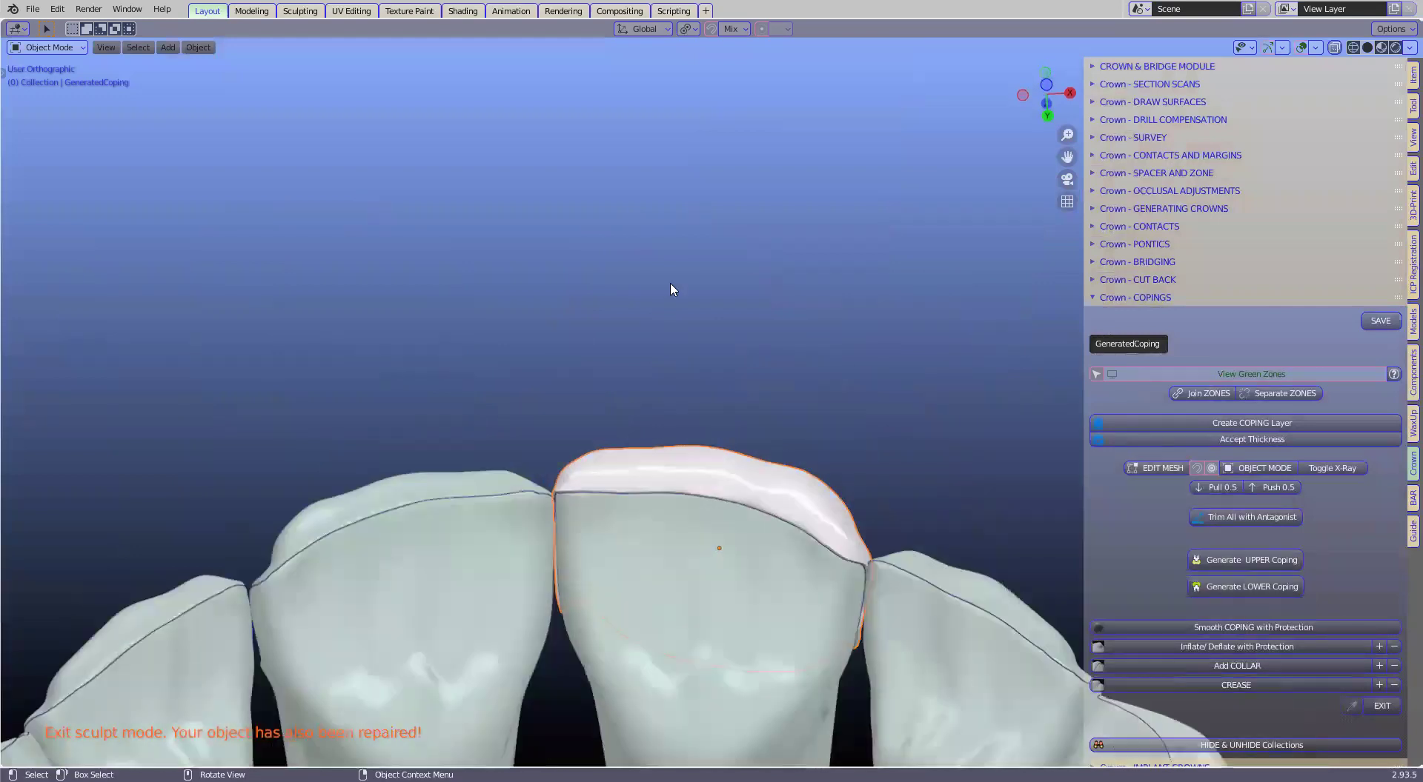
scroll(606, 210, "down", 2)
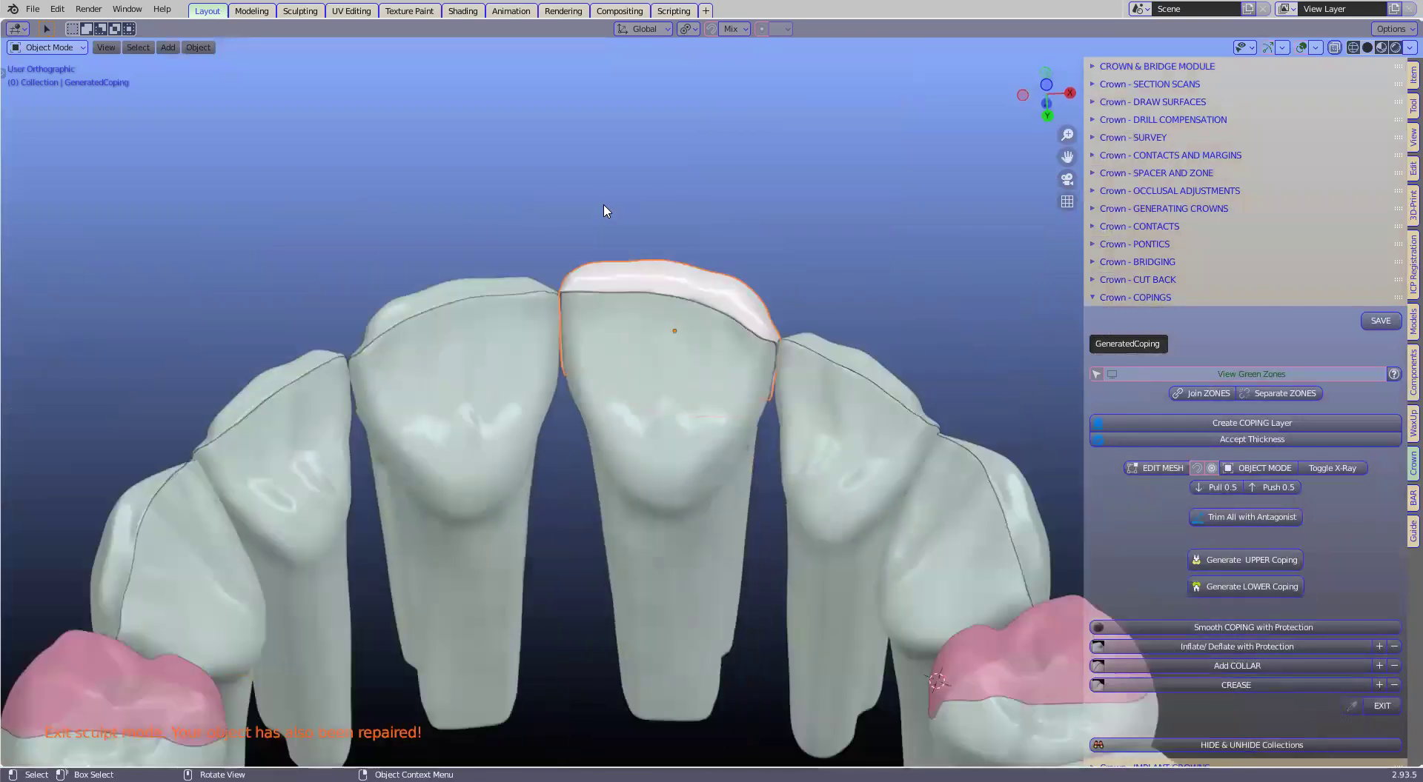